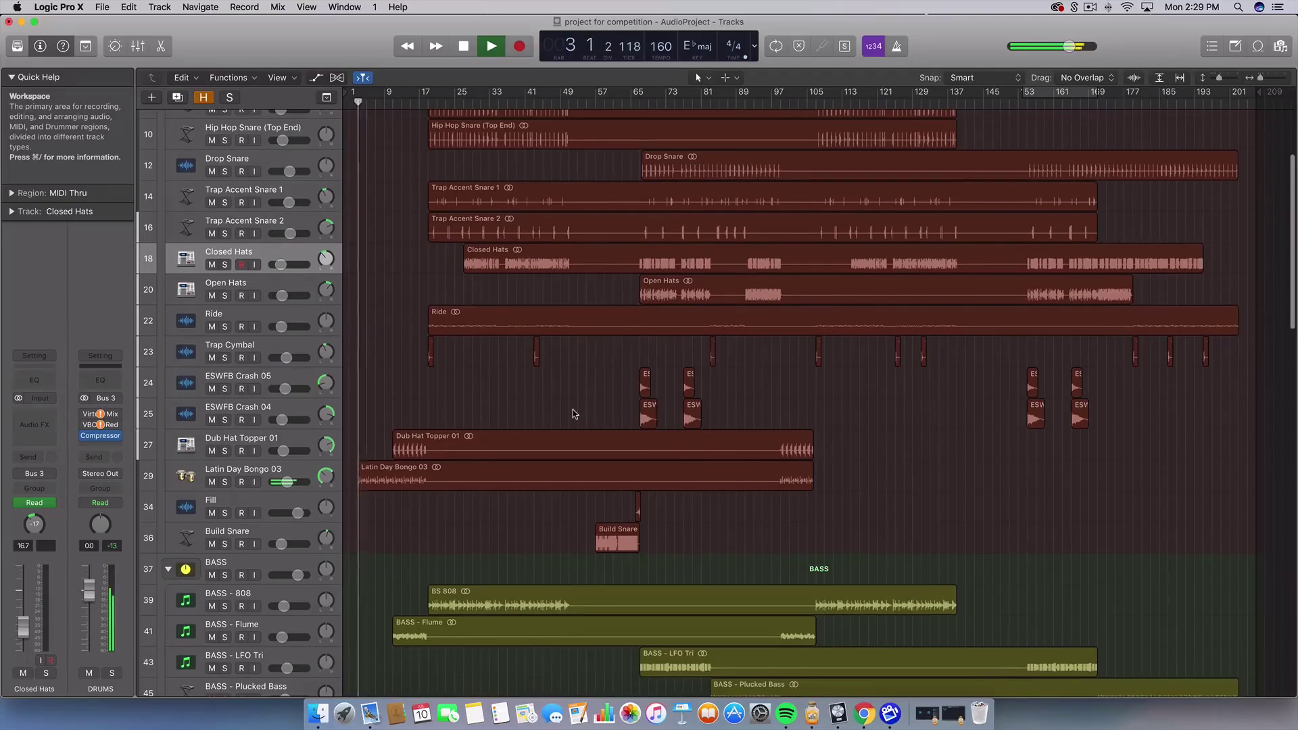
Step: Examine the arrangement during playback, from the drum tracks through to the FX tracks and back to the BASS group
scroll(575, 413, "down", 10)
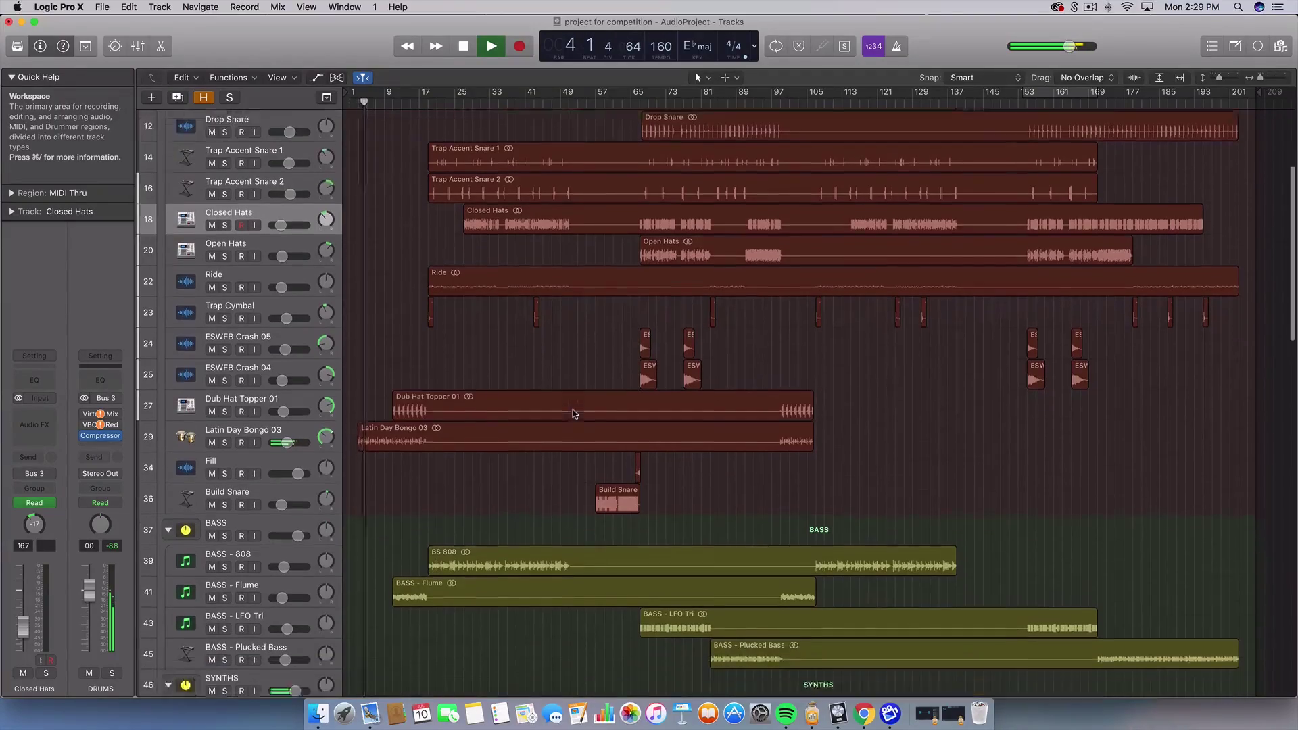
scroll(576, 408, "down", 20)
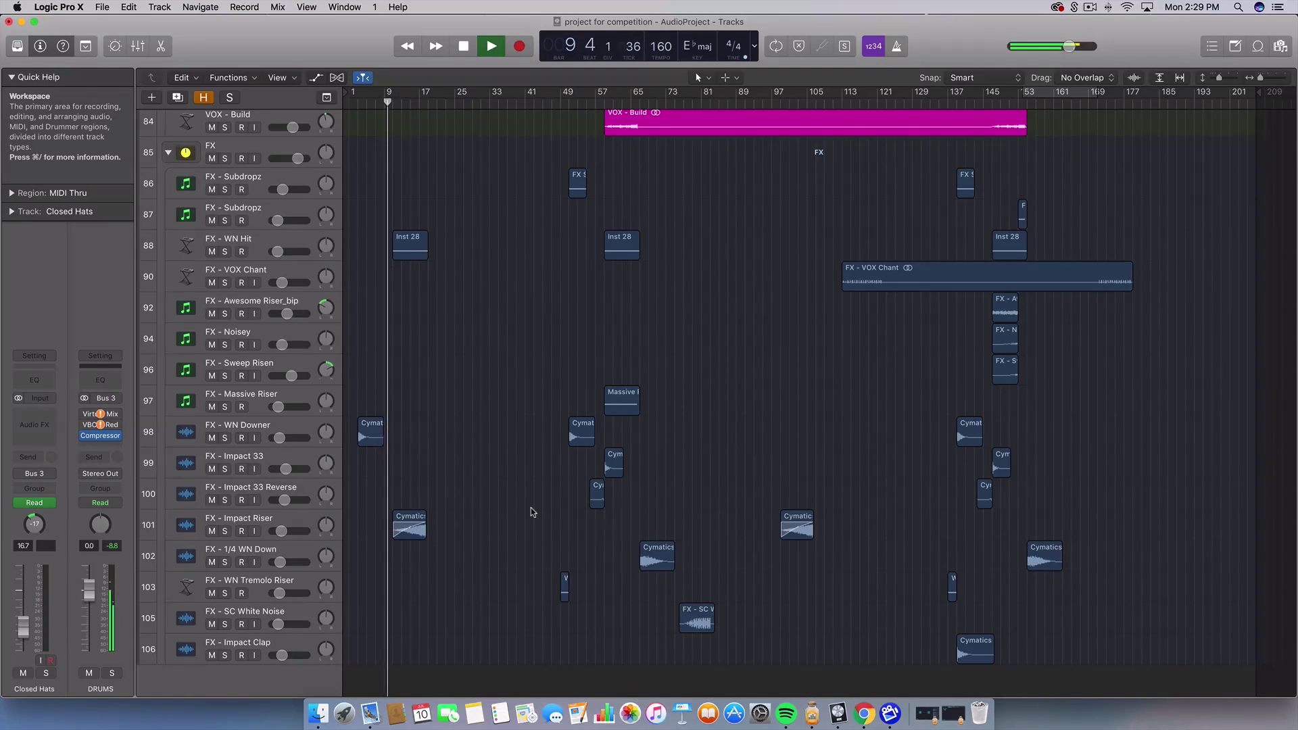
scroll(530, 509, "up", 5)
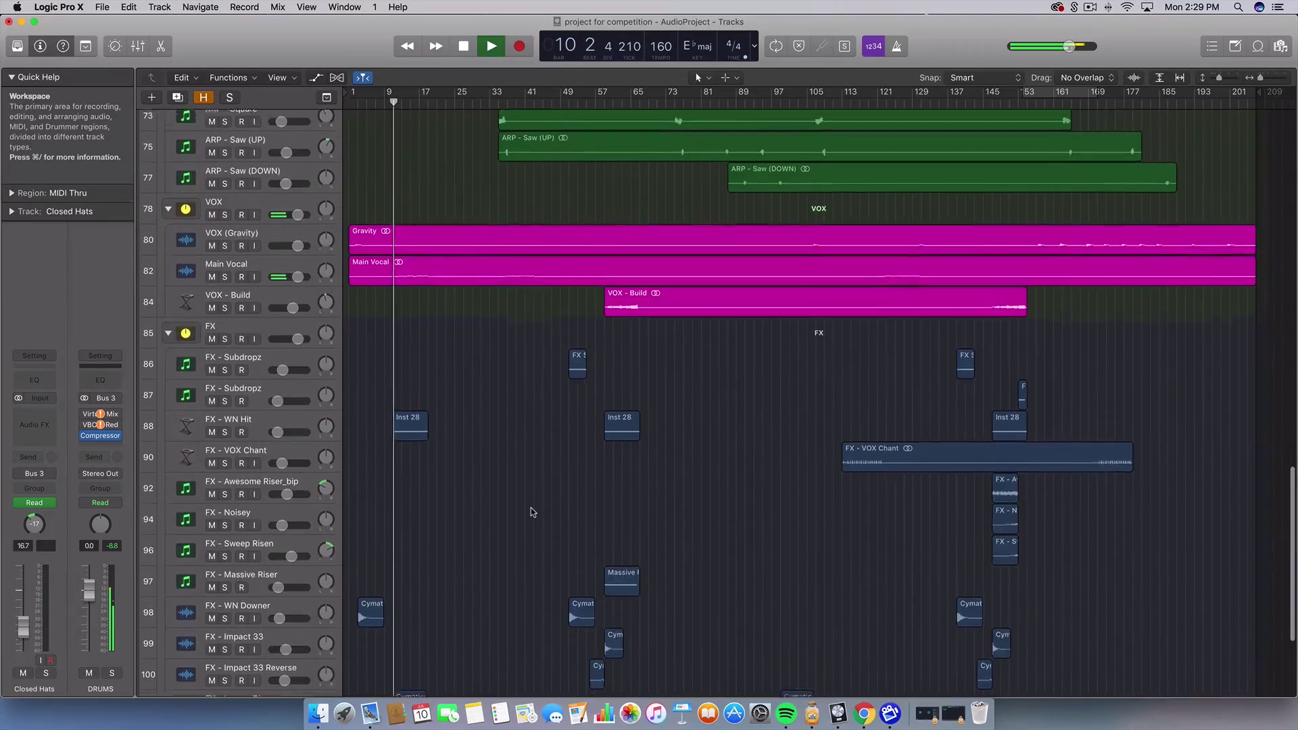
scroll(530, 512, "up", 4)
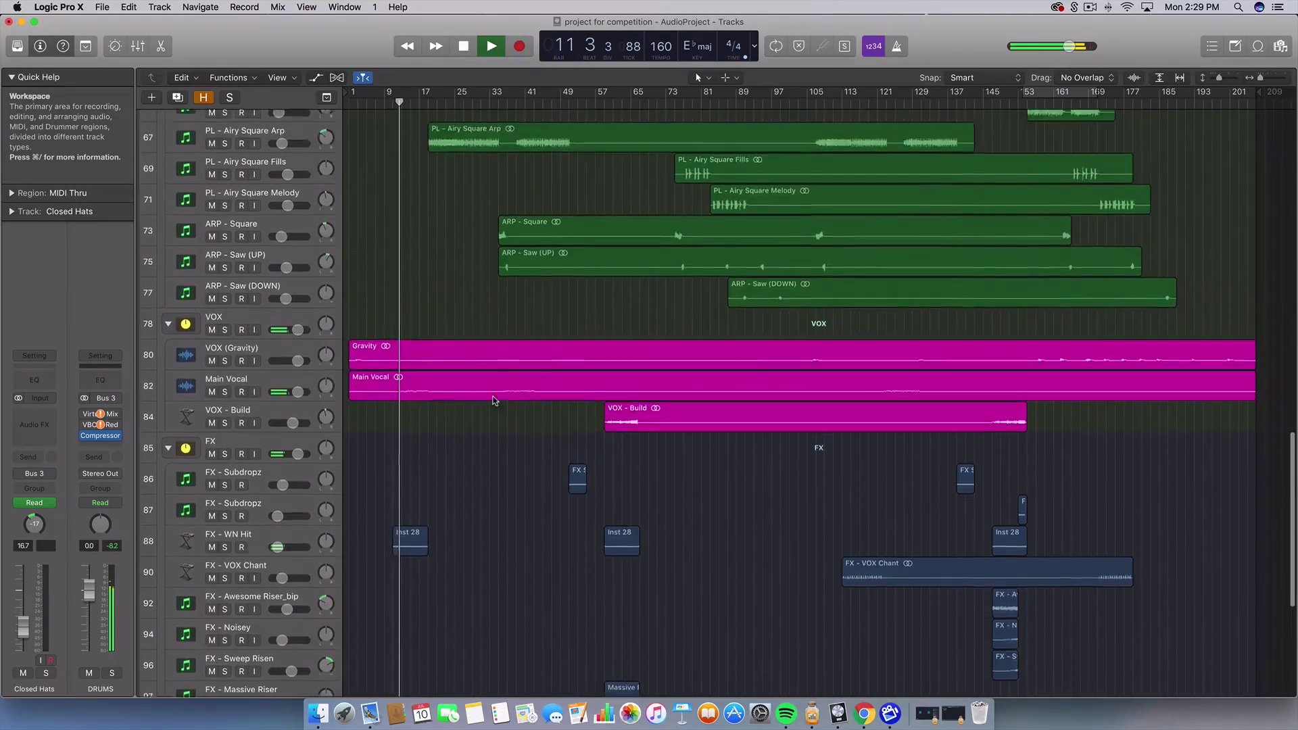
scroll(494, 401, "up", 3)
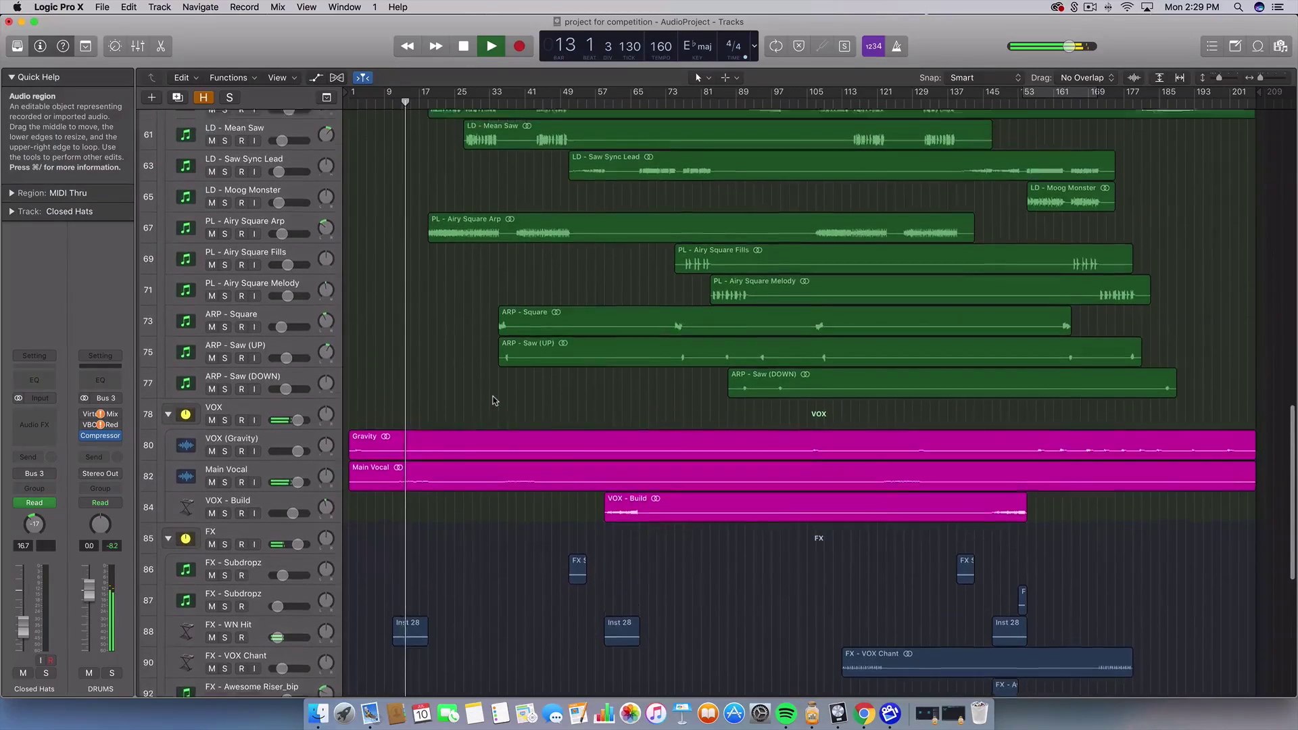
scroll(494, 401, "up", 4)
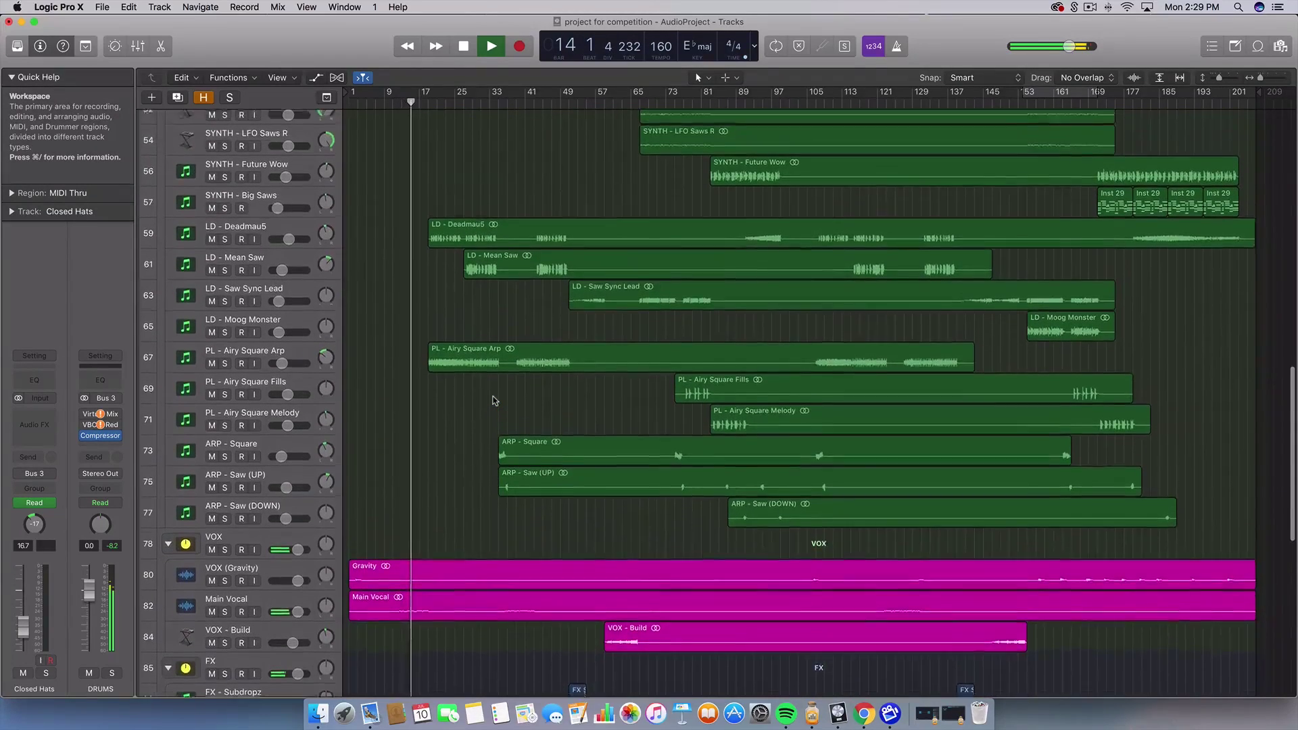
scroll(493, 401, "up", 7)
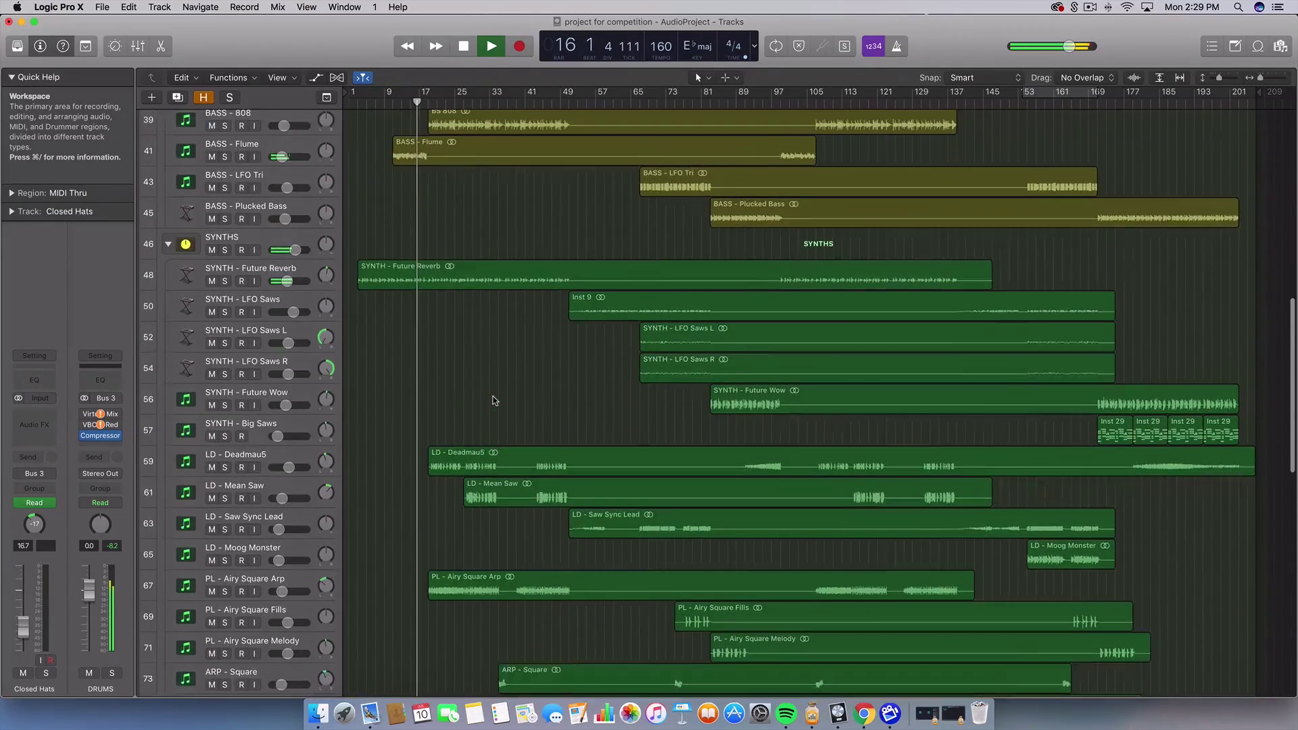
scroll(493, 401, "up", 3)
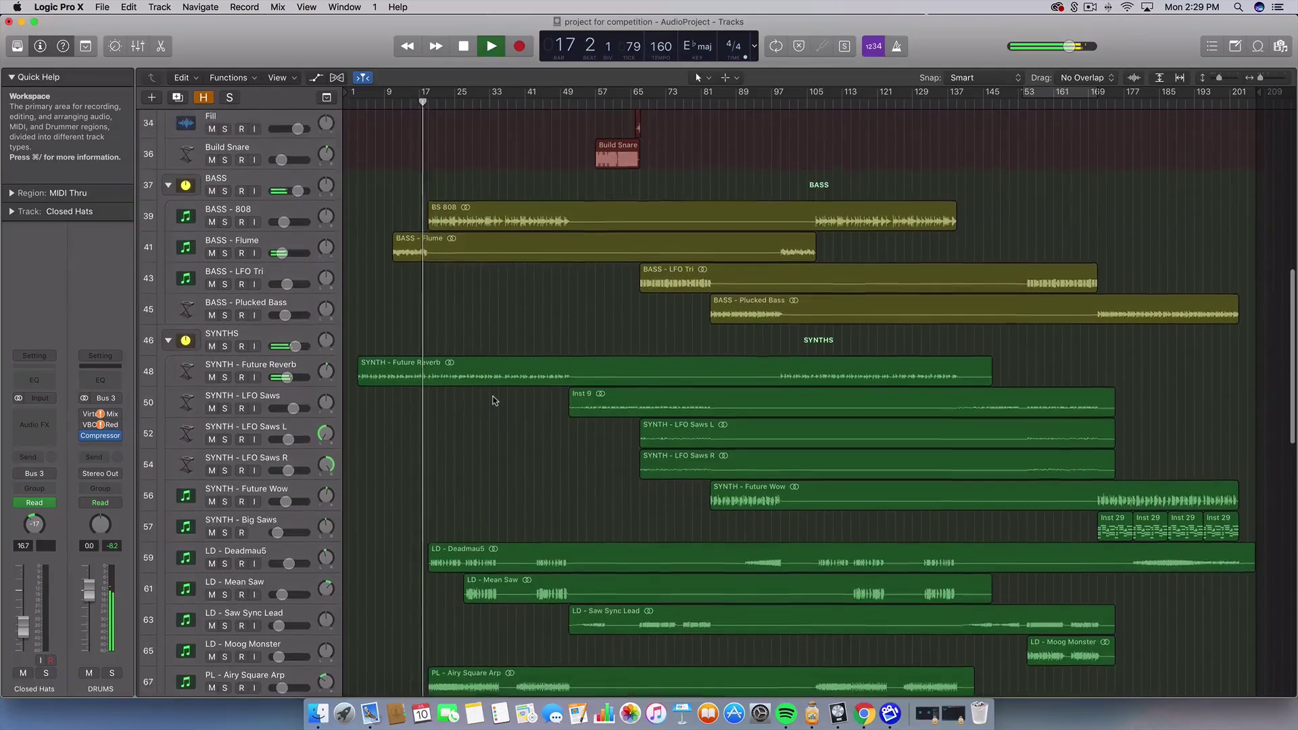
scroll(494, 401, "up", 2)
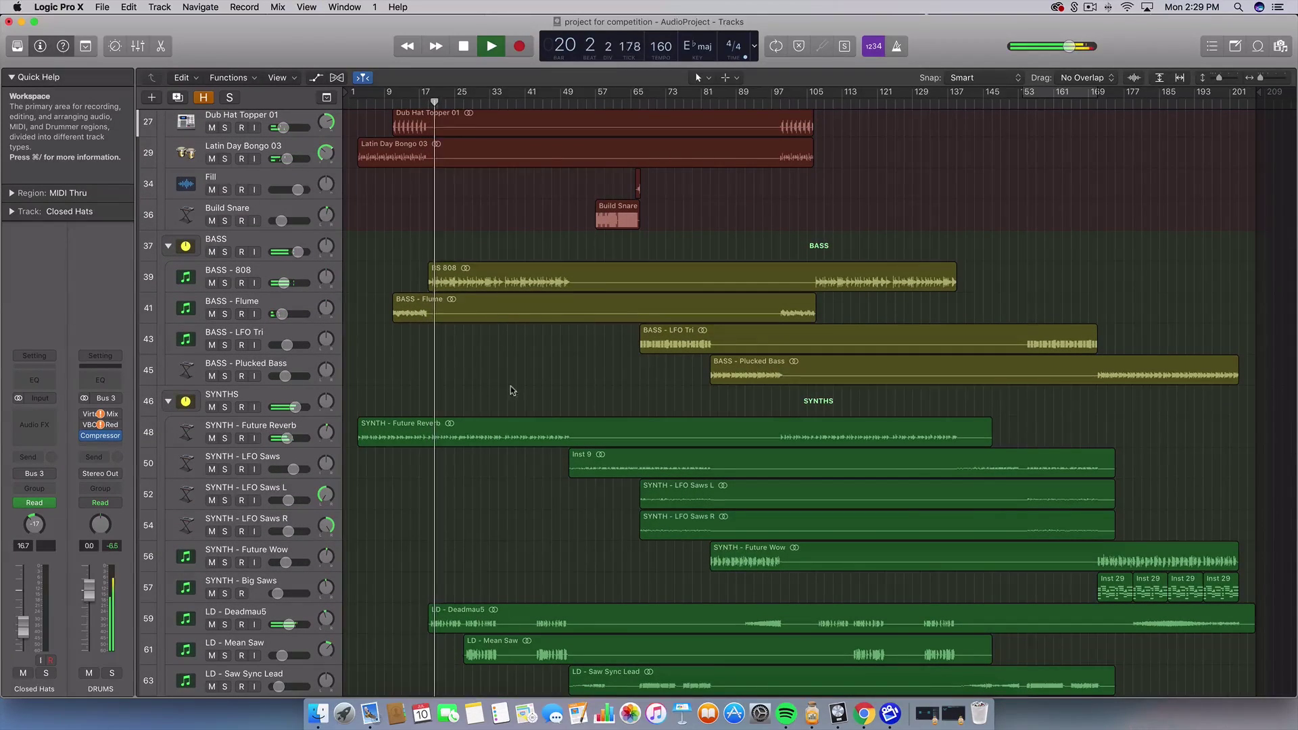
Step: Examine the DRUMS group's tracks, followed by the BASS, SYNTHS, VOX and FX groups, while the song plays
scroll(510, 387, "up", 4)
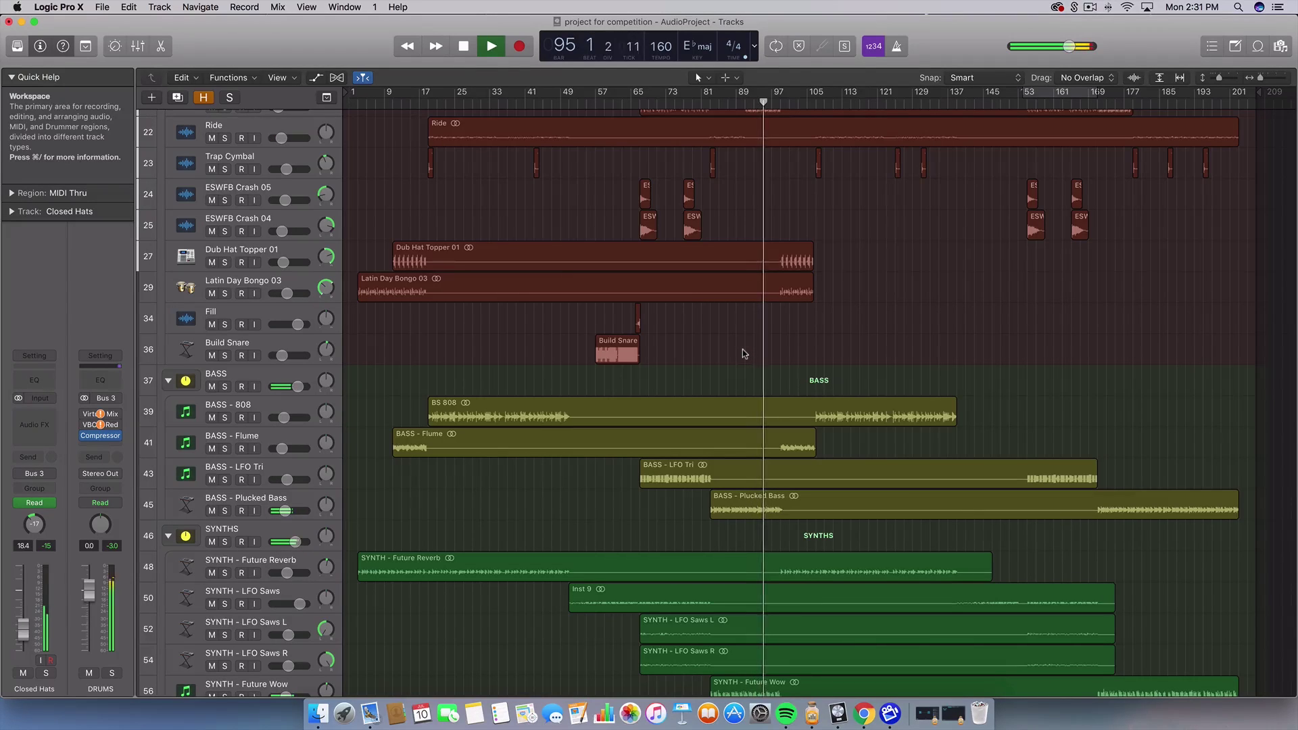
scroll(743, 349, "up", 5)
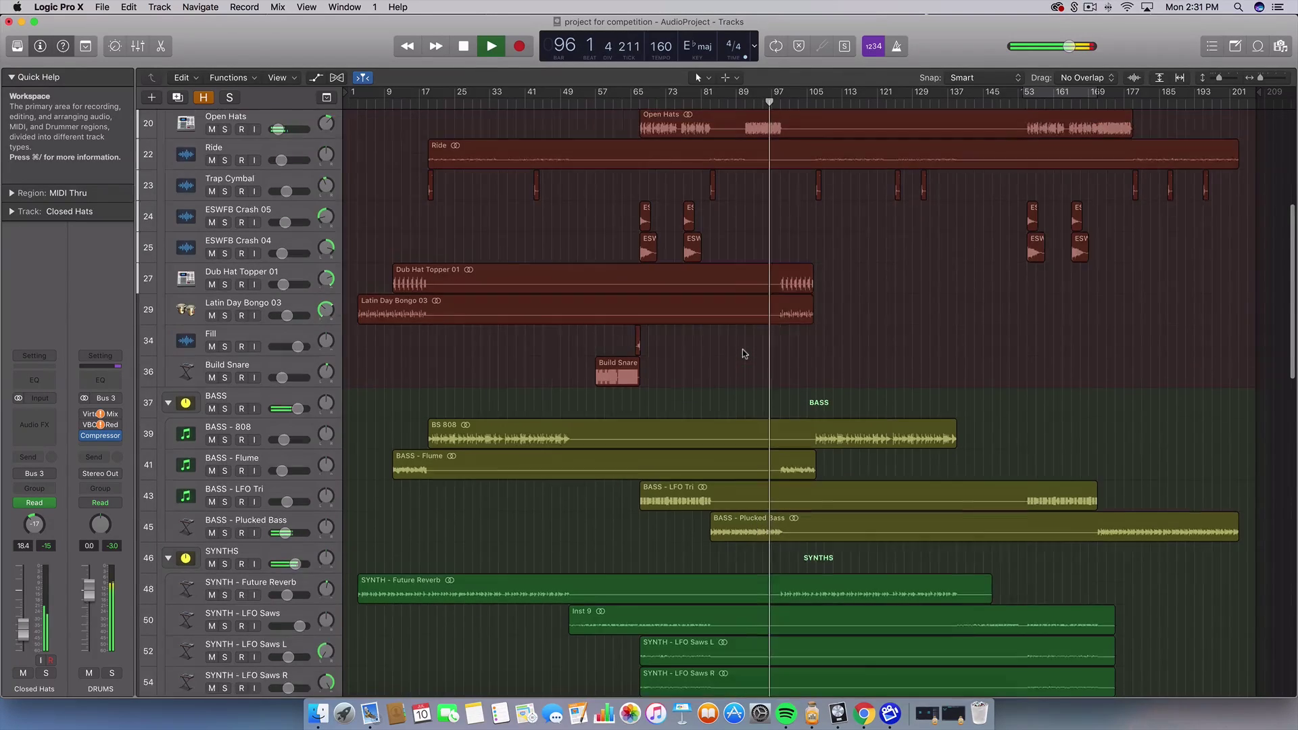
scroll(742, 350, "up", 5)
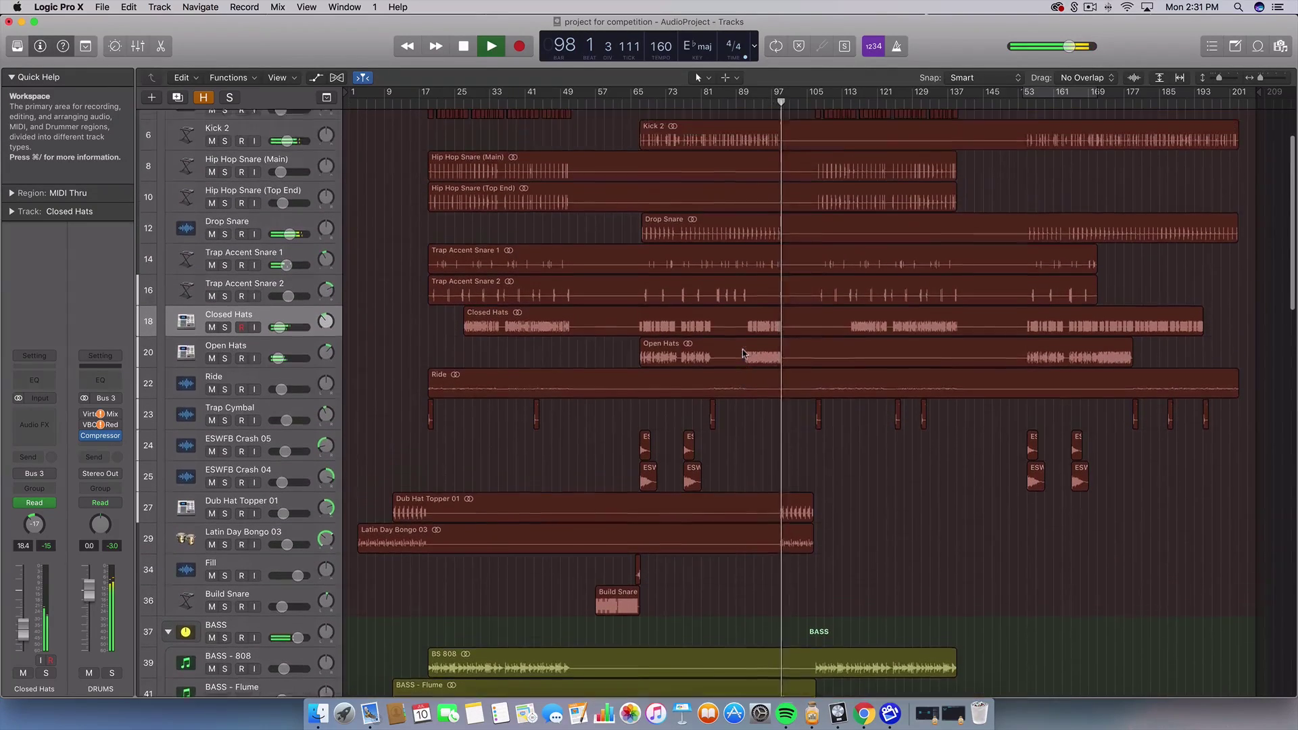
scroll(742, 349, "up", 4)
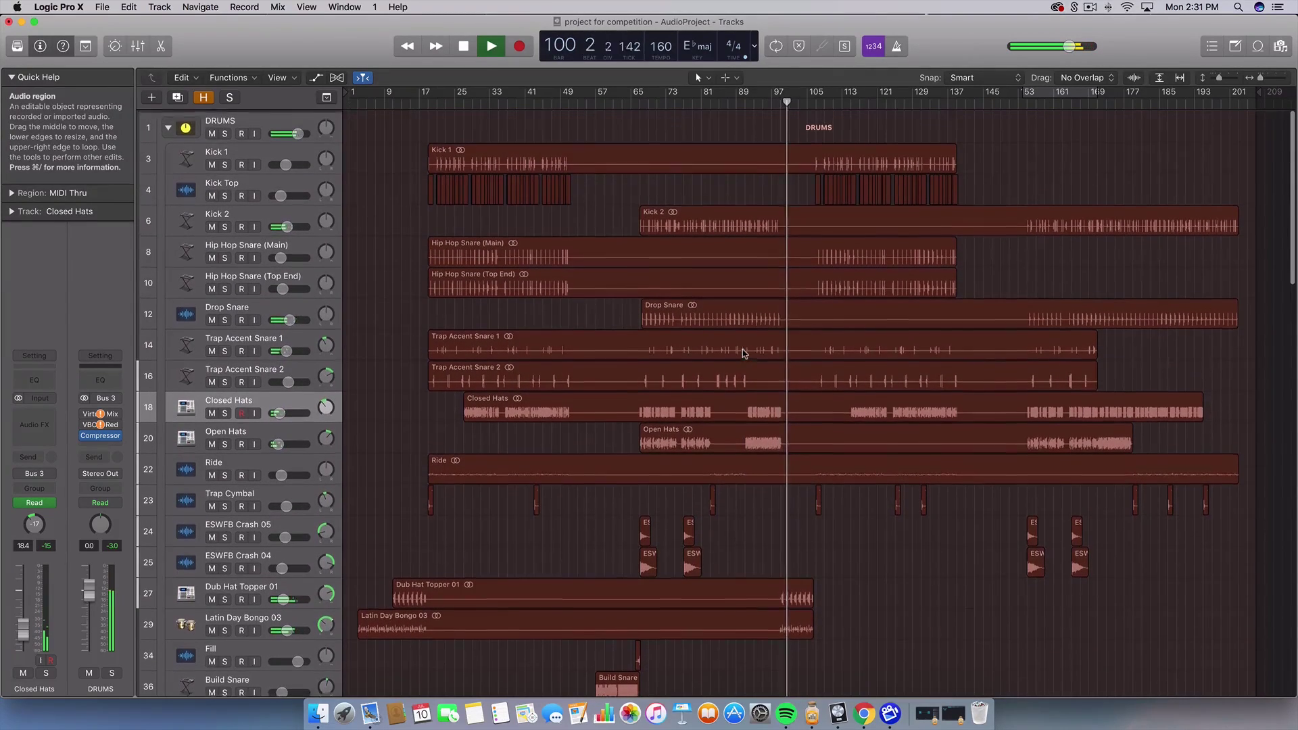
scroll(742, 349, "down", 1)
scroll(742, 352, "down", 20)
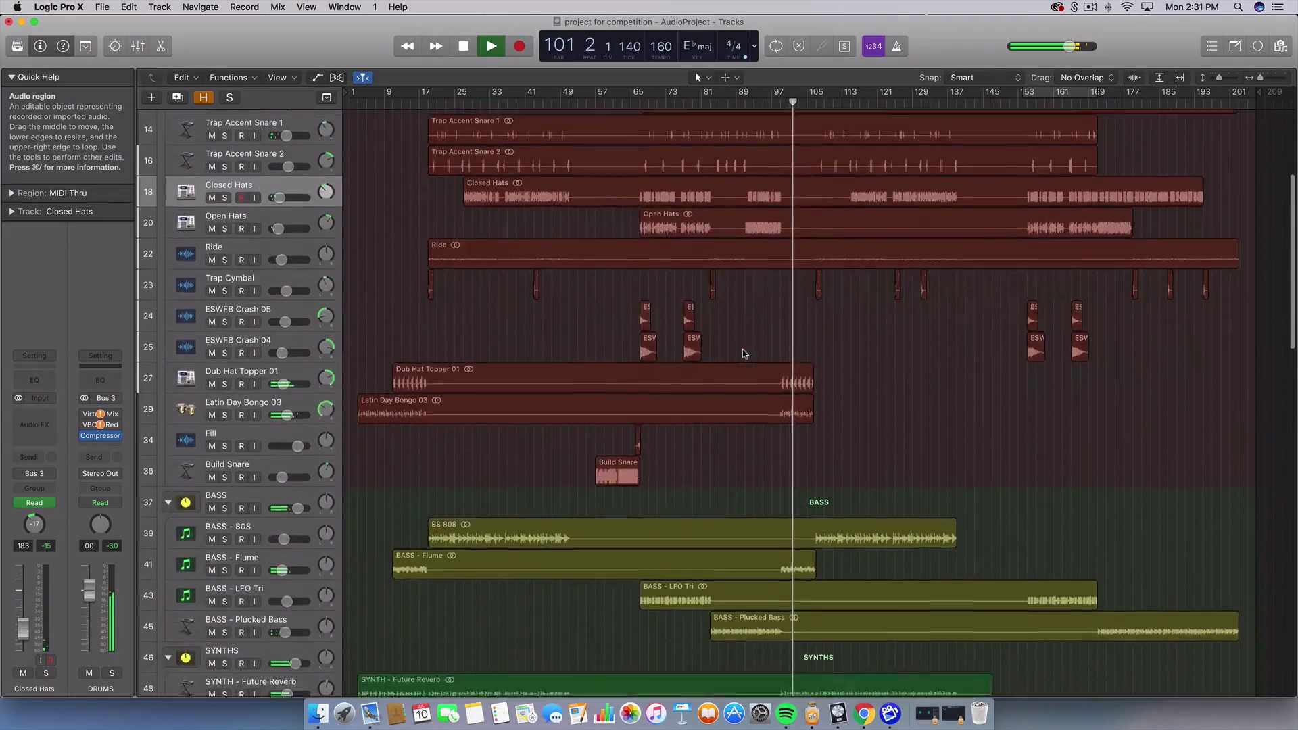
scroll(742, 352, "down", 20)
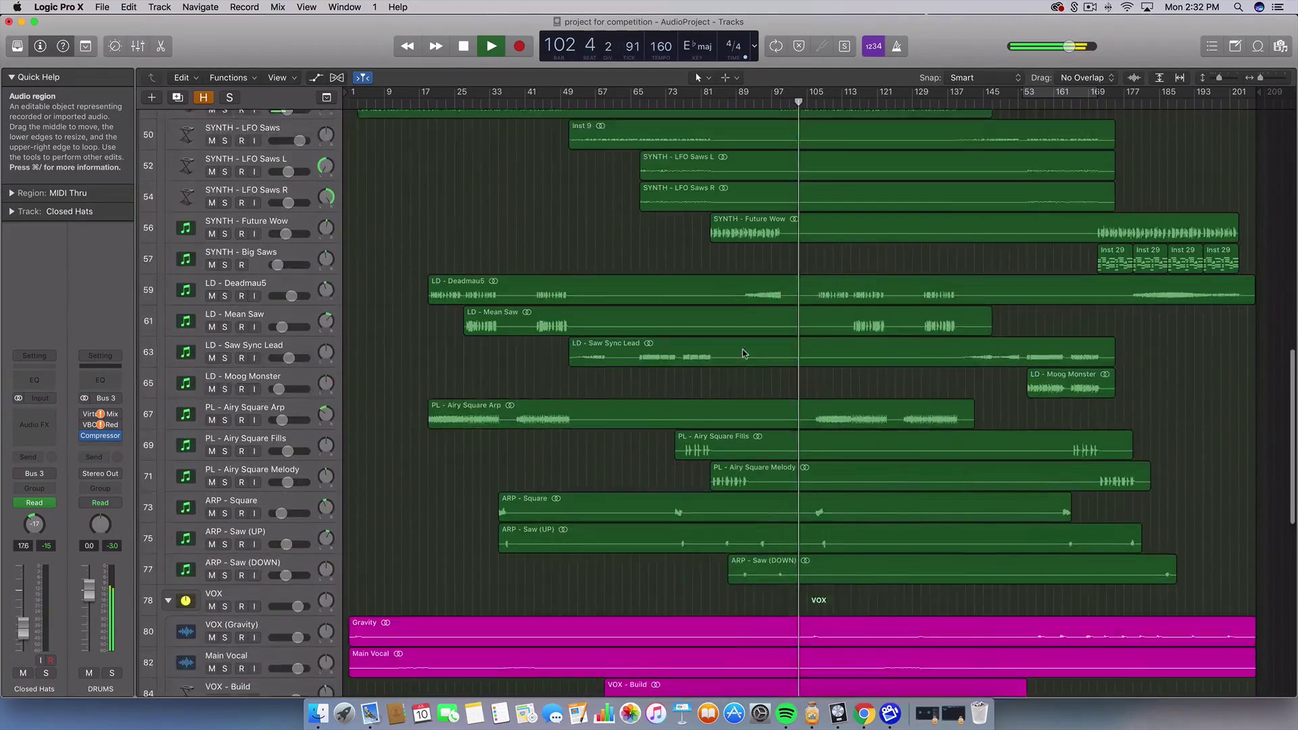
scroll(742, 350, "down", 4)
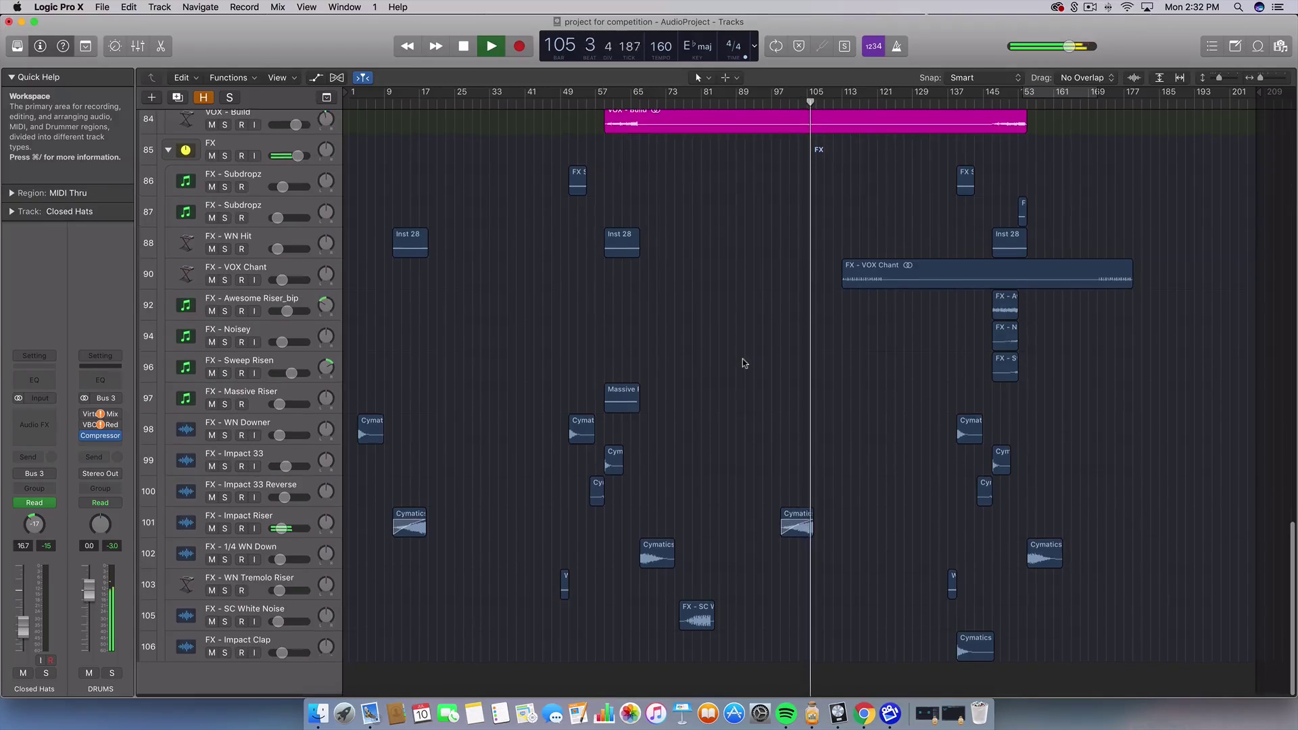
Step: Review the tracks from the FX group back to the DRUMS group and stop playback at bar 112
scroll(742, 358, "up", 4)
scroll(742, 363, "up", 12)
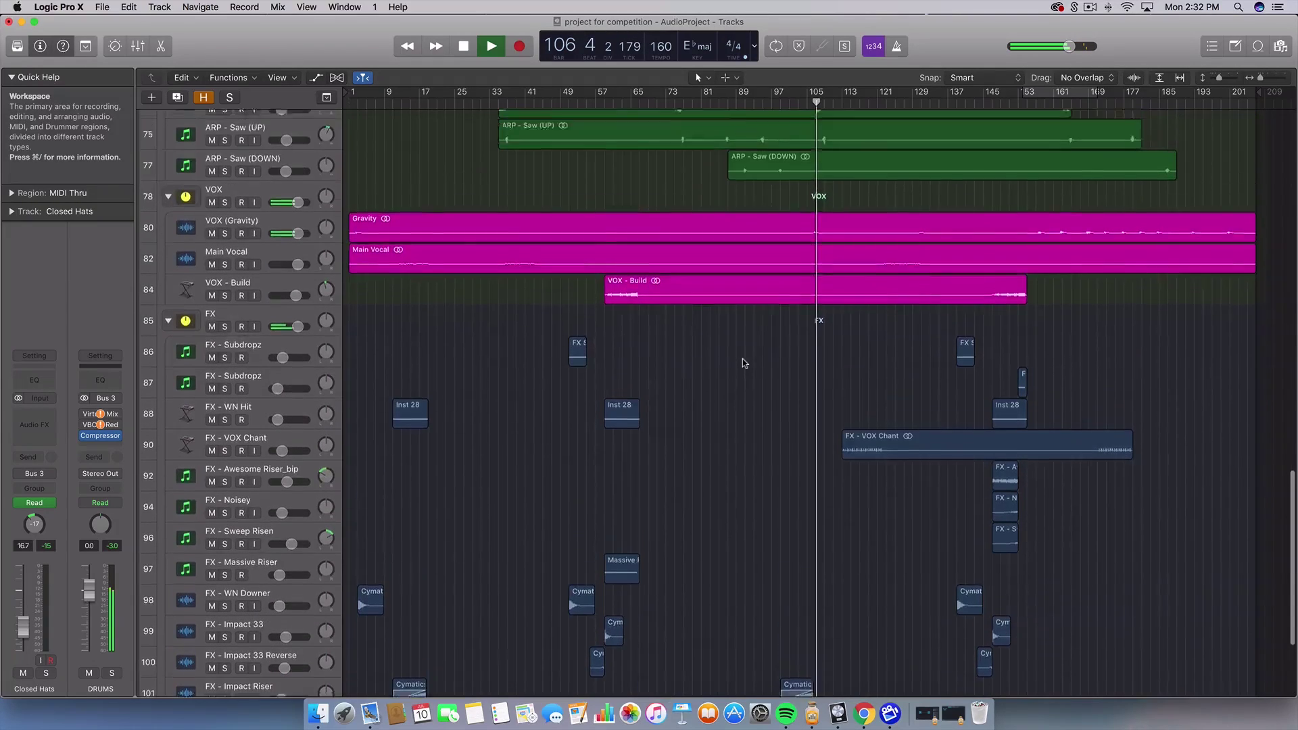
scroll(742, 363, "up", 16)
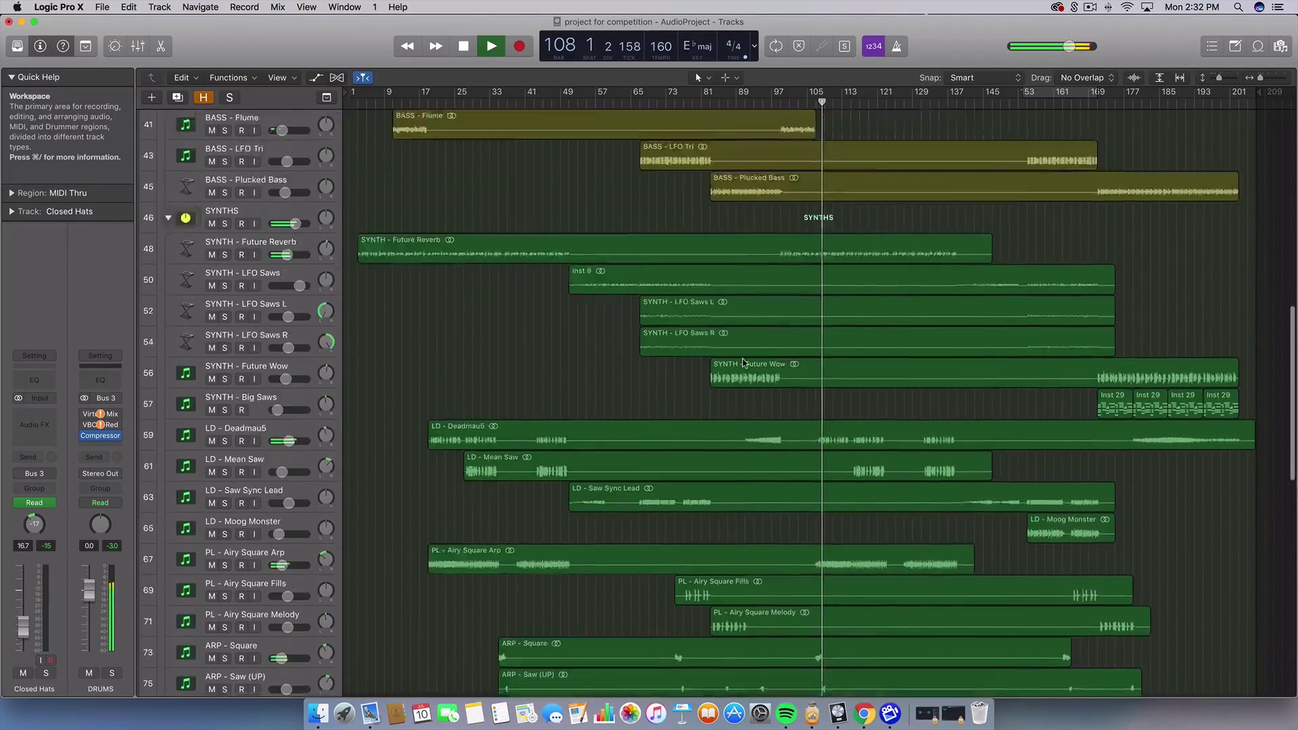
scroll(742, 360, "up", 8)
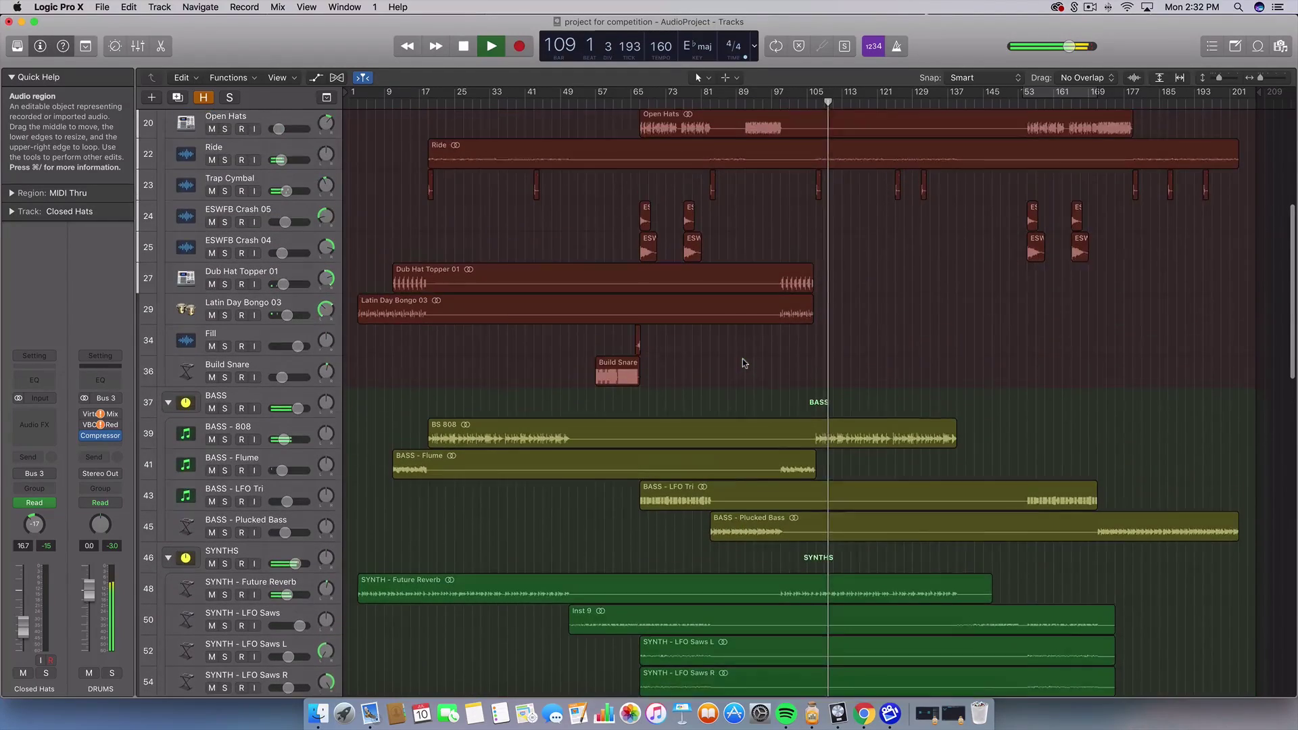
scroll(744, 366, "up", 4)
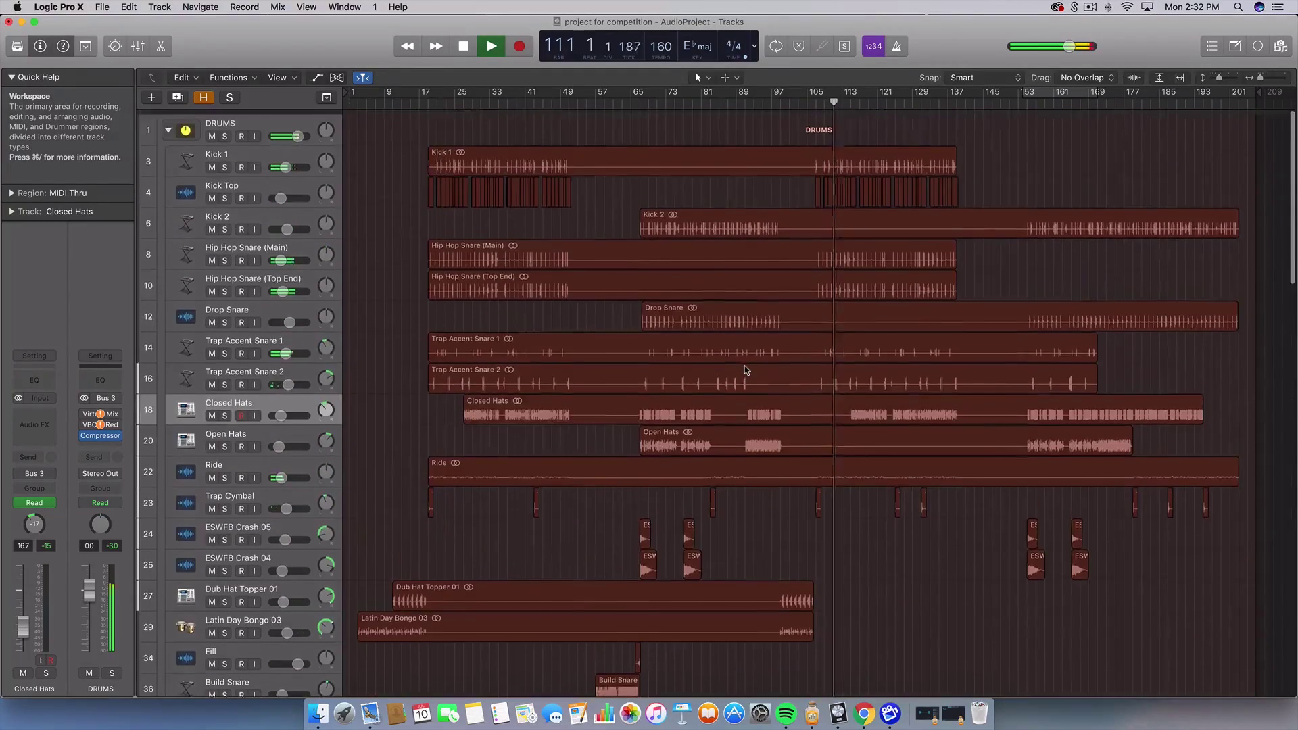
scroll(744, 369, "down", 6)
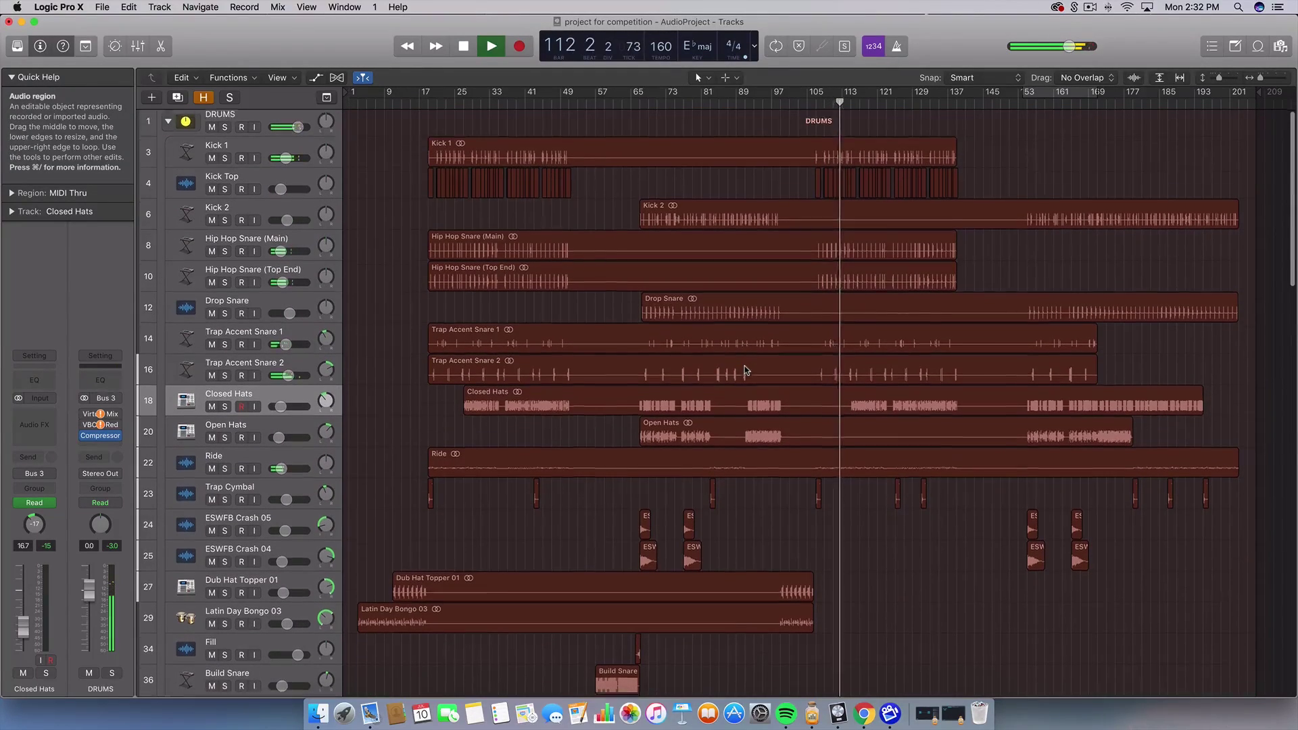
key("space")
Step: Move the playhead back to bar 8
scroll(827, 416, "down", 10)
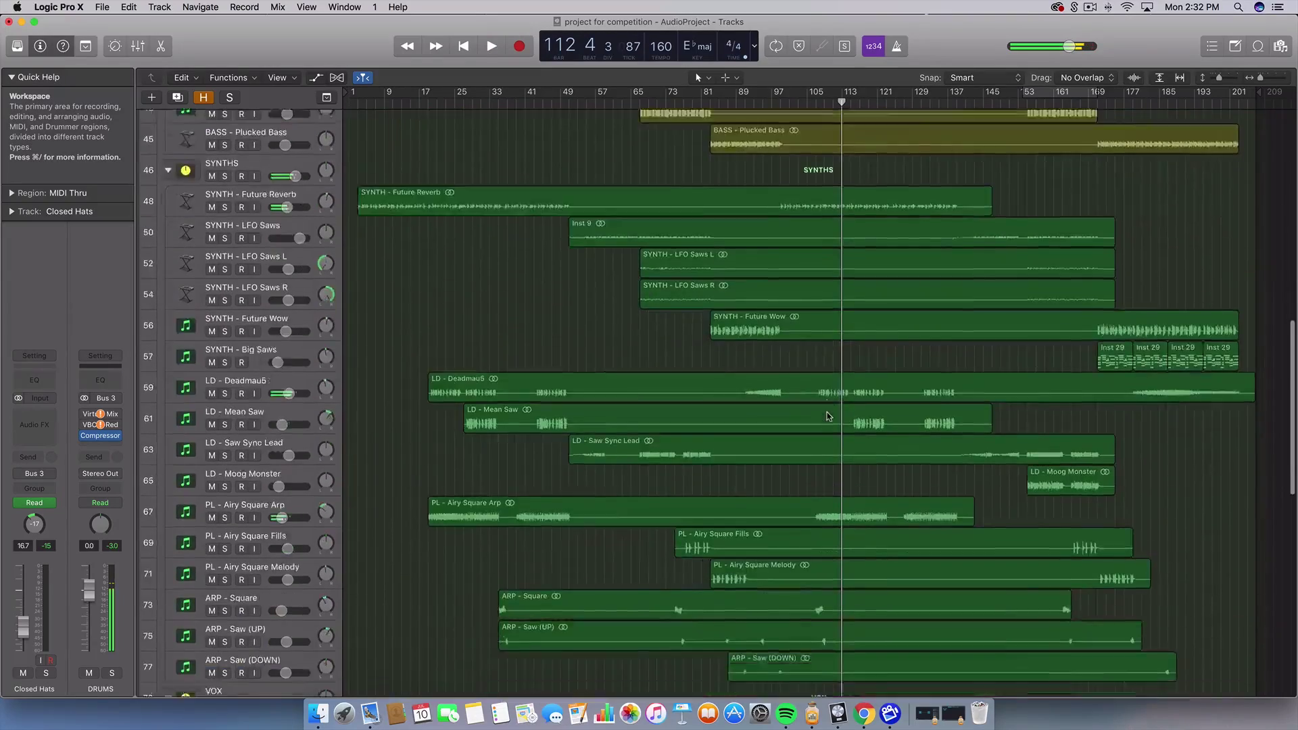
scroll(906, 533, "up", 10)
scroll(905, 533, "down", 20)
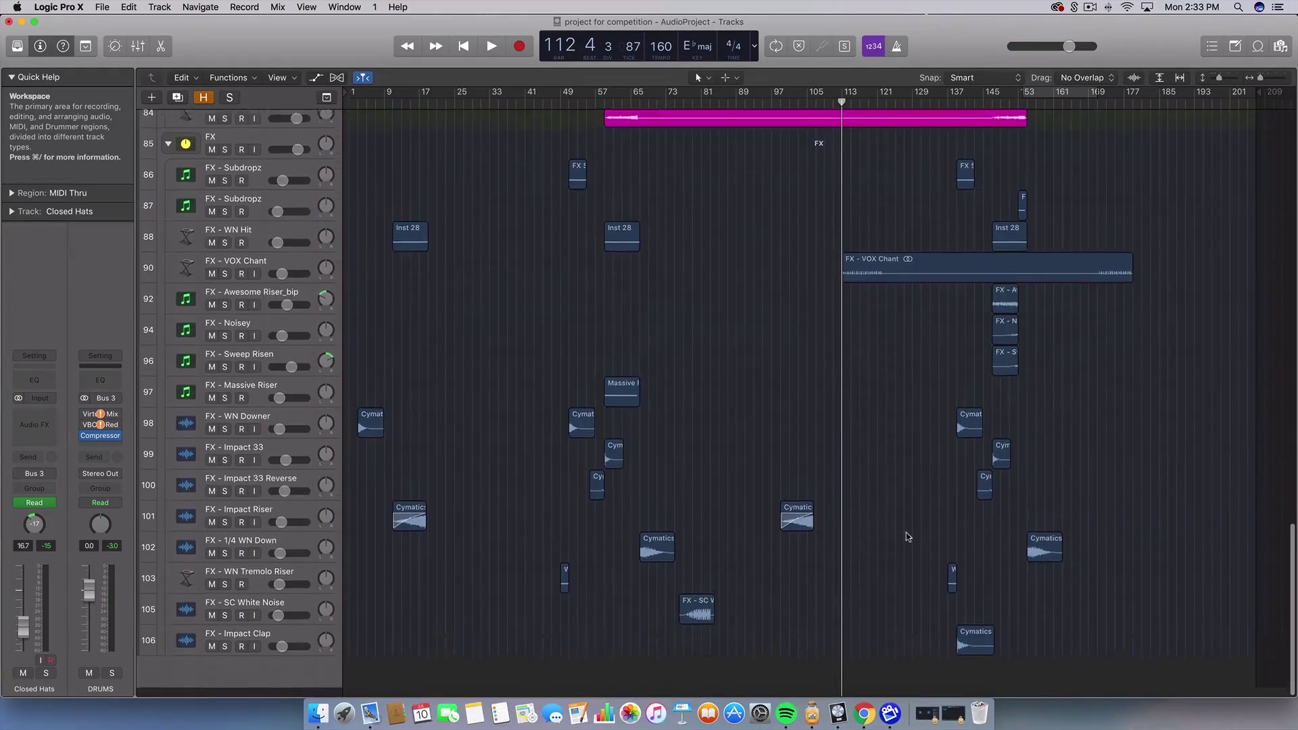
scroll(719, 408, "up", 8)
scroll(721, 411, "up", 20)
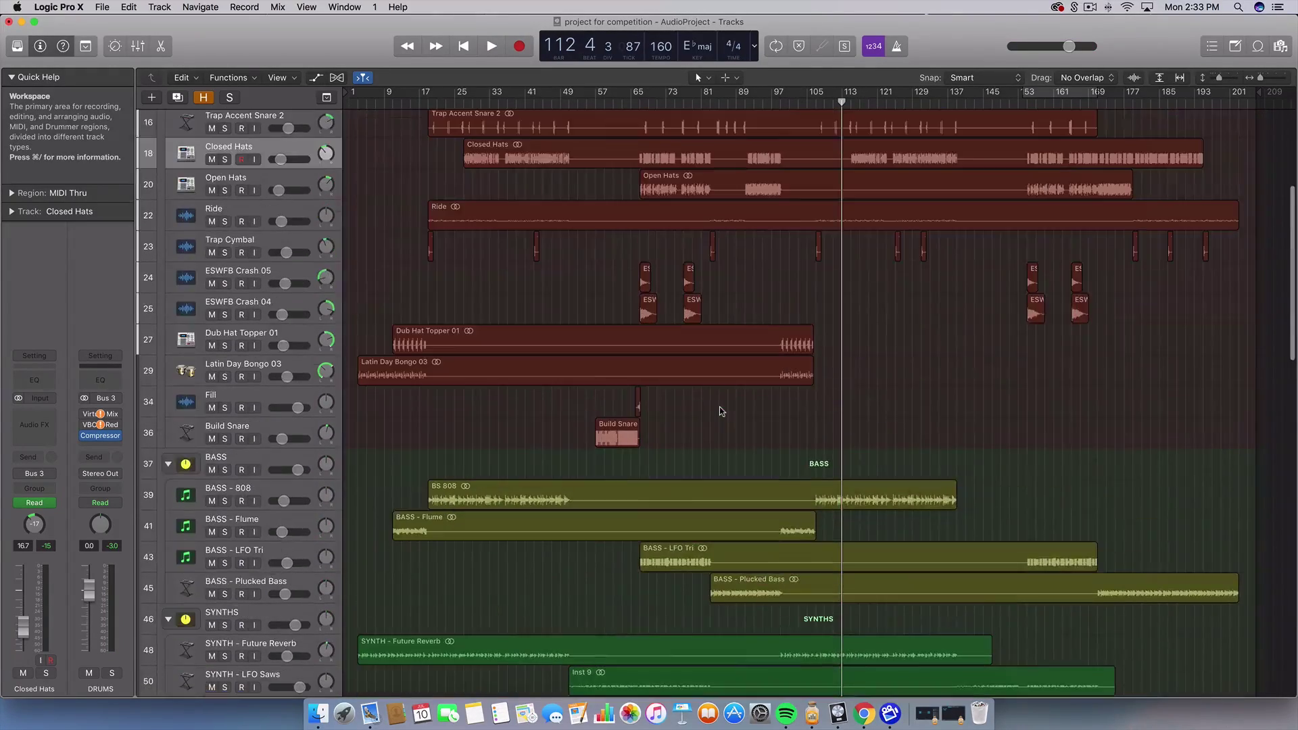
scroll(900, 384, "up", 5)
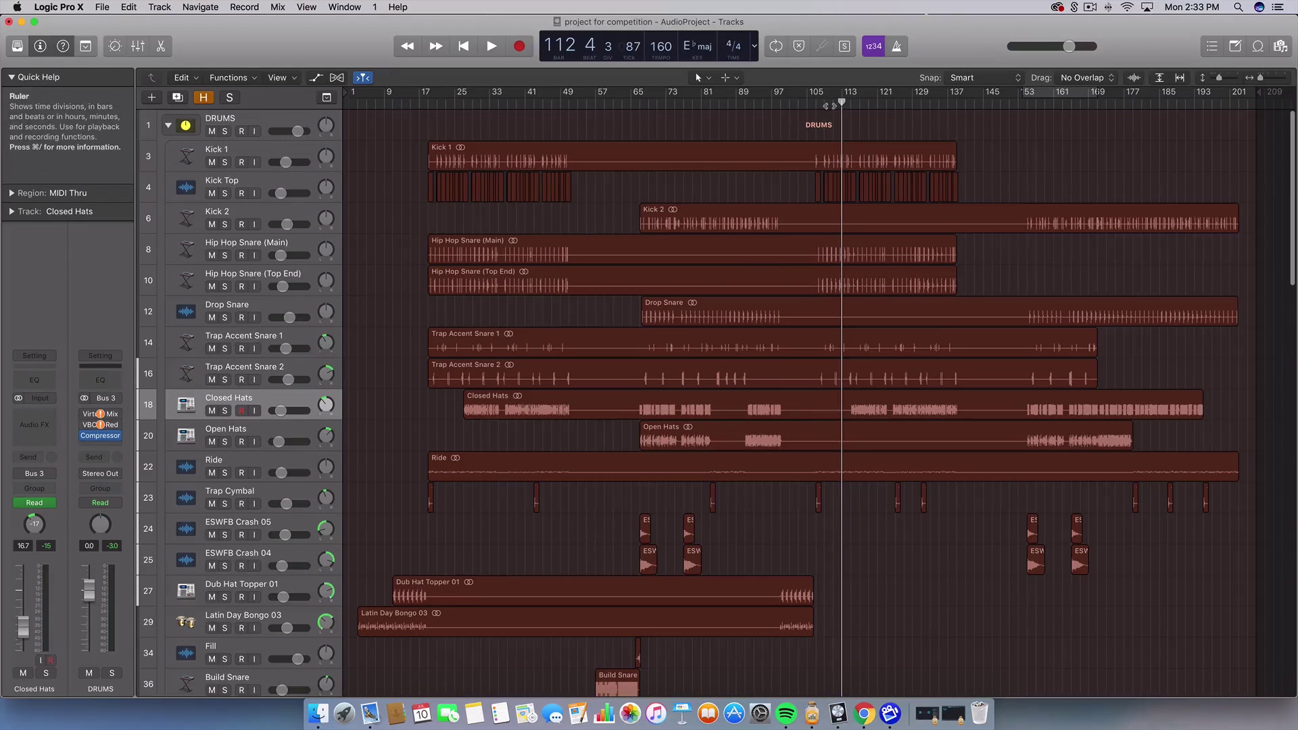
left_click(837, 105)
left_click_drag(449, 49, 389, 63)
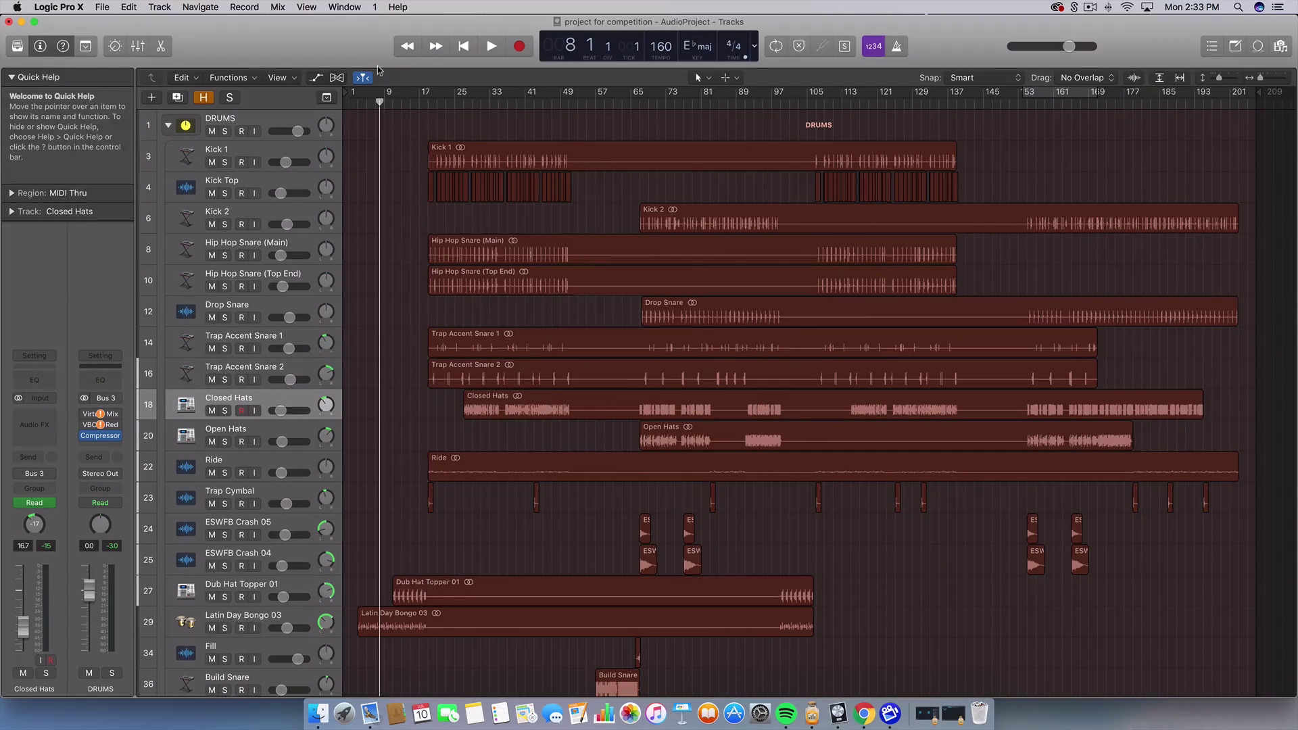
Step: Examine the layout of all track groups, from DRUMS through BASS, SYNTHS and VOX to FX, with playback stopped
scroll(405, 398, "down", 15)
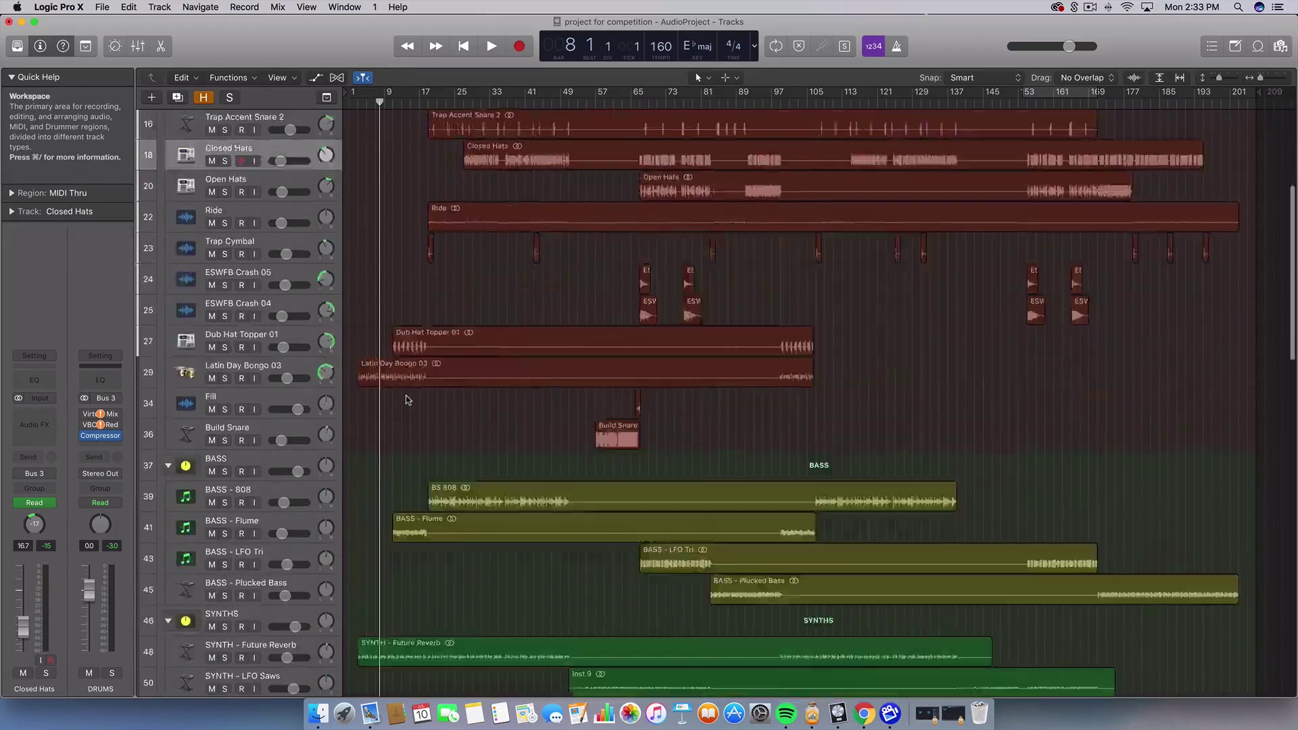
scroll(405, 400, "down", 5)
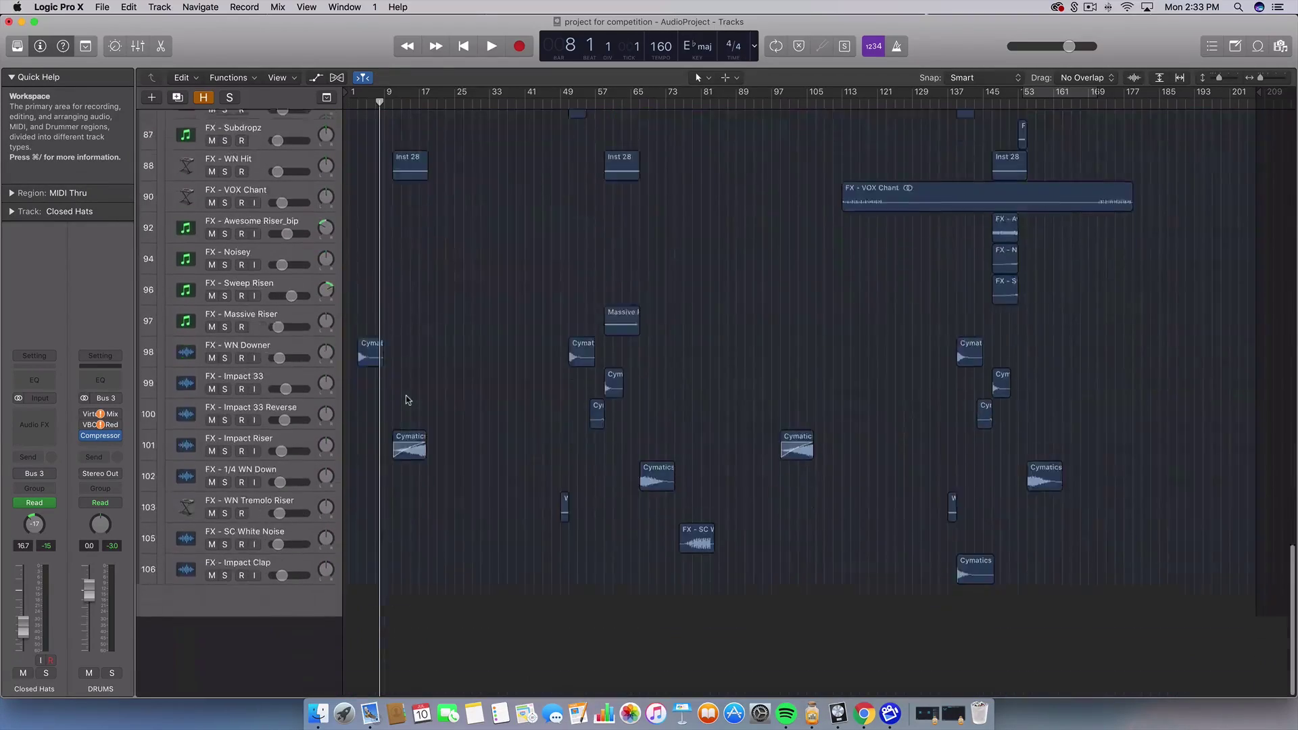
scroll(406, 403, "up", 20)
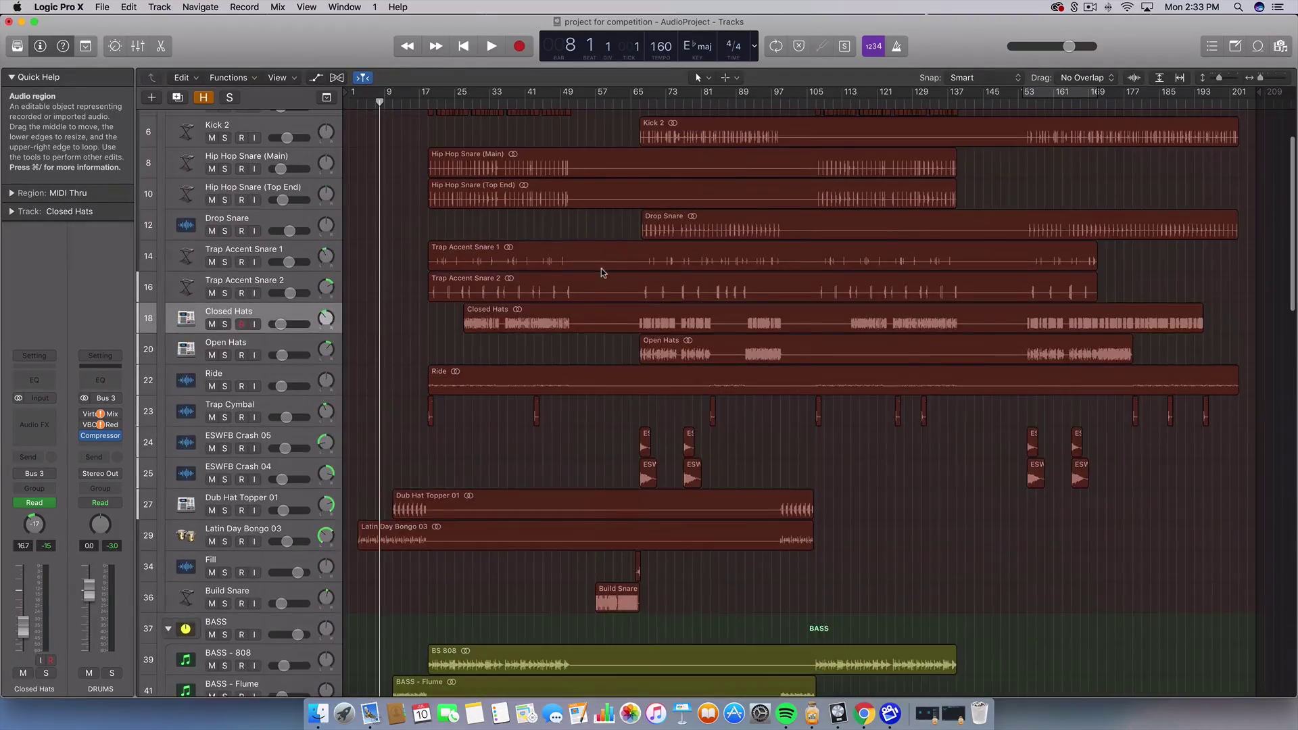
scroll(602, 269, "down", 15)
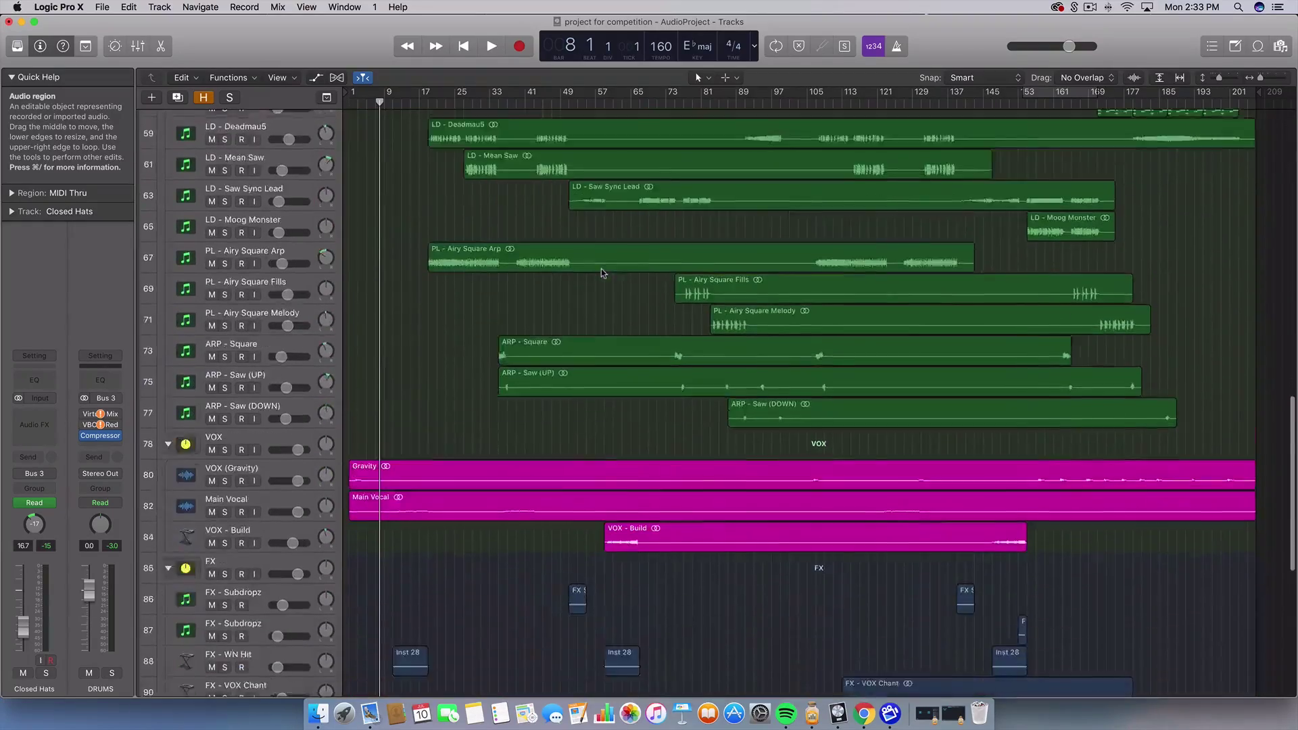
scroll(601, 269, "down", 10)
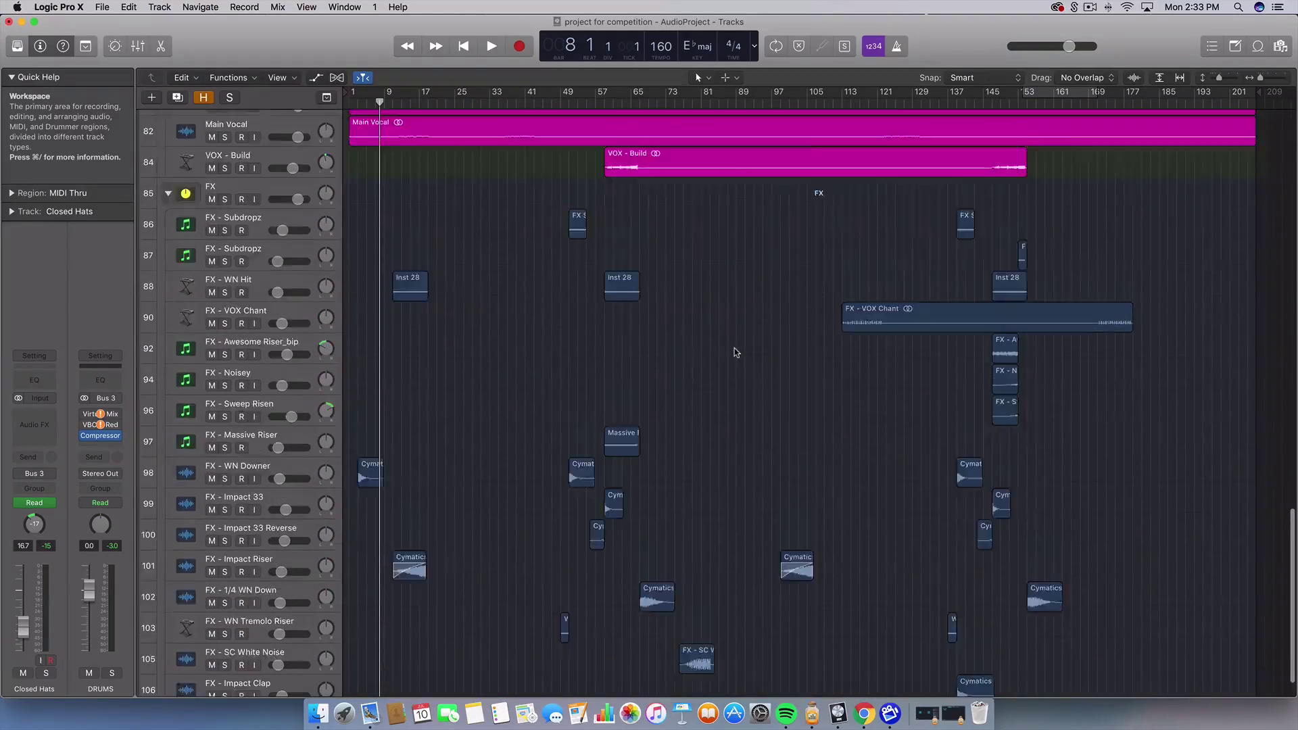
scroll(736, 352, "up", 20)
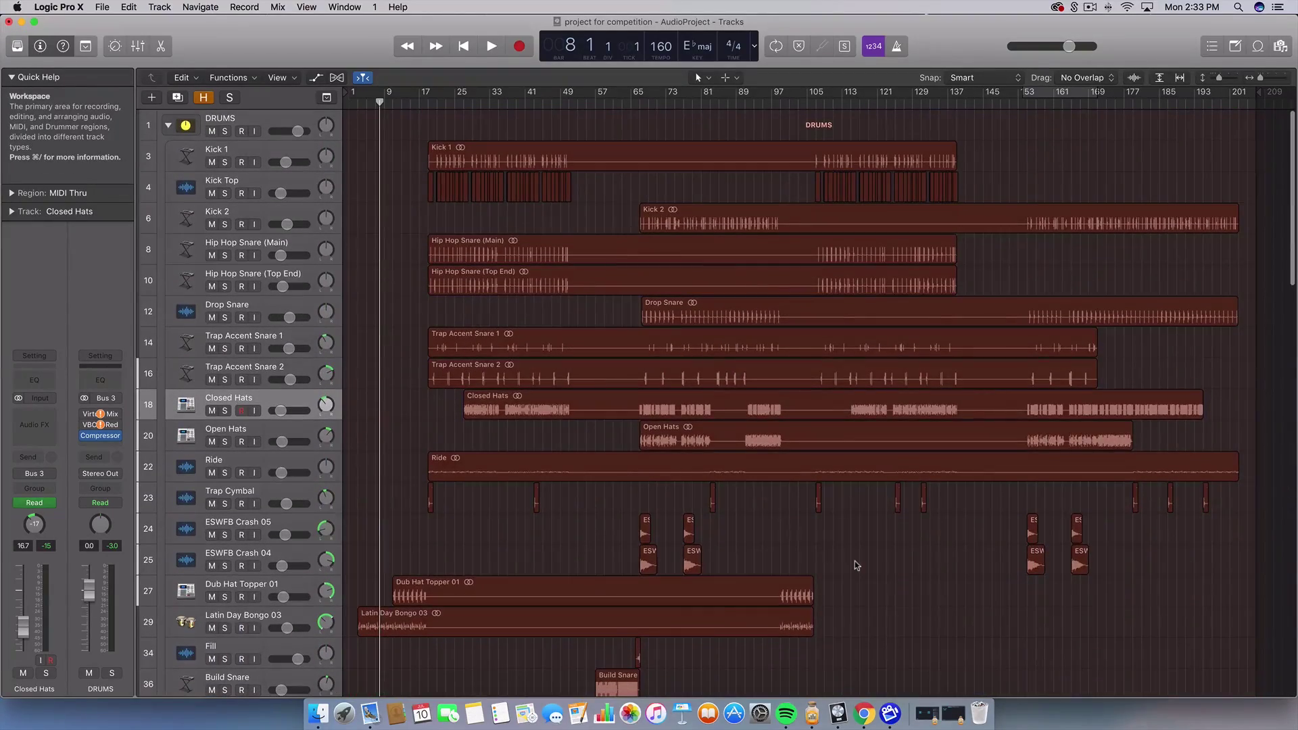
scroll(857, 566, "down", 15)
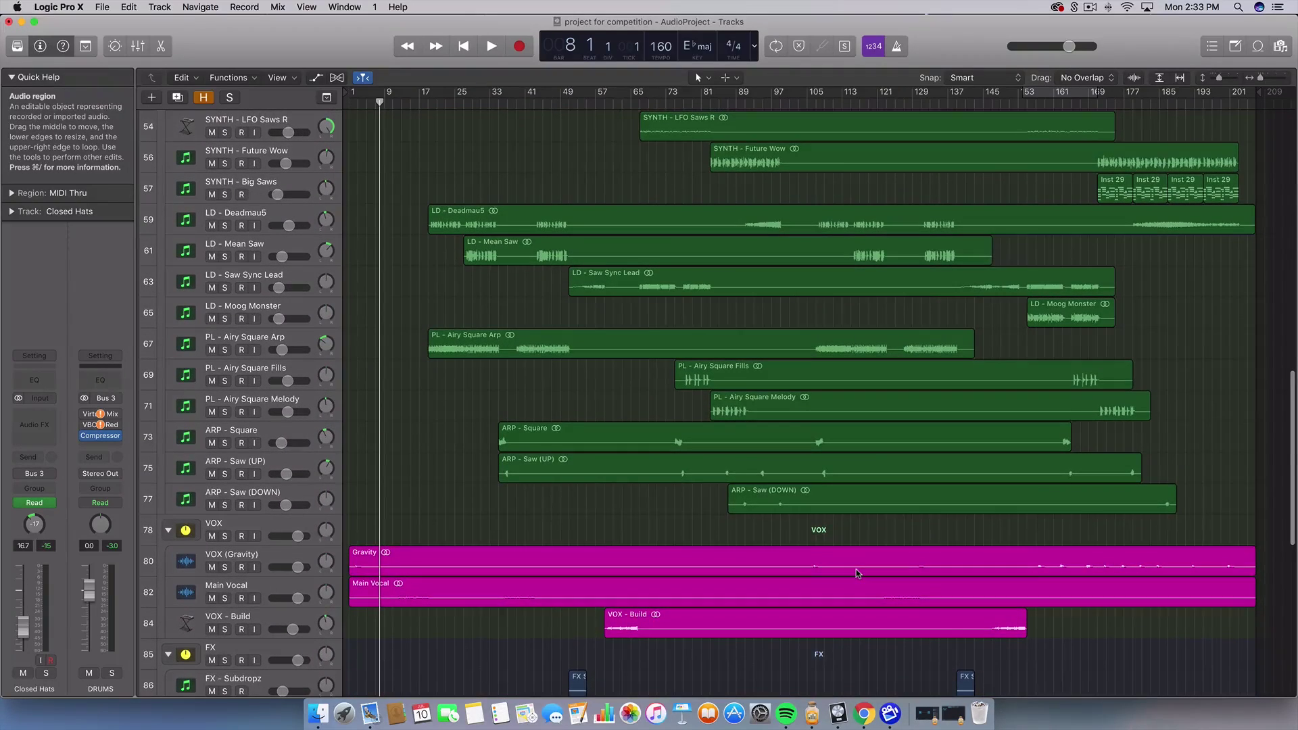
scroll(856, 573, "down", 3)
scroll(856, 569, "down", 10)
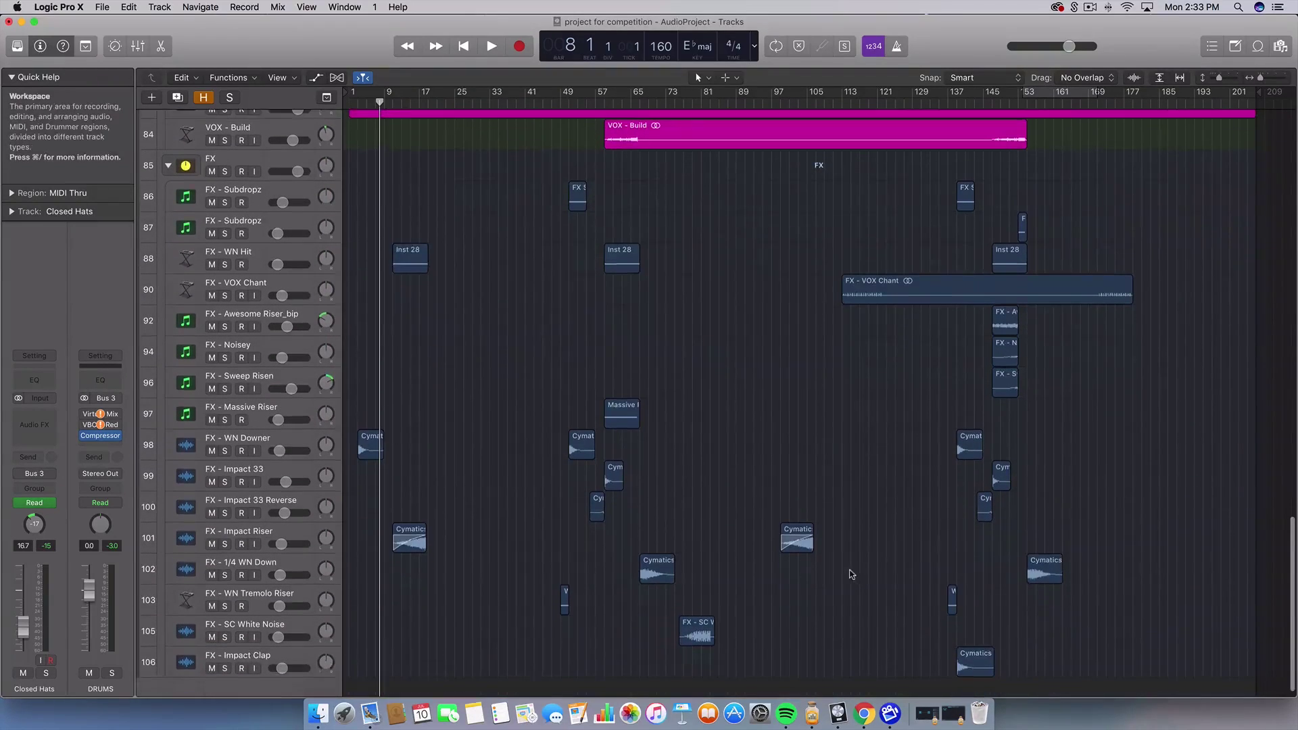
scroll(851, 574, "up", 20)
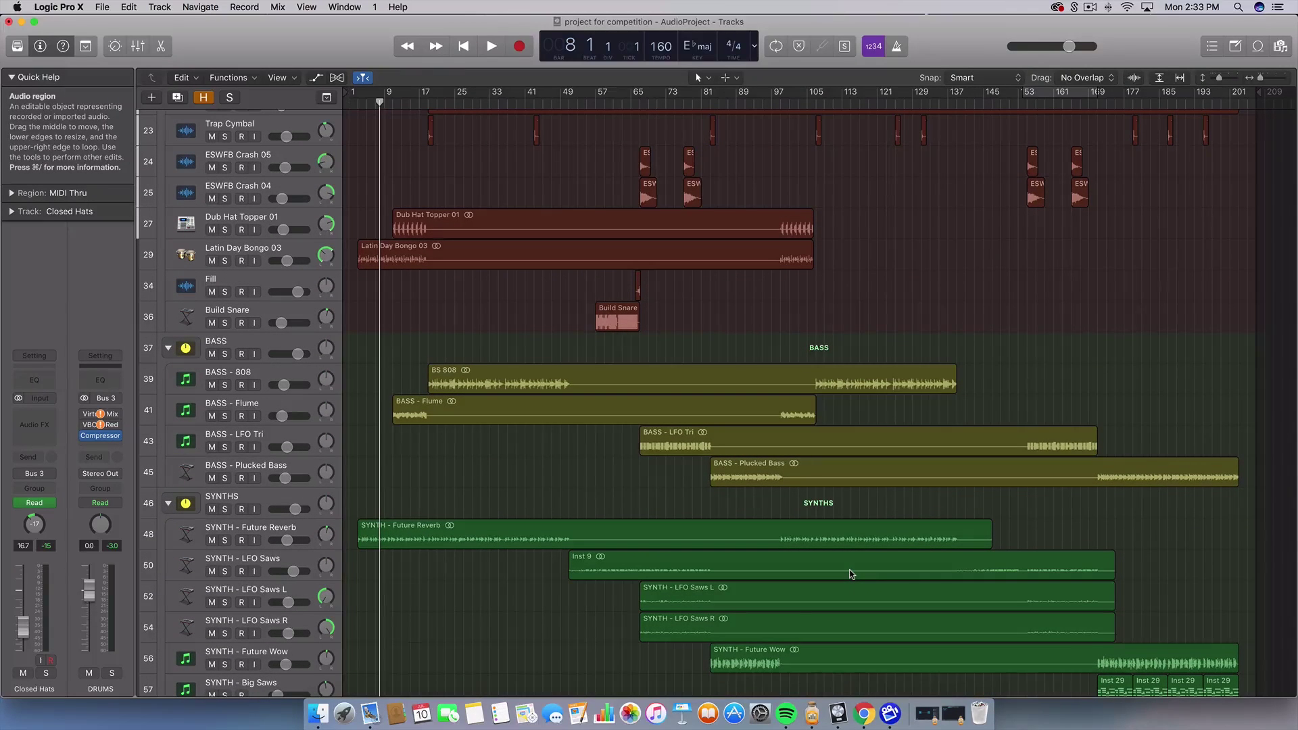
Step: Examine the layout of every track group twice more, from DRUMS down to FX and back up to the drum tracks
scroll(833, 519, "up", 10)
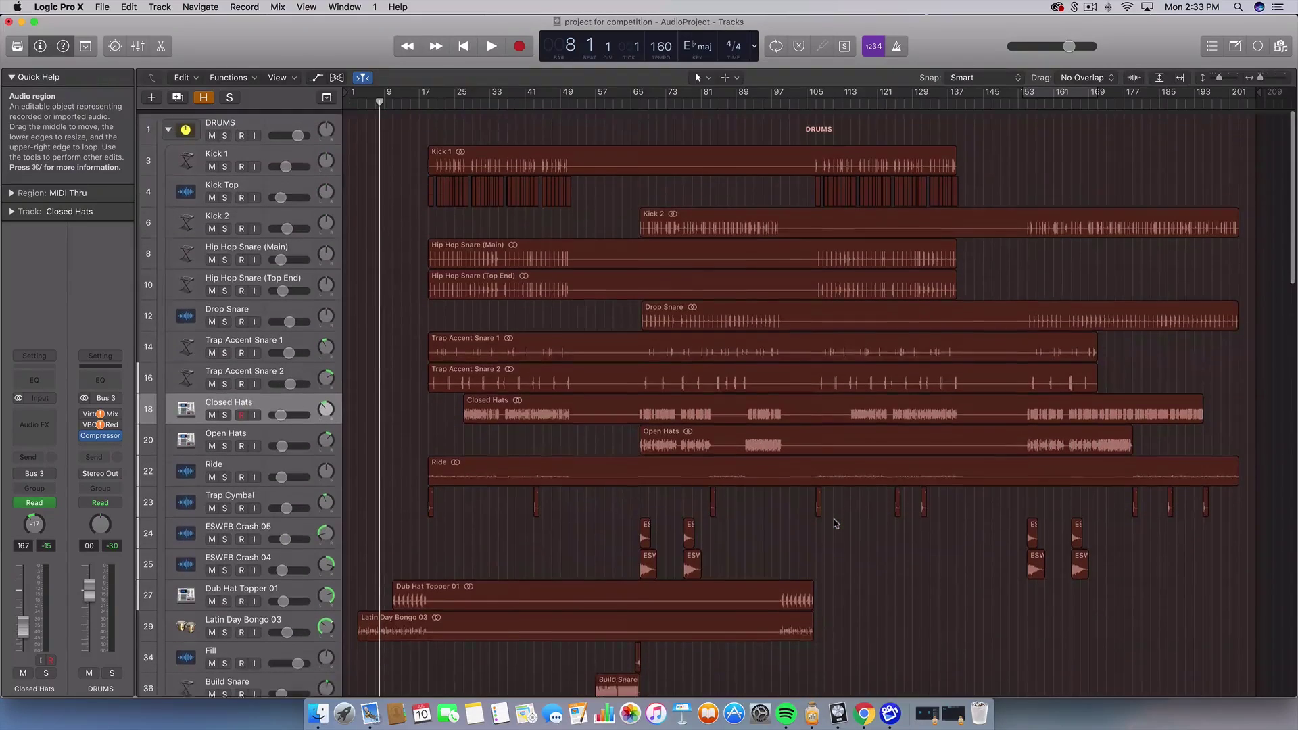
scroll(851, 529, "down", 3)
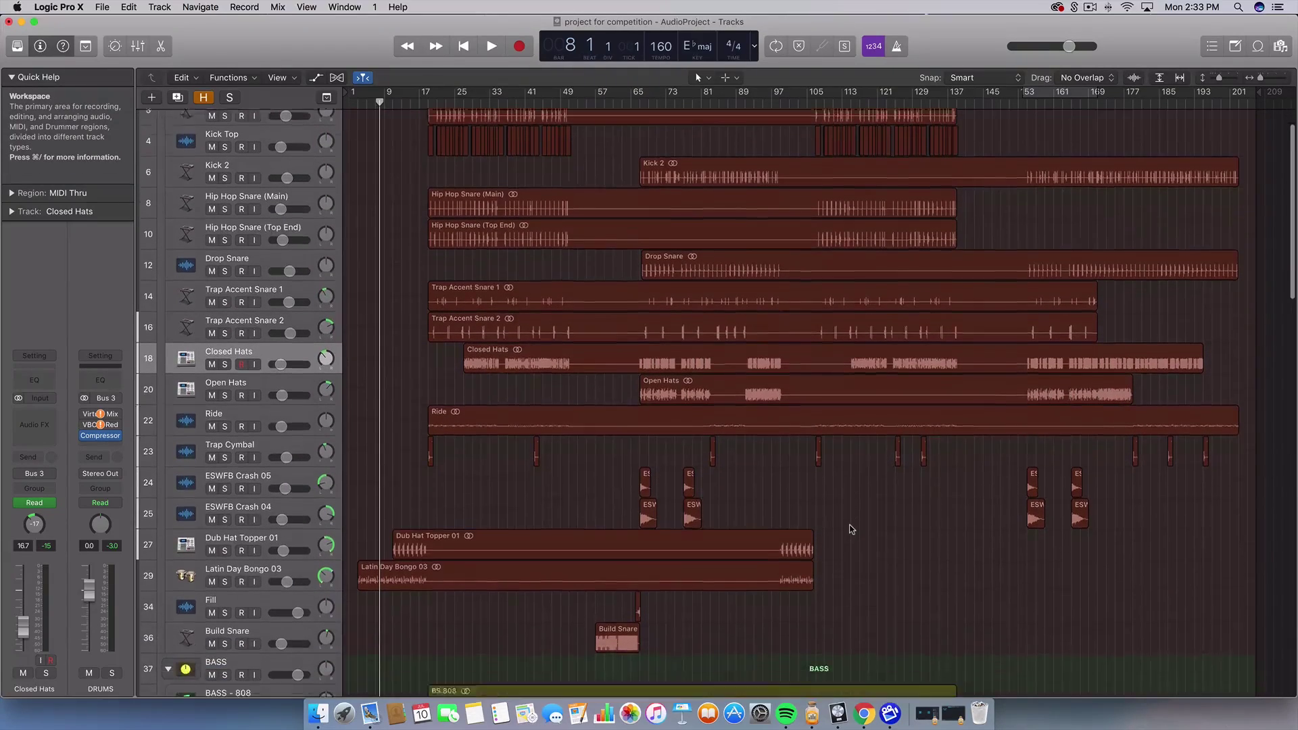
scroll(851, 530, "down", 20)
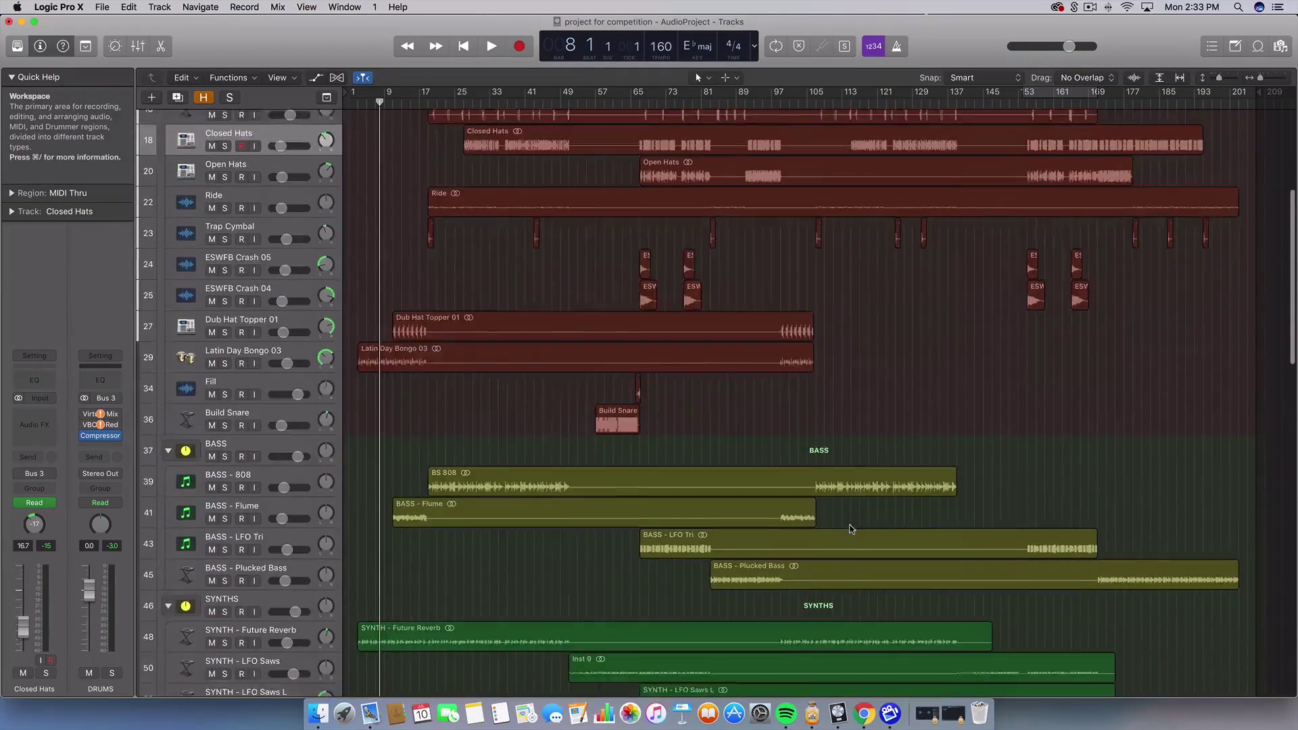
scroll(853, 496, "down", 15)
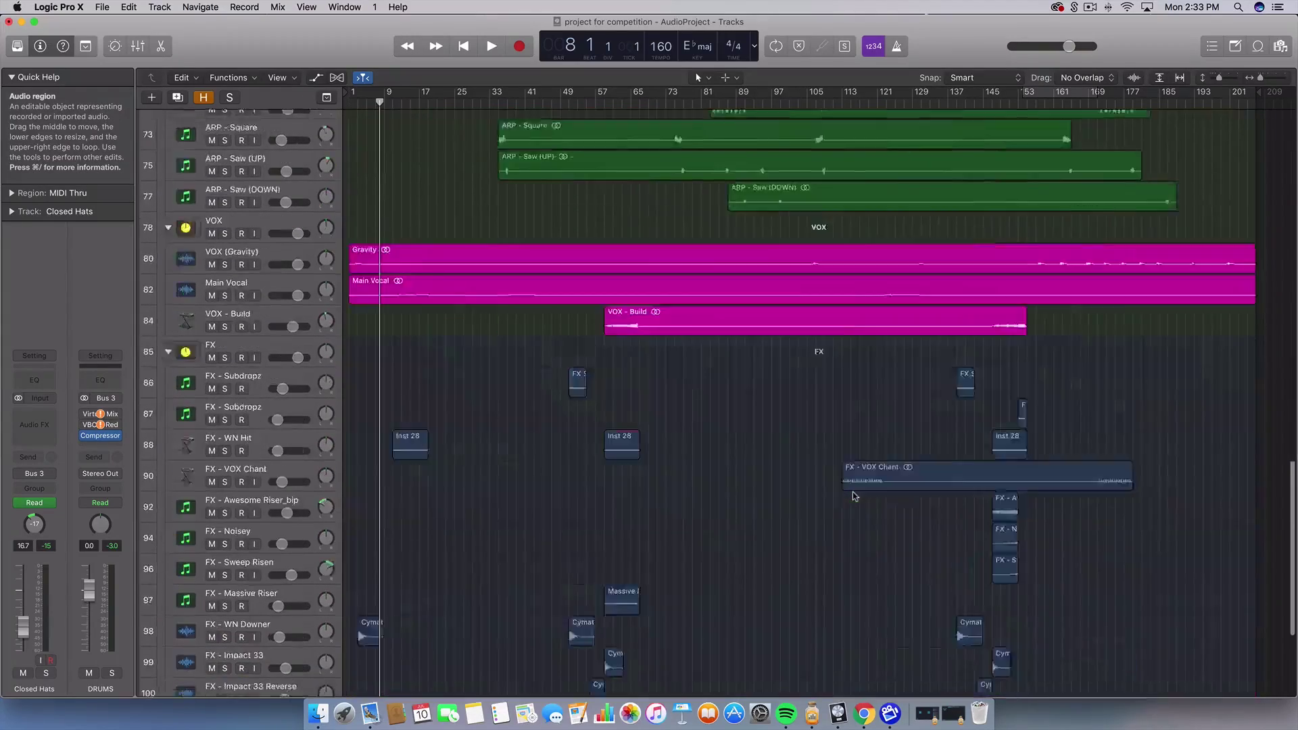
scroll(853, 496, "up", 20)
scroll(853, 496, "up", 18)
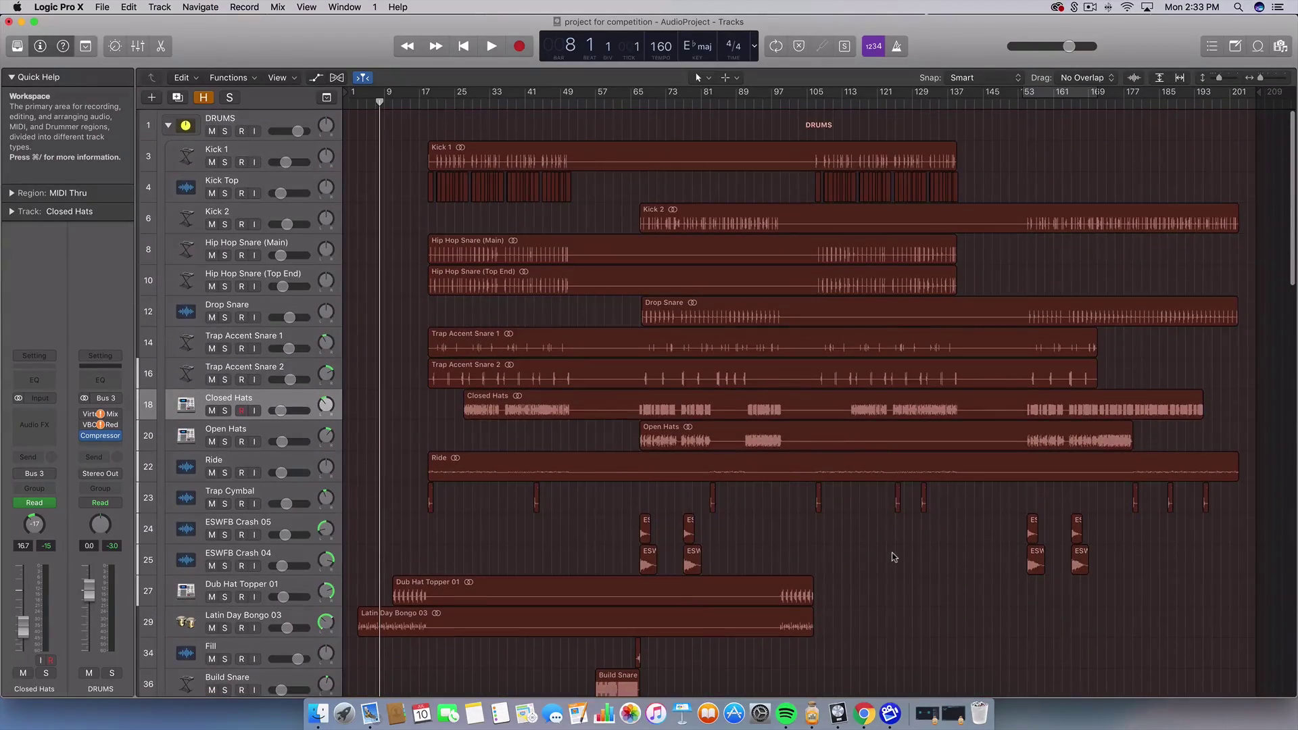
scroll(893, 557, "down", 20)
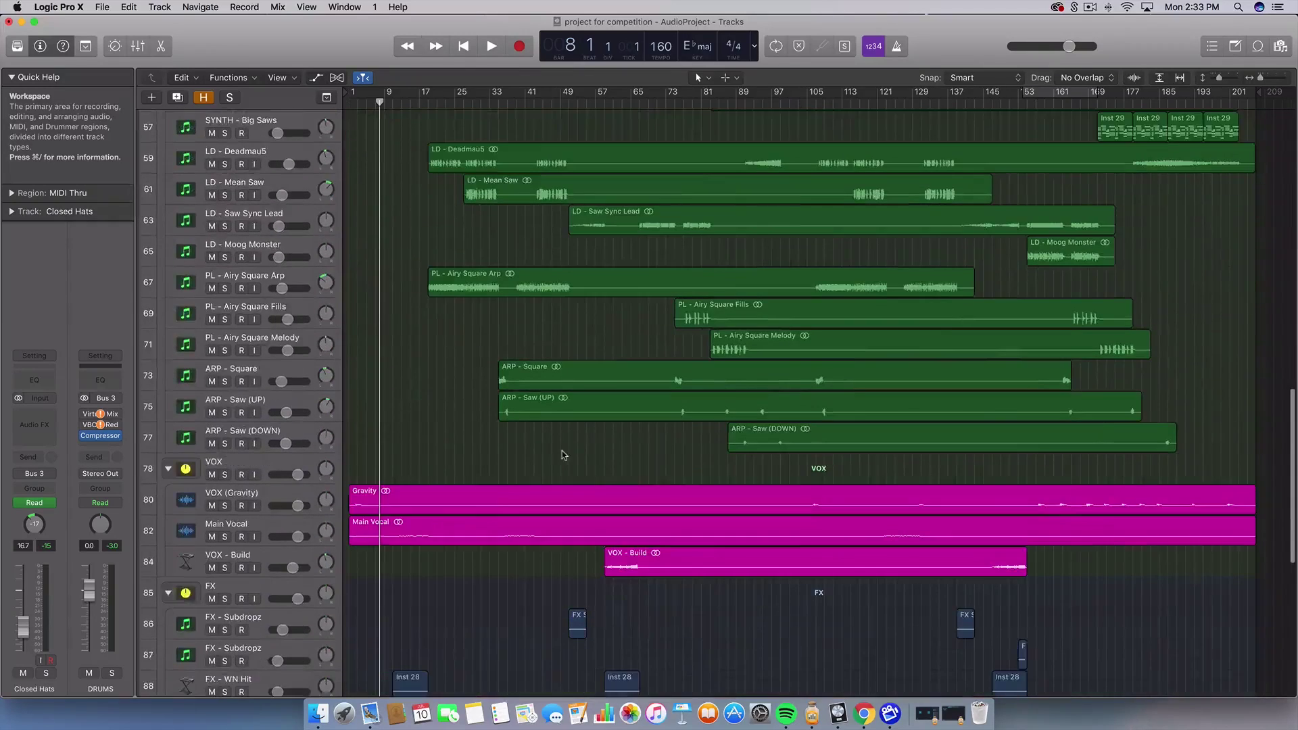
scroll(565, 455, "down", 10)
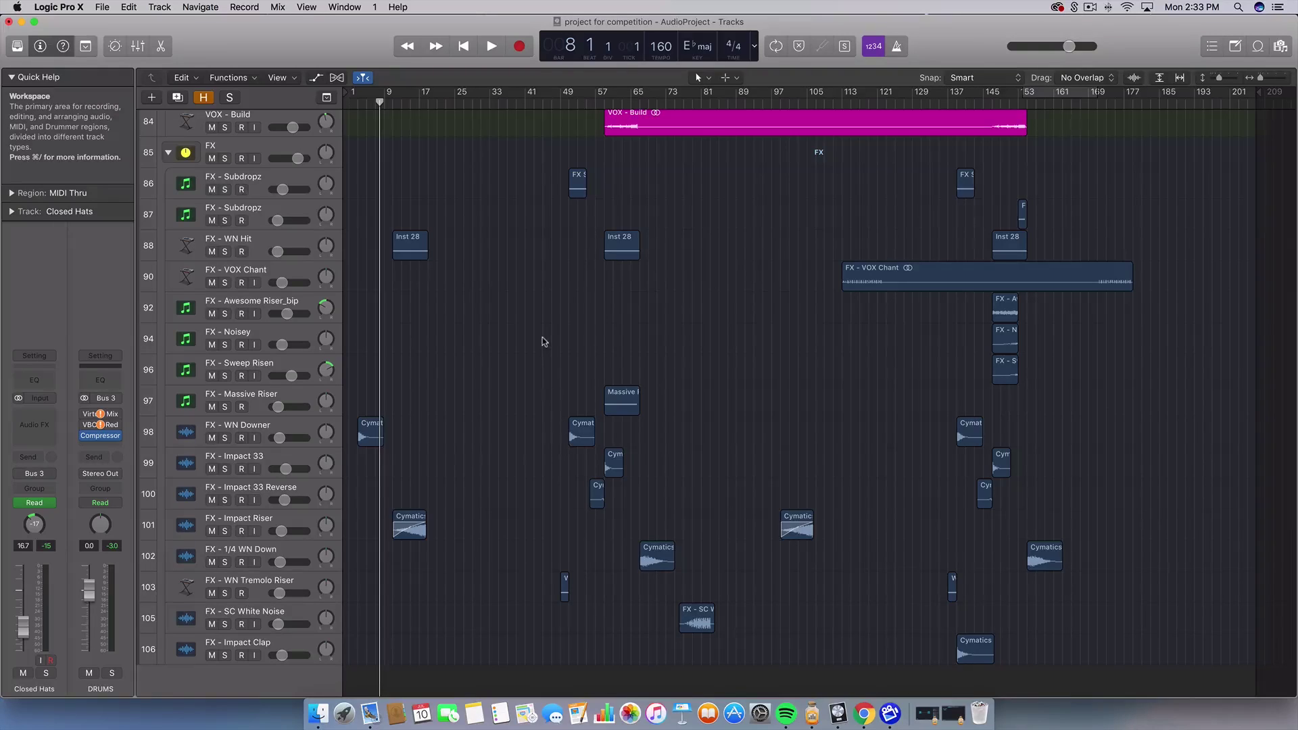
scroll(542, 339, "up", 20)
scroll(384, 439, "up", 5)
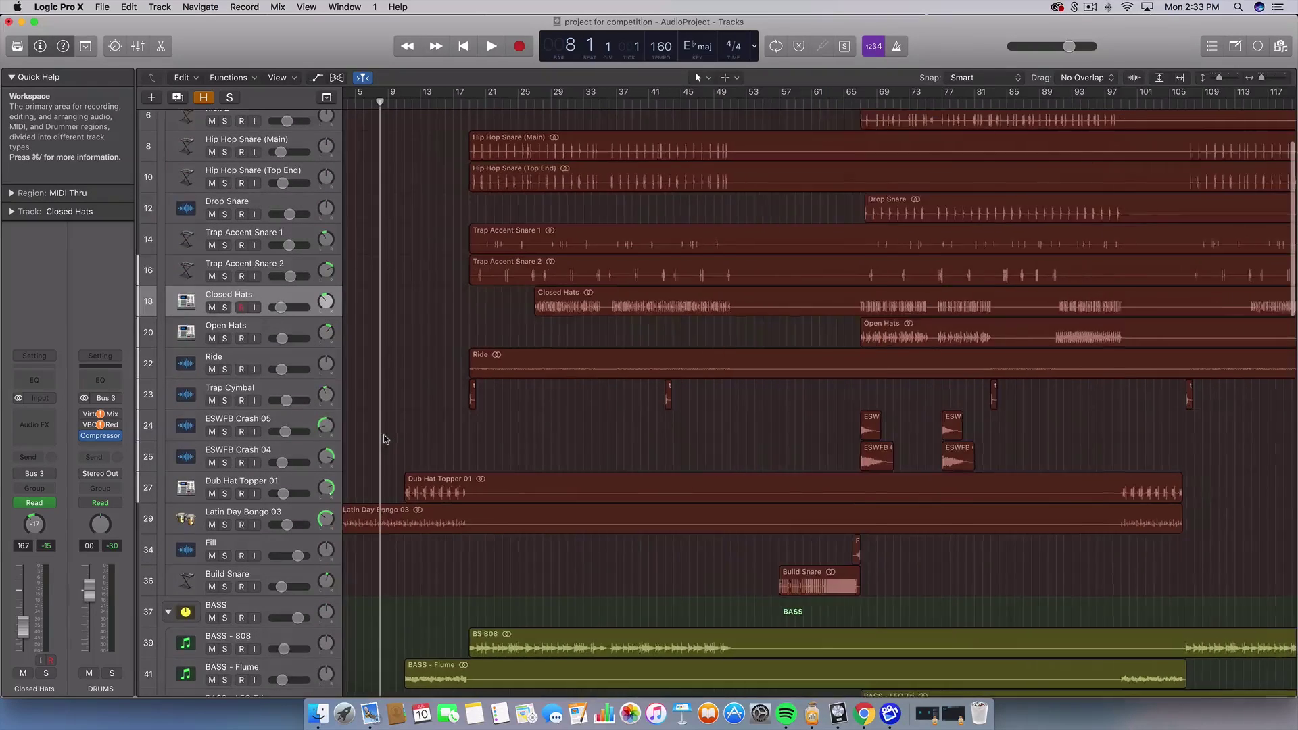
Step: Set a cycle range from bar 19 to about bar 51, play its opening bars, and stop playback
scroll(383, 436, "up", 3)
left_click_drag(463, 94, 726, 101)
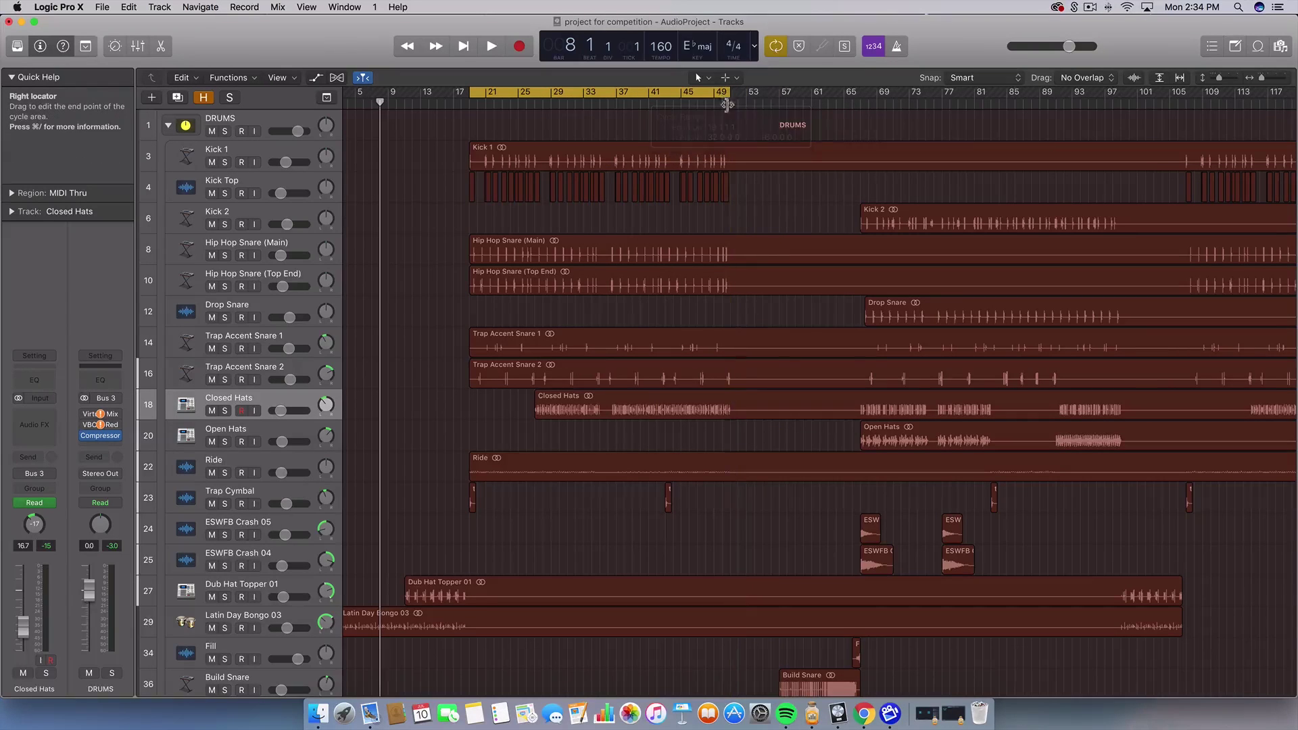
key("space")
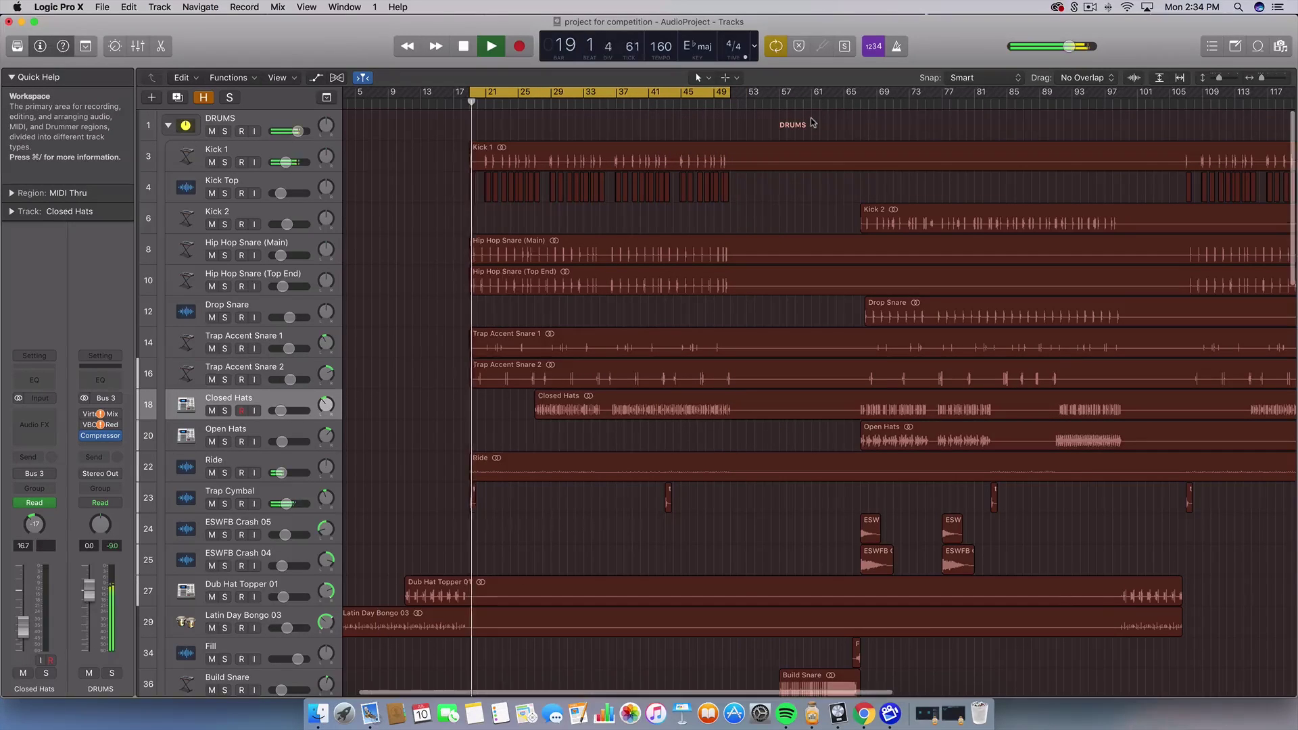
scroll(682, 295, "down", 1)
scroll(683, 294, "down", 1)
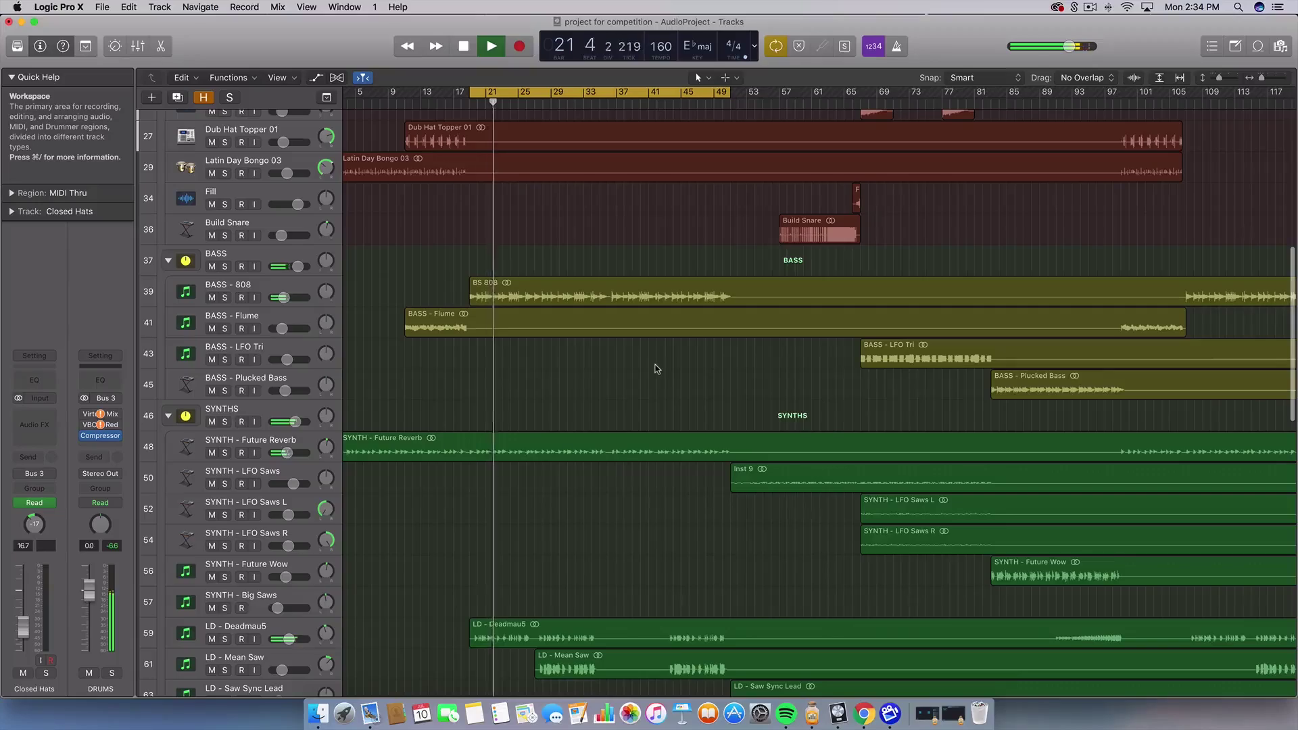
scroll(642, 365, "up", 10)
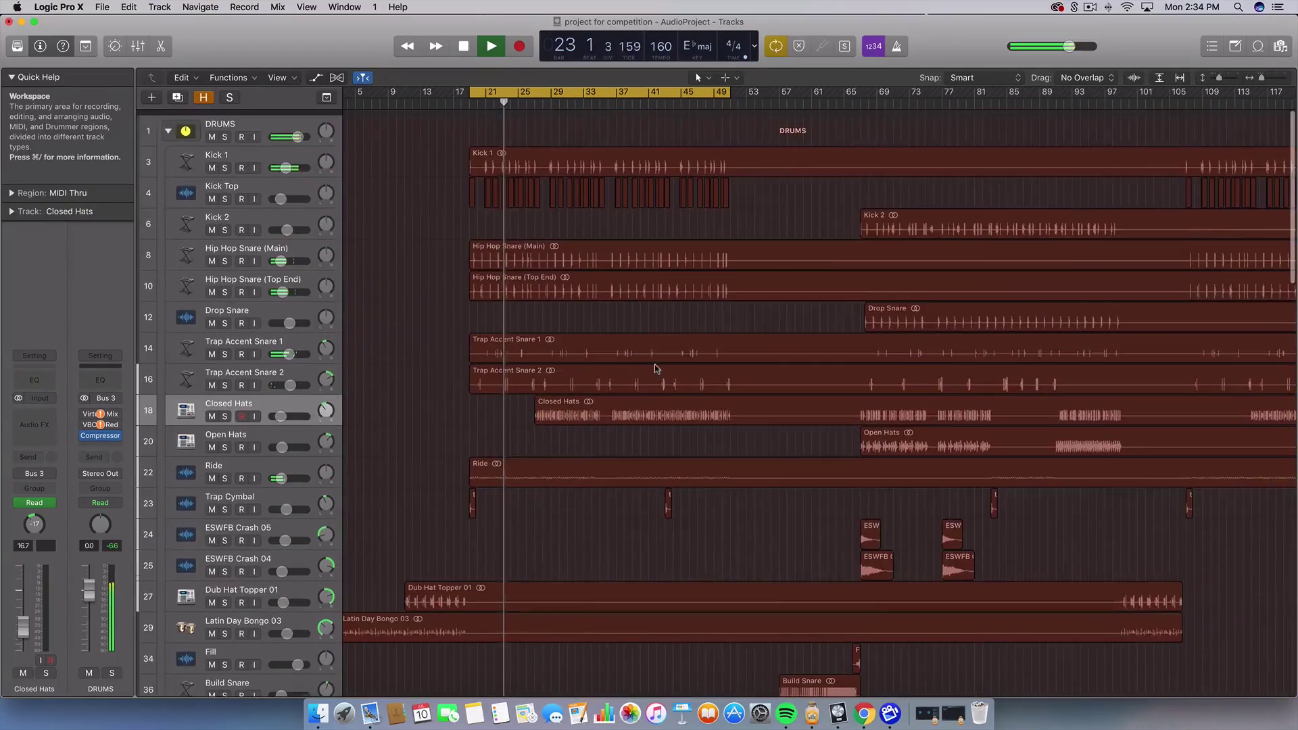
key("space")
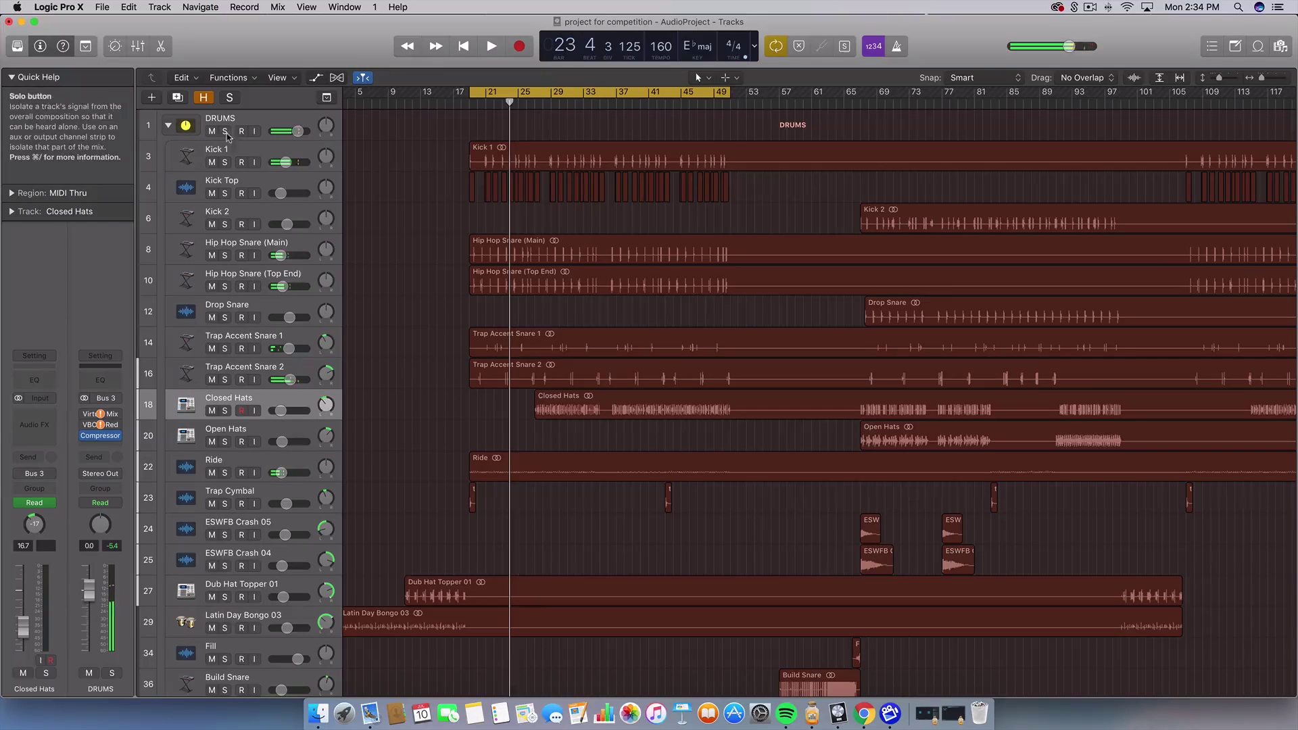
Step: Solo the DRUMS group and play the cycle range from its start
left_click(240, 121)
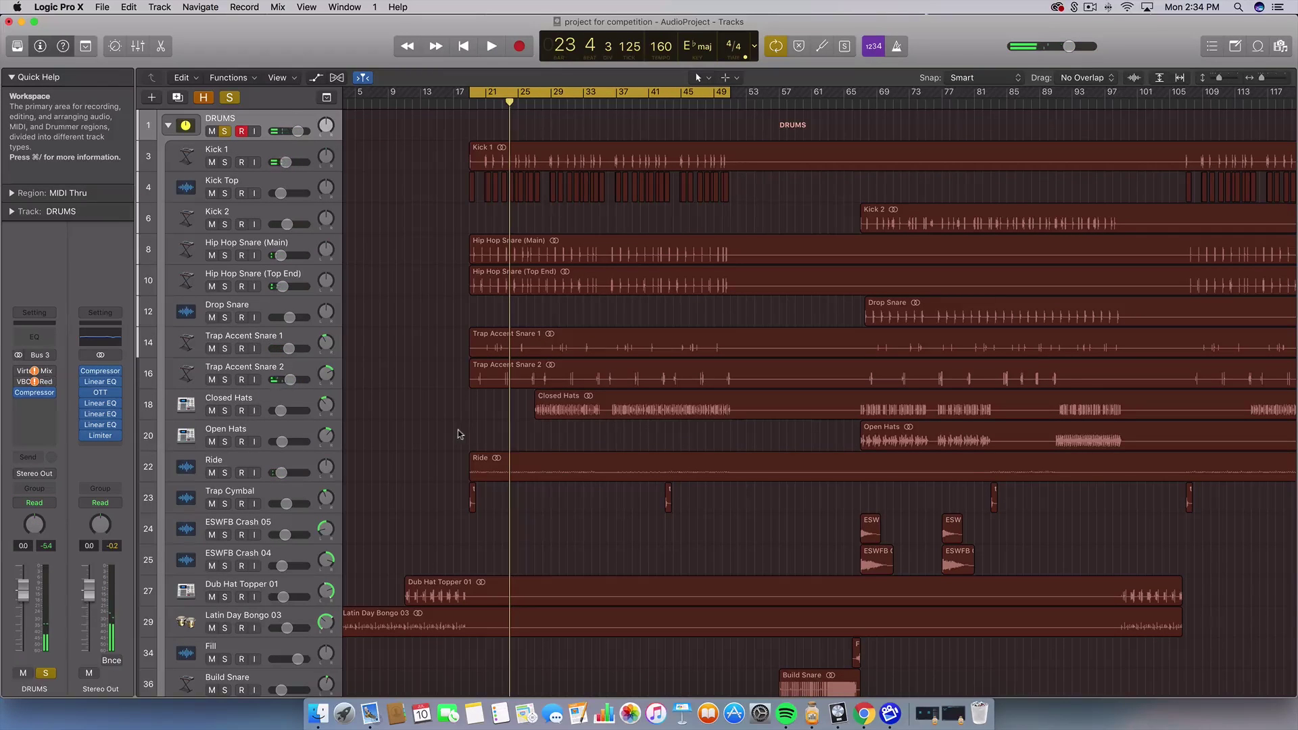
scroll(457, 428, "down", 5)
scroll(457, 429, "up", 5)
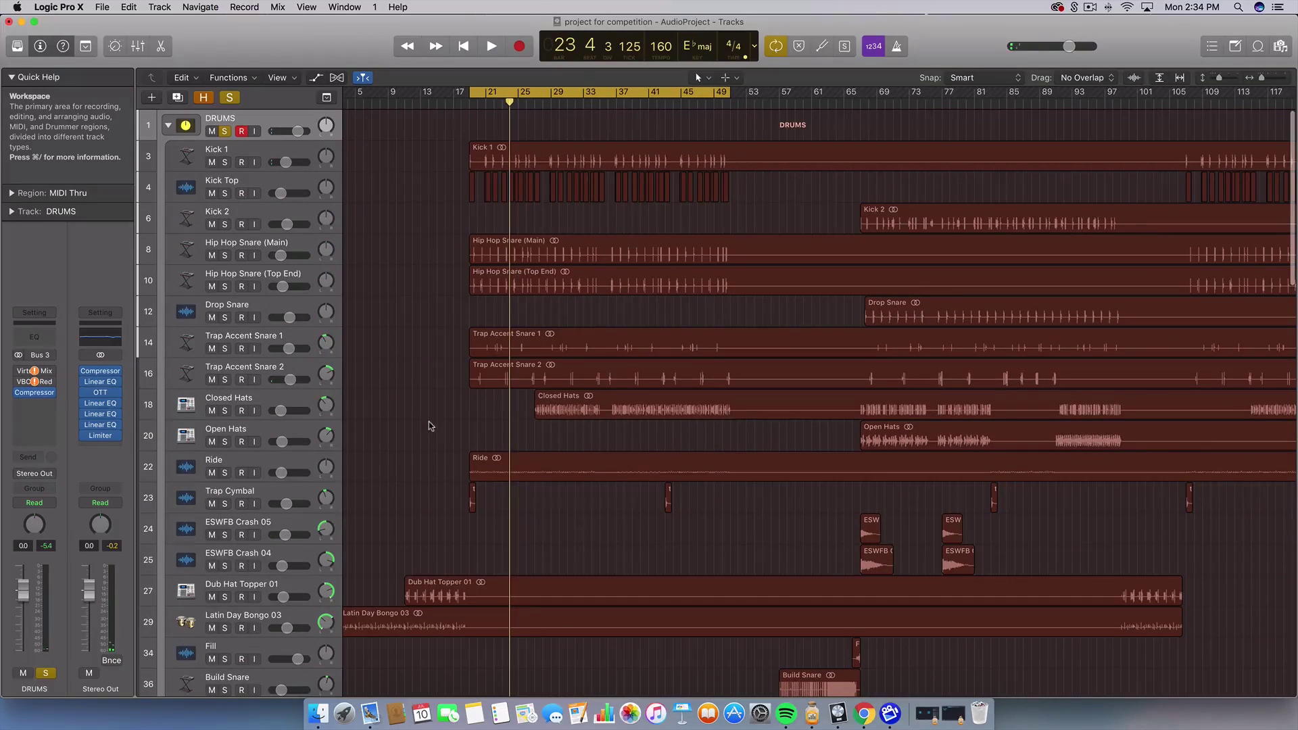
key("space")
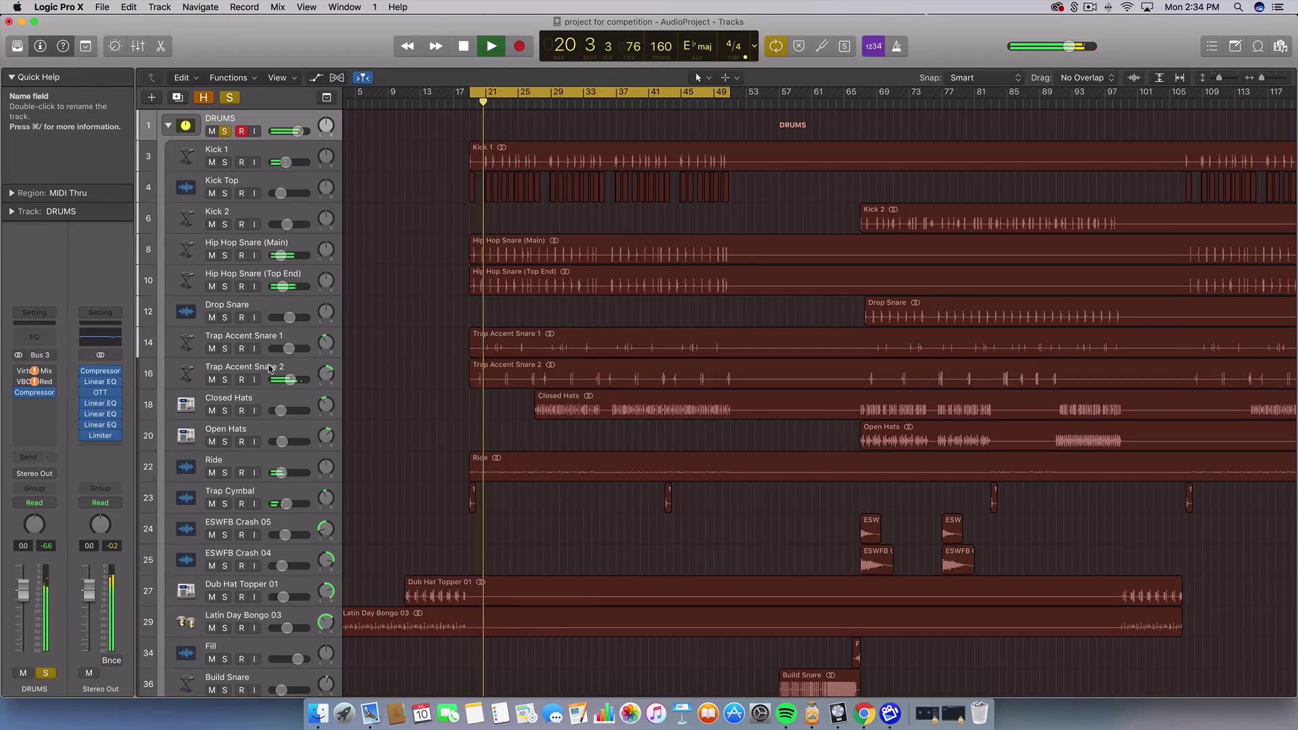
Step: Select the Trap Accent Snare 2 region, enlarge its hits in the timeline while the drums play, and stop playback
left_click(471, 371)
key("super+Right")
key("super+Right")
key("super+Right")
key("super+Right")
key("super+Right")
key("super+Right")
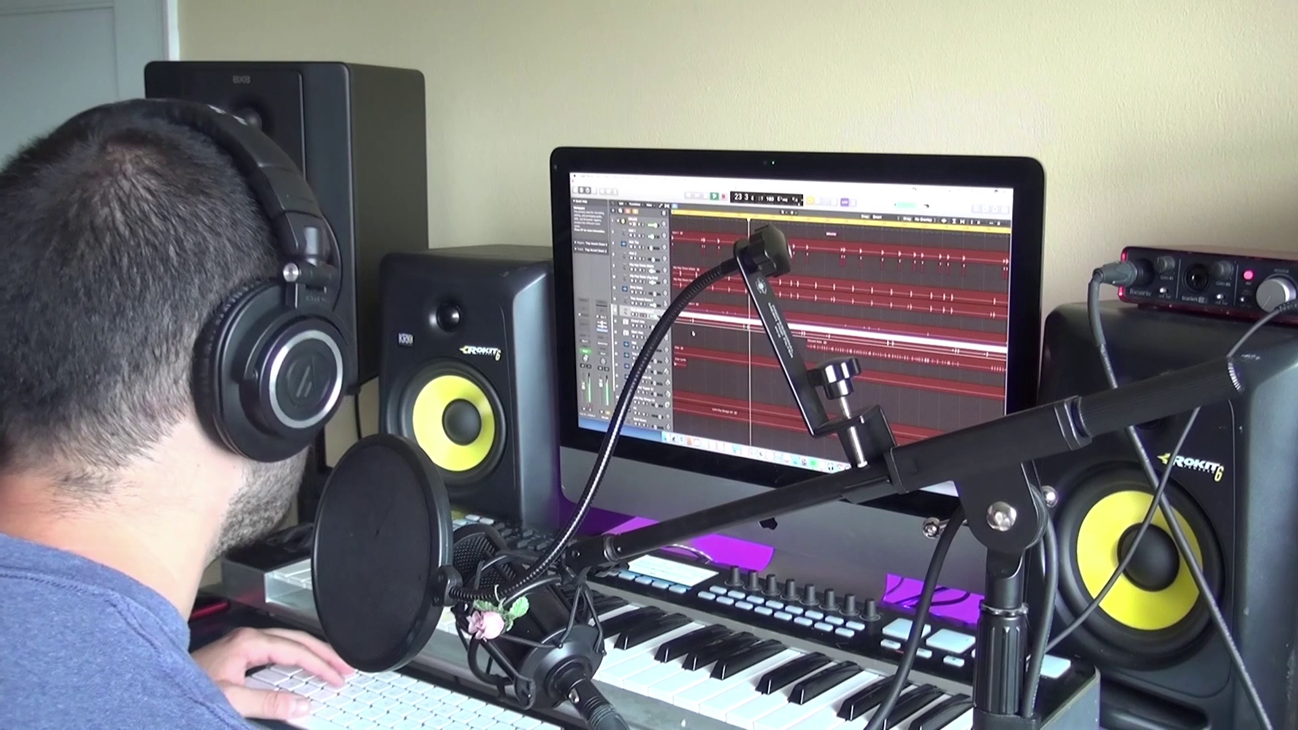
key("space")
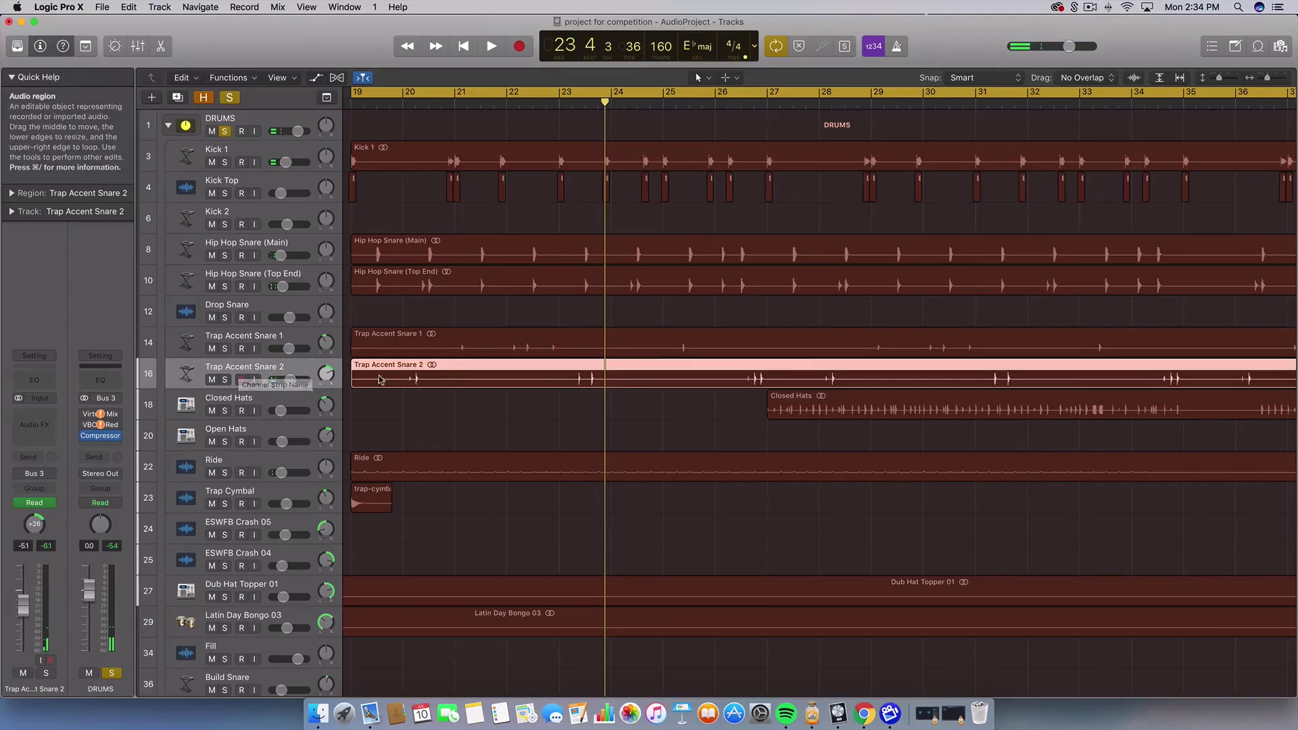
Step: Solo Trap Accent Snare 2 in place of the DRUMS group and play it from bar 19, stopping in bar 20
left_click(224, 380)
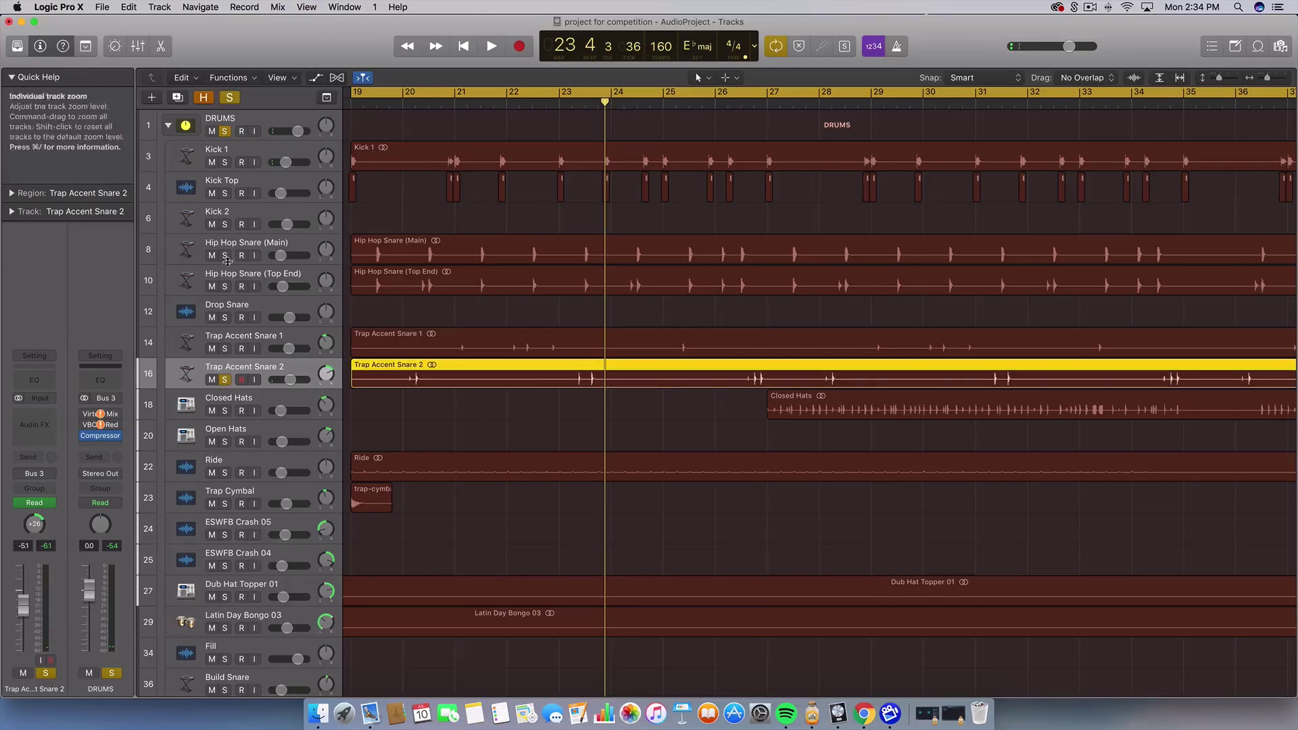
left_click(224, 131)
key("space")
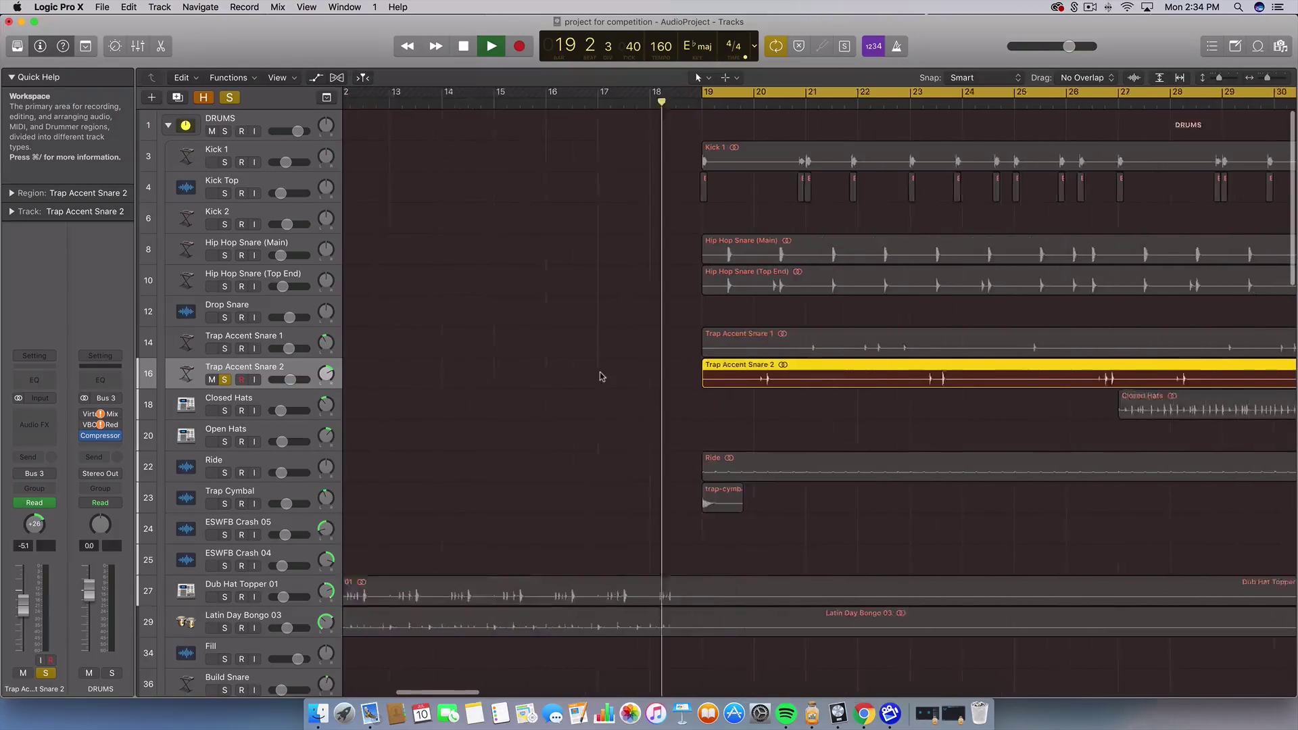
key("space")
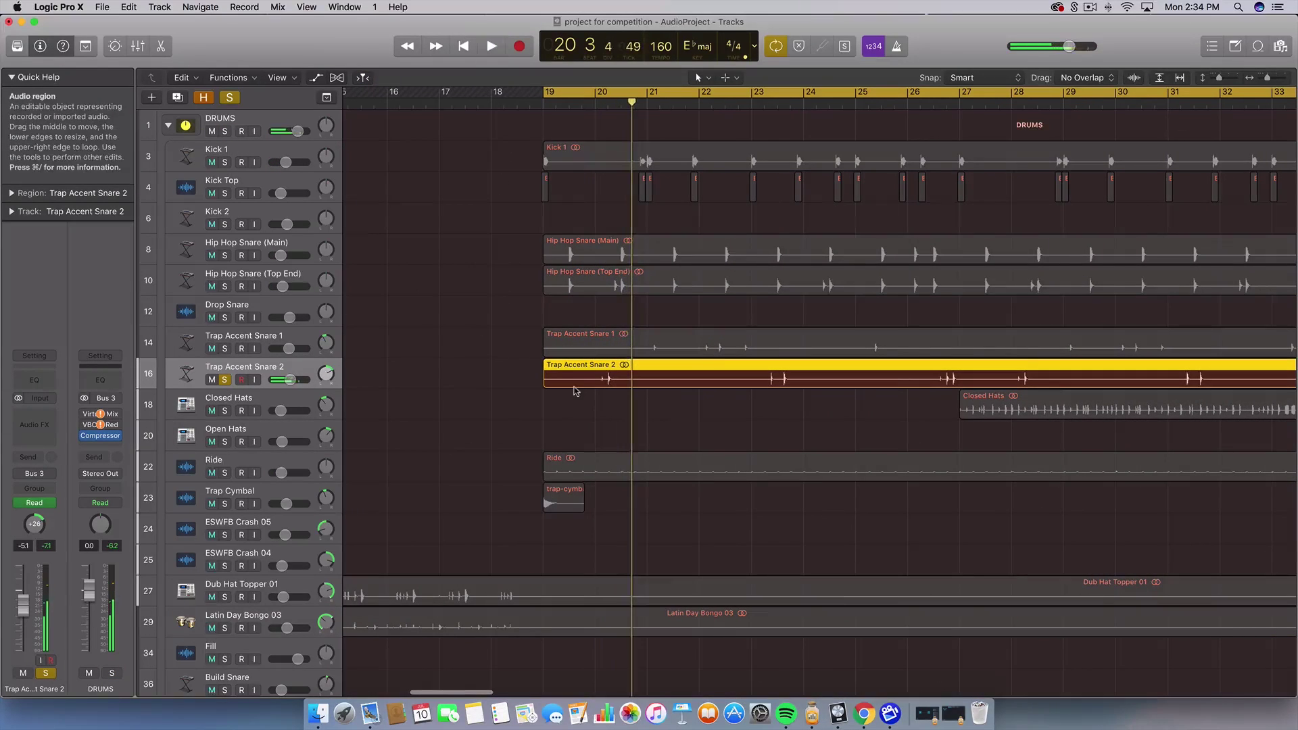
Step: Shorten the cycle range to the first Trap Accent Snare 2 hits, from bar 20 to just past beat 2 of bar 21
key("super+Right")
key("super+Right")
key("super+Right")
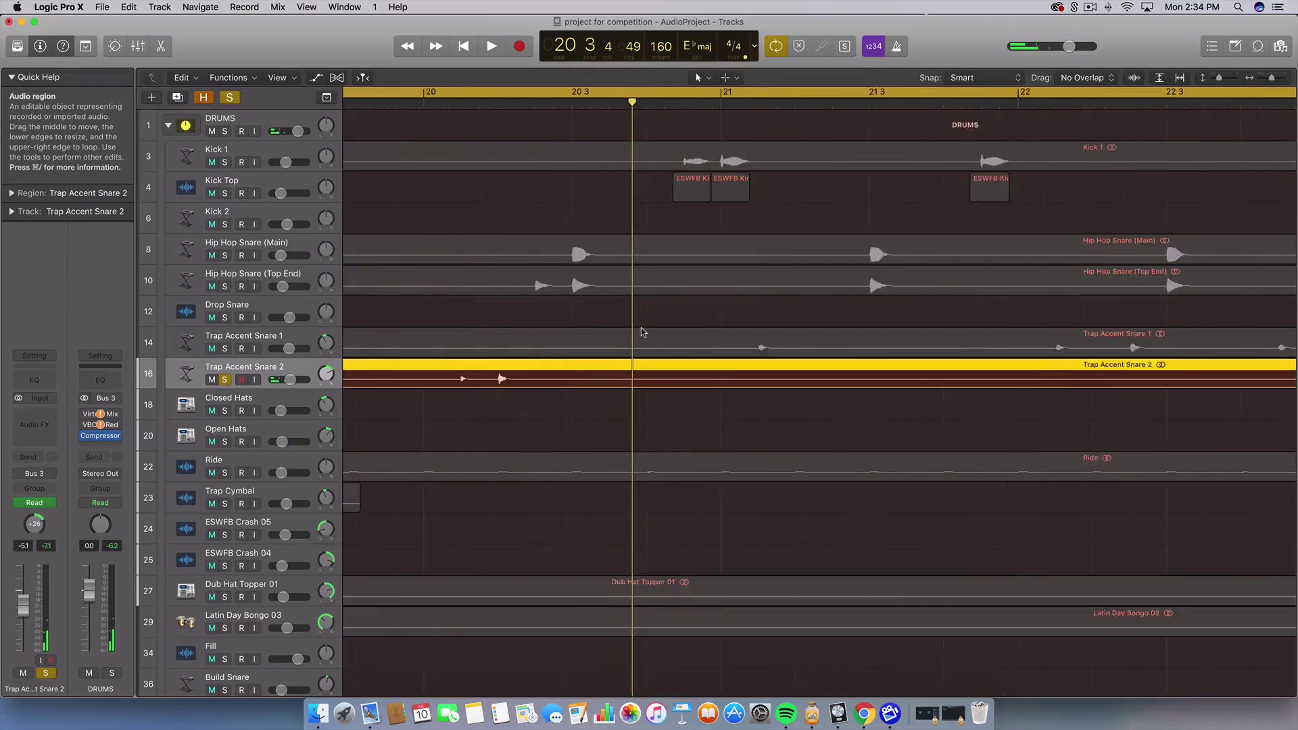
scroll(641, 327, "left", 5)
left_click(598, 95)
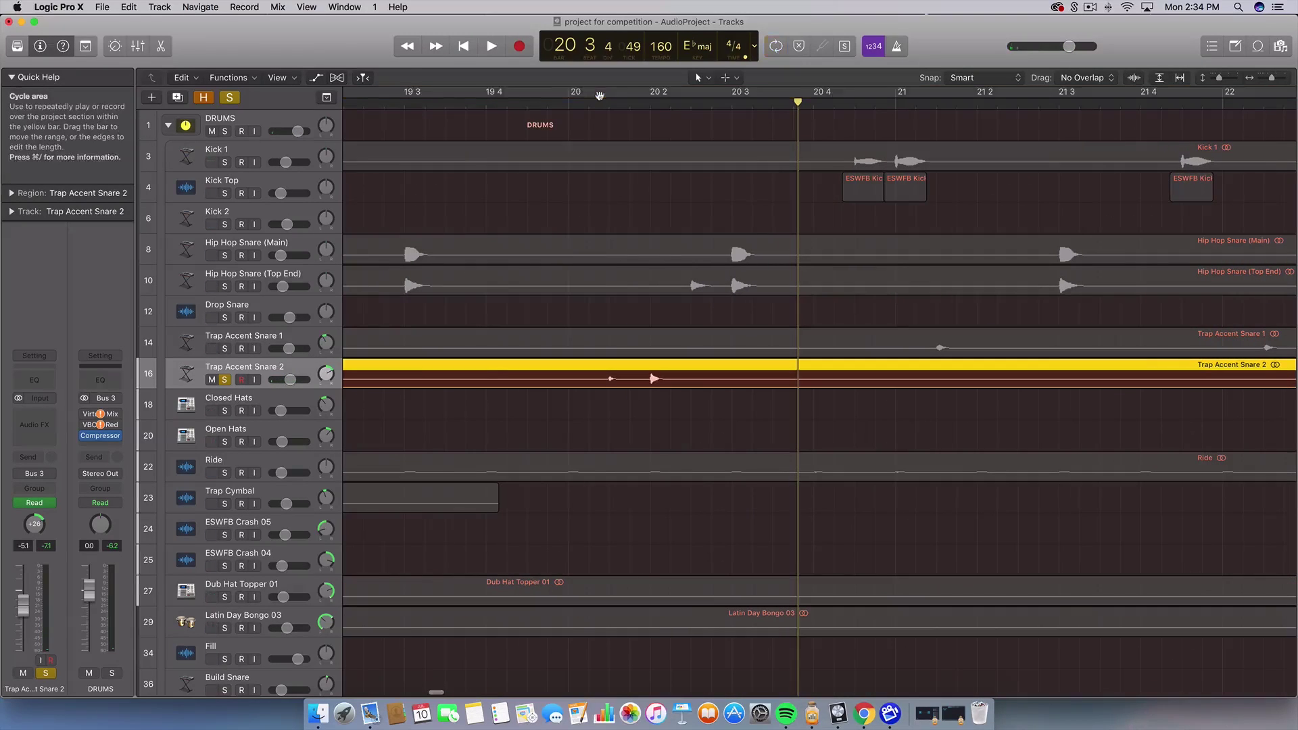
left_click_drag(570, 93, 1014, 95)
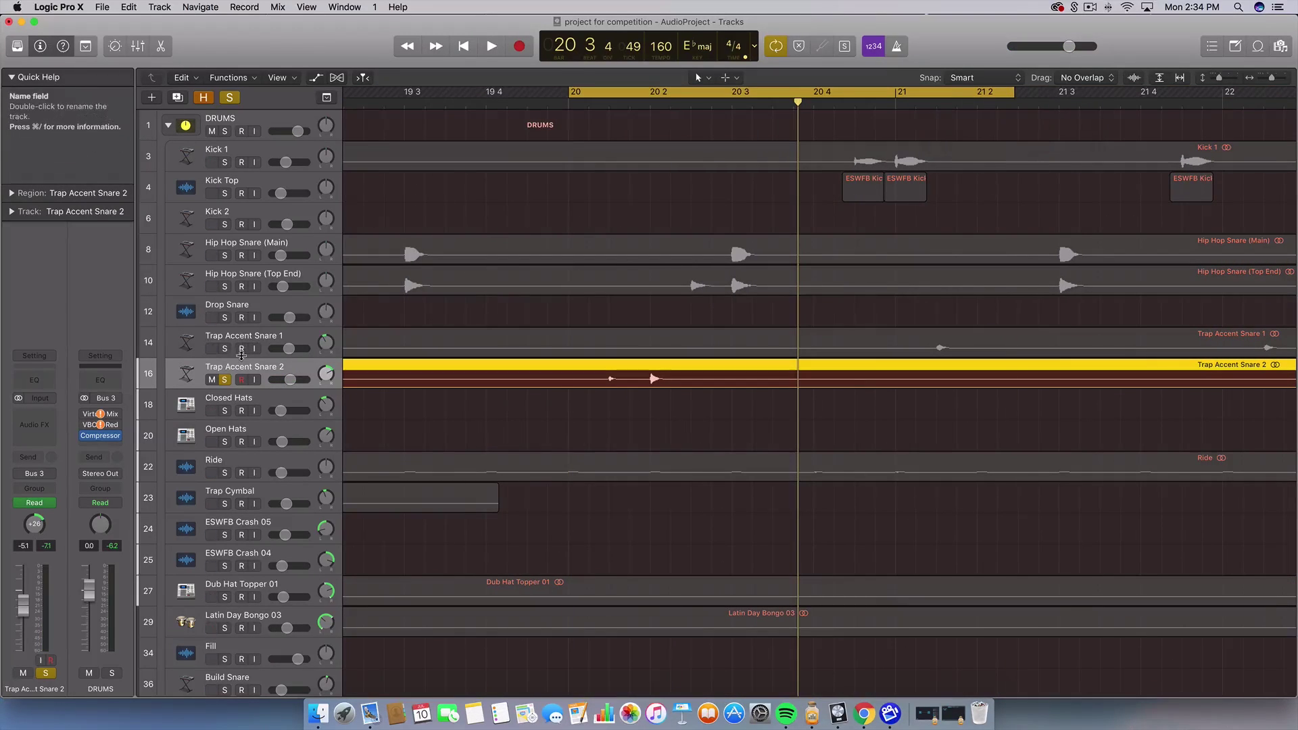
Step: Solo both Hip Hop Snare tracks alongside Trap Accent Snare 2, select the two Hip Hop Snare regions, and play the short cycle
left_click(226, 288)
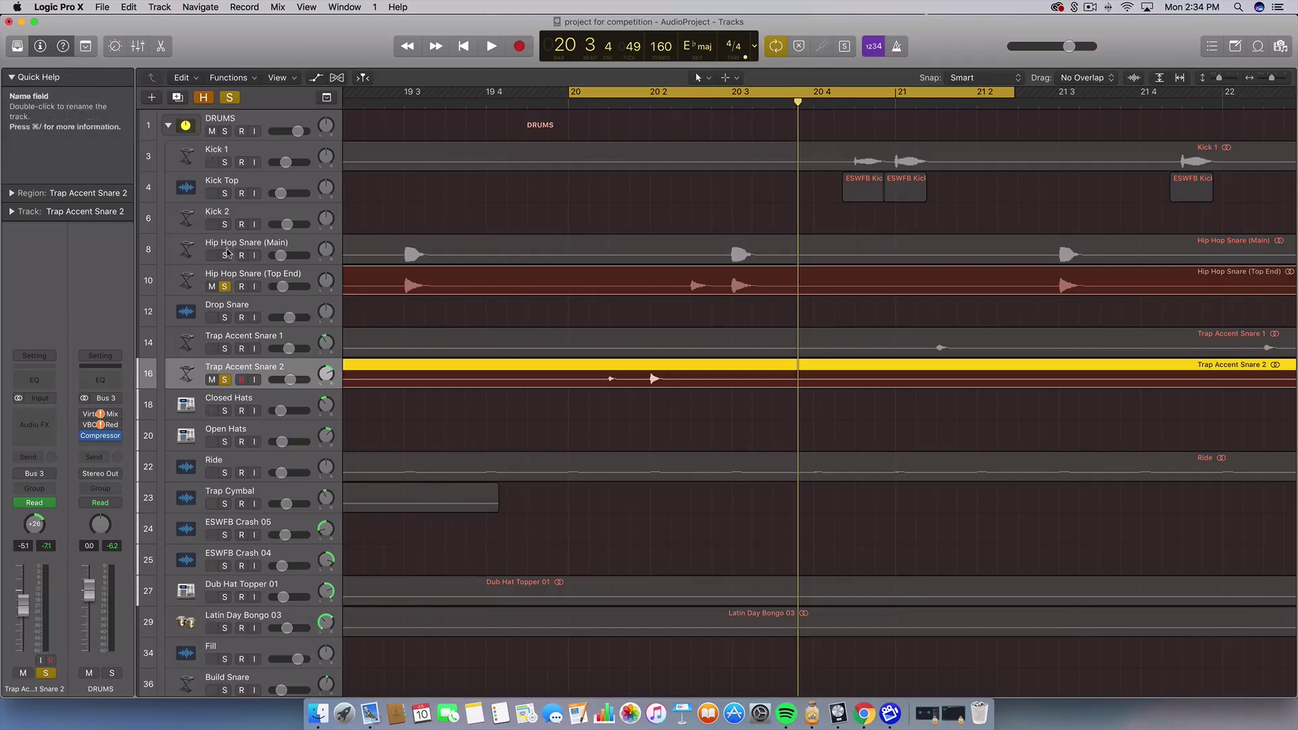
left_click(226, 254)
scroll(492, 308, "down", 3)
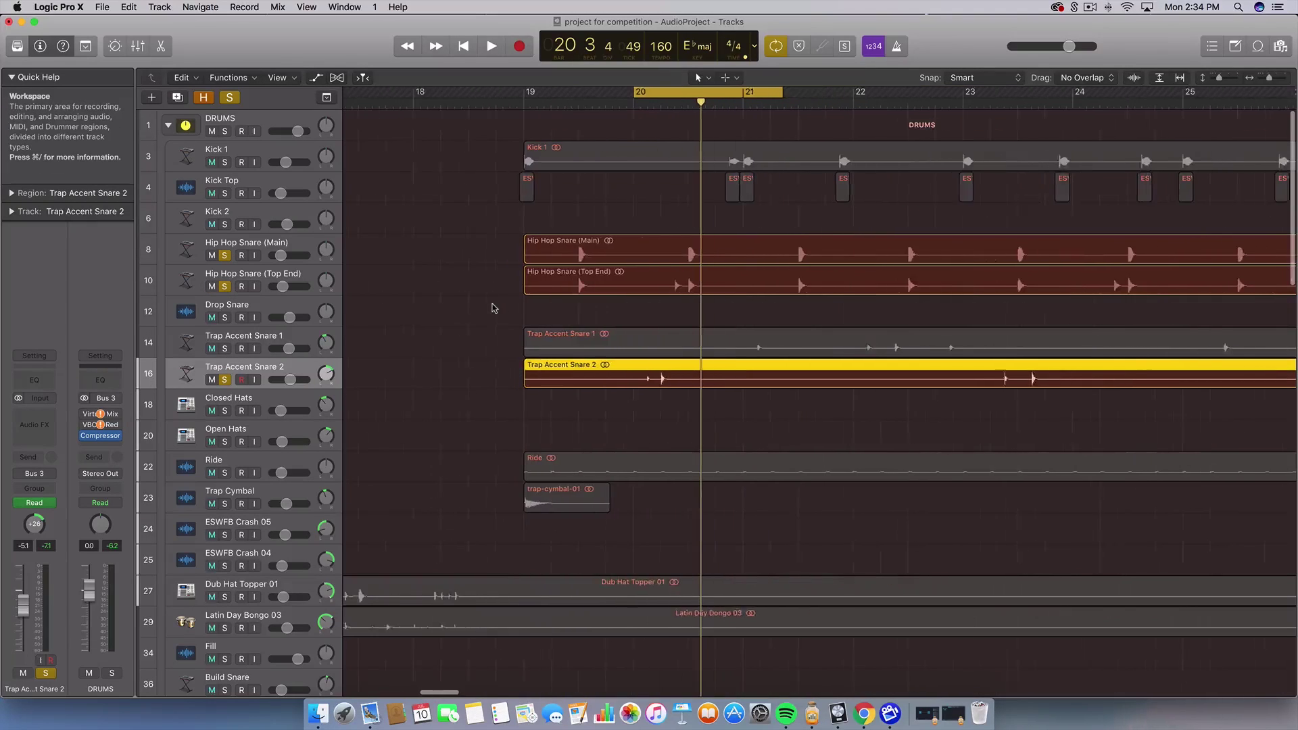
left_click_drag(521, 226, 534, 280)
key("space")
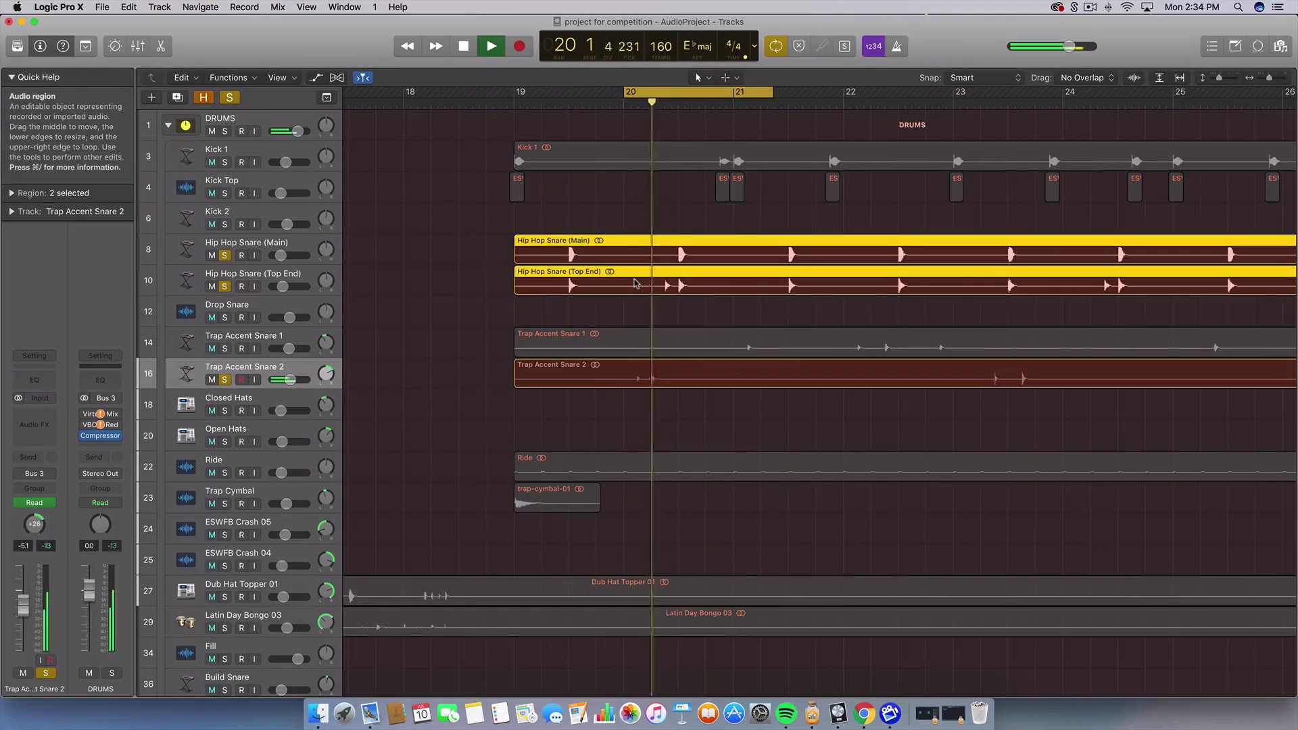
key("space")
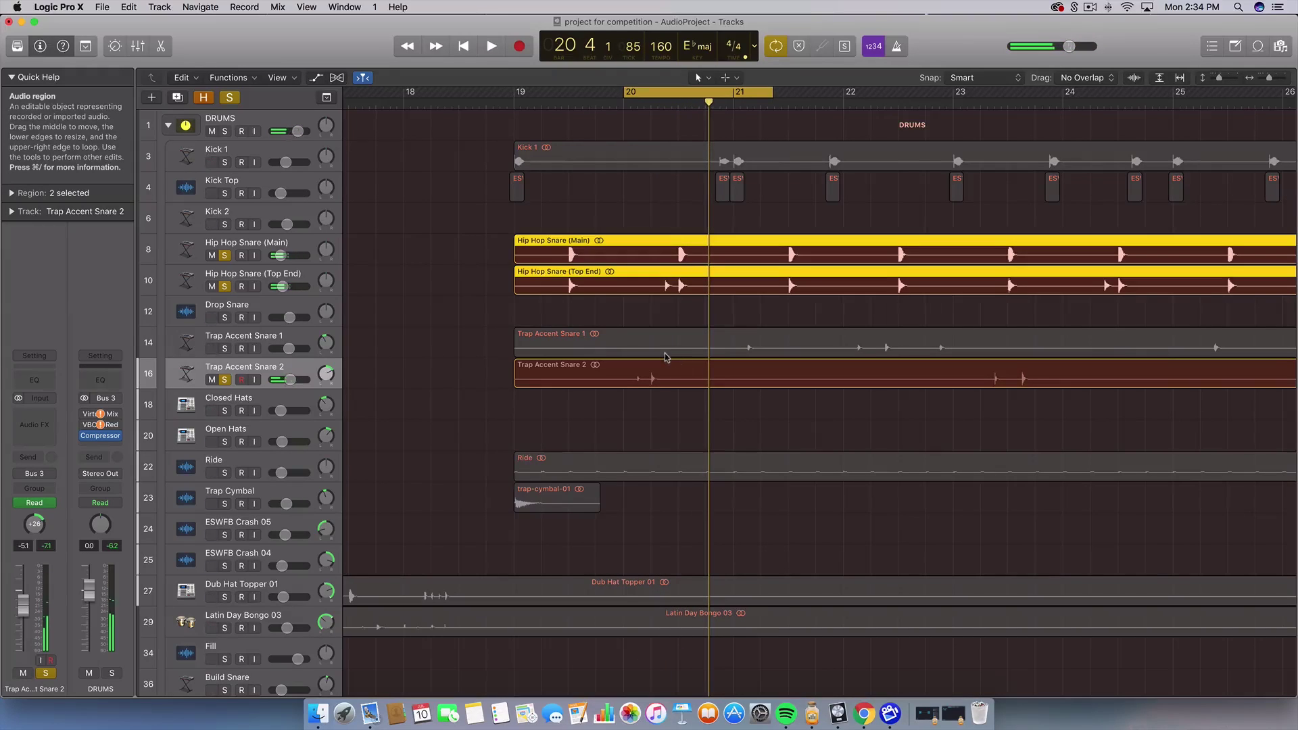
key("space")
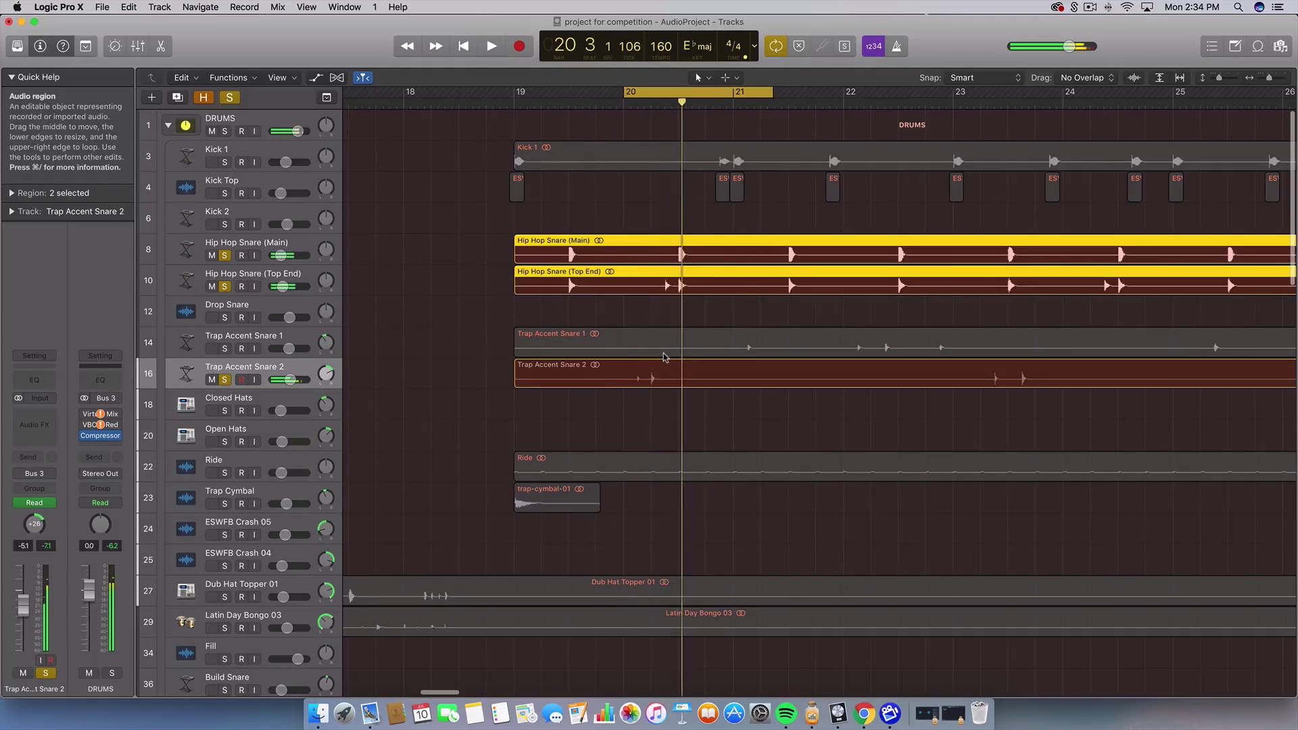
Step: Select the Trap Accent Snare 2, Hip Hop Snare (Top End) and Hip Hop Snare (Main) tracks in turn to compare them
left_click(304, 367)
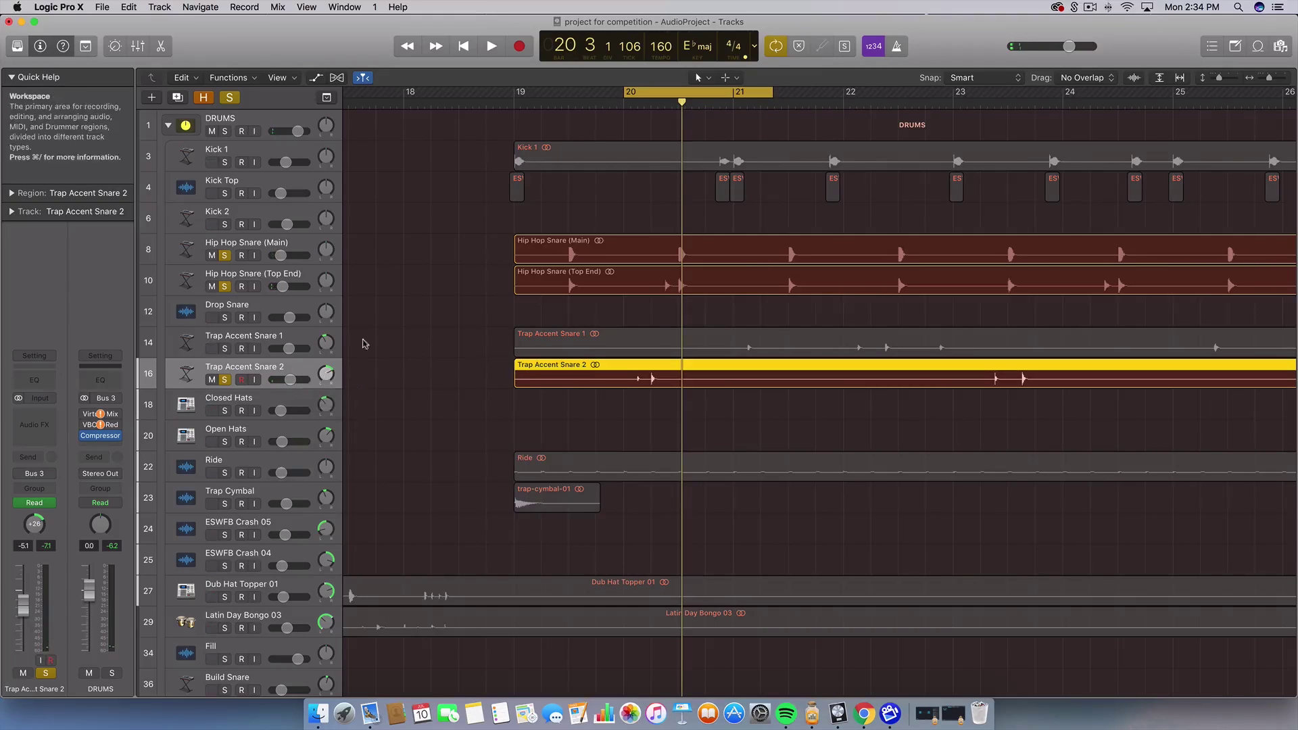
left_click(281, 272)
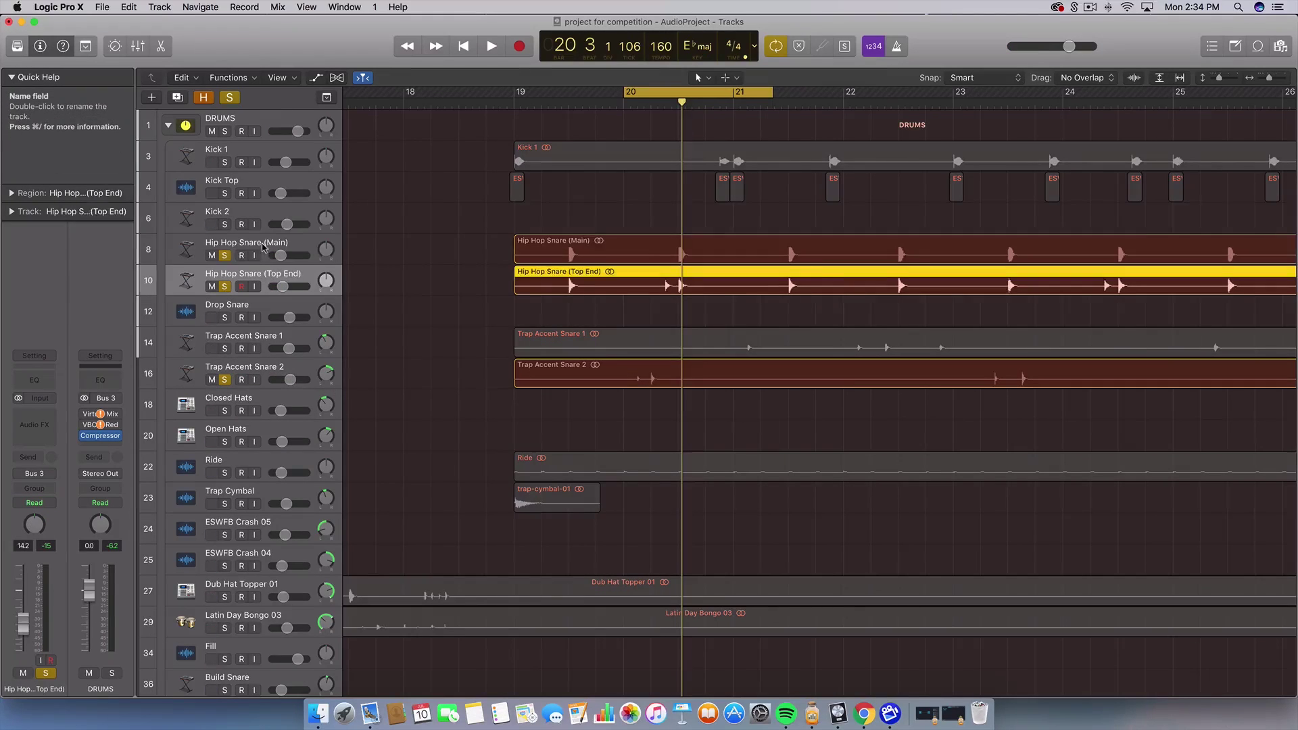
left_click(263, 247)
left_click(646, 305)
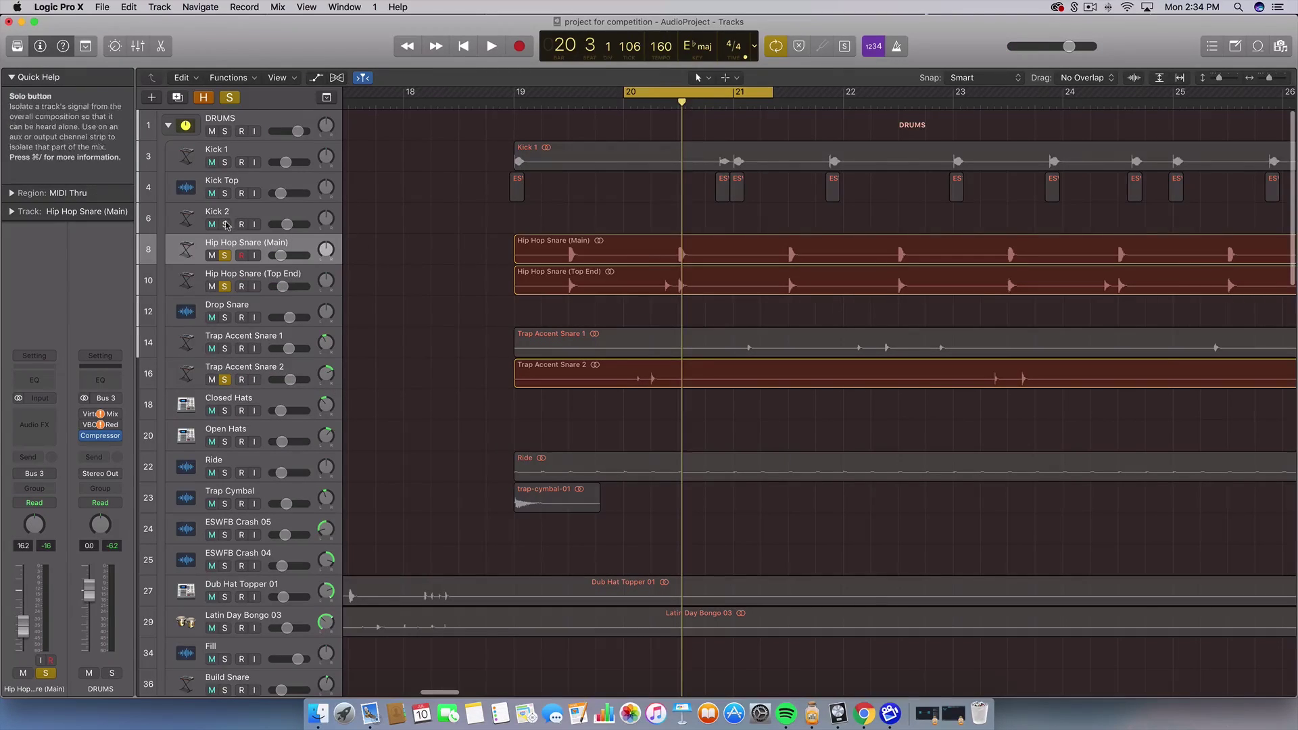
left_click(266, 278)
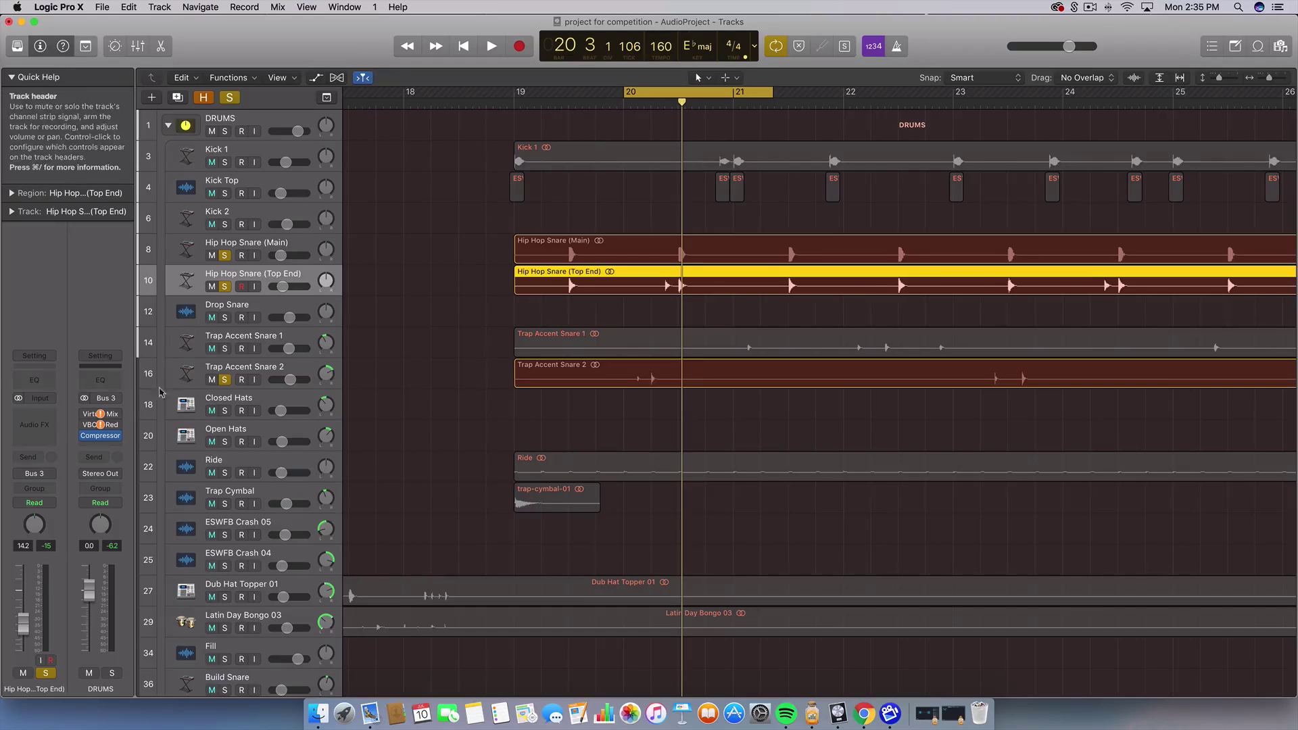
Step: Turn off solo on Trap Accent Snare 2 and Hip Hop Snare (Top End), and play Hip Hop Snare (Main) alone
left_click(225, 380)
left_click(237, 248)
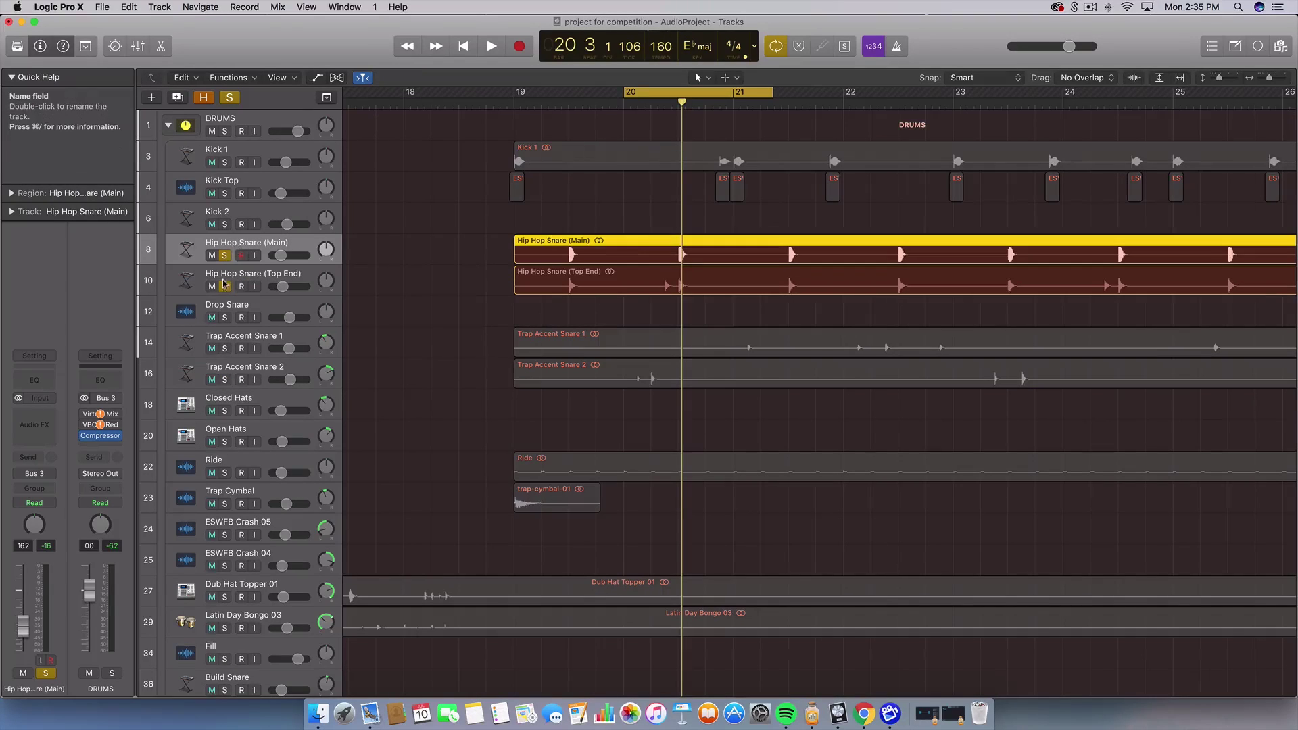
left_click(226, 287)
key("space")
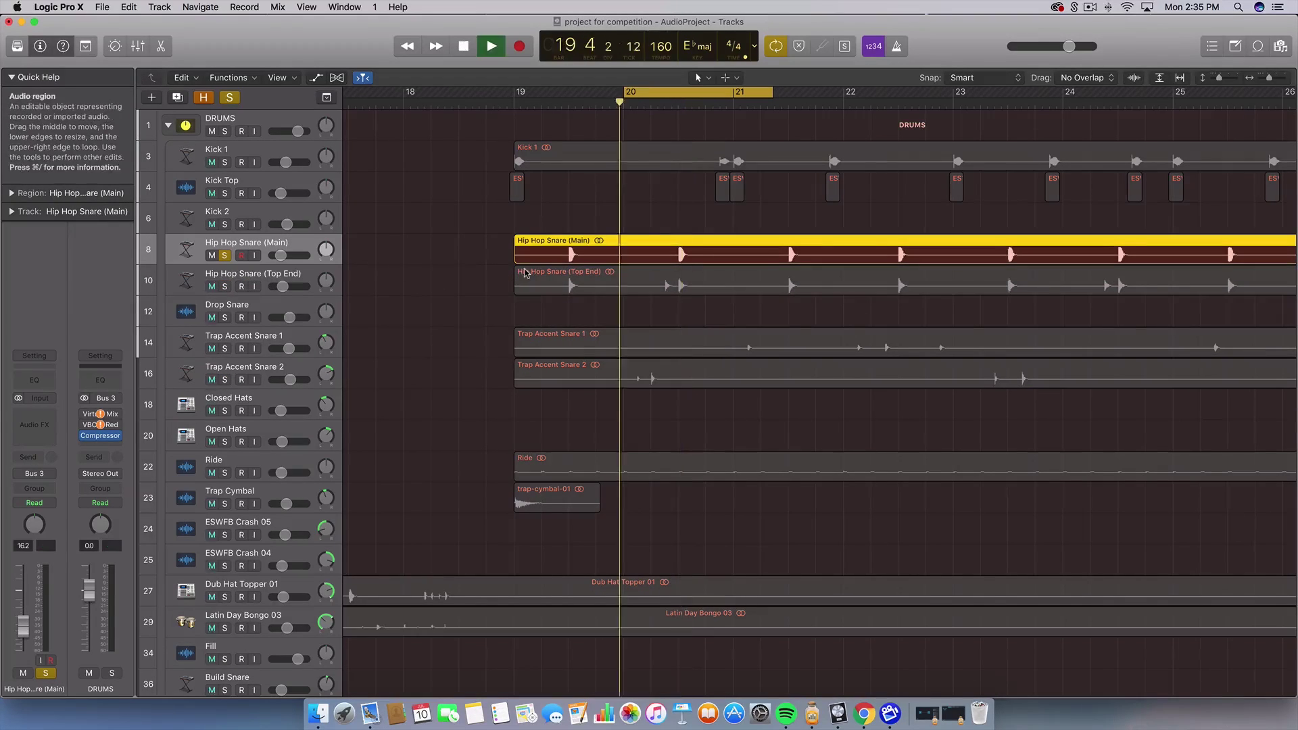
Step: Stop playback and examine the Hip Hop Snare (Main) hit on beat 3 of bar 20 up close
key("space")
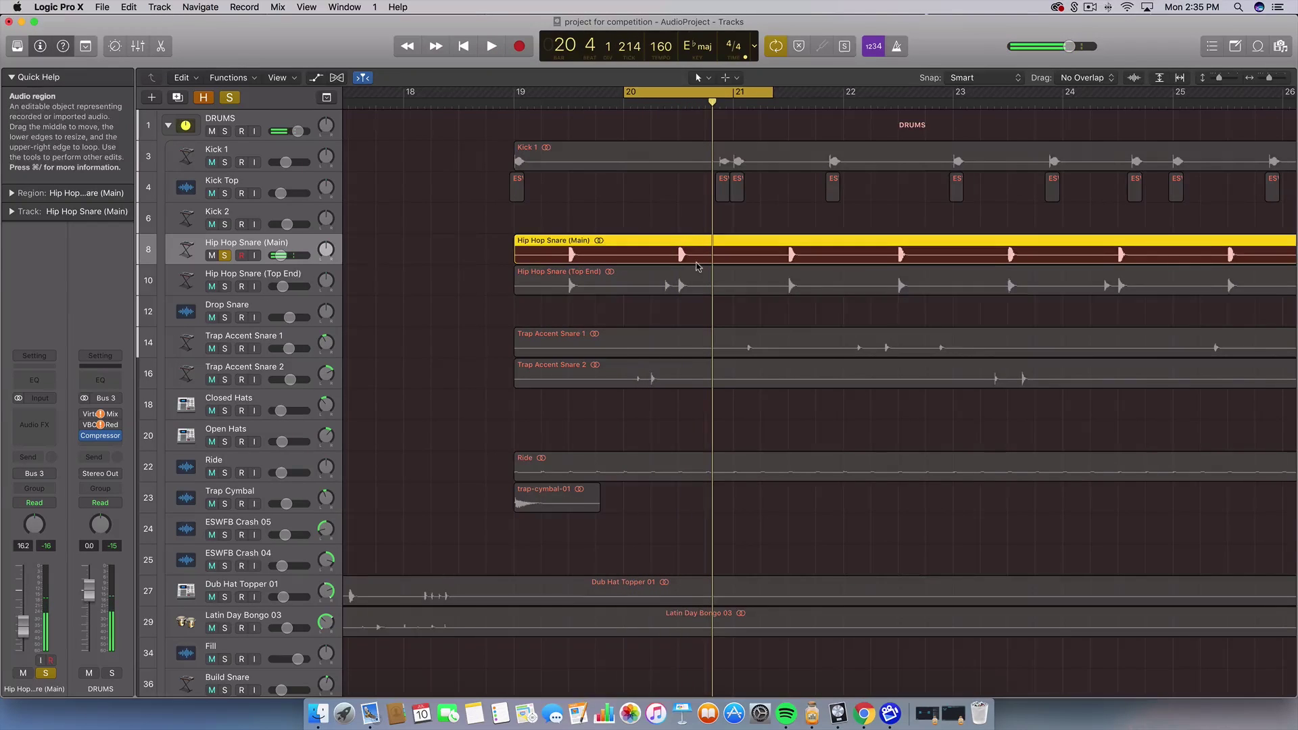
scroll(698, 266, "right", 5)
key("super+Right")
scroll(698, 267, "left", 4)
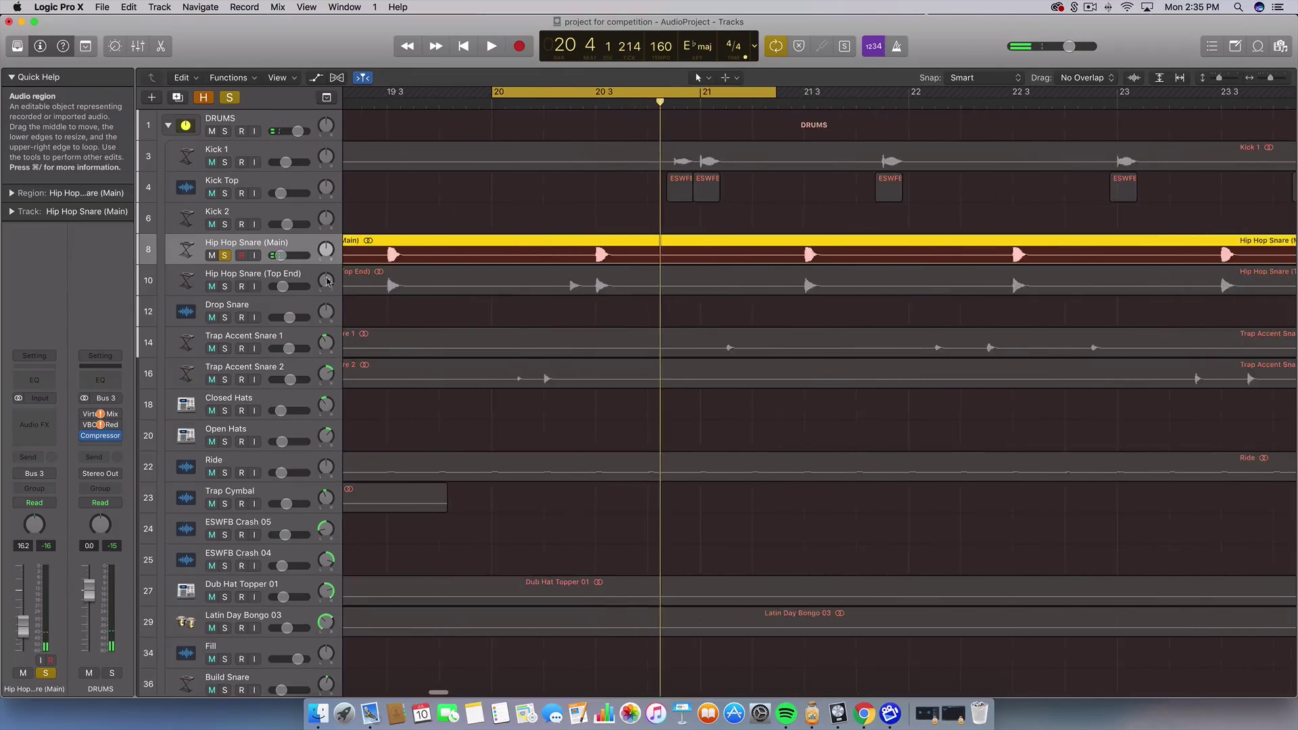
left_click(548, 213)
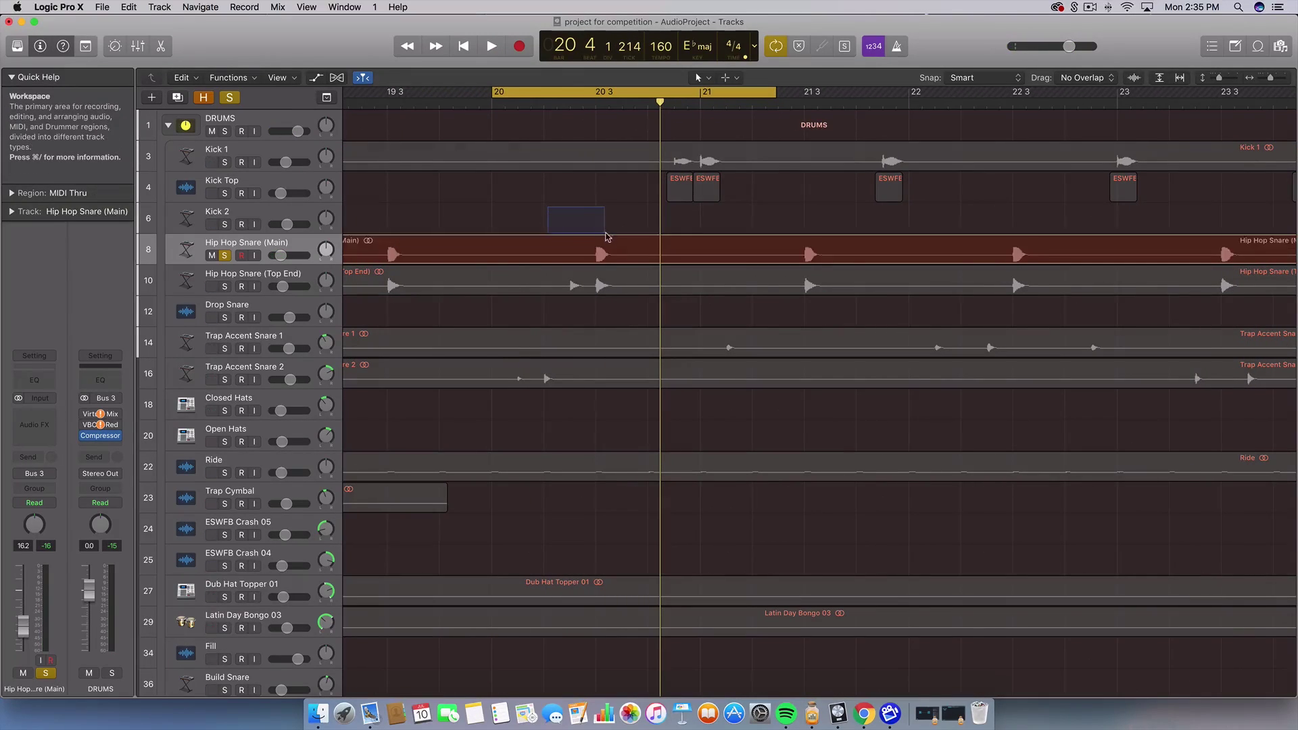
left_click(617, 257)
left_click(568, 213)
left_click(609, 248)
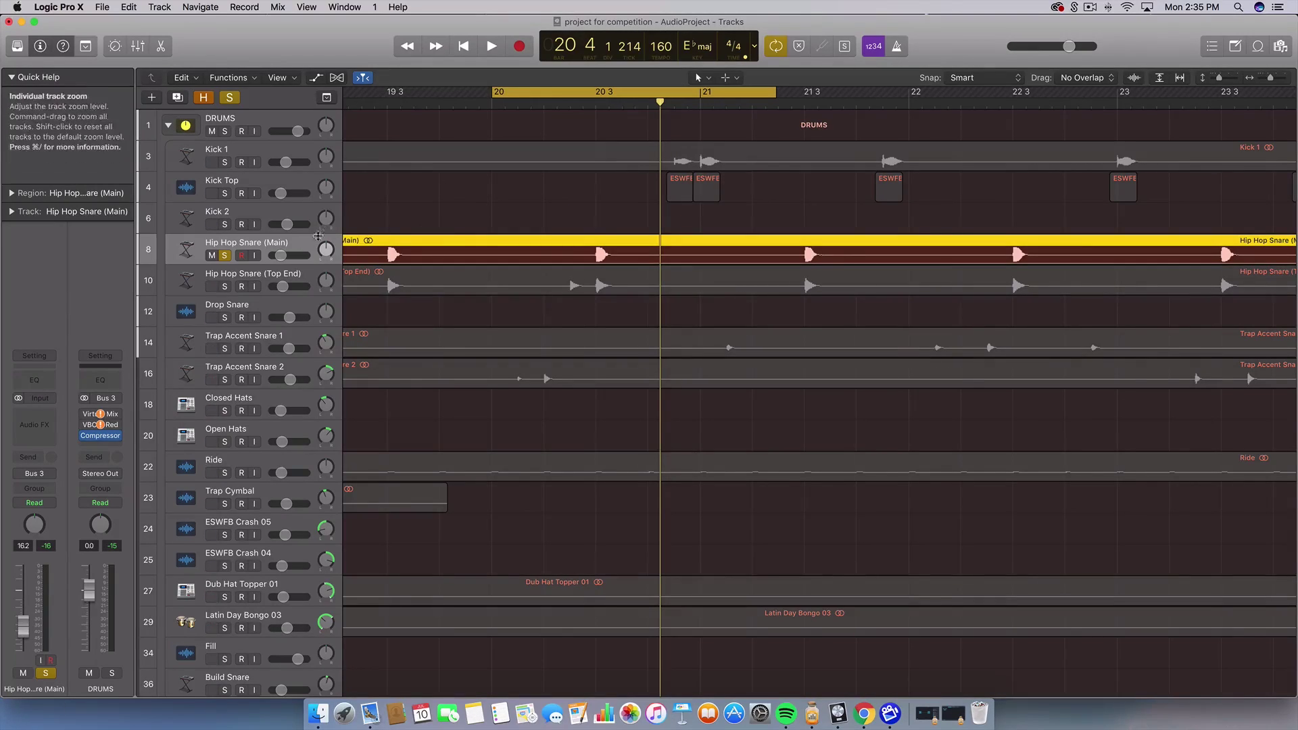
Step: Switch the solo from Hip Hop Snare (Main) to Hip Hop Snare (Top End), and play it briefly on its own
left_click(224, 285)
left_click(225, 255)
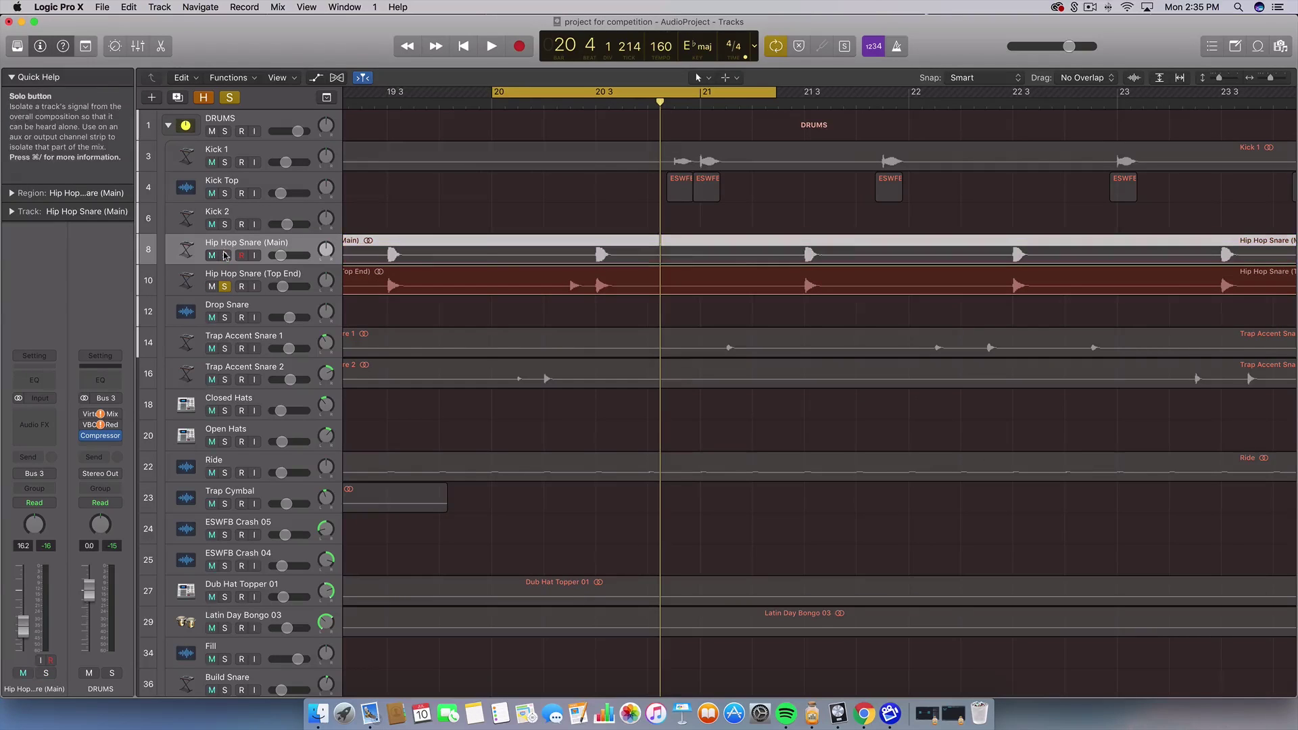
key("space")
key("space")
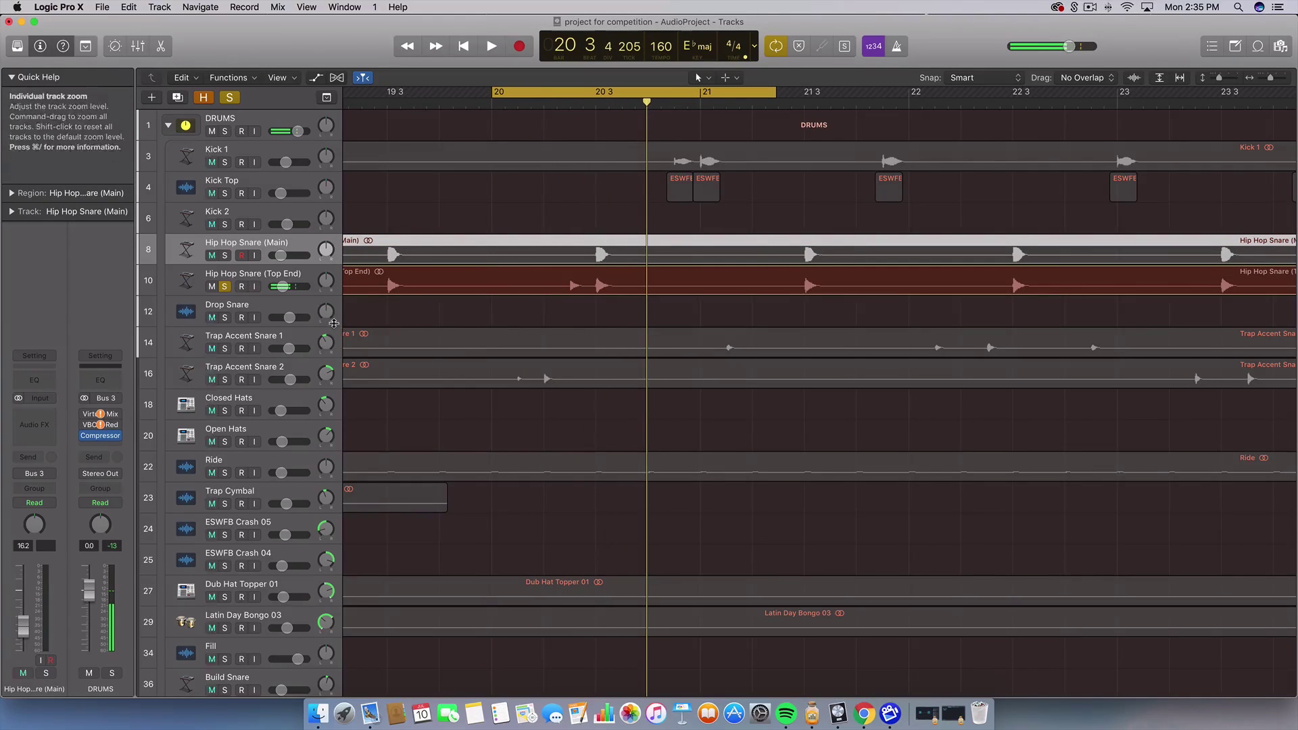
Step: Solo Hip Hop Snare (Main) together with Top End, and select each region in turn to compare their bar 20 hits
left_click(225, 255)
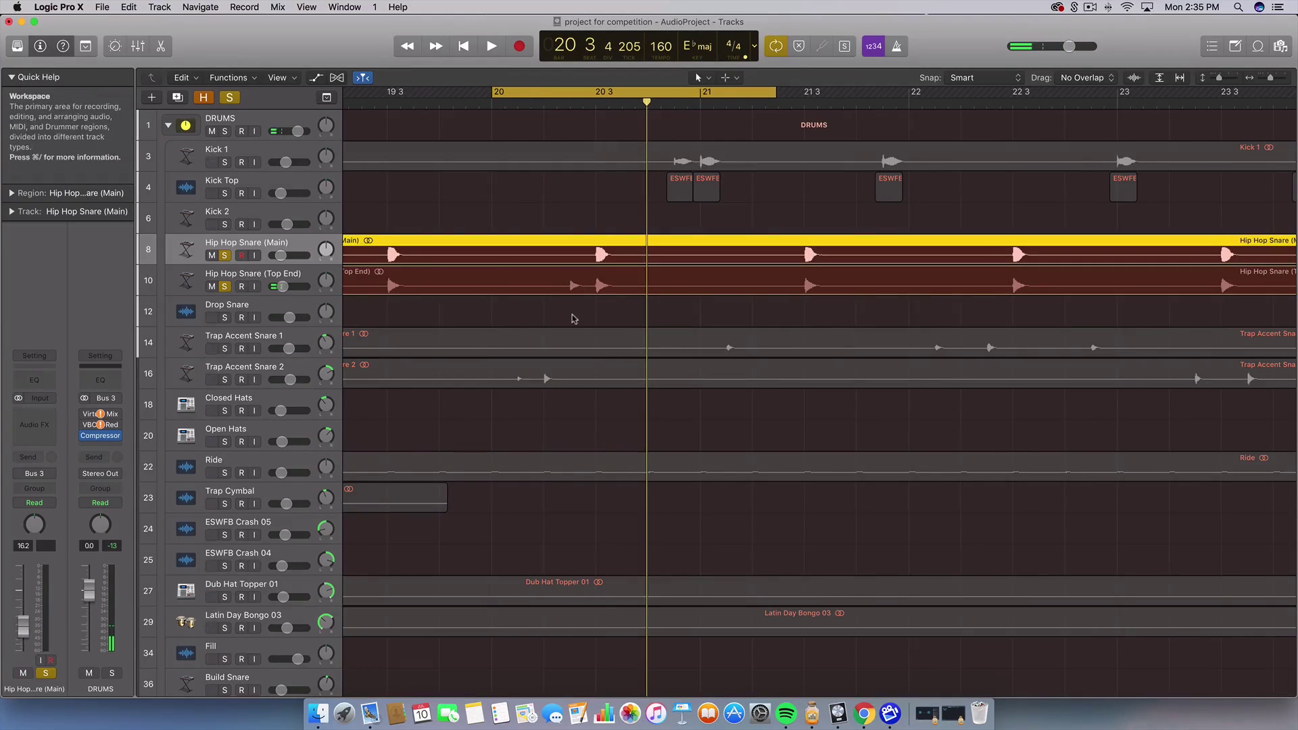
left_click_drag(572, 315, 614, 285)
key("super+Right")
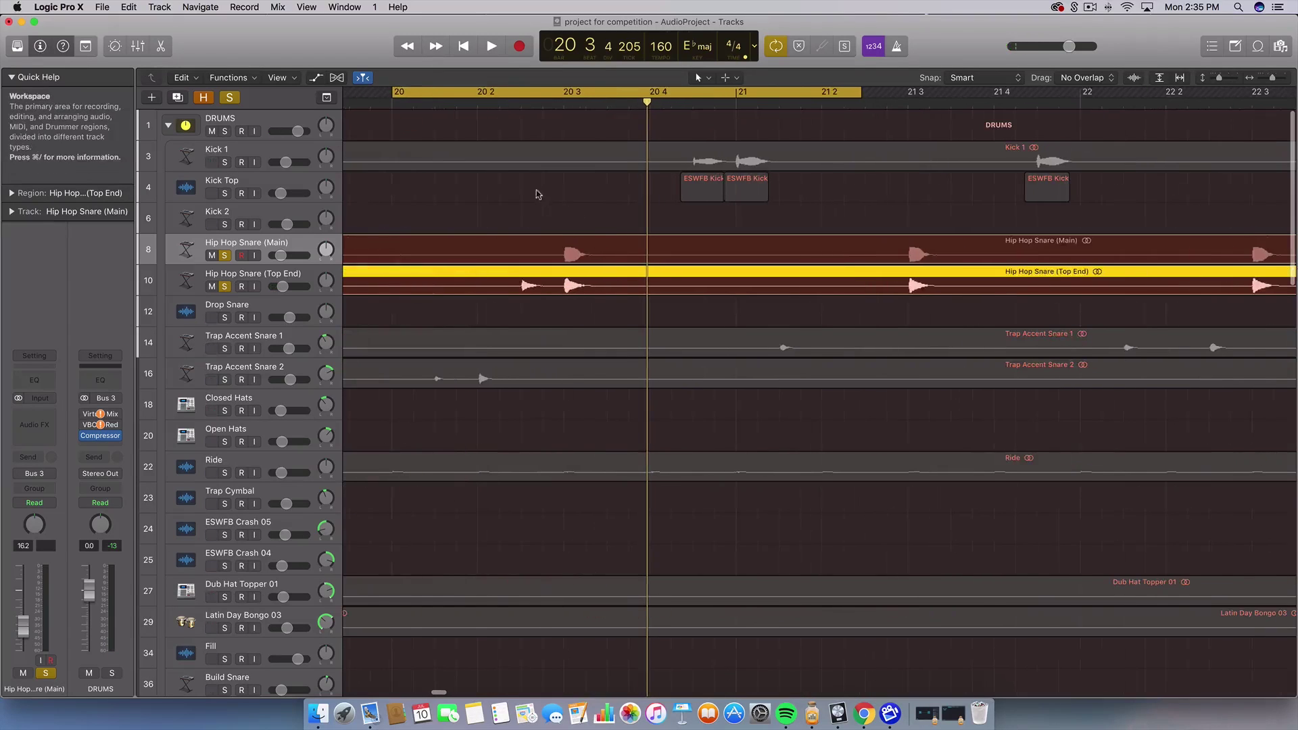
left_click_drag(530, 198, 583, 246)
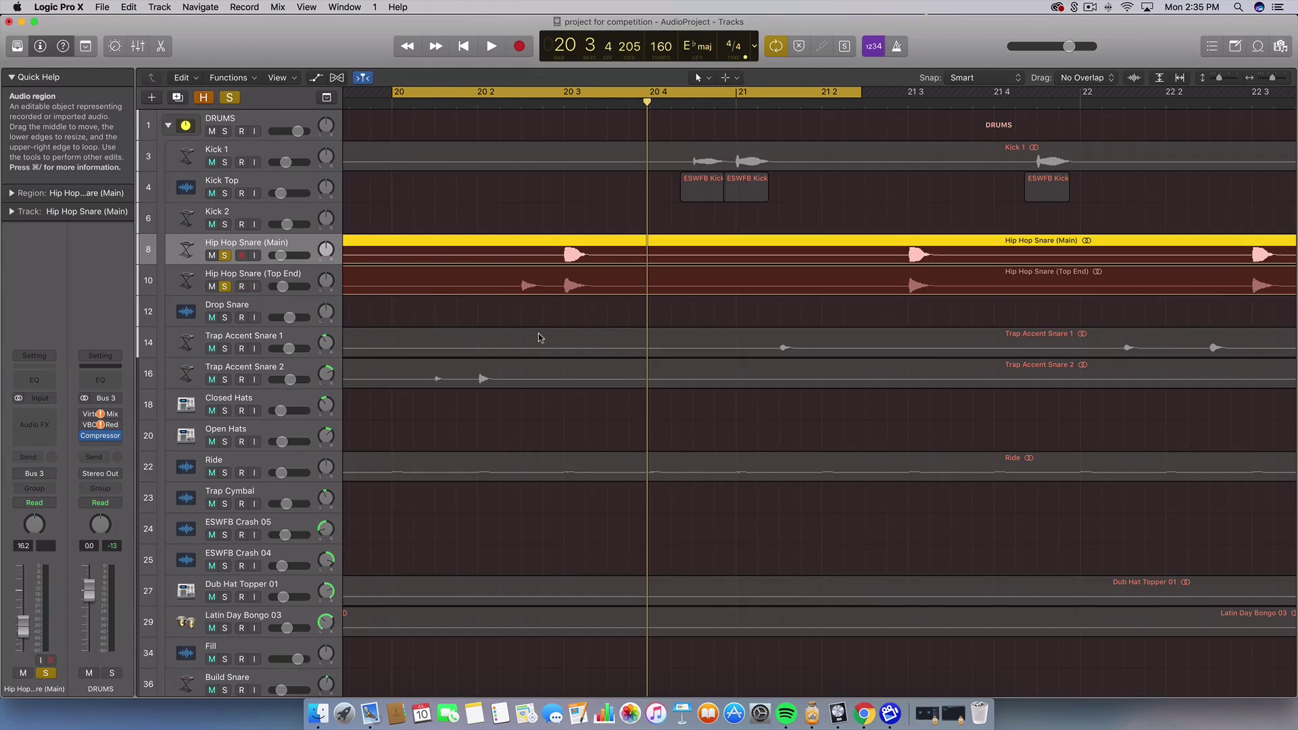
Step: Insert a Channel EQ after the Compressor on the DRUMS summing track
left_click(249, 117)
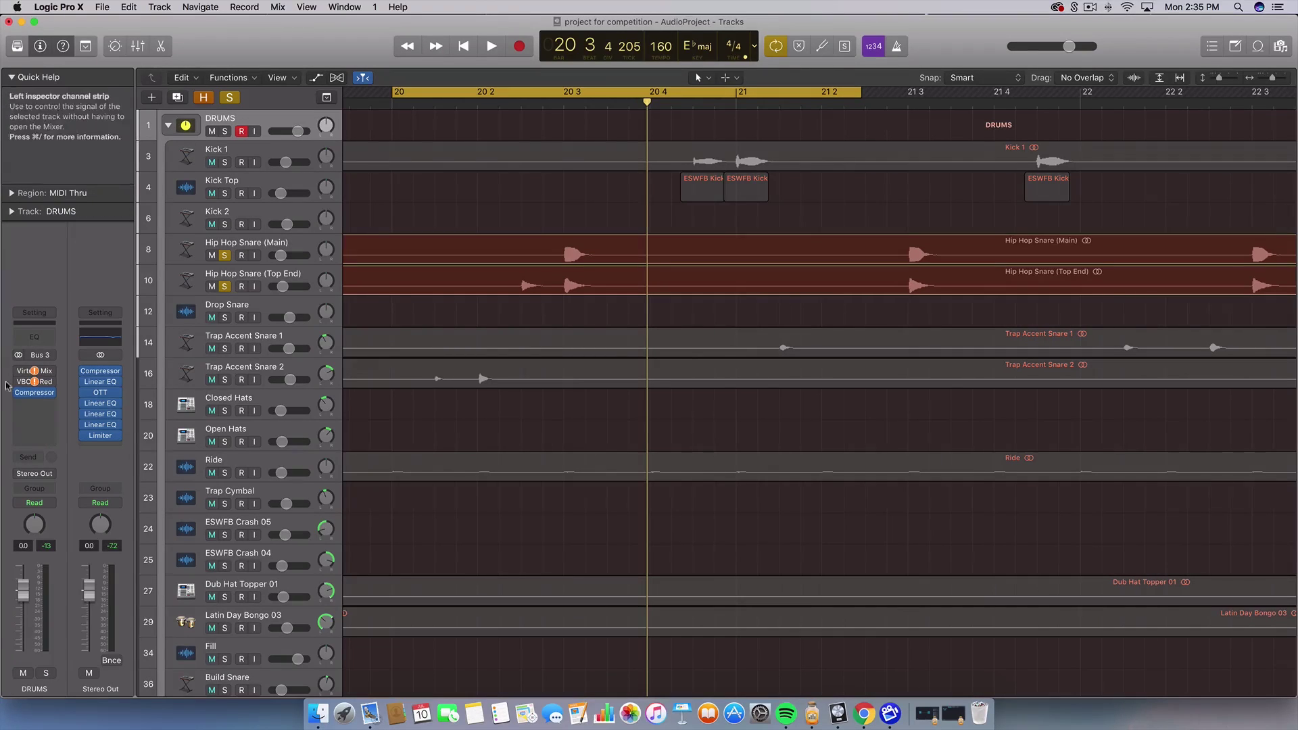
left_click(38, 406)
mouse_move(47, 530)
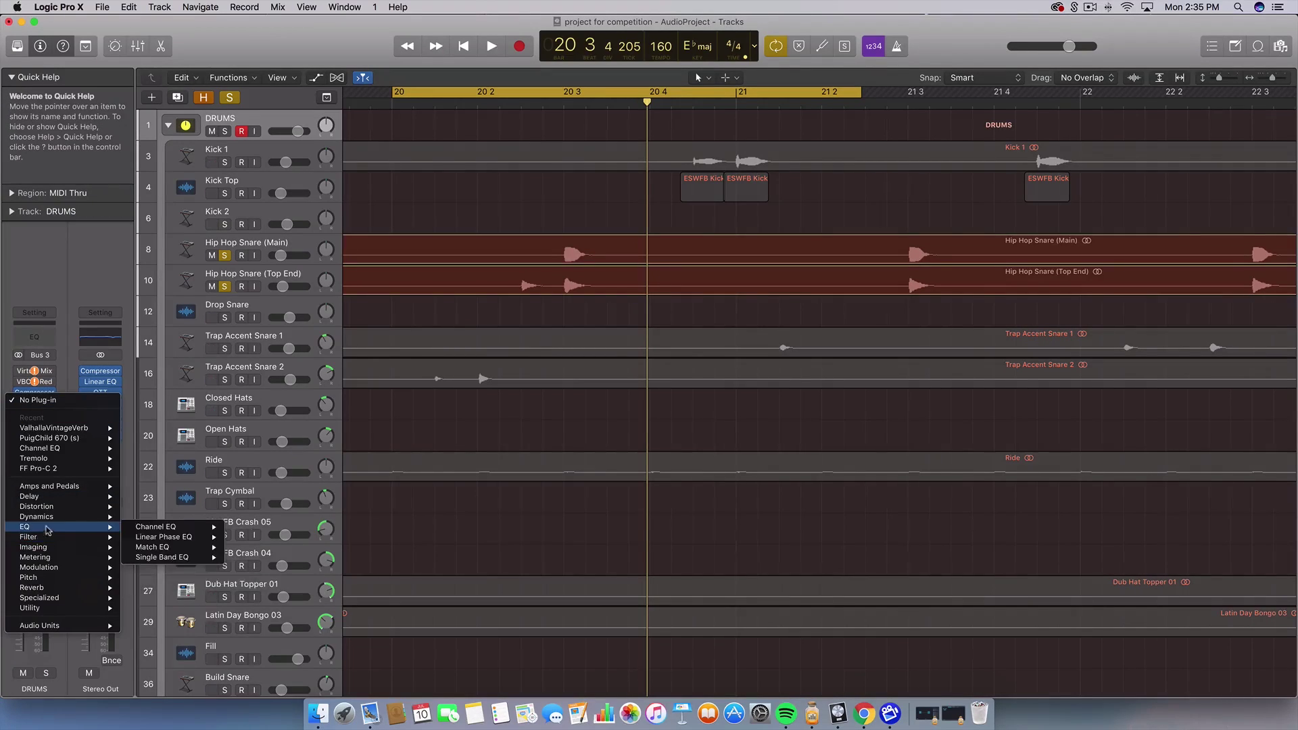
left_click(252, 528)
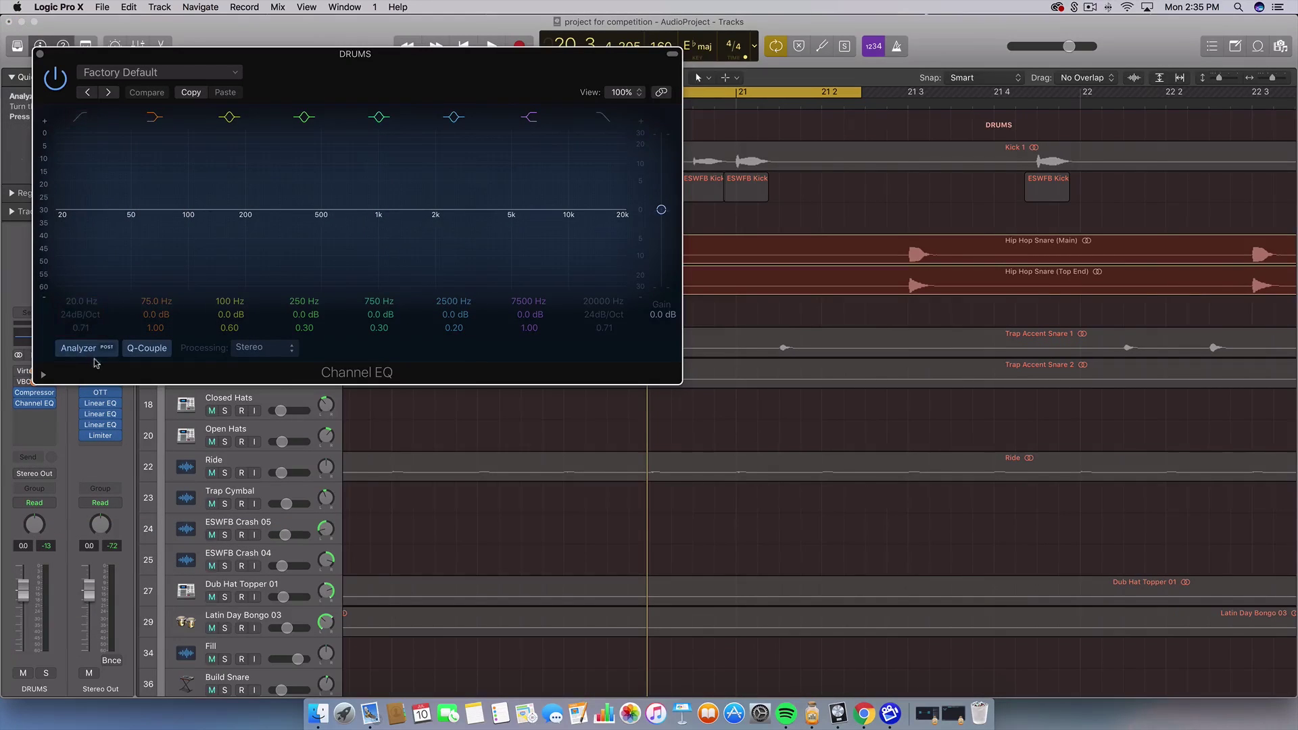
Step: Play the two soloed Hip Hop Snares through the Channel EQ analyzer, stop playback, and close the plug-in window
key("space")
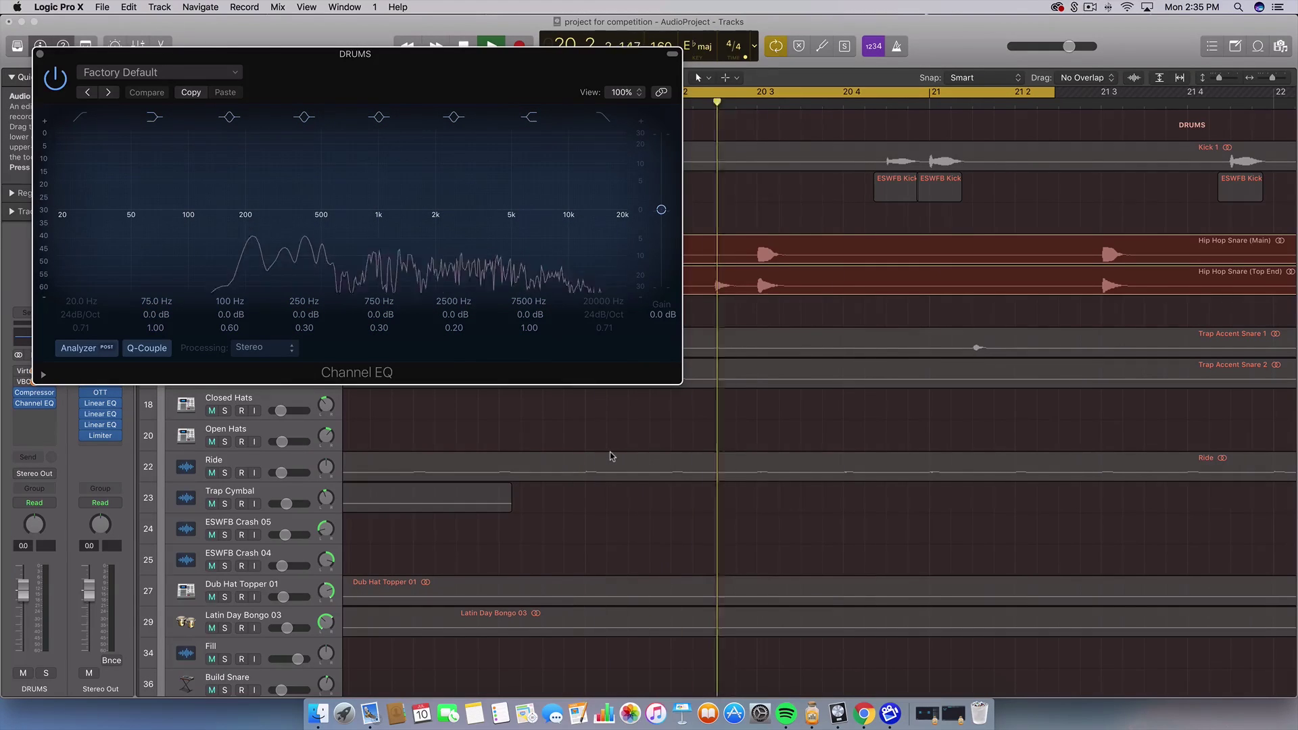
key("space")
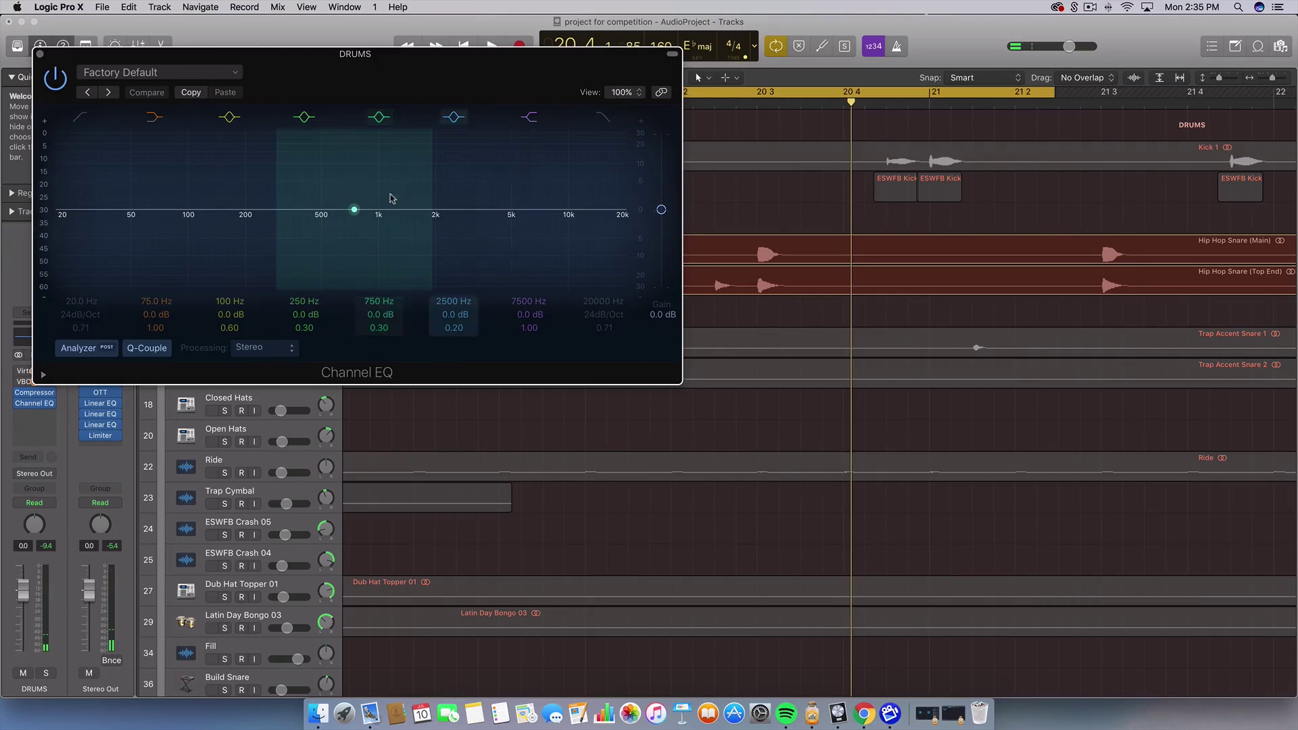
left_click(58, 79)
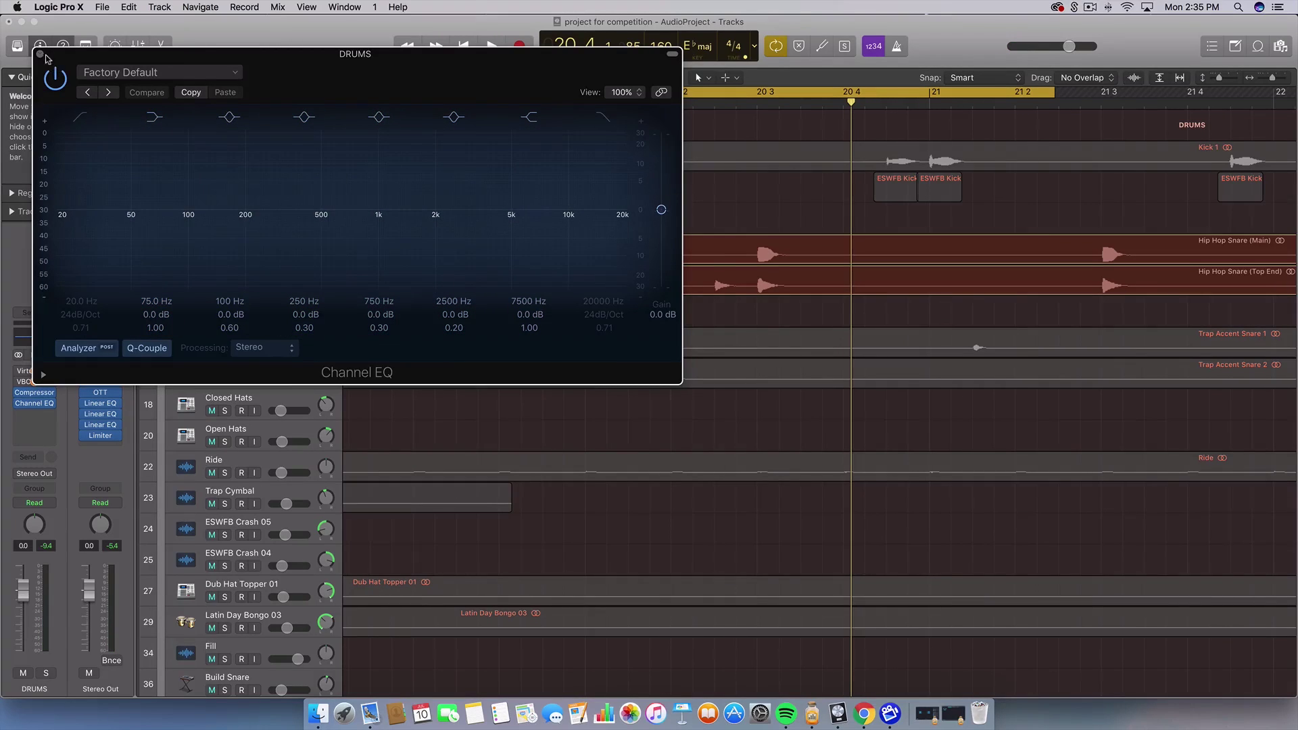
left_click(39, 54)
left_click(40, 54)
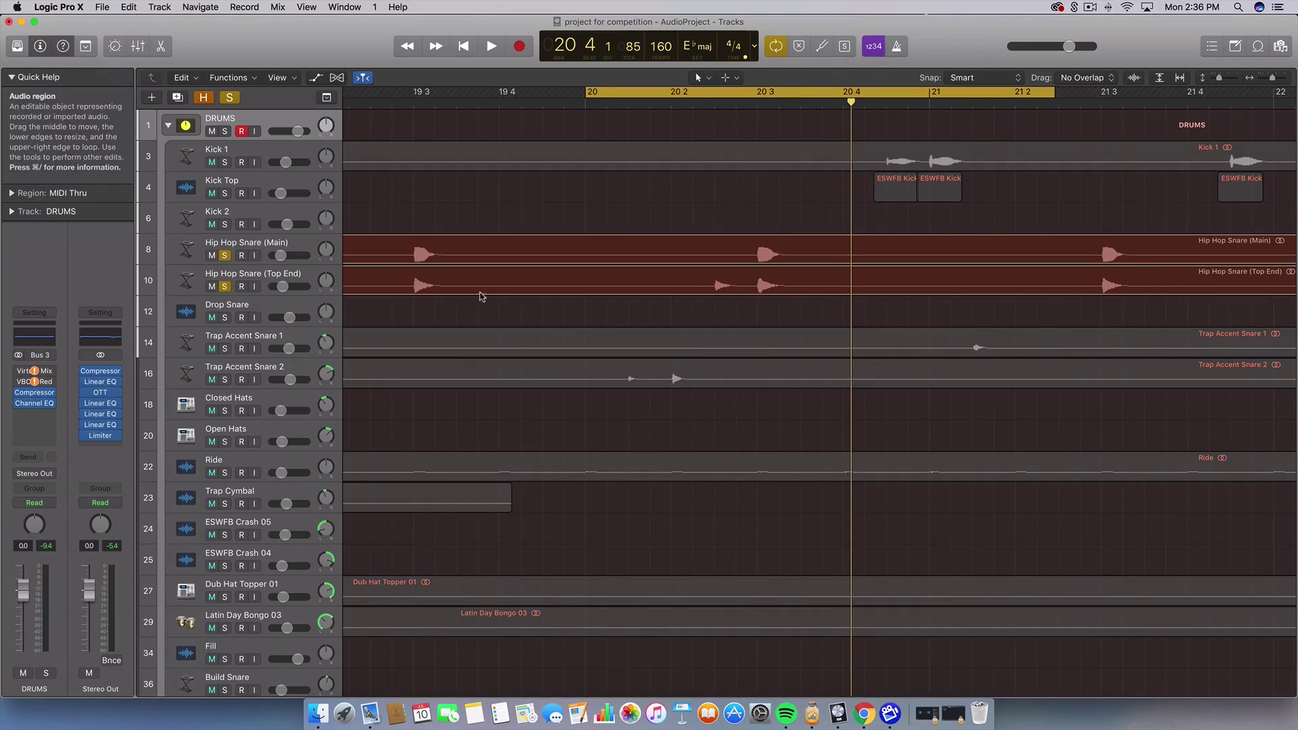
Step: Turn off solo on both Hip Hop Snare tracks and extend the cycle range's start back to bar 19
left_click(224, 255)
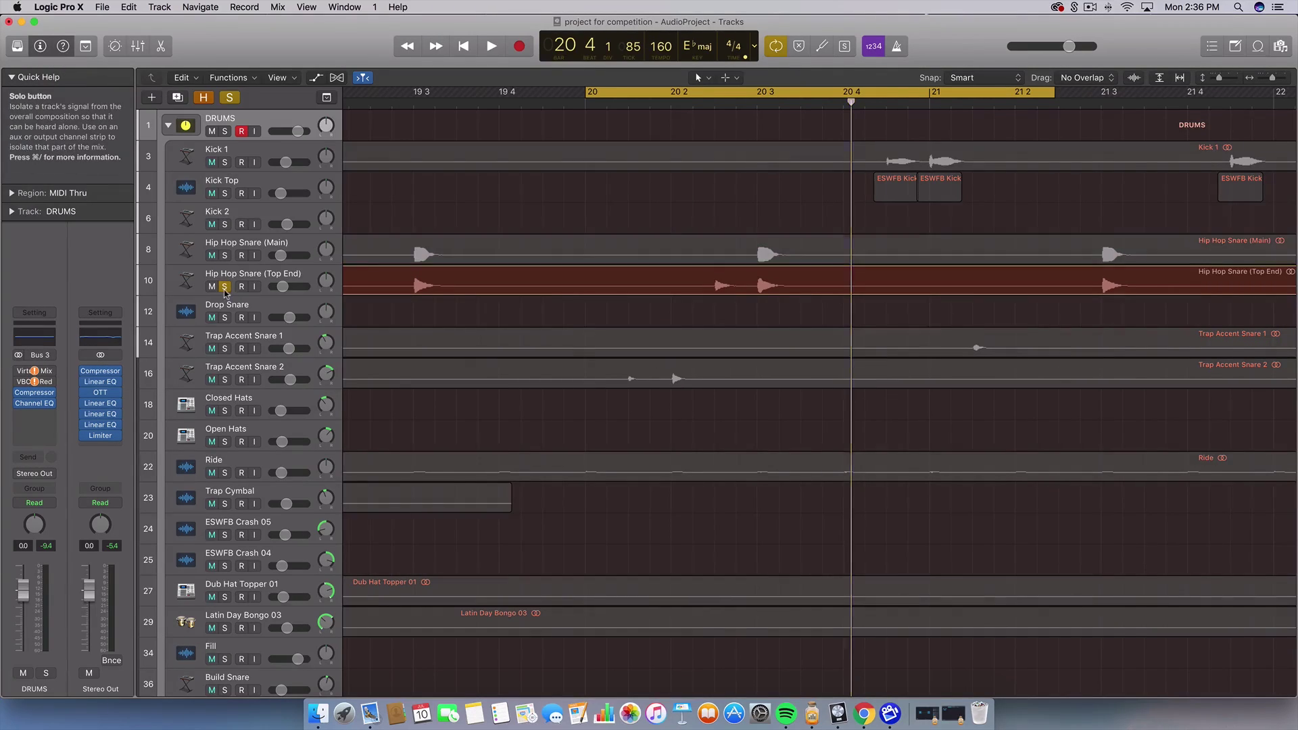
left_click(224, 286)
key("super+Left")
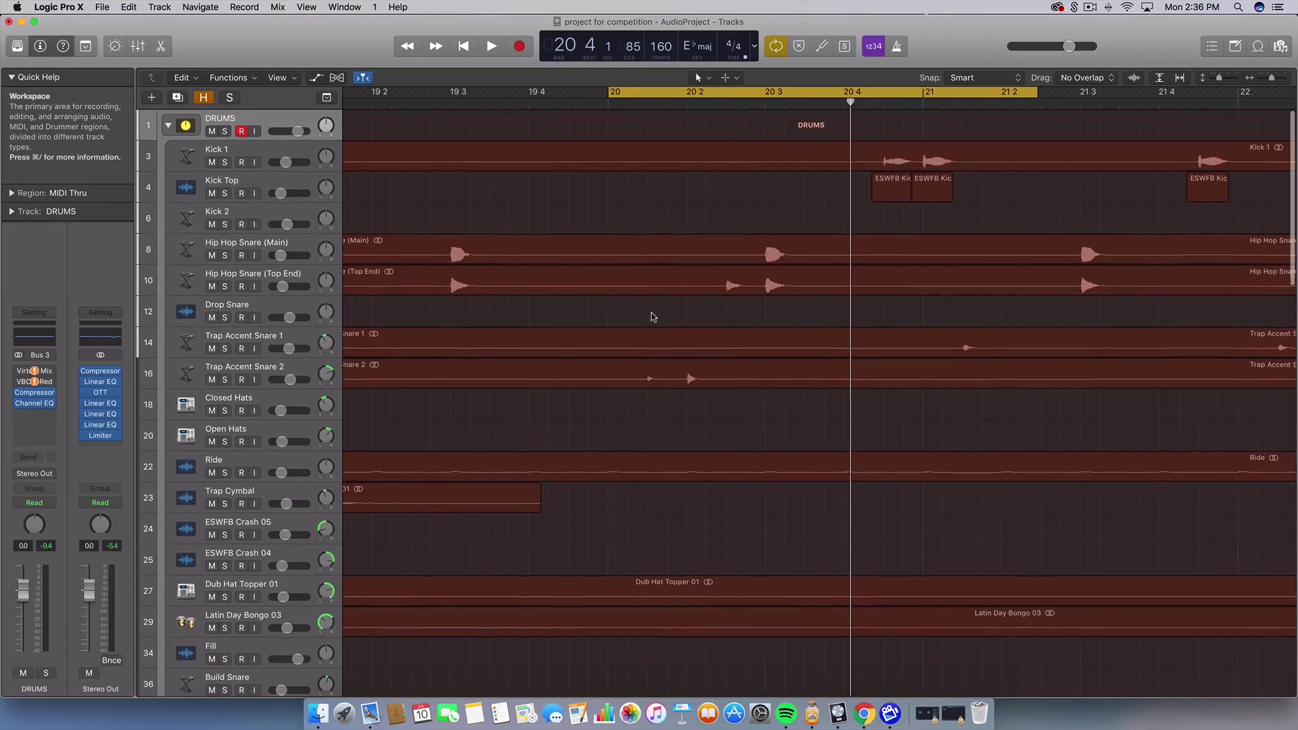
key("super+Left")
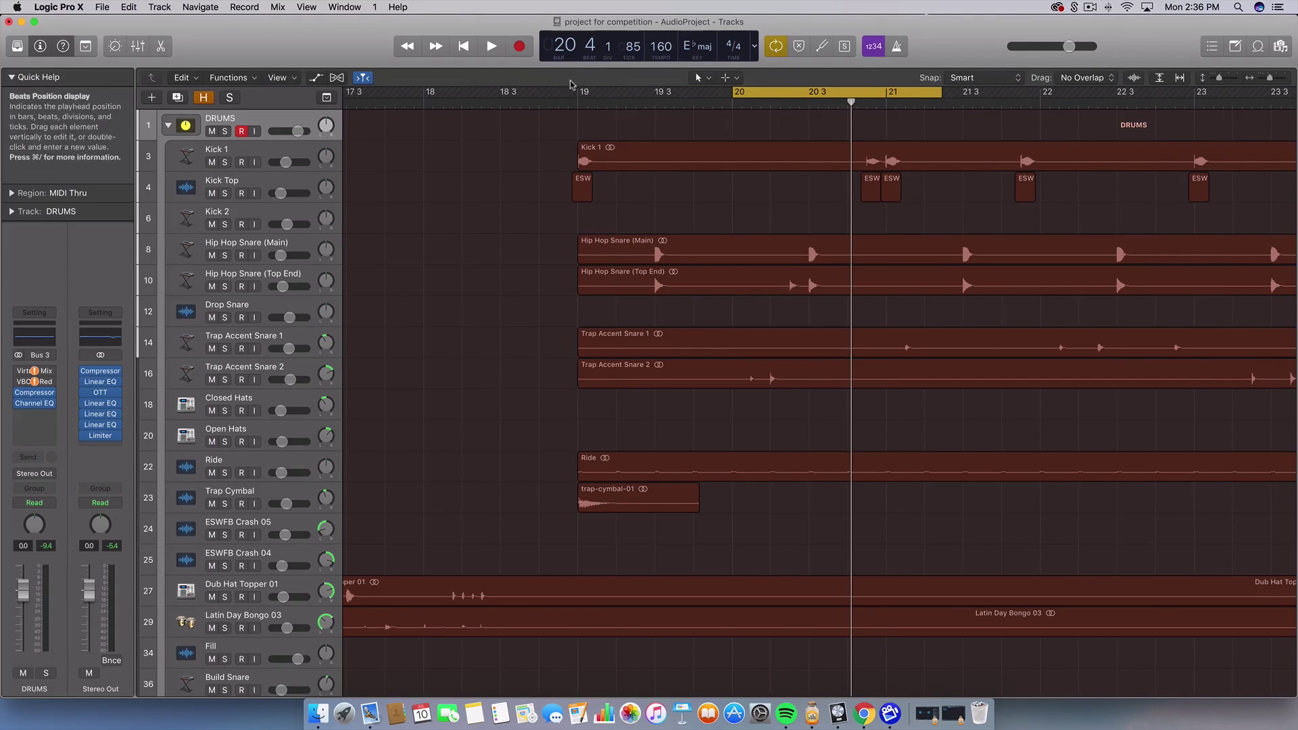
left_click_drag(578, 95, 940, 95)
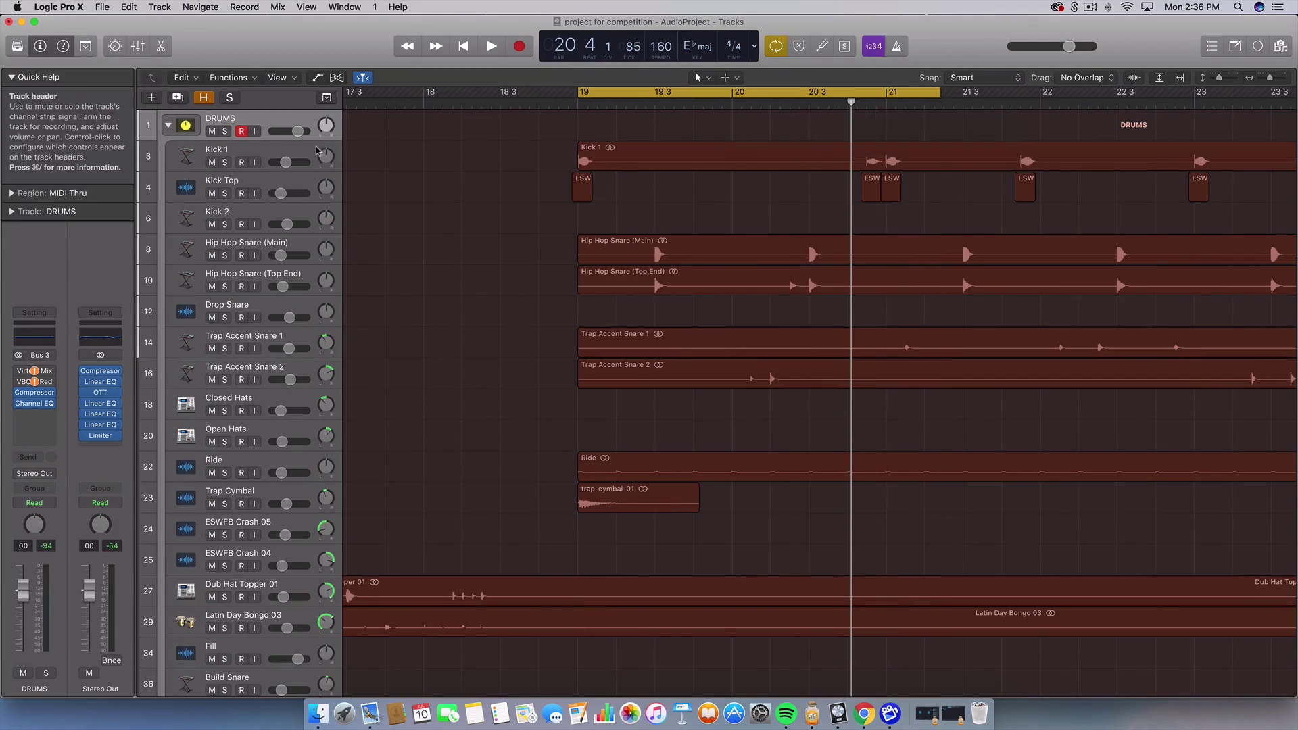
Step: Solo and select the Kick 1 track, and play it briefly from bar 19
left_click(224, 162)
left_click(232, 150)
key("space")
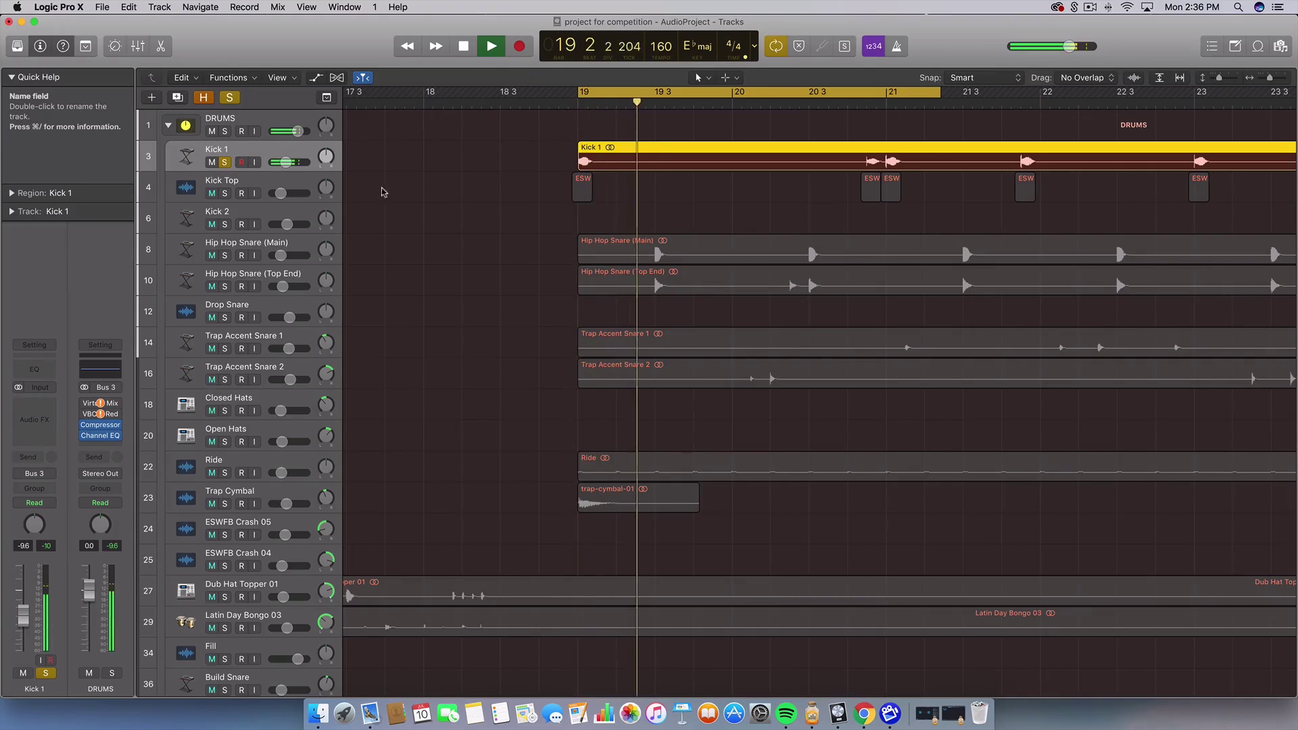
key("space")
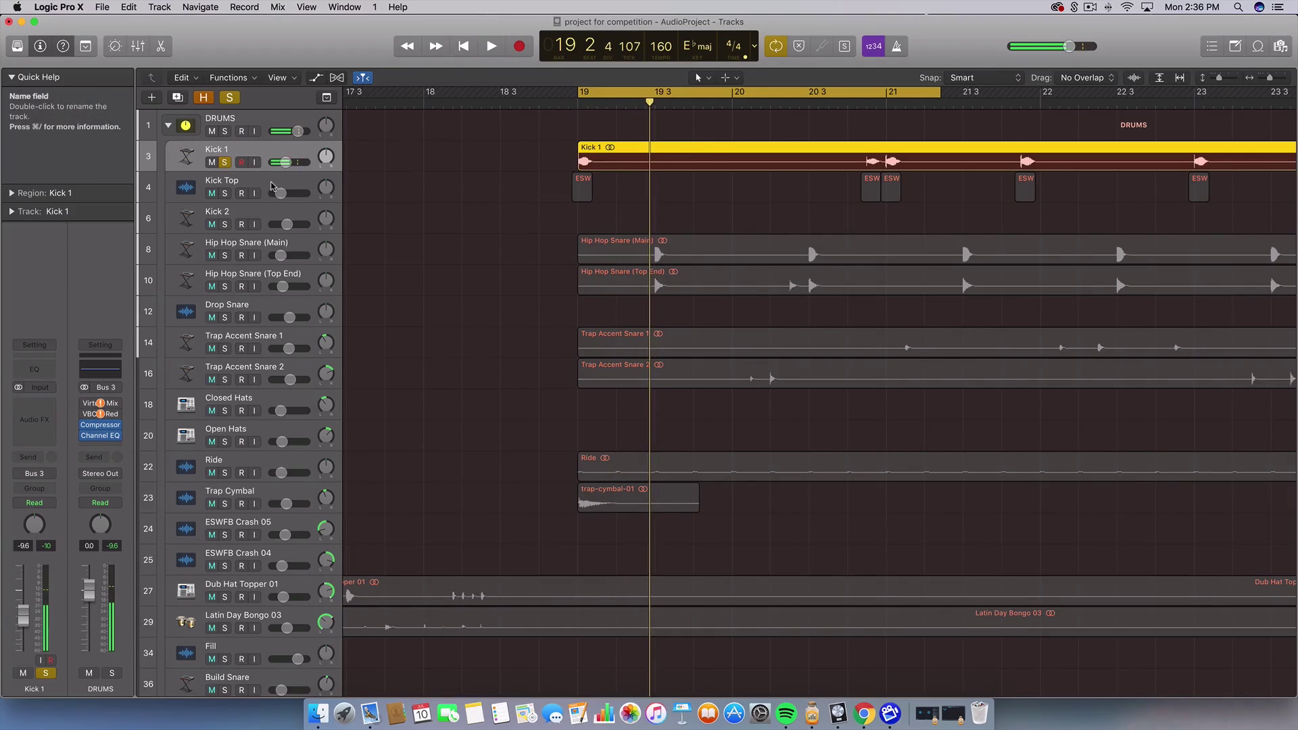
Step: Solo Hip Hop Snare (Main) and Hip Hop Snare (Top End) alongside Kick 1, and play them together
left_click(225, 256)
left_click(224, 287)
key("space")
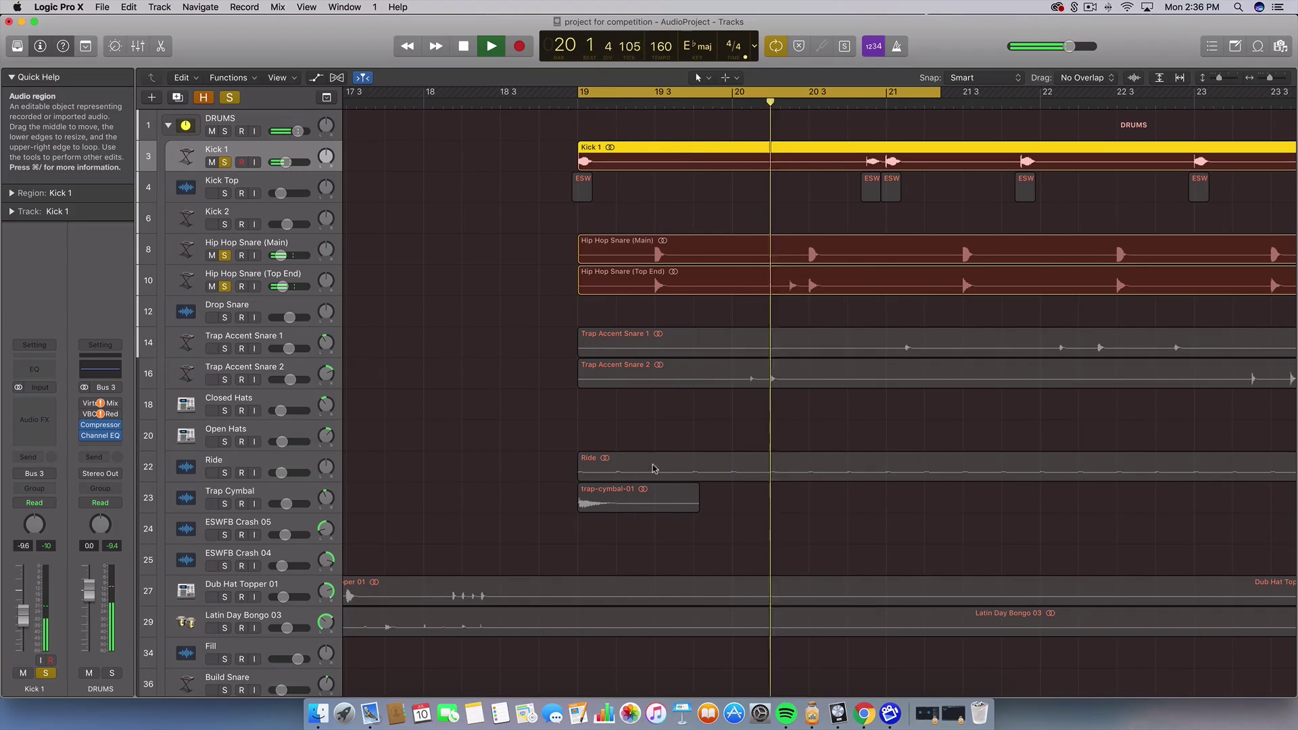
key("space")
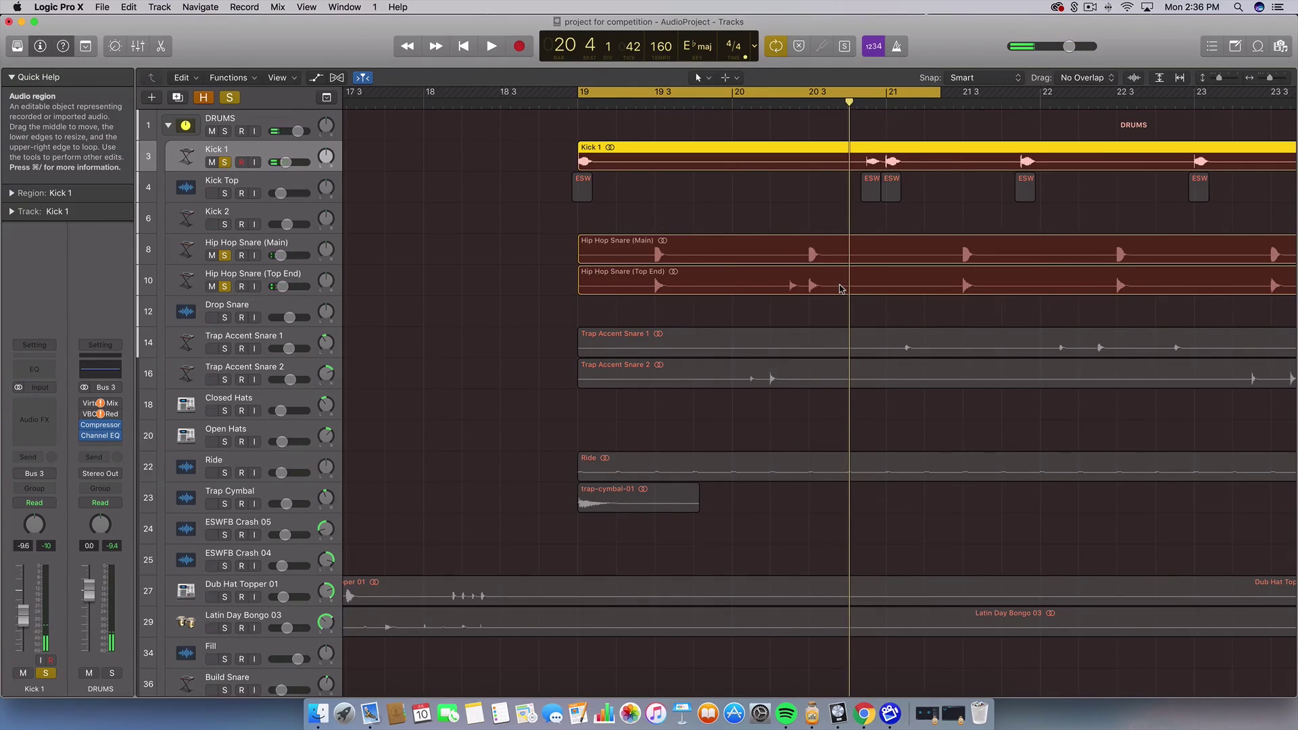
Step: Add Trap Accent Snare 2 and Trap Accent Snare 1 to the solo, and extend the cycle range's end to bar 23
scroll(507, 452, "down", 2)
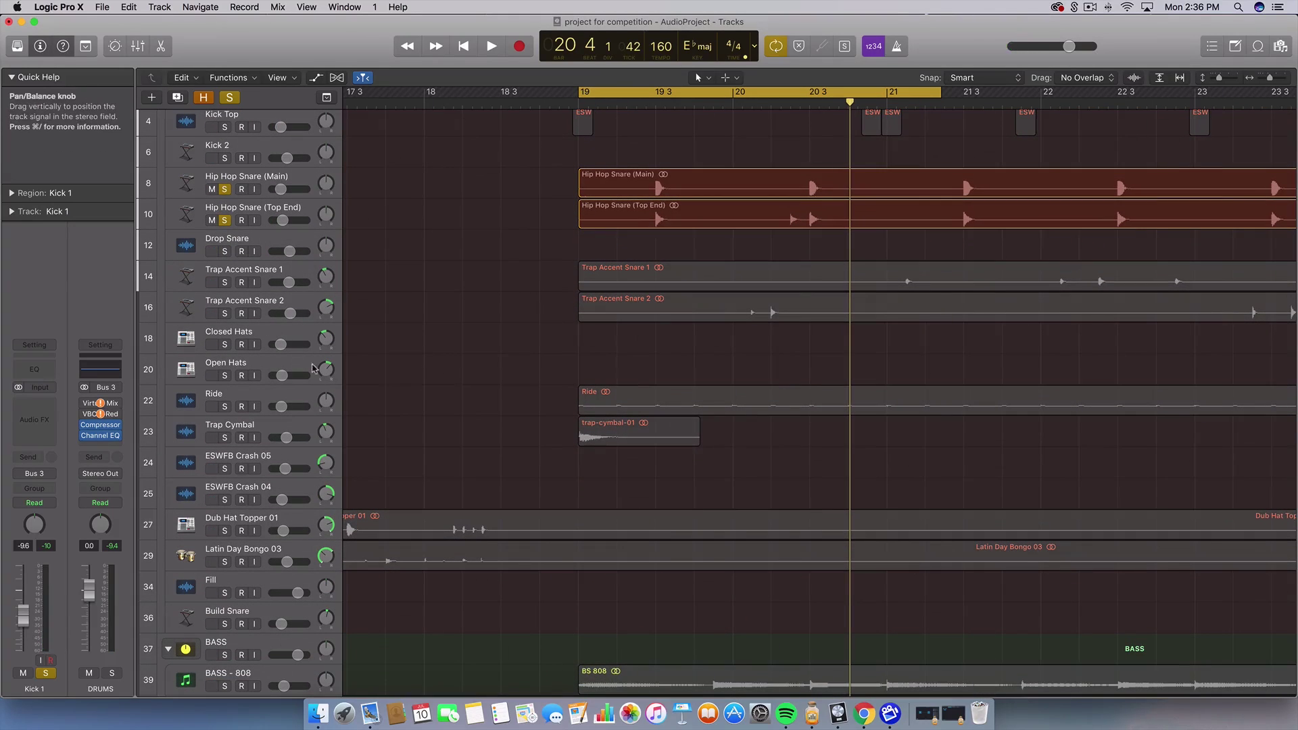
left_click(225, 313)
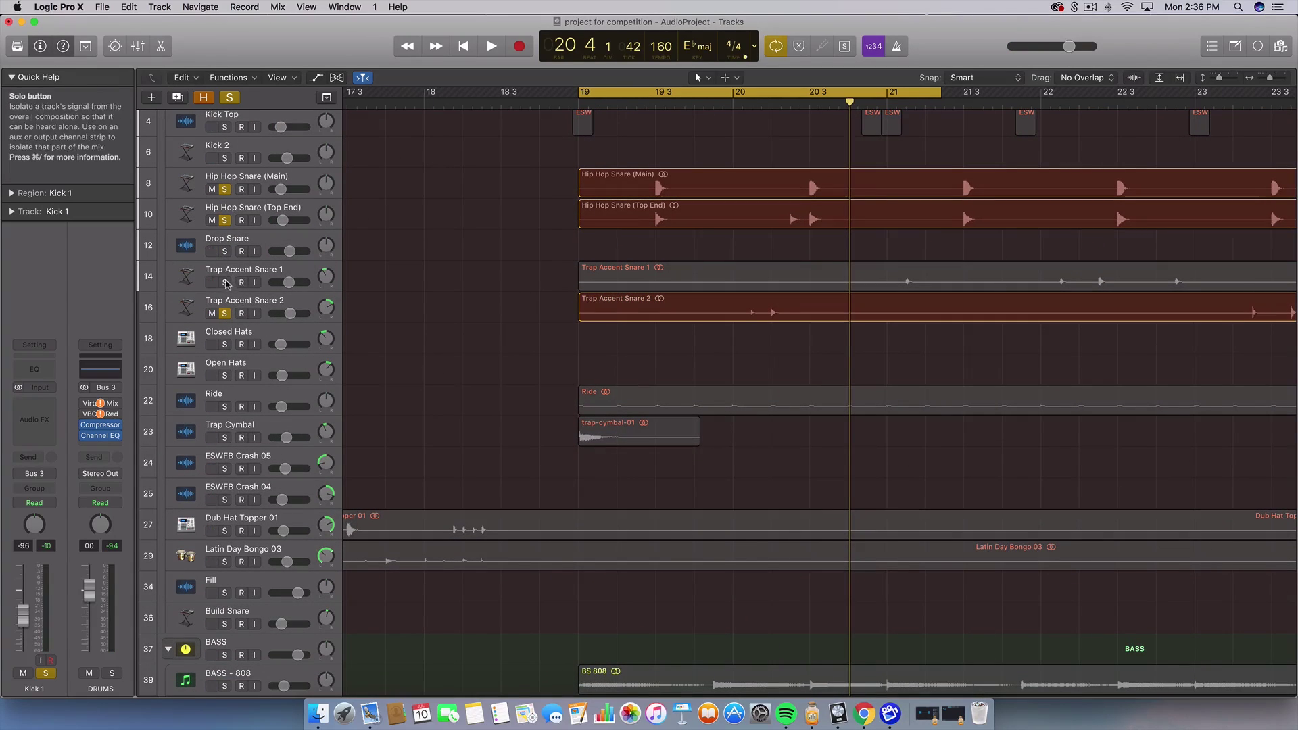
left_click(225, 282)
scroll(672, 400, "right", 4)
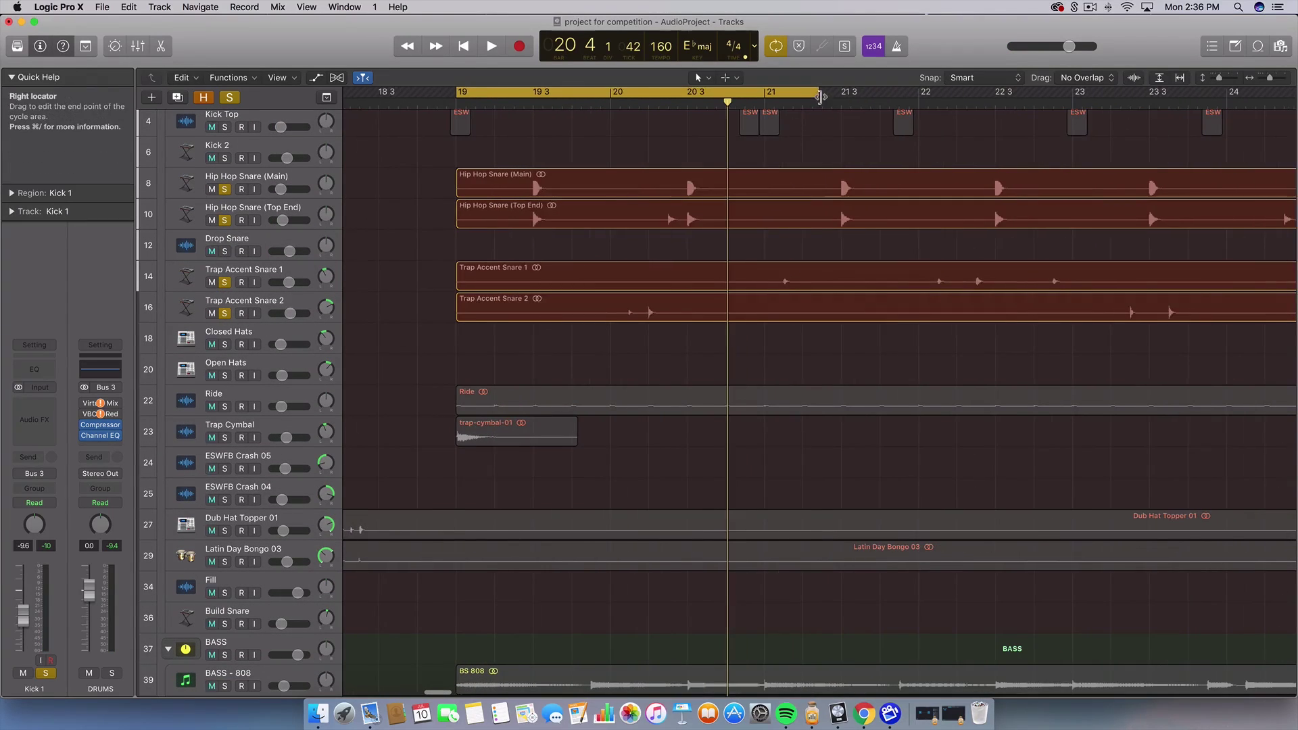
left_click_drag(820, 96, 1071, 97)
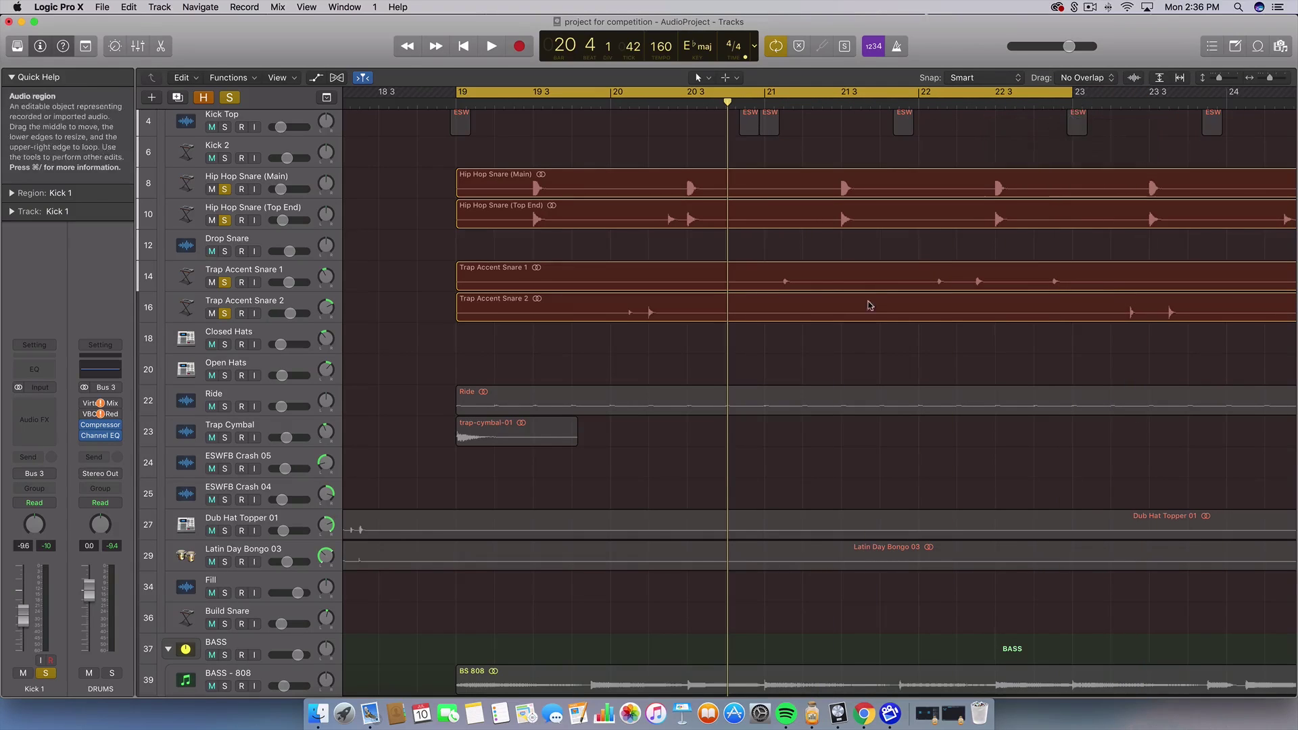
left_click(822, 349)
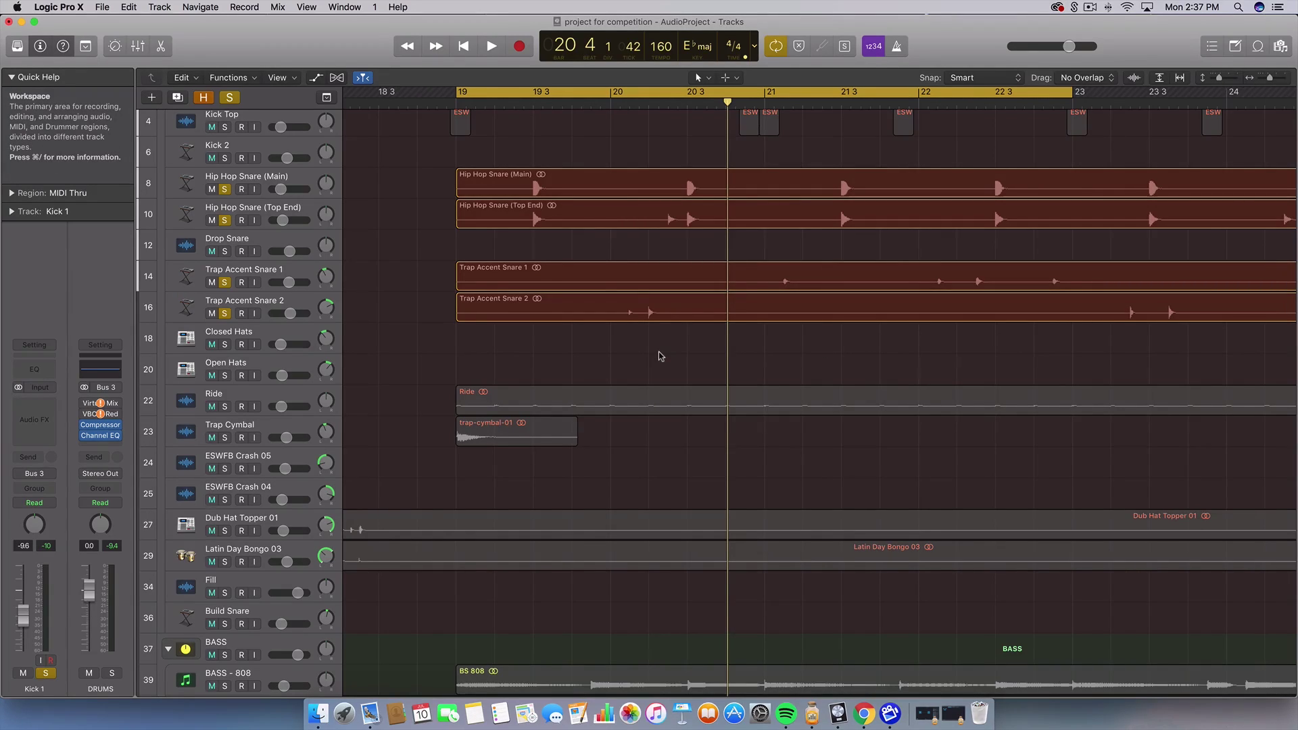
Step: Switch the Ride solo on and off again, and play Kick 1 with the four soloed snare tracks
left_click(226, 406)
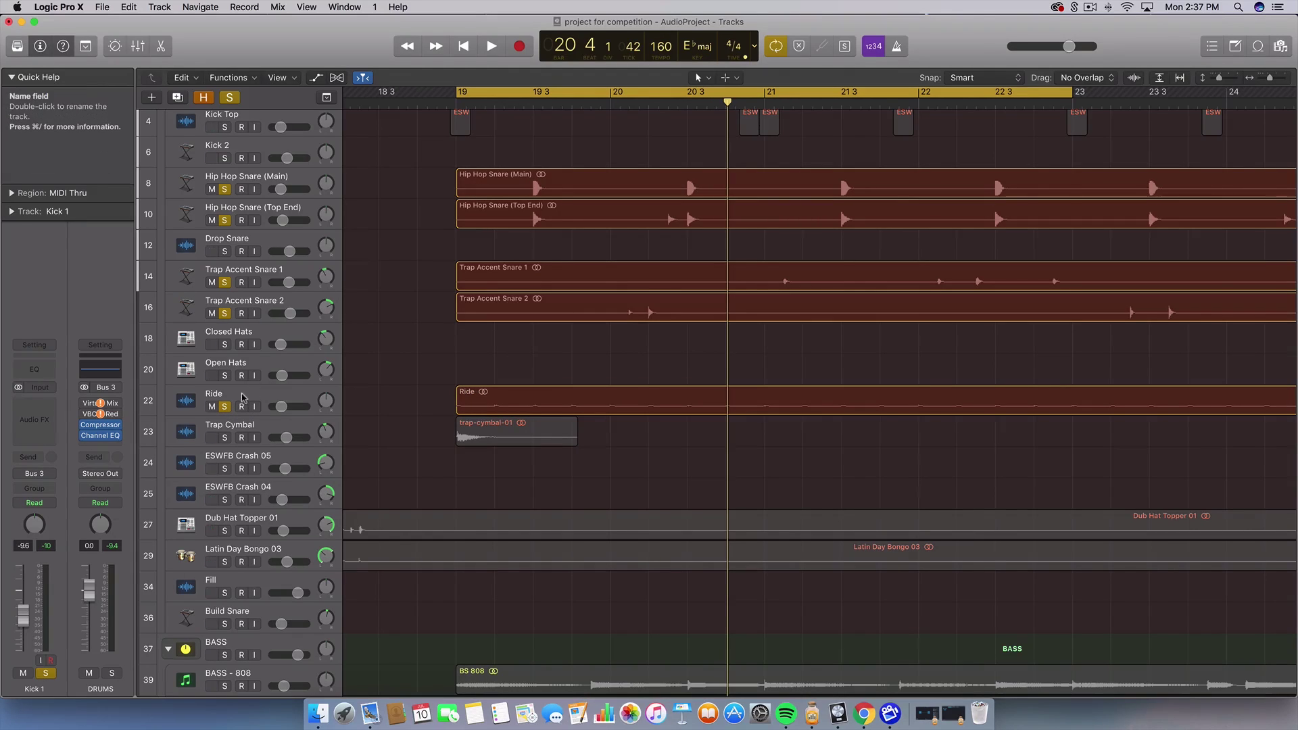
left_click(225, 406)
scroll(408, 346, "up", 1)
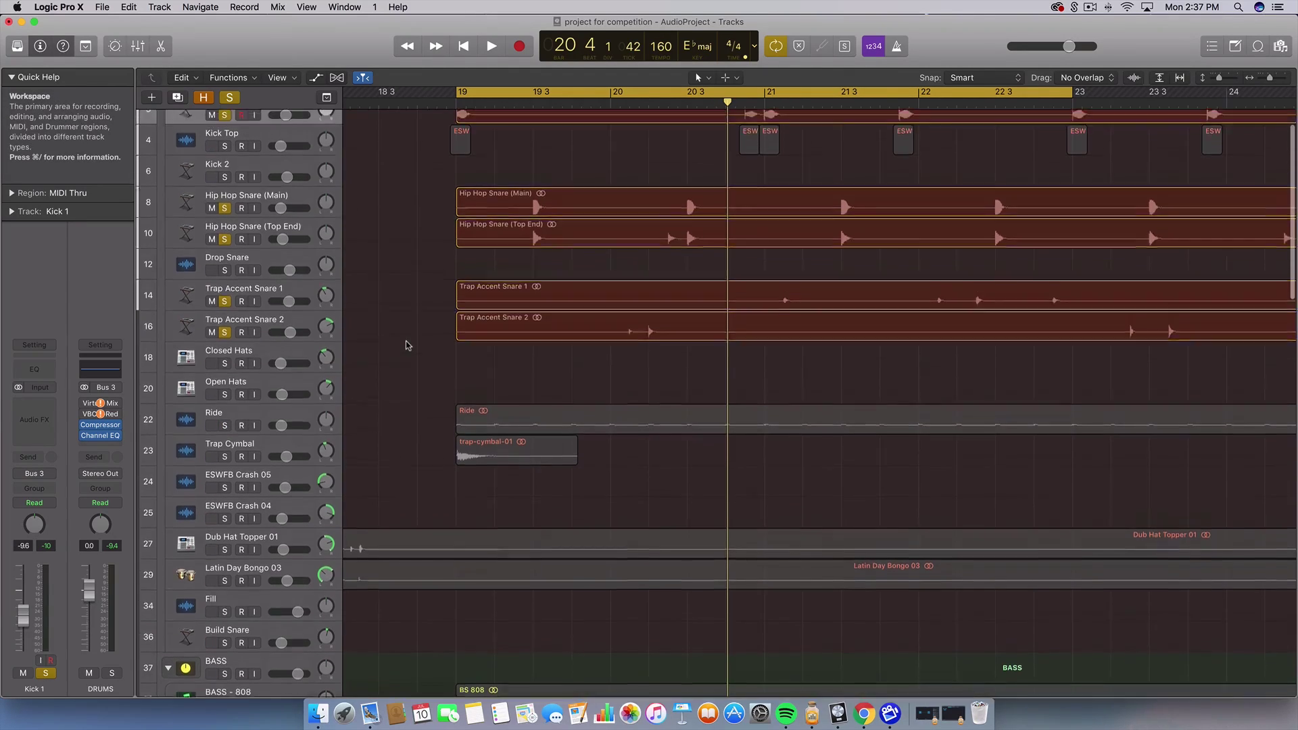
scroll(400, 386, "up", 2)
key("space")
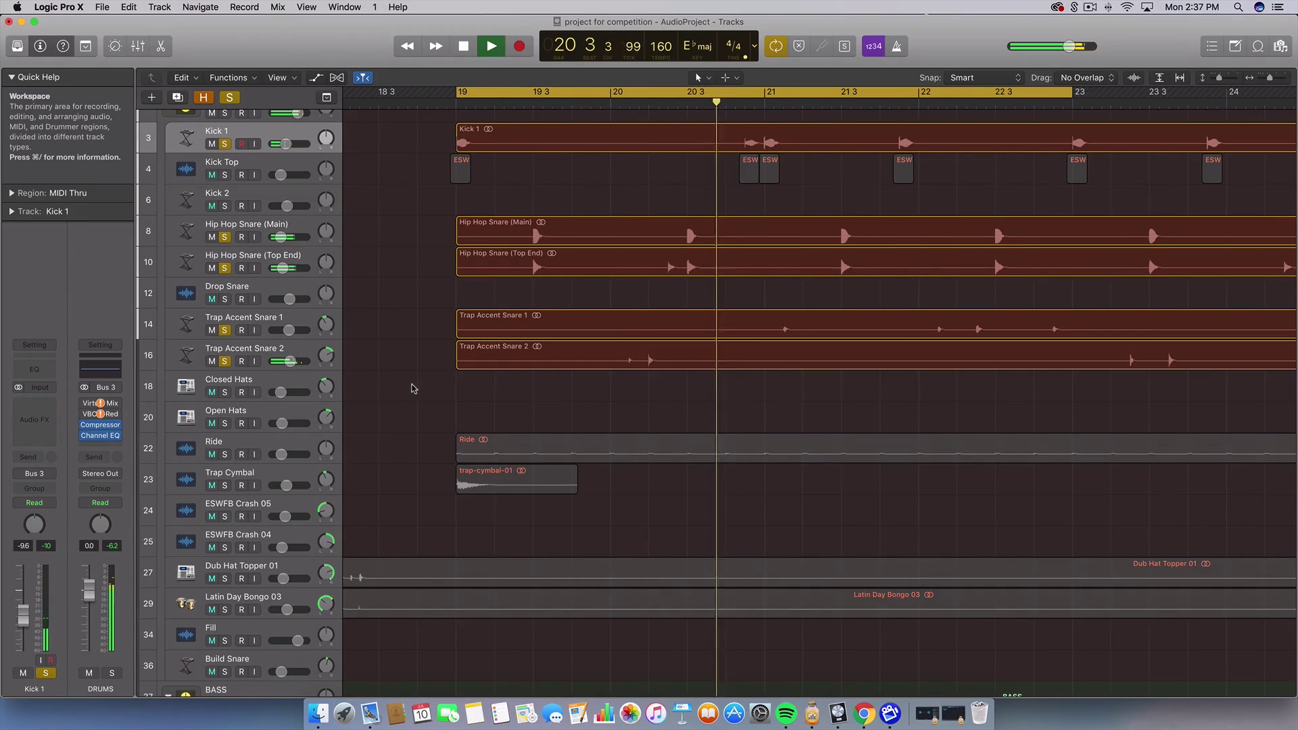
key("space")
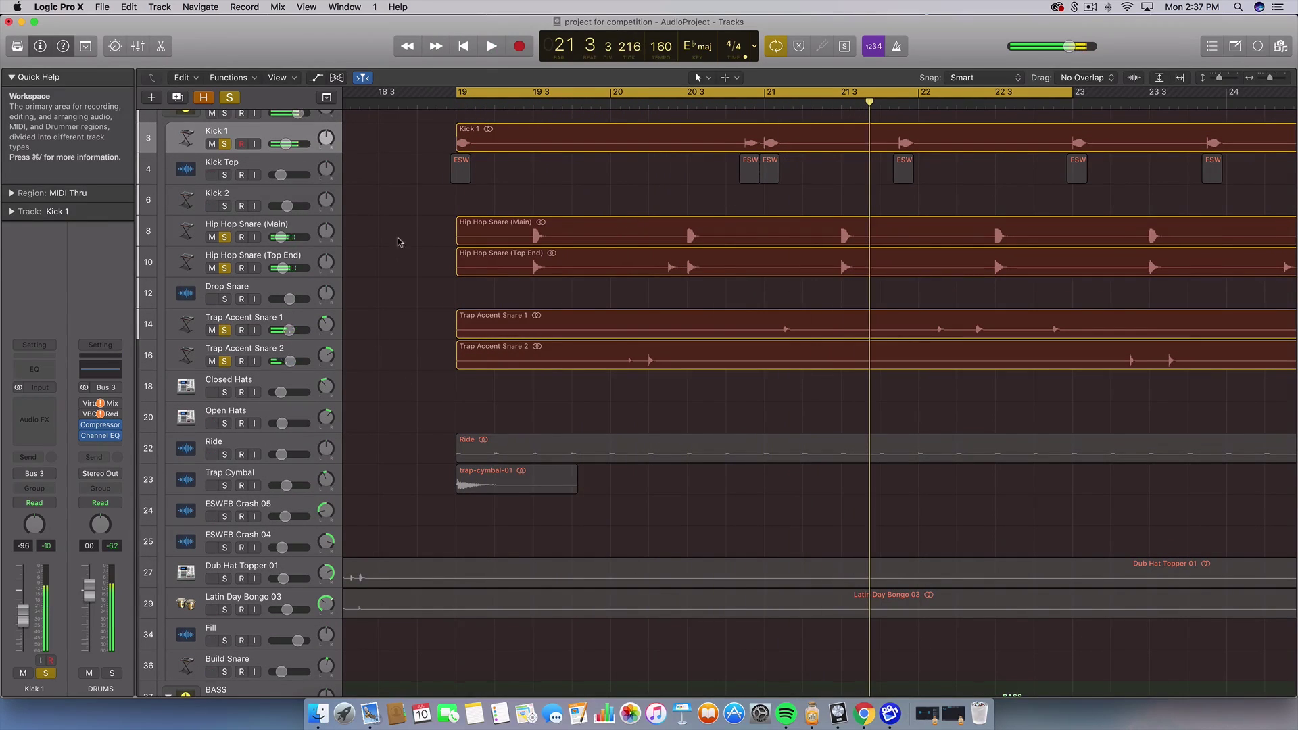
Step: Solo the Kick Top track alongside Kick 1 and the four snares, and show its regions around bar 21 up close
left_click(226, 176)
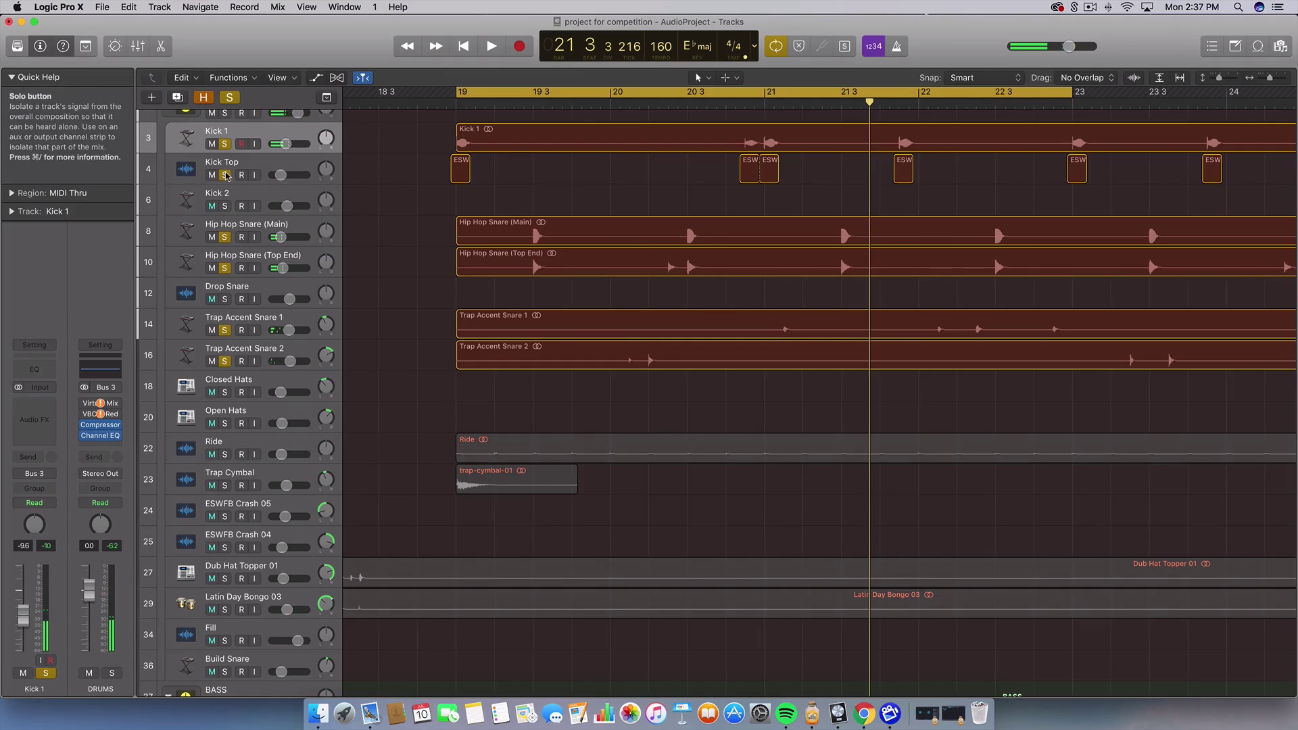
key("super+Right")
key("super+Right")
key("super+Right")
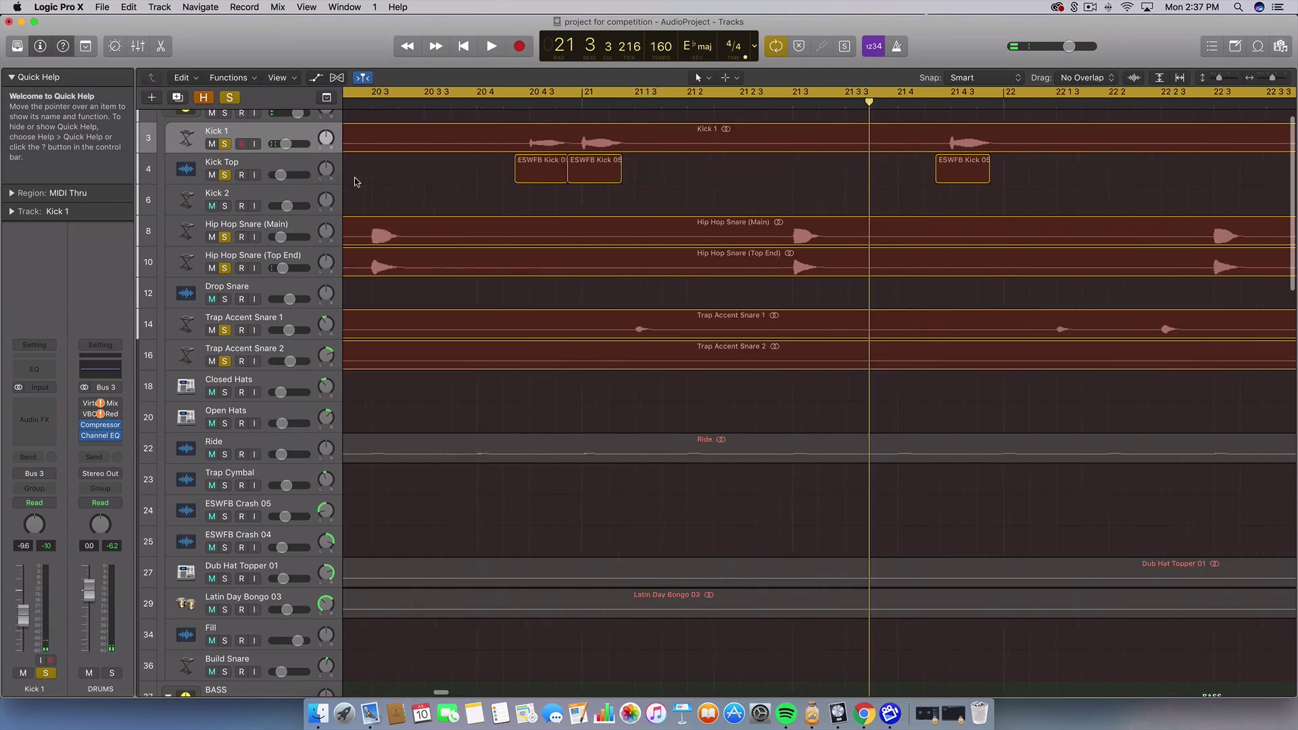
Step: Compare the soloed kick and snares from bar 19 with and without Kick Top, leaving Kick Top out of the solo
key("super+Left")
key("super+Left")
key("super+Left")
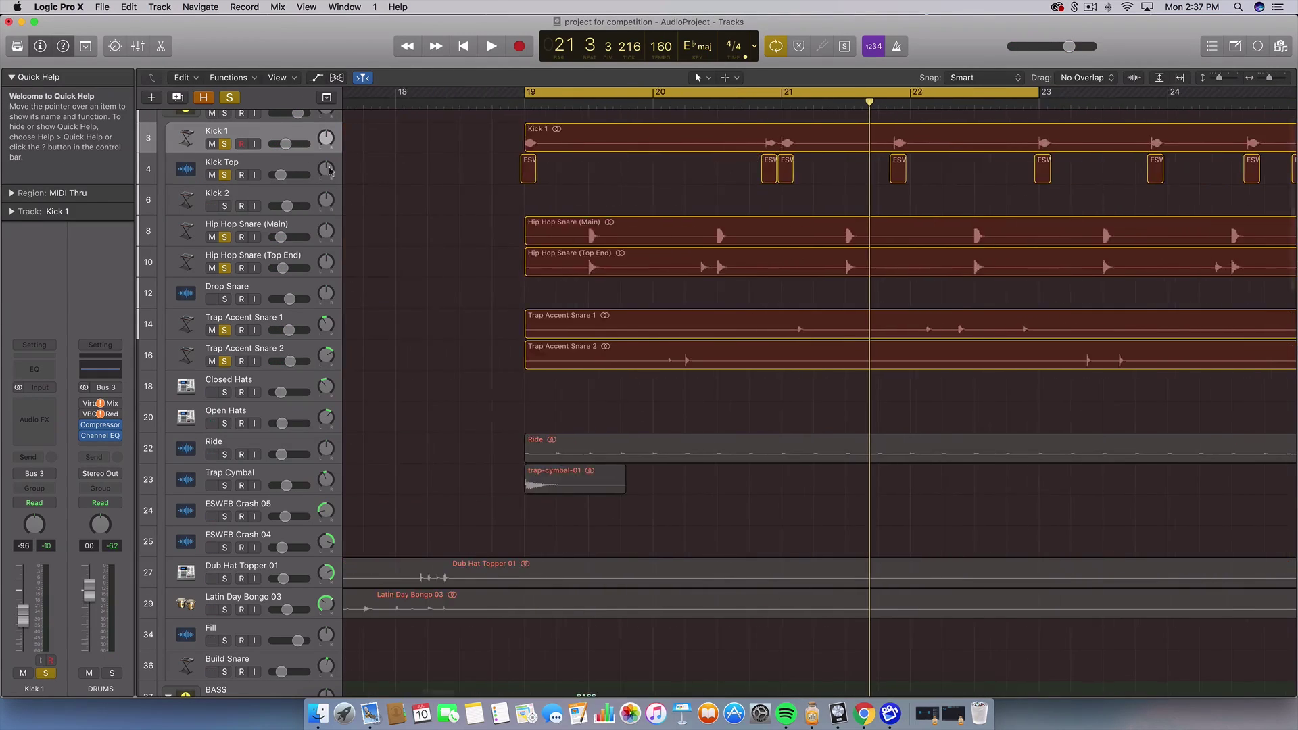
key("space")
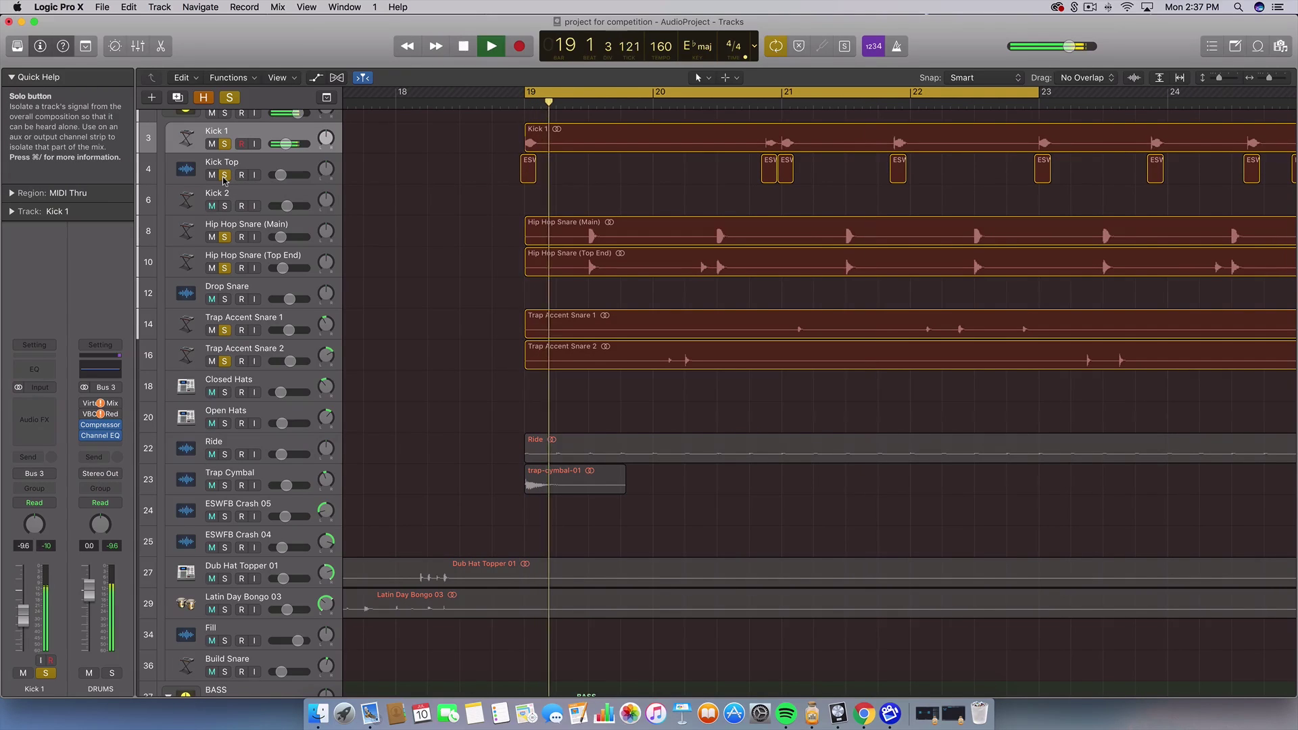
key("space")
left_click(225, 175)
key("space")
left_click(225, 175)
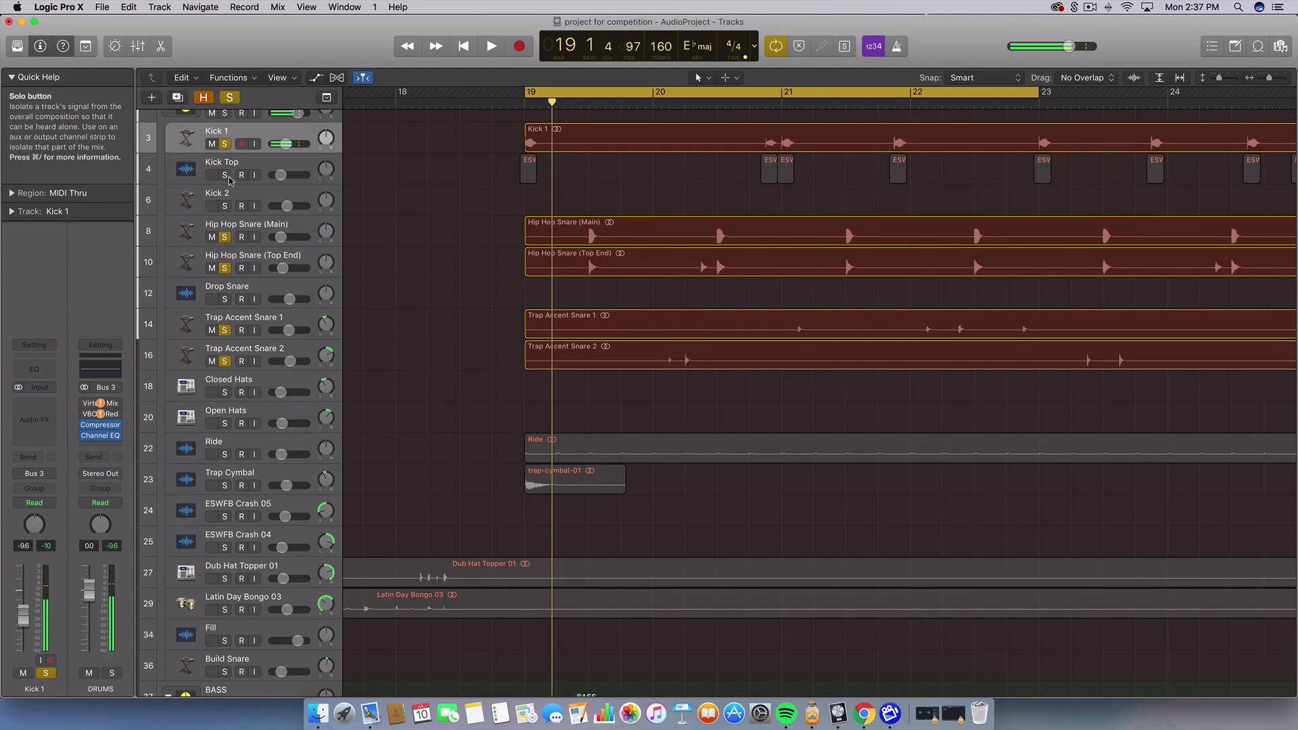
key("space")
left_click(224, 175)
Step: Add the Ride track to the solo and play it with Kick 1 and the four snare tracks
scroll(389, 336, "down", 5)
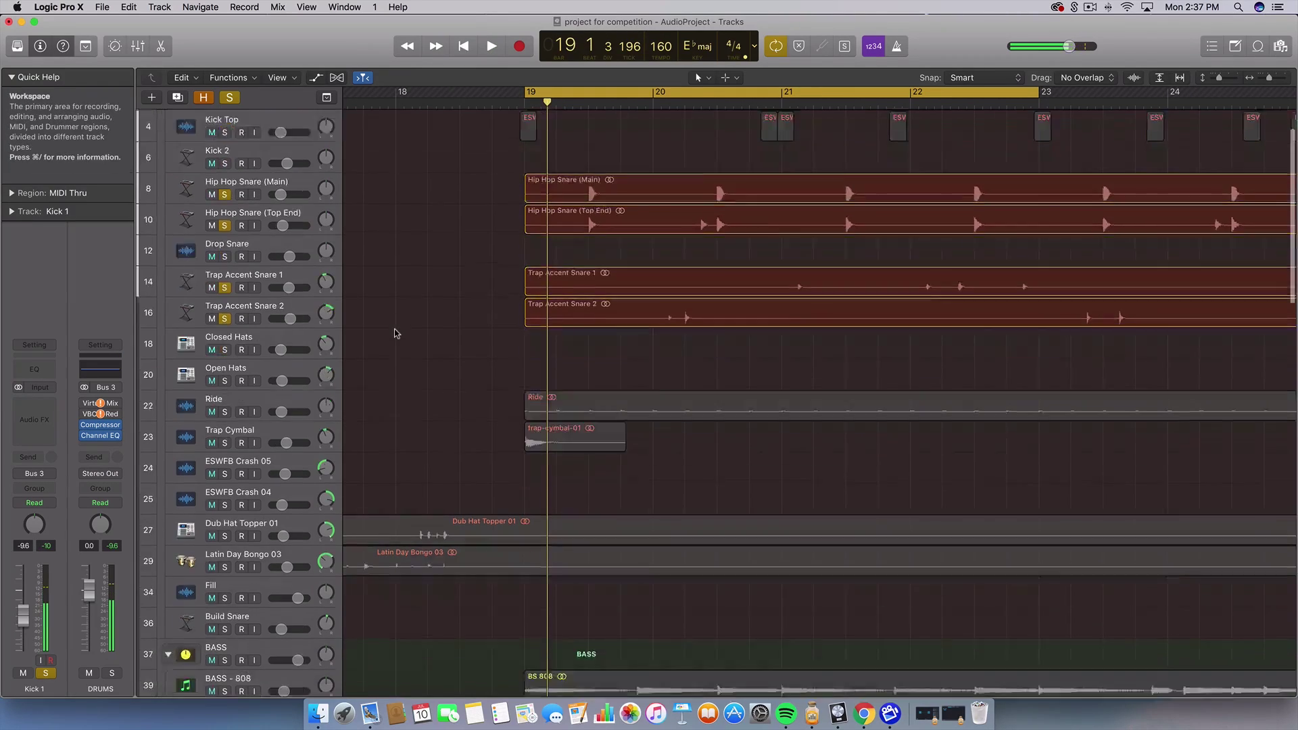
scroll(375, 346, "up", 3)
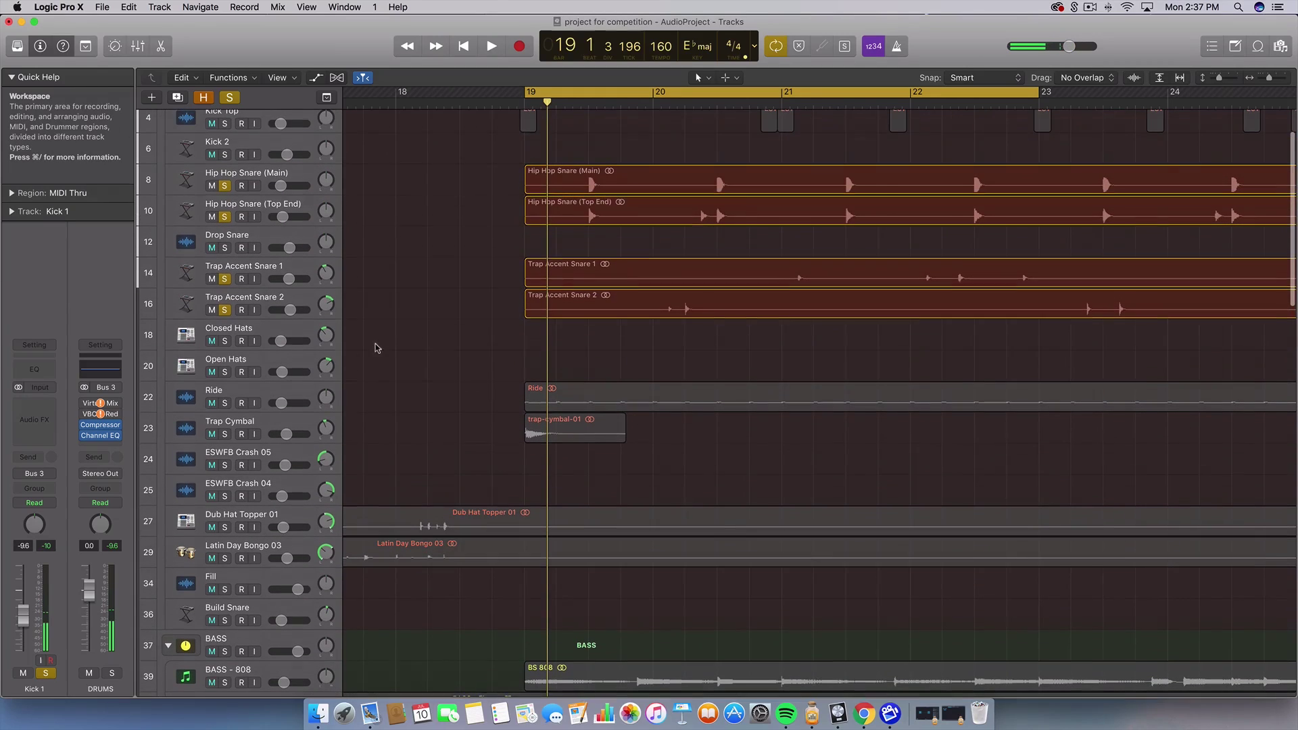
left_click(224, 403)
key("space")
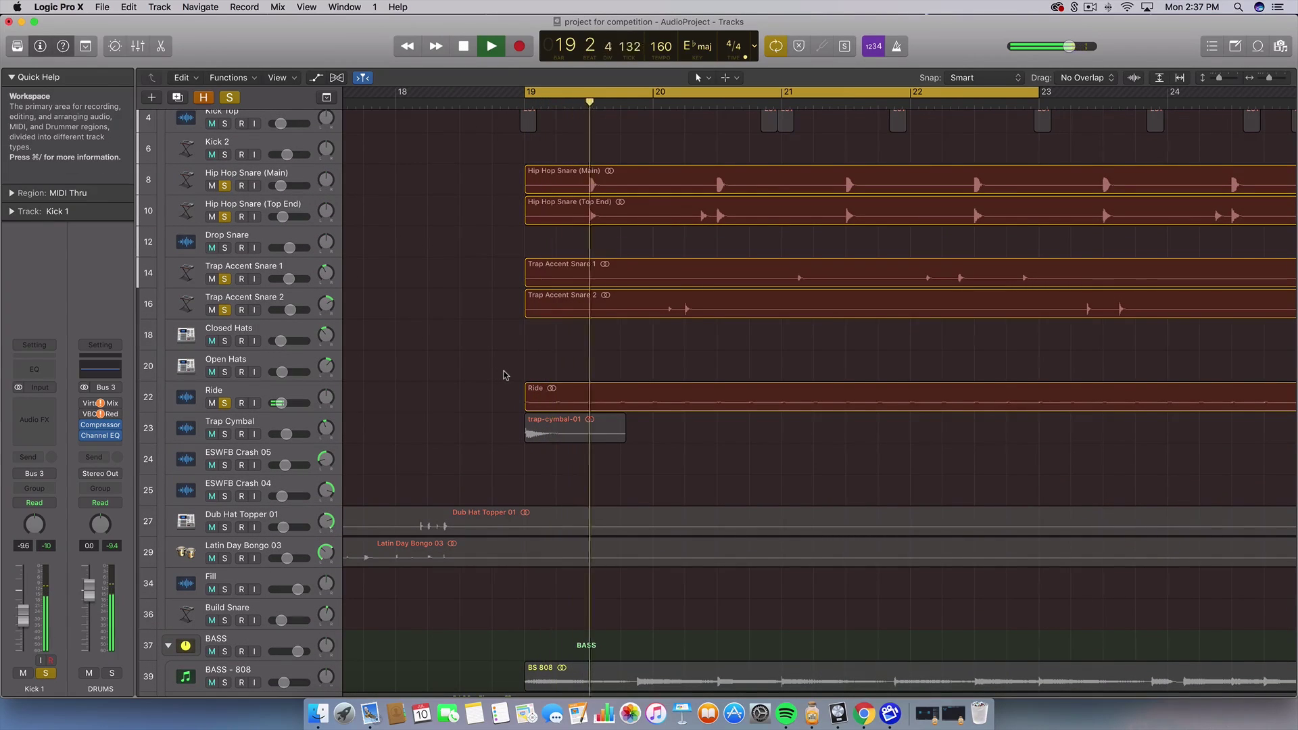
scroll(504, 375, "down", 5)
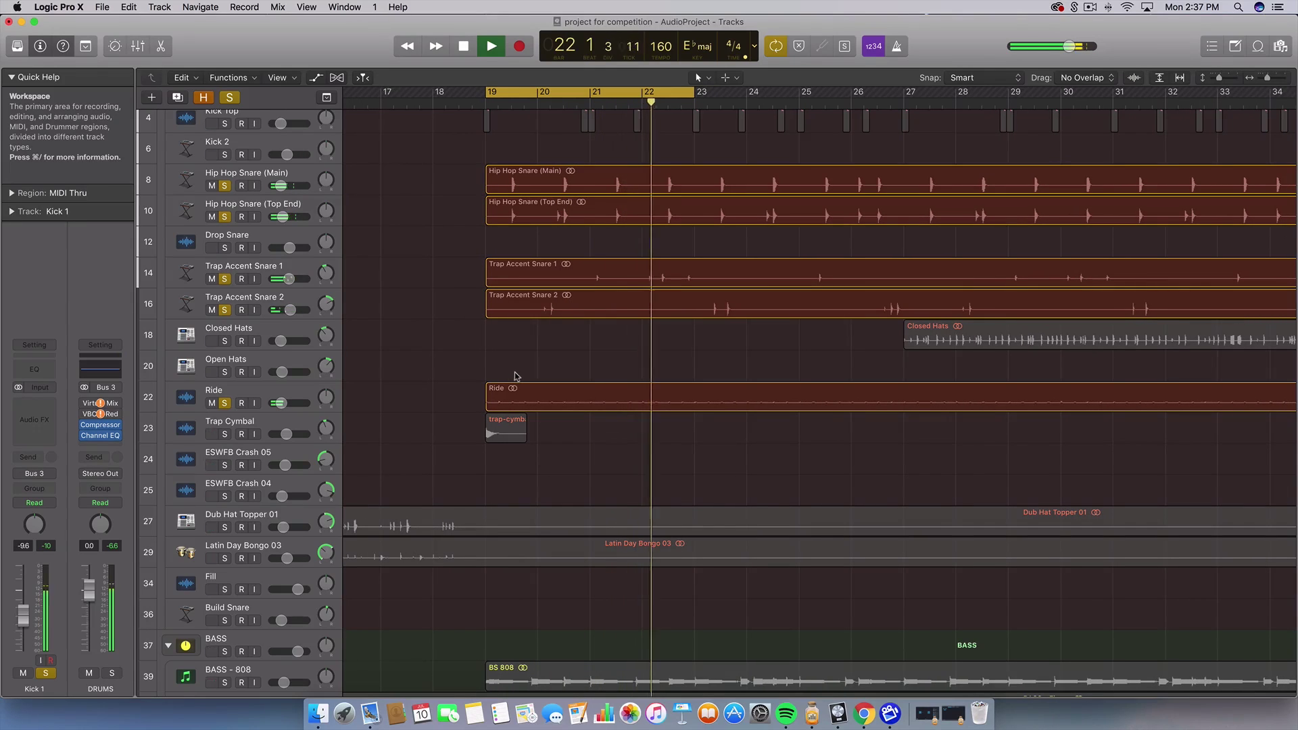
key("space")
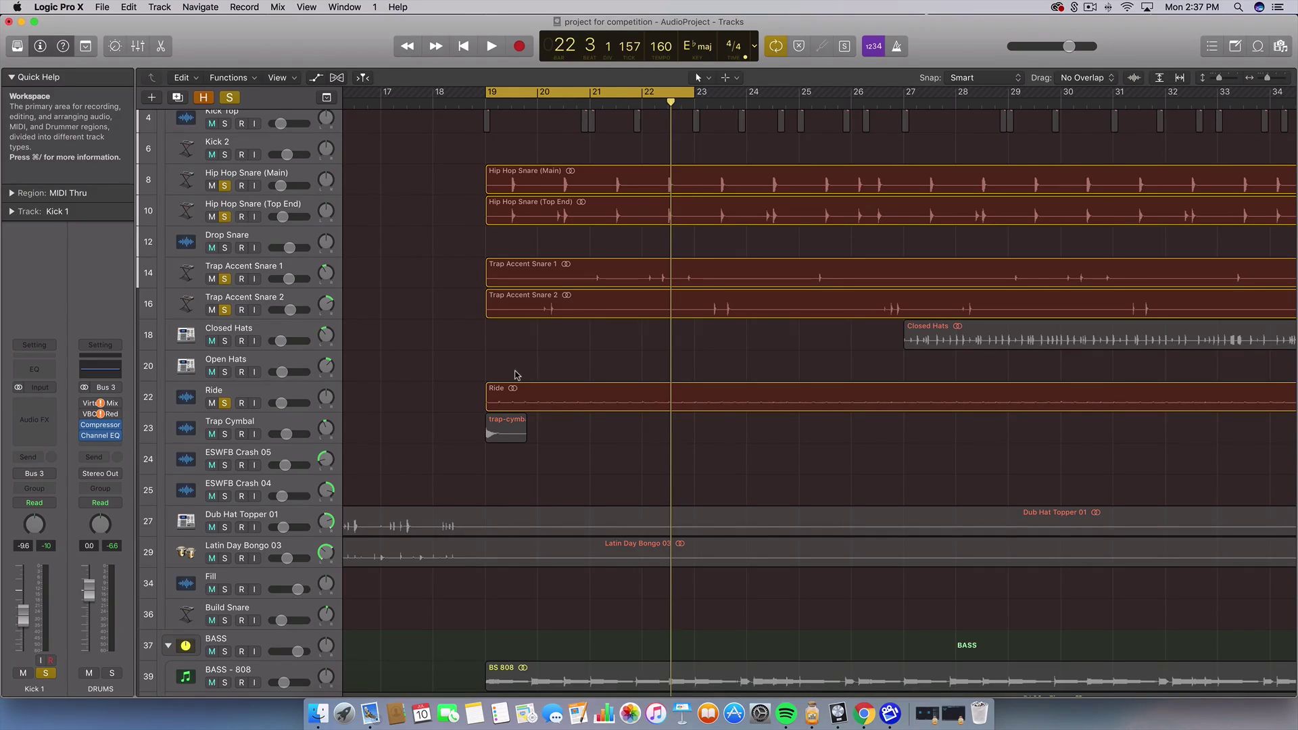
Step: Solo and select the Trap Cymbal track, and play it with the other soloed drums from bar 19
left_click(225, 434)
left_click(258, 426)
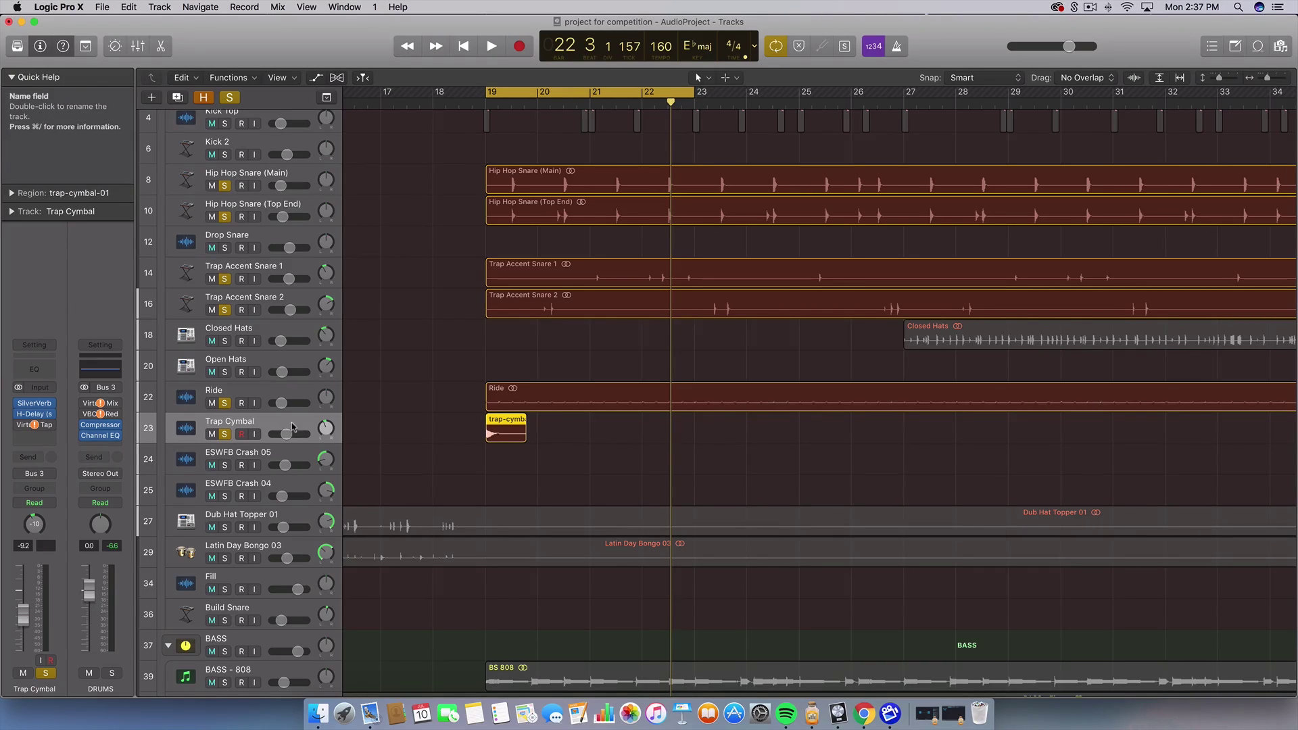
key("space")
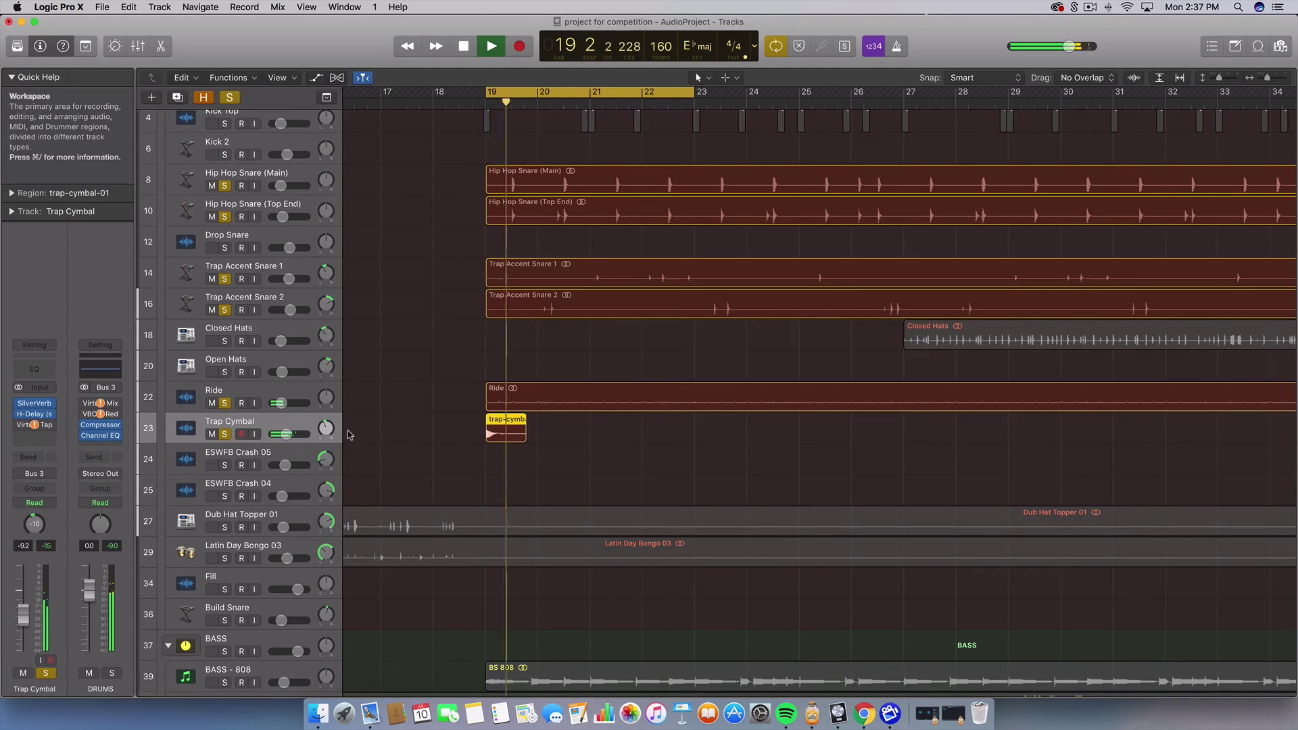
key("space")
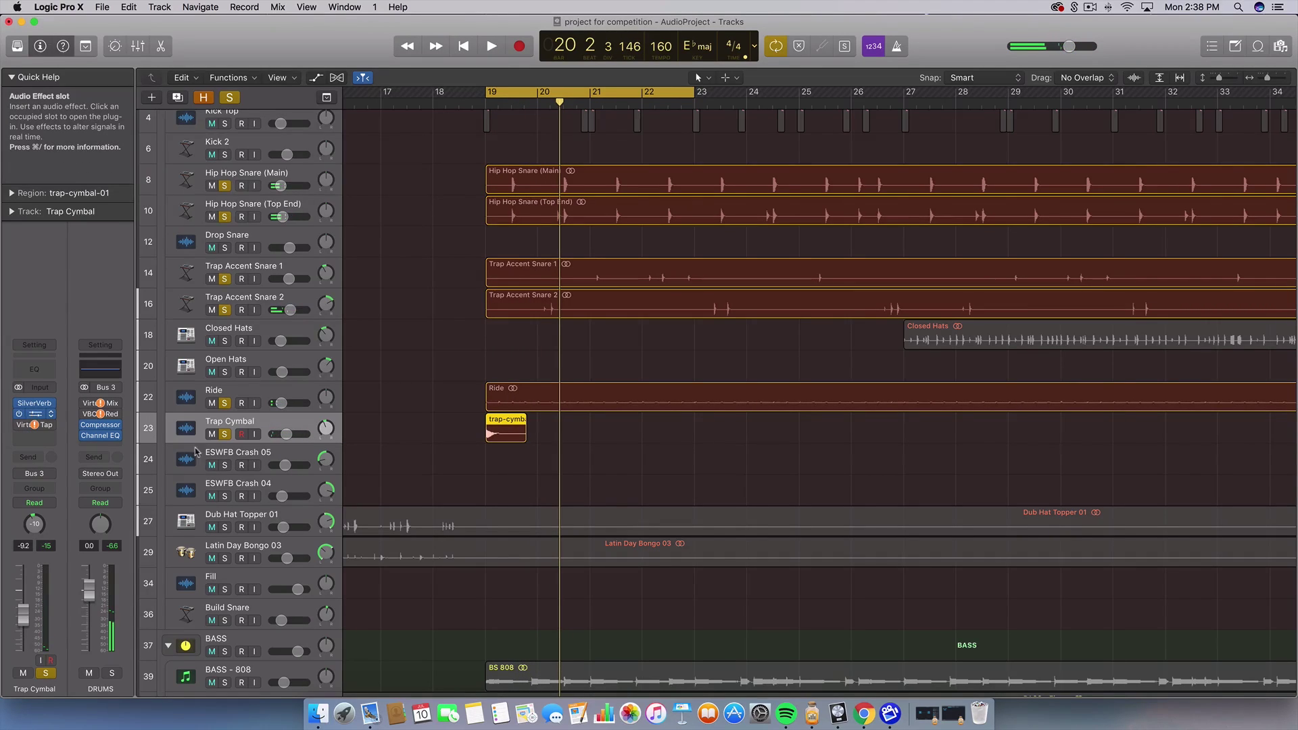
Step: View the H-Delay settings on the Trap Cymbal track, close them, and replay the soloed drums from bar 19
left_click(34, 413)
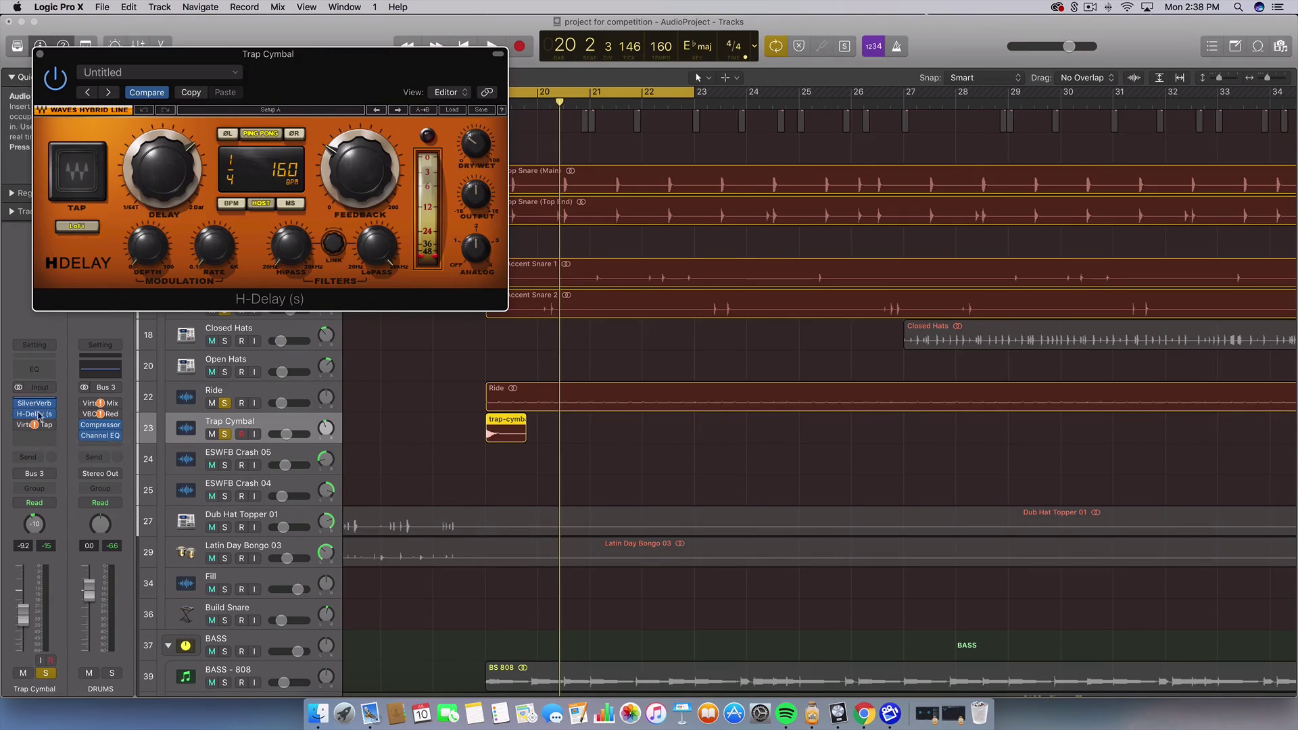
left_click(39, 54)
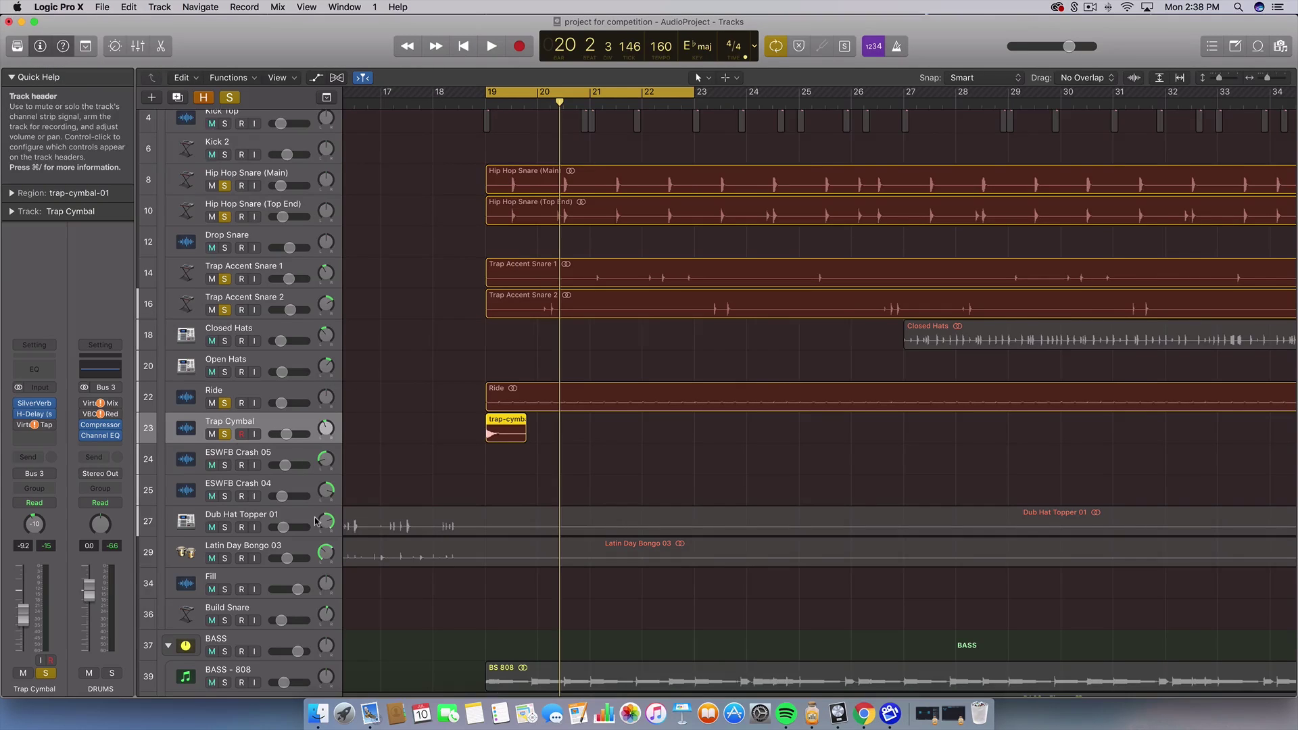
scroll(315, 520, "down", 3)
scroll(315, 521, "down", 2)
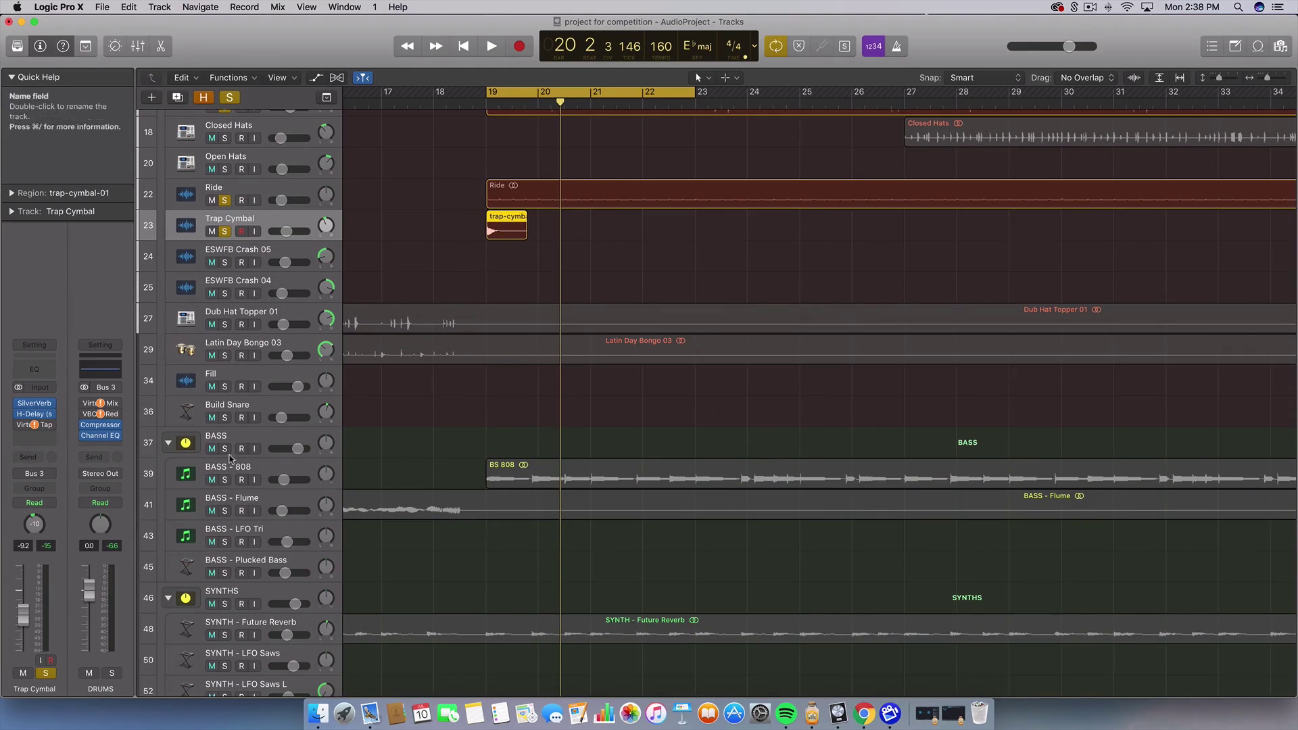
scroll(280, 385, "up", 8)
key("space")
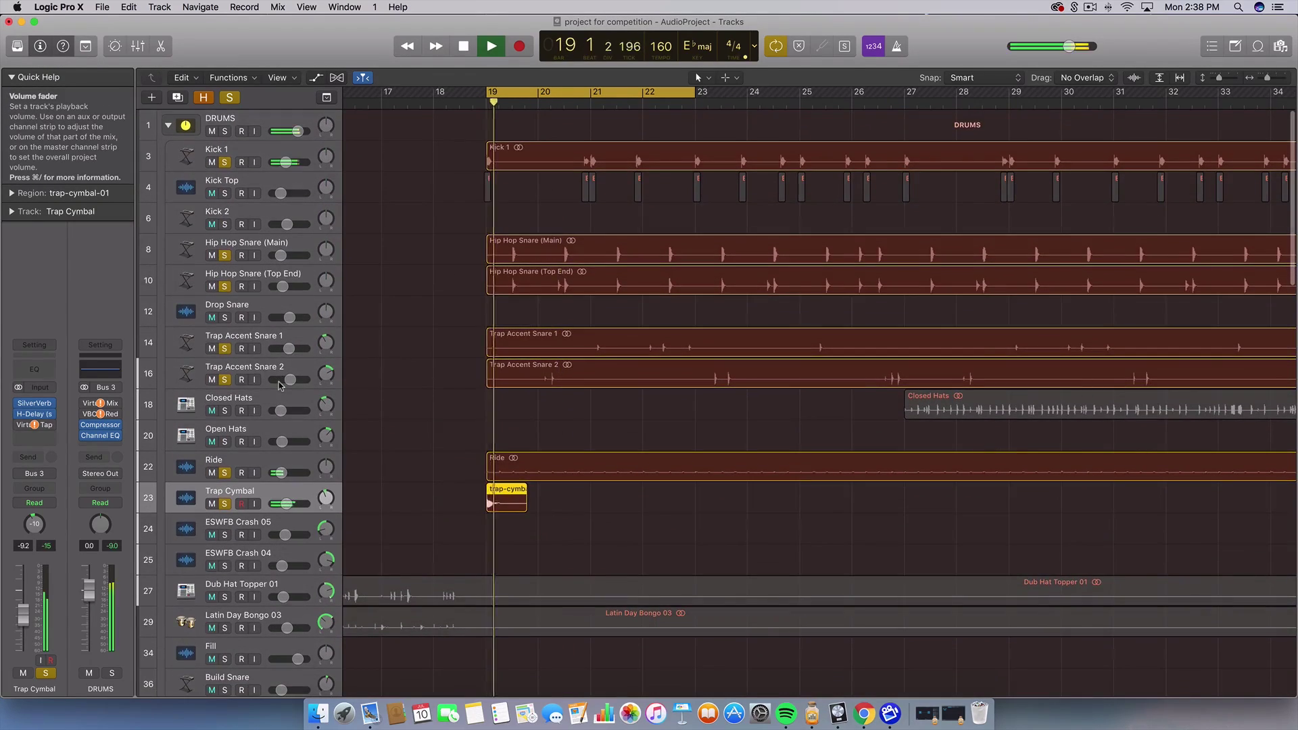
key("space")
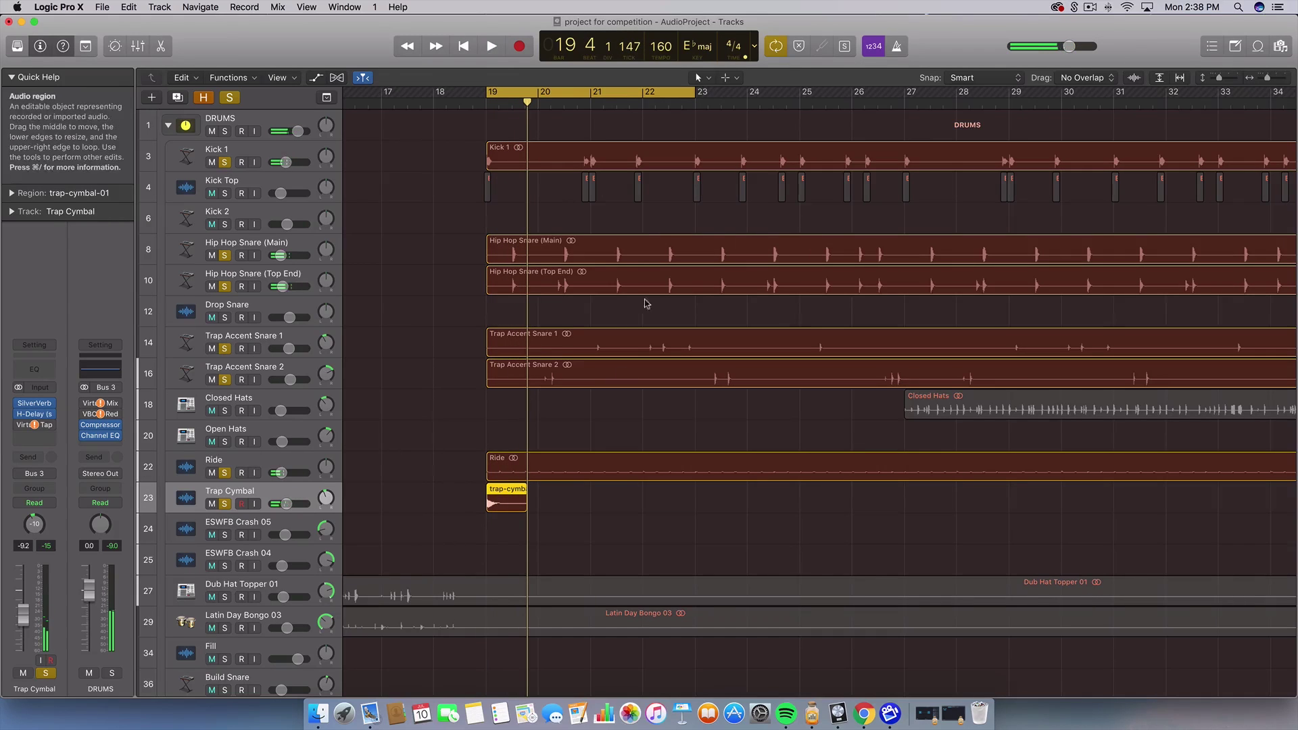
Step: Add the BASS stack to the solo and play it with the drums, turning cycle mode off to continue past bar 23
scroll(595, 297, "down", 10)
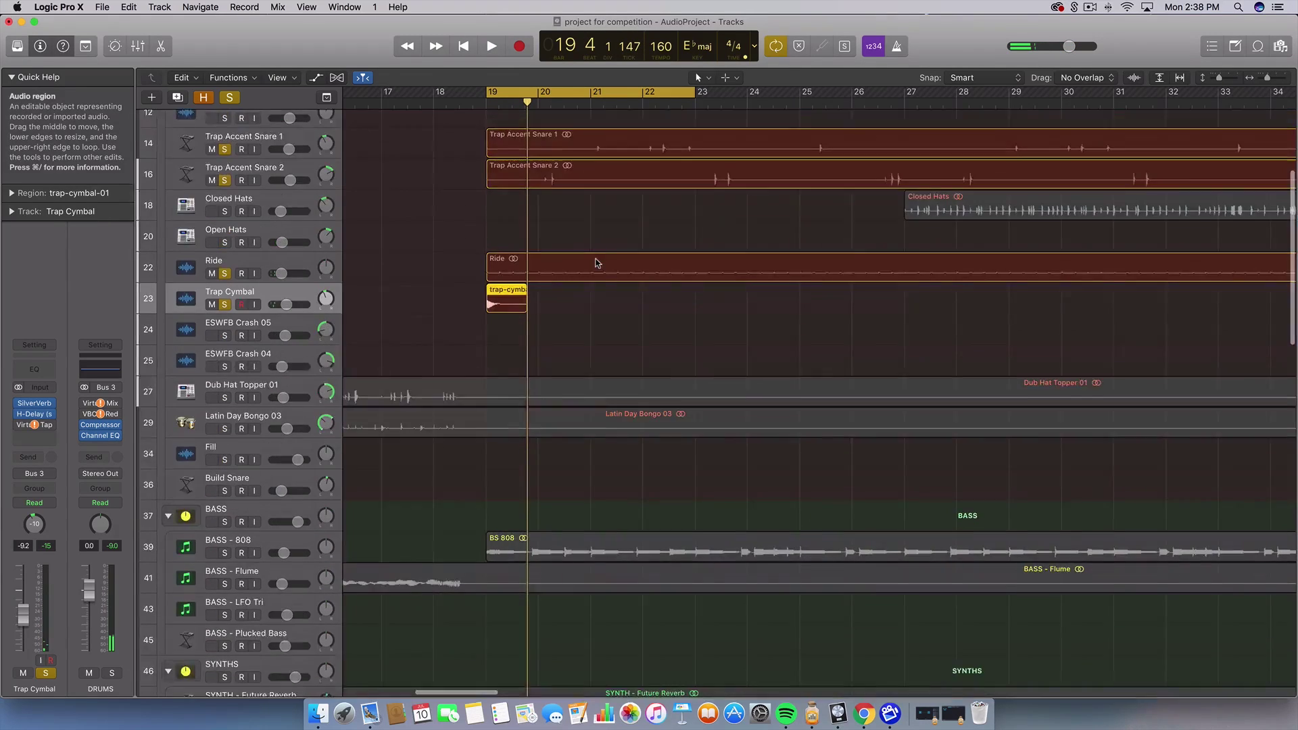
scroll(596, 263, "up", 1)
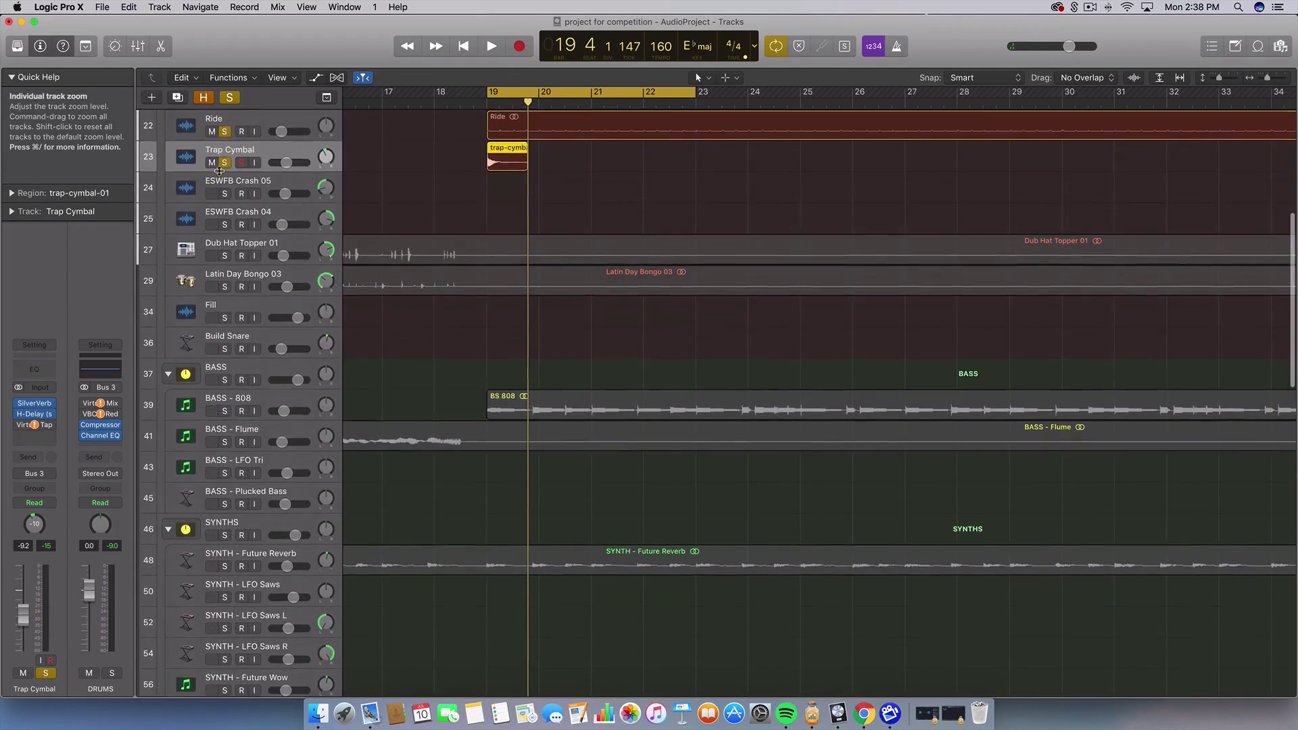
left_click(224, 380)
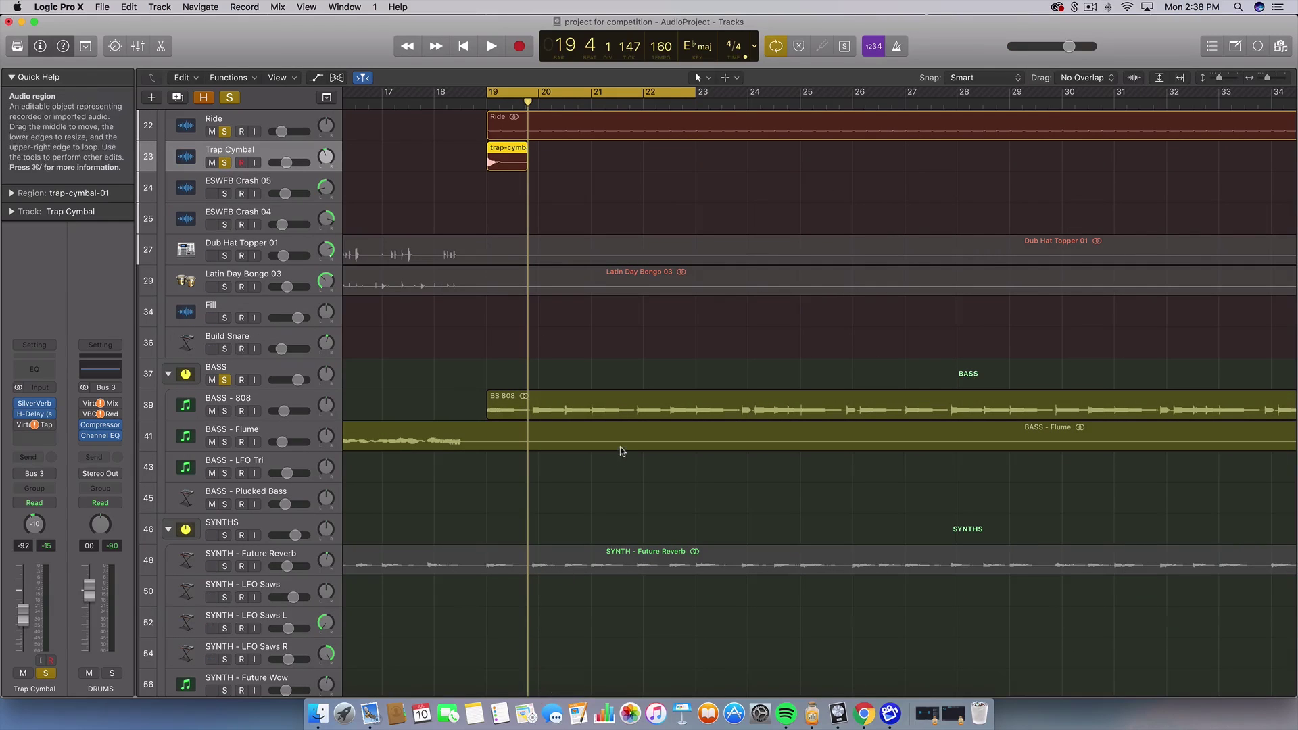
scroll(636, 498, "down", 5)
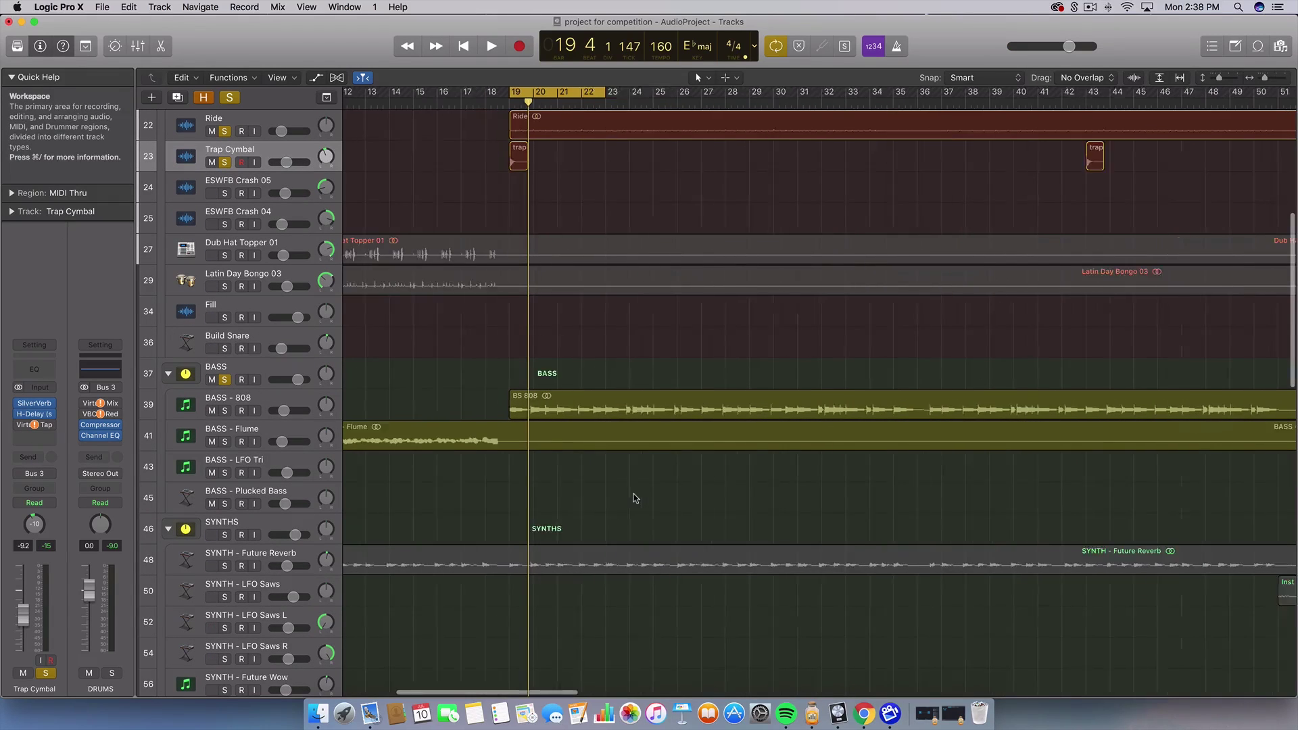
key("space")
scroll(609, 450, "up", 4)
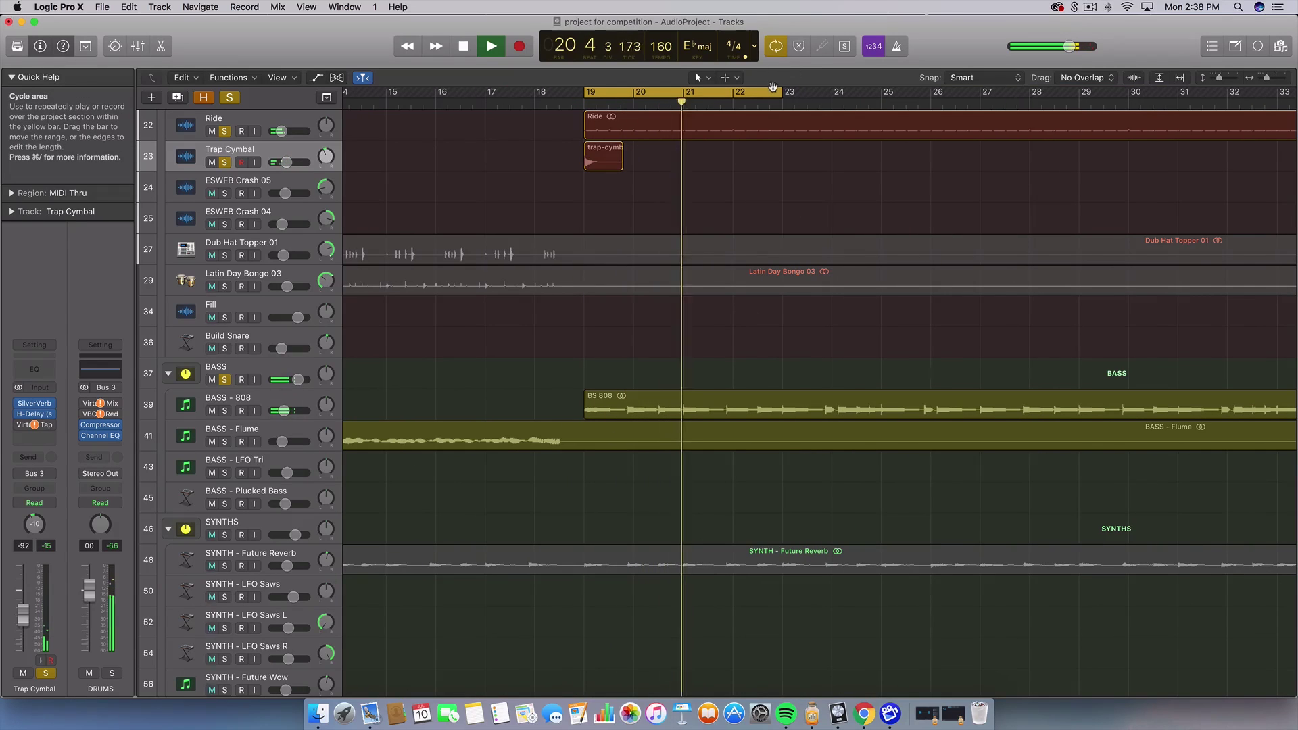
key("c")
scroll(945, 254, "right", 3)
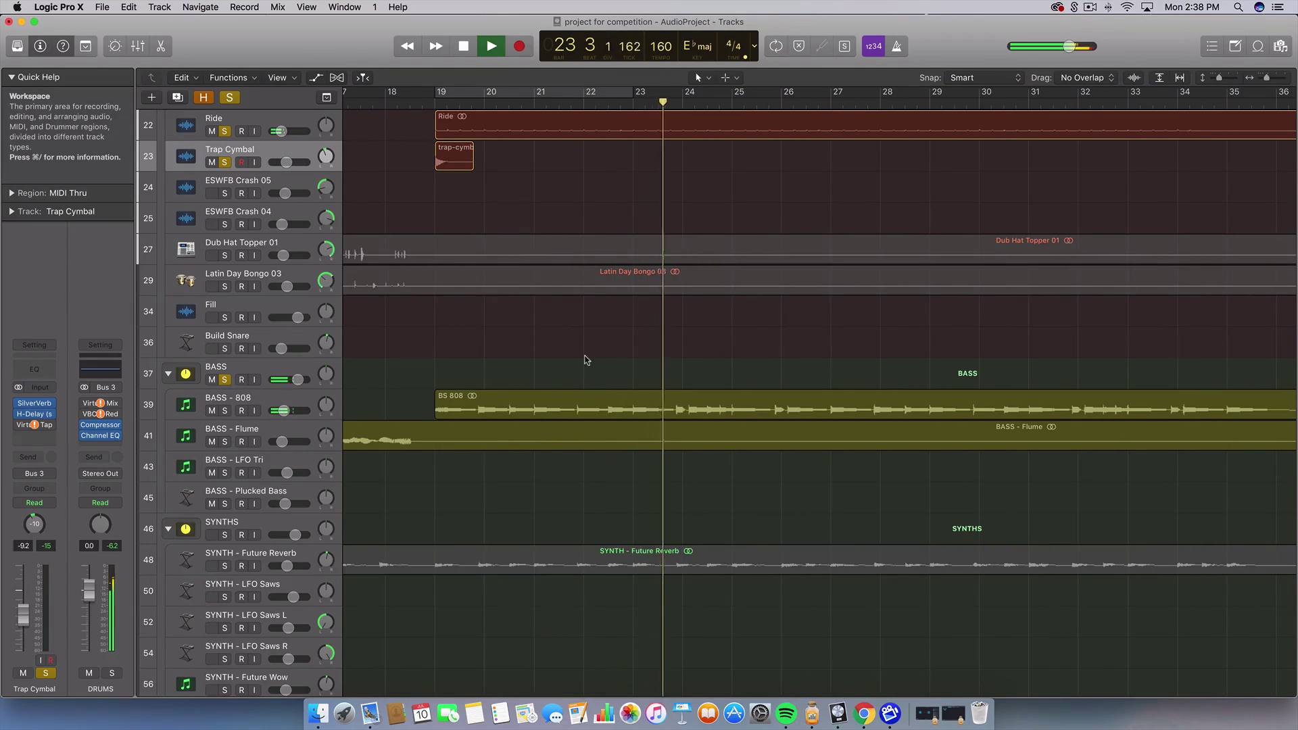
scroll(586, 359, "up", 4)
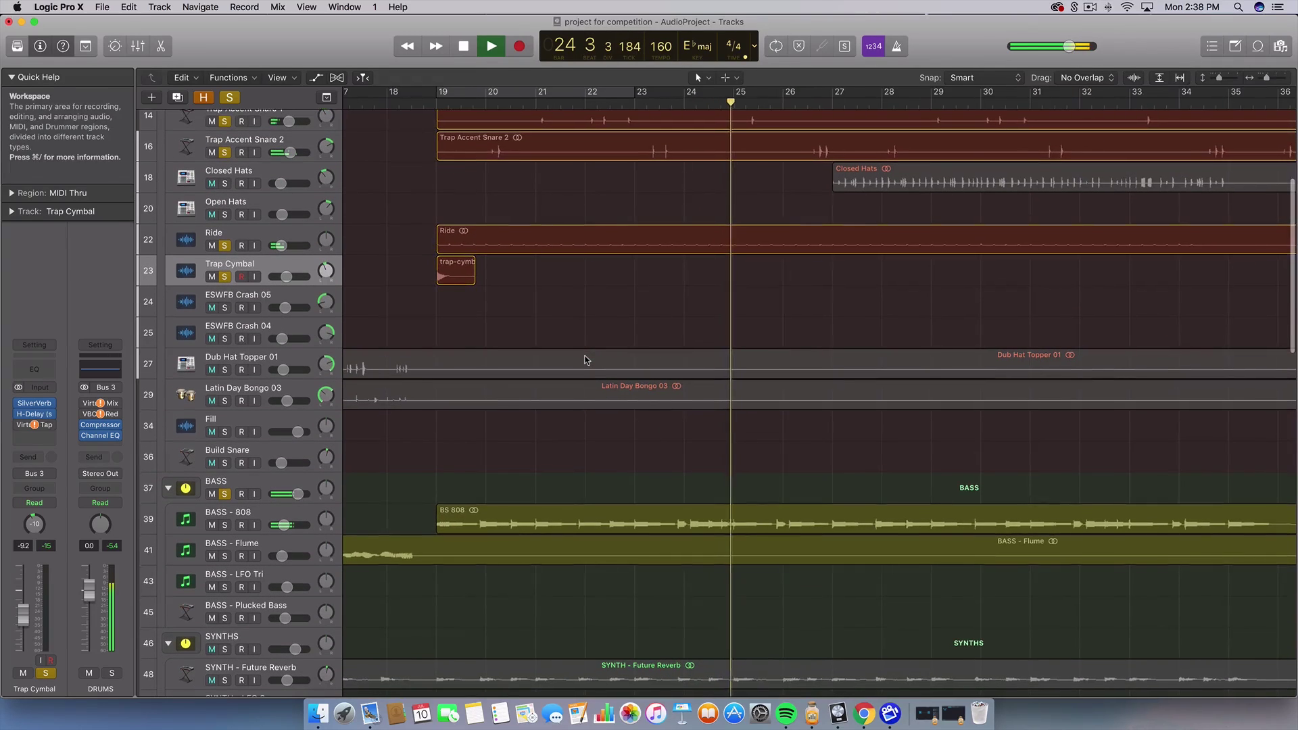
key("space")
Step: Move the playhead to bar 23 beat 3, select the BS 808 region, and play the bass with the drums
left_click(660, 103)
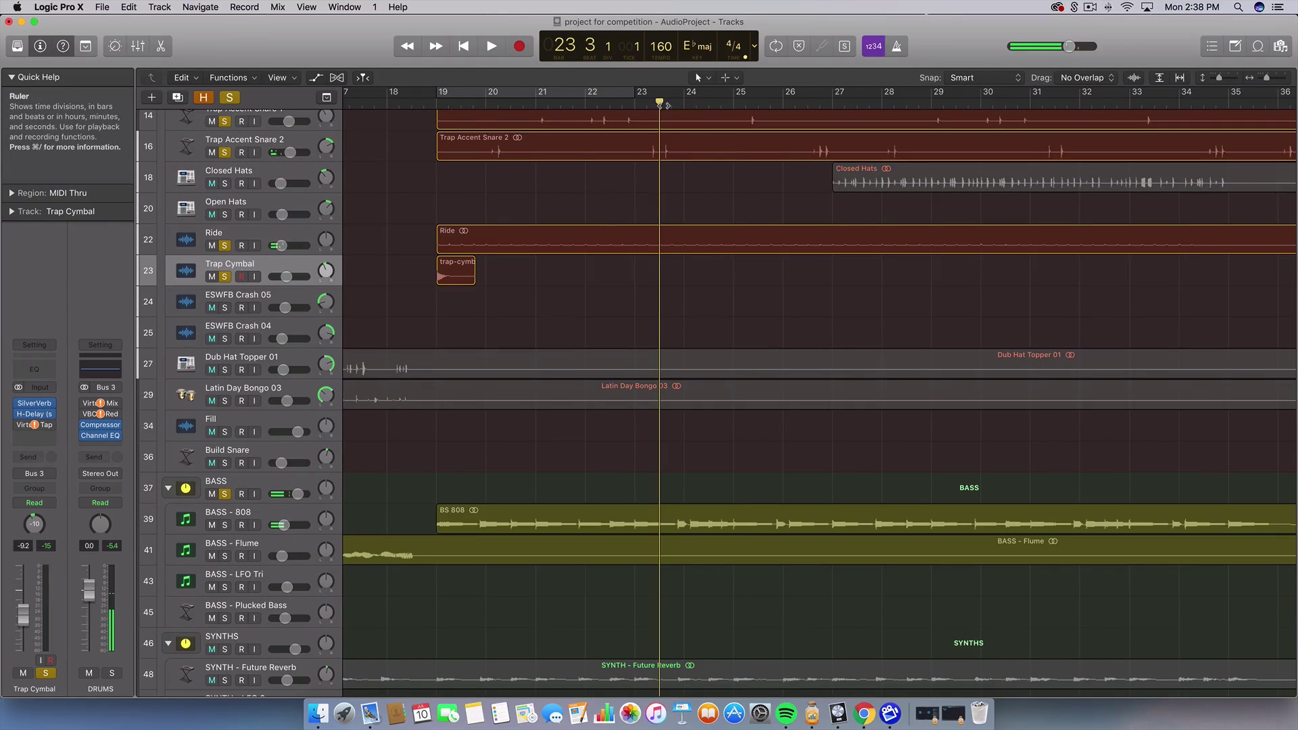
left_click(679, 509)
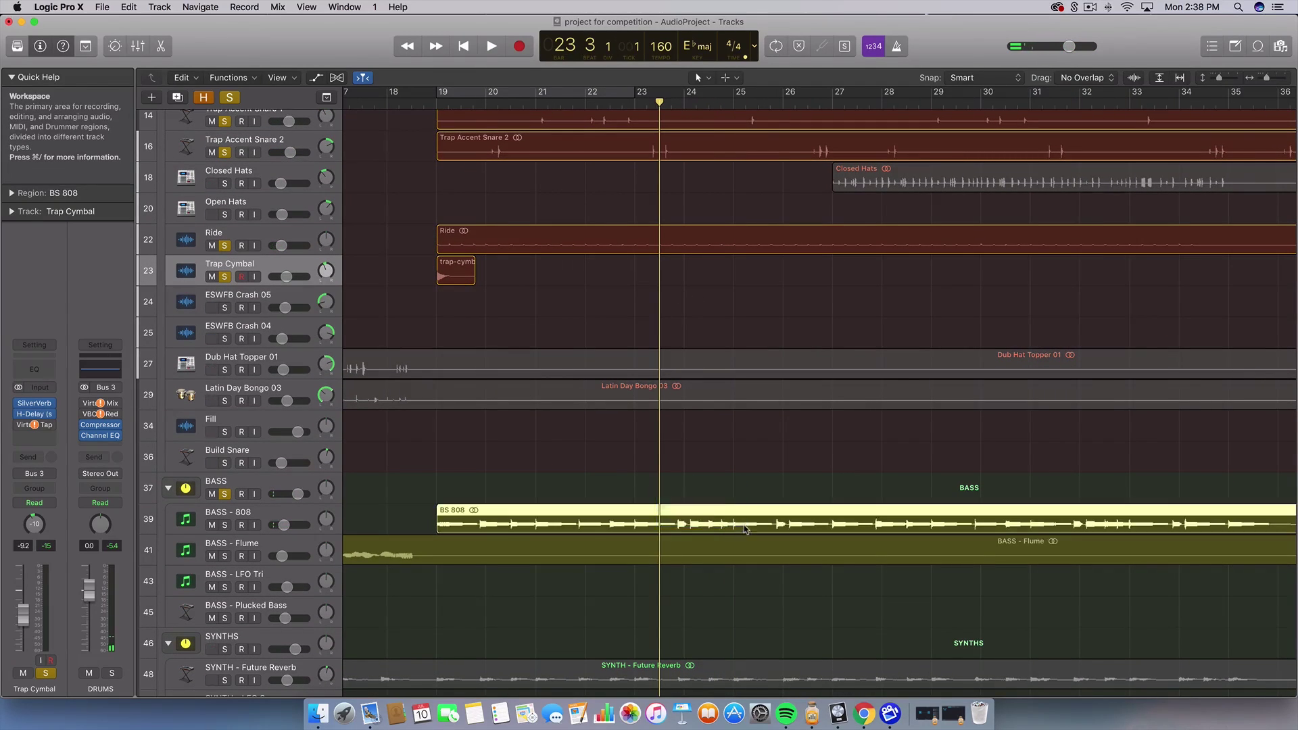
key("space")
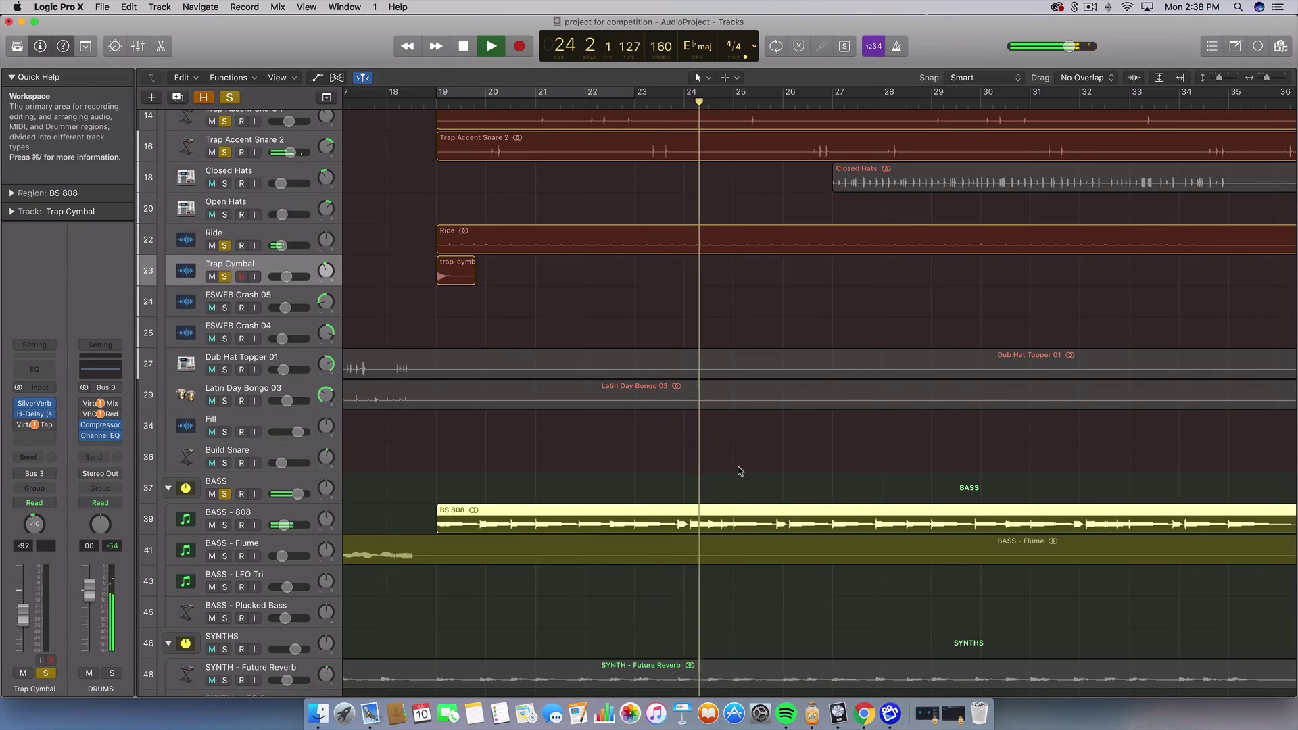
key("space")
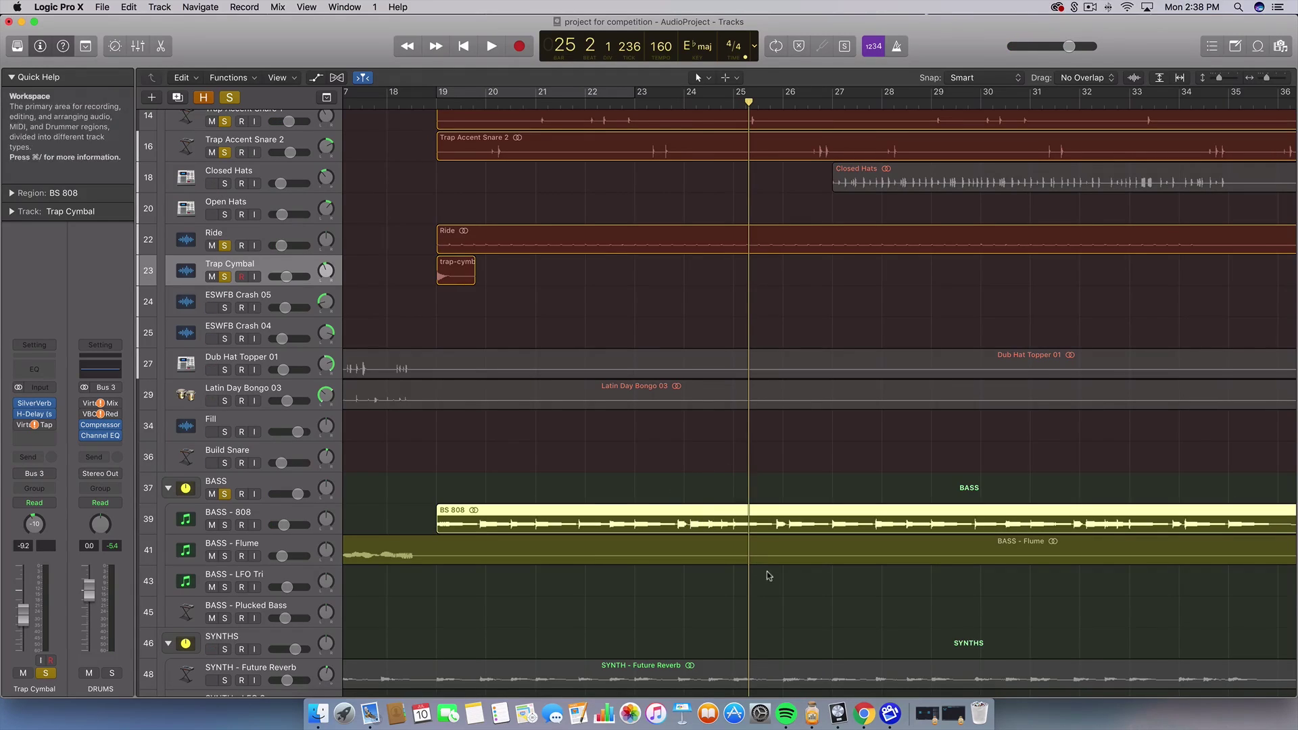
Step: Play the bass and drums in a cycle starting at bar 23, and reset the cycle range to bars 19 to 27
left_click_drag(637, 94, 999, 102)
key("space")
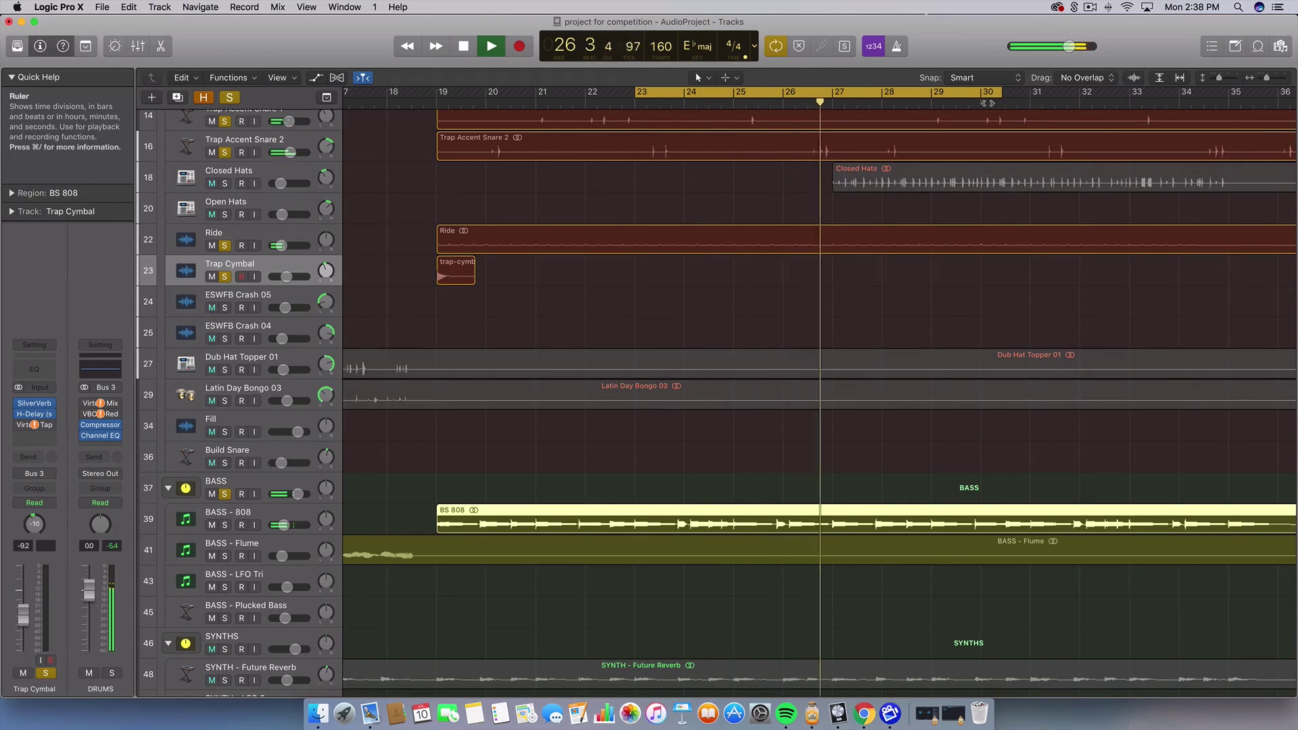
key("space")
left_click_drag(828, 92, 437, 93)
left_click_drag(625, 103, 832, 102)
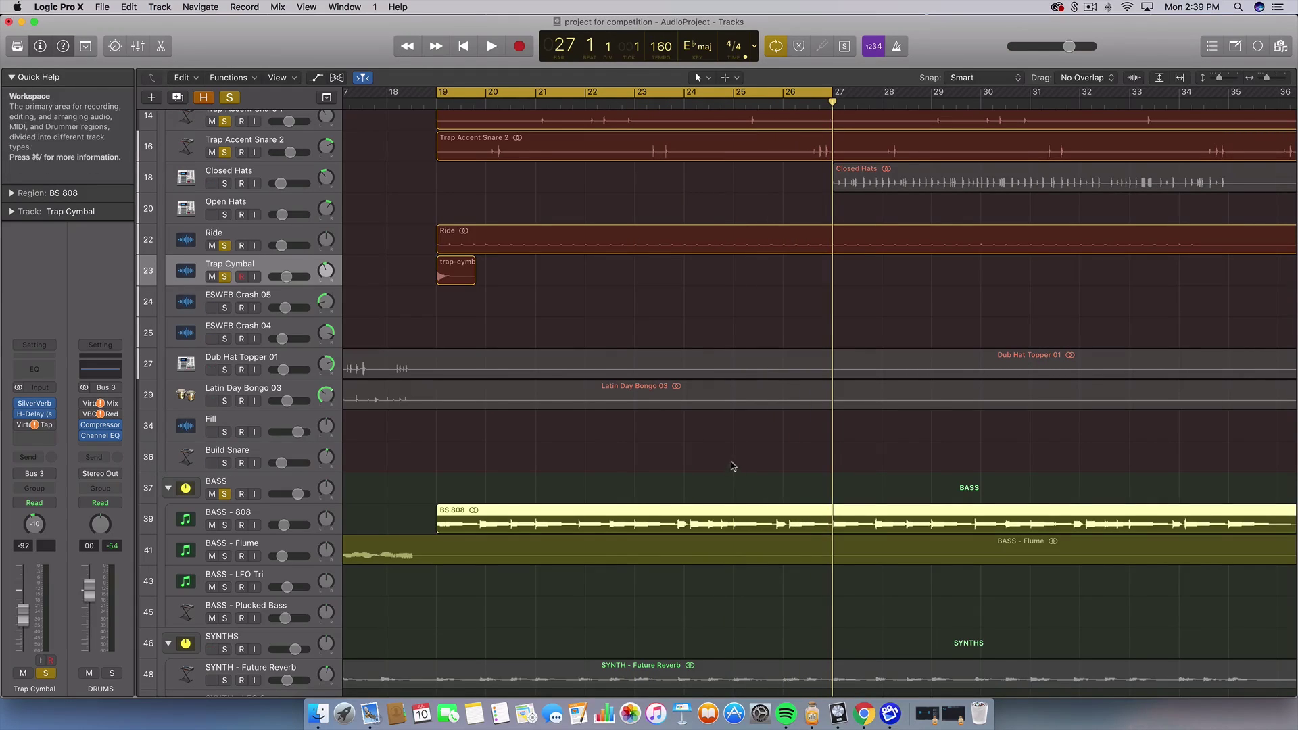
Step: Point out the BS 808 section between about bars 23 and 27 with selection sweeps, and deselect the region
left_click_drag(699, 471, 776, 526)
left_click(411, 473)
left_click_drag(622, 510, 632, 529)
left_click_drag(639, 481, 751, 531)
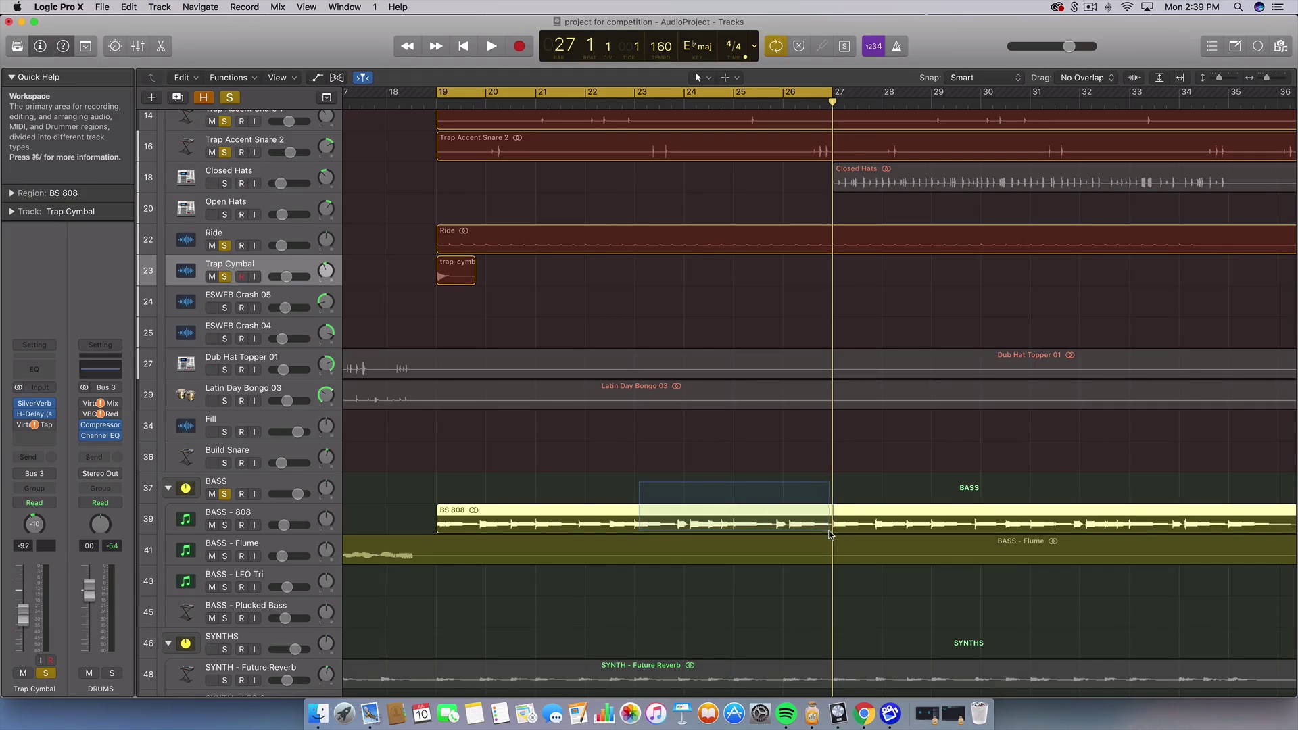
left_click(769, 445)
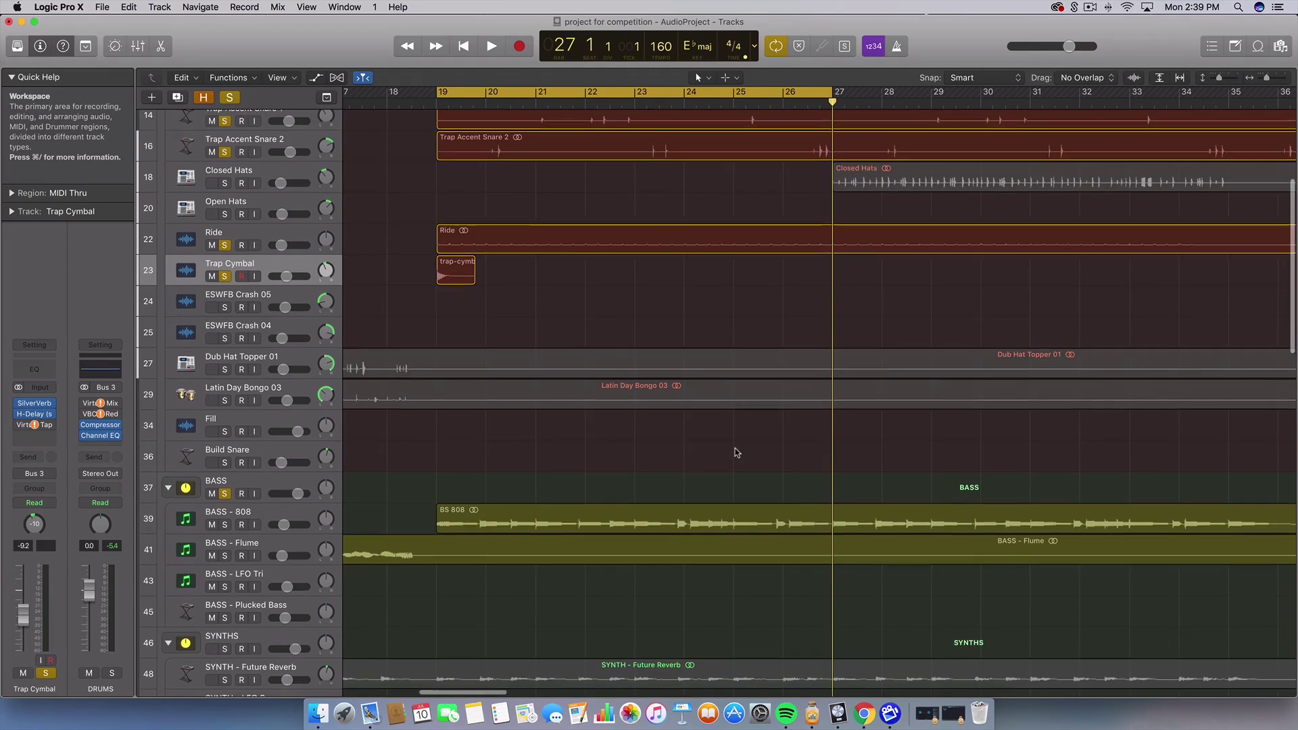
Step: Play the soloed drums and bass through the cycle range from bar 19 to past bar 26
scroll(736, 453, "down", 1)
key("space")
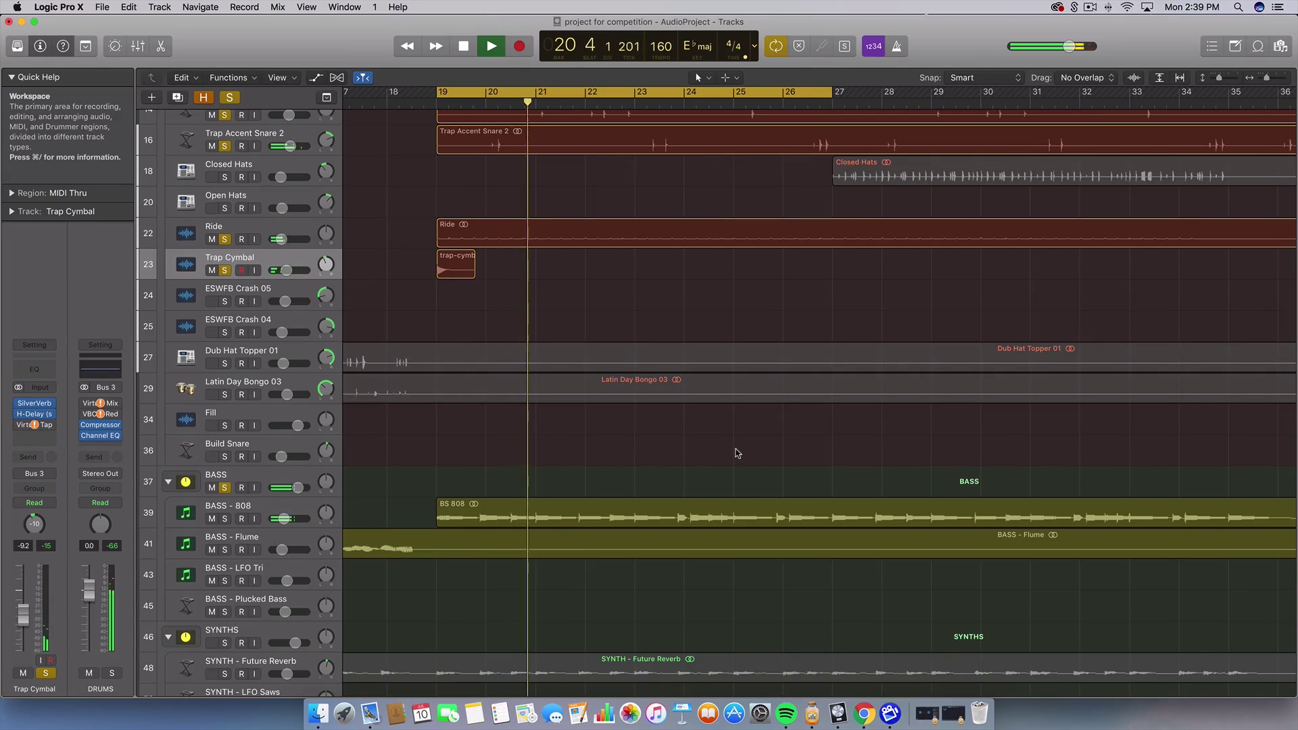
scroll(736, 453, "down", 3)
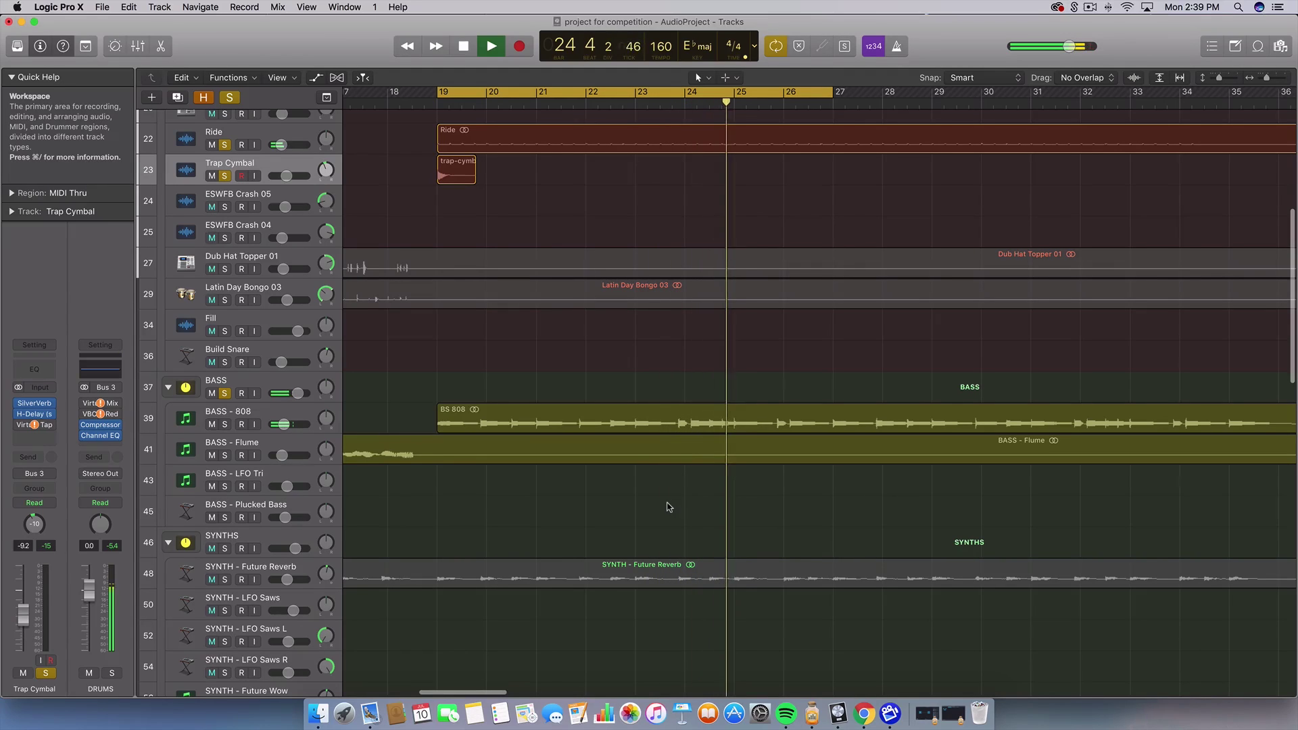
scroll(753, 470, "up", 1)
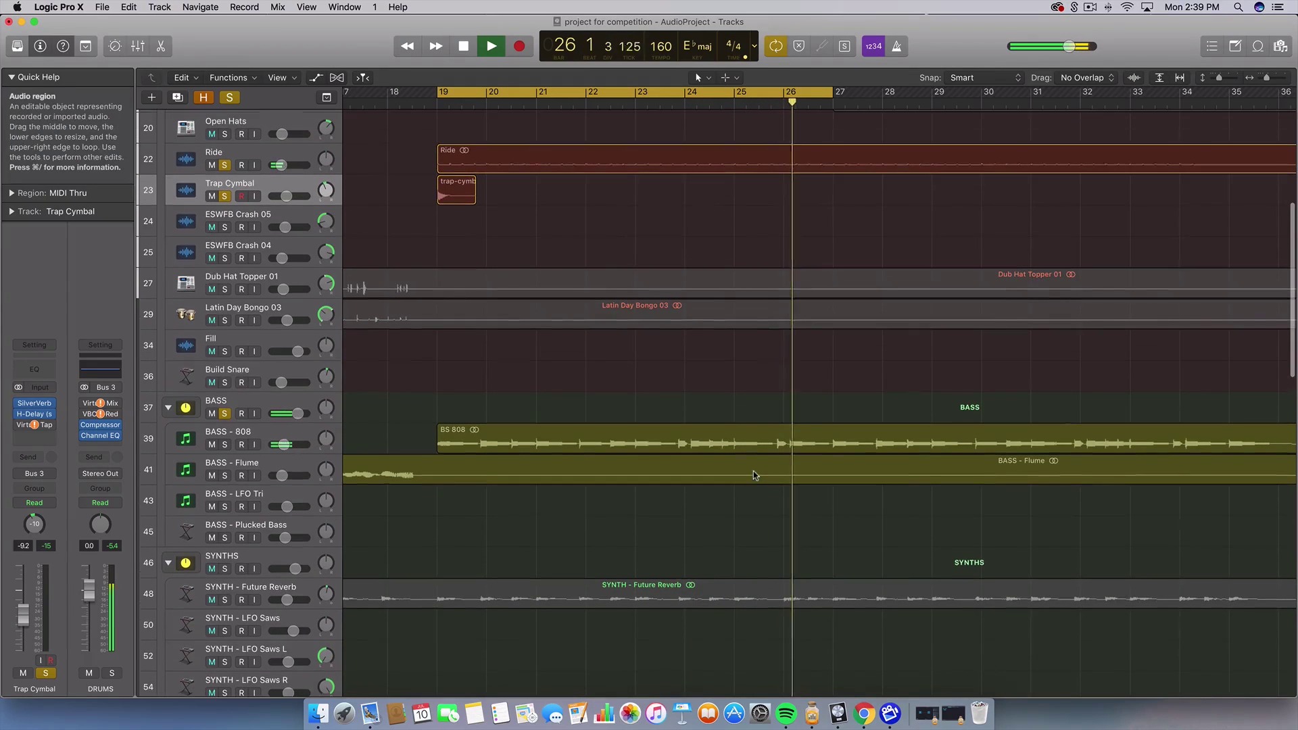
key("space")
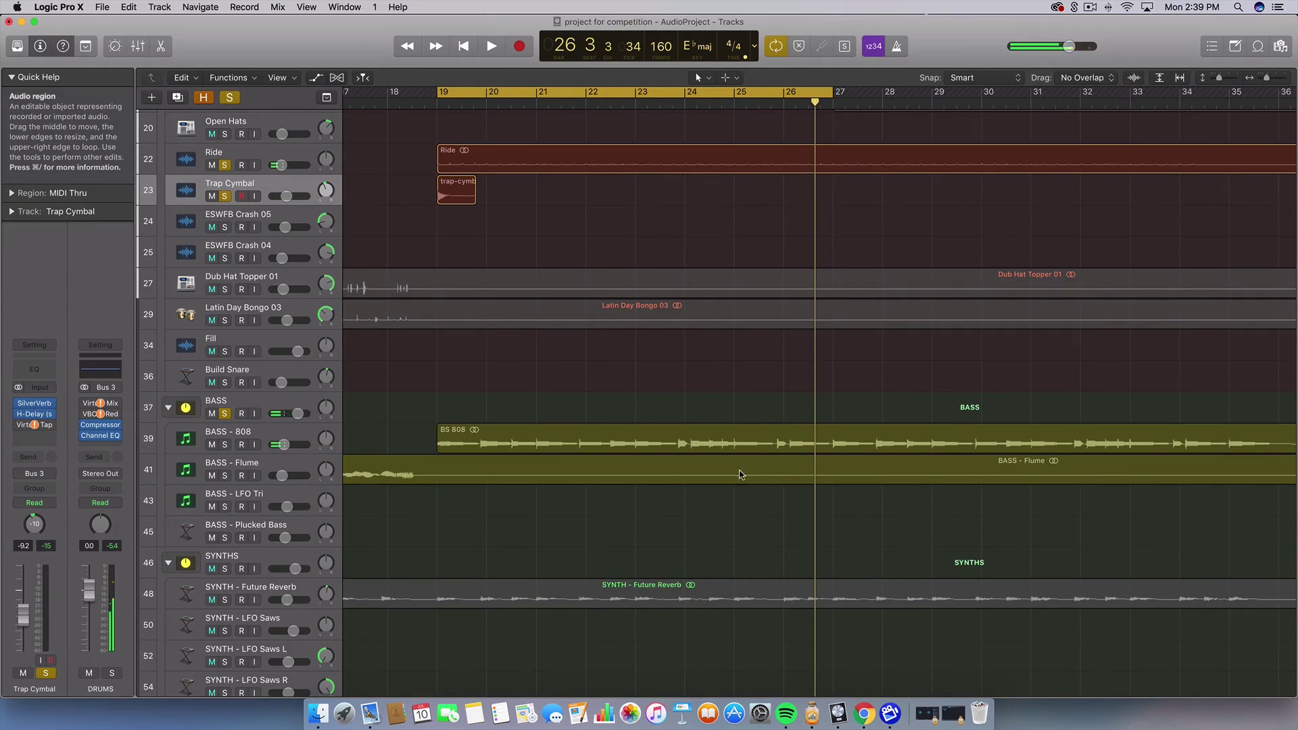
Step: Solo the SYNTHS track stack together with the soloed drums and bass, and start playback of the cycle from bar 19
scroll(692, 477, "left", 3)
scroll(502, 366, "up", 1)
scroll(502, 366, "left", 1)
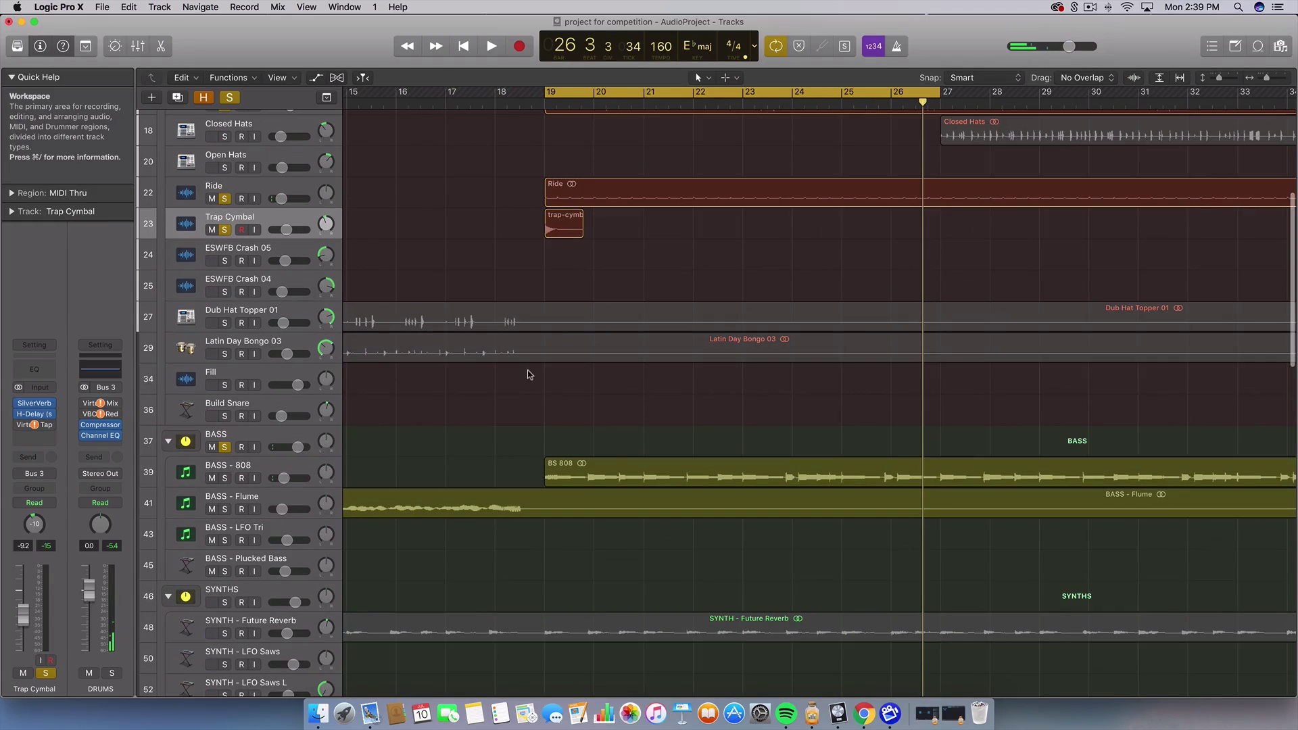
scroll(527, 371, "down", 10)
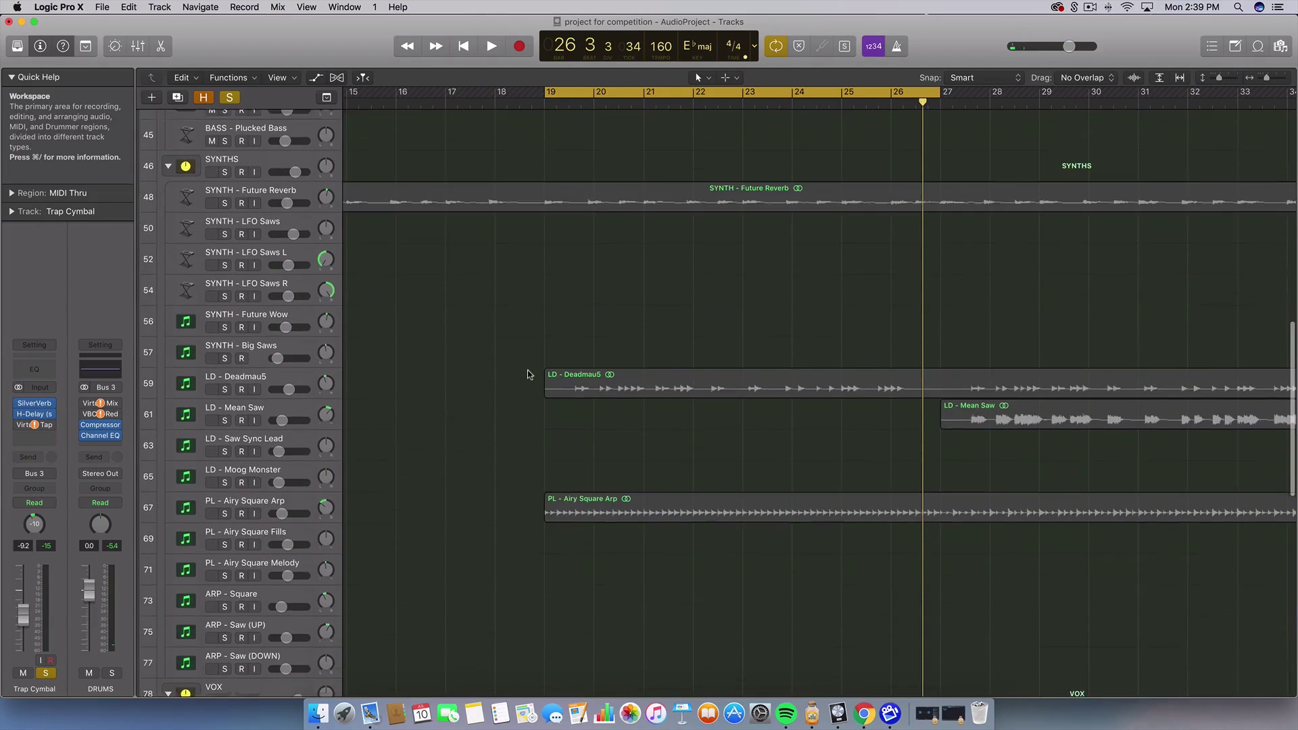
scroll(226, 198, "up", 1)
left_click(225, 197)
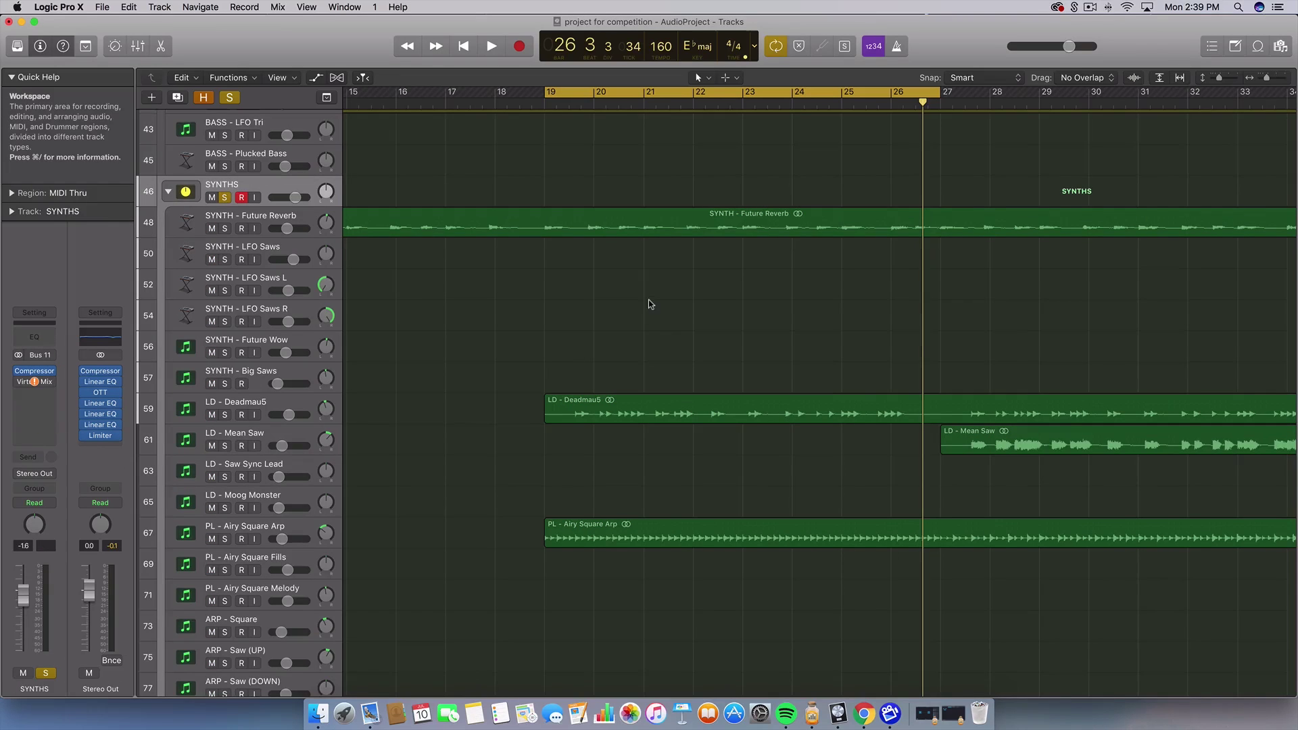
scroll(647, 299, "down", 4)
key("space")
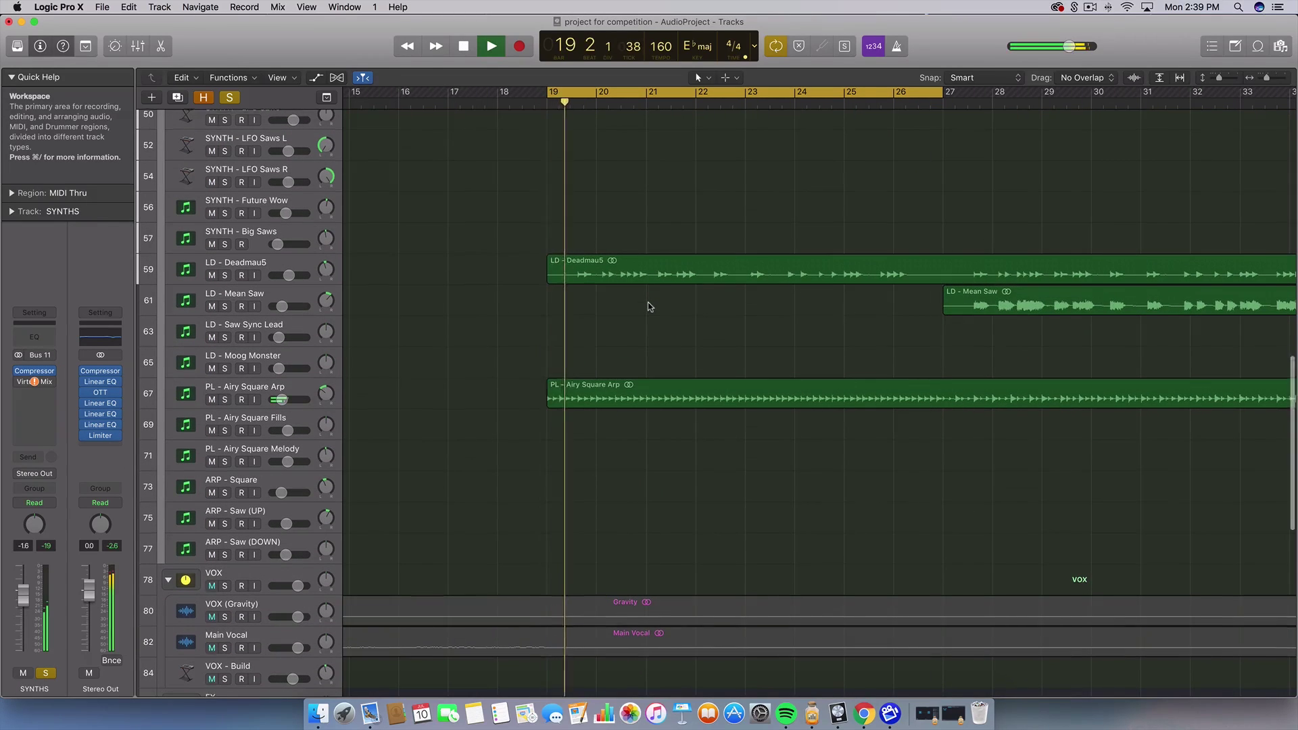
Step: Look over the synth, vocal and FX tracks while the soloed stacks play, and stop playback around bar 26
scroll(647, 303, "down", 8)
scroll(647, 305, "down", 8)
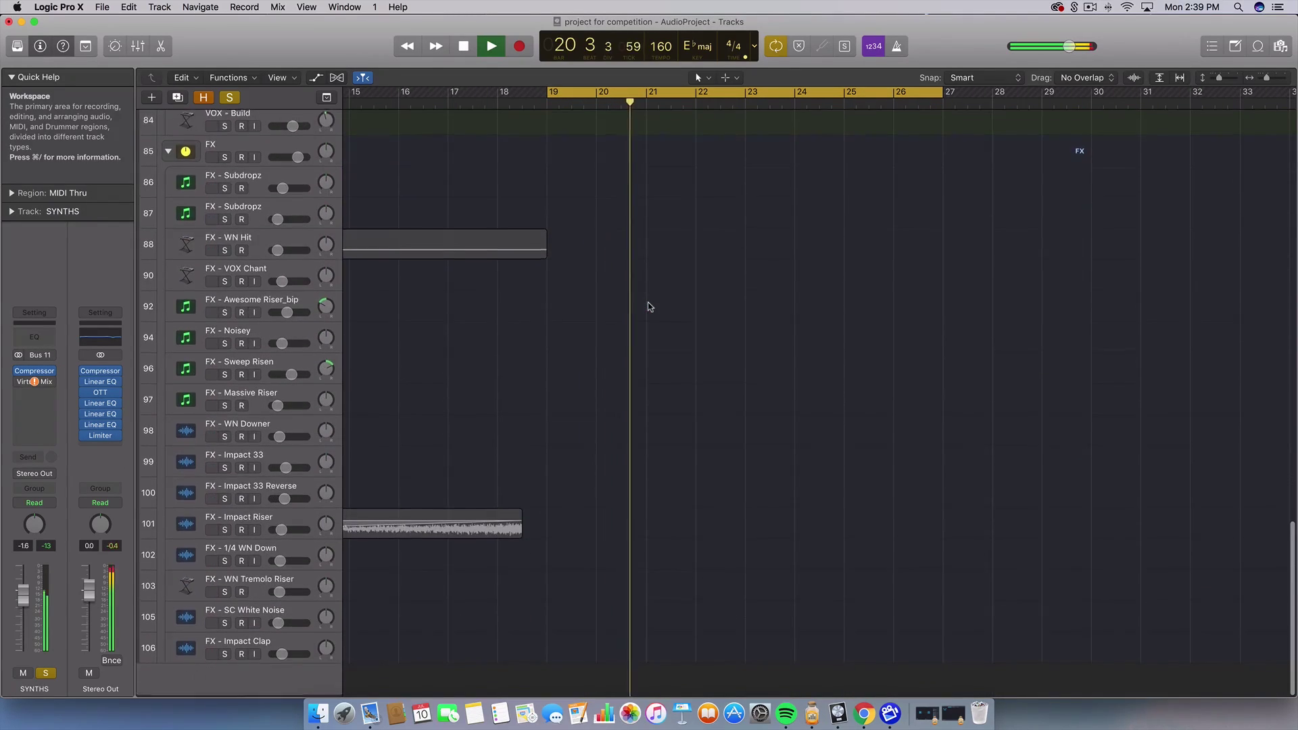
scroll(649, 307, "up", 10)
scroll(647, 307, "up", 10)
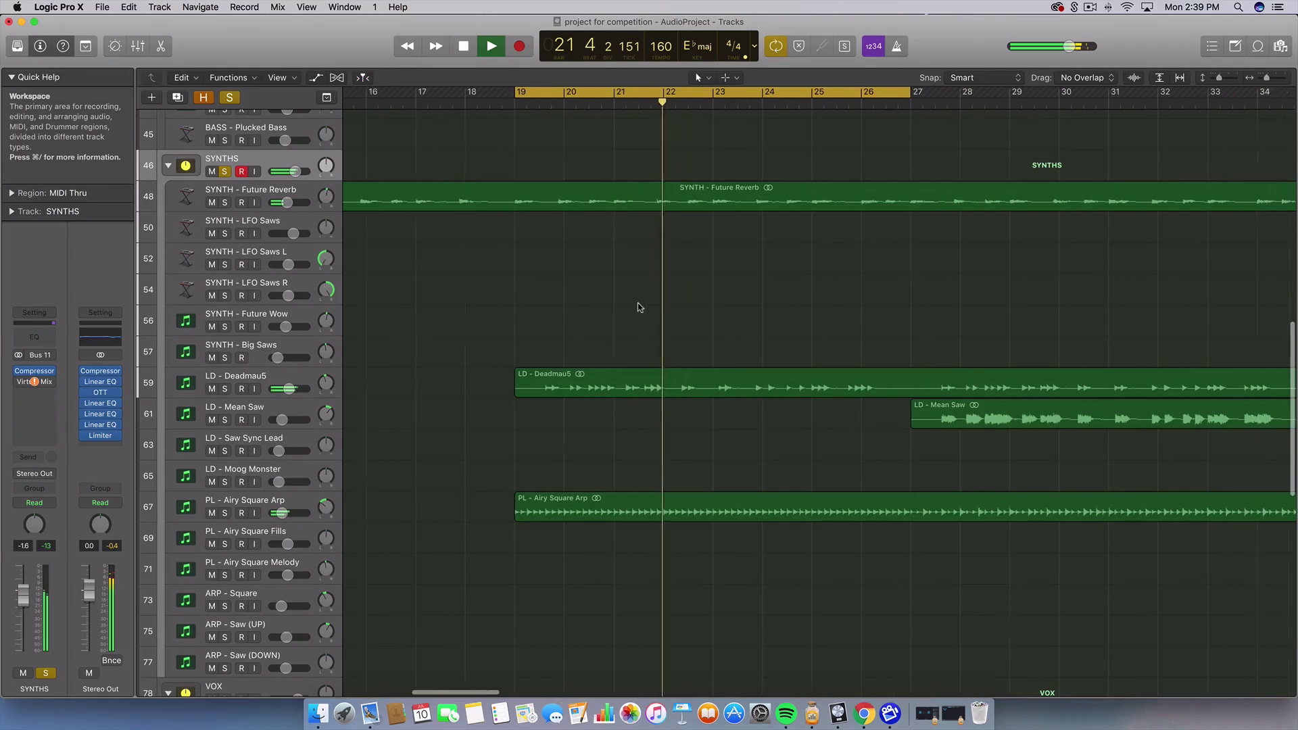
scroll(639, 307, "down", 8)
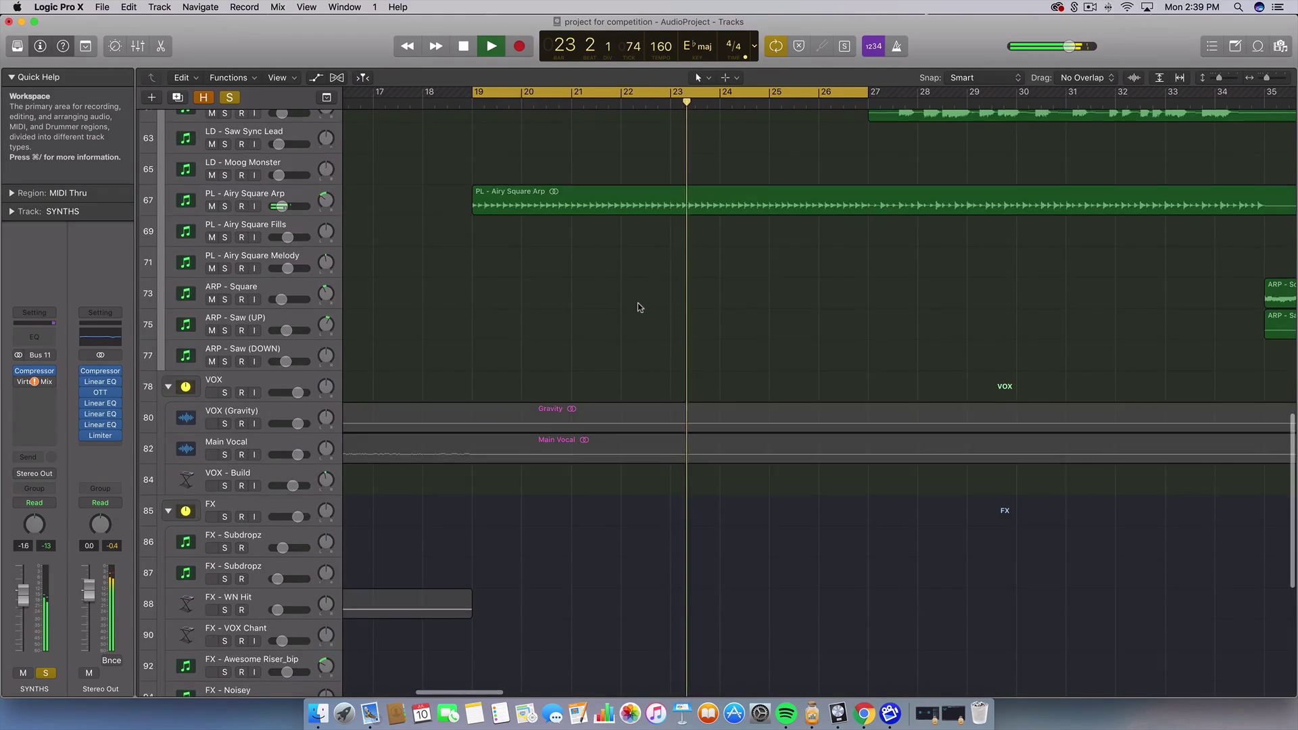
scroll(638, 307, "up", 4)
scroll(639, 308, "up", 2)
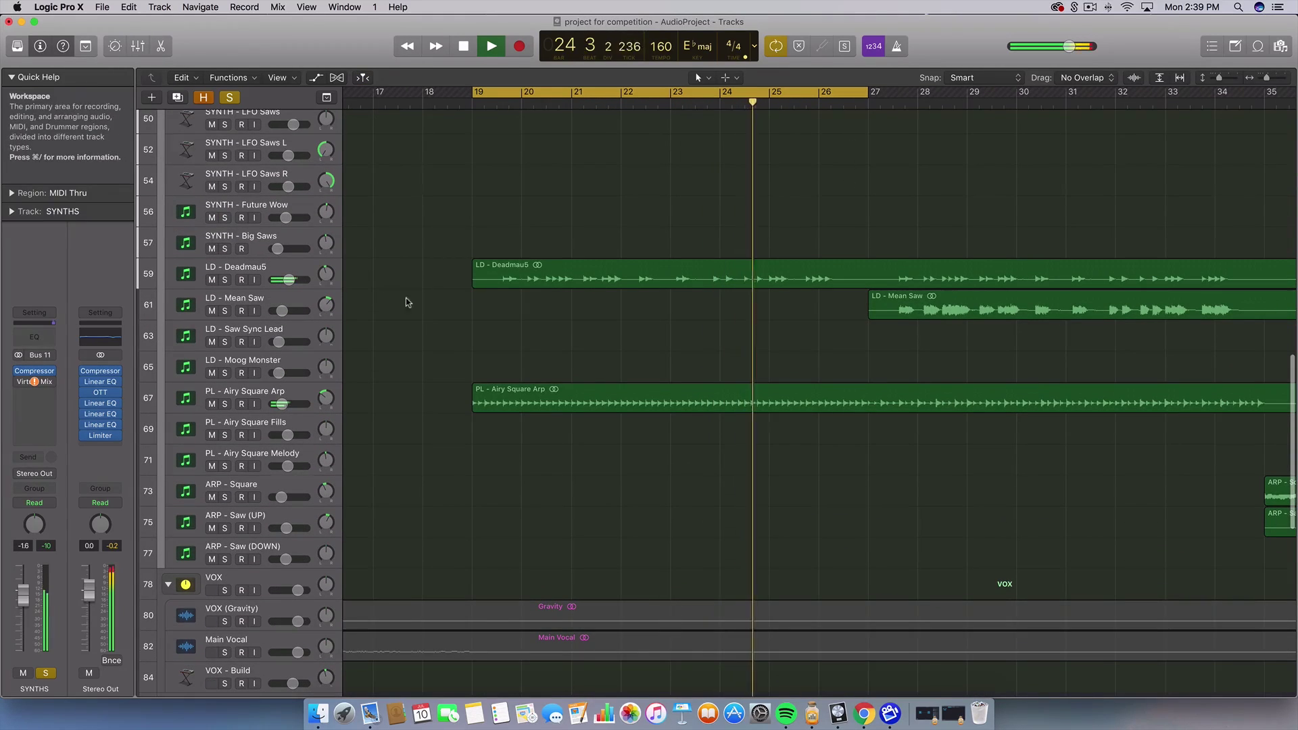
scroll(298, 317, "up", 10)
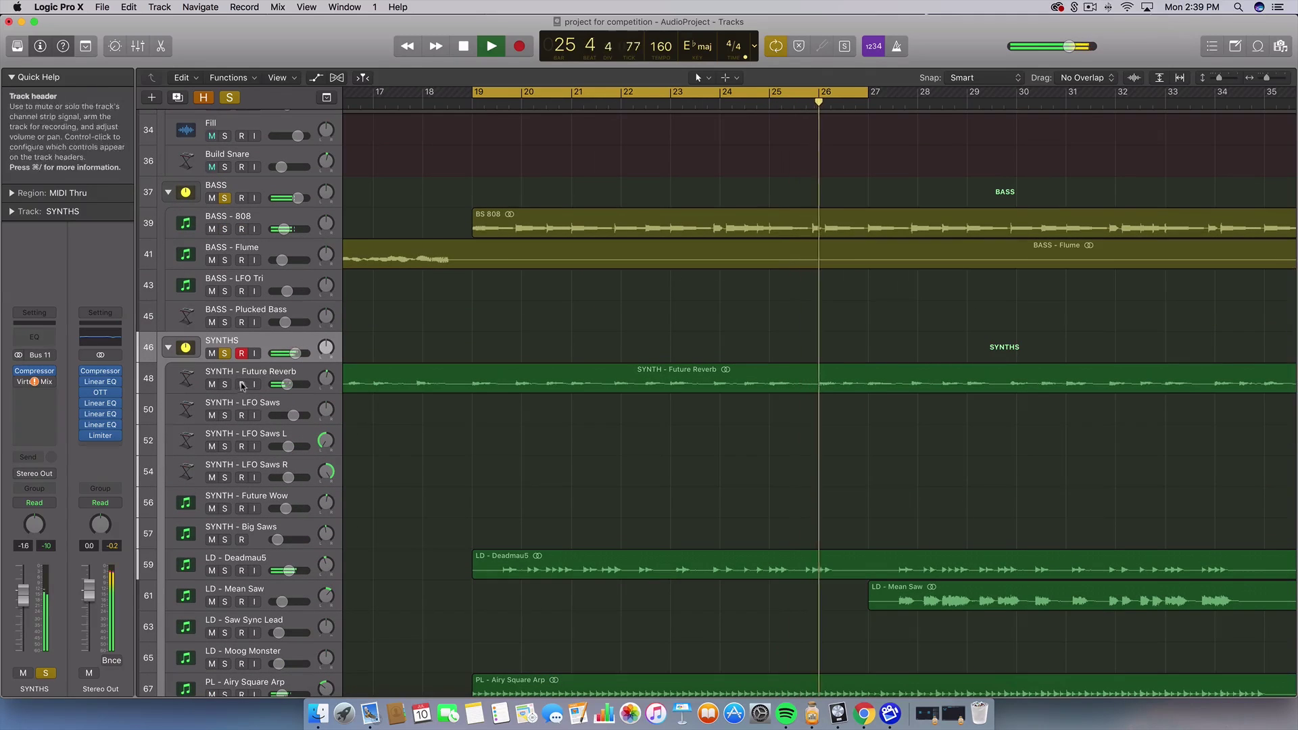
key("space")
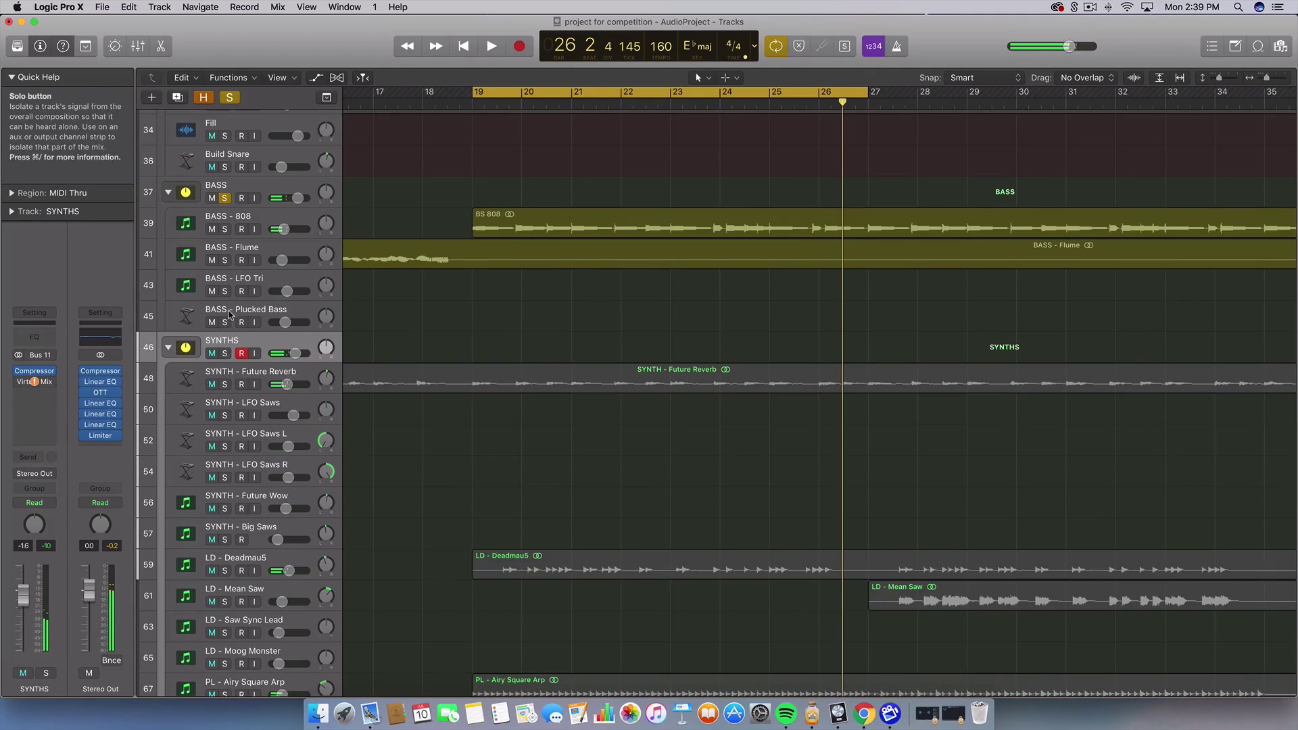
Step: Turn off solo on the BASS stack and on the soloed ride, cymbal, snare and kick tracks
scroll(223, 311, "up", 13)
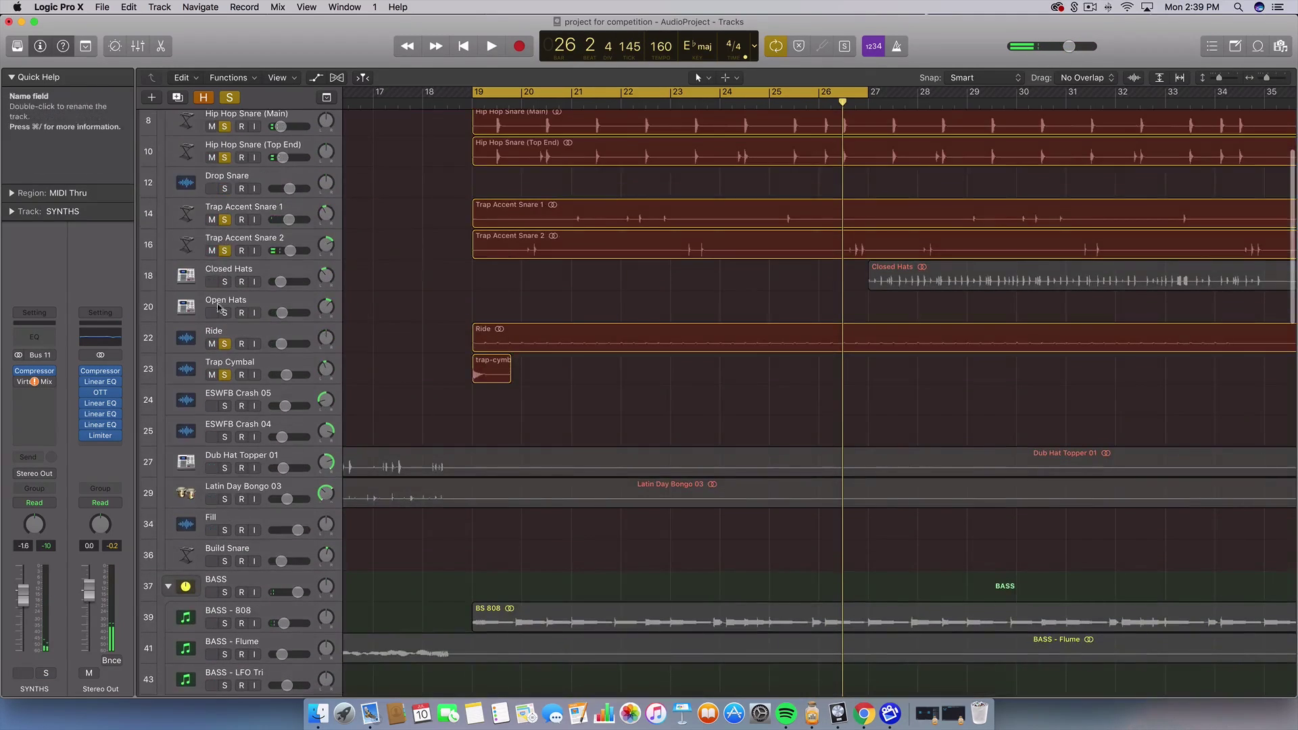
left_click(224, 343)
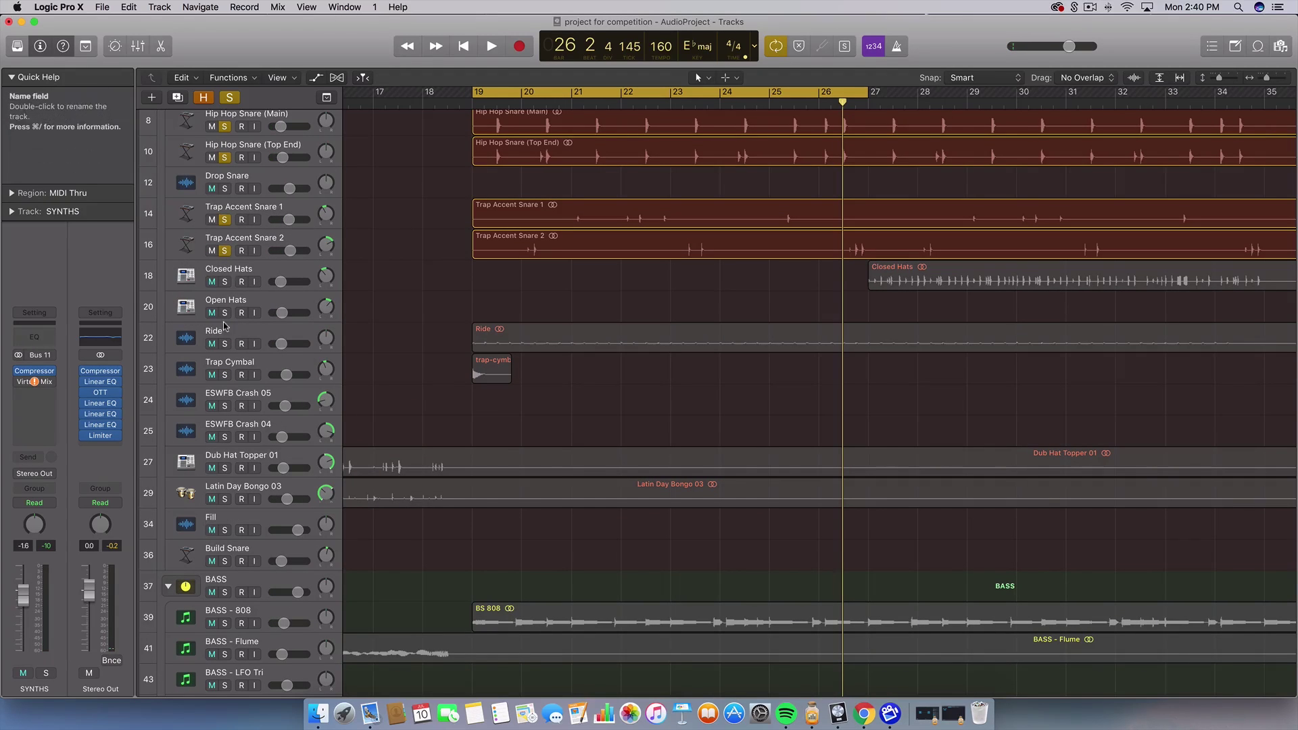
left_click(225, 251)
left_click(225, 220)
scroll(227, 294, "up", 4)
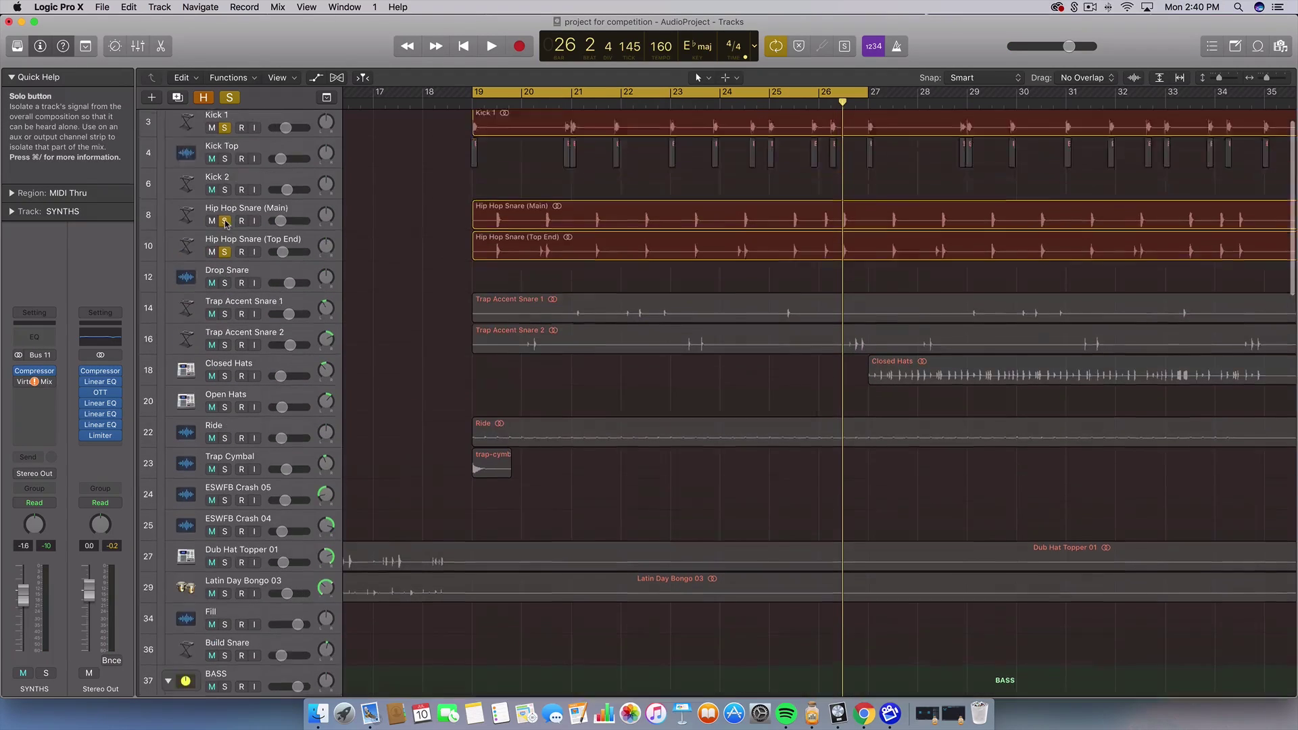
left_click(225, 288)
left_click(225, 256)
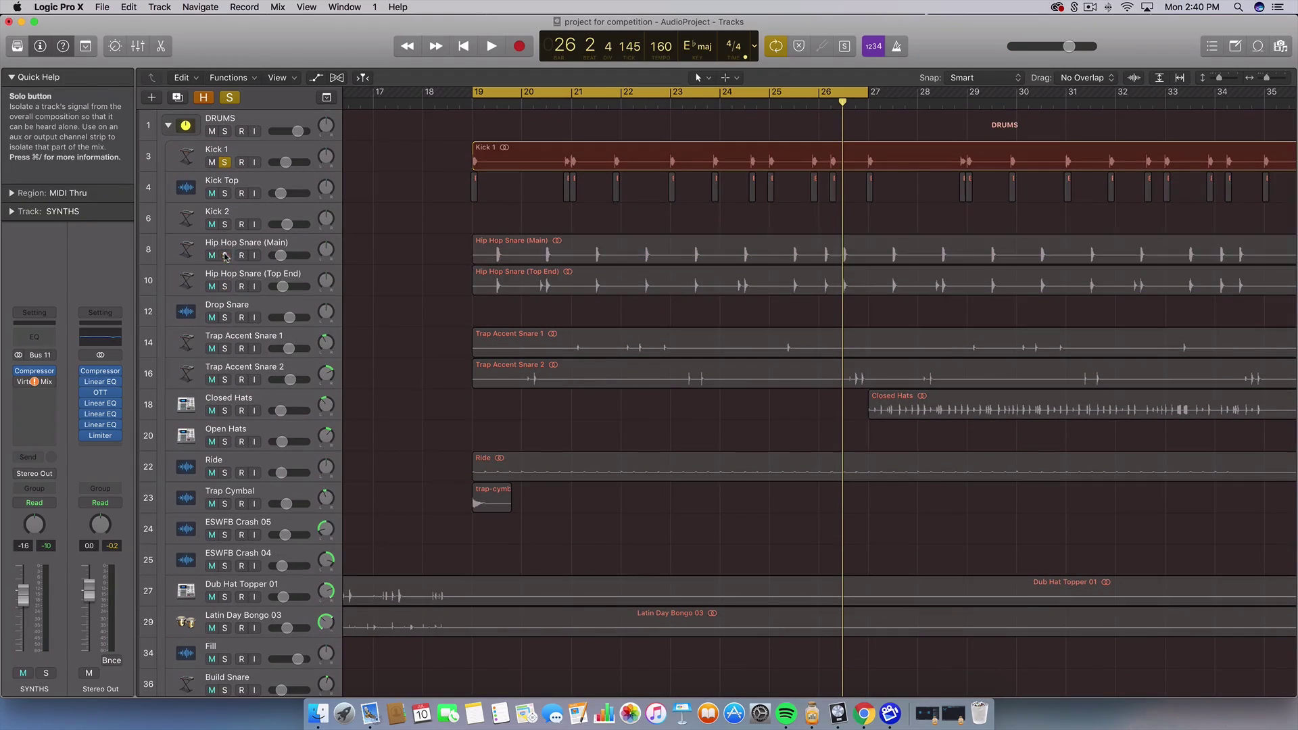
left_click(225, 162)
Step: Solo the SYNTH - Future Reverb track and play it on its own from bar 19 to about bar 21
scroll(545, 299, "down", 15)
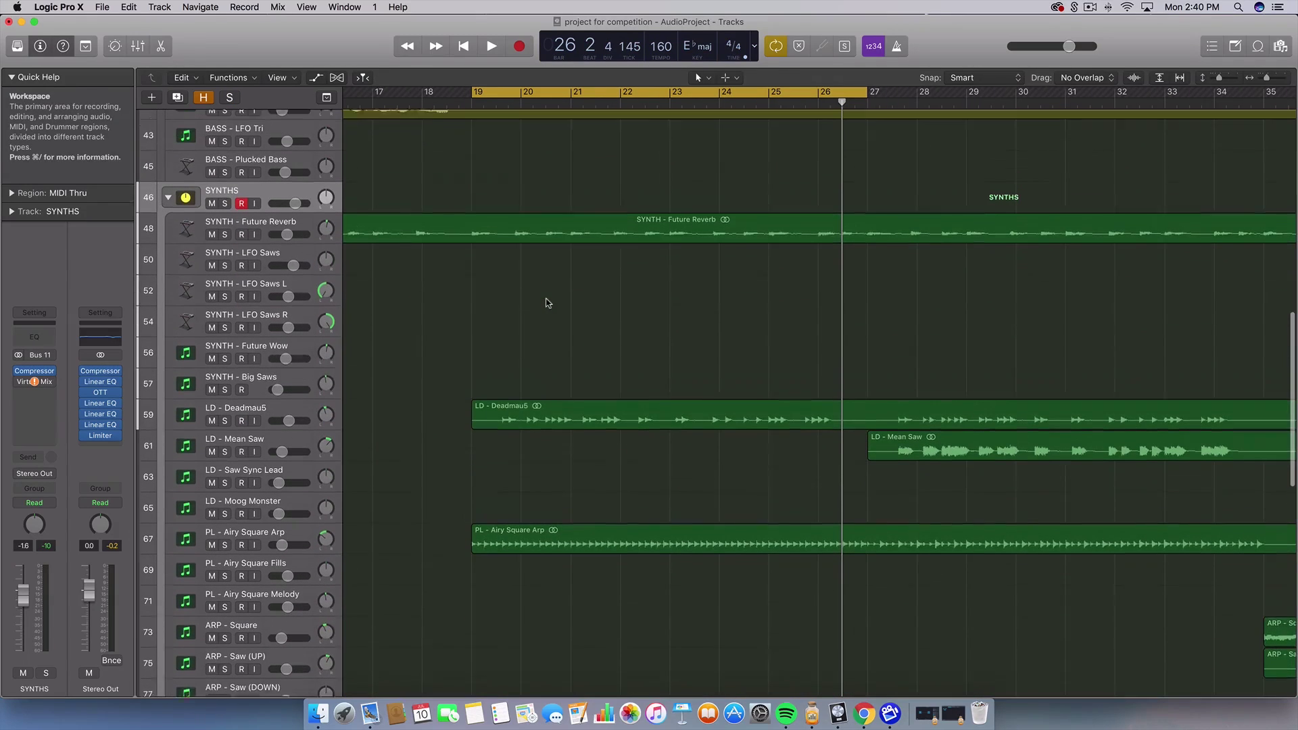
scroll(547, 302, "up", 1)
left_click(224, 242)
left_click(261, 230)
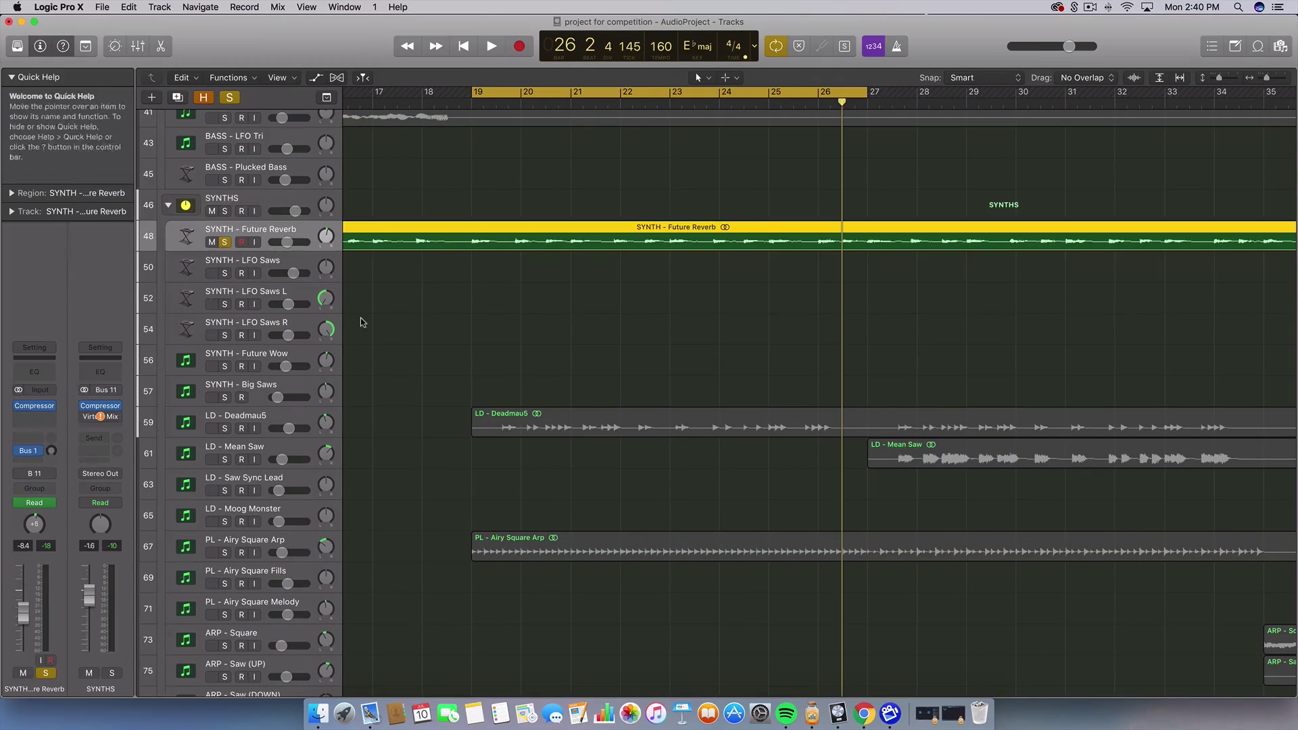
key("space")
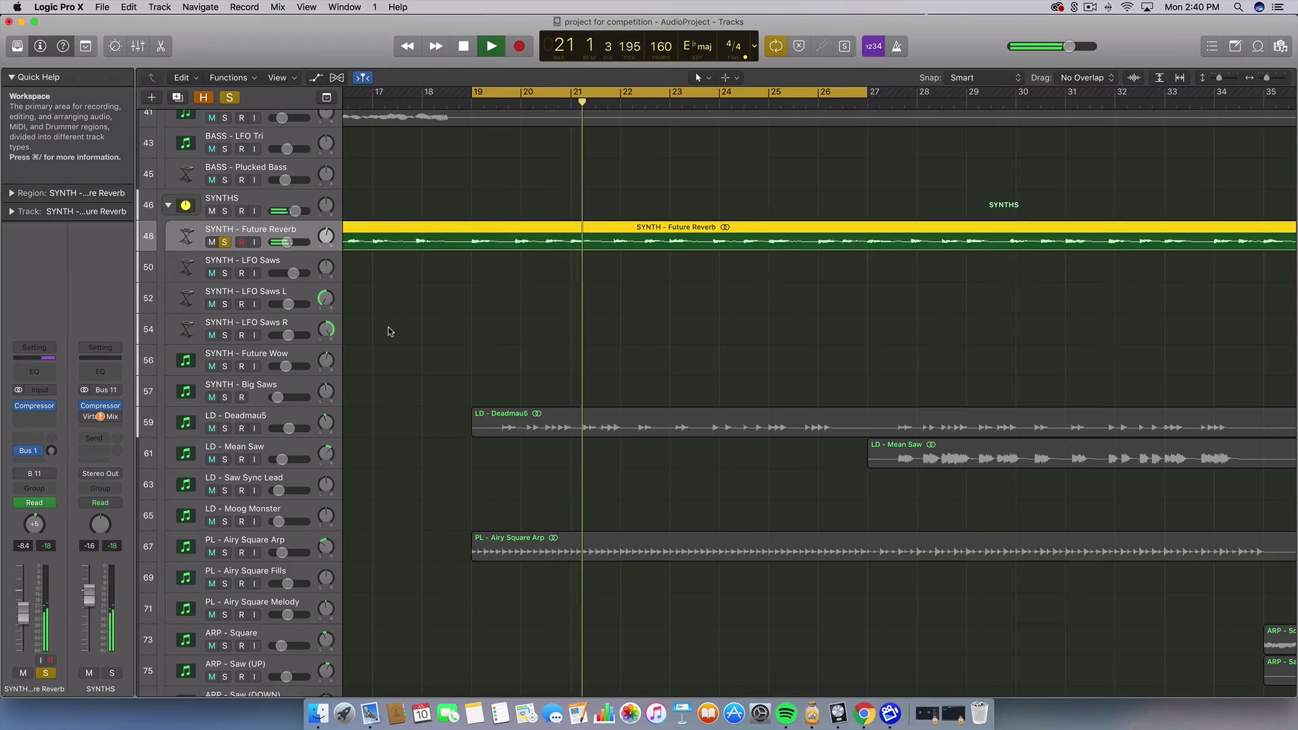
key("space")
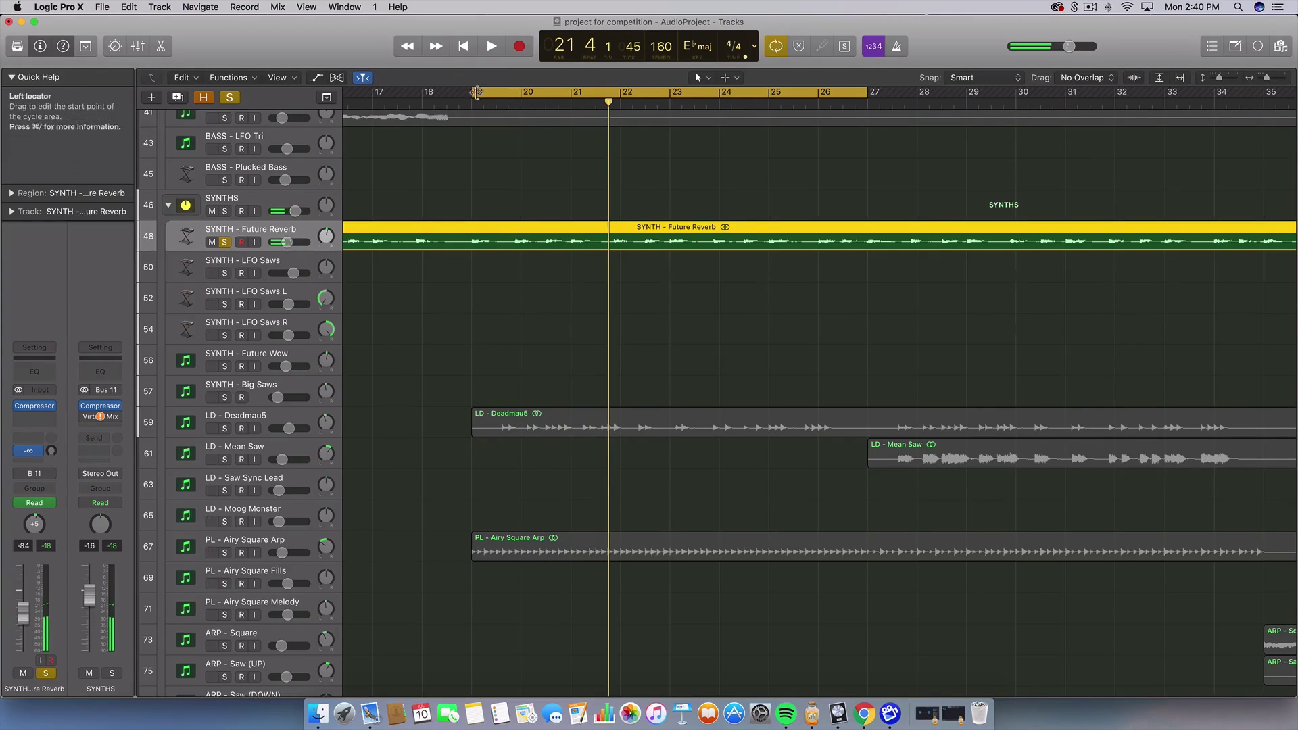
Step: Narrow the cycle to a short range around beats 3 and 4 of bar 19, and play it with taller tracks
left_click_drag(492, 94, 513, 97)
scroll(514, 96, "up", 5)
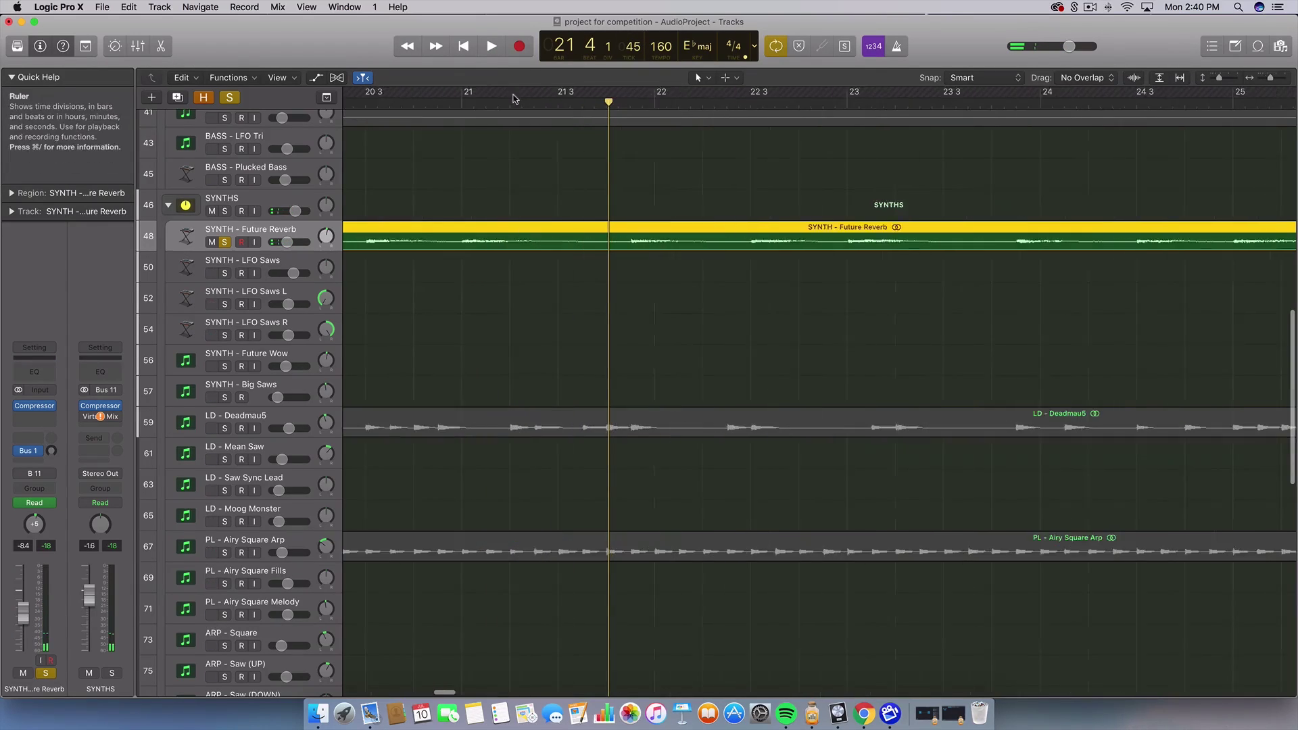
scroll(513, 99, "left", 10)
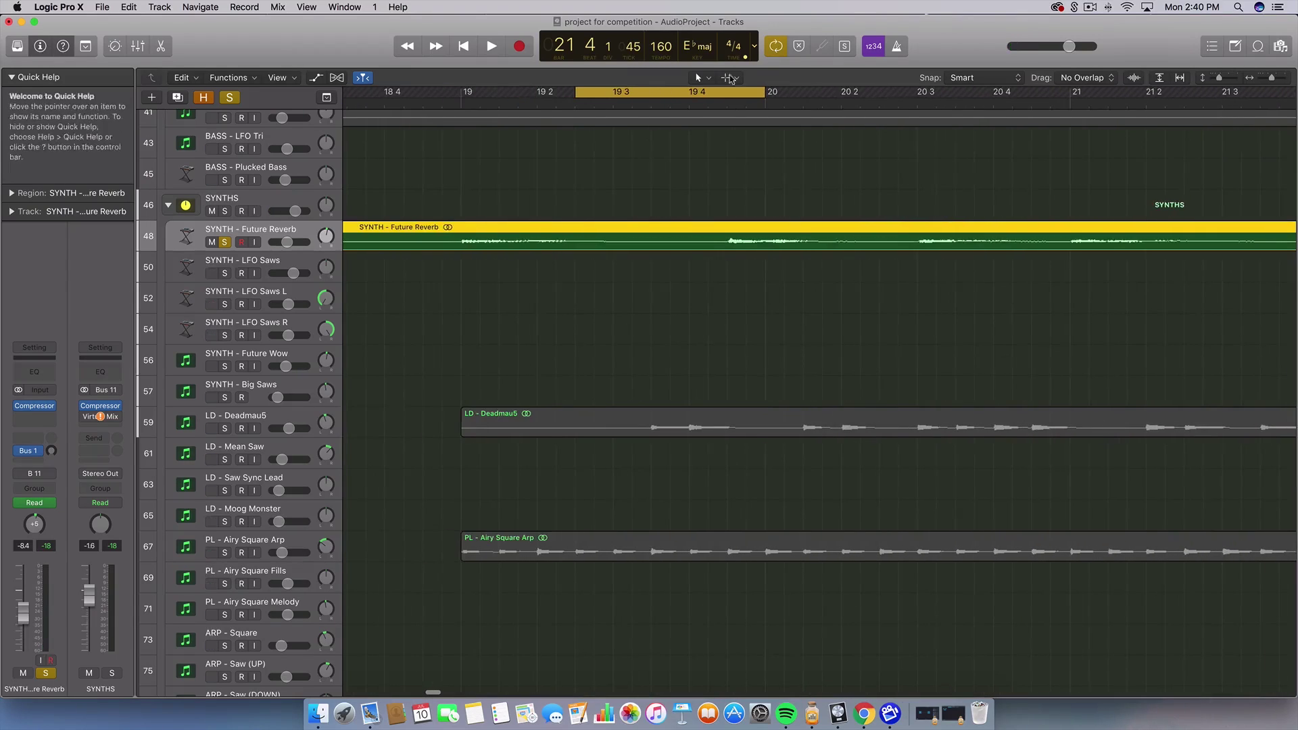
left_click_drag(764, 91, 721, 92)
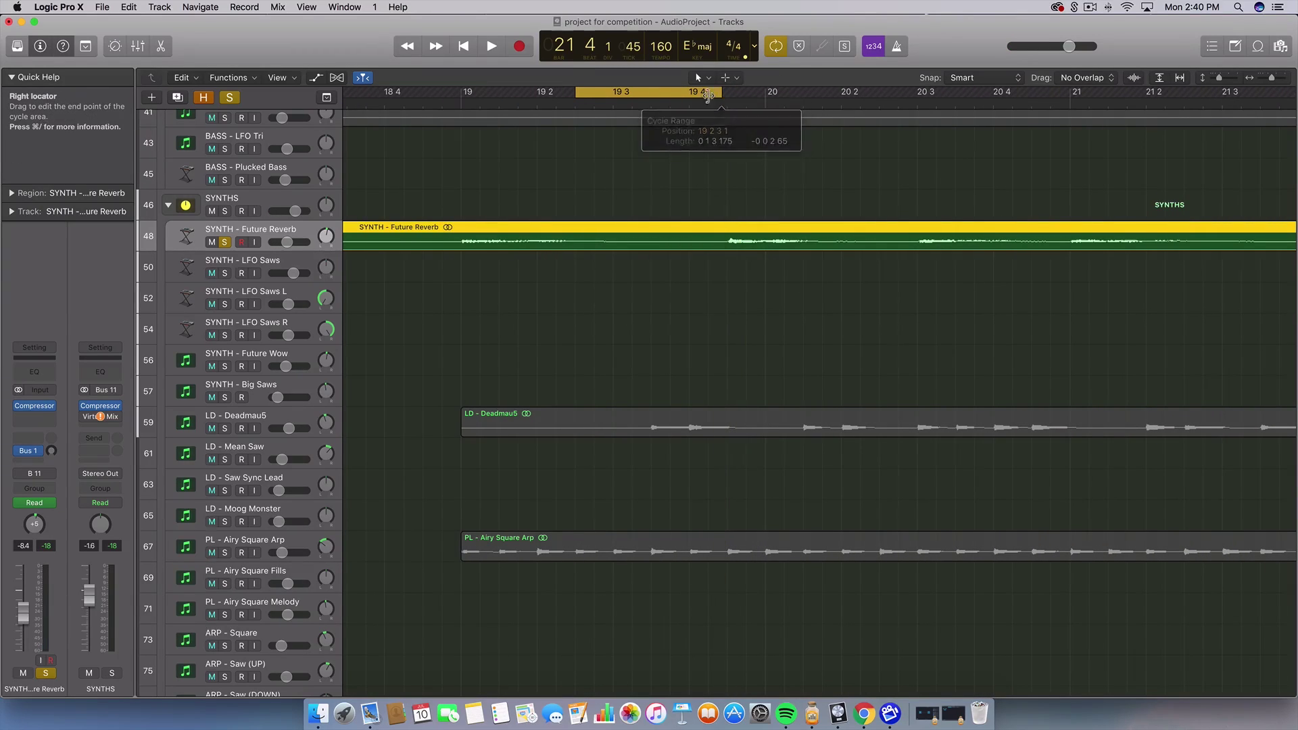
left_click_drag(576, 92, 594, 92)
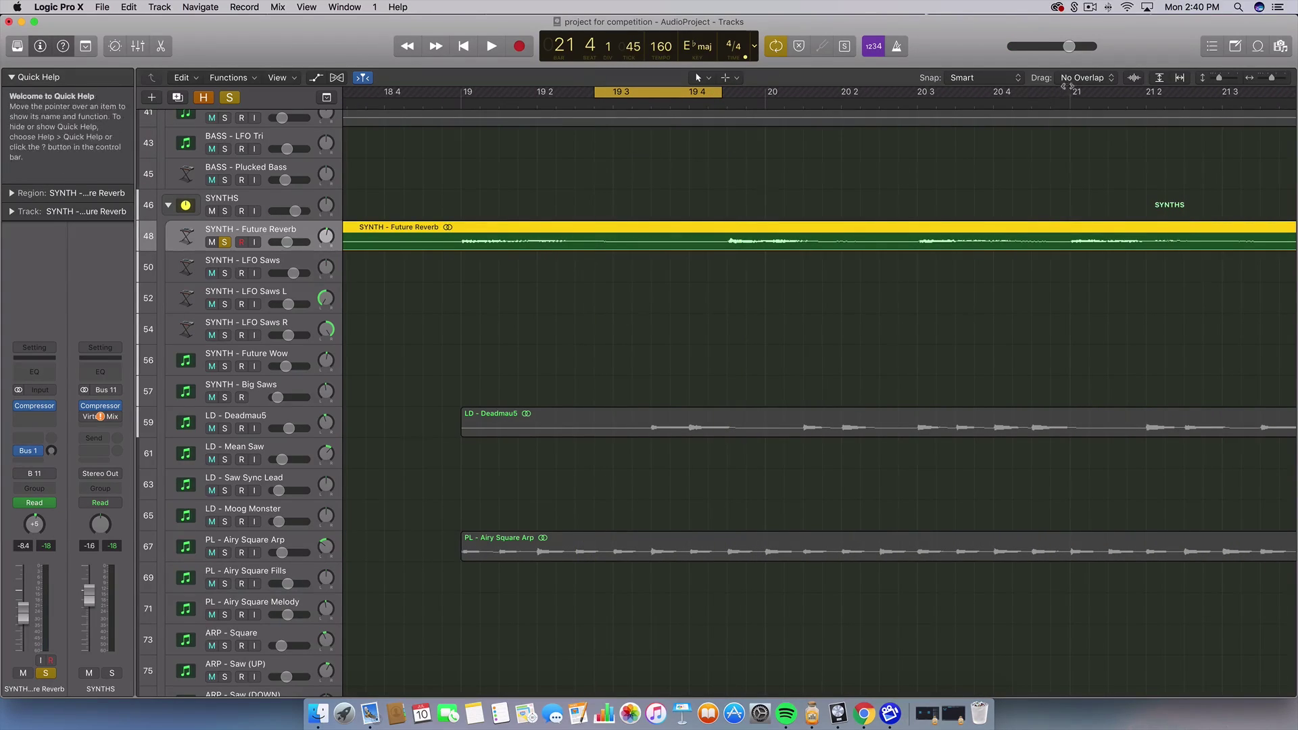
left_click(1221, 78)
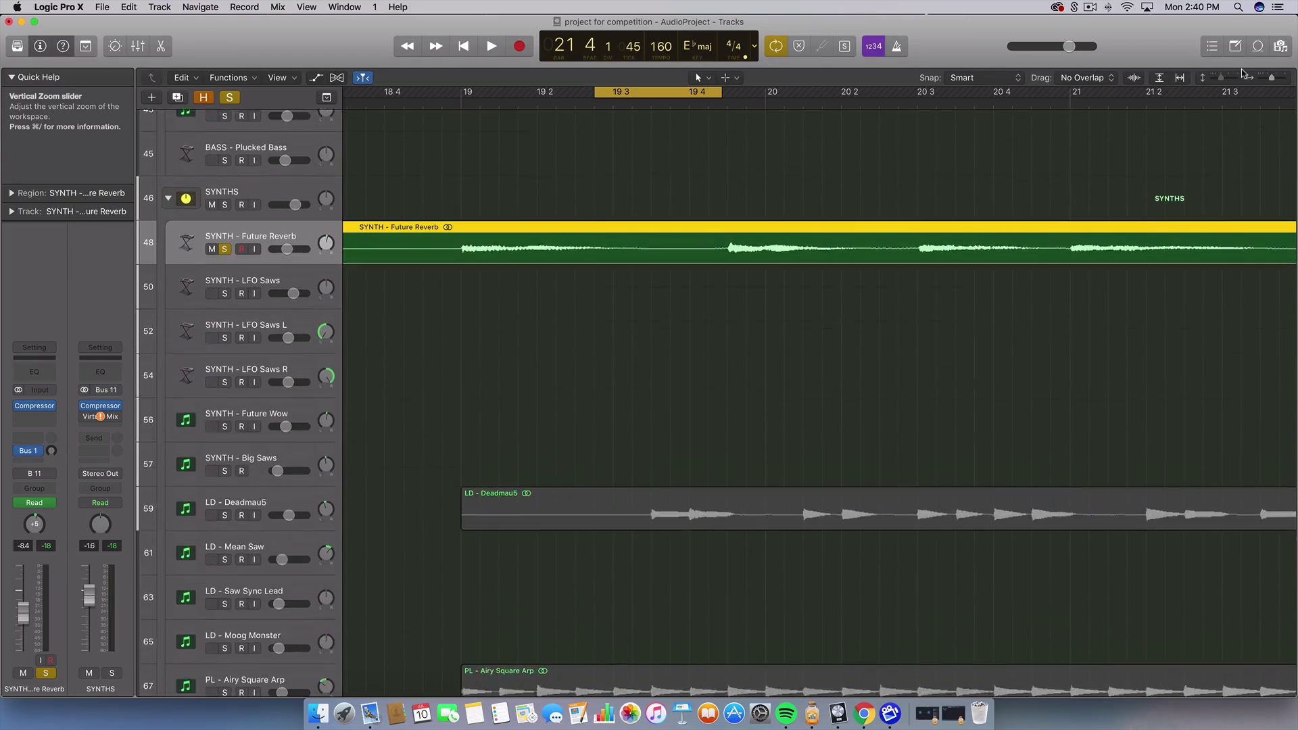
key("space")
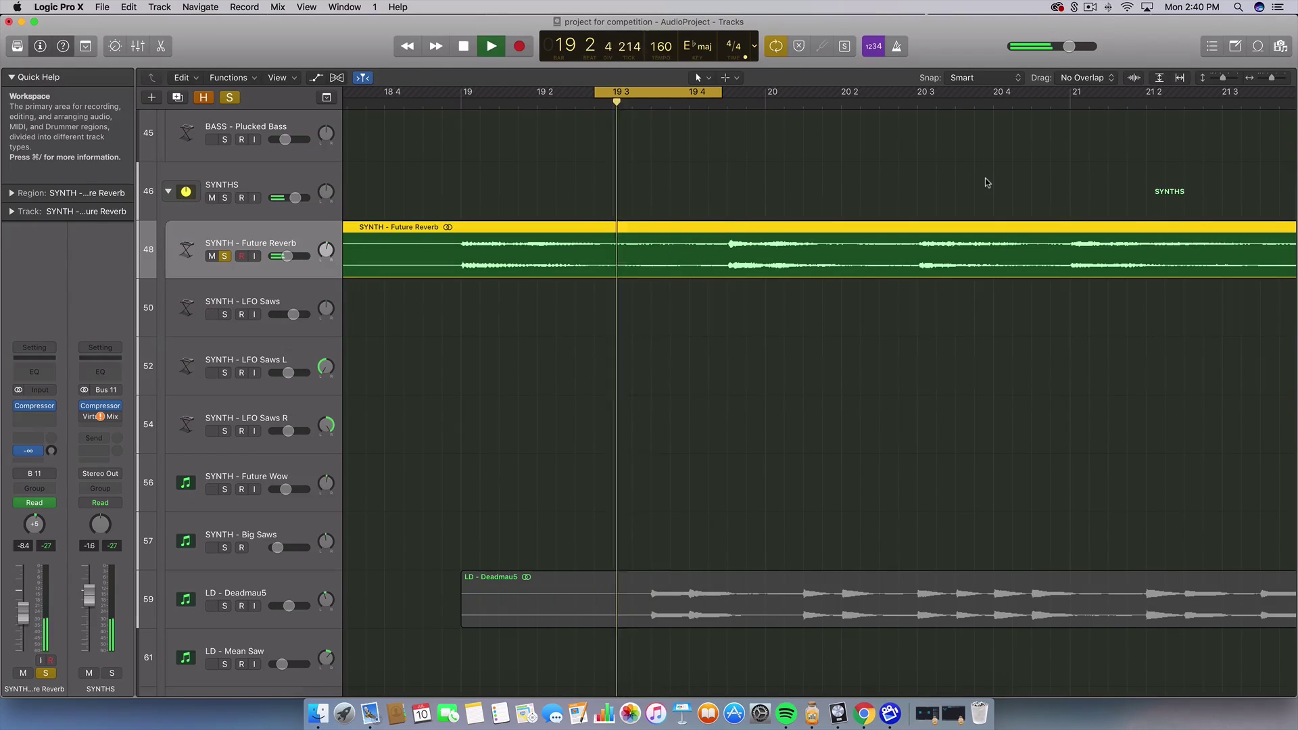
key("space")
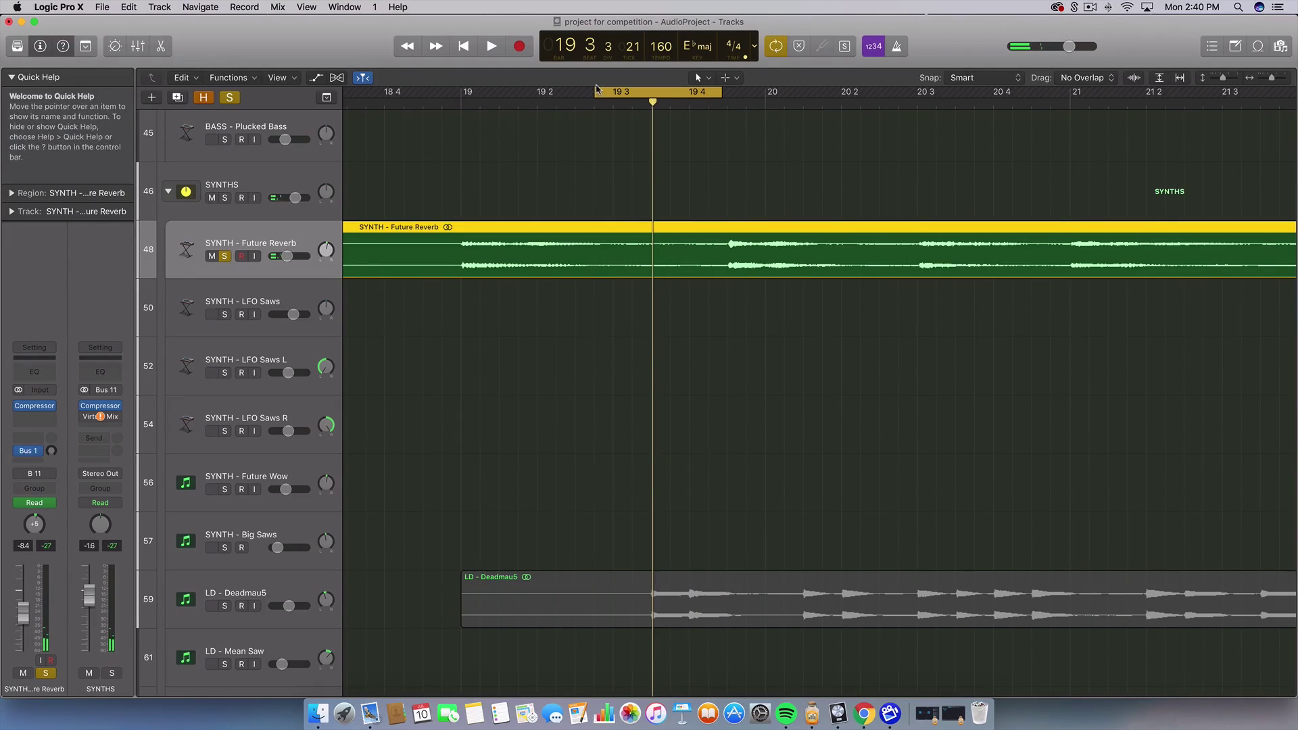
Step: Play the Future Reverb chord from the start of bar 19, and loop a shorter cycle around 19 beat 4
left_click_drag(594, 91, 462, 91)
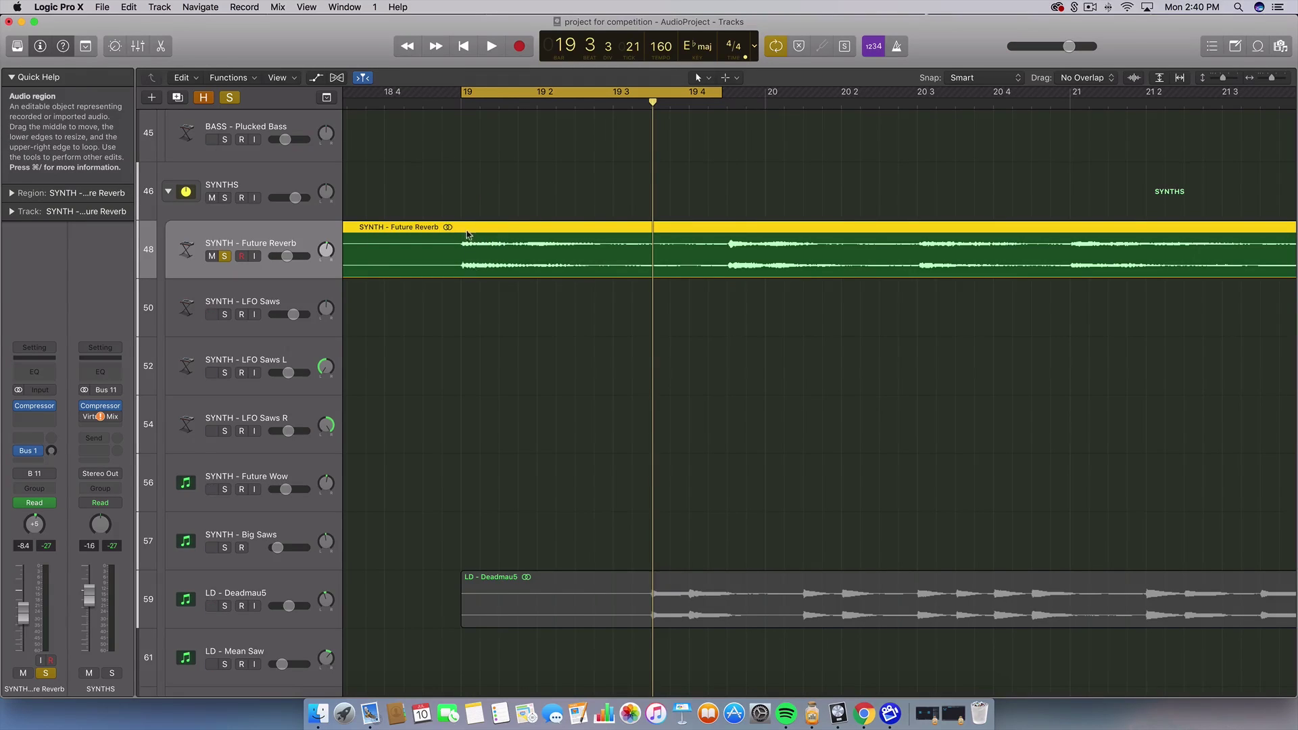
key("space")
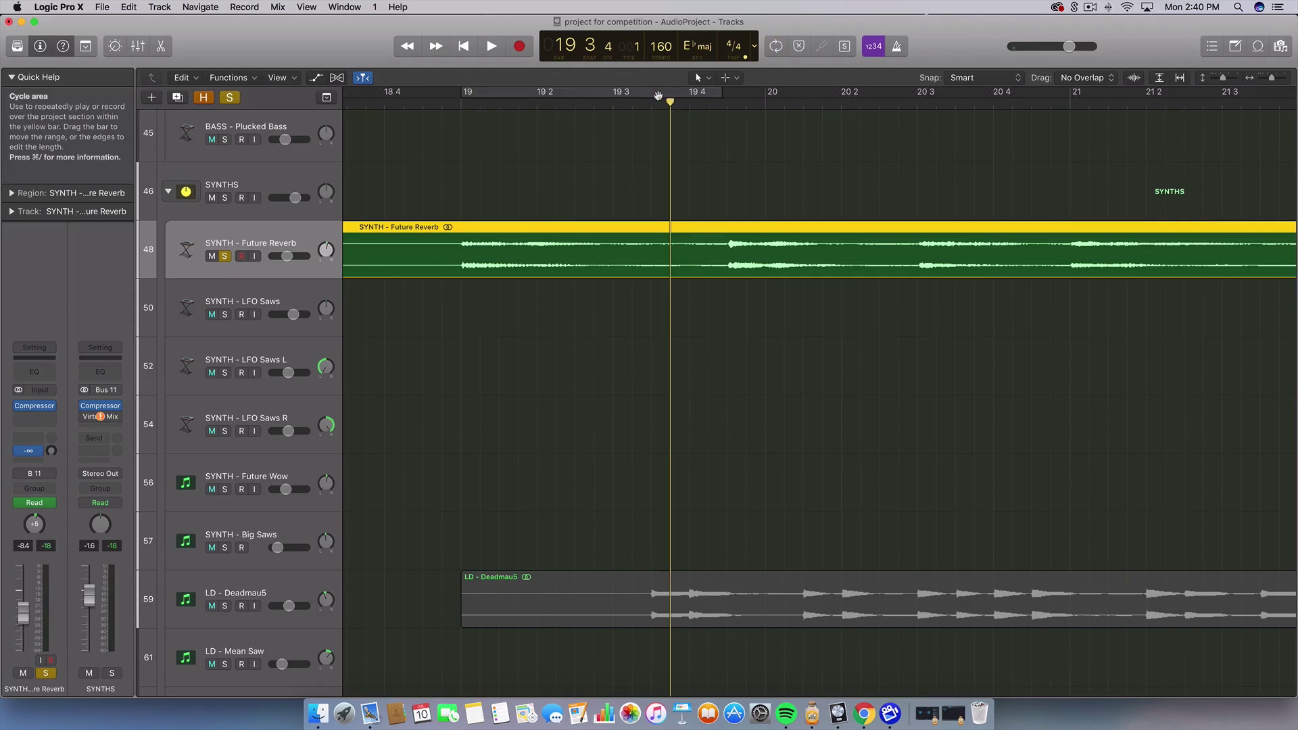
left_click_drag(673, 96, 711, 98)
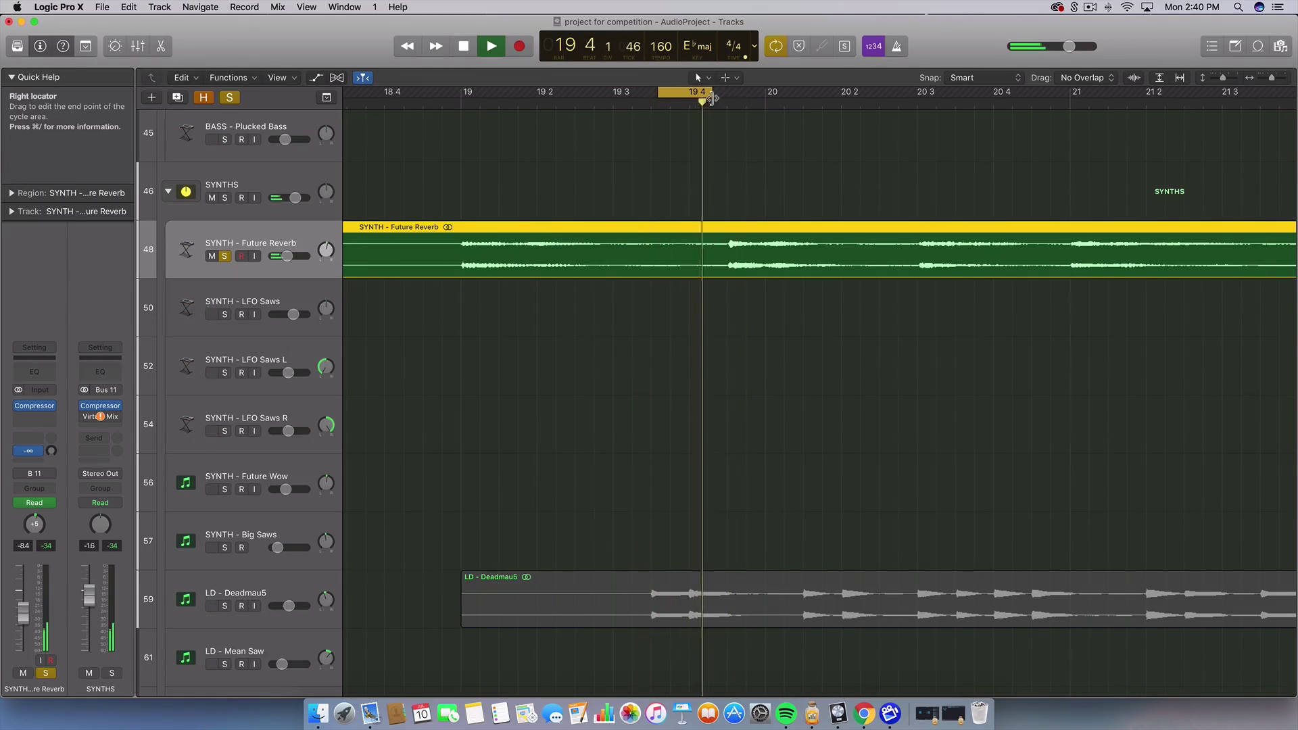
key("space")
Step: Set the cycle range to bars 19 through 31 and play the soloed Future Reverb track to about bar 21
scroll(608, 202, "down", 5)
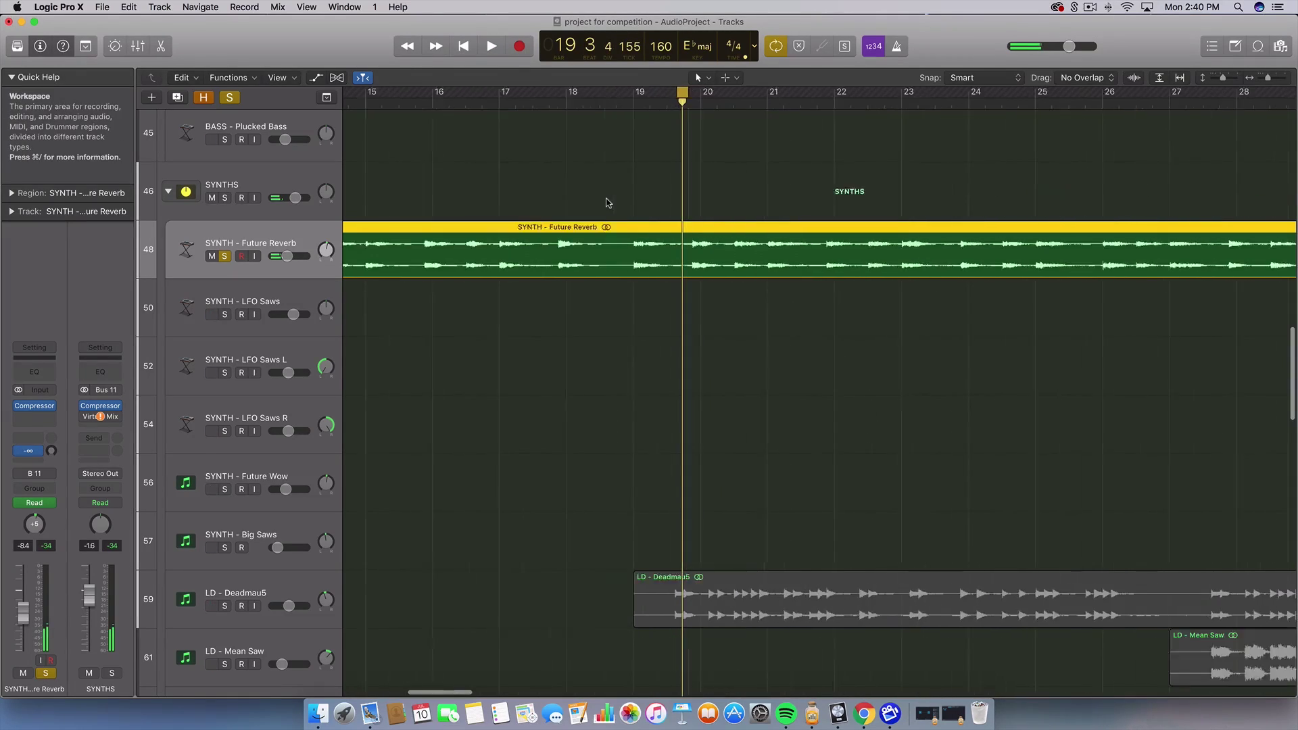
scroll(608, 203, "up", 1)
scroll(608, 203, "down", 3)
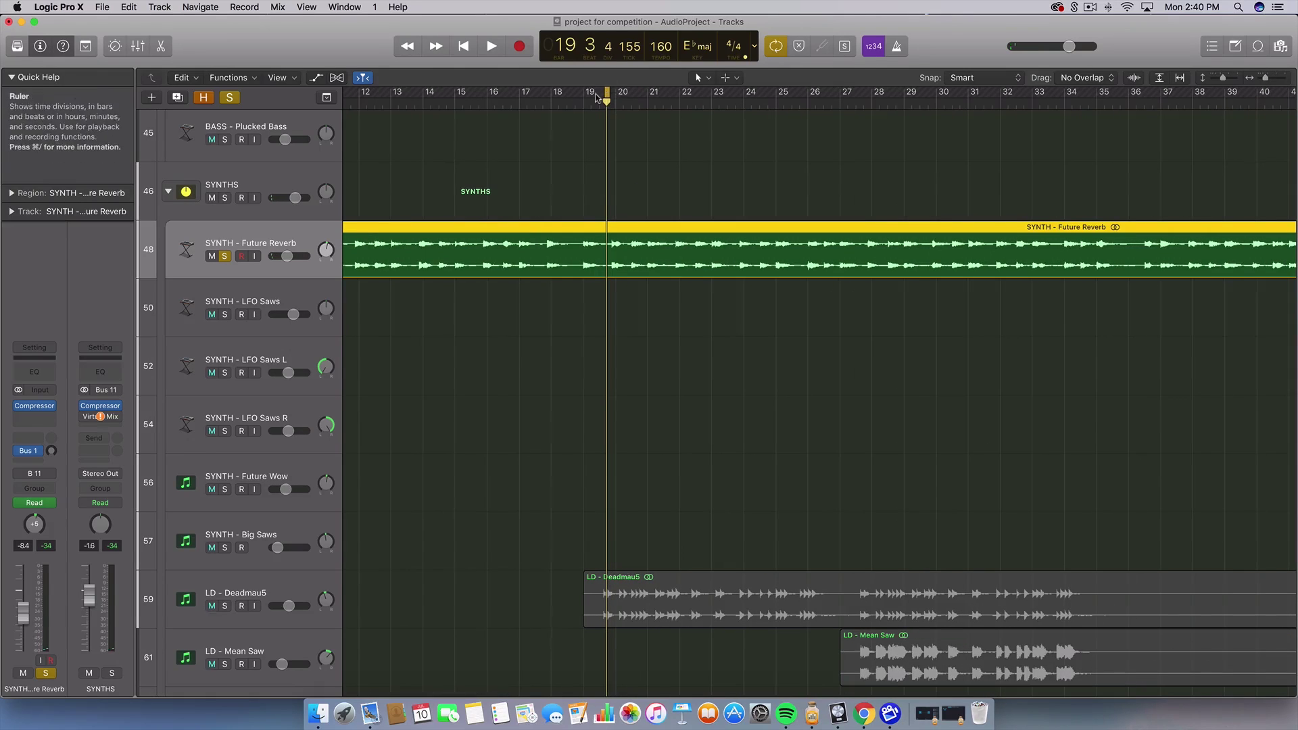
left_click_drag(587, 93, 967, 93)
key("space")
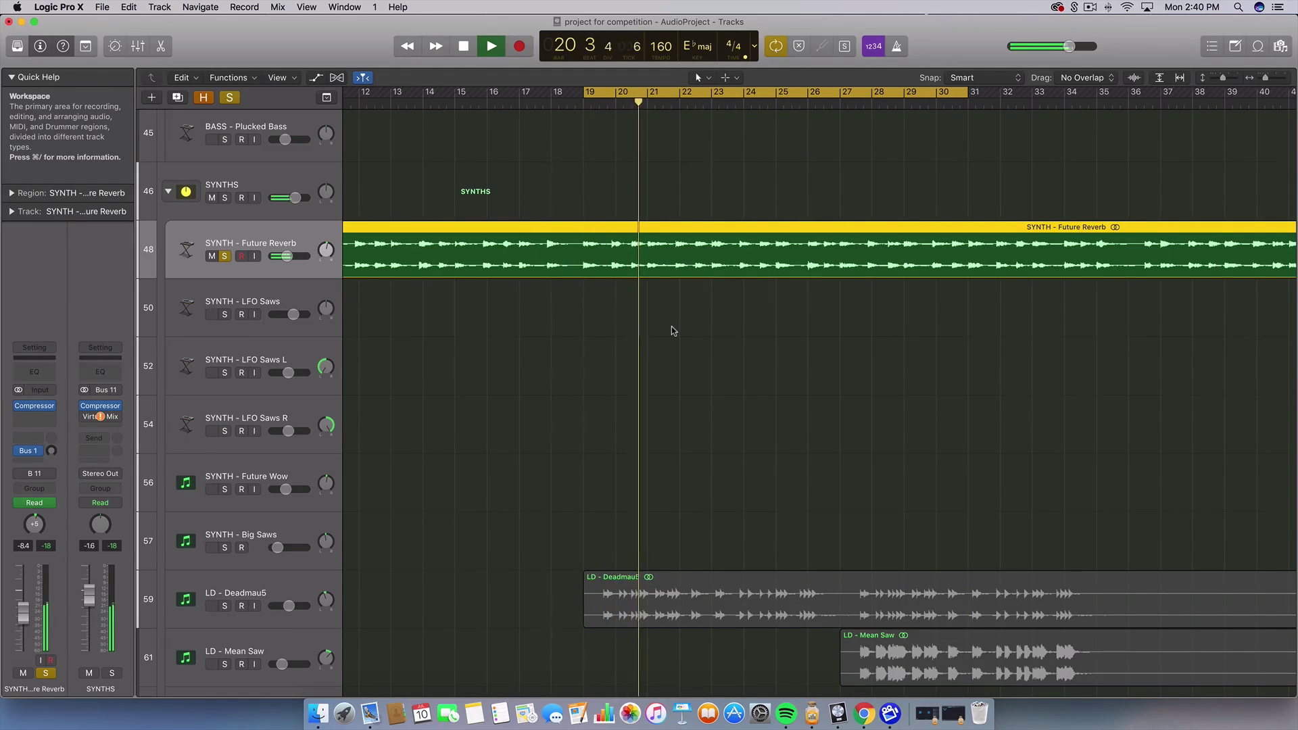
key("space")
Step: Switch the solo from Future Reverb to LD - Deadmau5, play the lead to about bar 25, and clear its solo
left_click(223, 256)
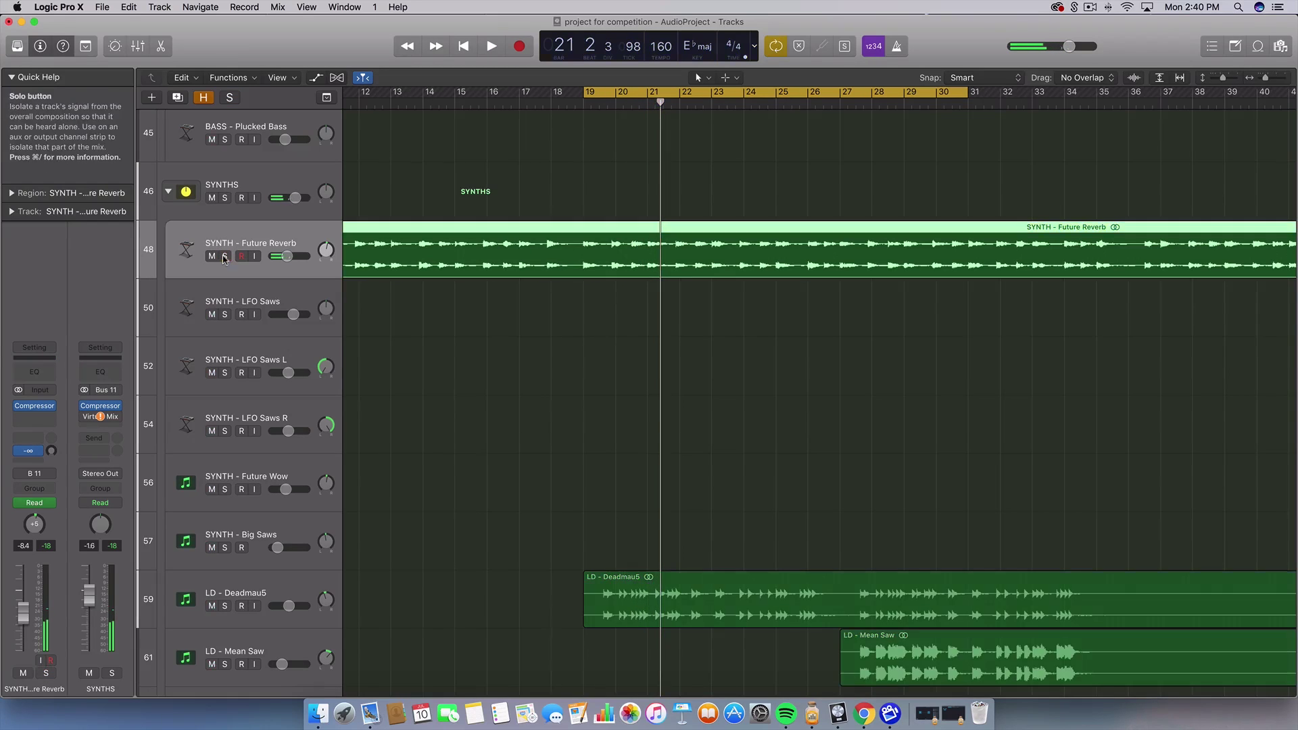
scroll(405, 415, "down", 3)
left_click(226, 447)
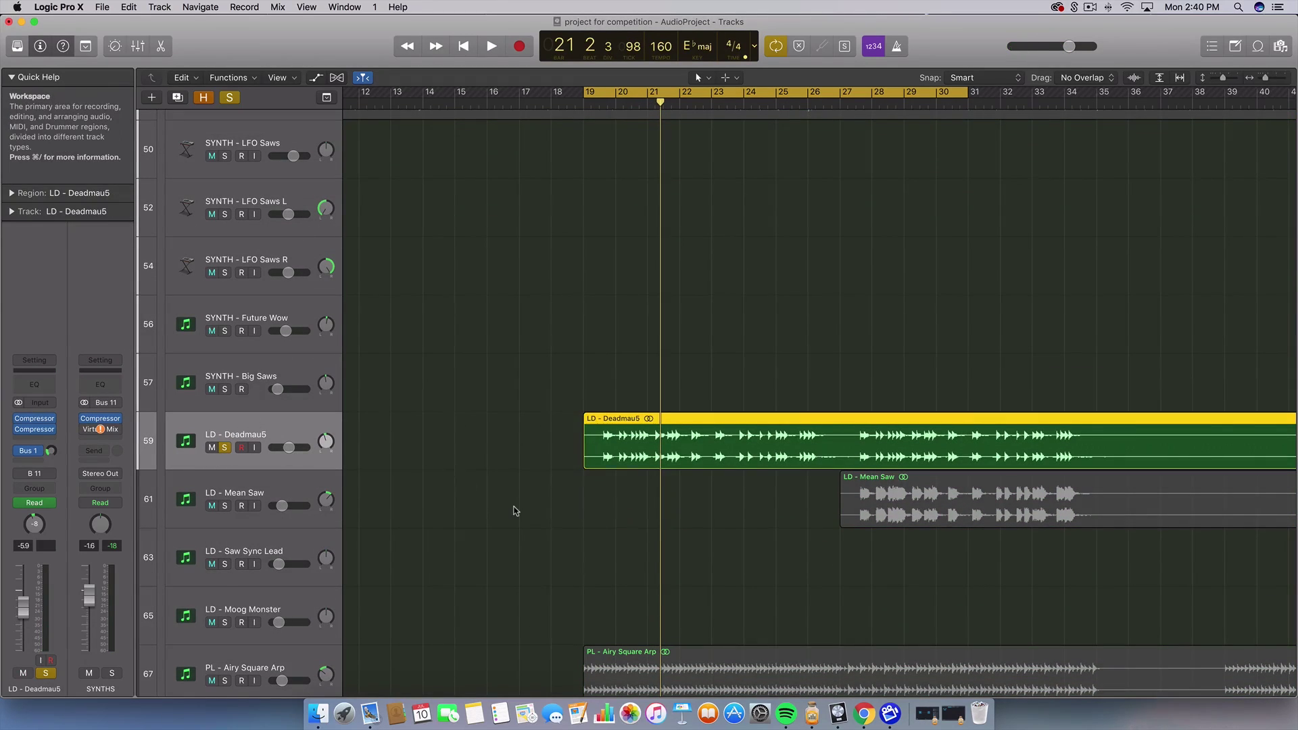
scroll(516, 511, "down", 1)
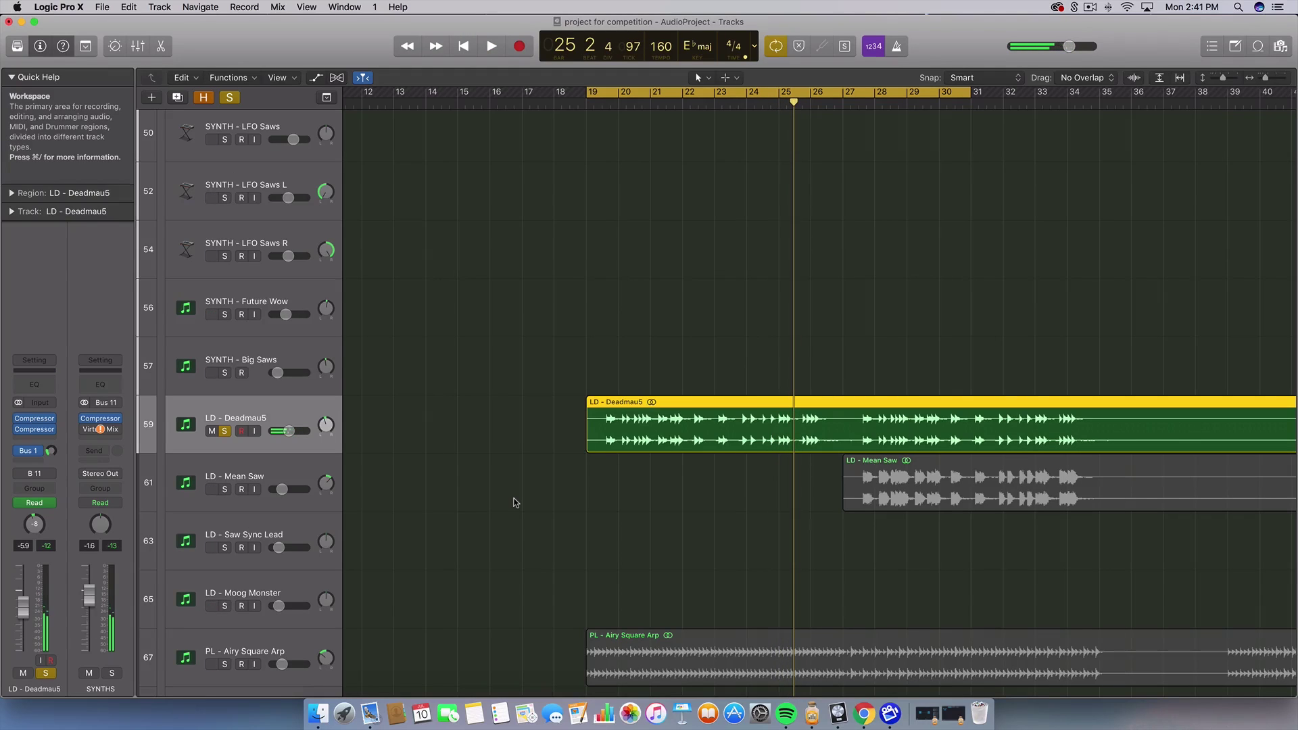
key("ctrl+s")
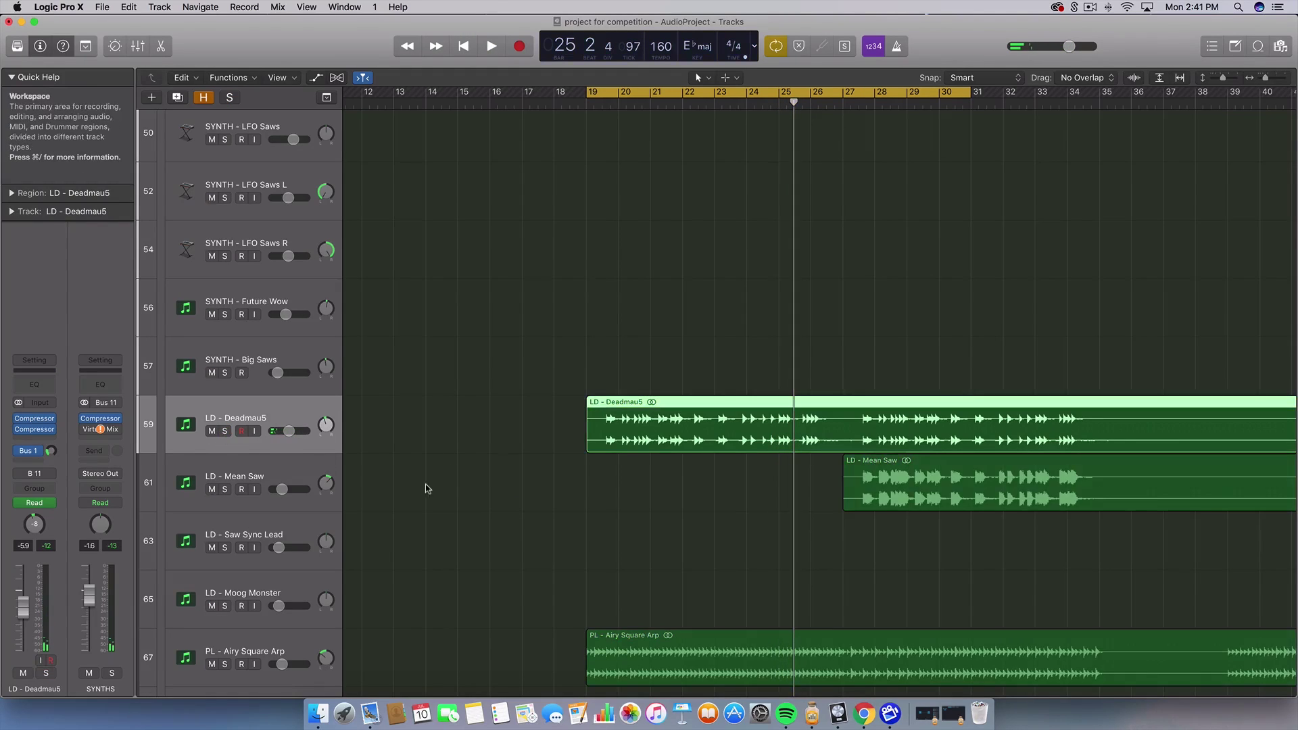
Step: Solo the PL - Airy Square Arp track and play it from bar 19 to about bar 22
scroll(424, 486, "down", 3)
left_click(424, 487)
key("ctrl+s")
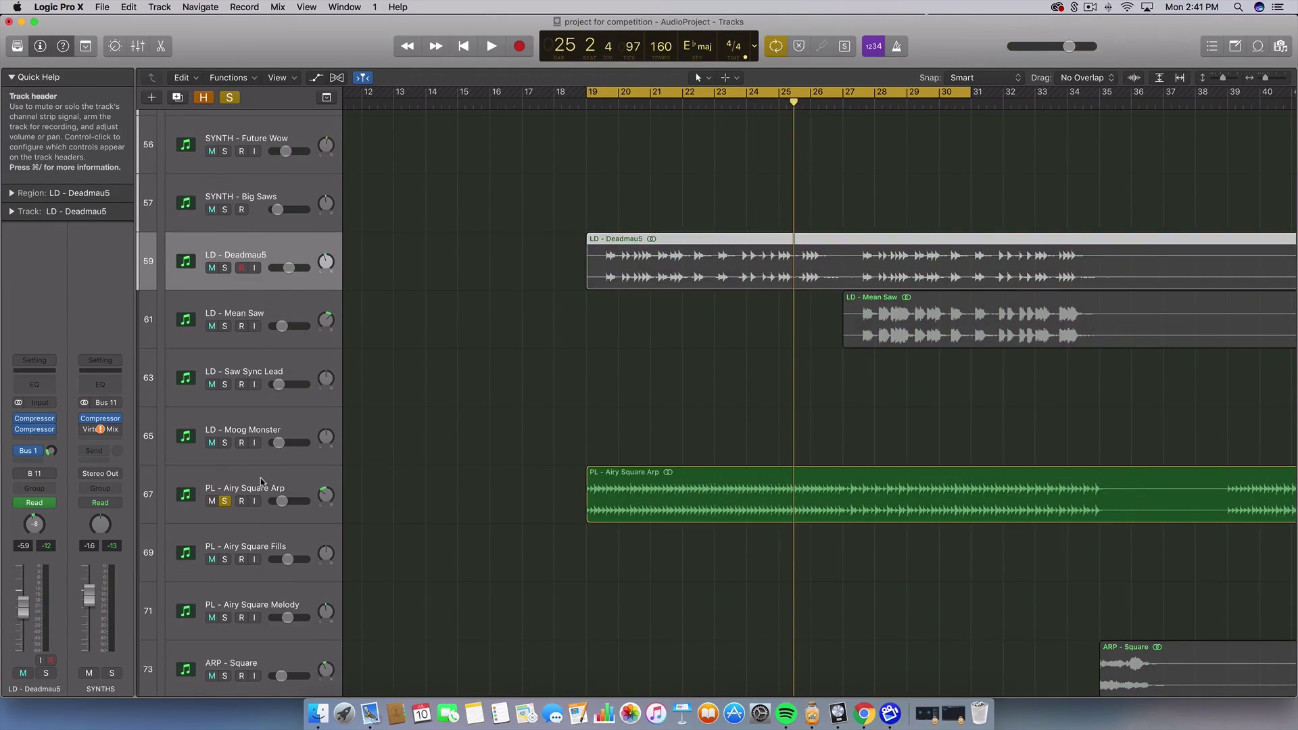
left_click(805, 574)
key("space")
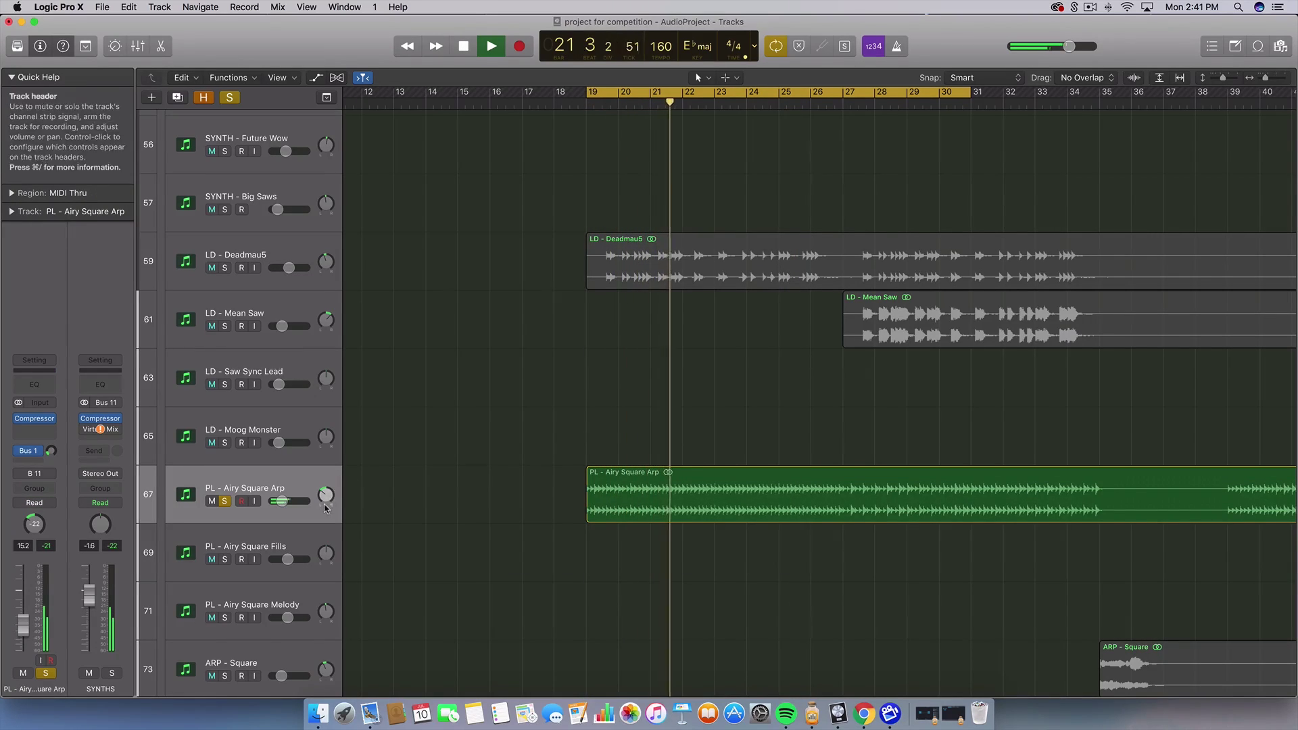
key("space")
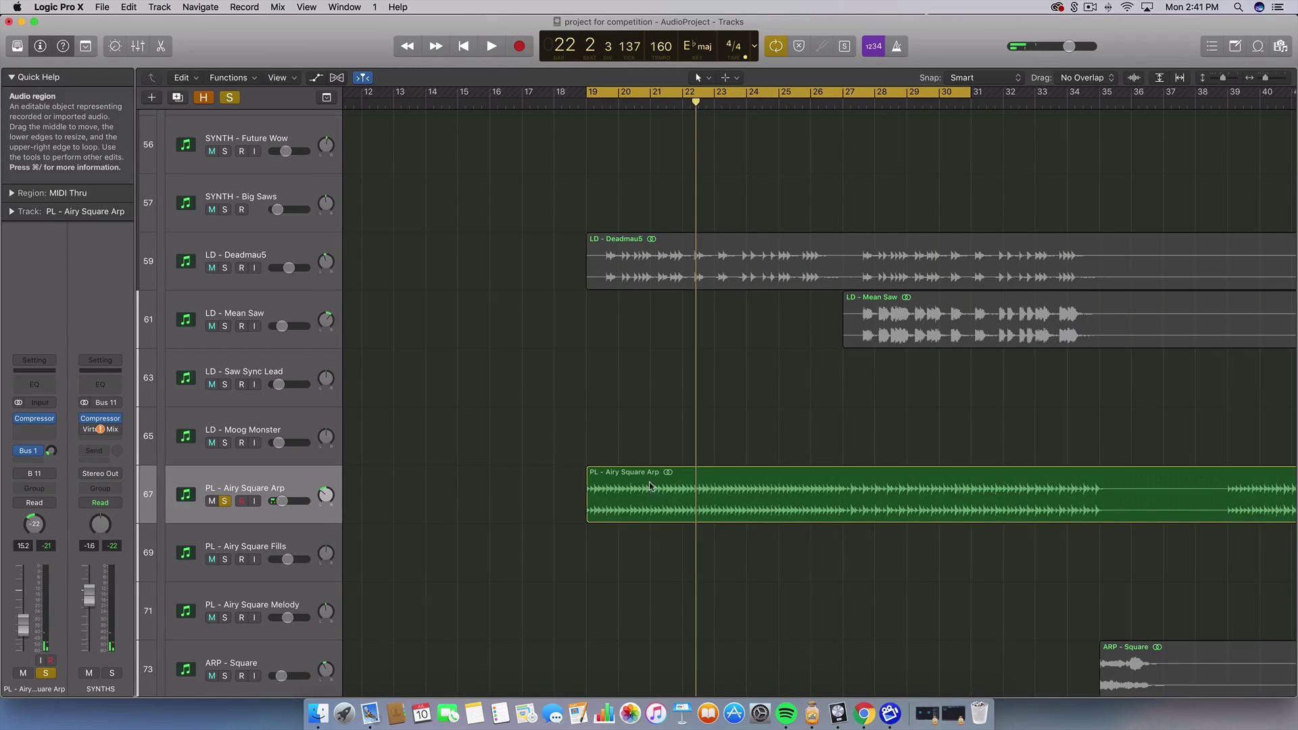
Step: Select the Airy Square Arp region, set the cycle range to bars 27 through 35, and play it to about bar 29
left_click_drag(544, 484, 705, 492)
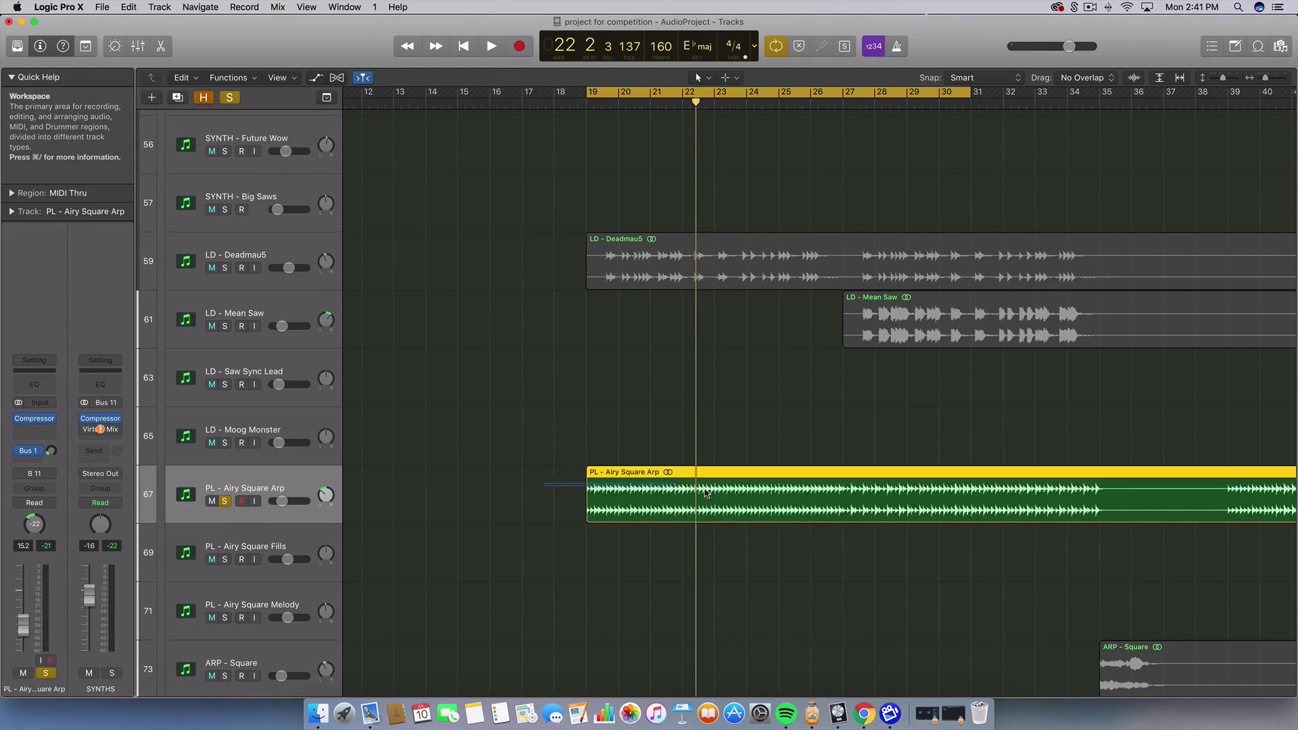
left_click_drag(847, 90, 1089, 106)
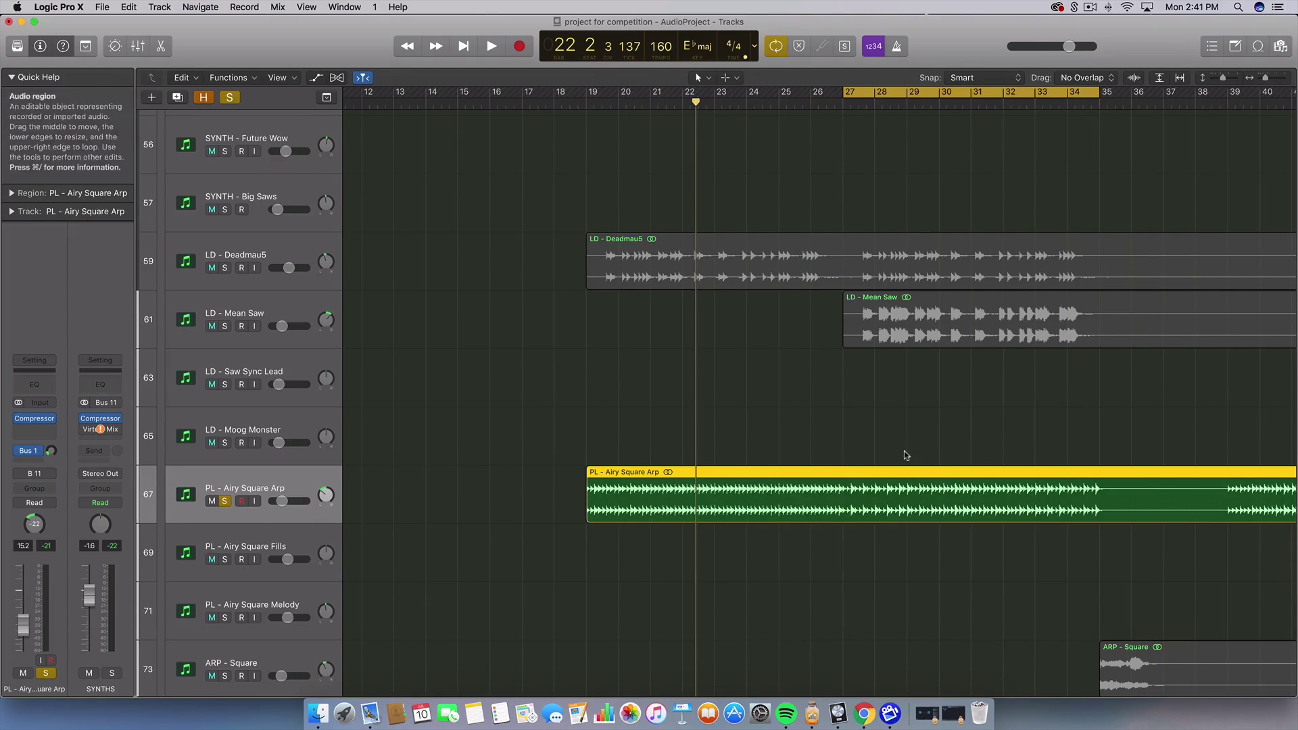
left_click(956, 606)
left_click_drag(840, 544, 930, 512)
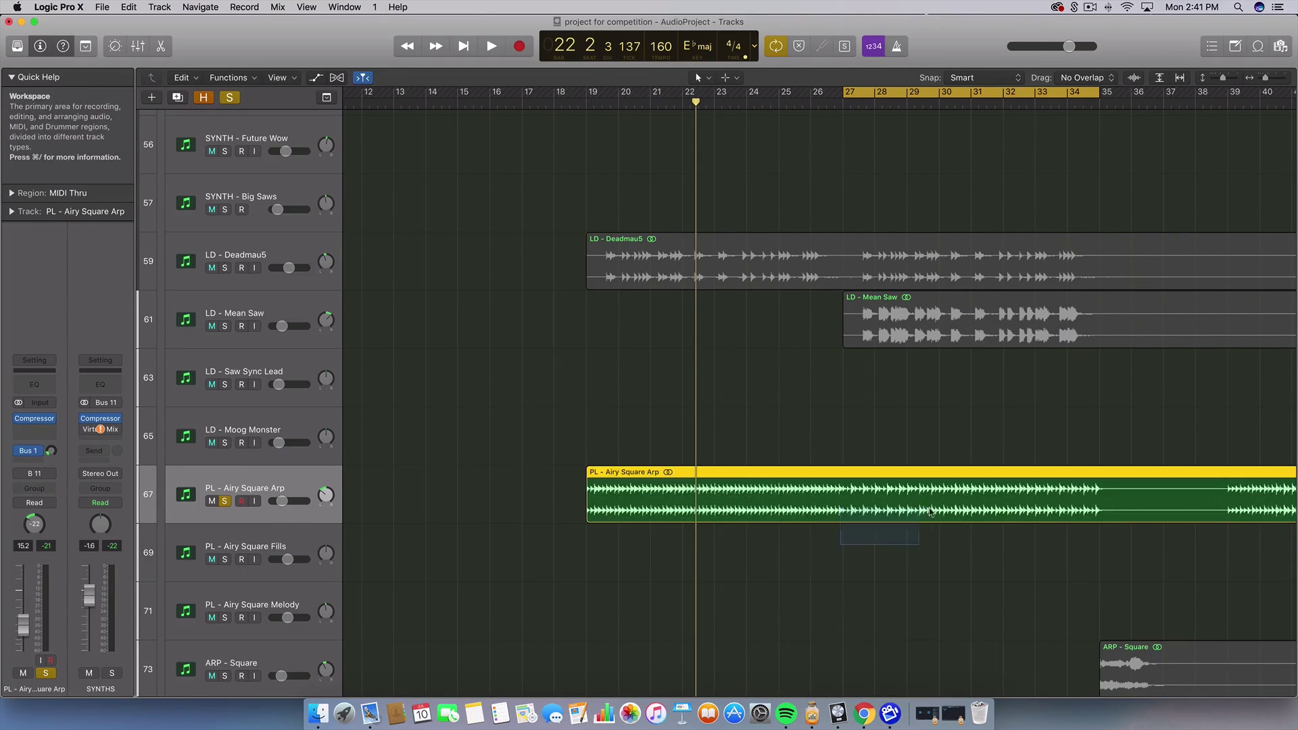
key("space")
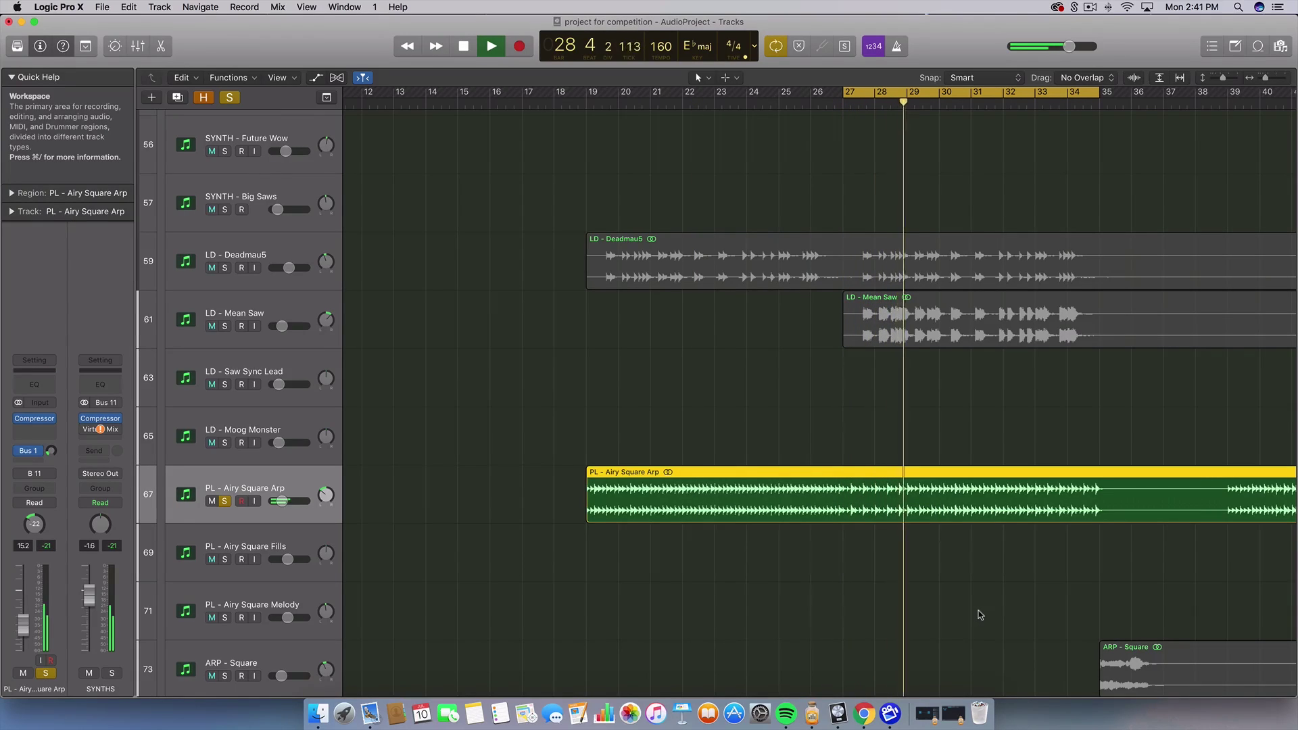
key("space")
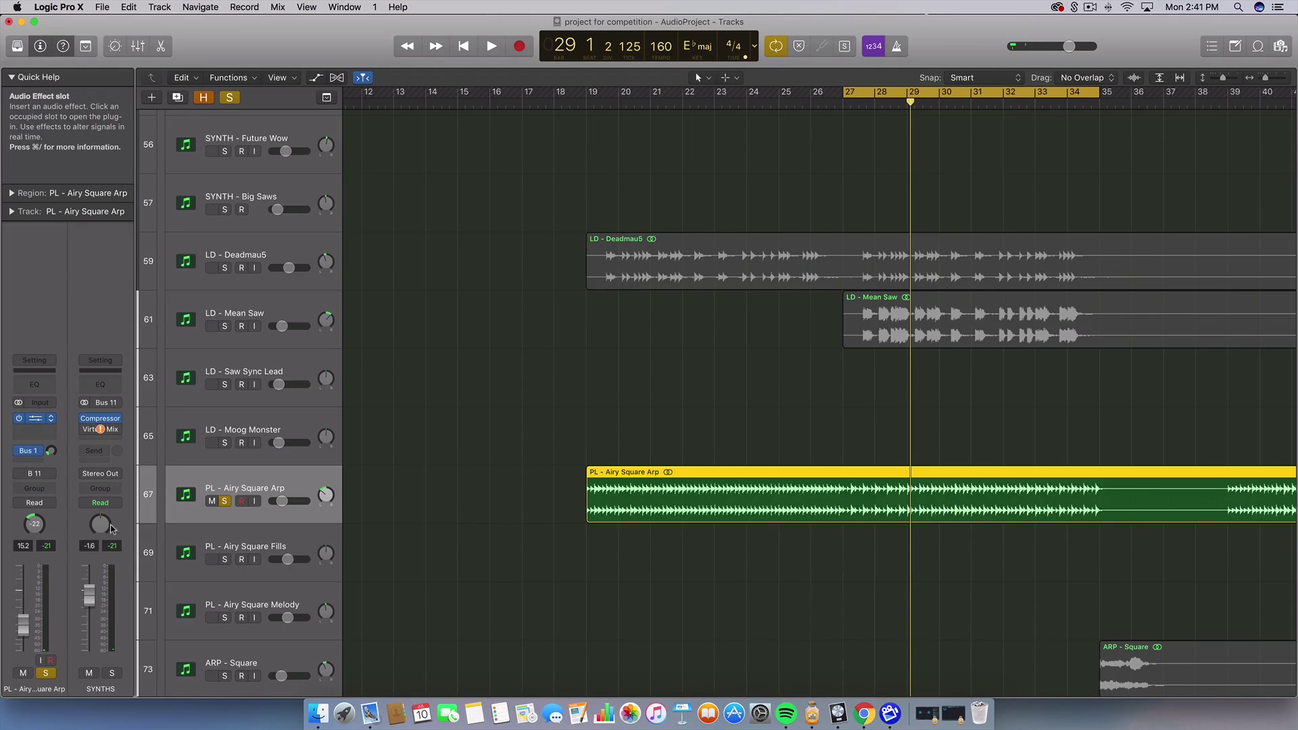
Step: Inspect the Airy Square Arp's Compressor and the Channel EQ on its Warm Hall bus, closing each plug-in window
left_click(100, 418)
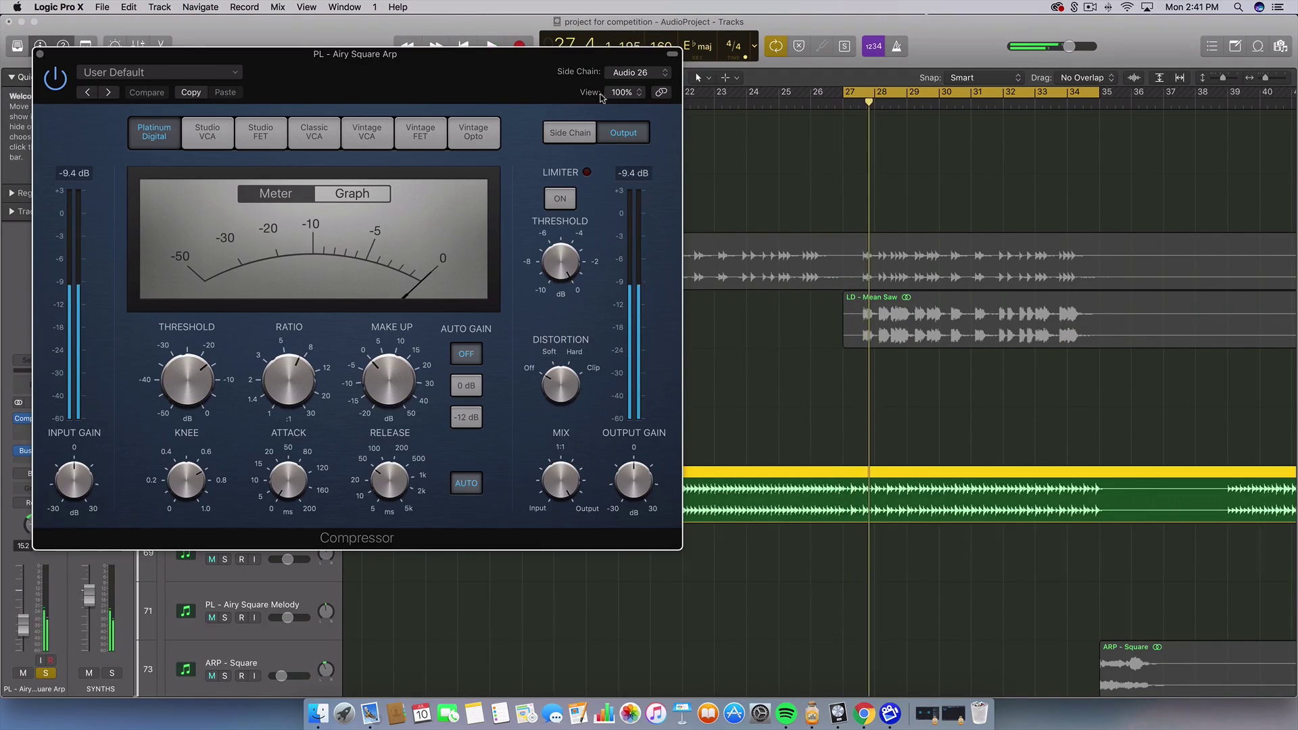
left_click(39, 54)
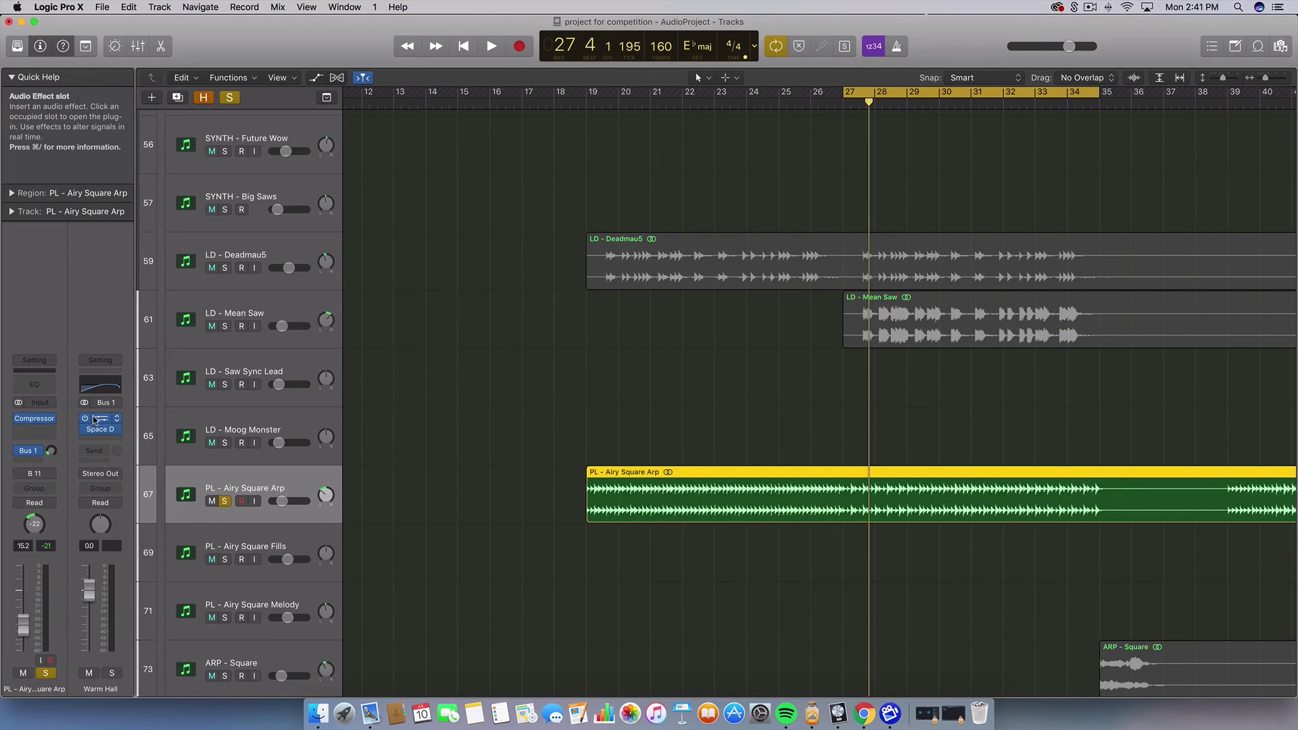
left_click(94, 420)
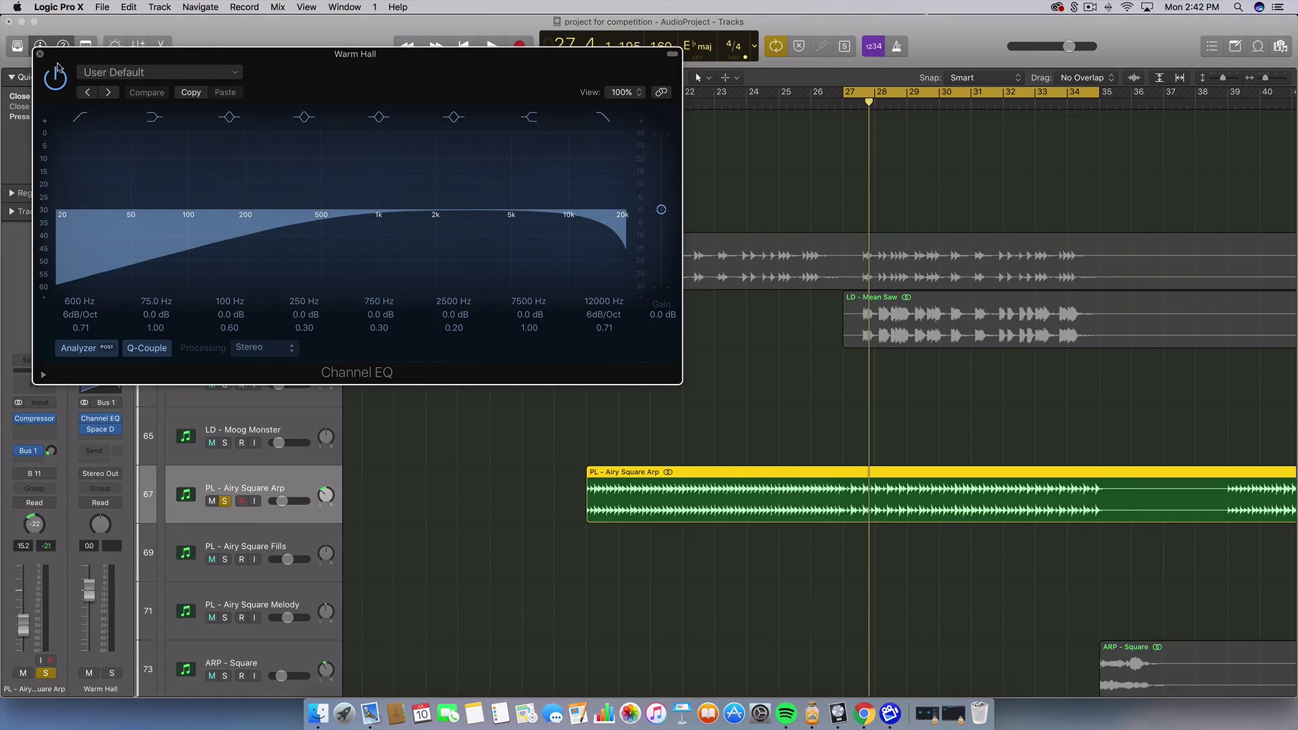
left_click_drag(936, 519, 938, 521)
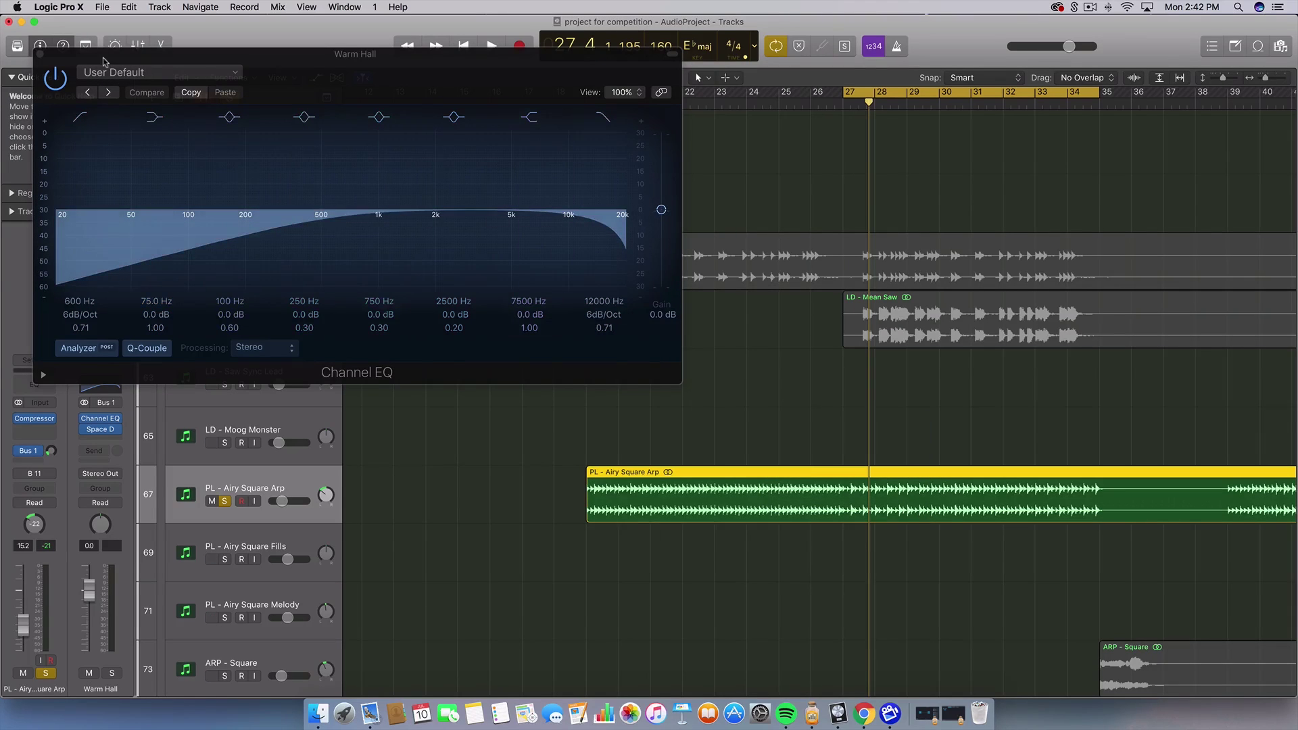
left_click(41, 53)
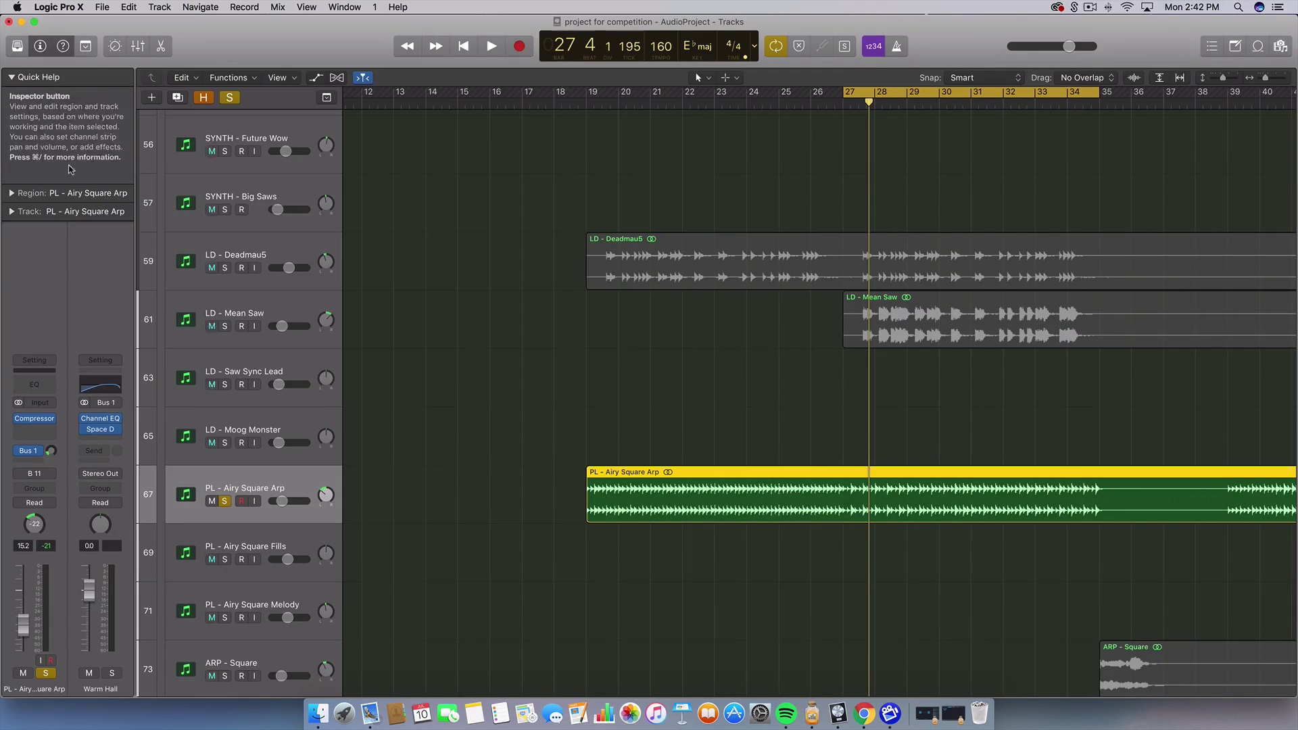
Step: Play the arp to about bar 30 with Warm Hall's Space Designer open, close the plug-in, and clear the arp's solo
left_click(101, 431)
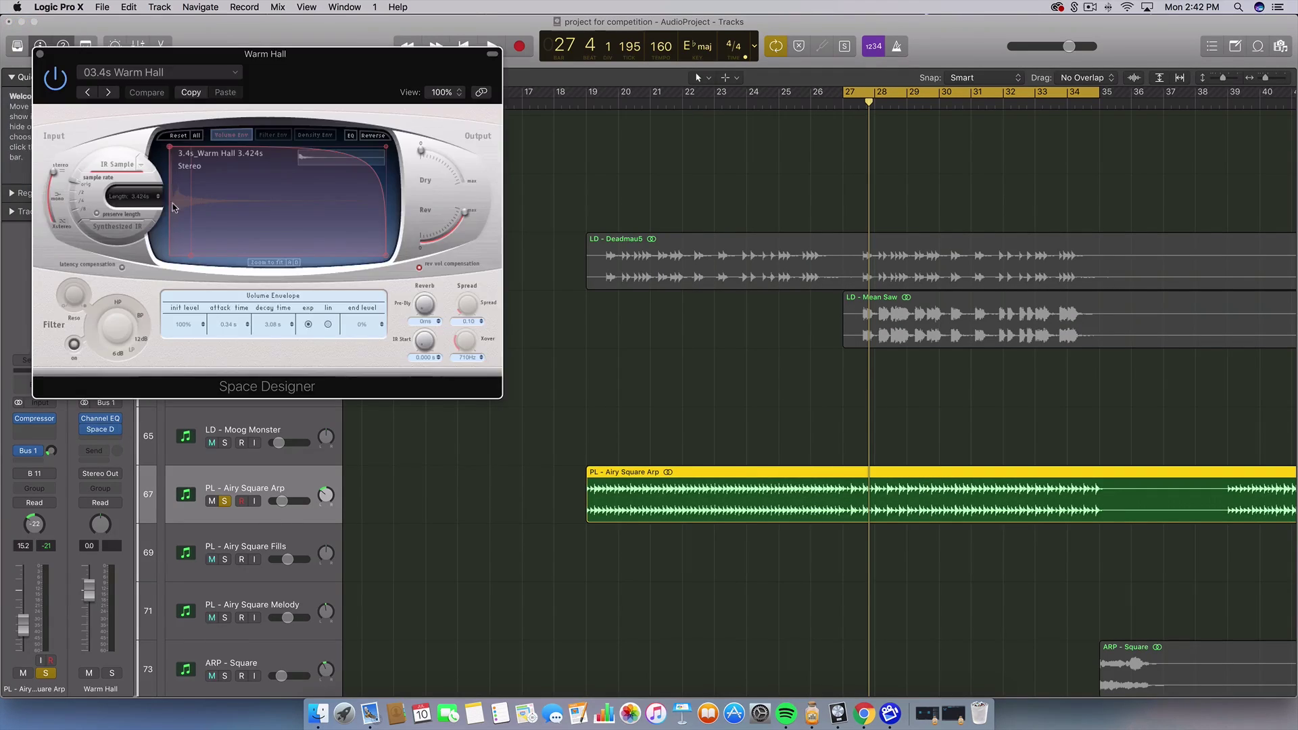
left_click(41, 54)
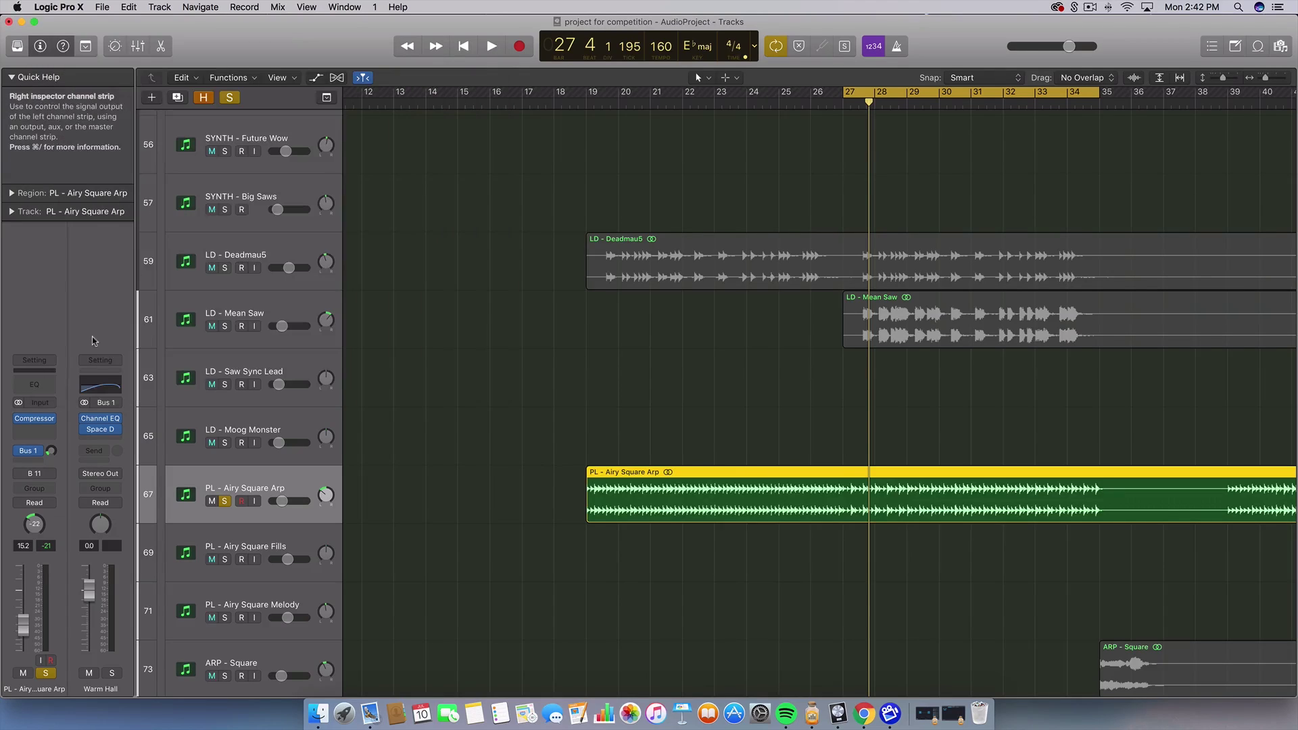
left_click(101, 430)
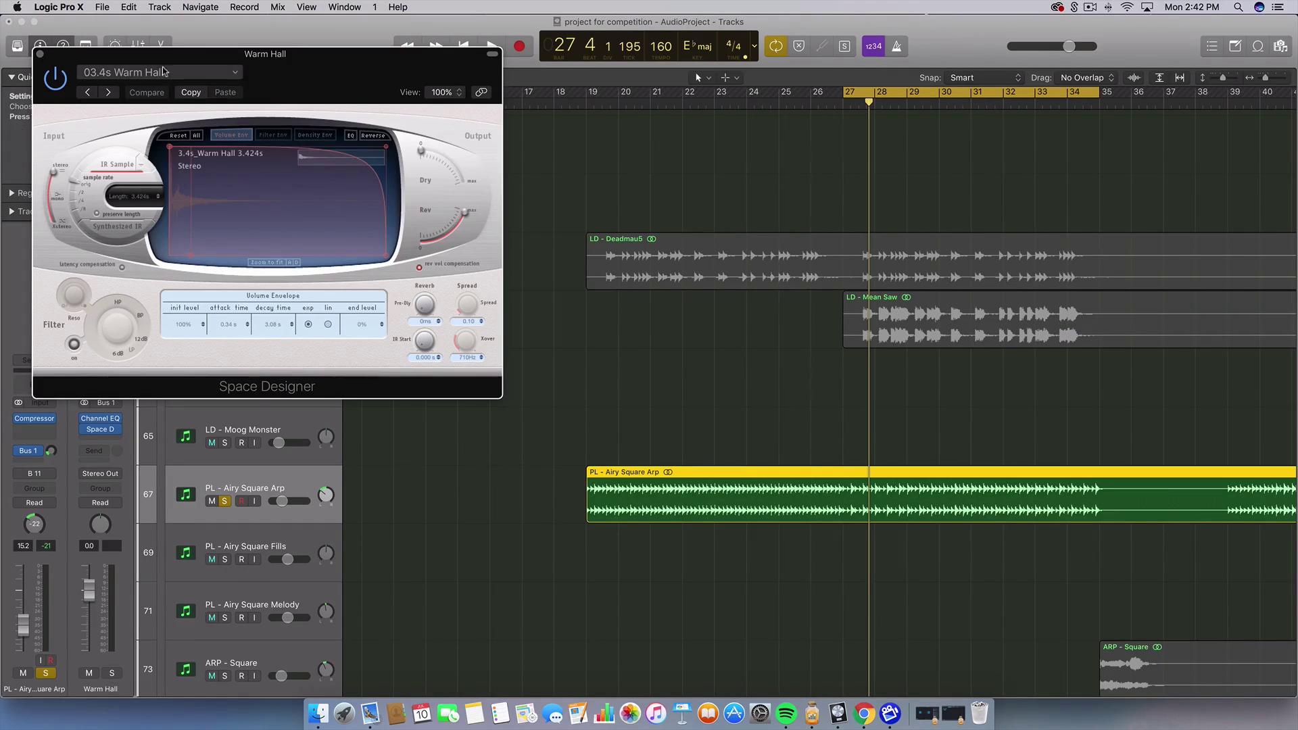
key("space")
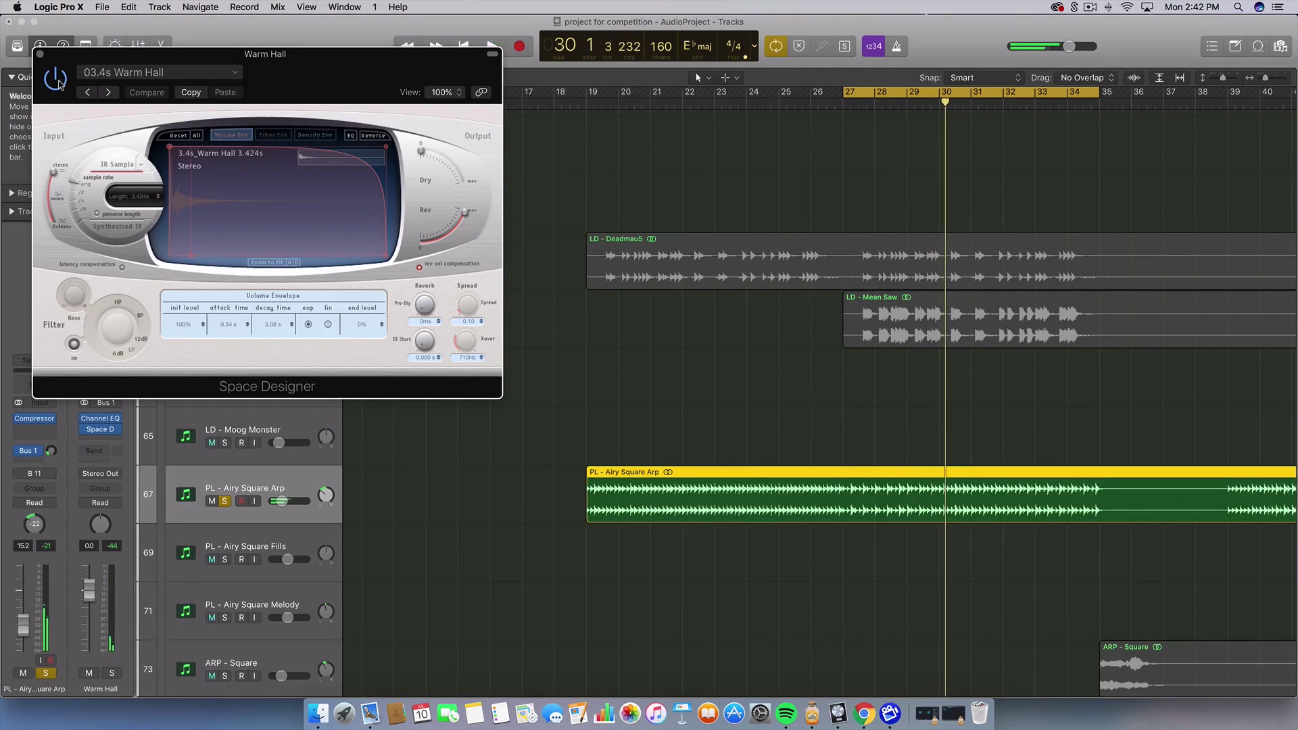
left_click(41, 54)
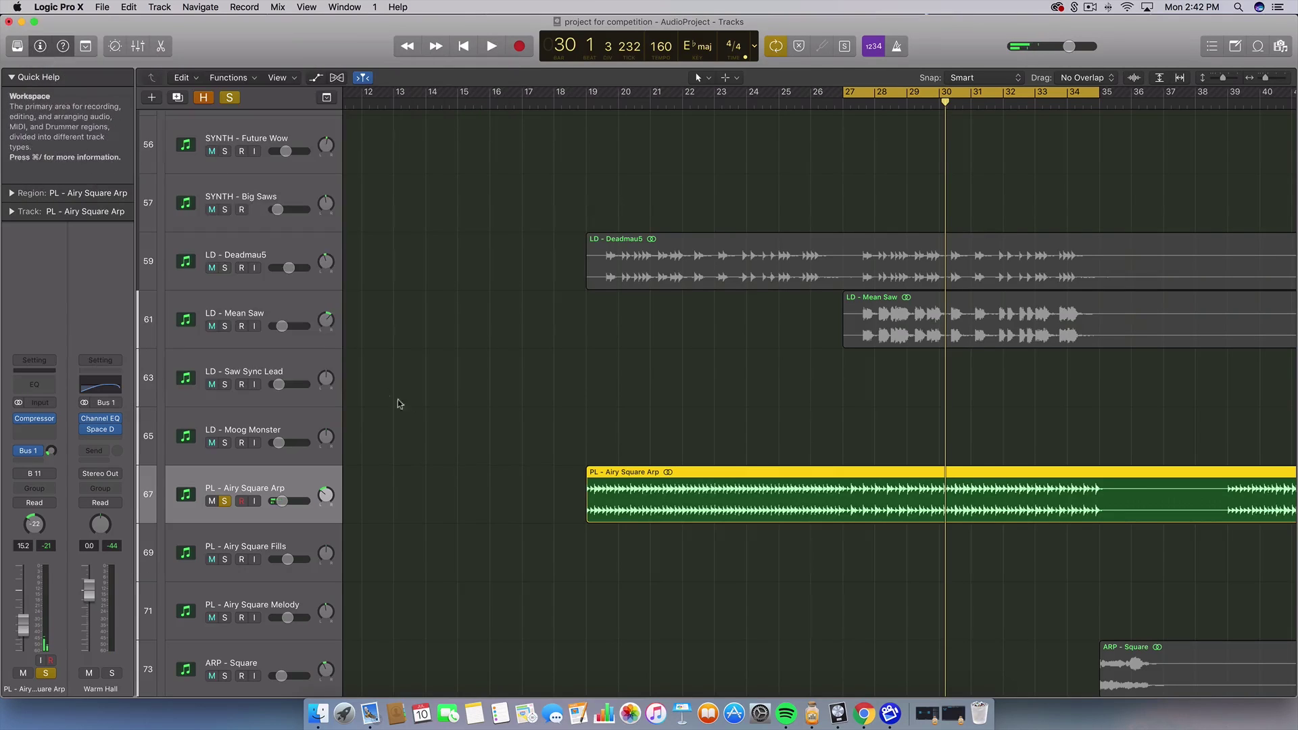
left_click(225, 501)
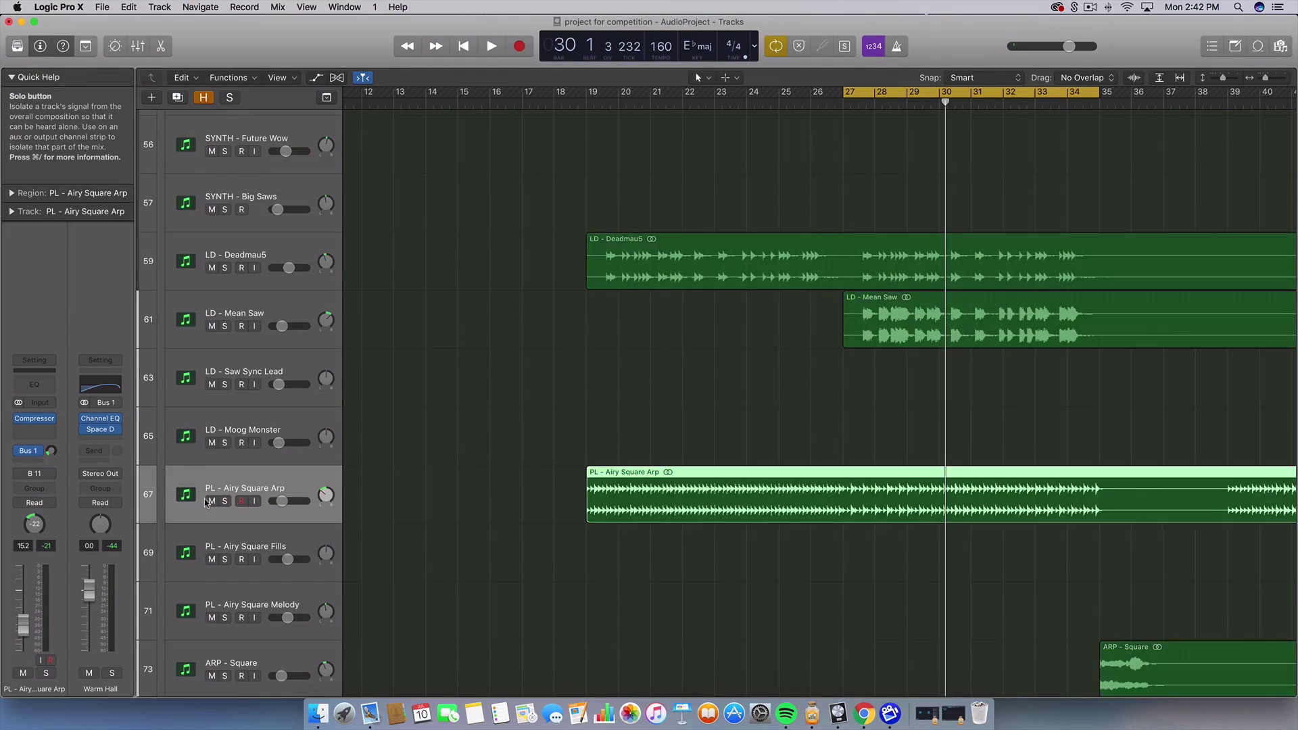
Step: Set the cycle range to bars 20 through 31, and play the soloed VOX stack to about bar 24
scroll(606, 553, "down", 10)
scroll(605, 554, "down", 1)
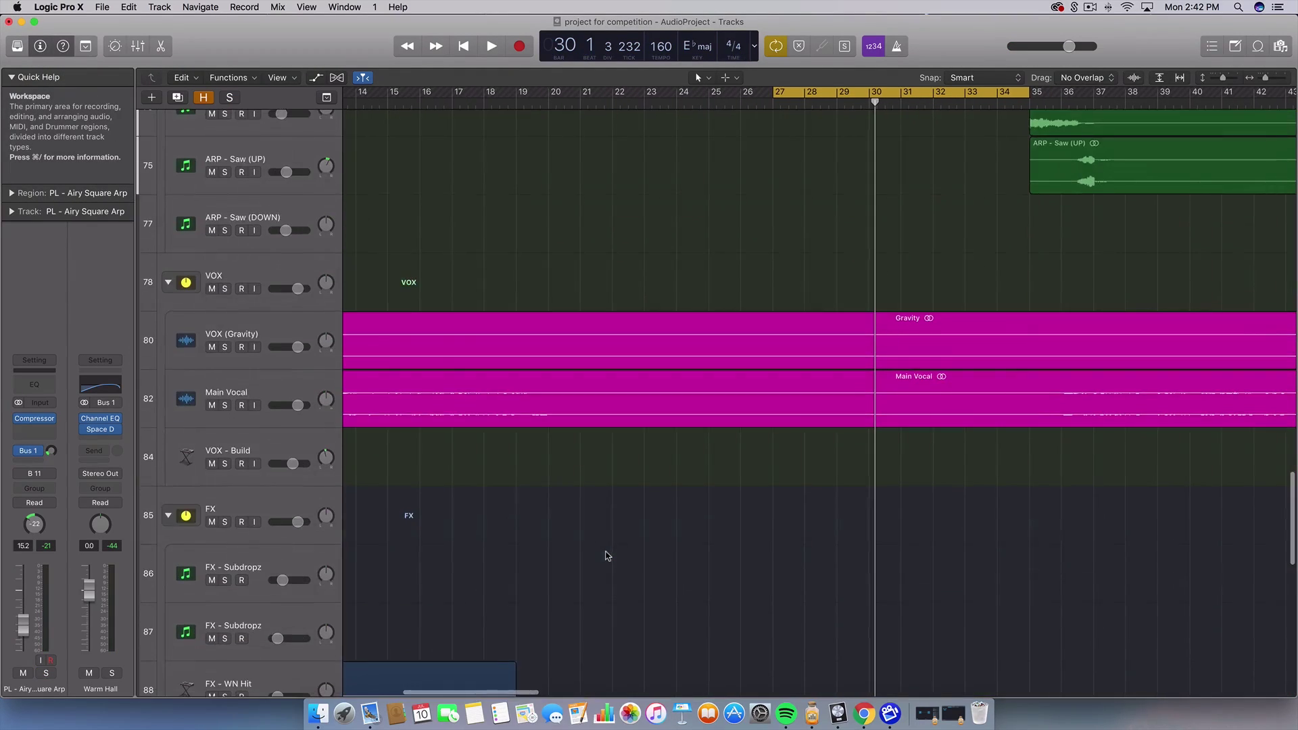
left_click_drag(550, 91, 900, 93)
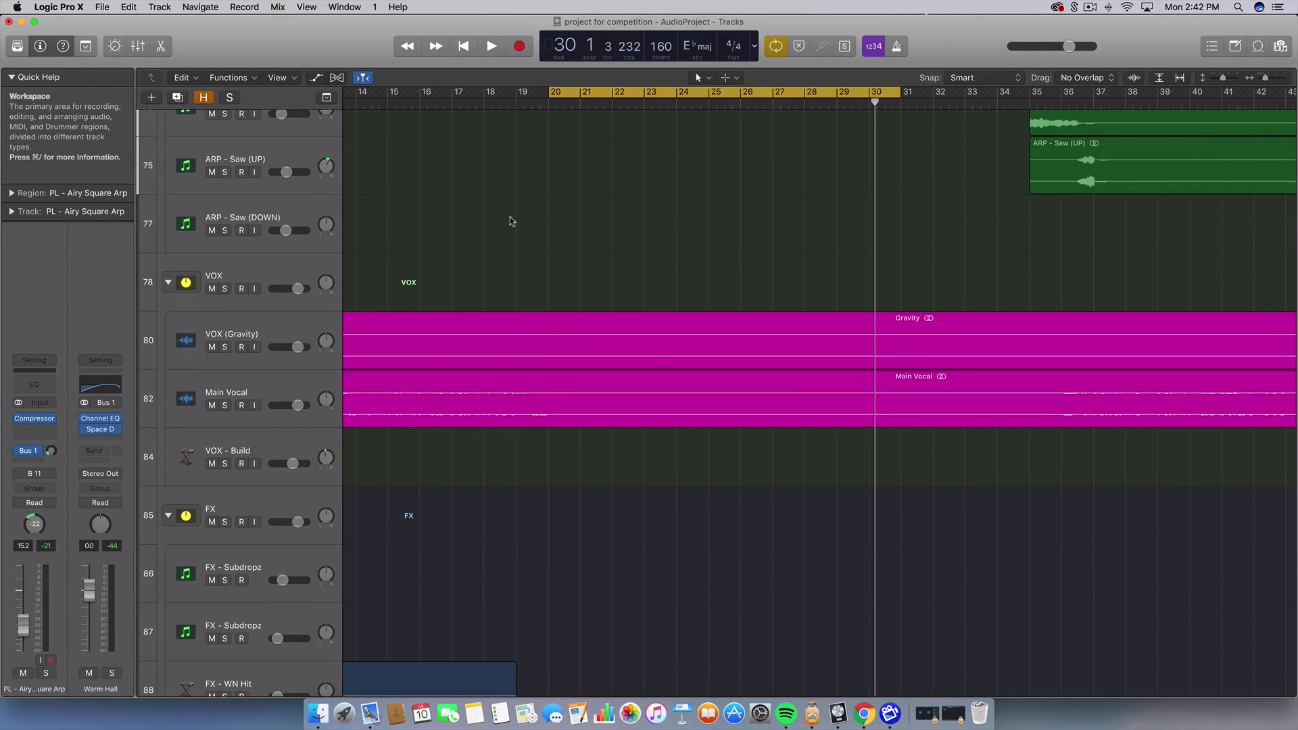
left_click(224, 290)
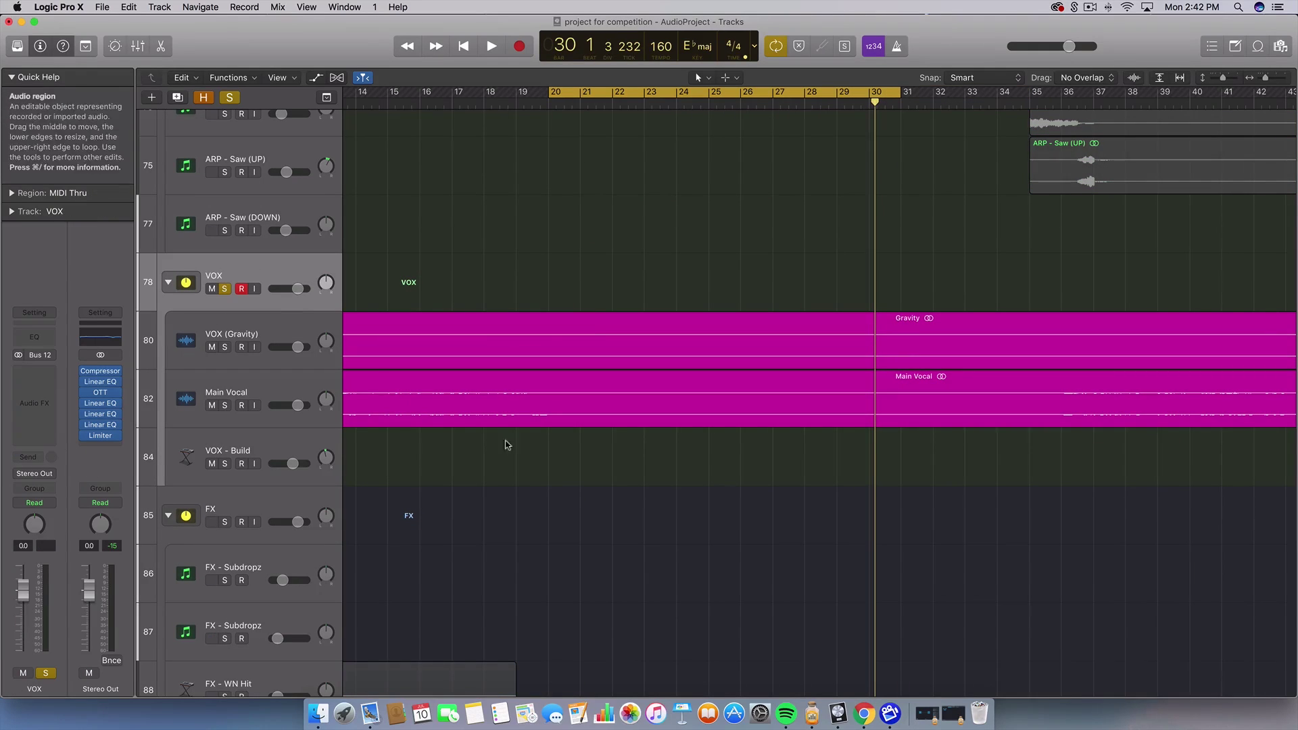
key("space")
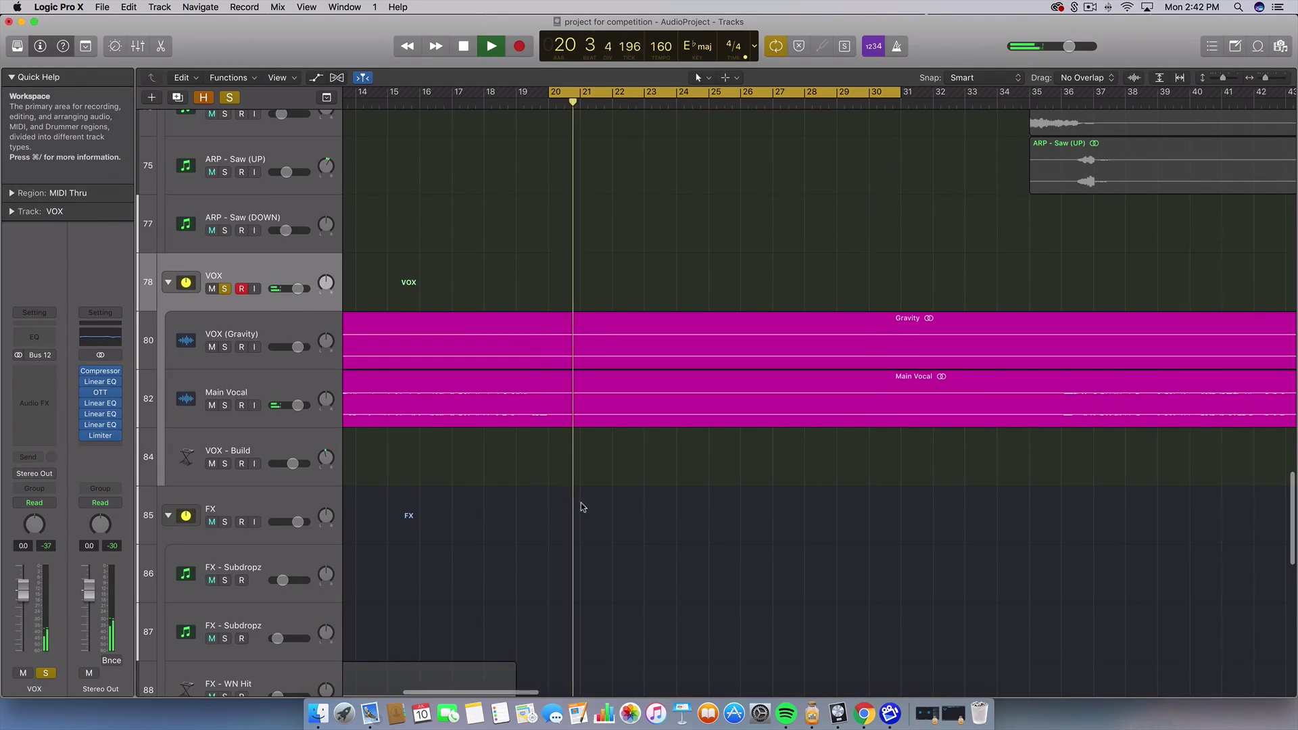
key("super+Left")
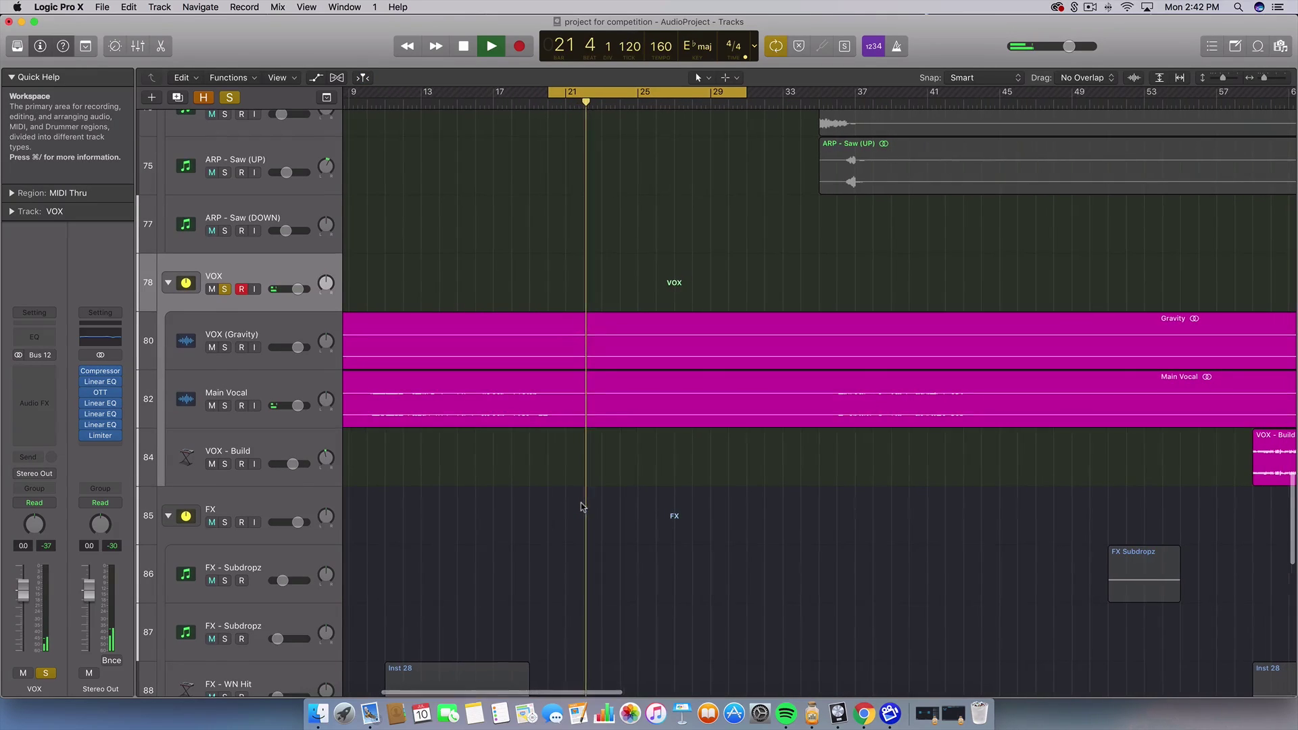
left_click(719, 355)
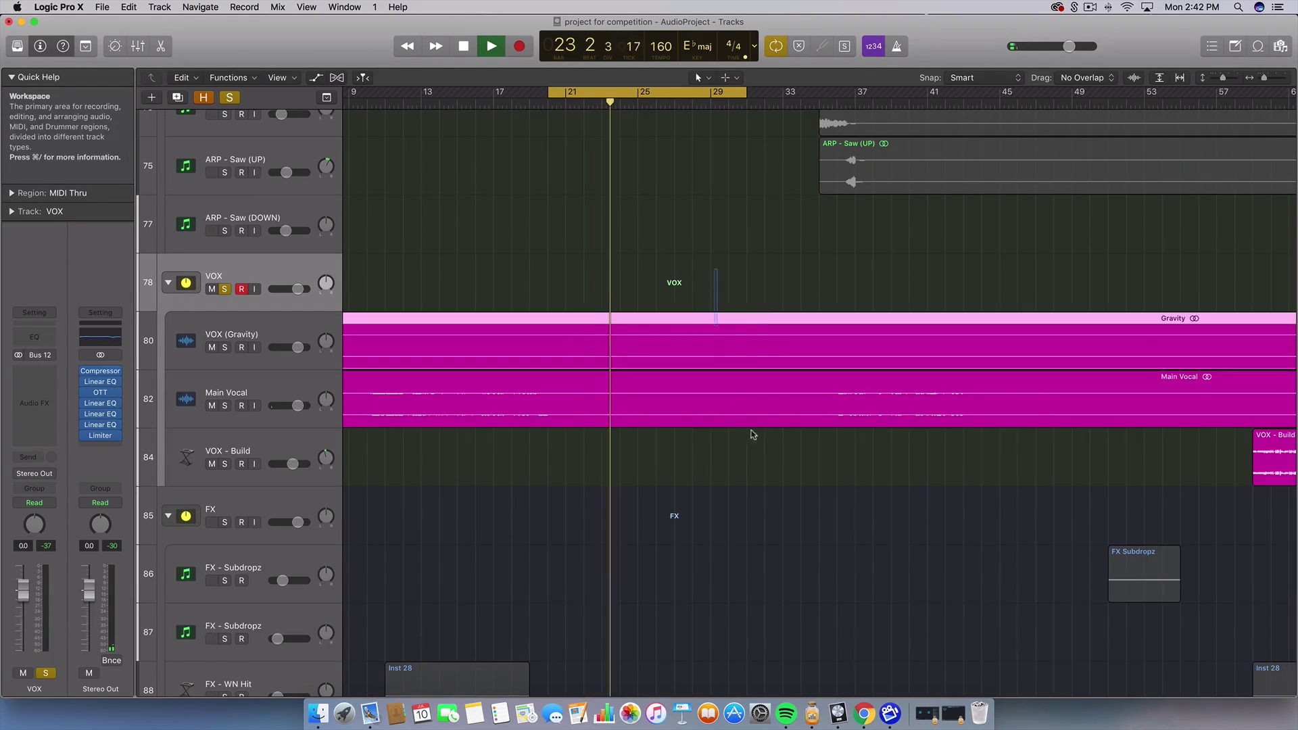
scroll(757, 446, "left", 5)
key("space")
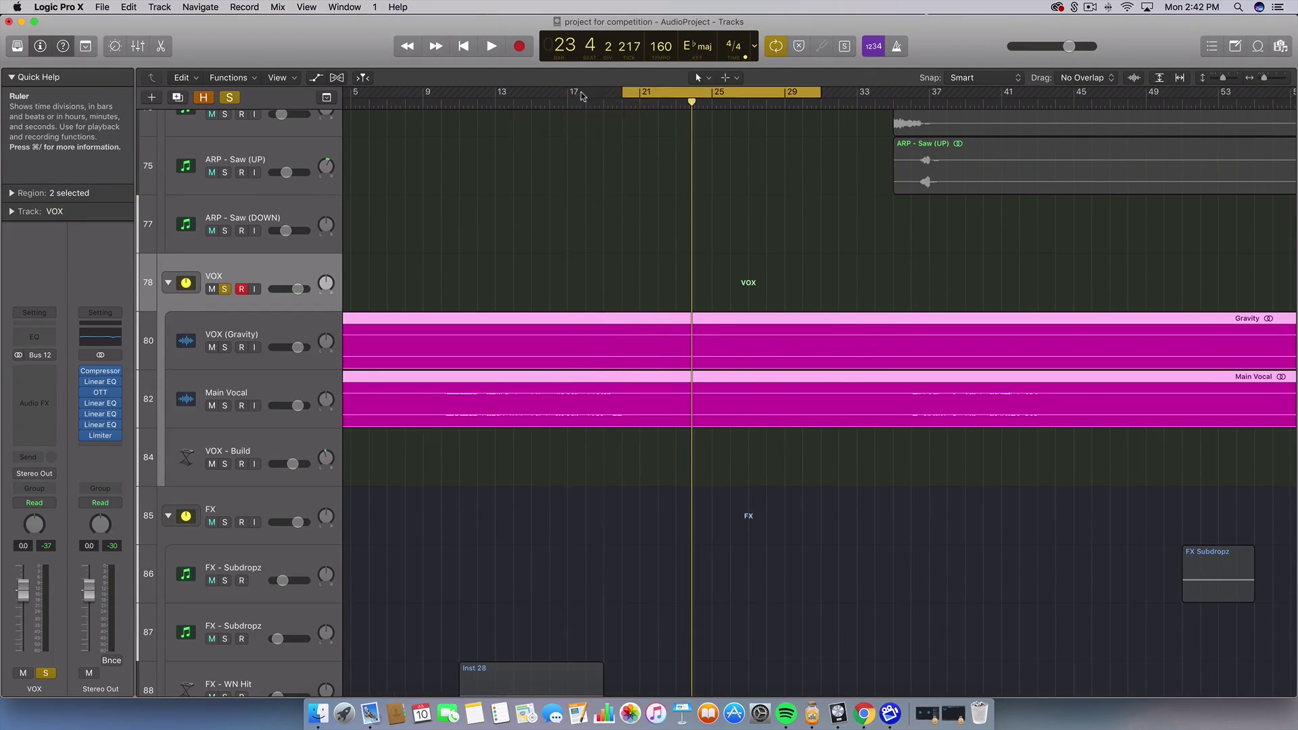
Step: Set the cycle range to bars 17 through 33 with the Gravity and Main Vocal regions selected
left_click_drag(581, 96, 857, 96)
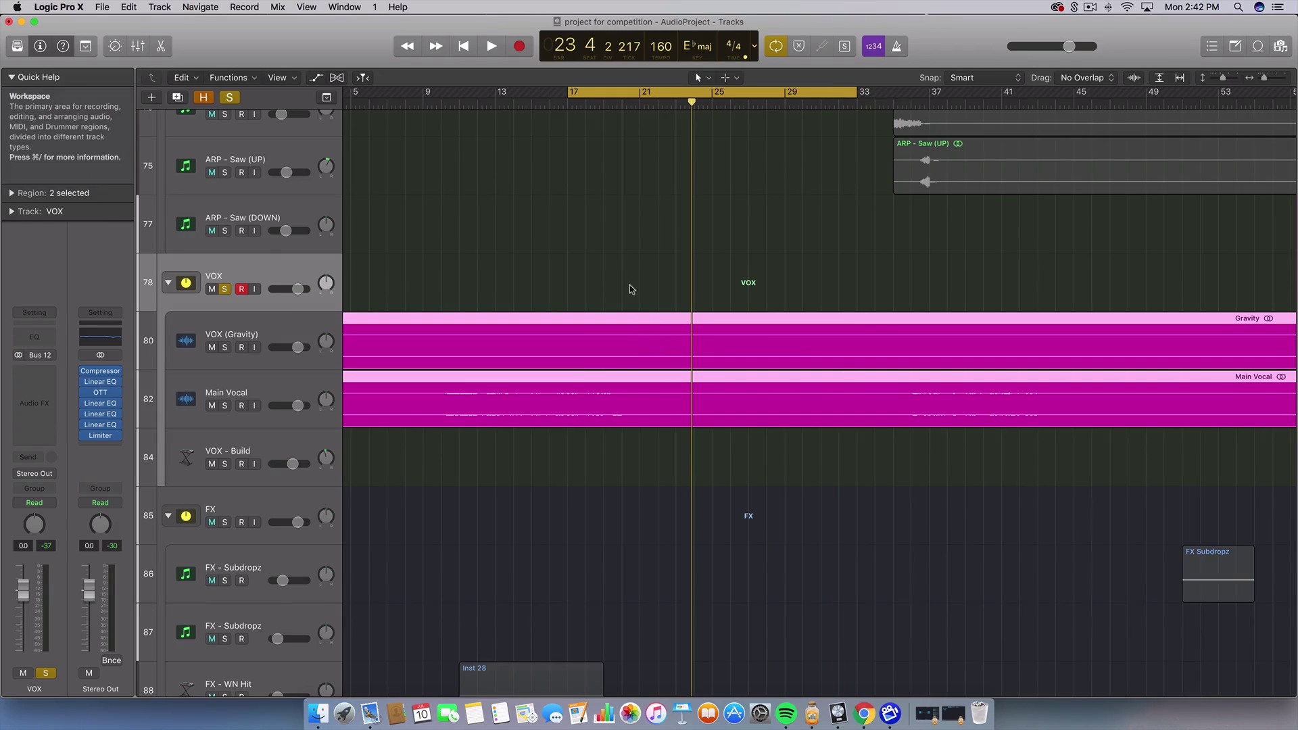
left_click_drag(605, 276, 788, 493)
scroll(752, 290, "up", 20)
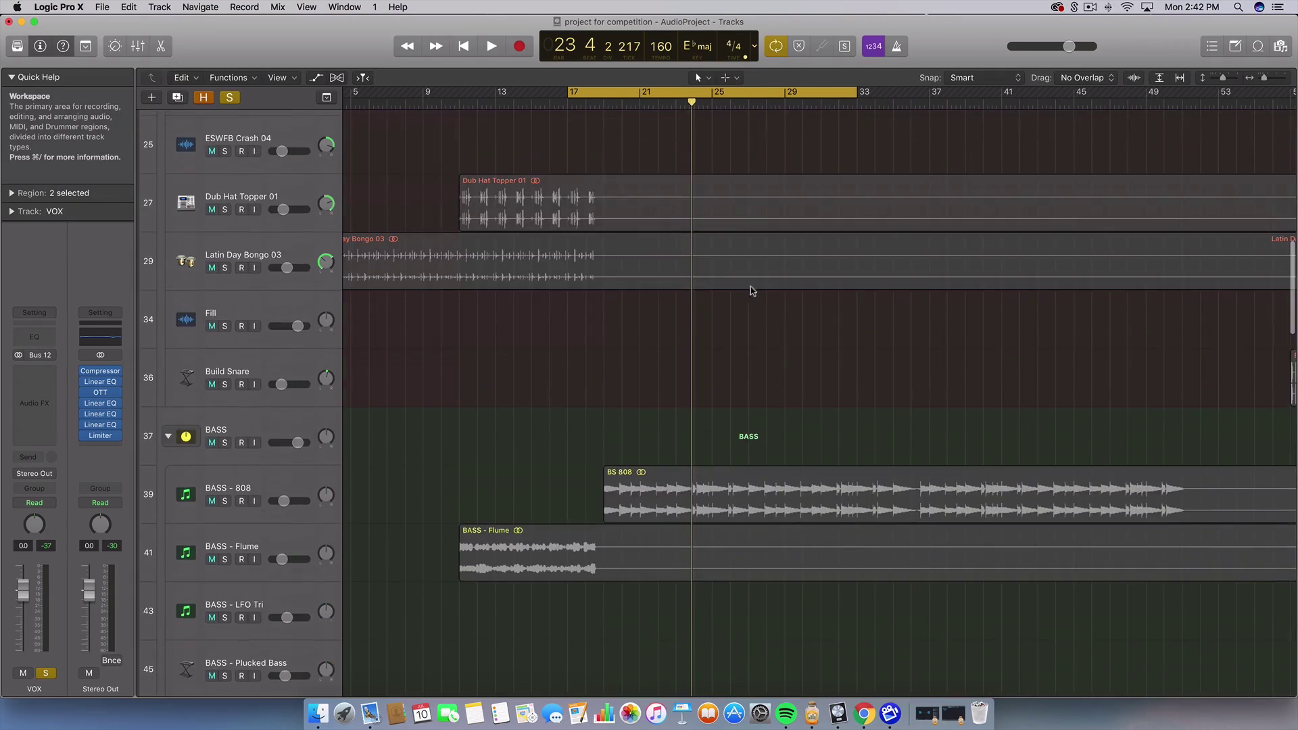
scroll(899, 343, "down", 20)
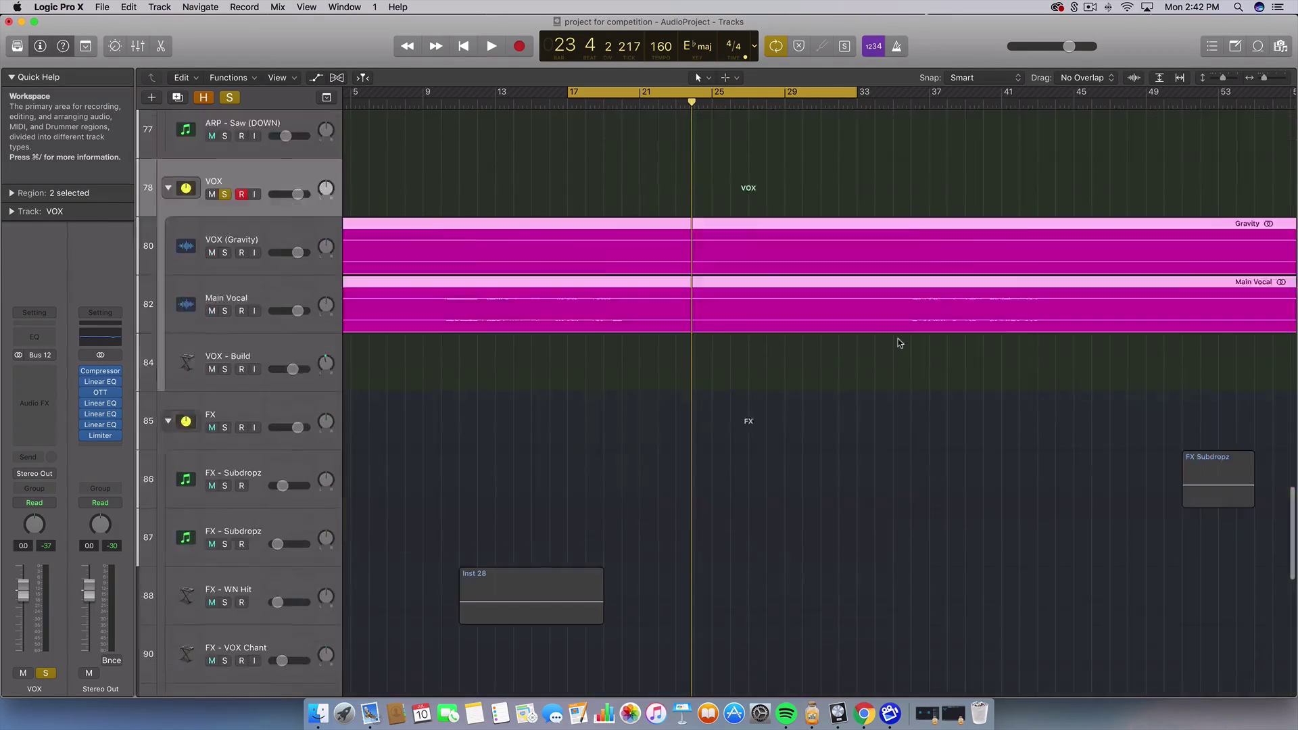
scroll(690, 227, "down", 1)
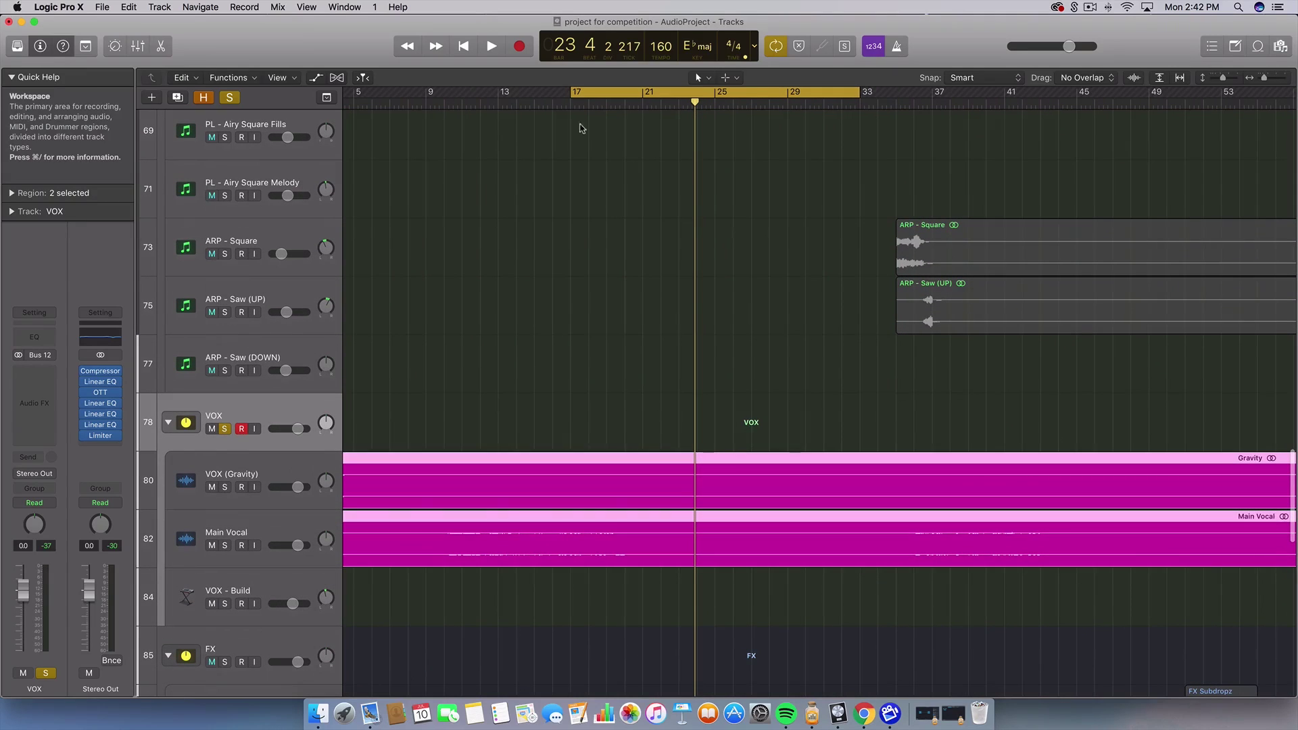
Step: Extend the cycle's start back to bar 10, play the soloed vocals to about bar 16, and deselect the vocal regions
left_click_drag(573, 96, 483, 142)
key("space")
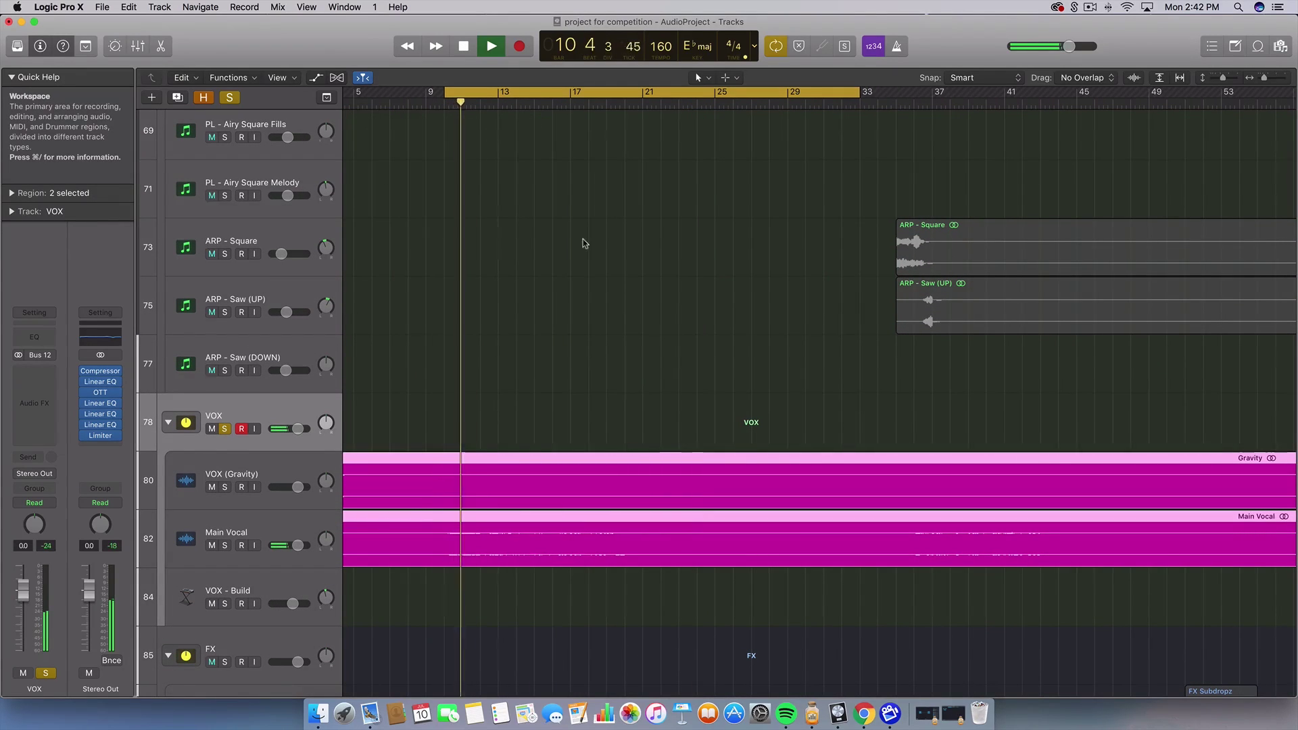
scroll(673, 336, "down", 10)
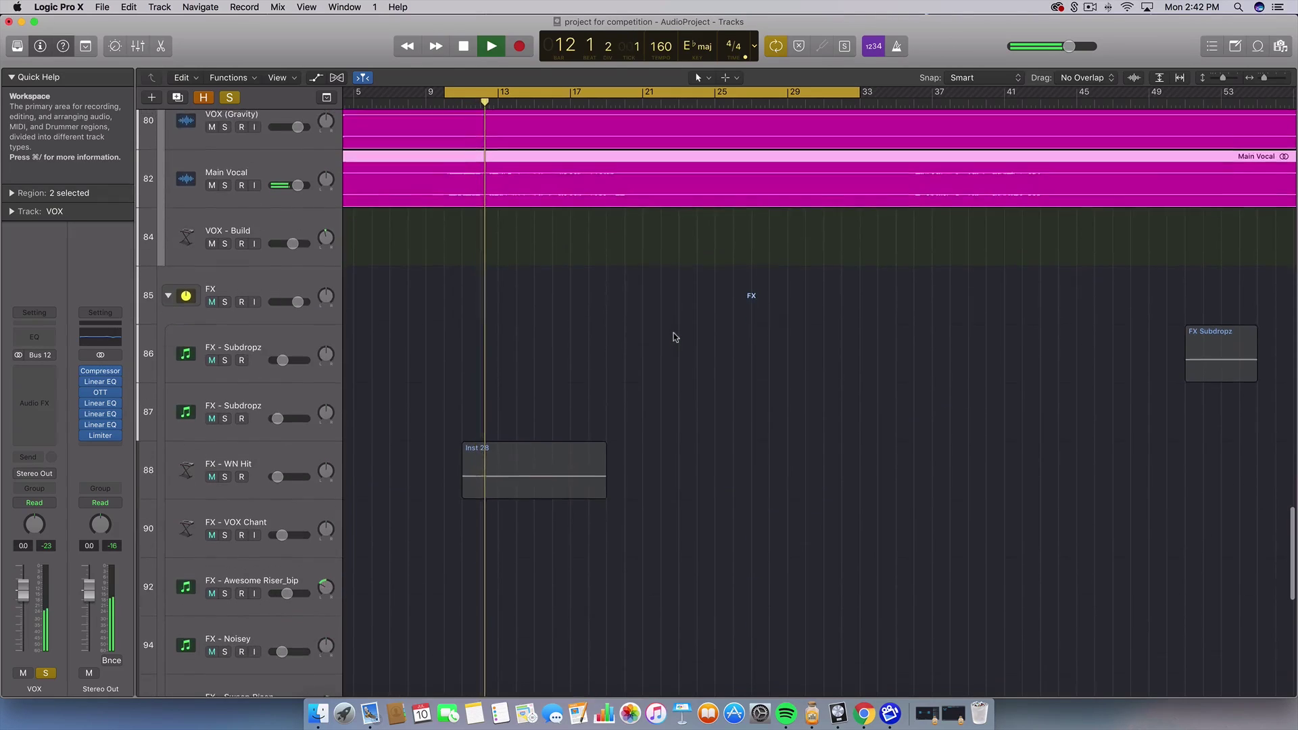
scroll(673, 333, "up", 3)
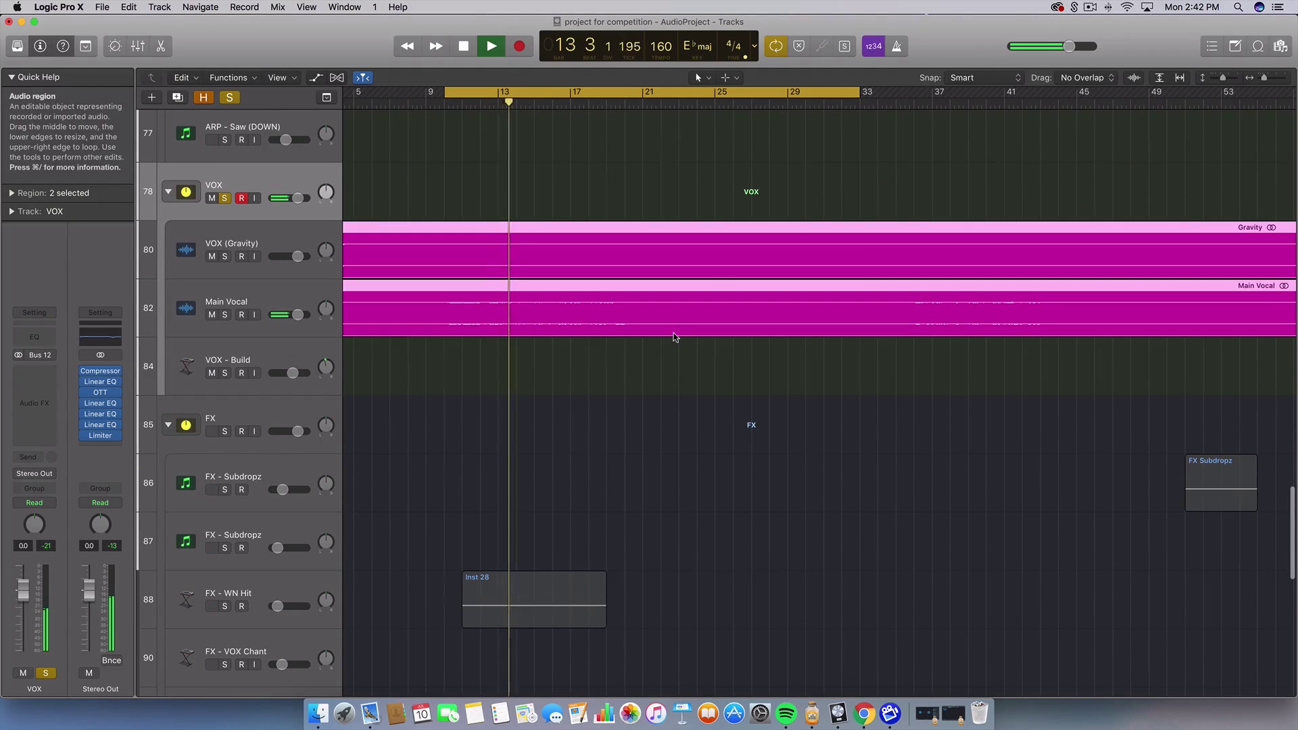
scroll(679, 362, "up", 1)
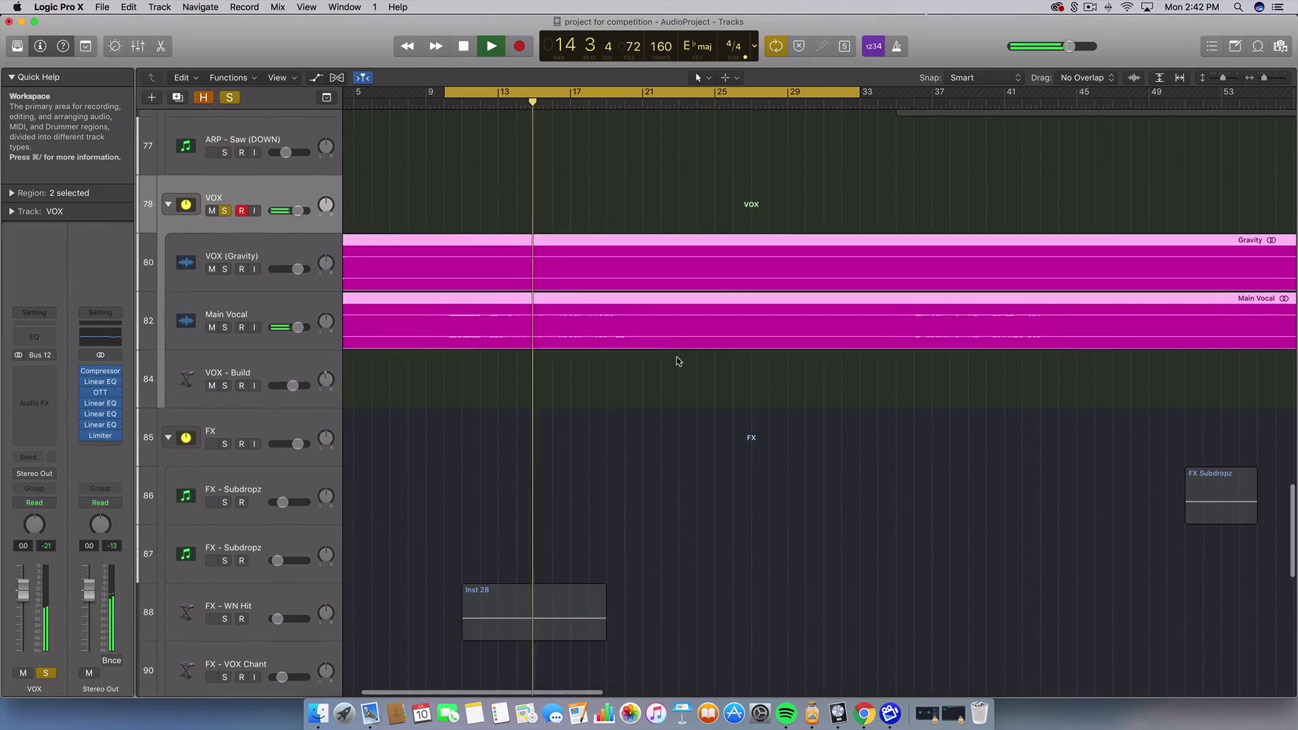
left_click(689, 430)
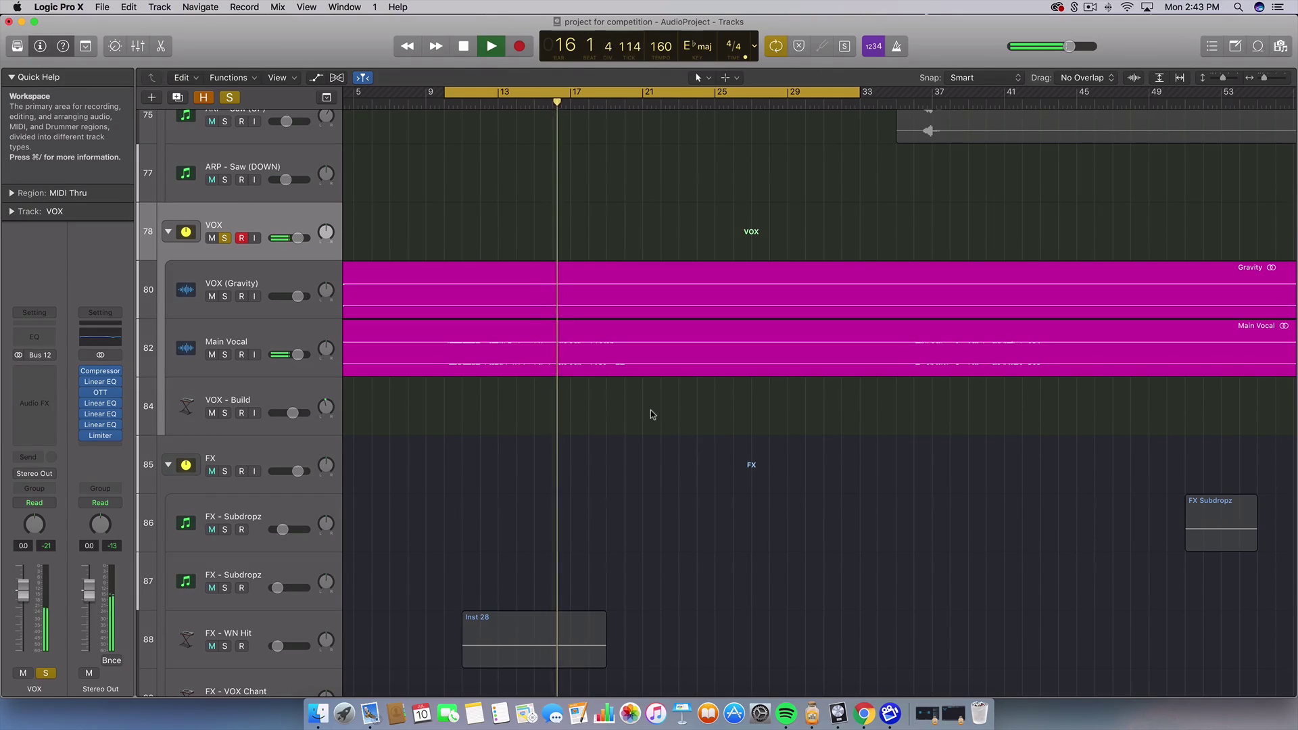
Step: Clear the VOX stack's solo and select the FX - Impact Riser track while playback continues
left_click(225, 238)
scroll(466, 499, "down", 10)
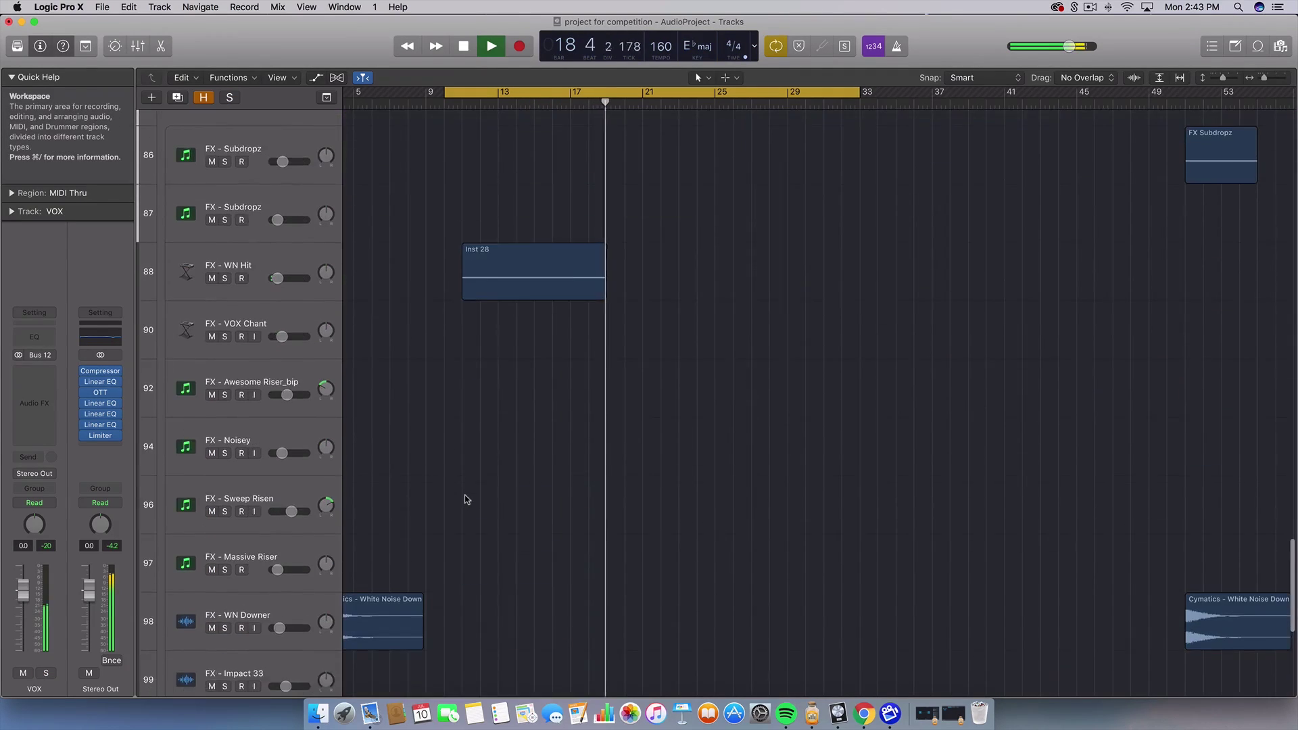
scroll(466, 500, "down", 3)
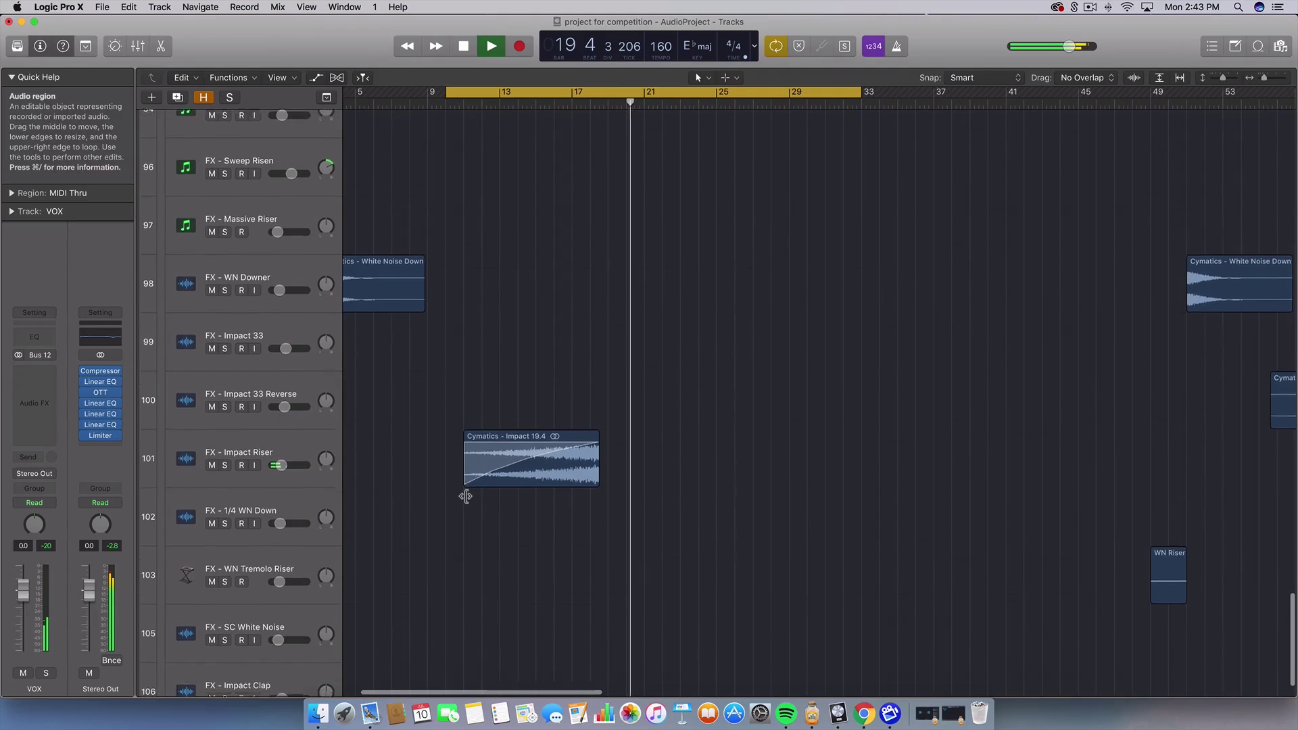
left_click(304, 436)
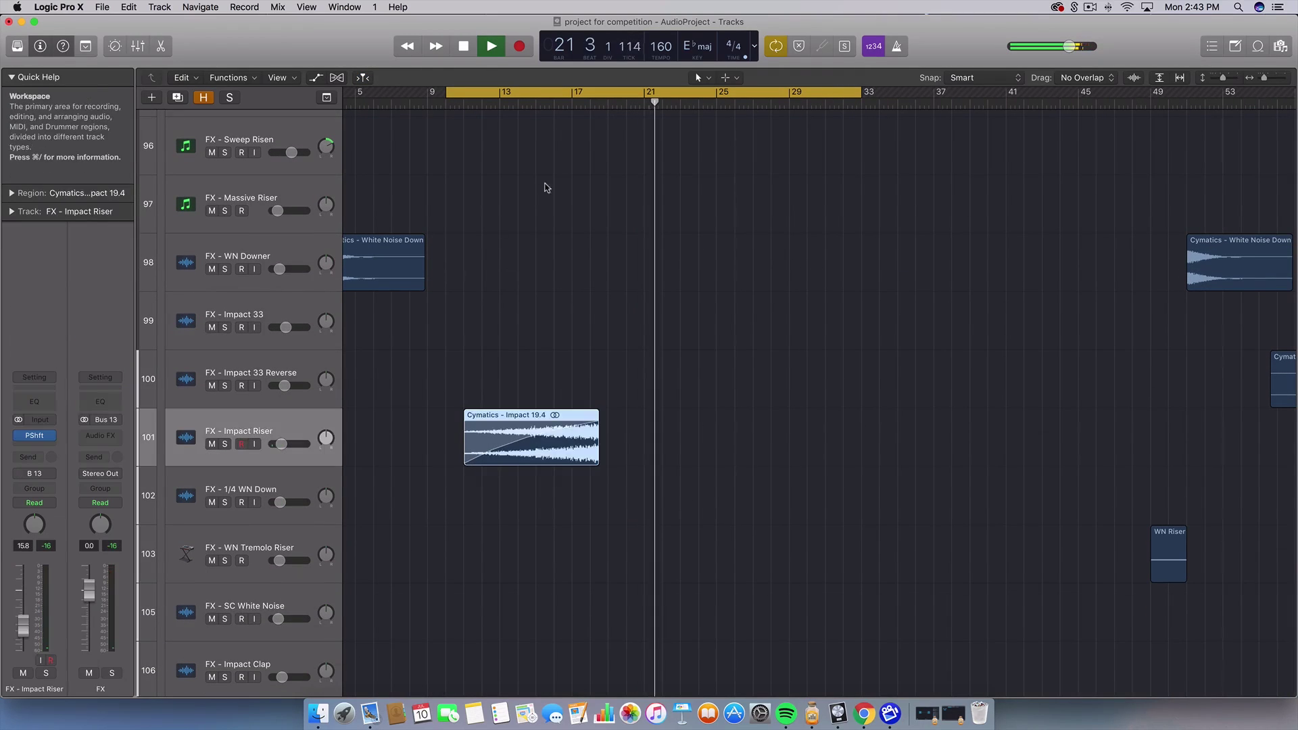
Step: Set the cycle range to bars 12 through 34, play the soloed Impact Riser to about bar 16, and clear its solo
key("space")
left_click(474, 93)
left_click_drag(474, 93, 878, 95)
key("space")
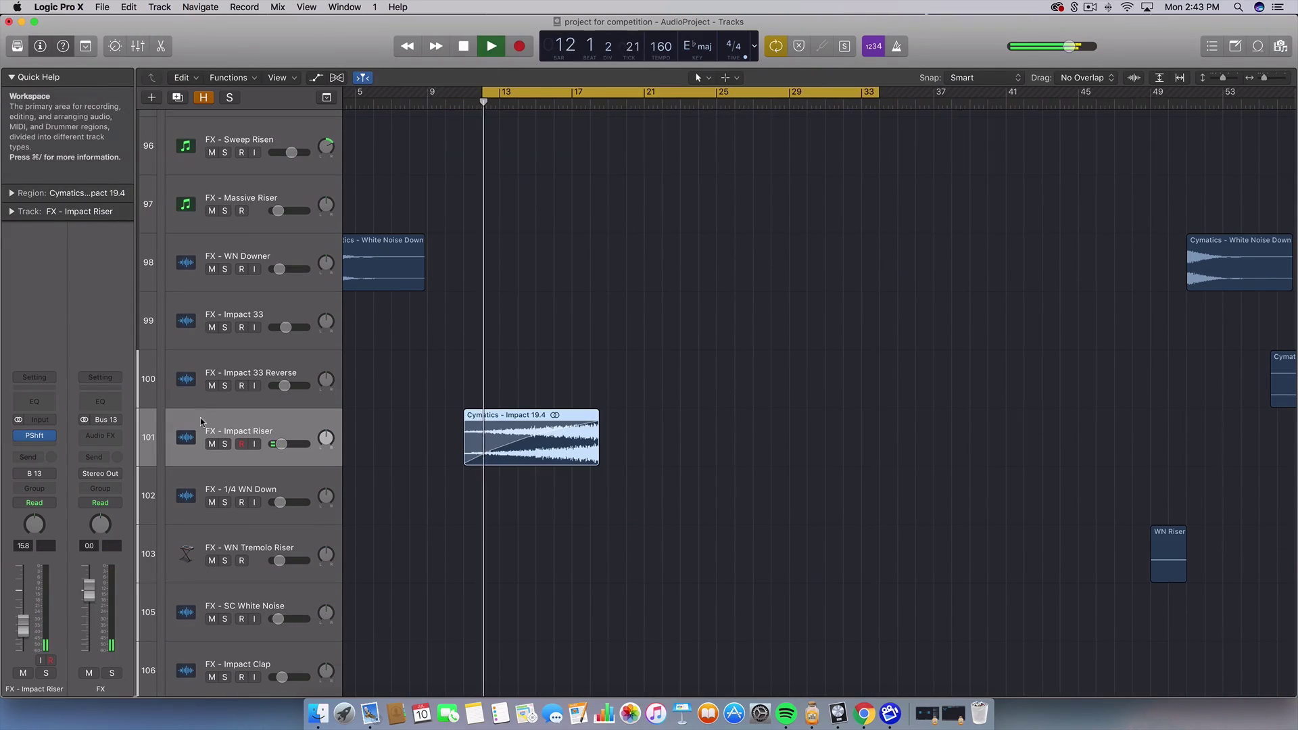
left_click(225, 445)
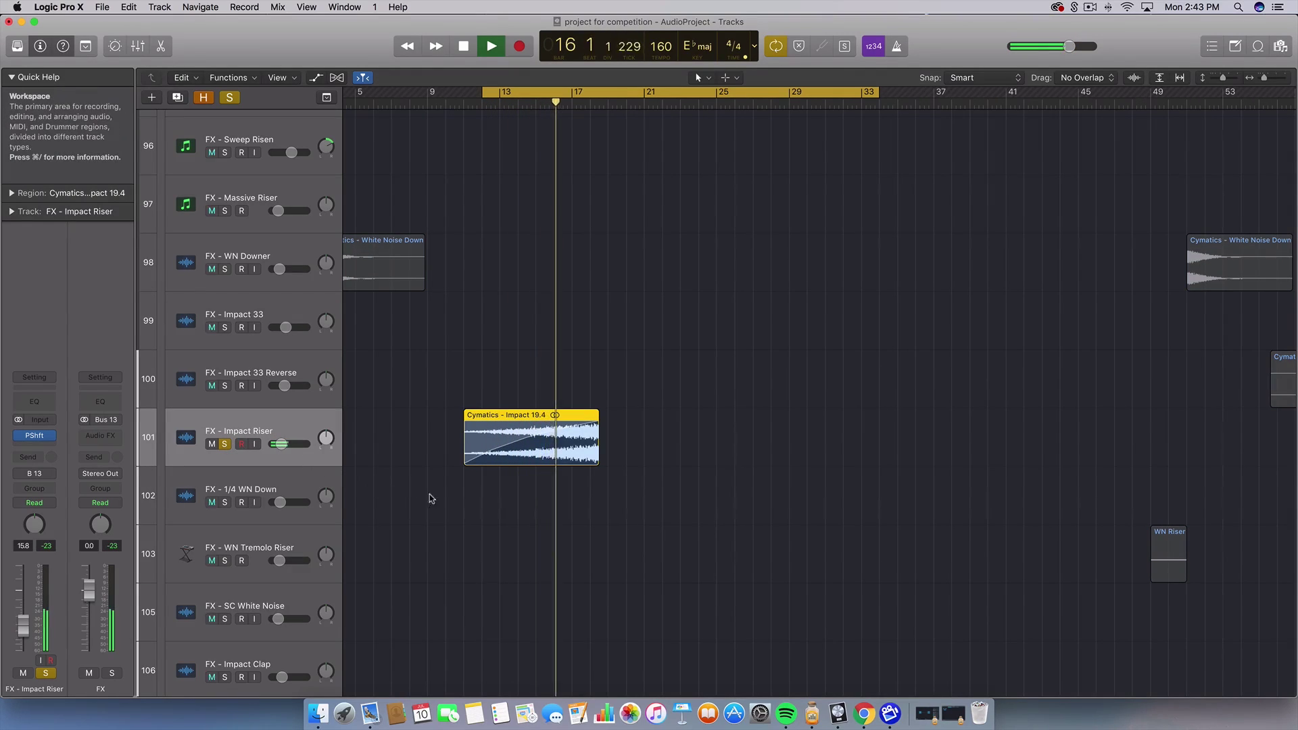
left_click(225, 446)
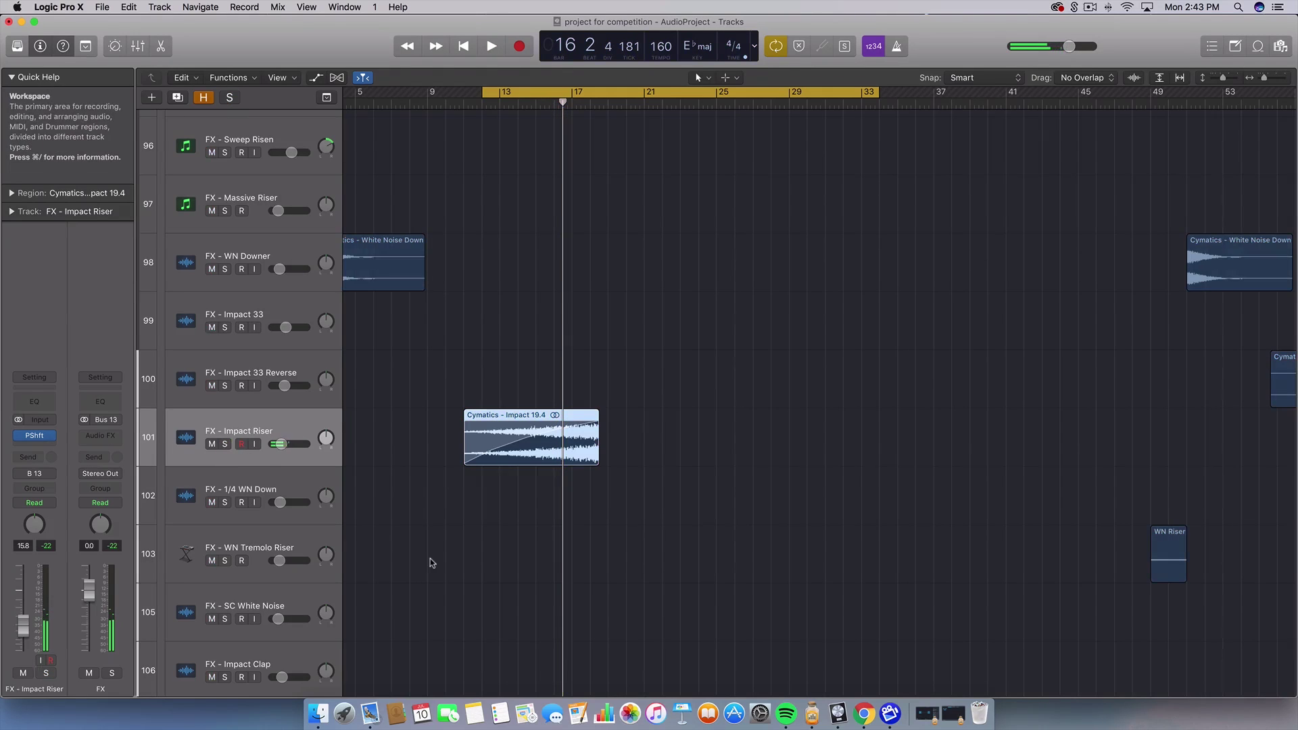
Step: Insert a stereo Channel EQ after the pitch shifter on the FX - Impact Riser track
scroll(429, 558, "down", 1)
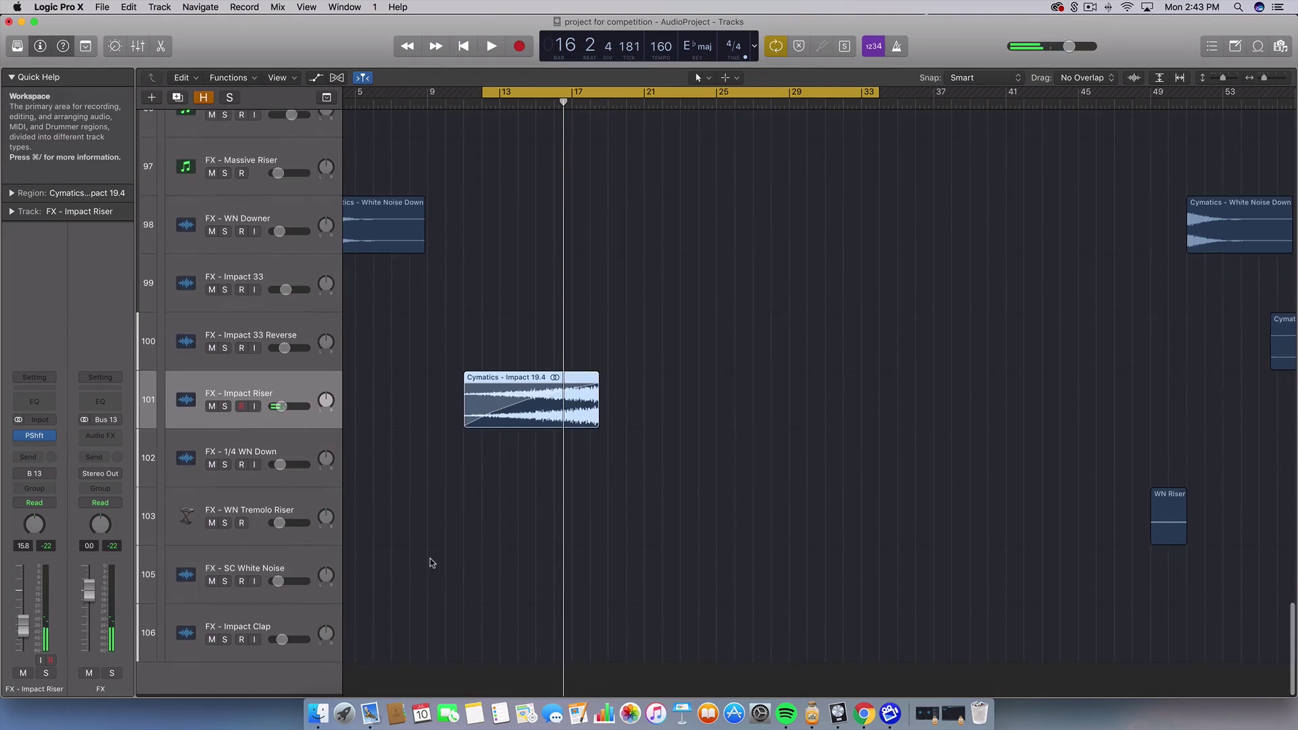
left_click(40, 445)
left_click(153, 470)
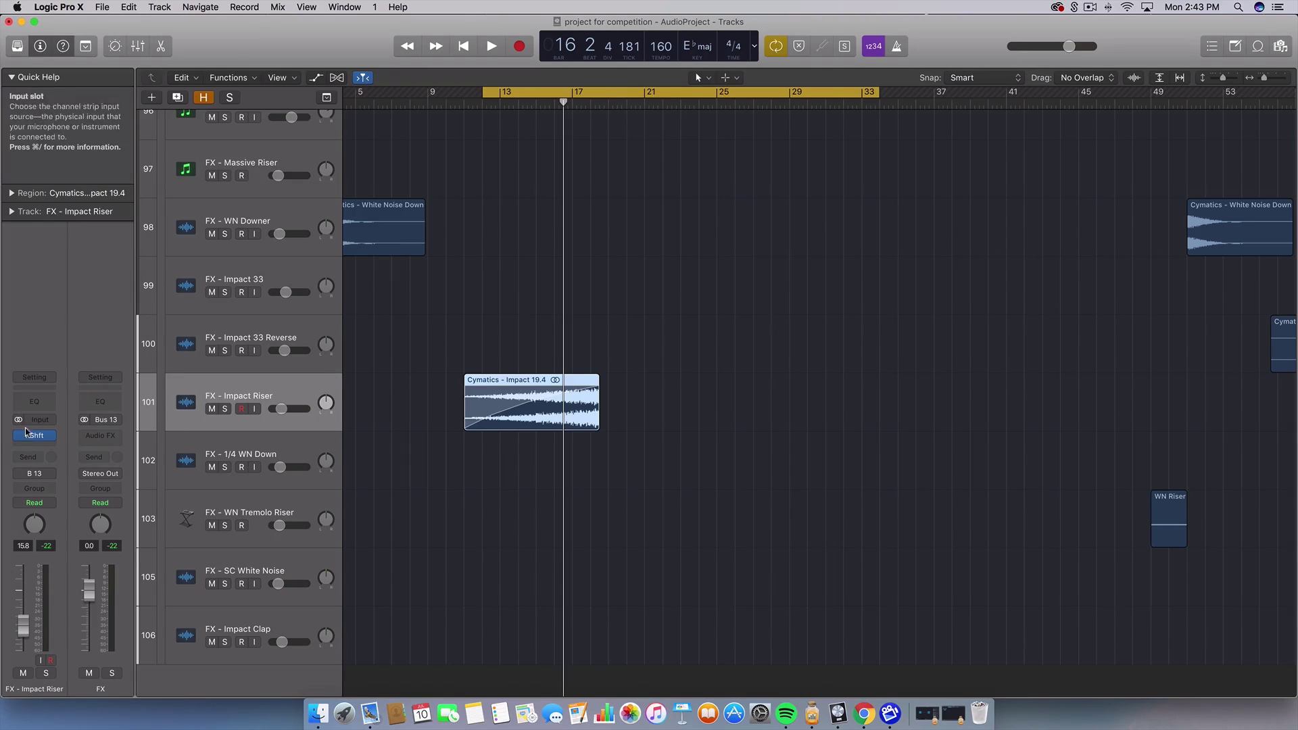
left_click(51, 446)
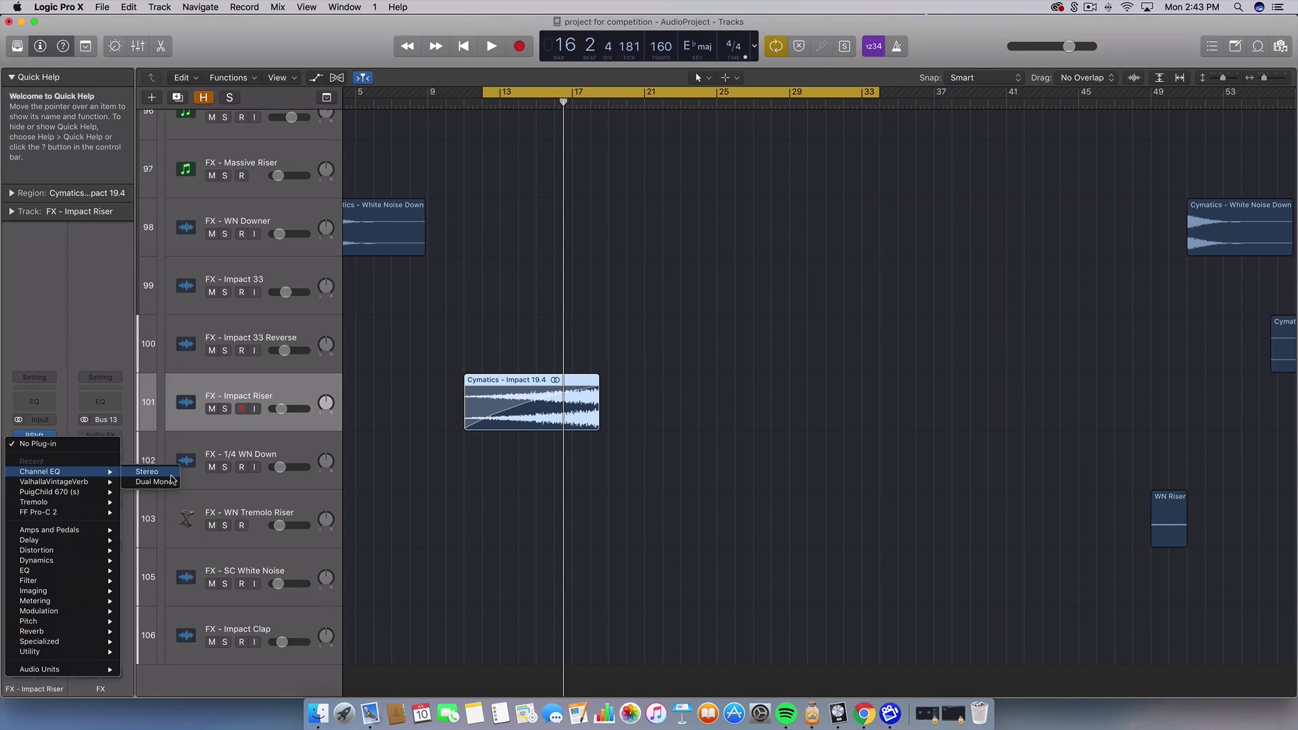
left_click(157, 481)
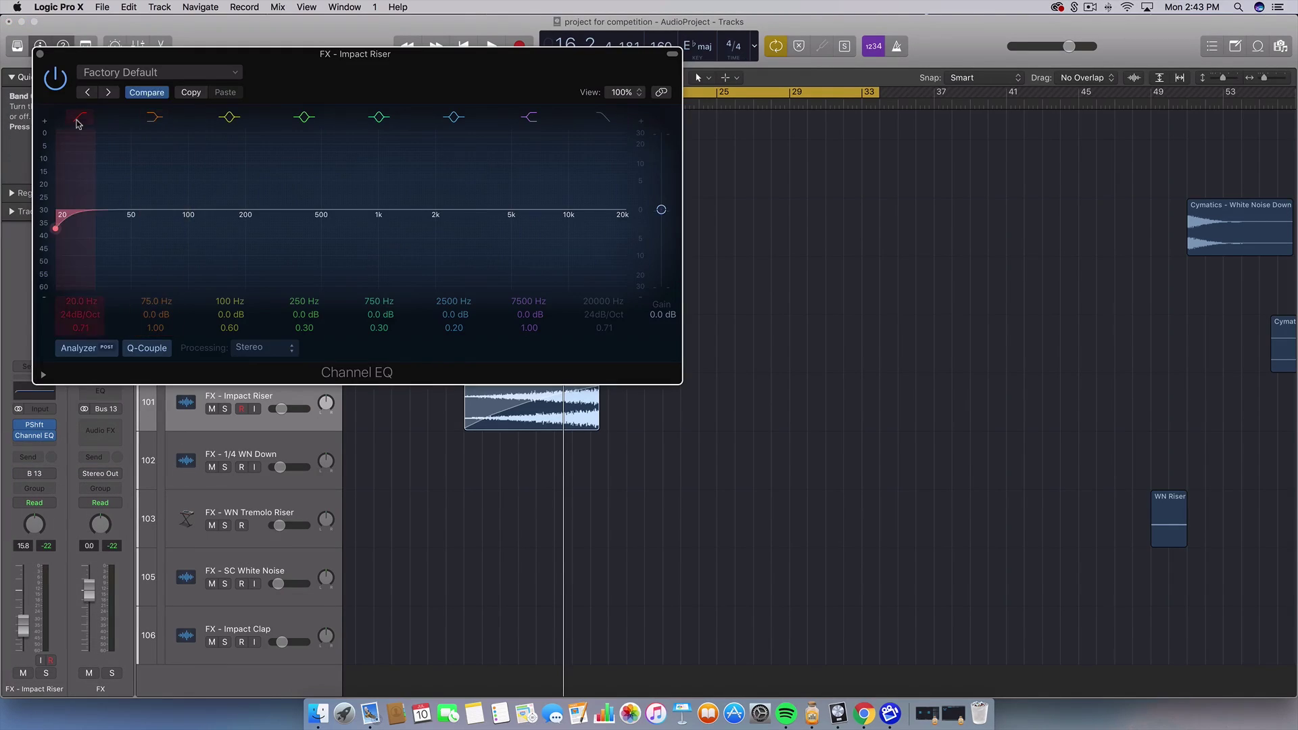
Step: Set the Channel EQ's low cut to 136 Hz with a 48 dB/Oct slope
left_click_drag(93, 235, 275, 240)
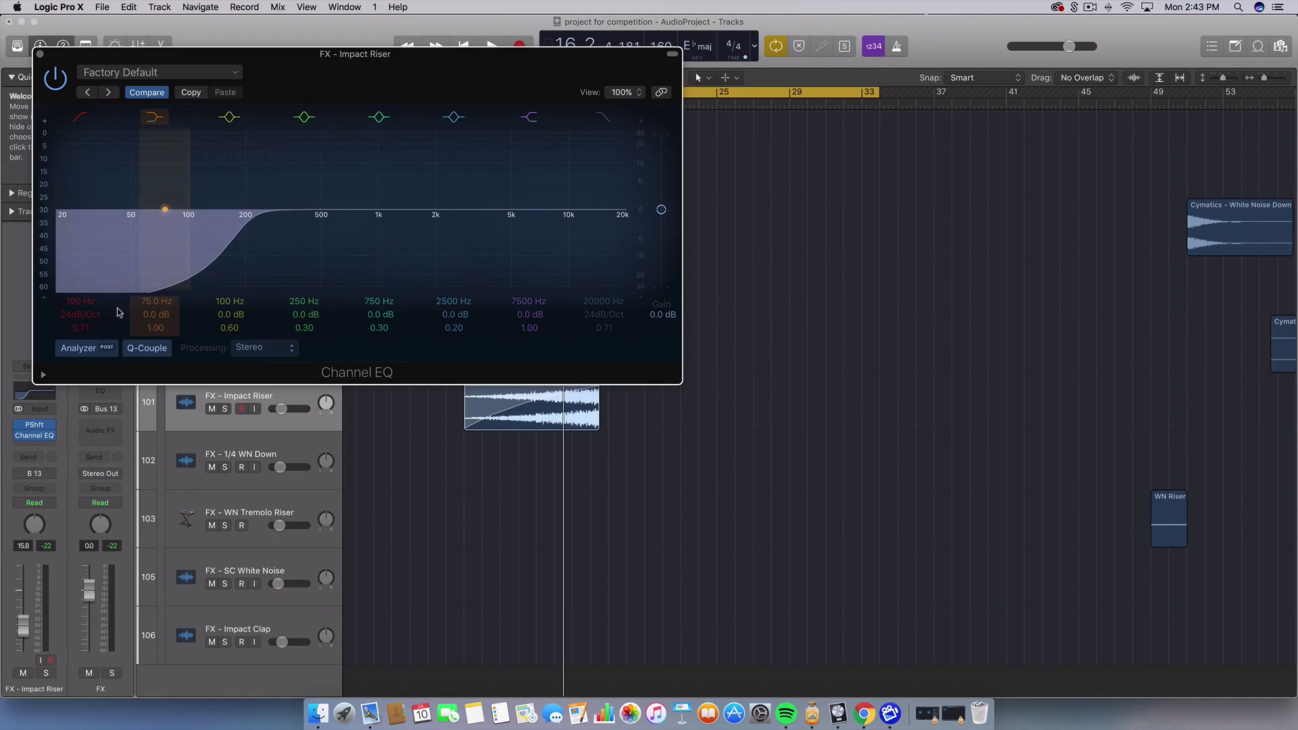
left_click_drag(89, 319, 90, 302)
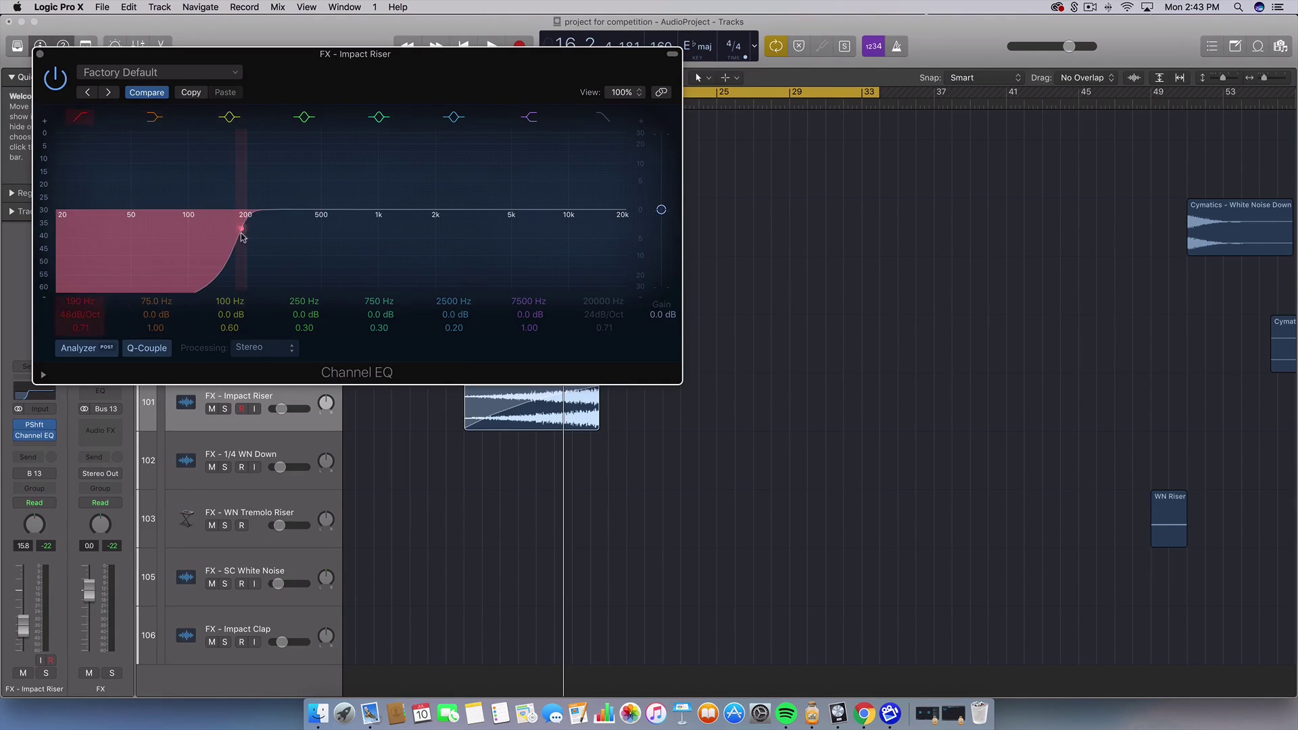
left_click_drag(215, 236, 213, 236)
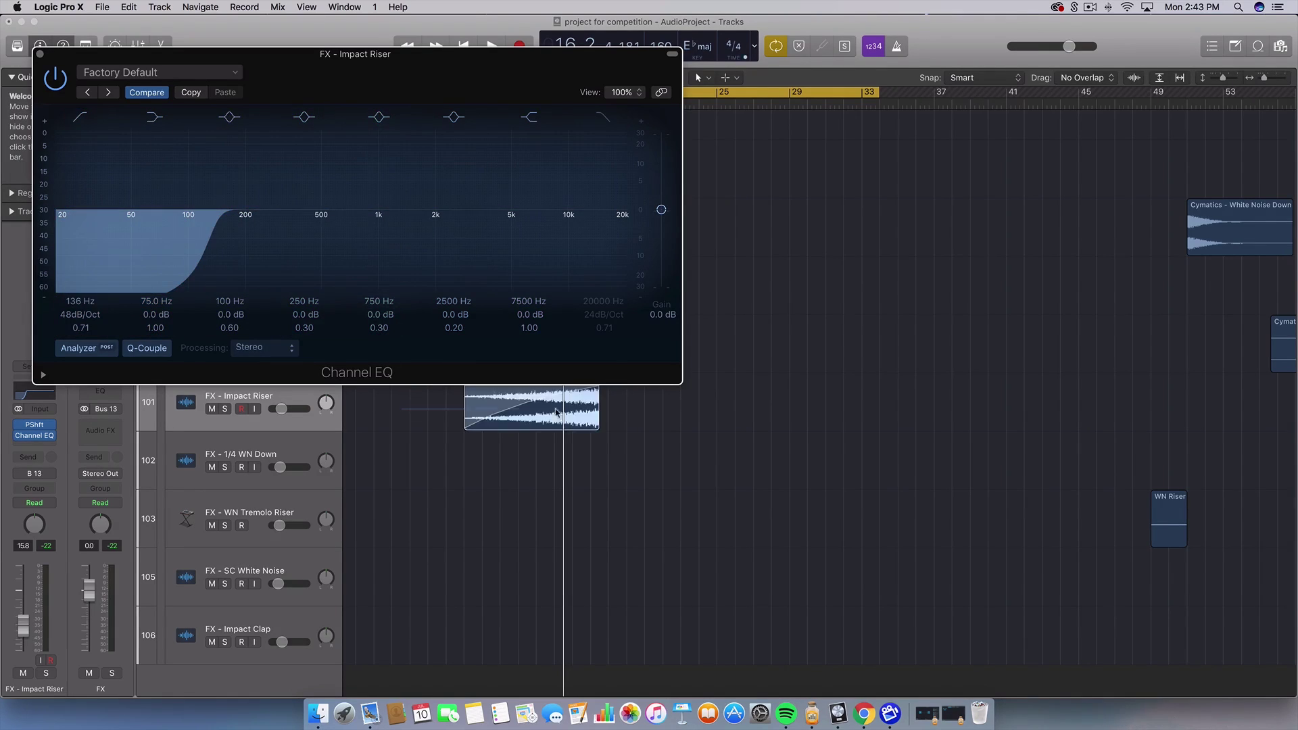
Step: Close the Channel EQ and remove it from the FX - Impact Riser track
left_click(39, 53)
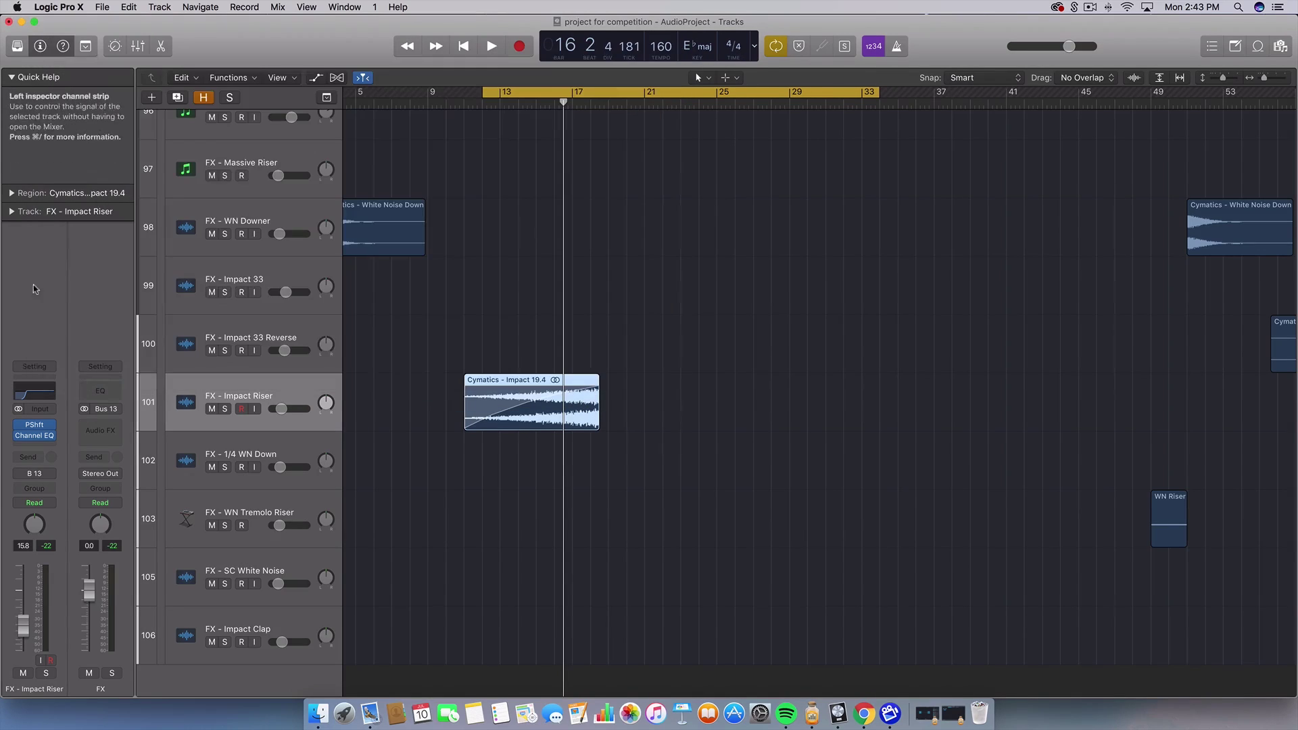
left_click(53, 440)
left_click(52, 458)
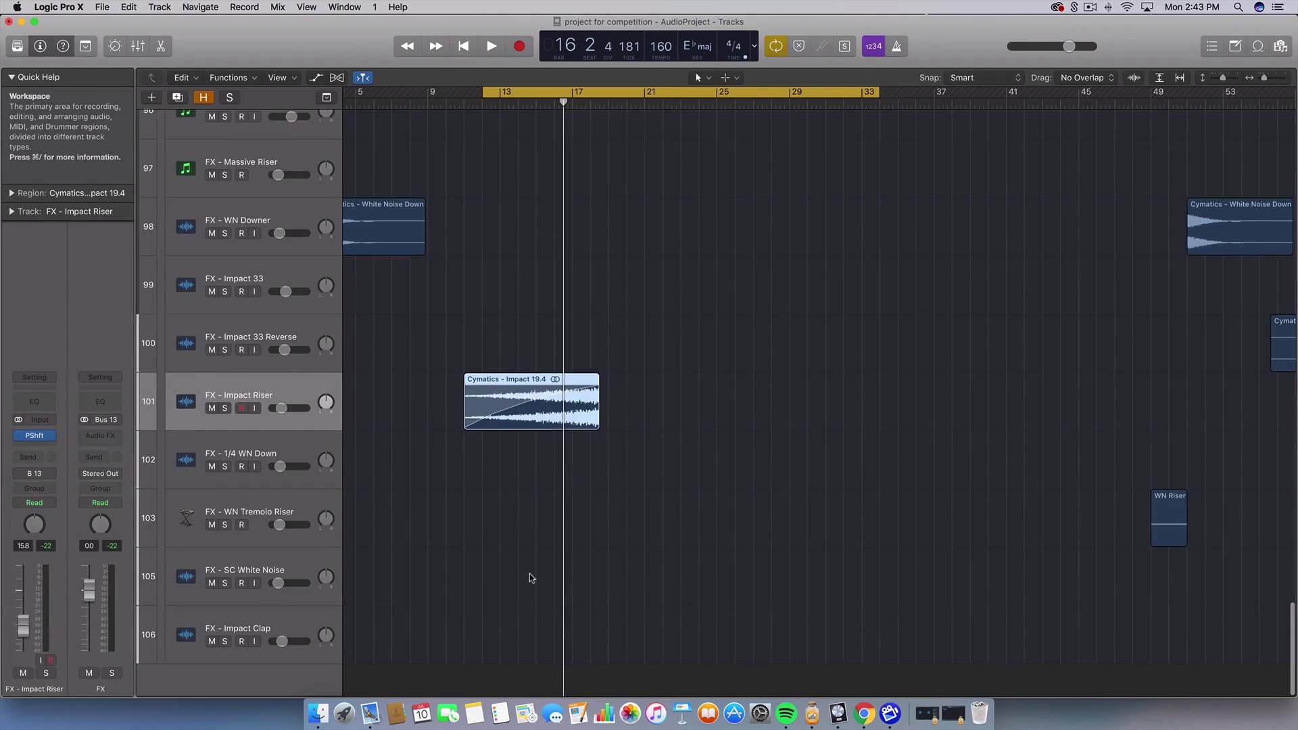
Step: Solo the FX - WN Hit track and briefly play it from bar 12
scroll(530, 573, "down", 1)
scroll(529, 573, "up", 10)
scroll(529, 573, "down", 10)
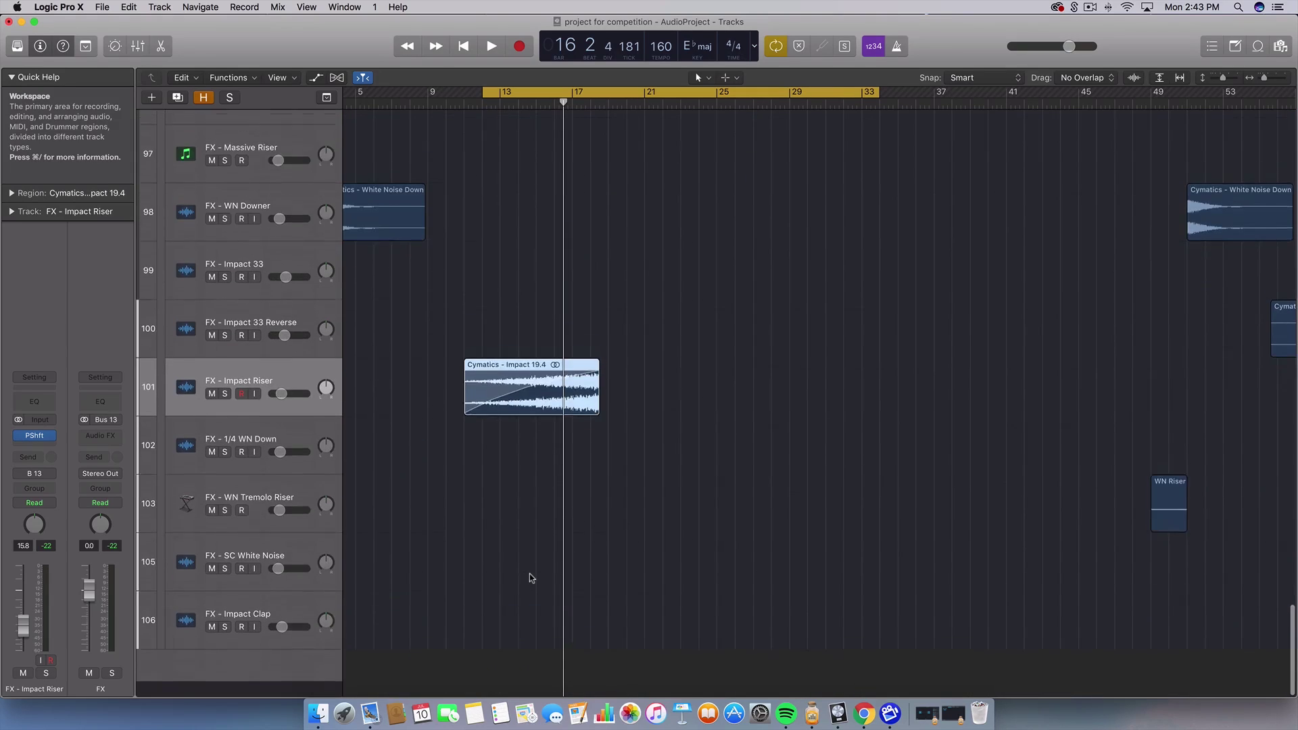
scroll(529, 574, "up", 6)
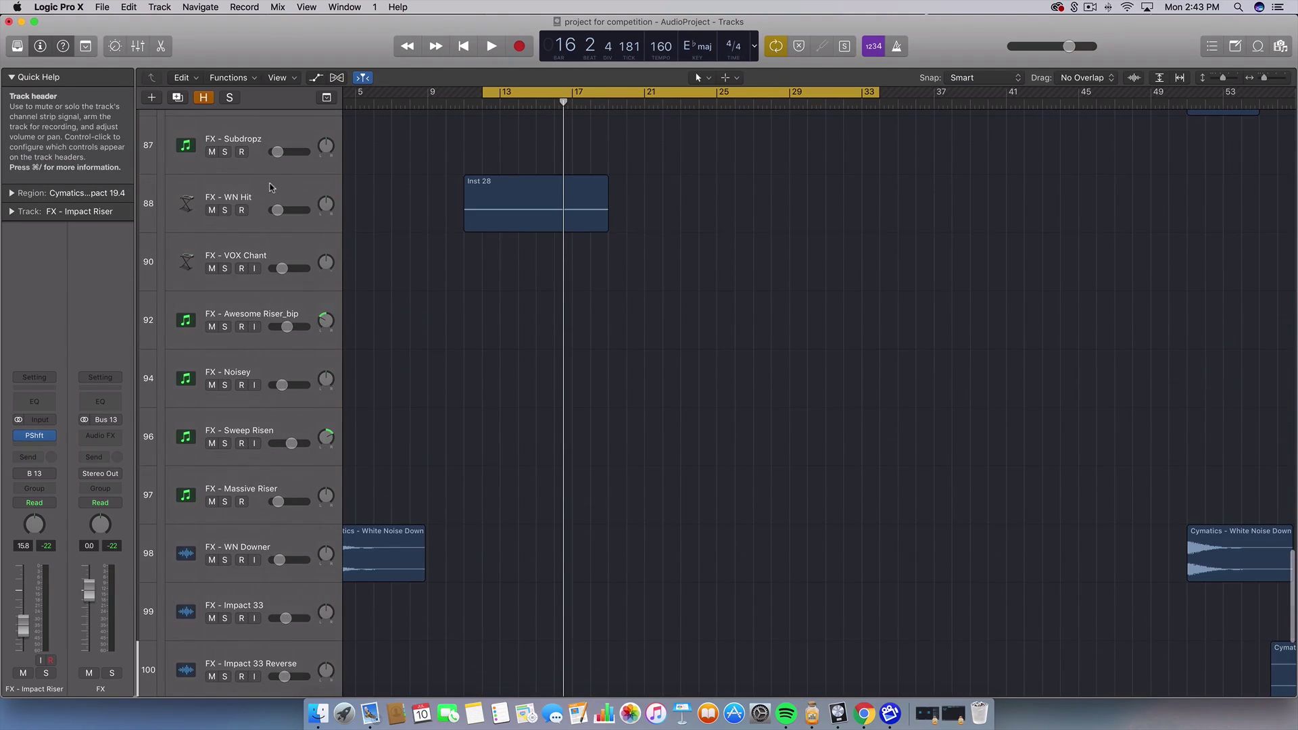
left_click(268, 189)
left_click(225, 210)
key("space")
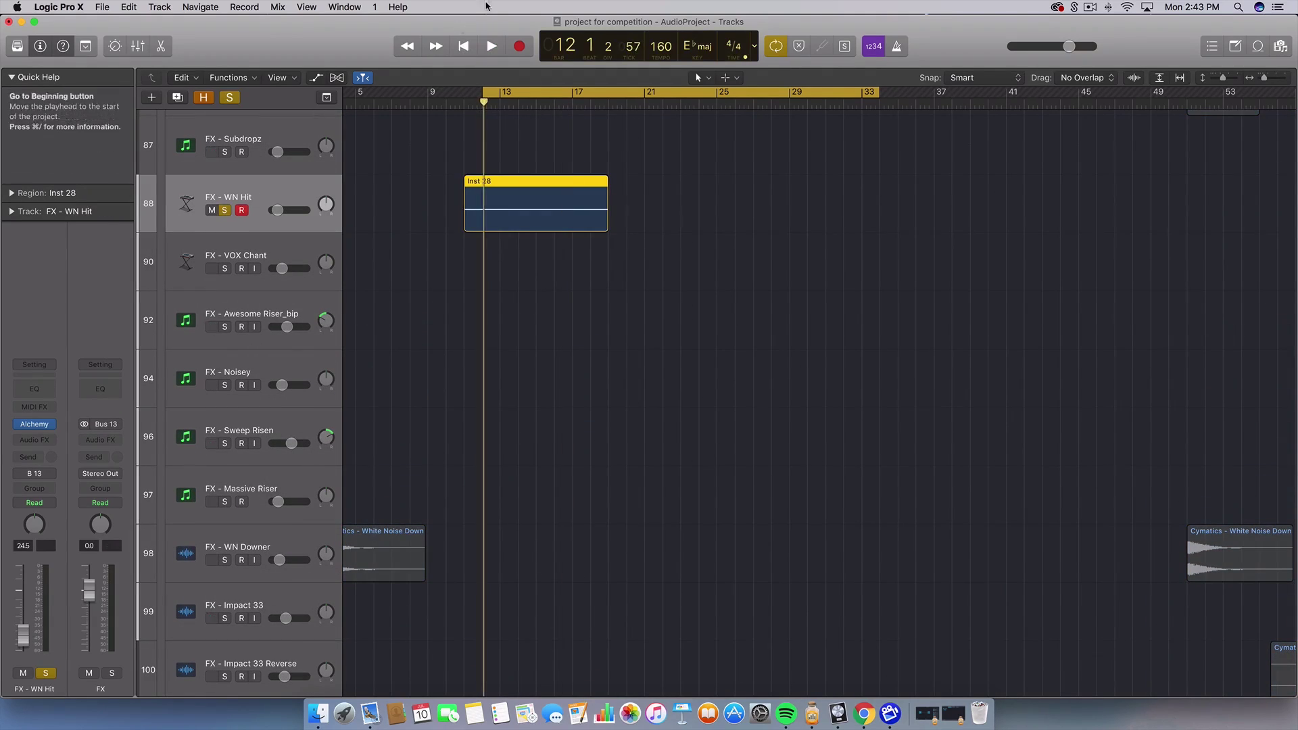
Step: Set the cycle range to bars 11 through 24, play the soloed WN Hit to about bar 12, and clear its solo
left_click_drag(464, 94, 699, 94)
key("space")
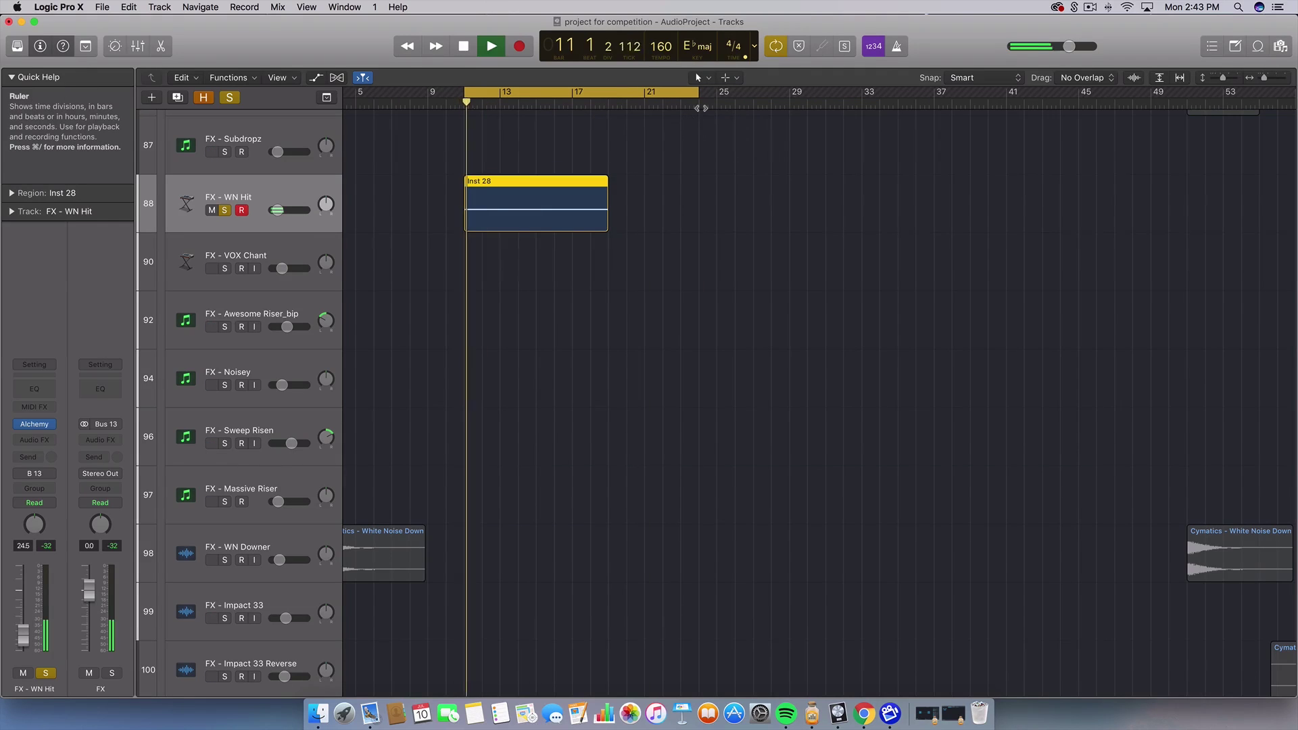
key("space")
left_click(225, 211)
Step: Set the cycle range to bars 3 through 15 and play to about bar 5, temporarily soloing FX - WN Downer
scroll(540, 363, "left", 3)
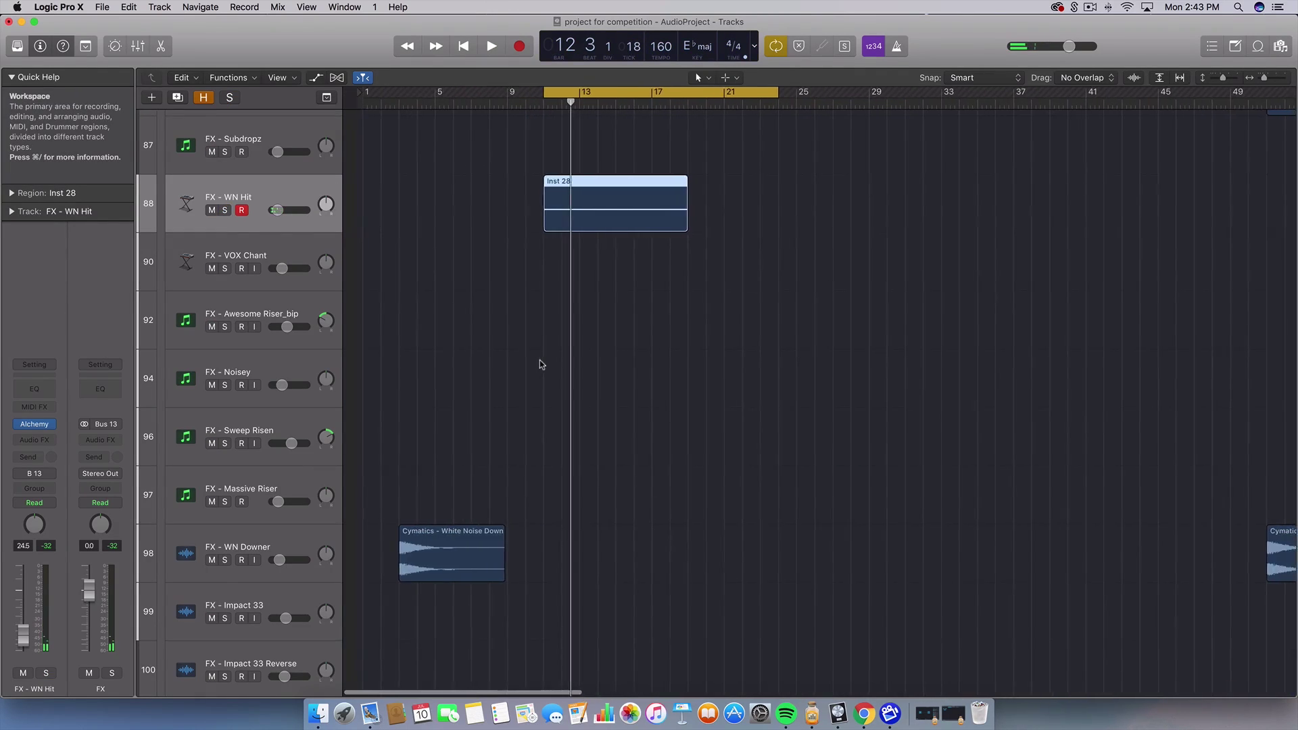
scroll(540, 364, "down", 8)
scroll(540, 360, "down", 1)
scroll(540, 360, "right", 1)
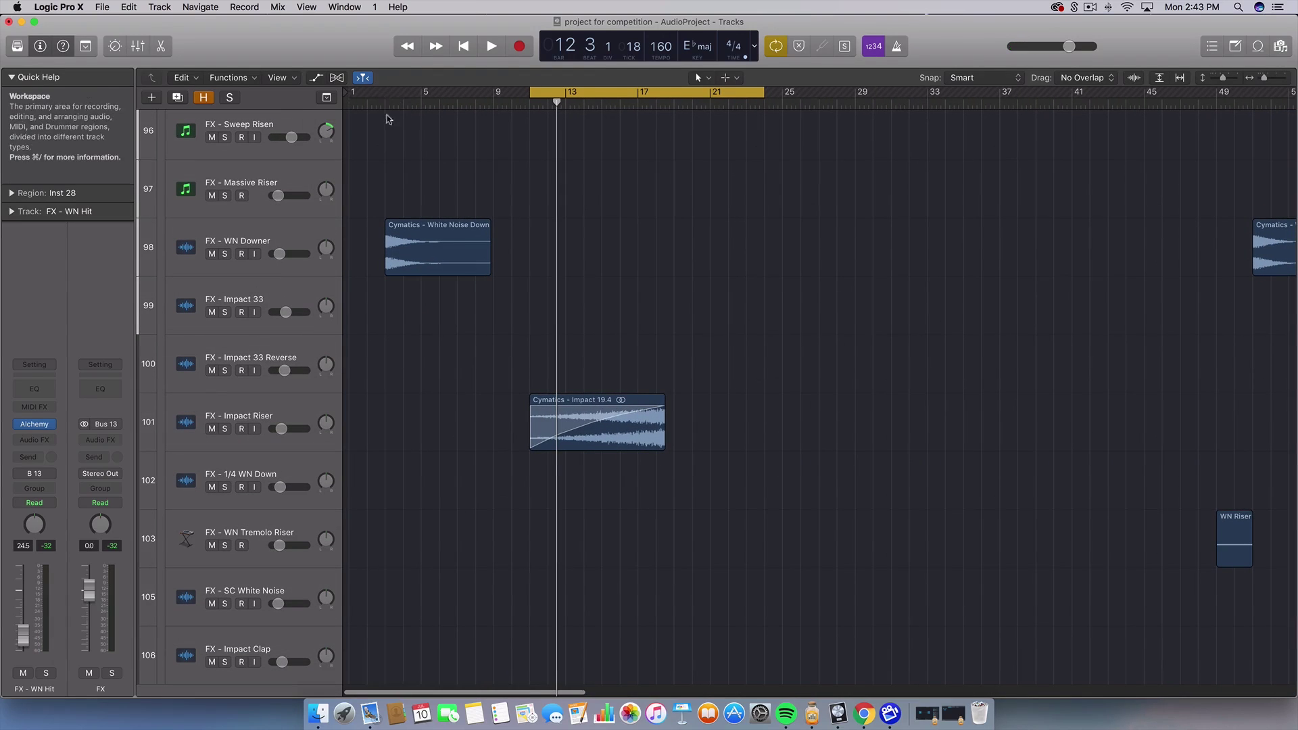
left_click_drag(385, 96, 601, 98)
key("space")
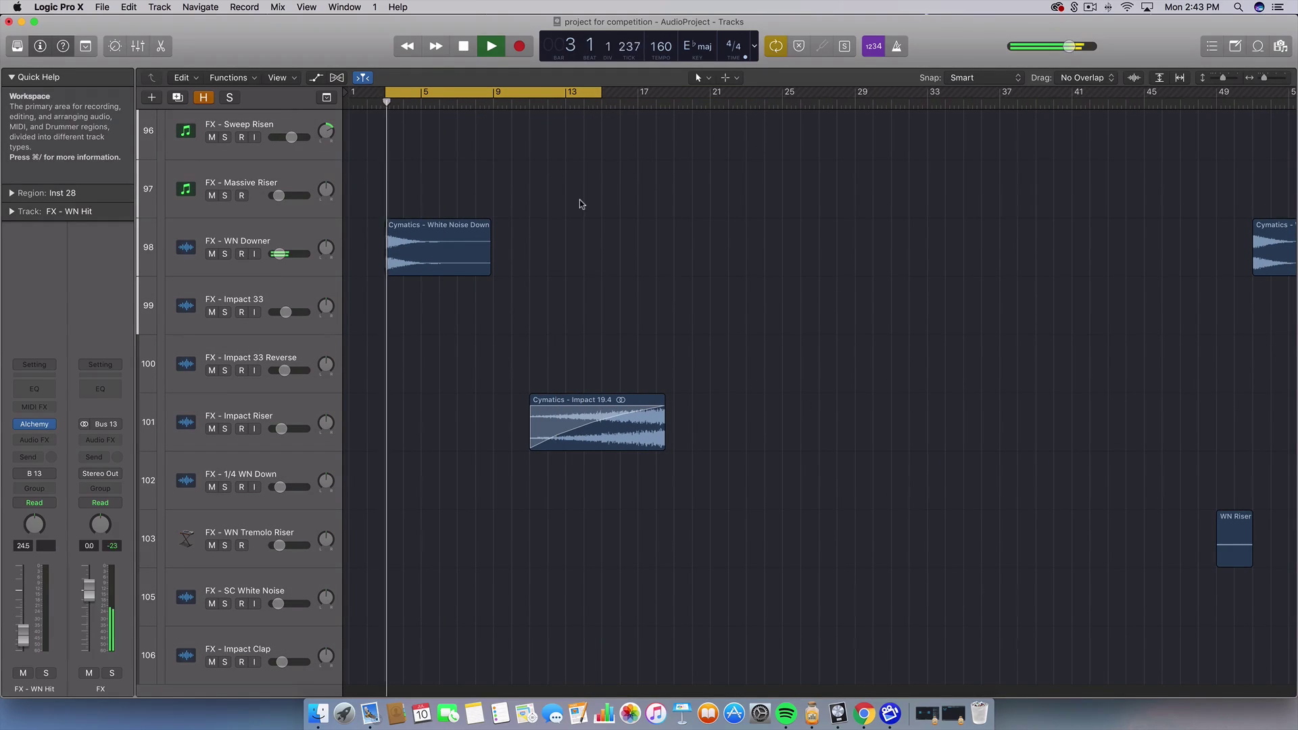
left_click(225, 254)
left_click(225, 253)
key("space")
Step: Set the cycle range to bars 19 through about 51 and play the full mix to about bar 21
scroll(595, 270, "up", 10)
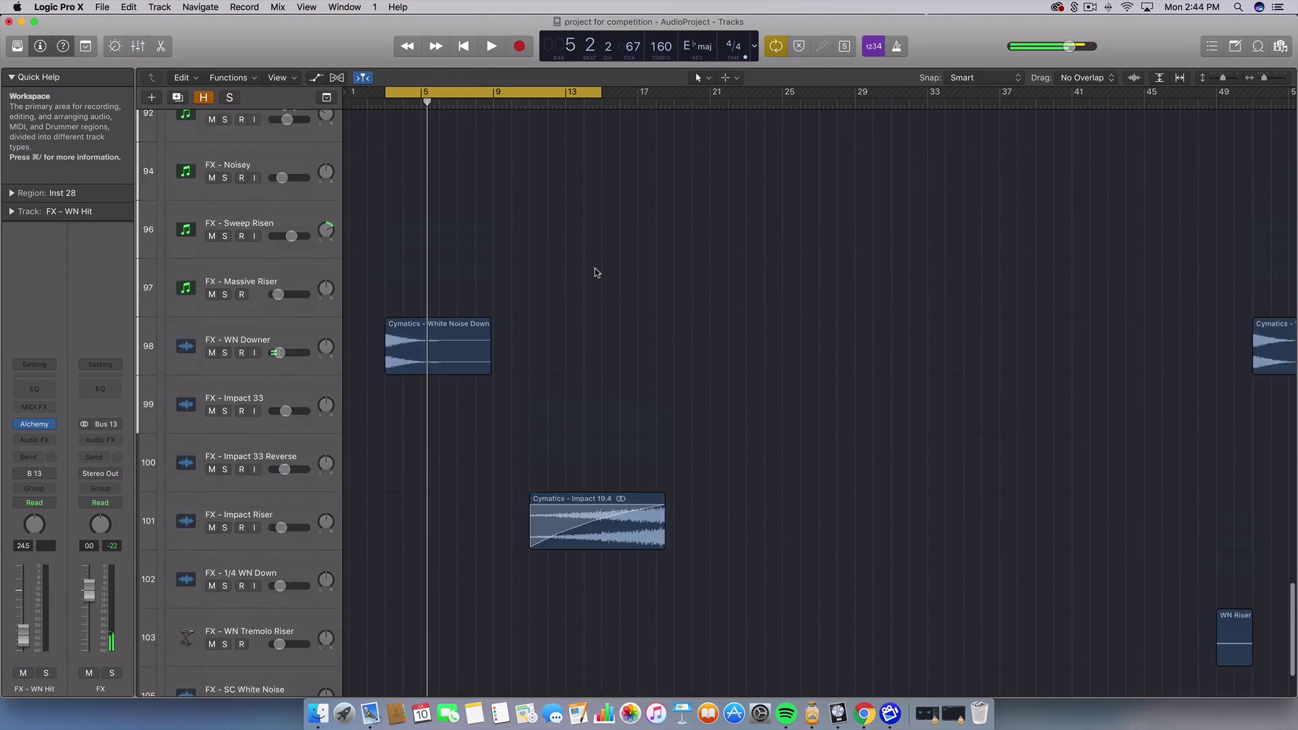
scroll(596, 272, "up", 15)
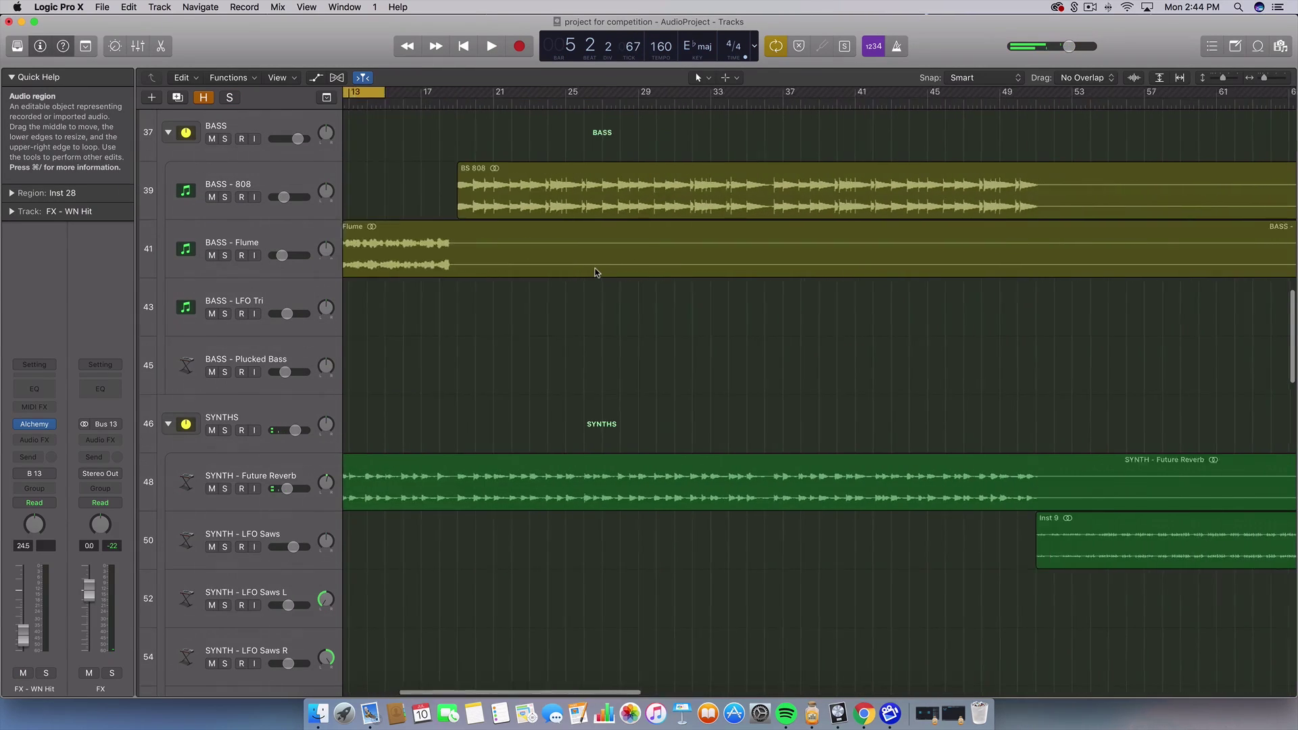
scroll(596, 272, "right", 5)
scroll(596, 273, "down", 5)
scroll(597, 272, "up", 10)
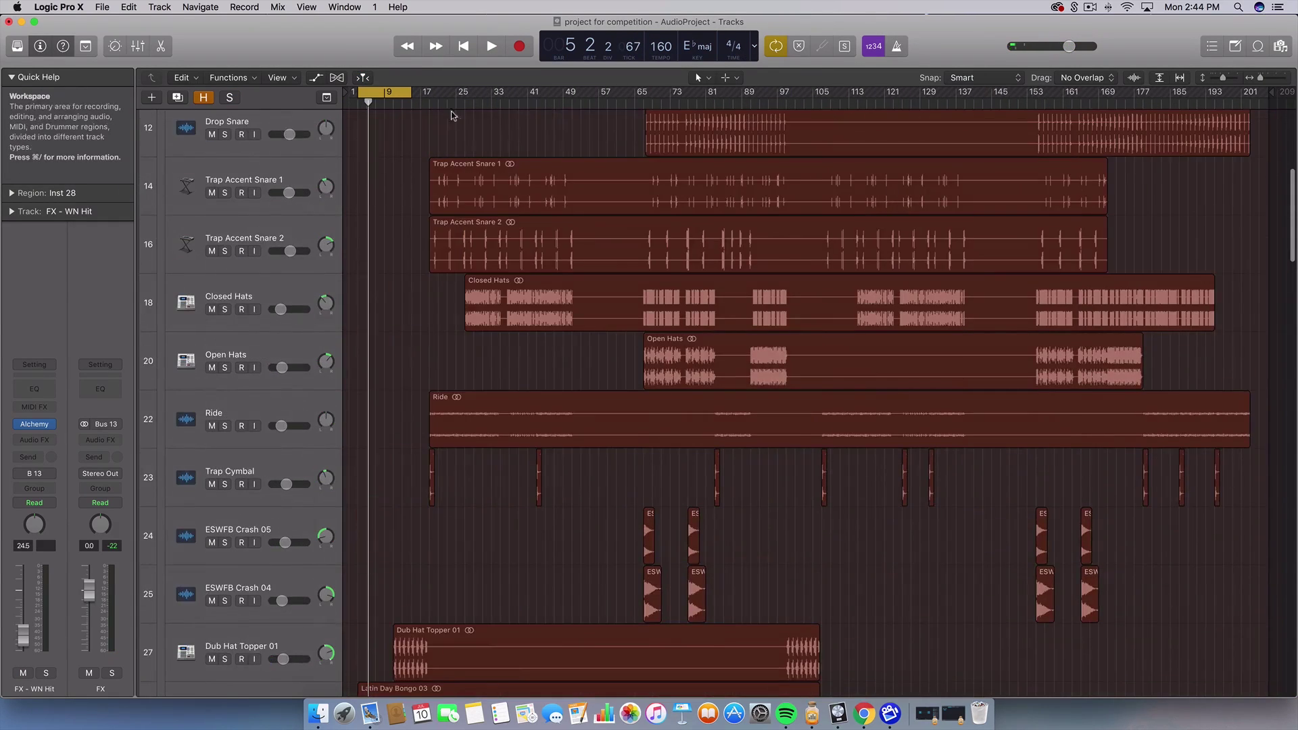
left_click_drag(427, 96, 572, 135)
key("space")
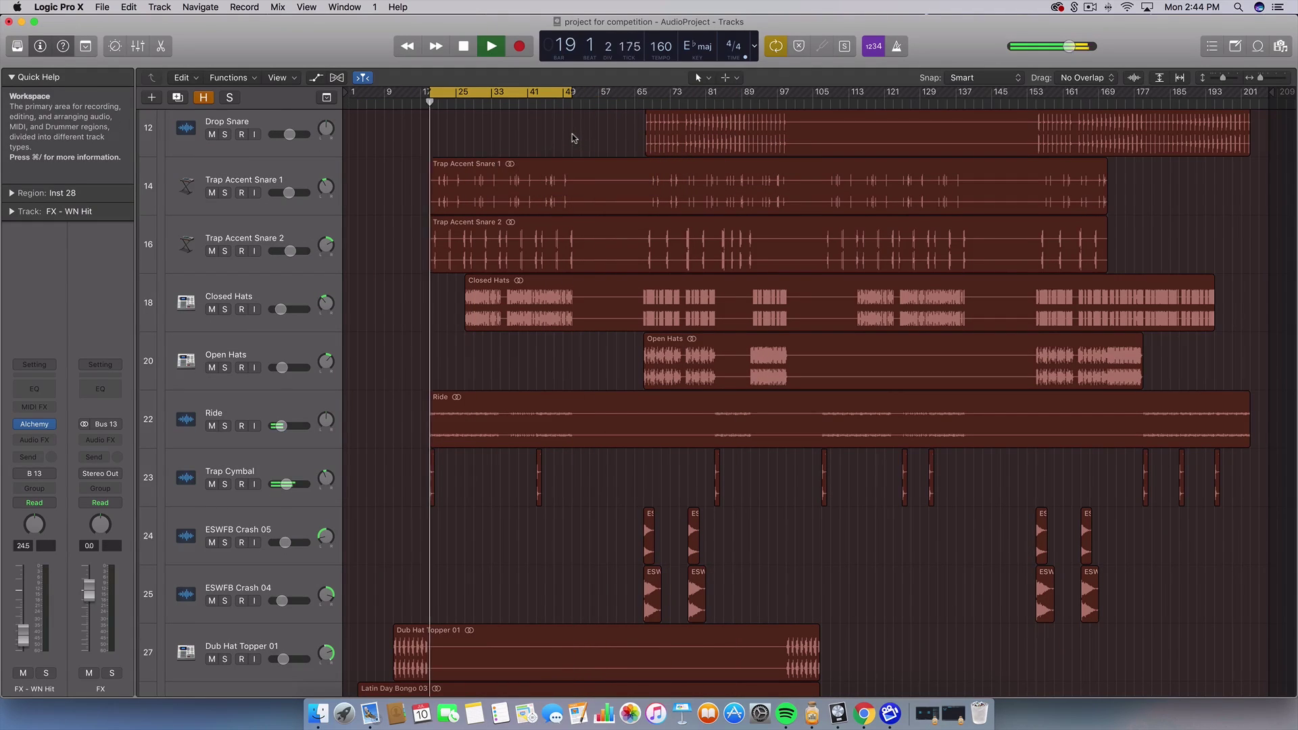
scroll(571, 188, "down", 3)
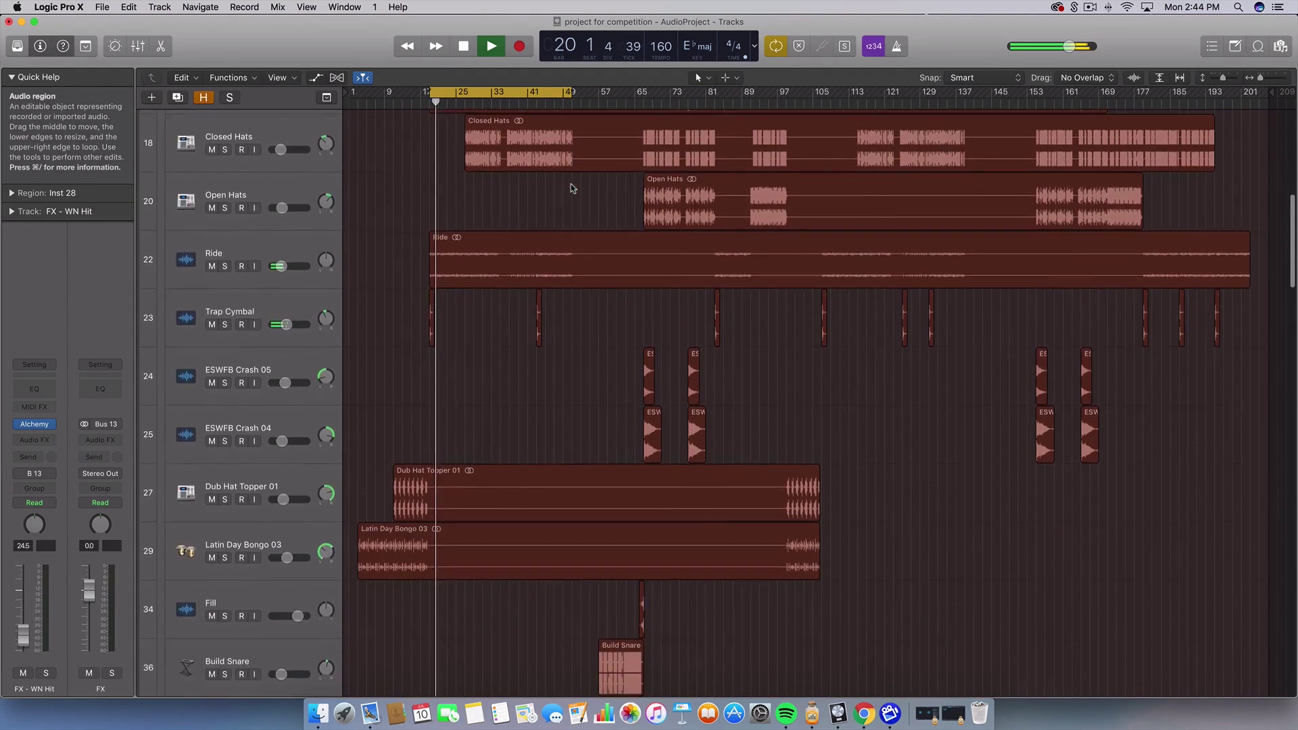
key("space")
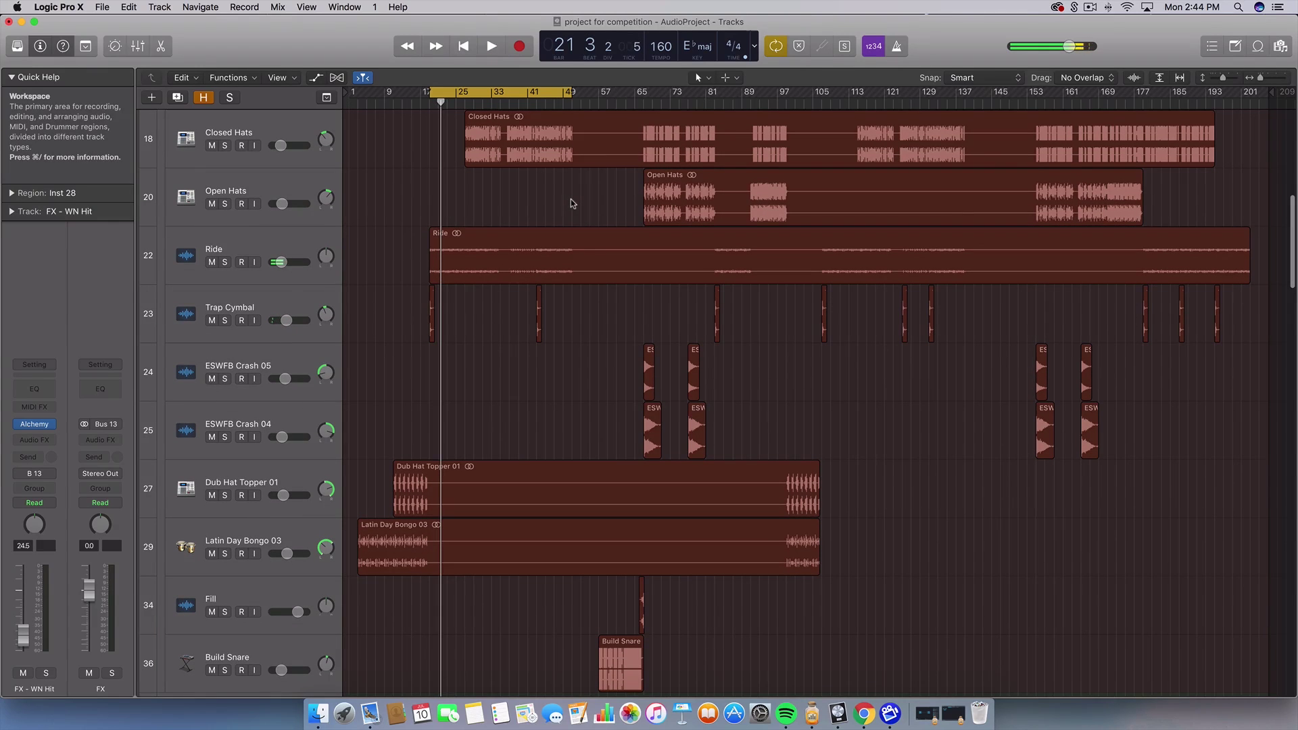
Step: Turn off the current cycle and set a new cycle range from bar 67 to about bar 99
left_click(560, 88)
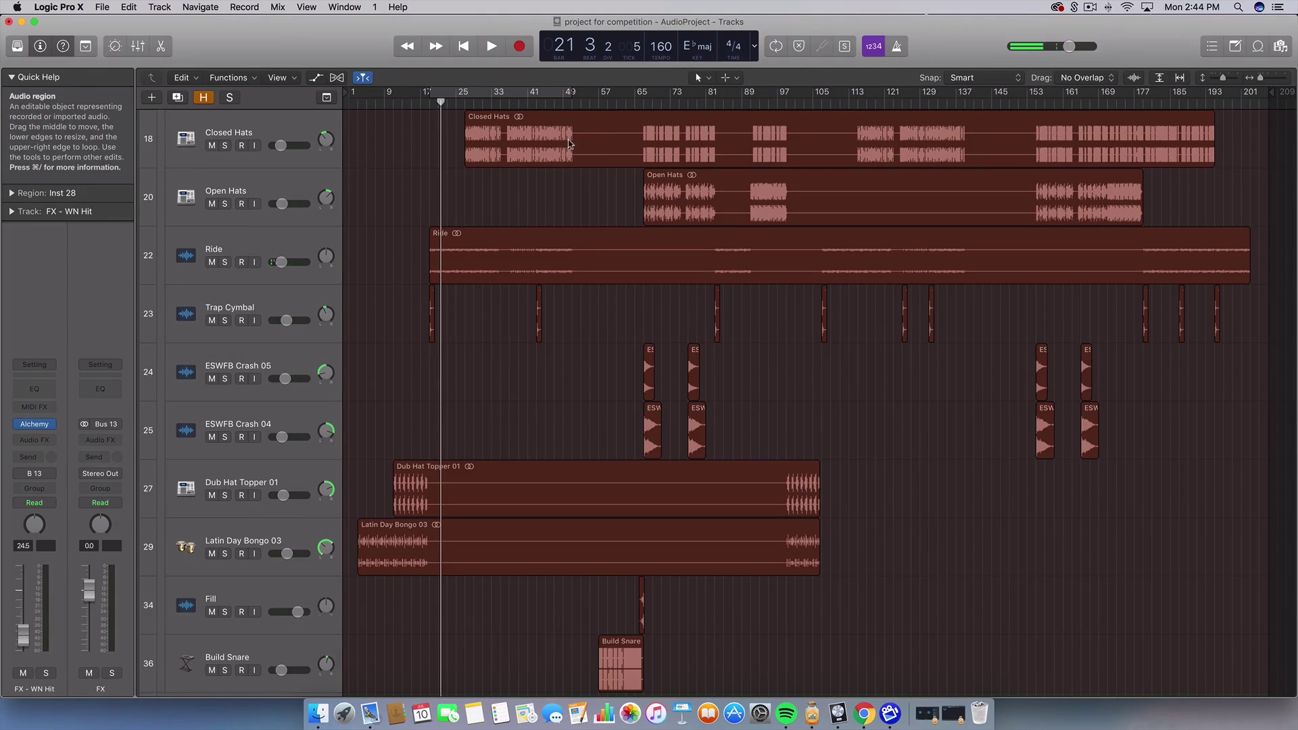
scroll(584, 195, "down", 3)
scroll(585, 196, "up", 8)
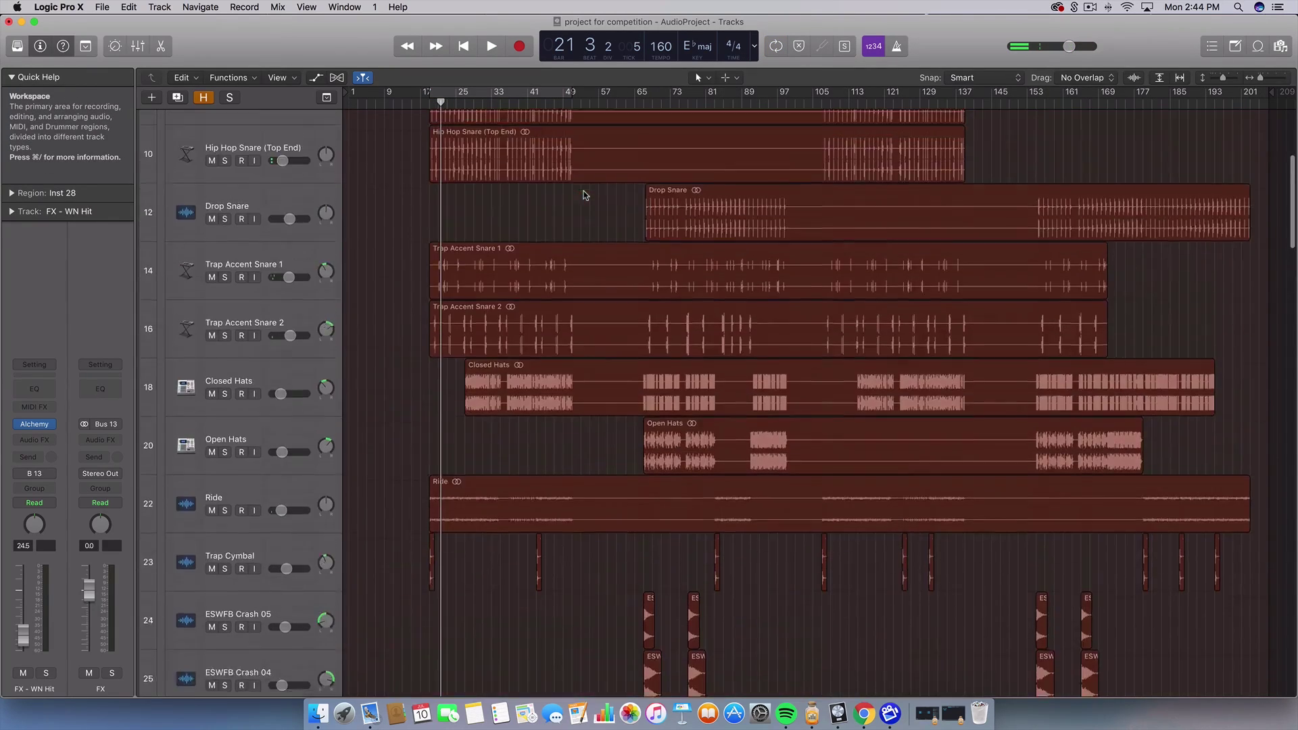
scroll(585, 196, "up", 4)
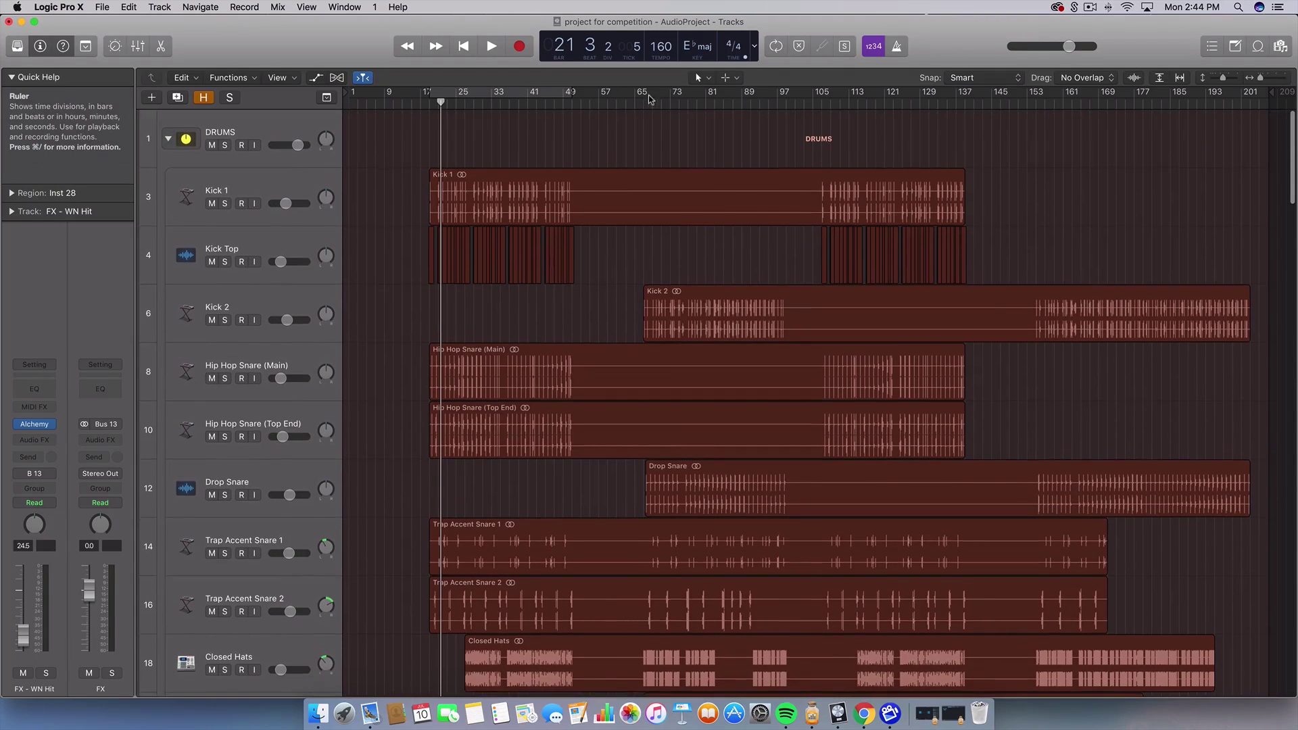
left_click_drag(633, 95, 785, 98)
left_click_drag(637, 94, 645, 95)
Step: Play the cycled section from bar 67 to about bar 75, reviewing the FX, synth, bass and drum tracks
scroll(766, 243, "down", 5)
scroll(766, 243, "down", 20)
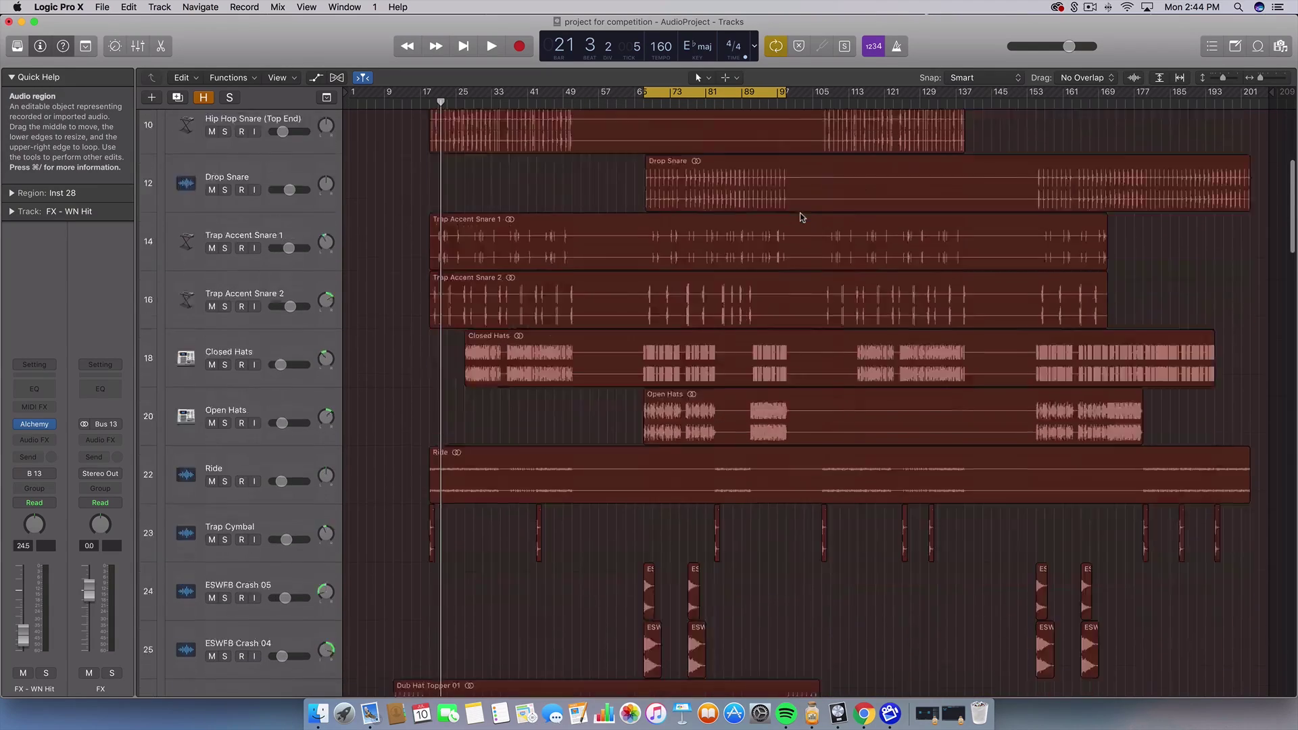
scroll(809, 191, "down", 12)
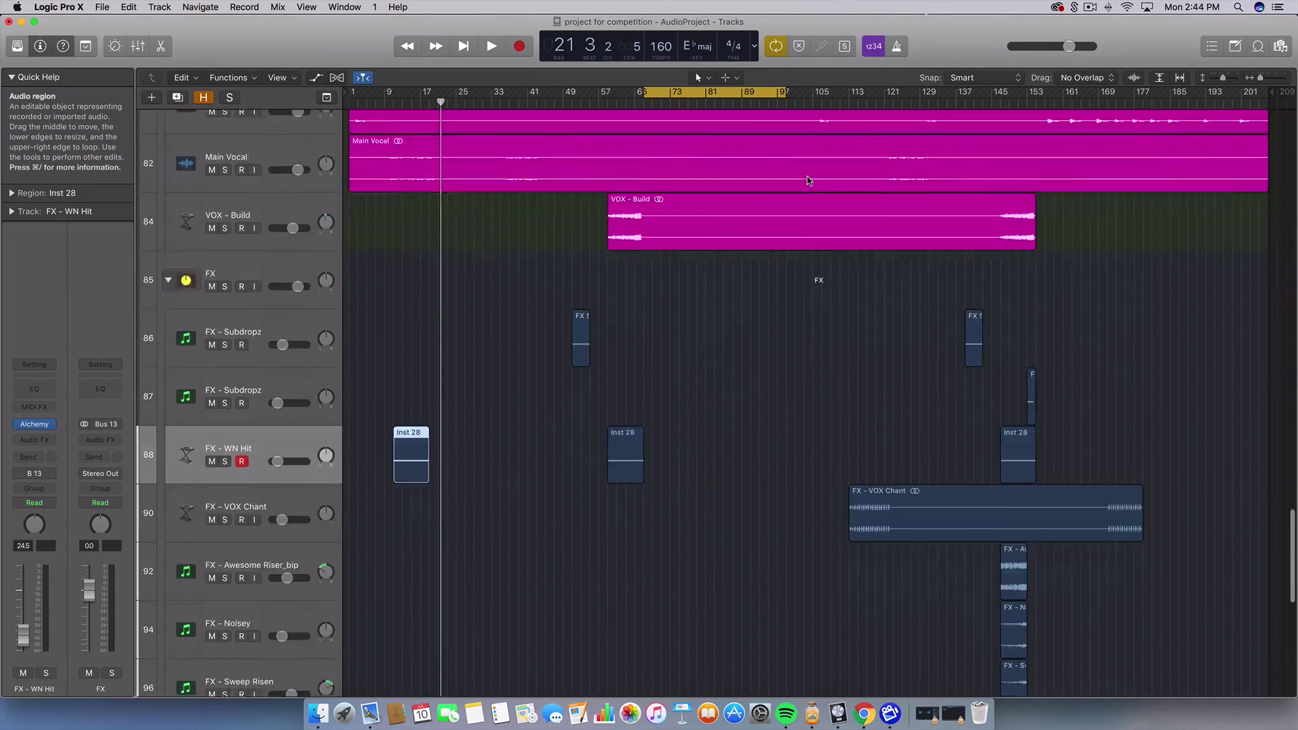
key("space")
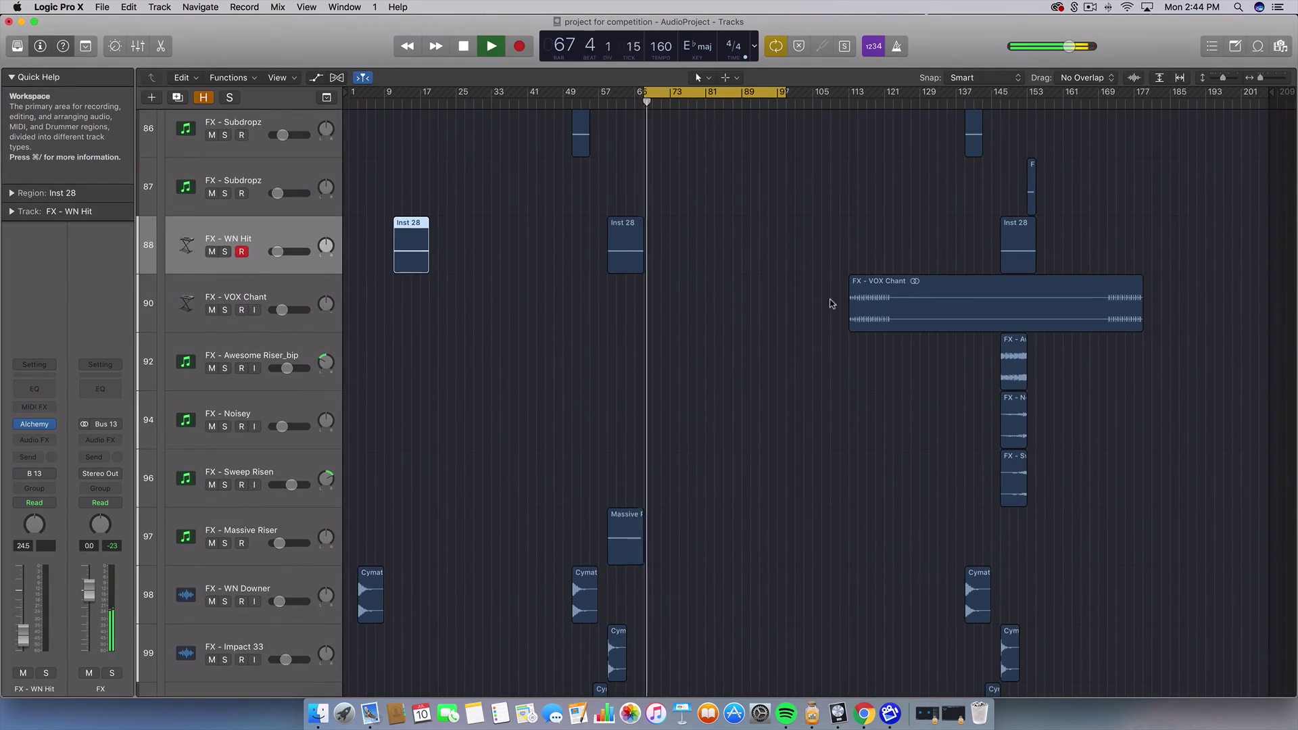
scroll(832, 304, "up", 12)
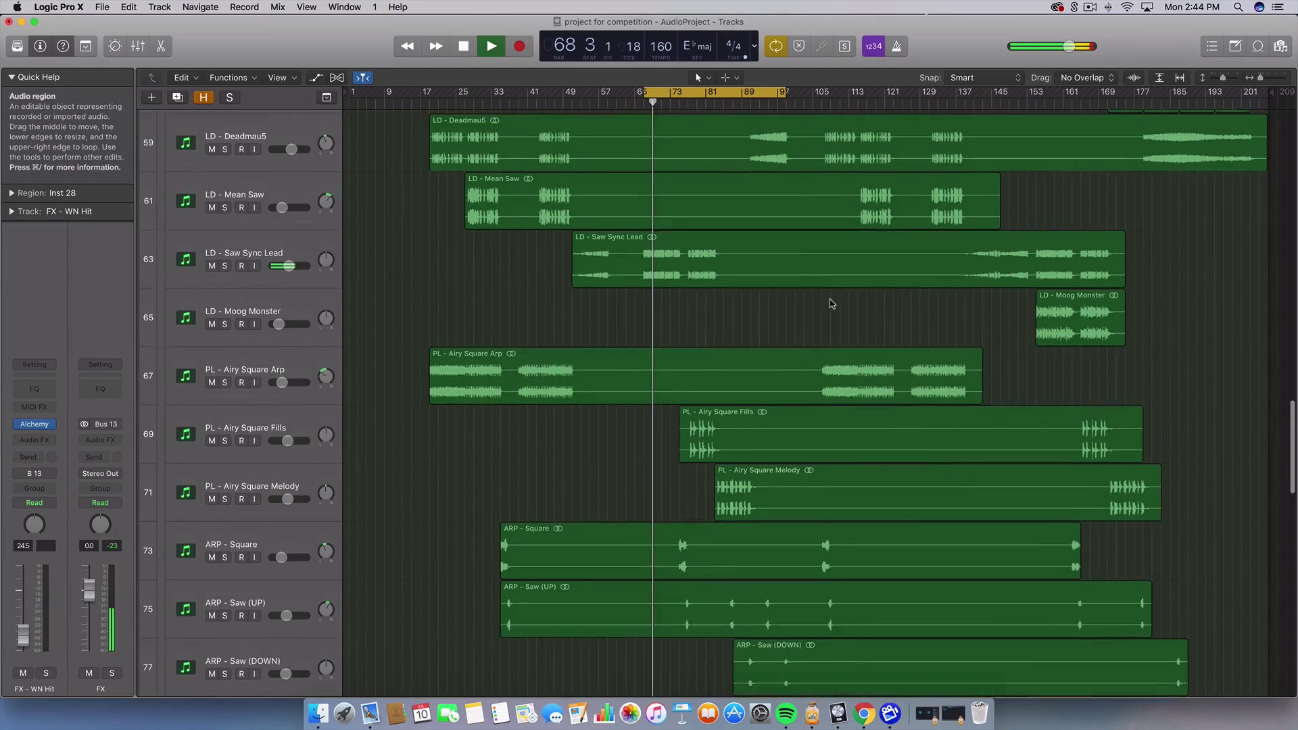
scroll(831, 303, "up", 10)
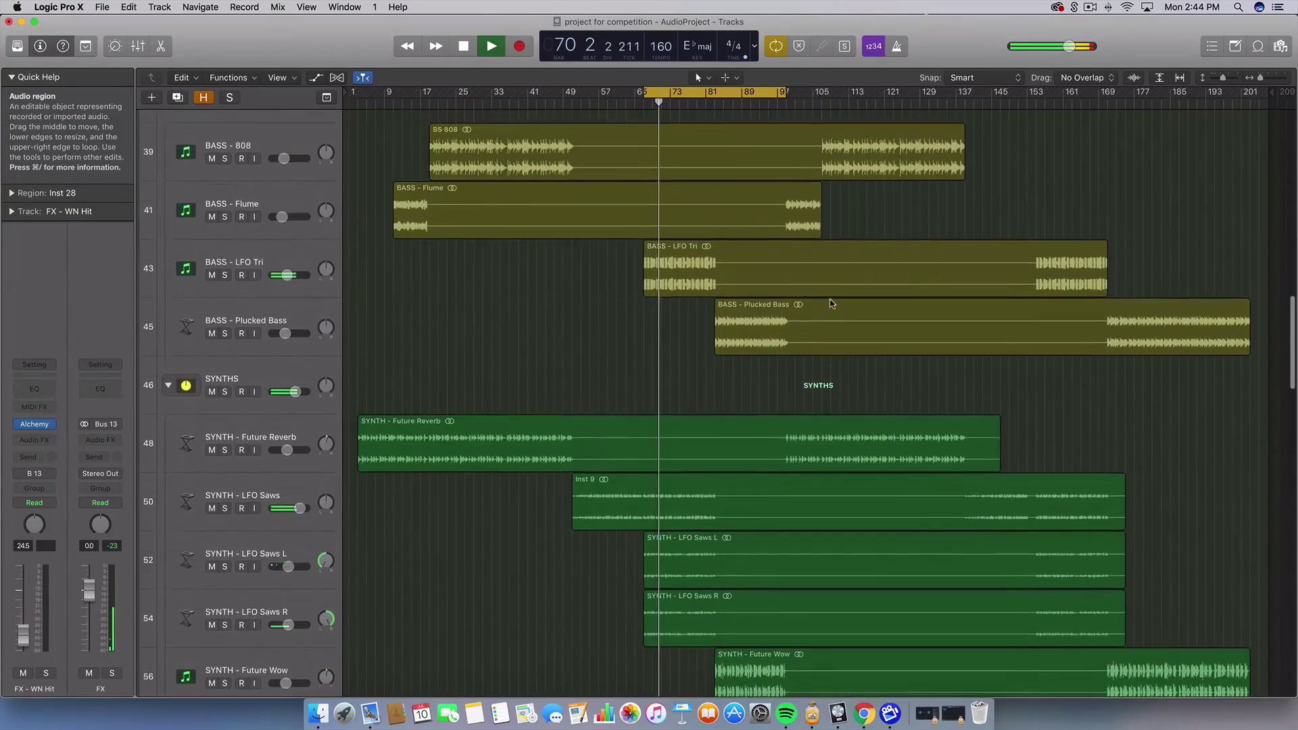
scroll(831, 304, "up", 10)
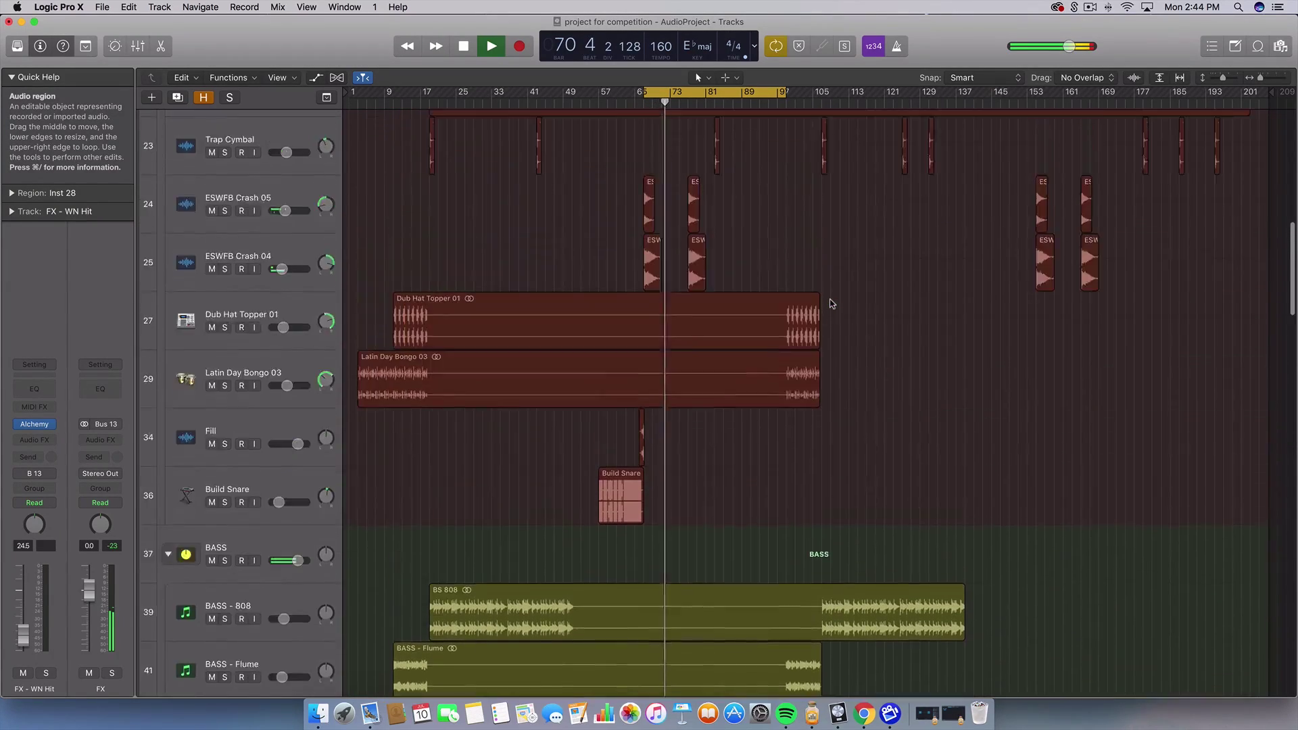
scroll(831, 303, "up", 10)
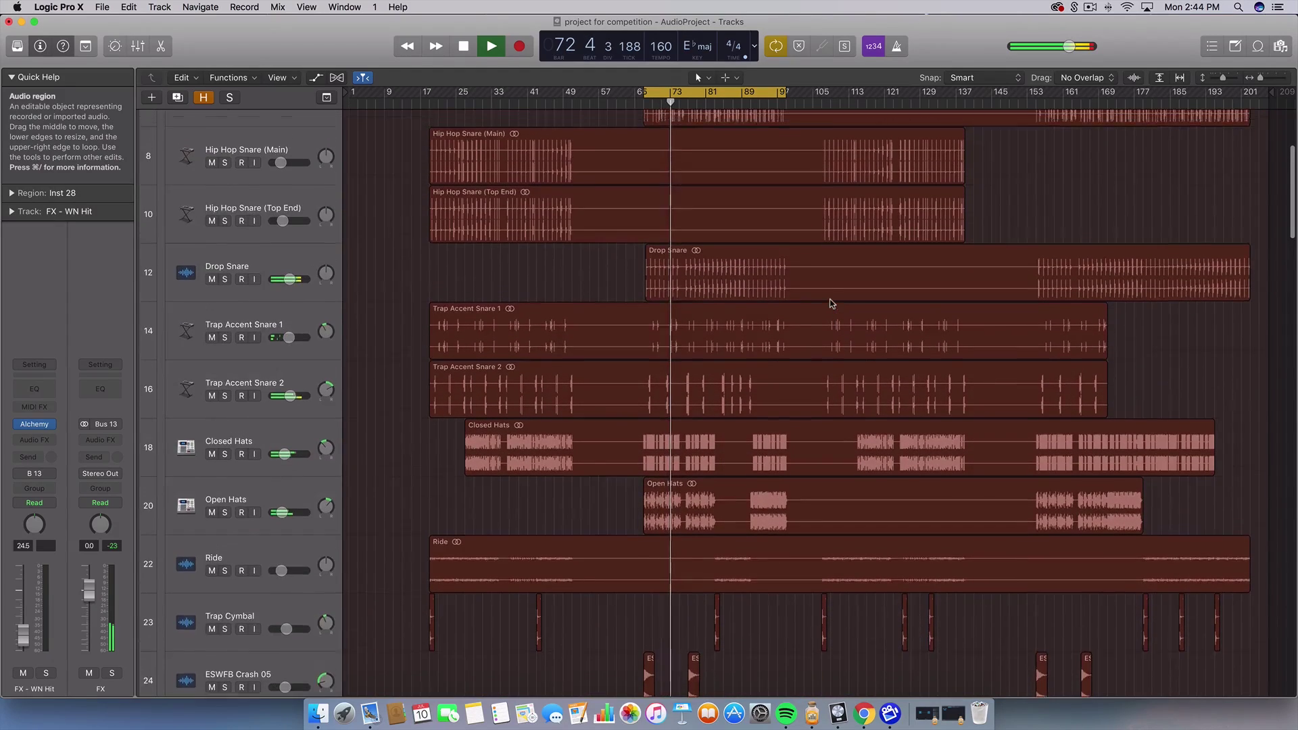
scroll(831, 303, "up", 5)
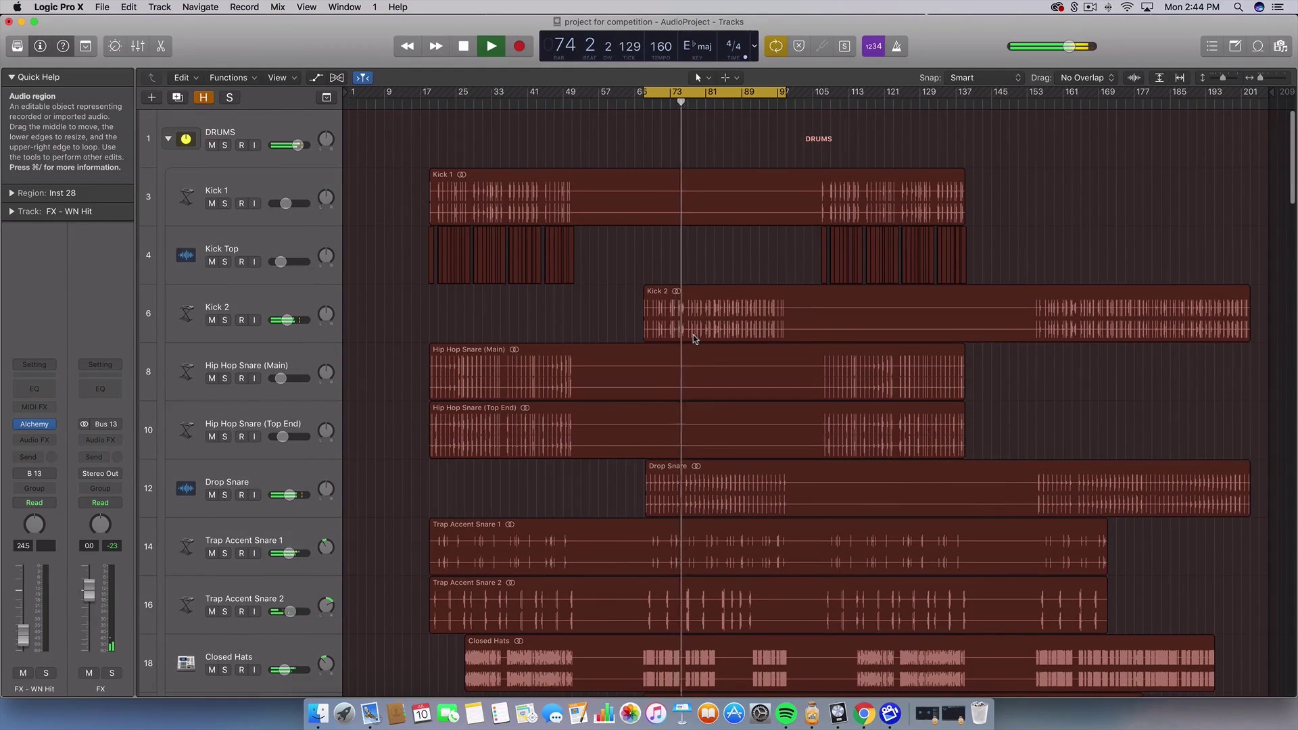
scroll(694, 338, "up", 6)
key("space")
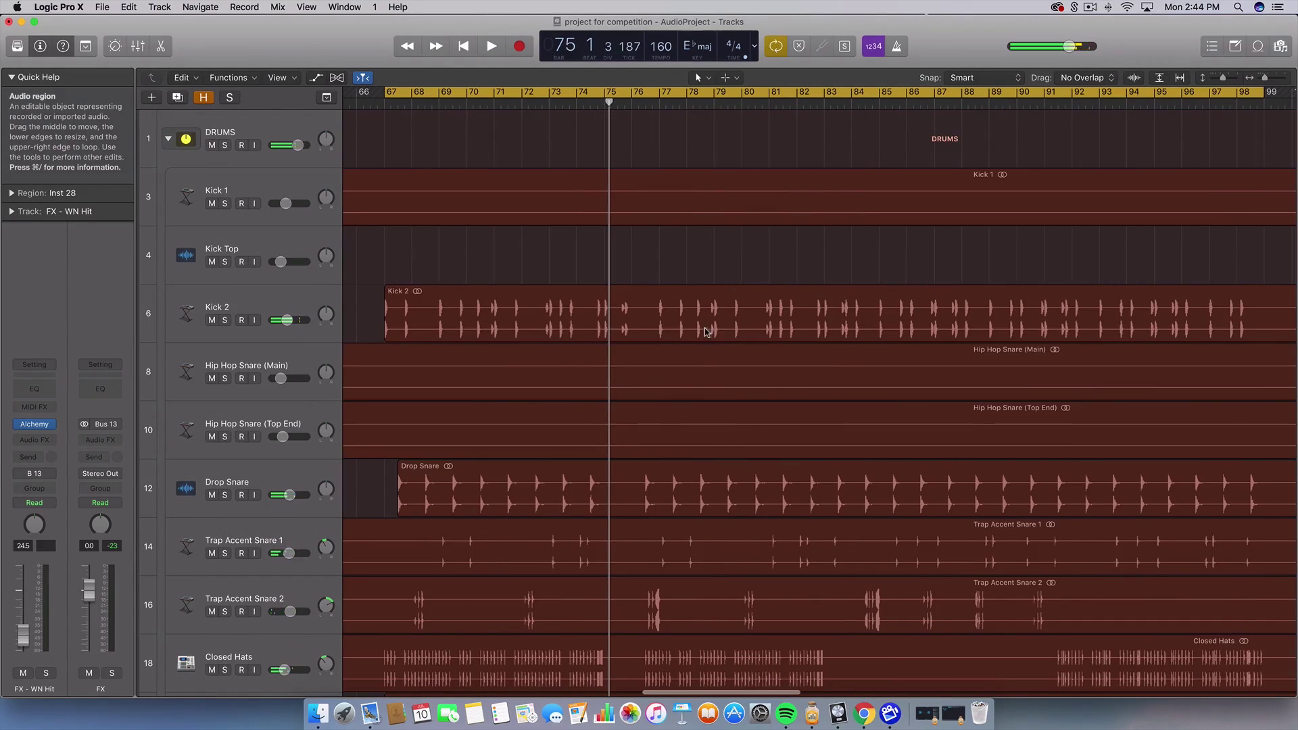
Step: Examine the waveforms of the opening Kick 2 and Drop Snare hits around bar 67 up close
scroll(598, 265, "up", 4)
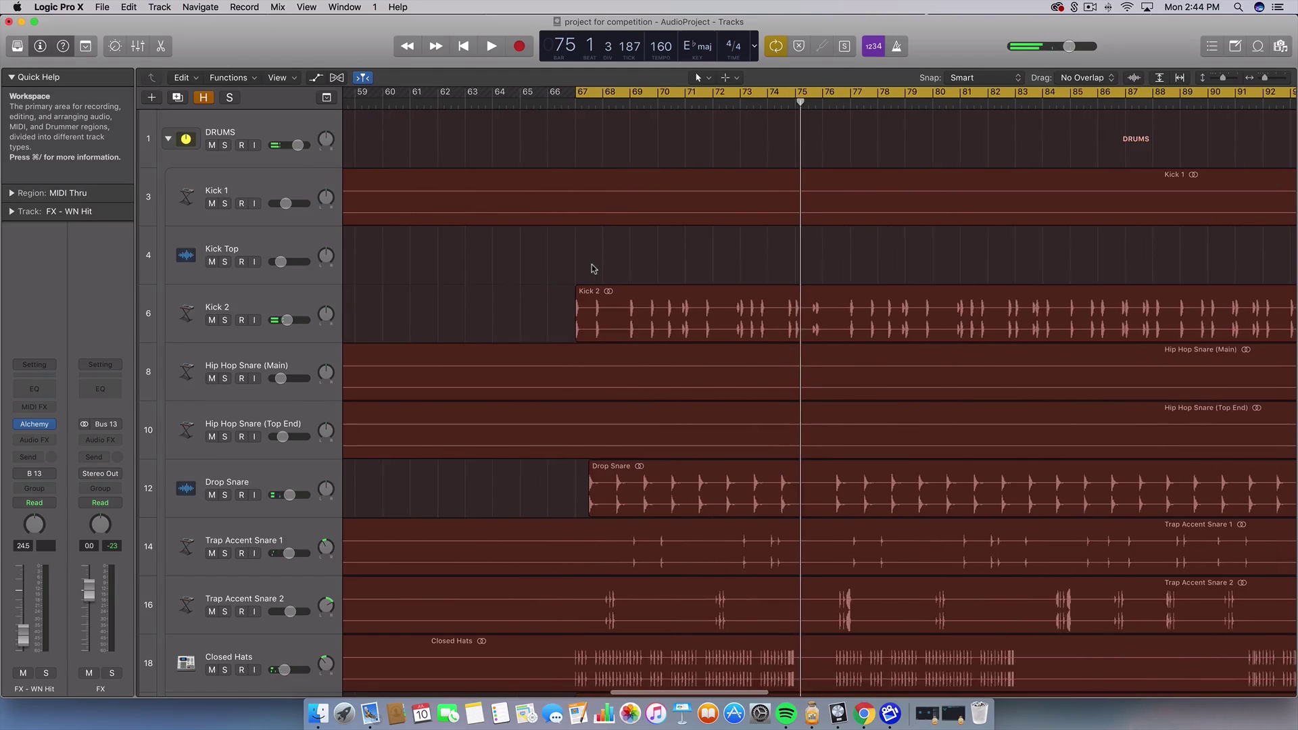
scroll(592, 269, "left", 3)
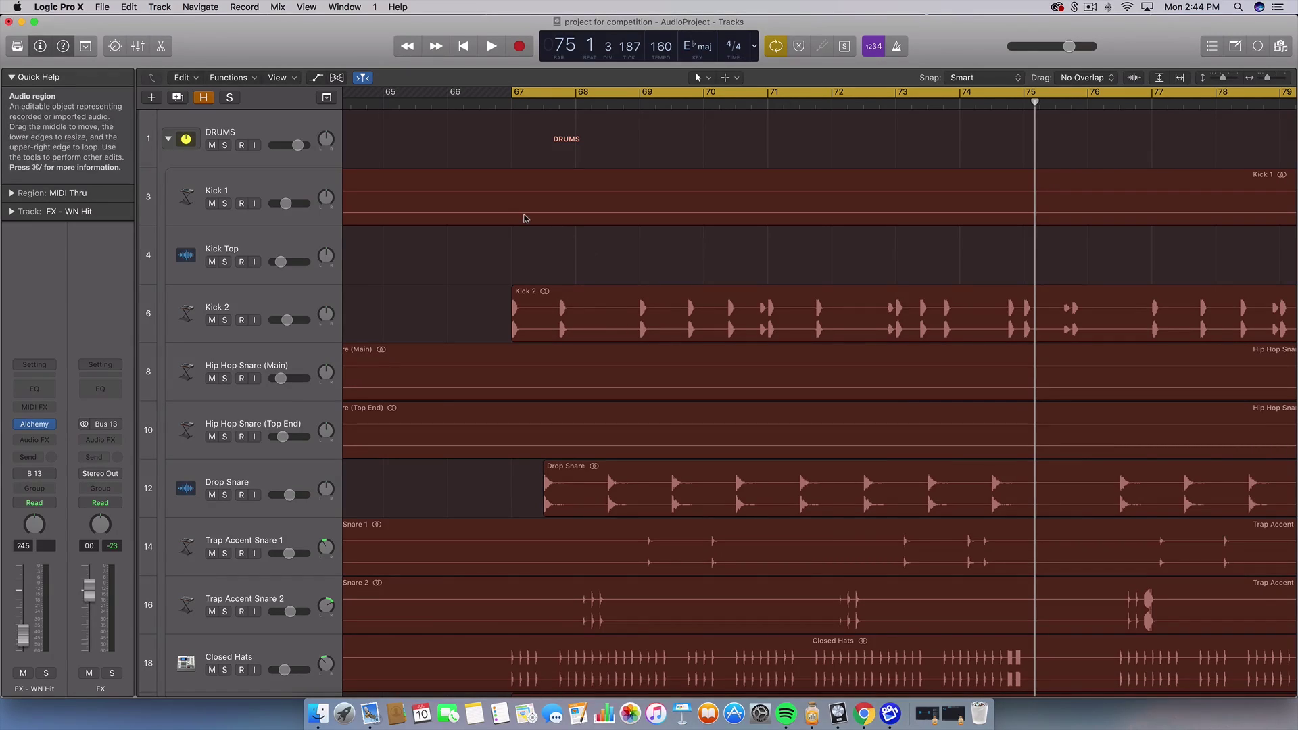
scroll(525, 217, "up", 3)
scroll(526, 217, "left", 10)
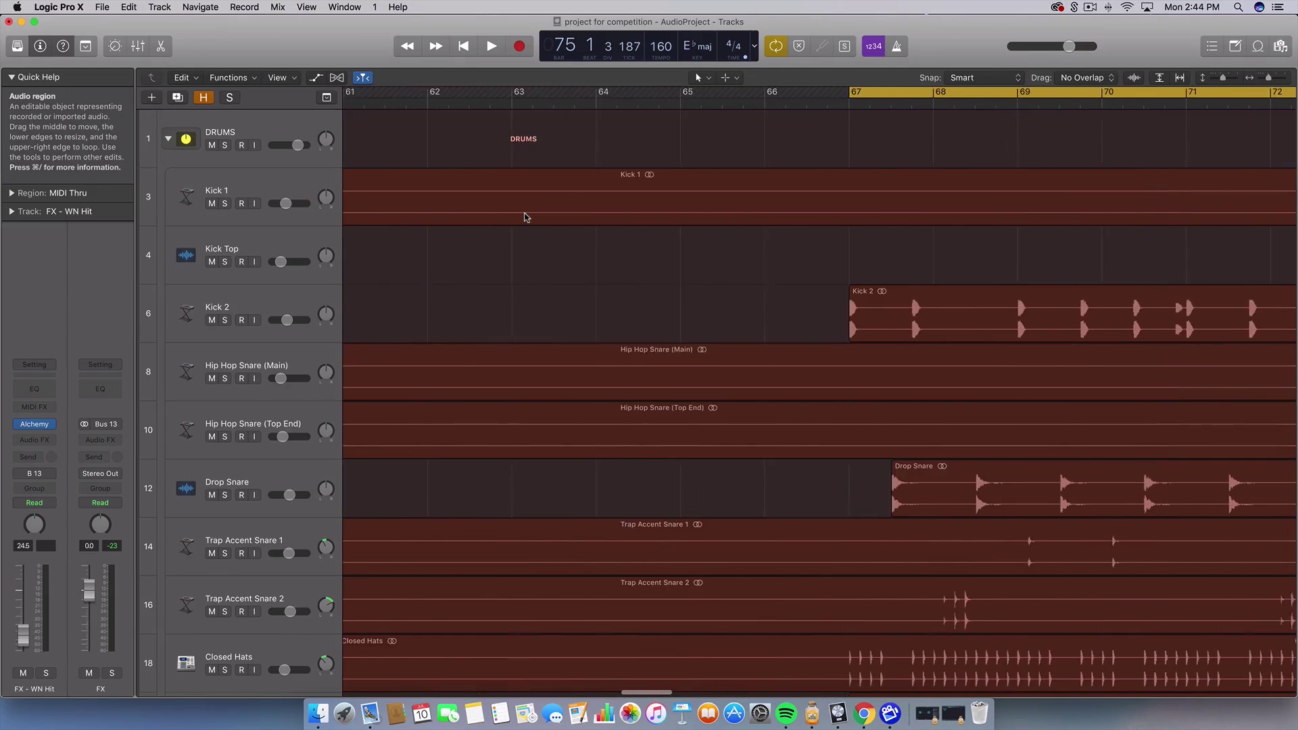
scroll(526, 217, "up", 3)
scroll(526, 217, "right", 5)
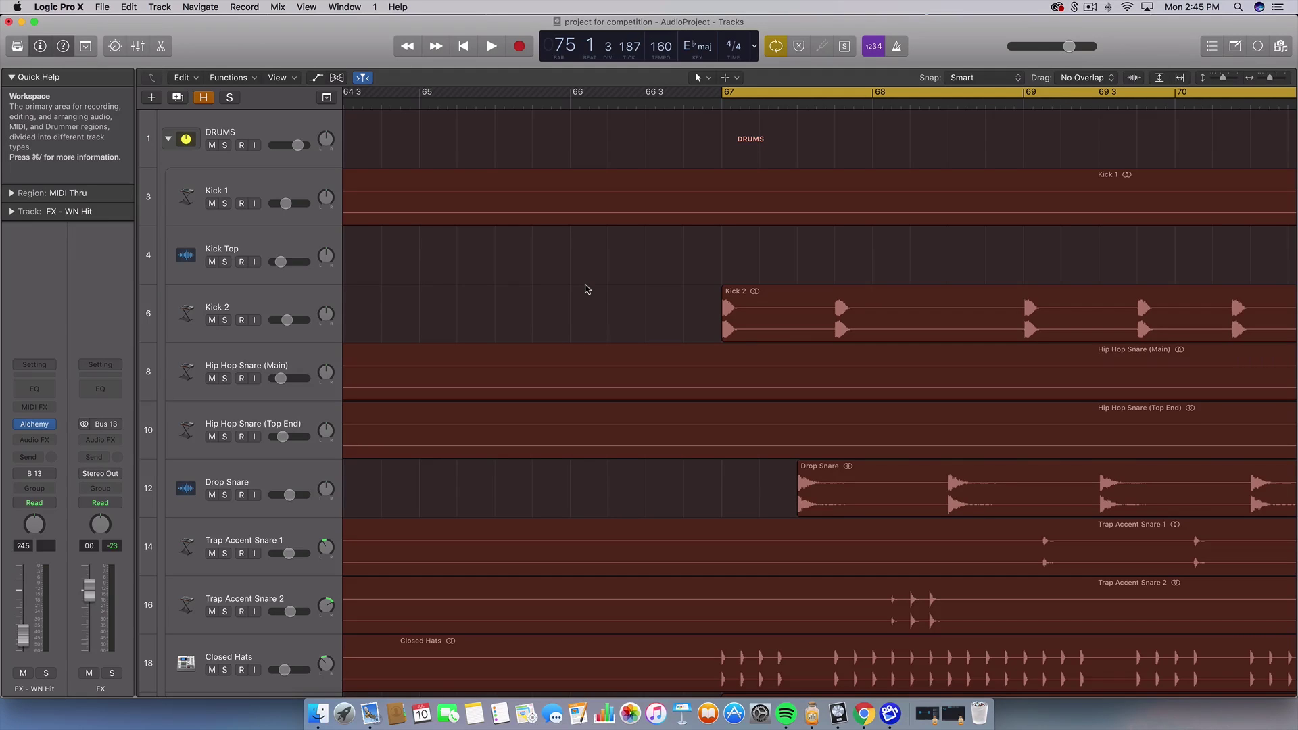
scroll(654, 265, "up", 3)
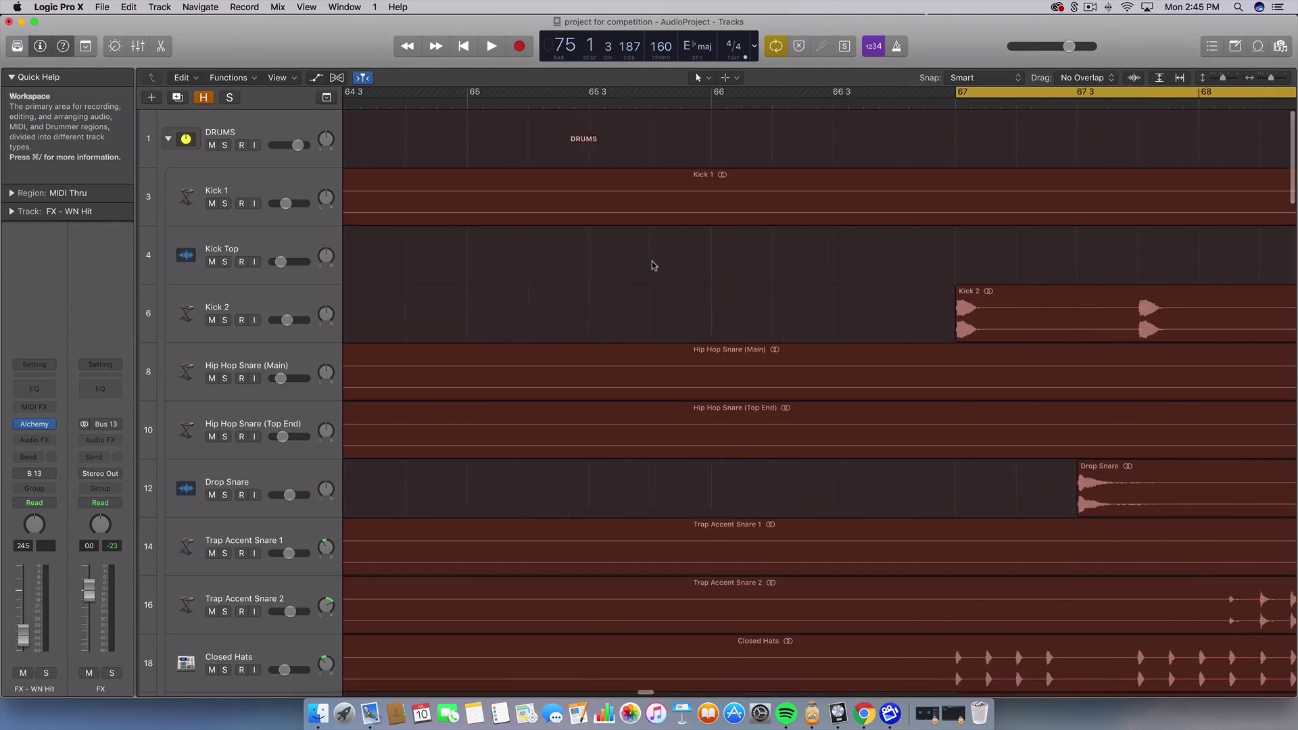
scroll(654, 266, "right", 6)
scroll(654, 266, "up", 3)
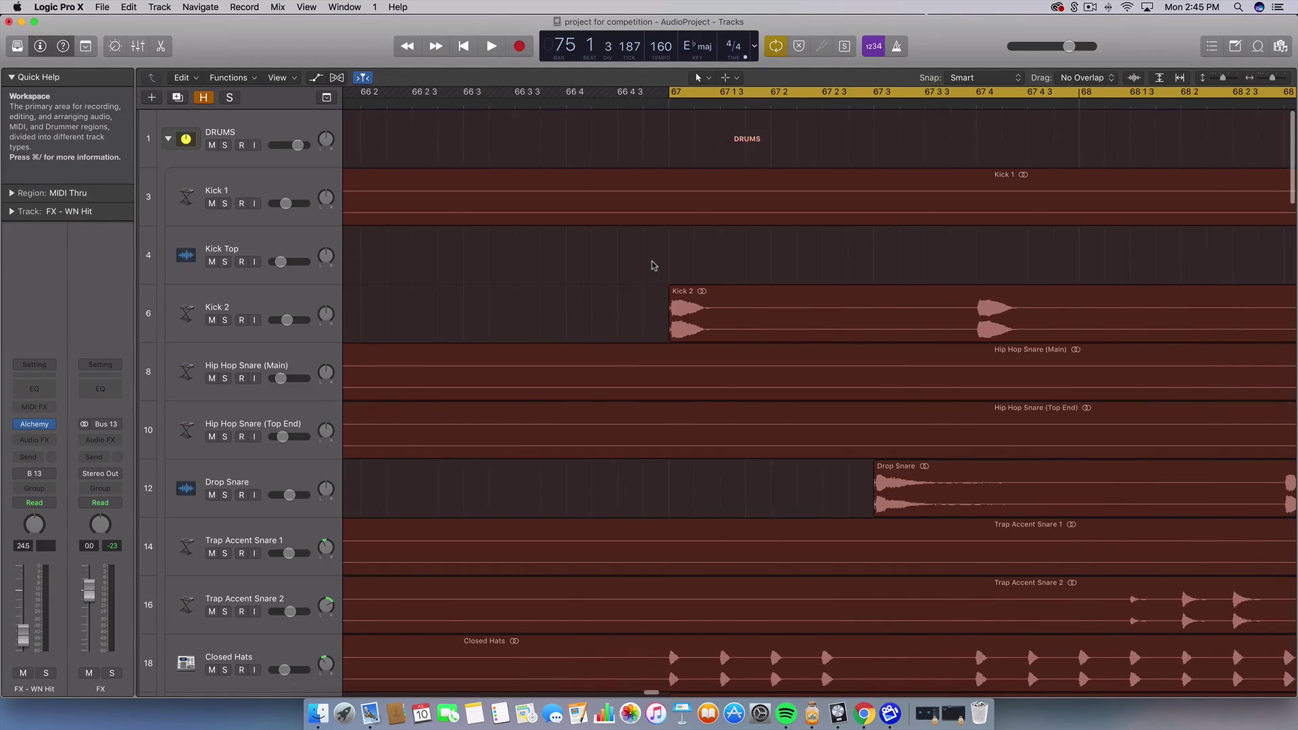
scroll(655, 265, "up", 3)
scroll(655, 266, "right", 8)
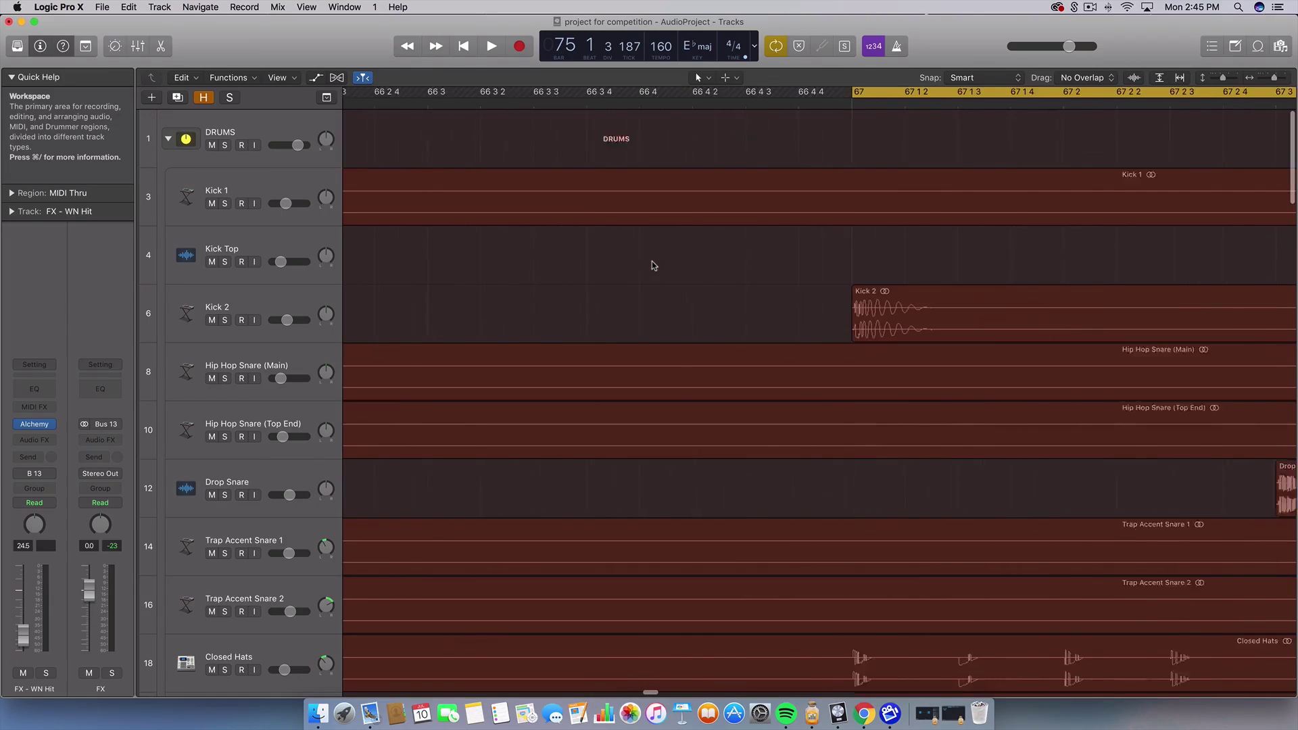
scroll(652, 265, "right", 5)
scroll(650, 265, "left", 6)
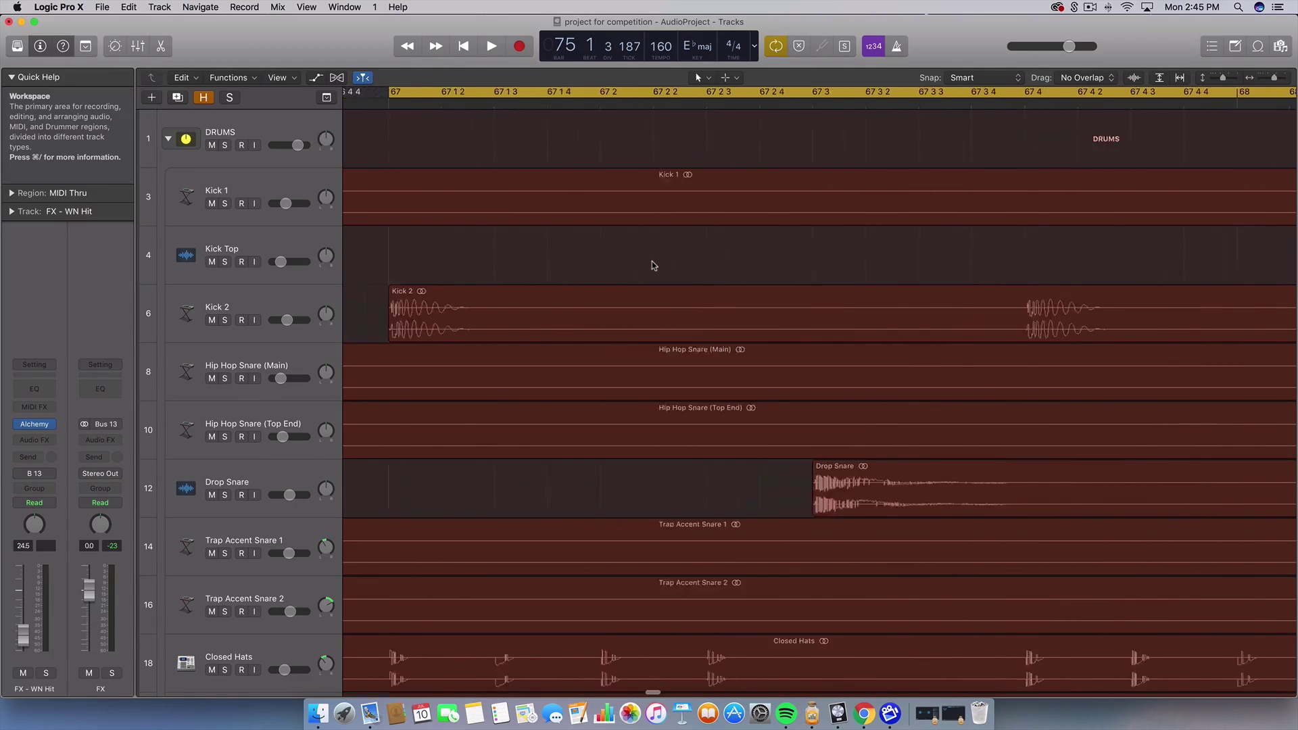
scroll(618, 276, "up", 4)
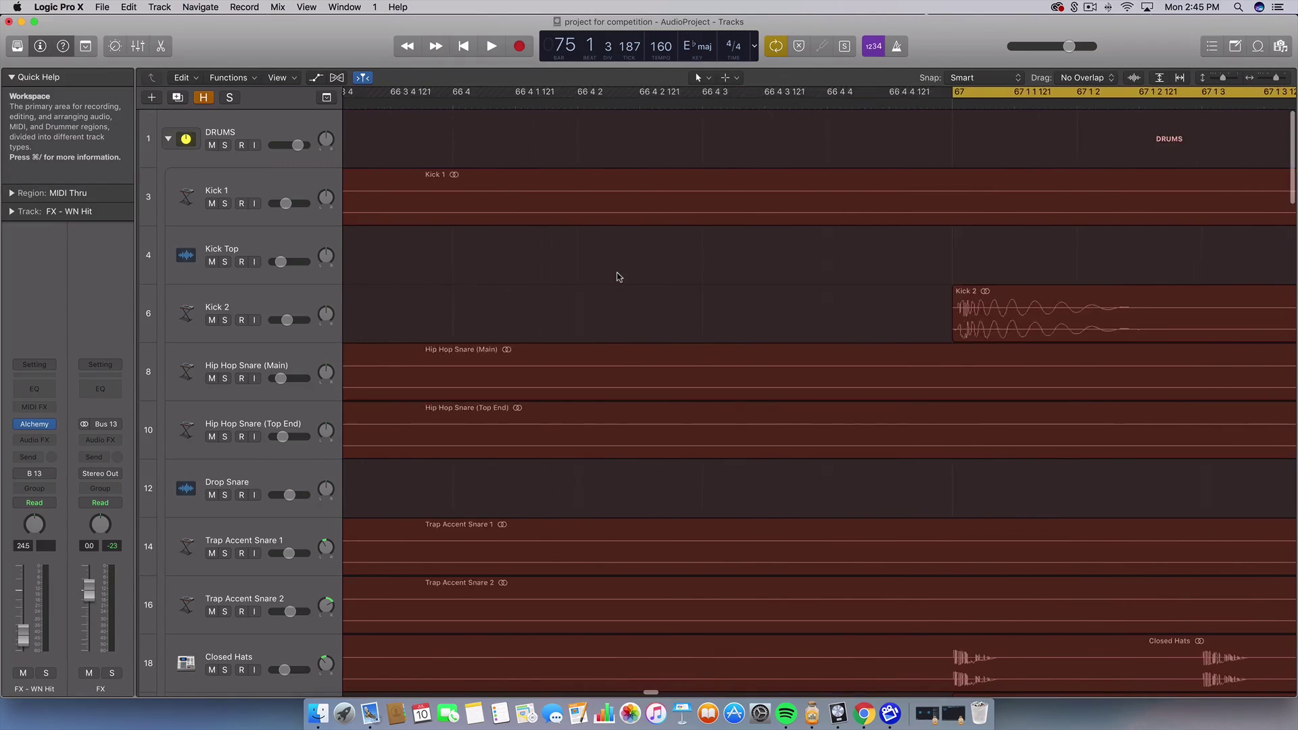
scroll(617, 277, "right", 3)
scroll(617, 276, "right", 3)
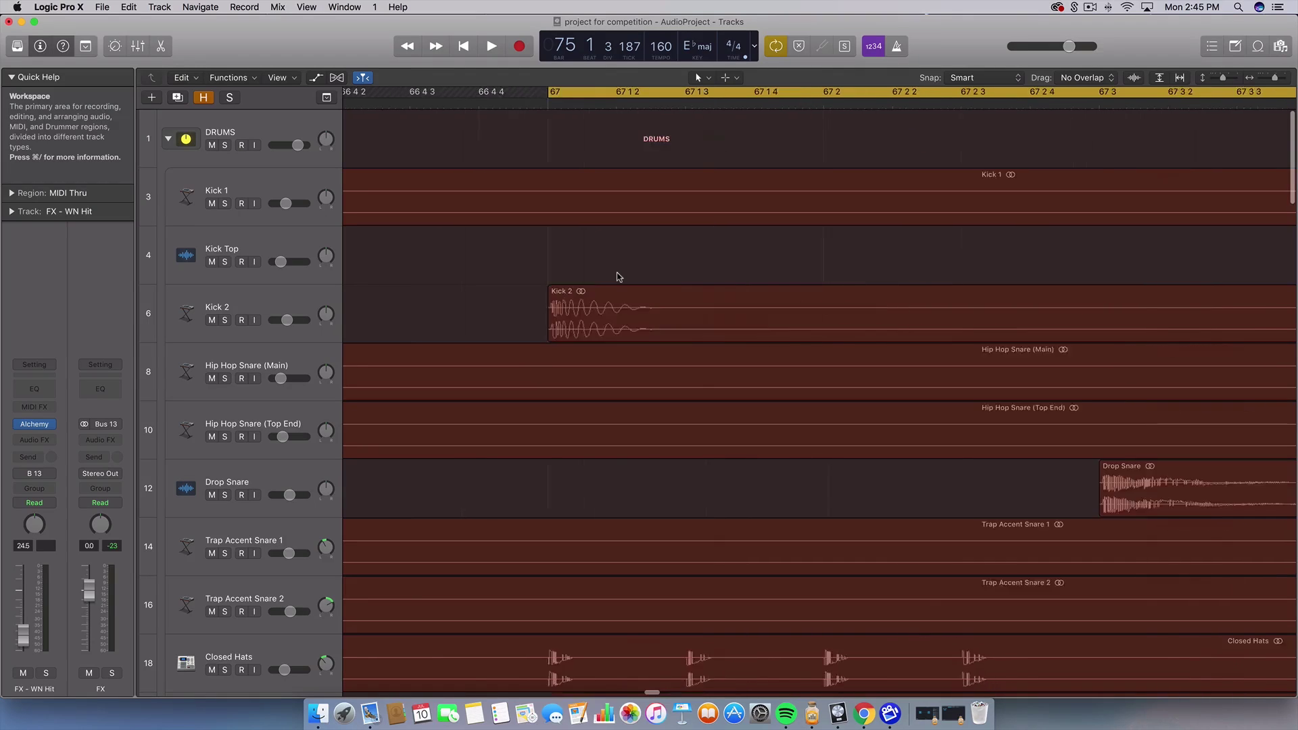
Step: Enlarge the track height and examine the Kick 2 hit at bar 67, beat 4
scroll(618, 275, "down", 2)
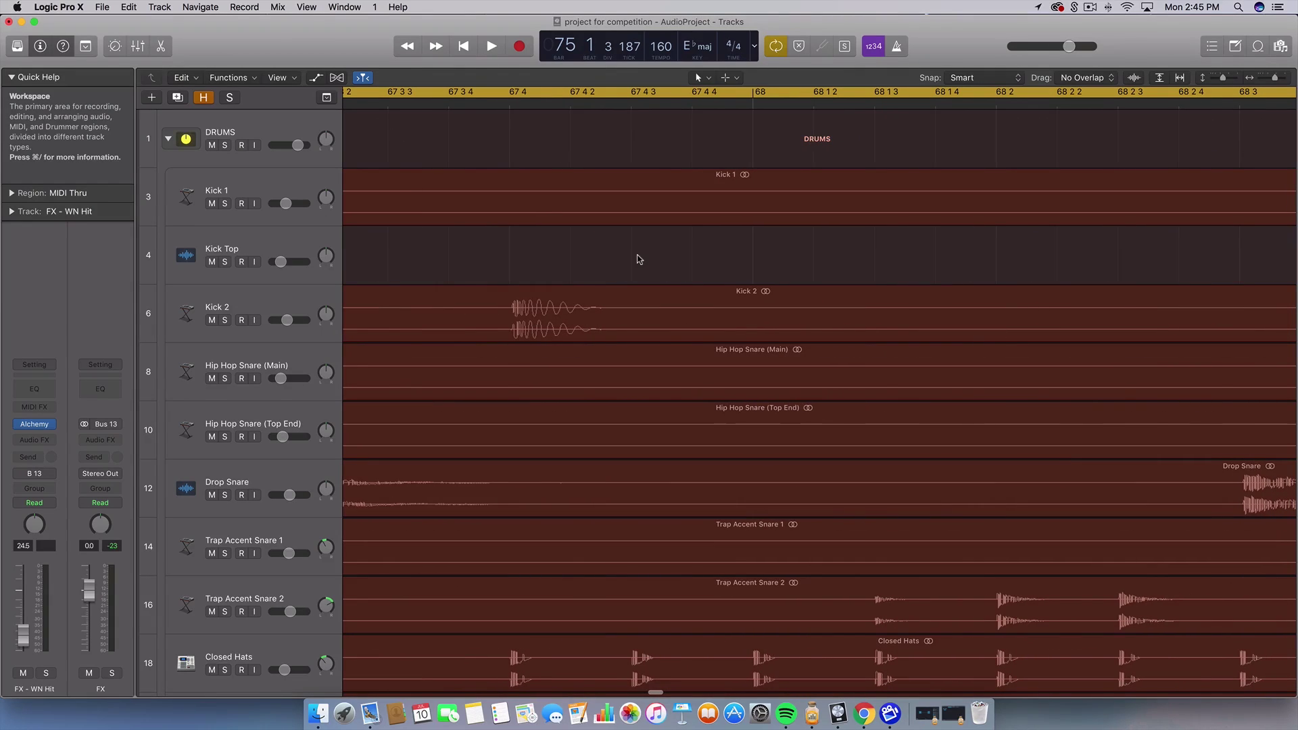
scroll(638, 259, "down", 3)
scroll(639, 259, "left", 2)
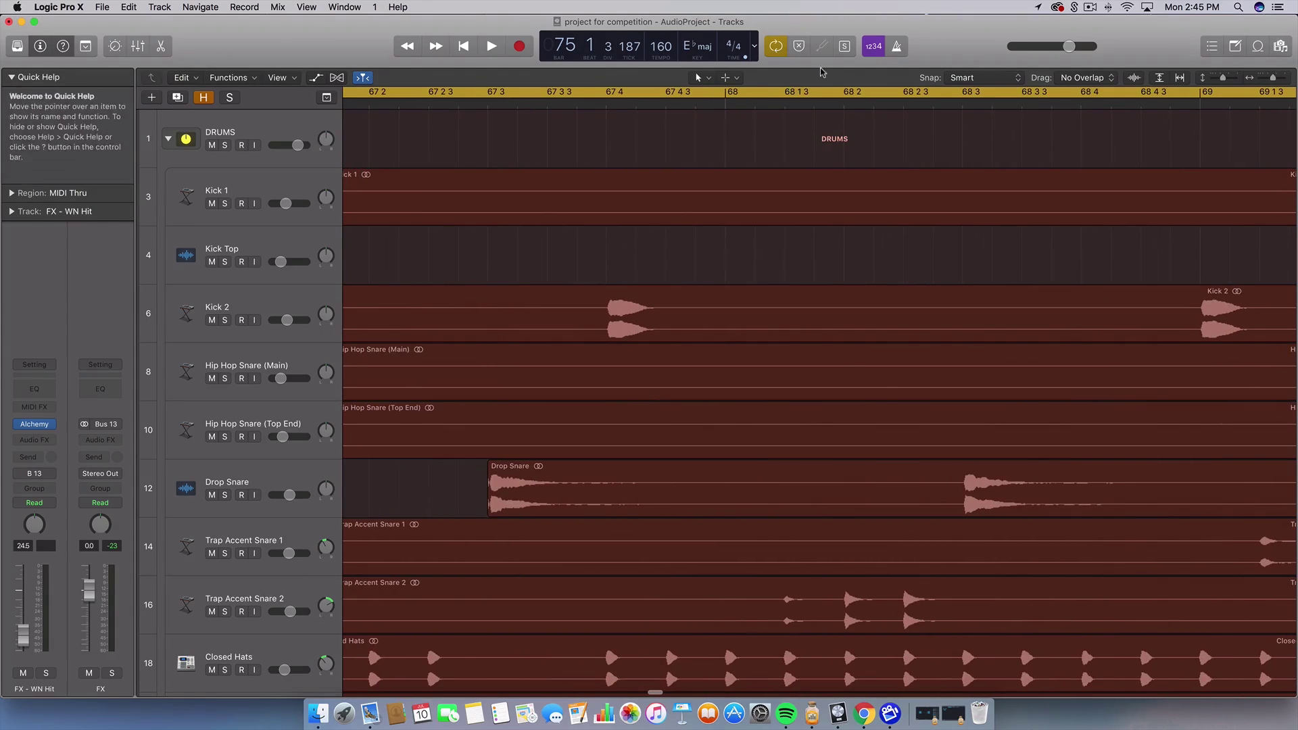
left_click_drag(1224, 76, 1230, 76)
scroll(721, 273, "up", 5)
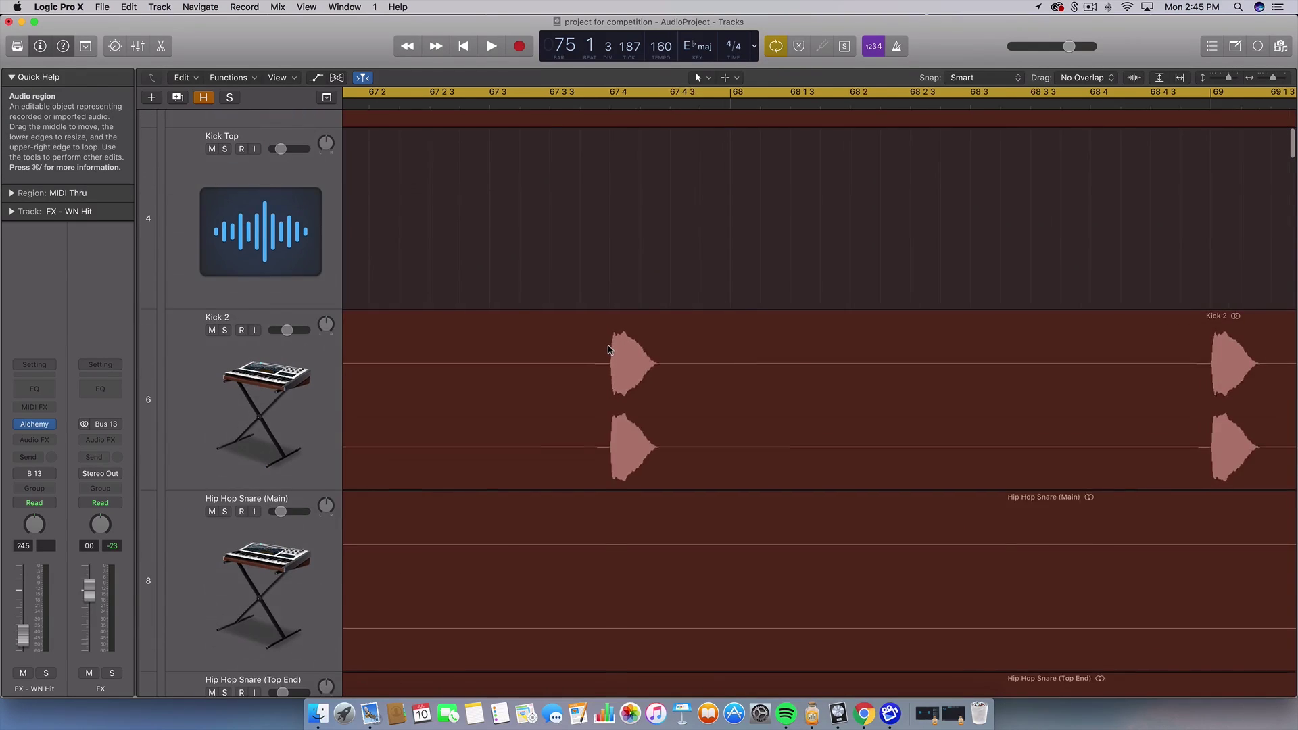
scroll(609, 349, "up", 3)
scroll(609, 350, "right", 2)
scroll(608, 350, "down", 2)
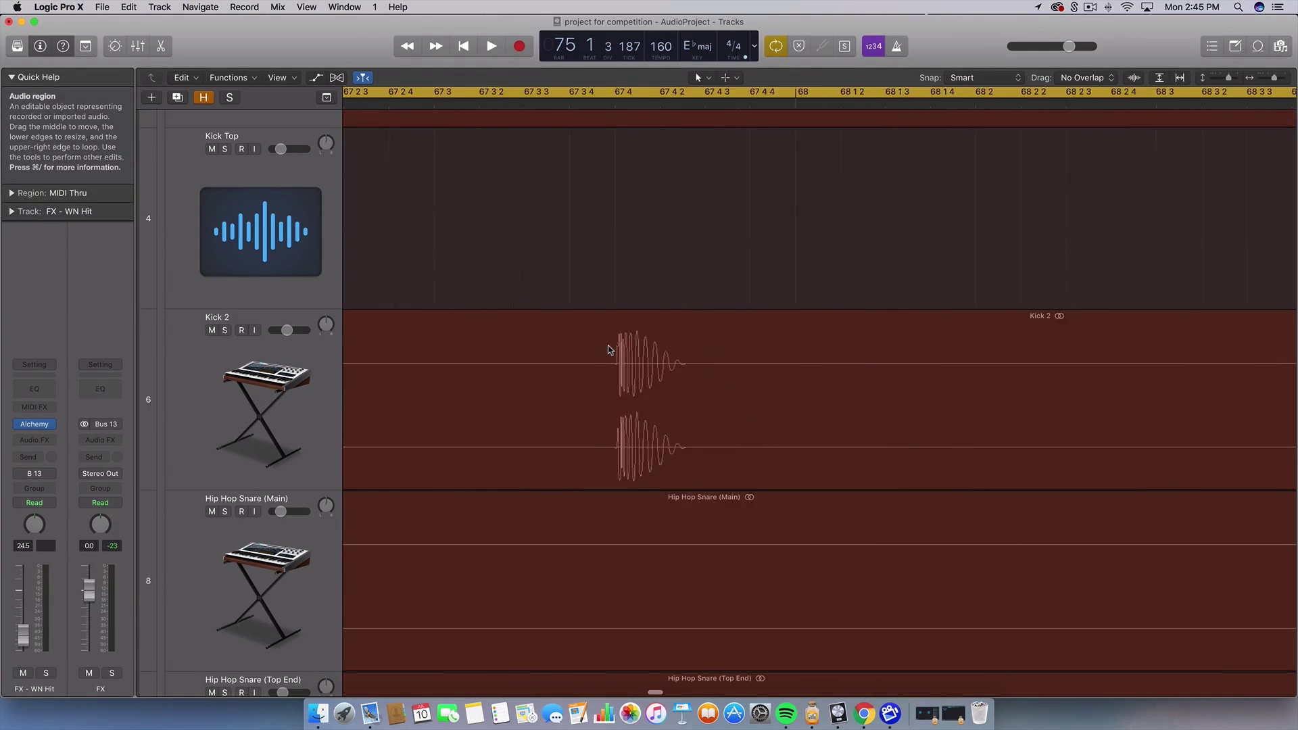
scroll(609, 349, "down", 3)
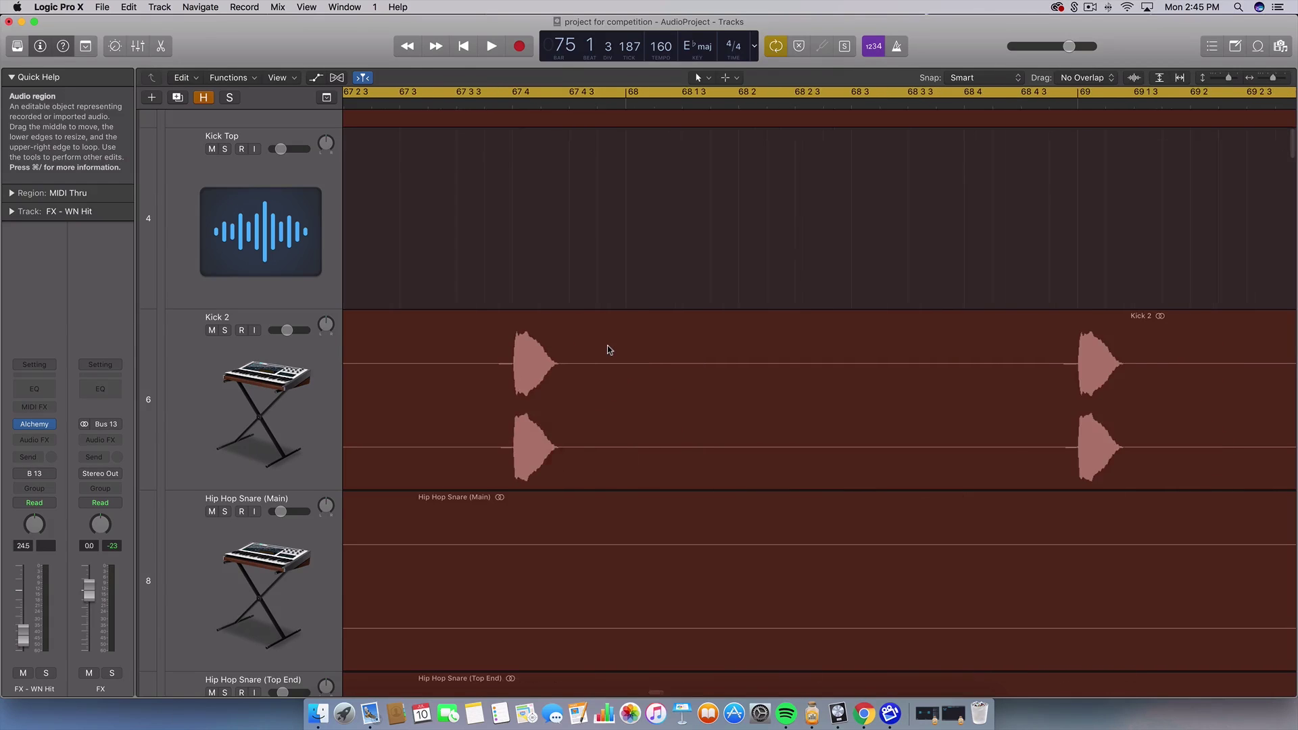
scroll(608, 350, "left", 2)
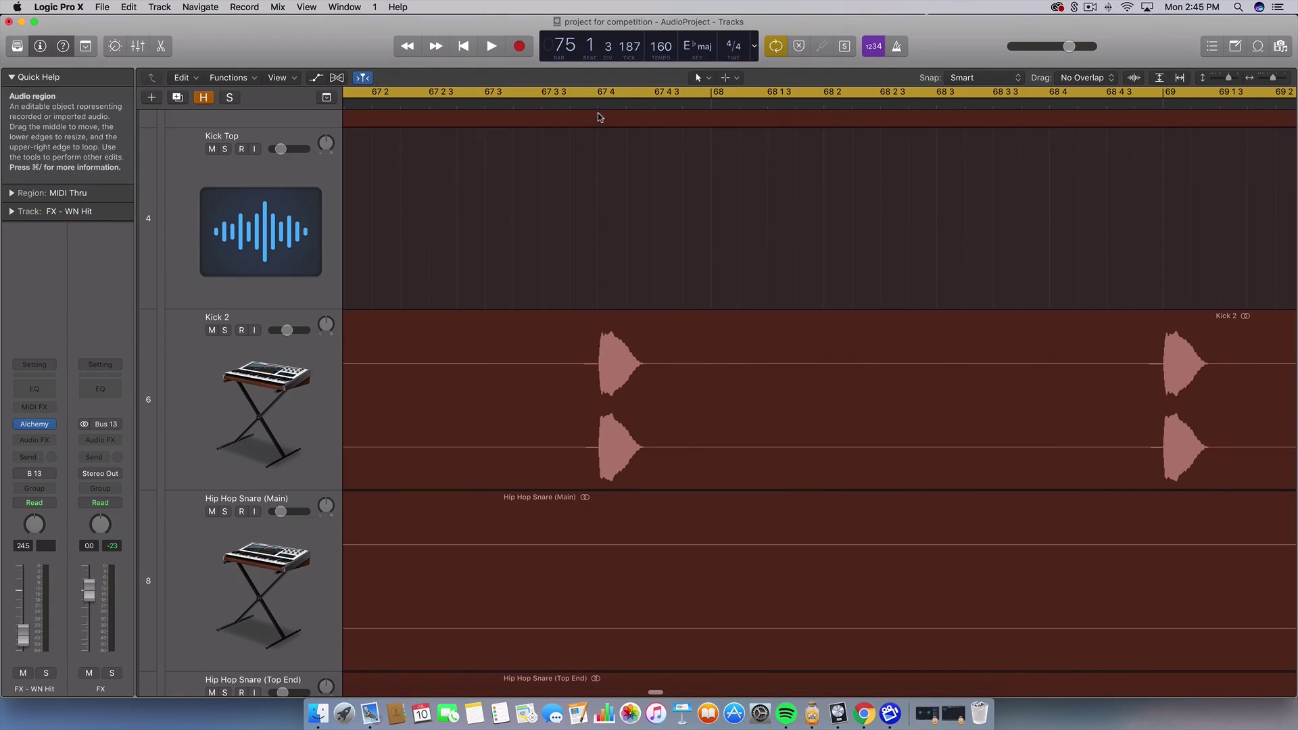
Step: Place the playhead at bar 67, beat 4 and compare the start of the Kick 2 hit with it up close
left_click(597, 103)
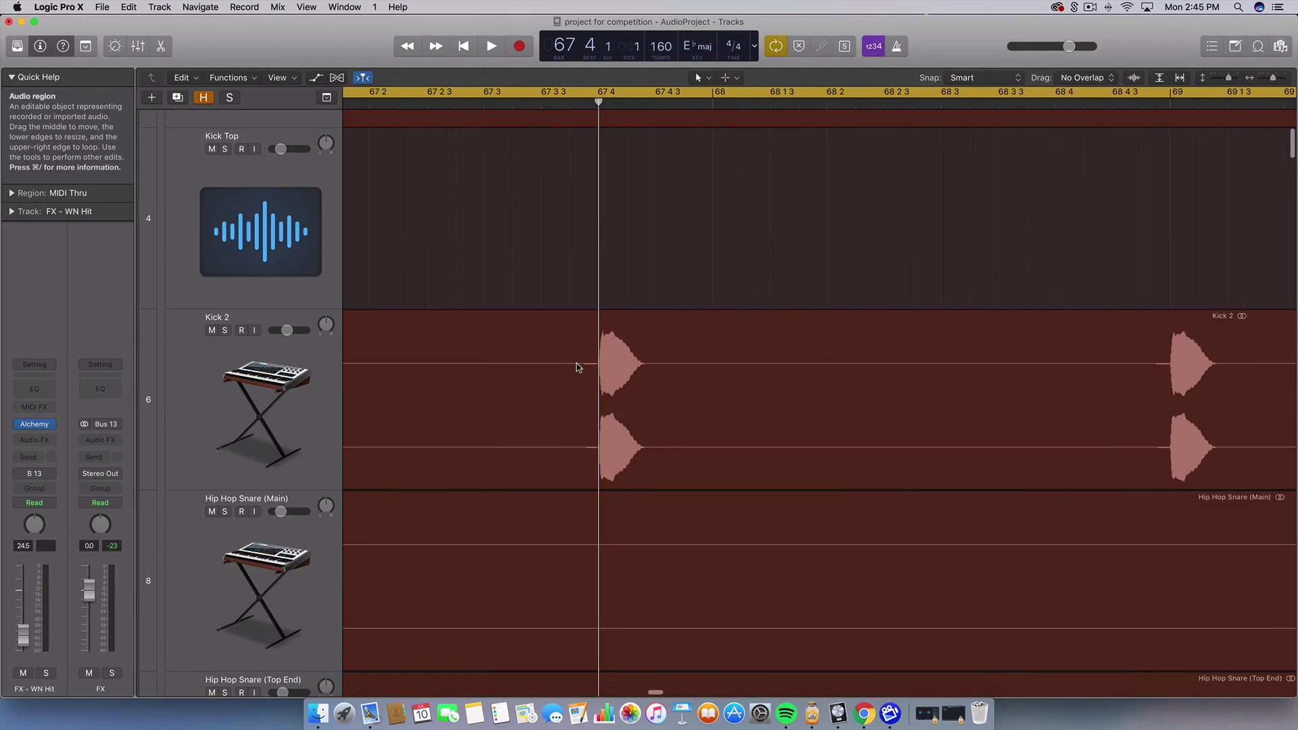
scroll(577, 367, "up", 6)
scroll(578, 367, "up", 2)
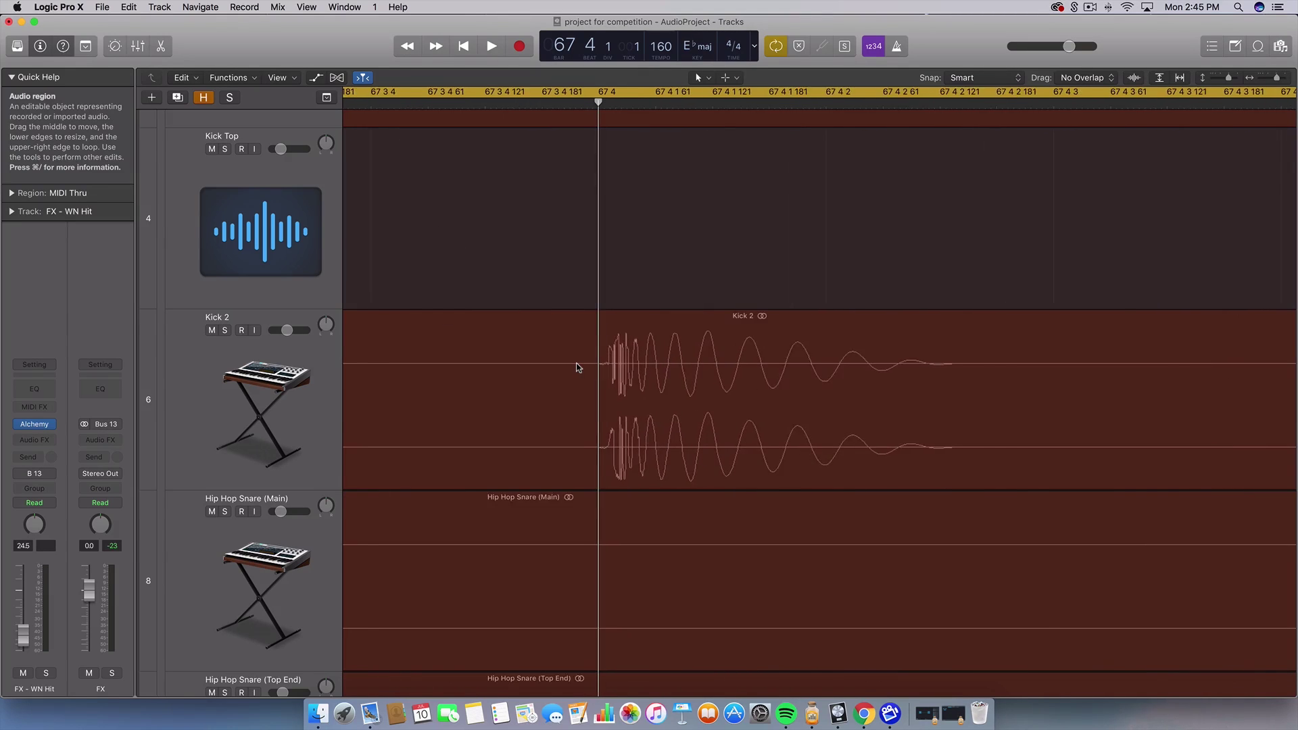
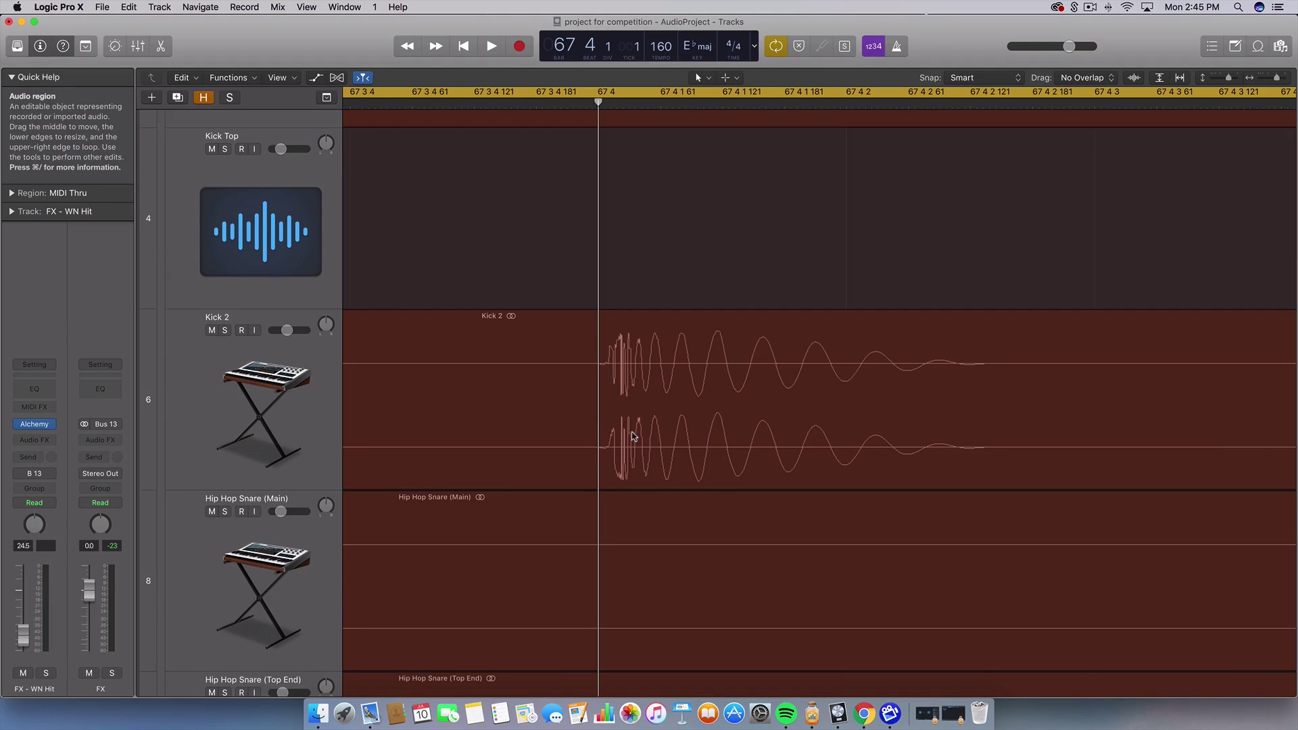
Step: Examine the waveform of the first Kick 2 hit against the start of bar 67
scroll(626, 434, "down", 5)
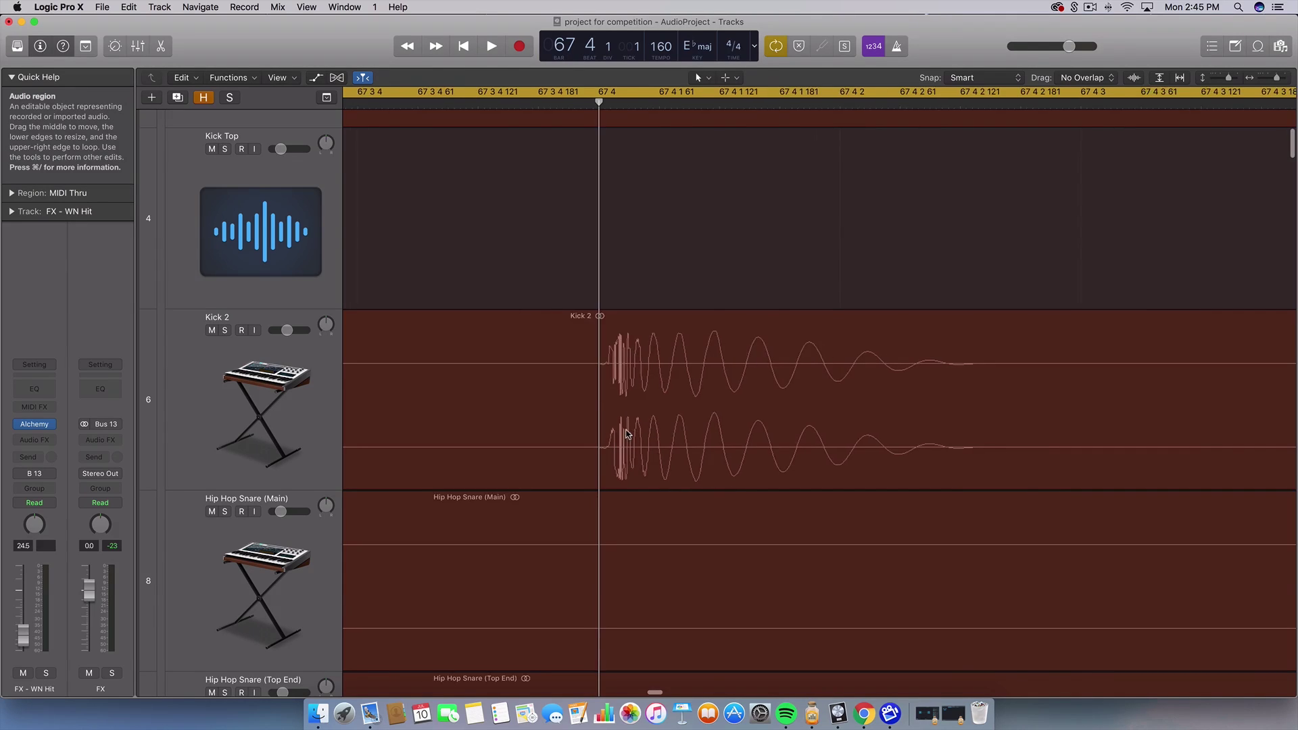
scroll(626, 434, "left", 10)
scroll(625, 434, "right", 4)
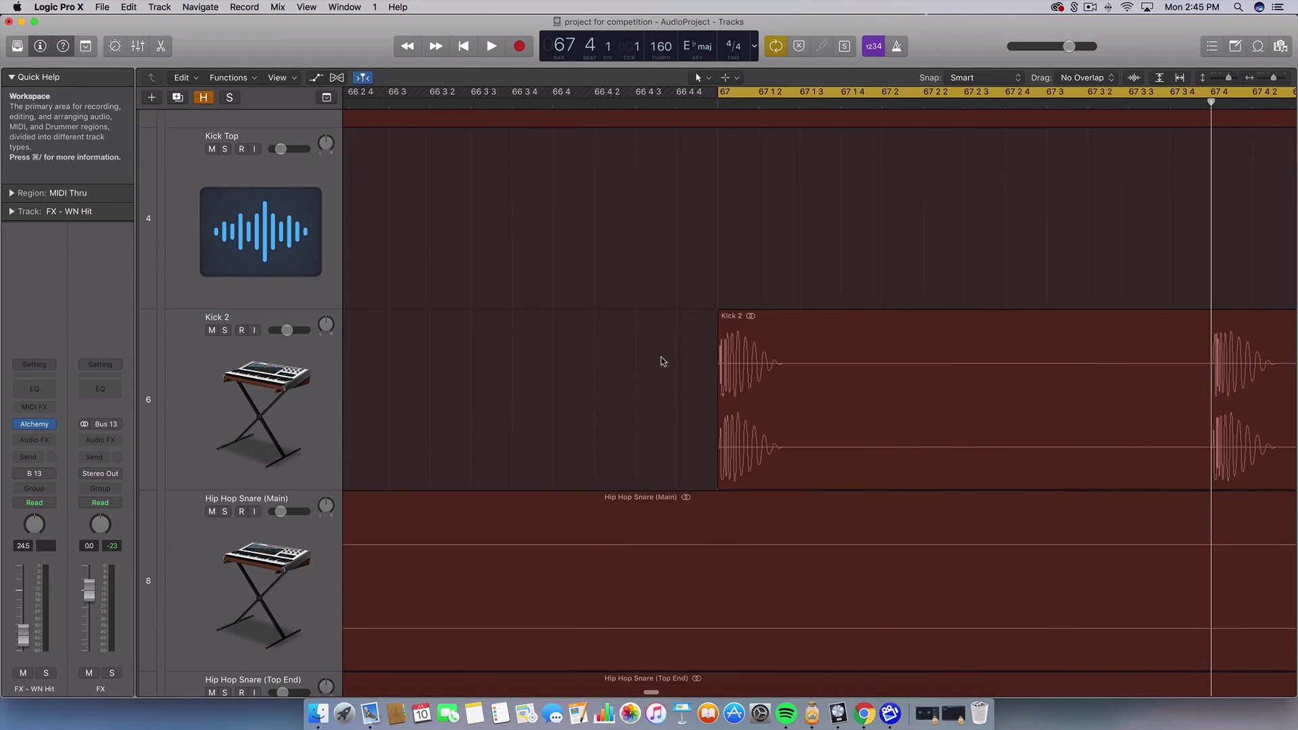
scroll(682, 308, "up", 1)
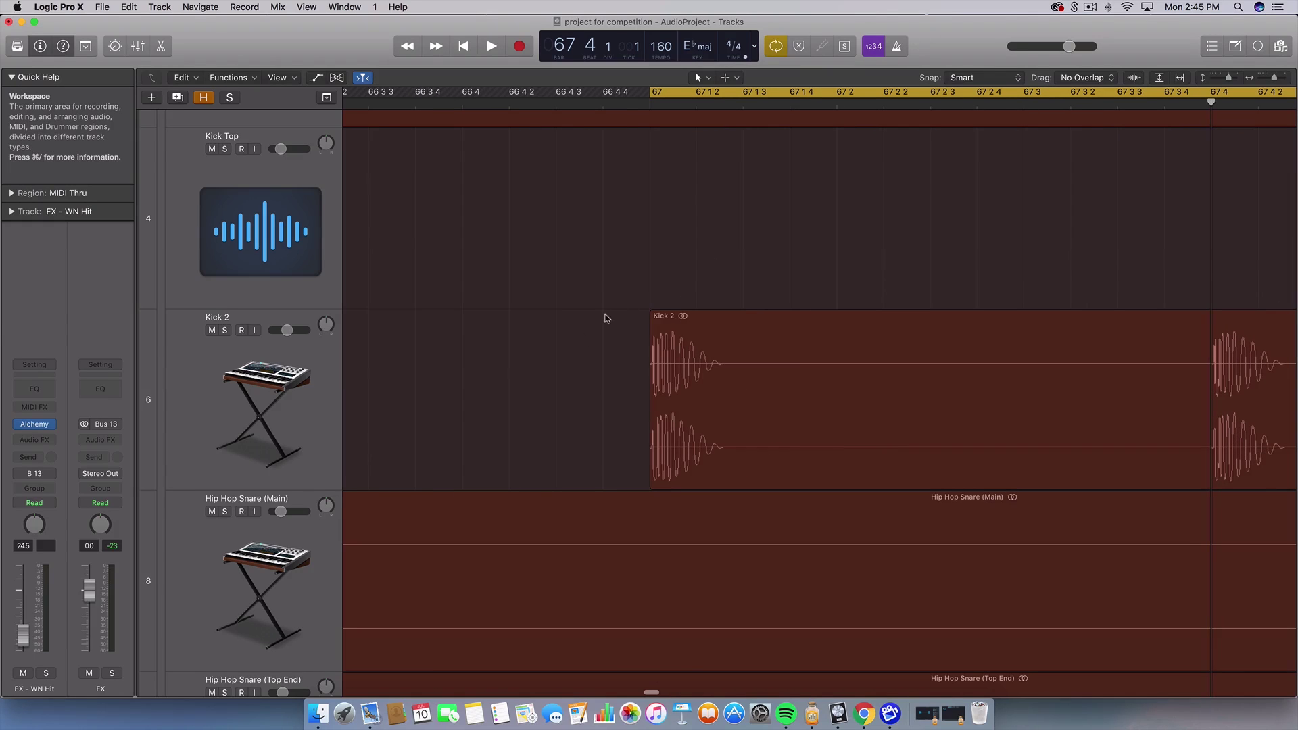
scroll(517, 403, "up", 5)
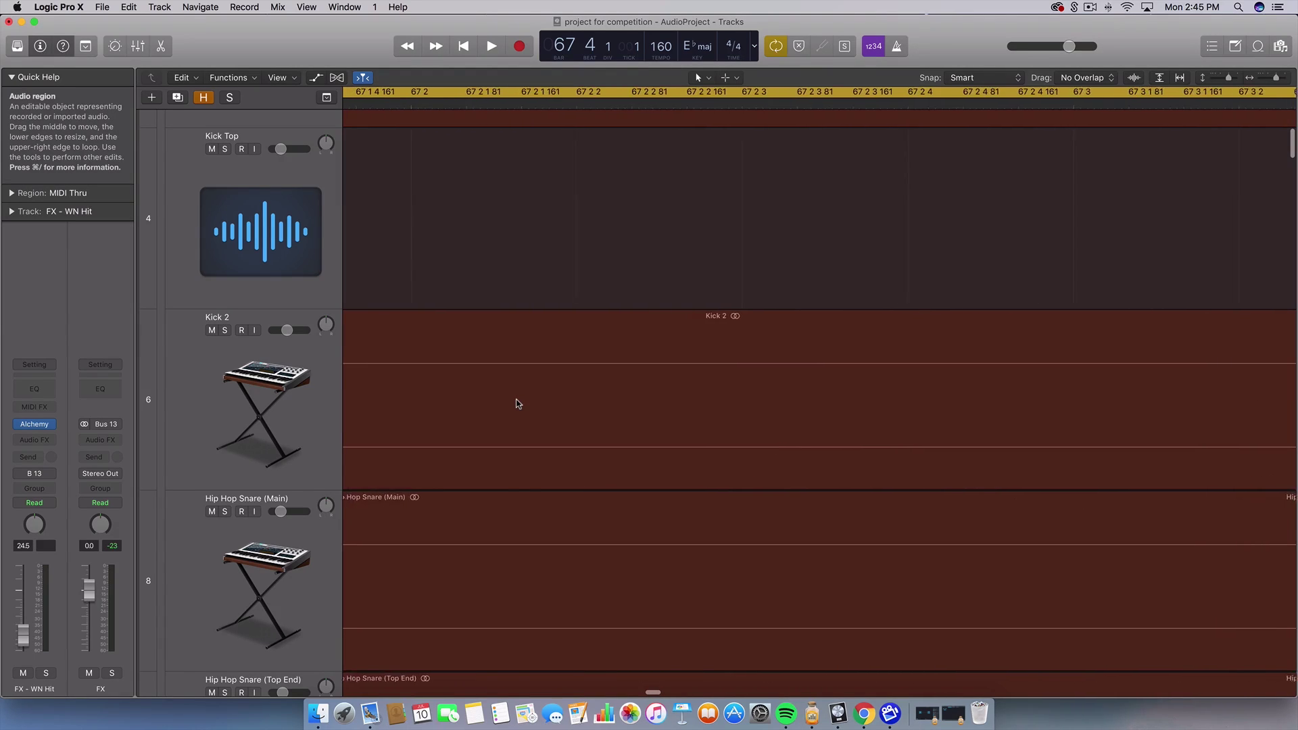
scroll(517, 404, "left", 3)
scroll(518, 403, "left", 5)
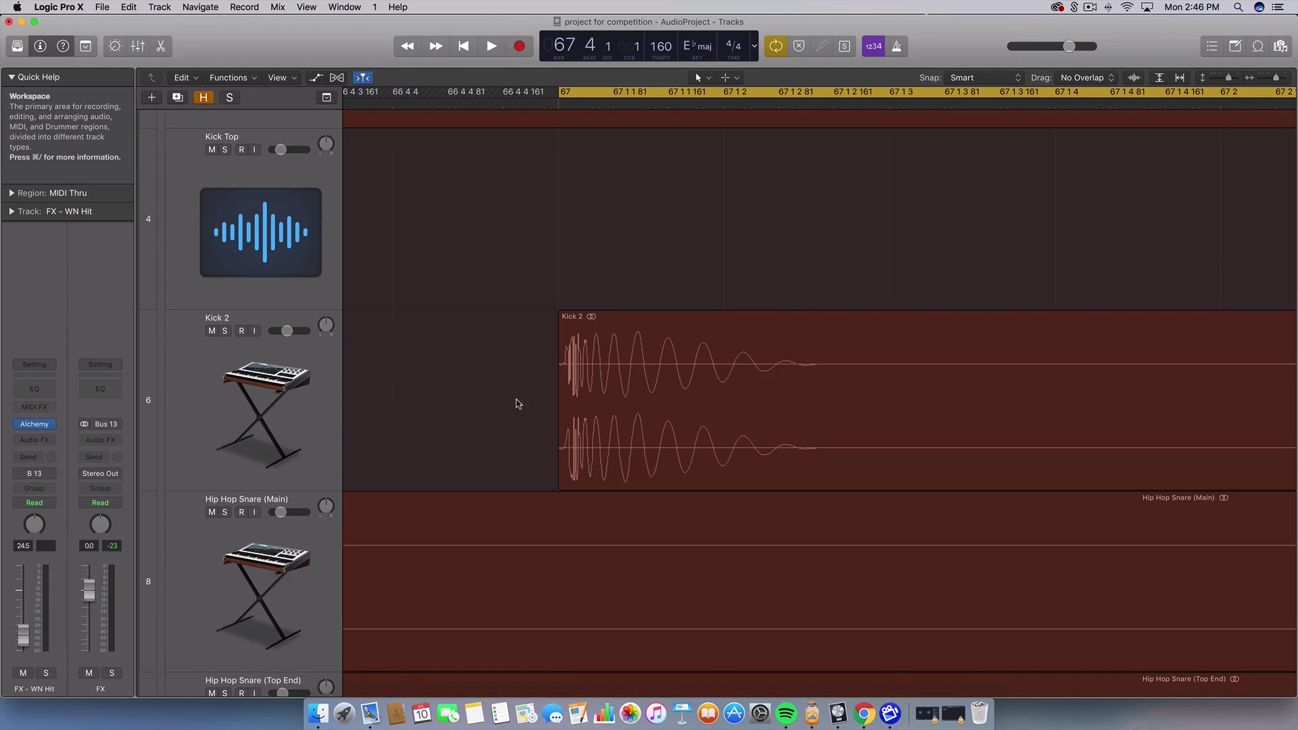
Step: Select the Kick 2 region with a selection rectangle around its first hit, and clear the selection
left_click_drag(513, 367, 626, 394)
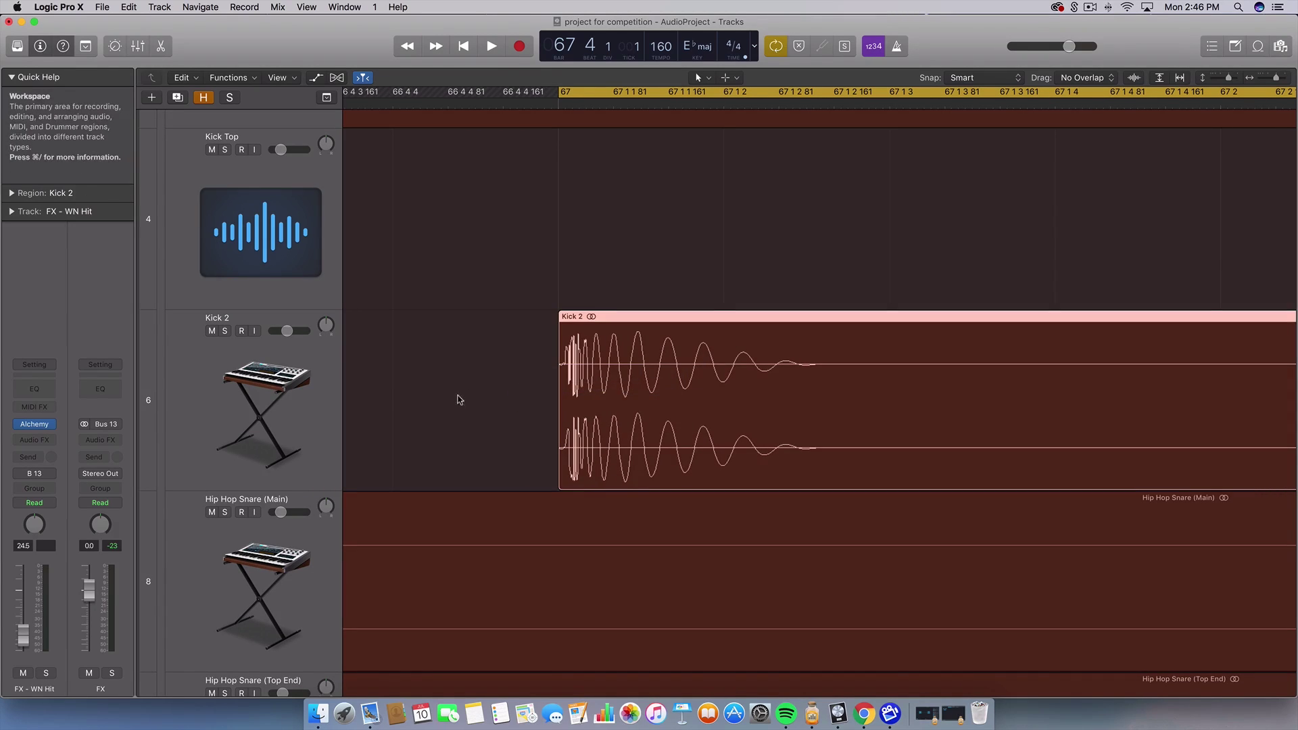
left_click_drag(458, 395, 655, 384)
left_click(513, 389)
left_click(528, 402)
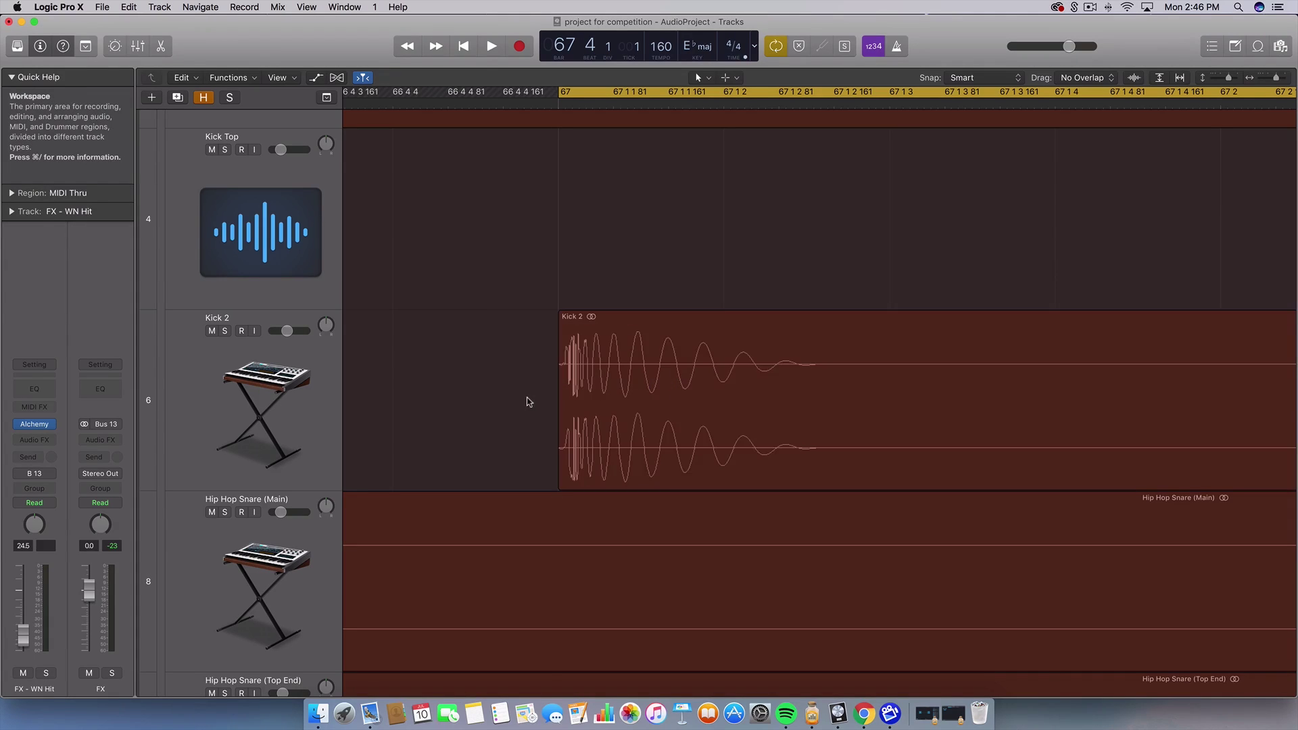
Step: Examine the Kick 2 hit at bar 67, beat 4 and compare it with the first hit at bar 67
scroll(536, 400, "right", 20)
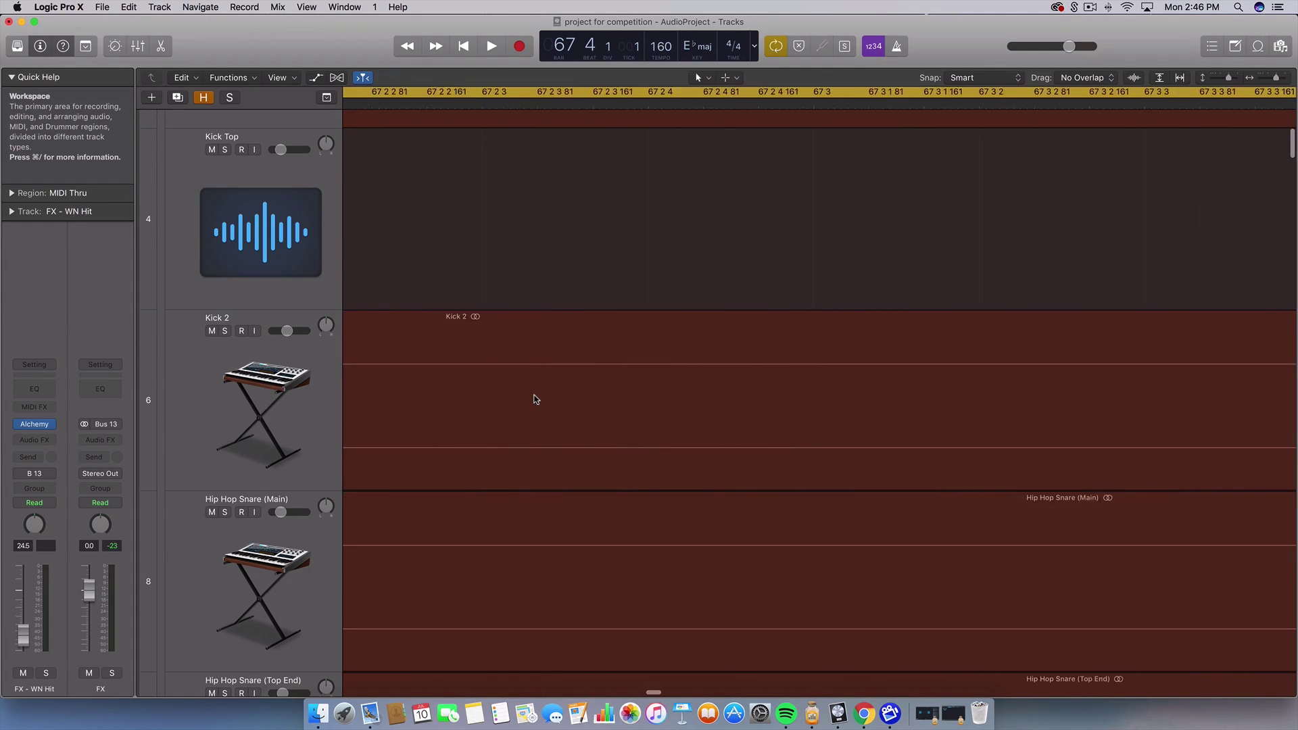
scroll(534, 399, "right", 5)
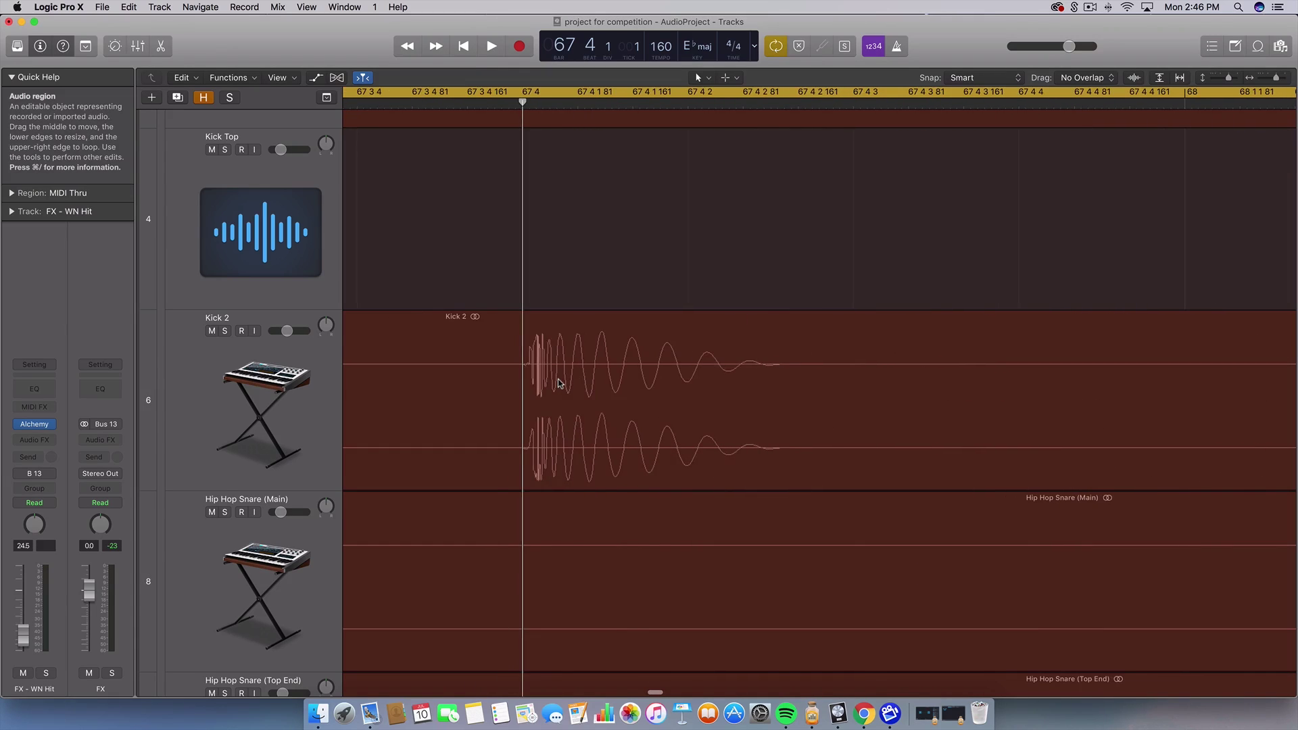
scroll(558, 384, "up", 5)
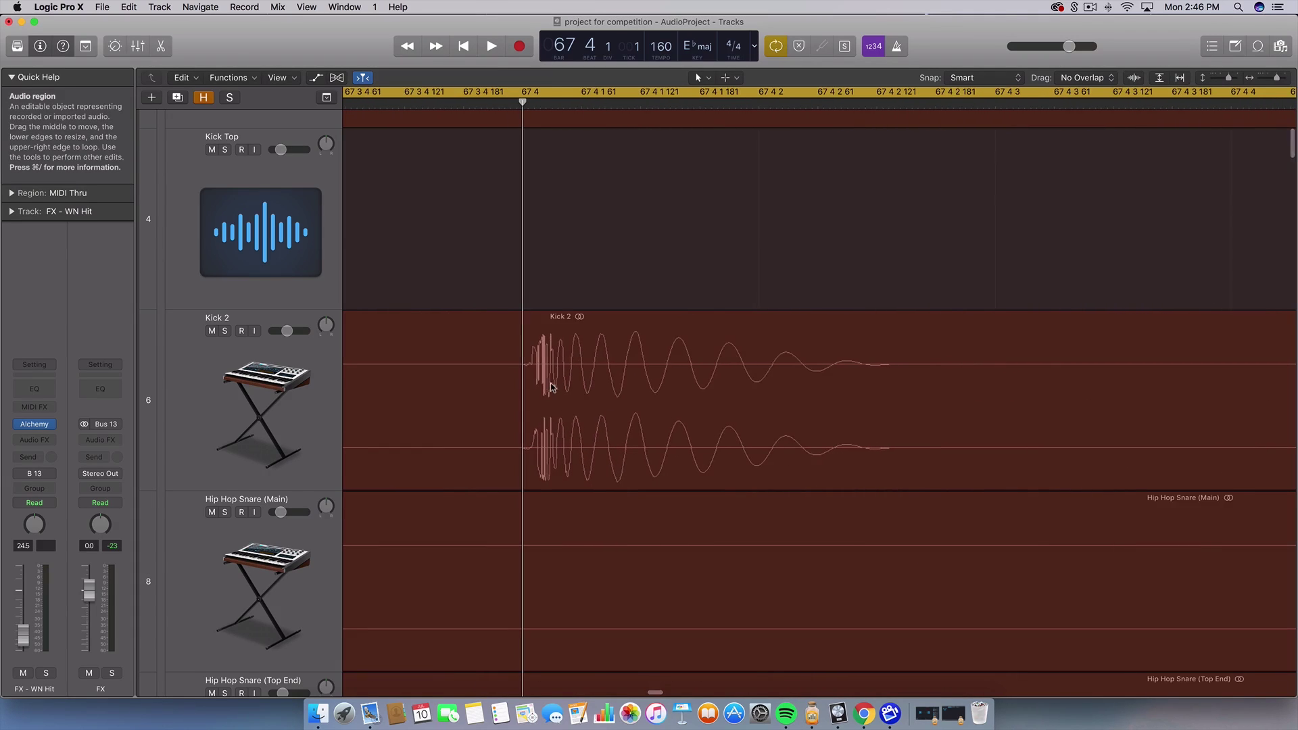
scroll(549, 385, "left", 4)
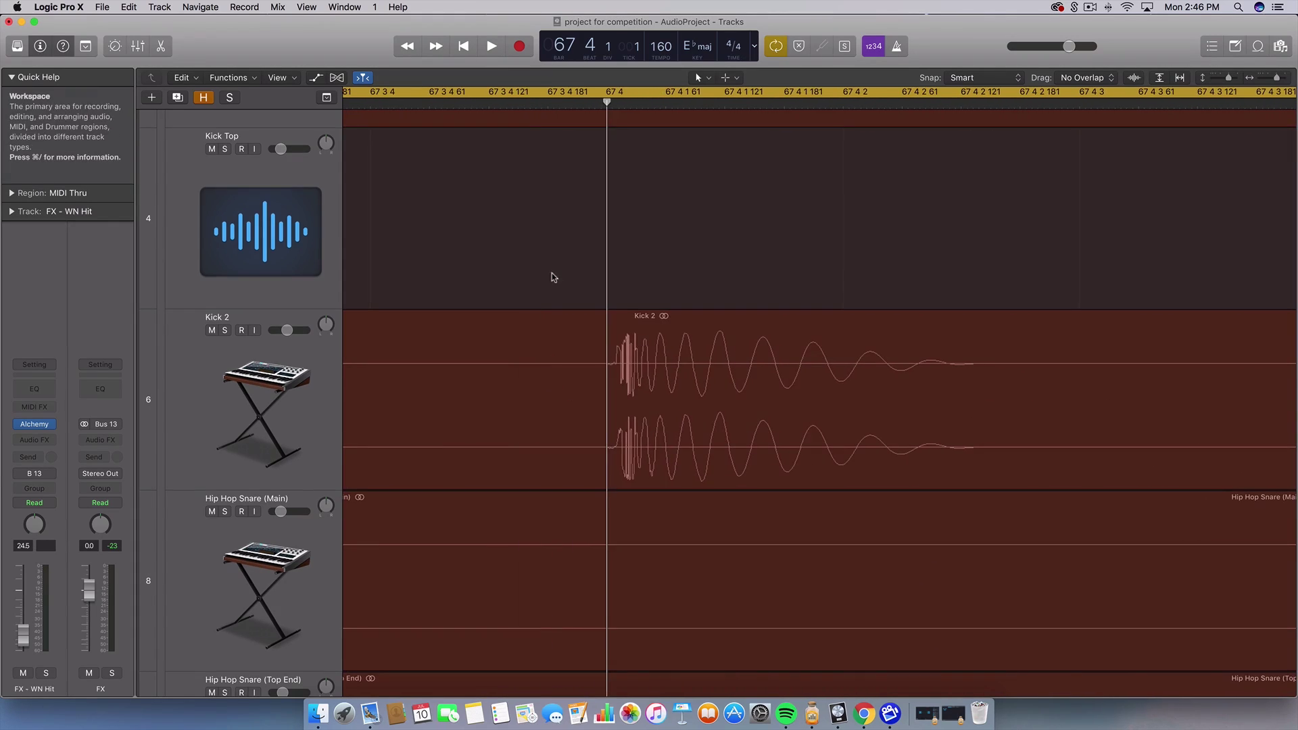
left_click_drag(550, 278, 648, 399)
scroll(647, 398, "left", 15)
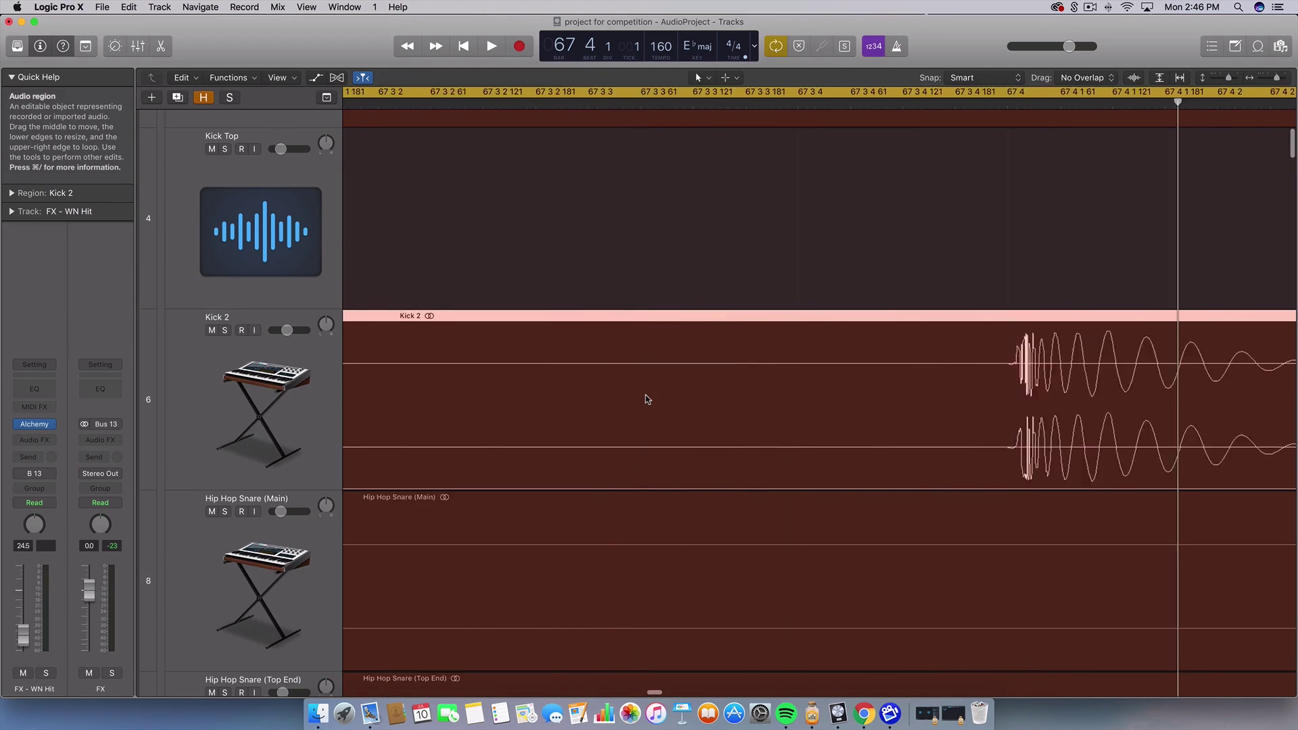
scroll(648, 399, "right", 10)
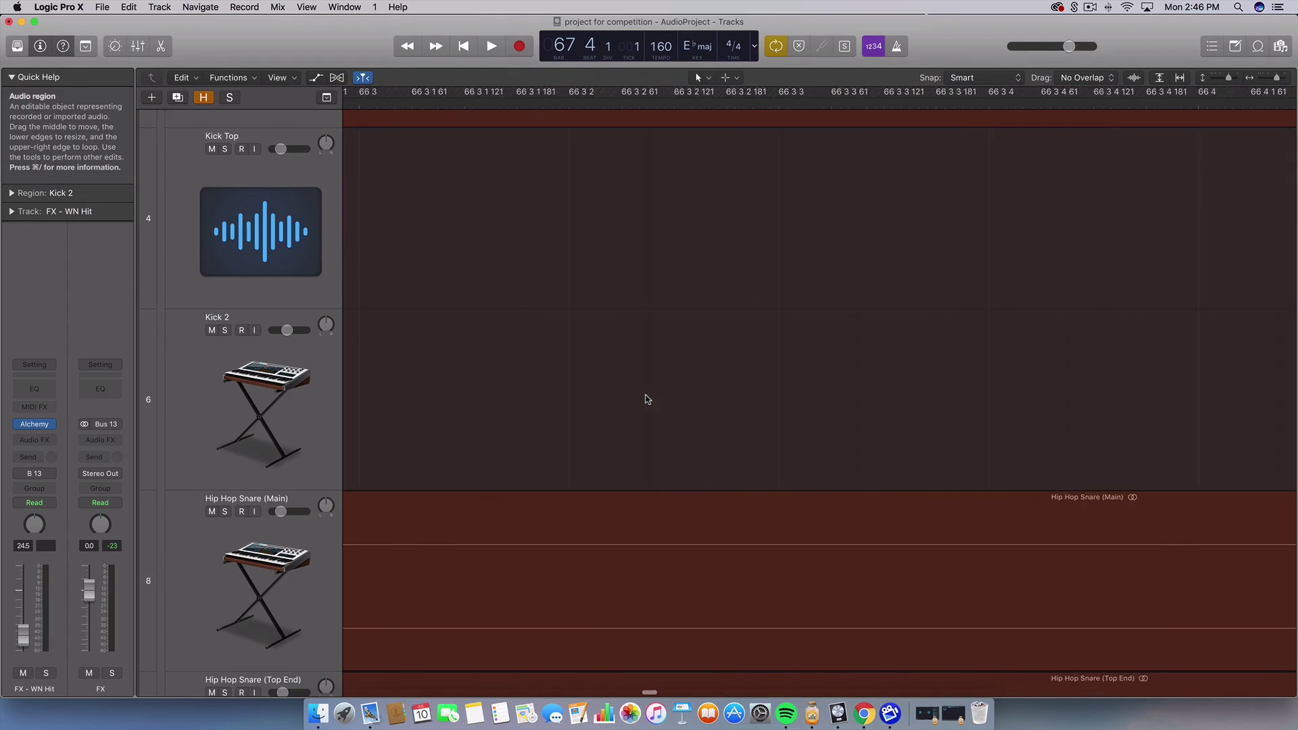
scroll(648, 399, "left", 8)
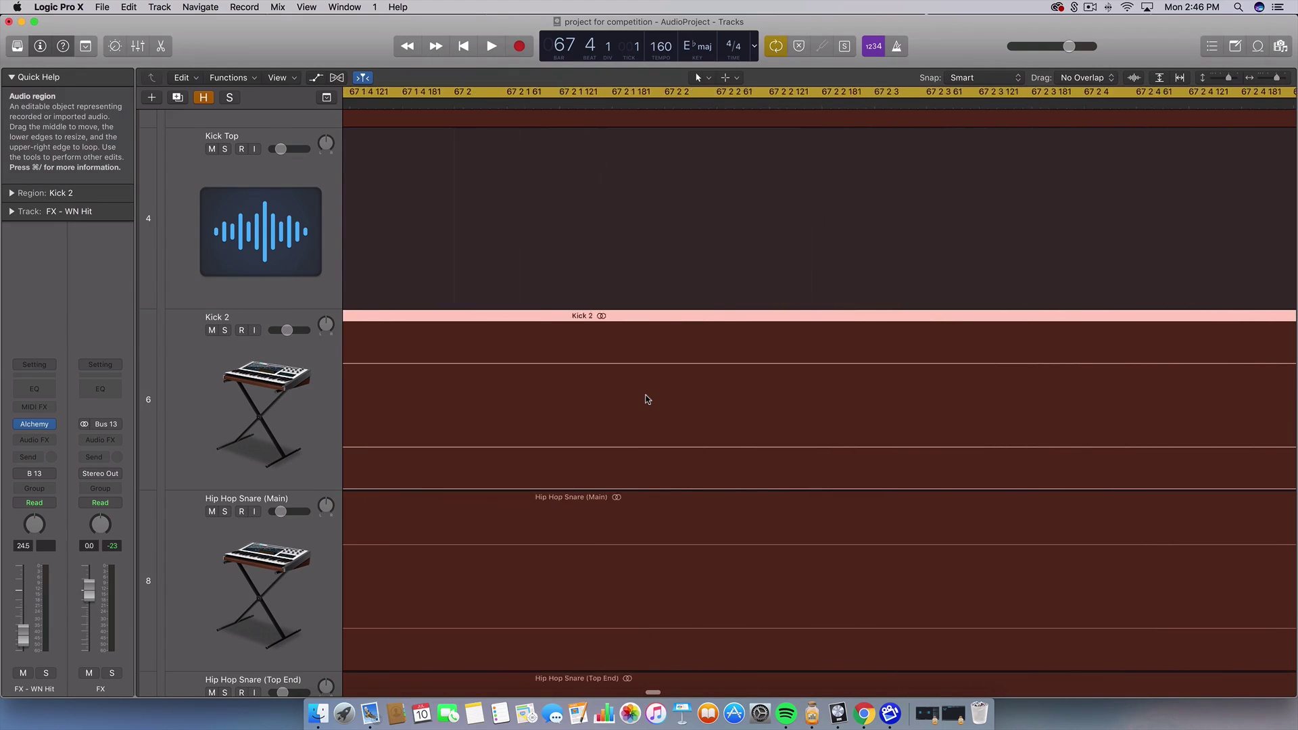
scroll(647, 399, "left", 4)
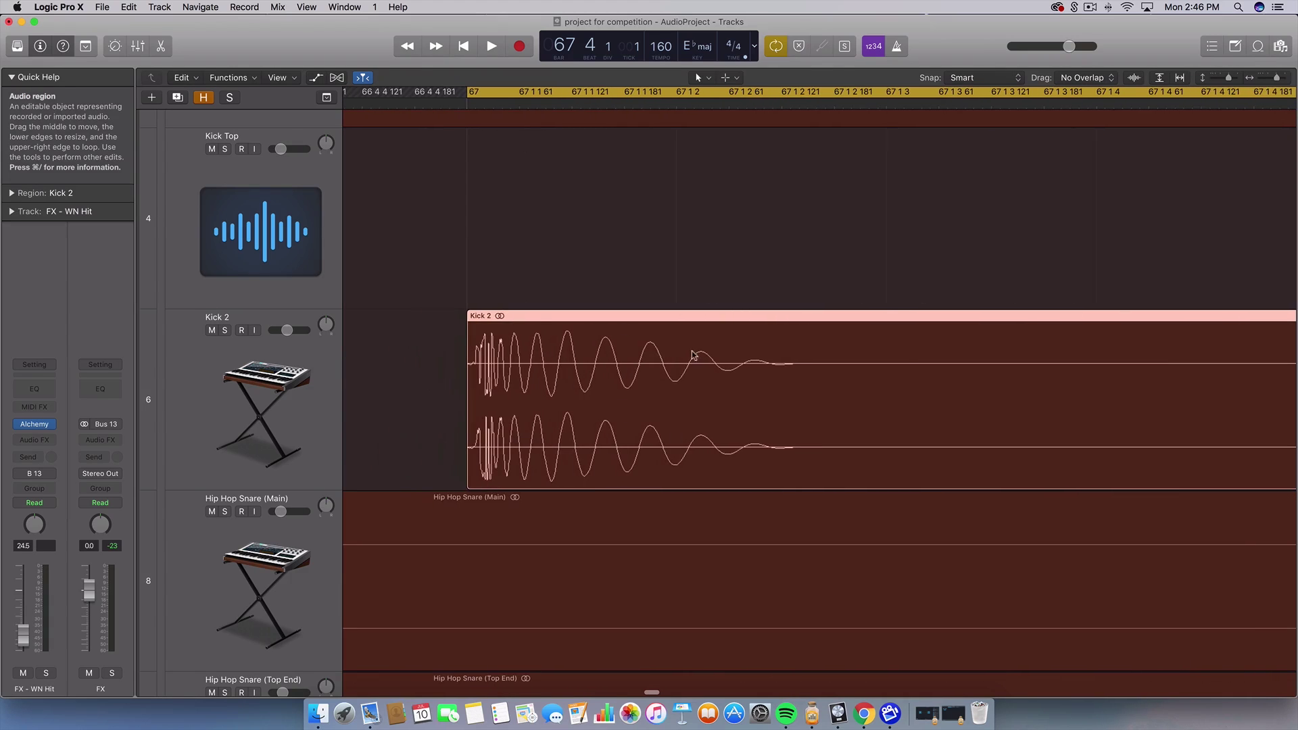
Step: Assign the Scissors Tool as the secondary tool, split the Kick 2 region inside its first hit's attack, and delete the short leading piece
left_click(434, 405)
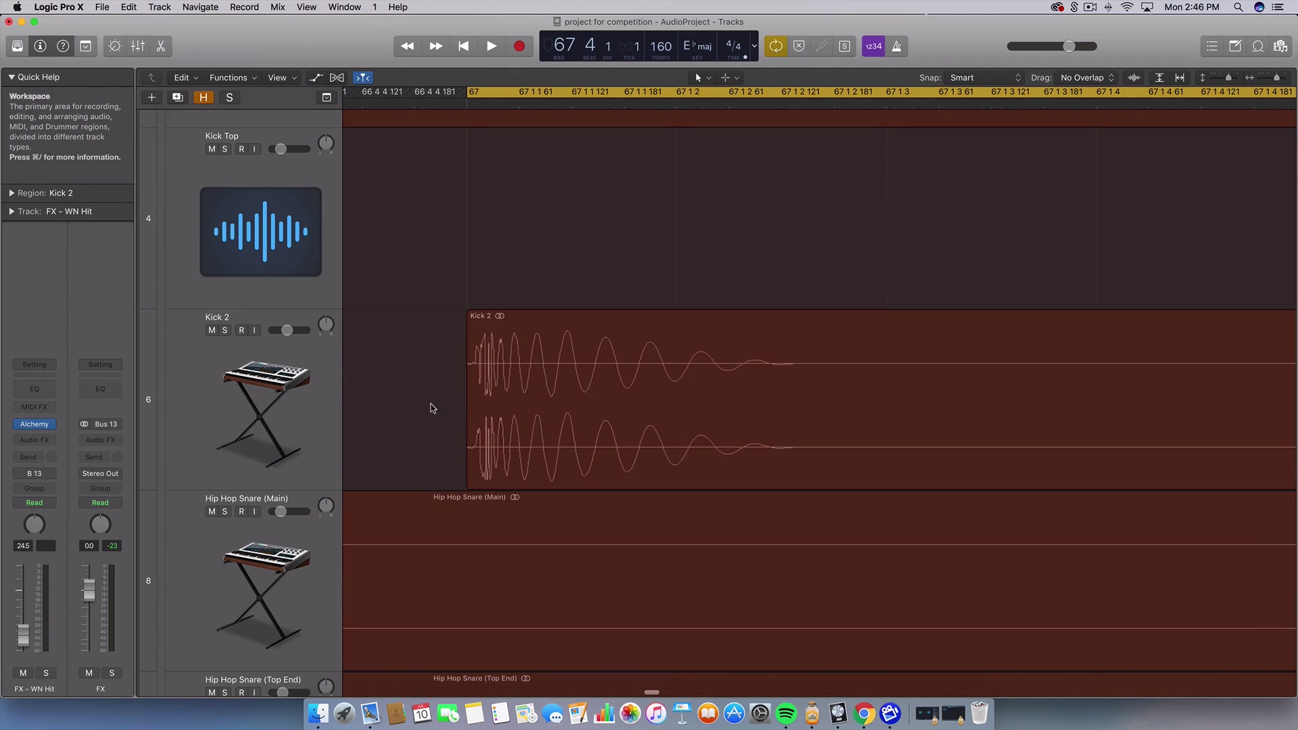
left_click(467, 395)
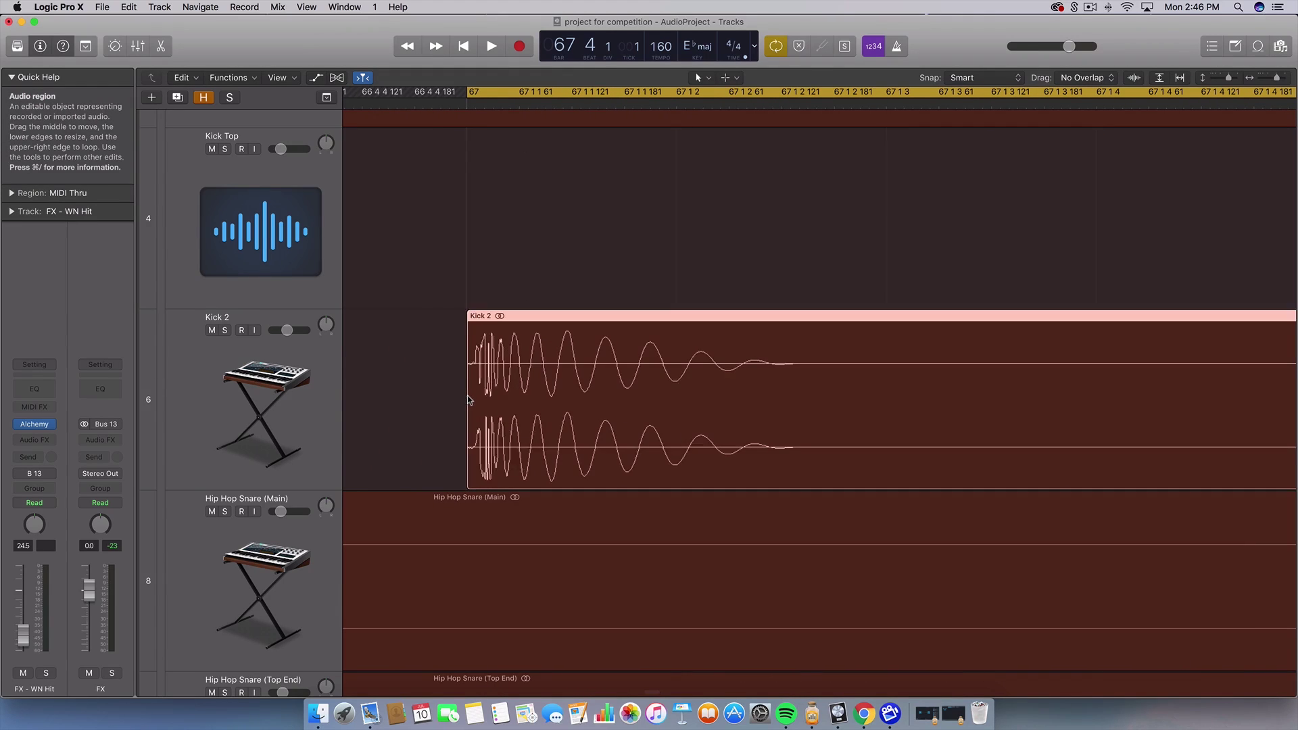
left_click(722, 79)
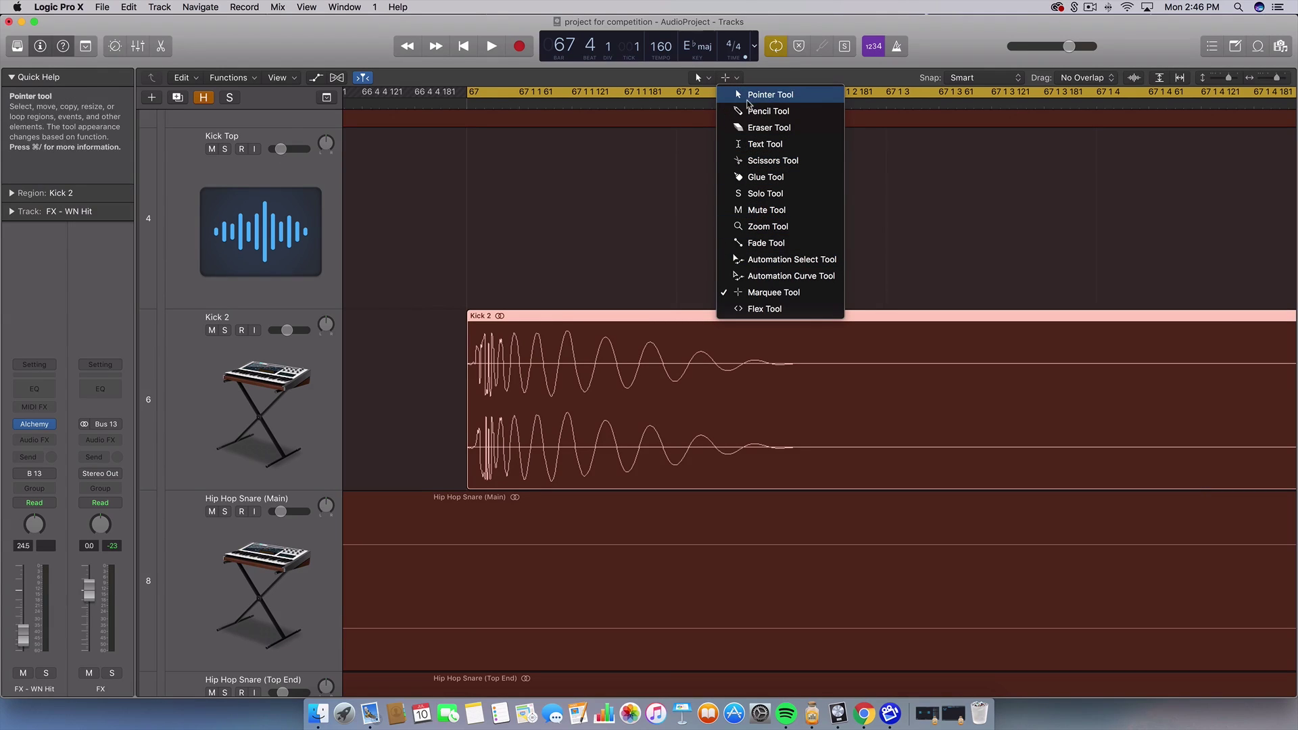
left_click(764, 160)
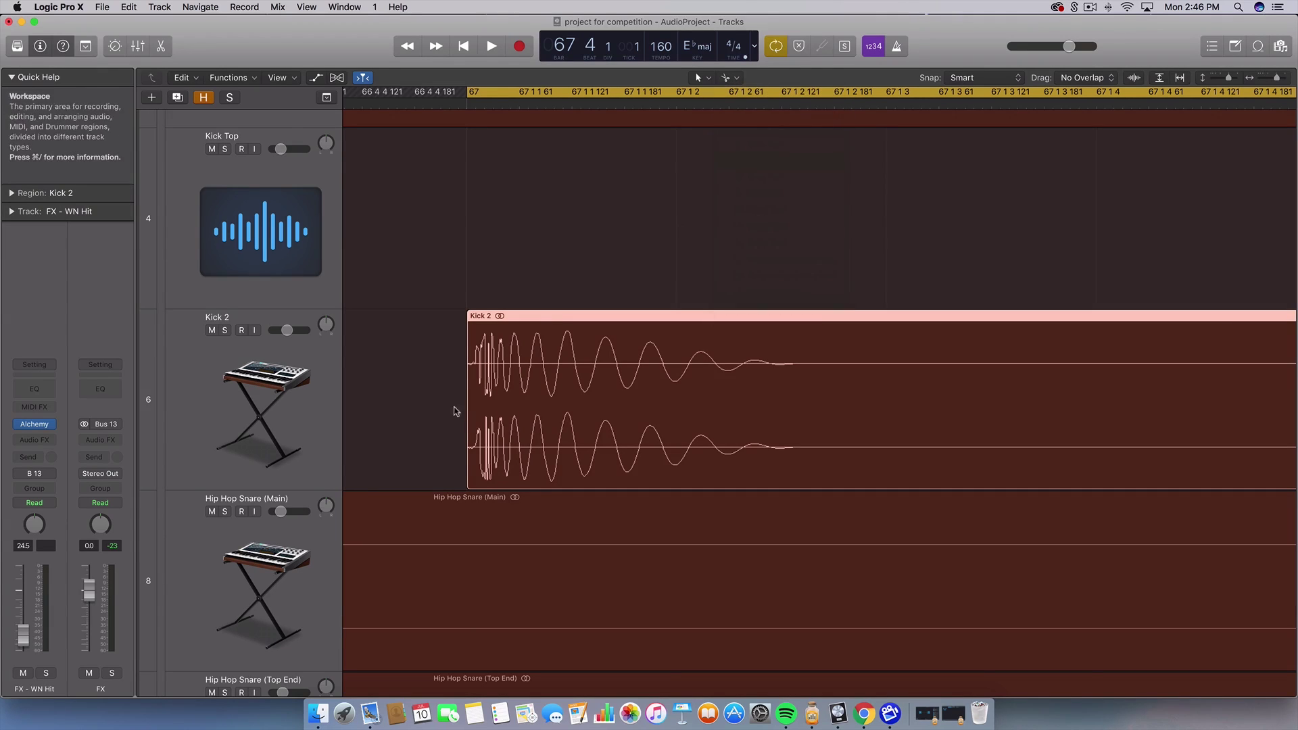
left_click(486, 348, "super")
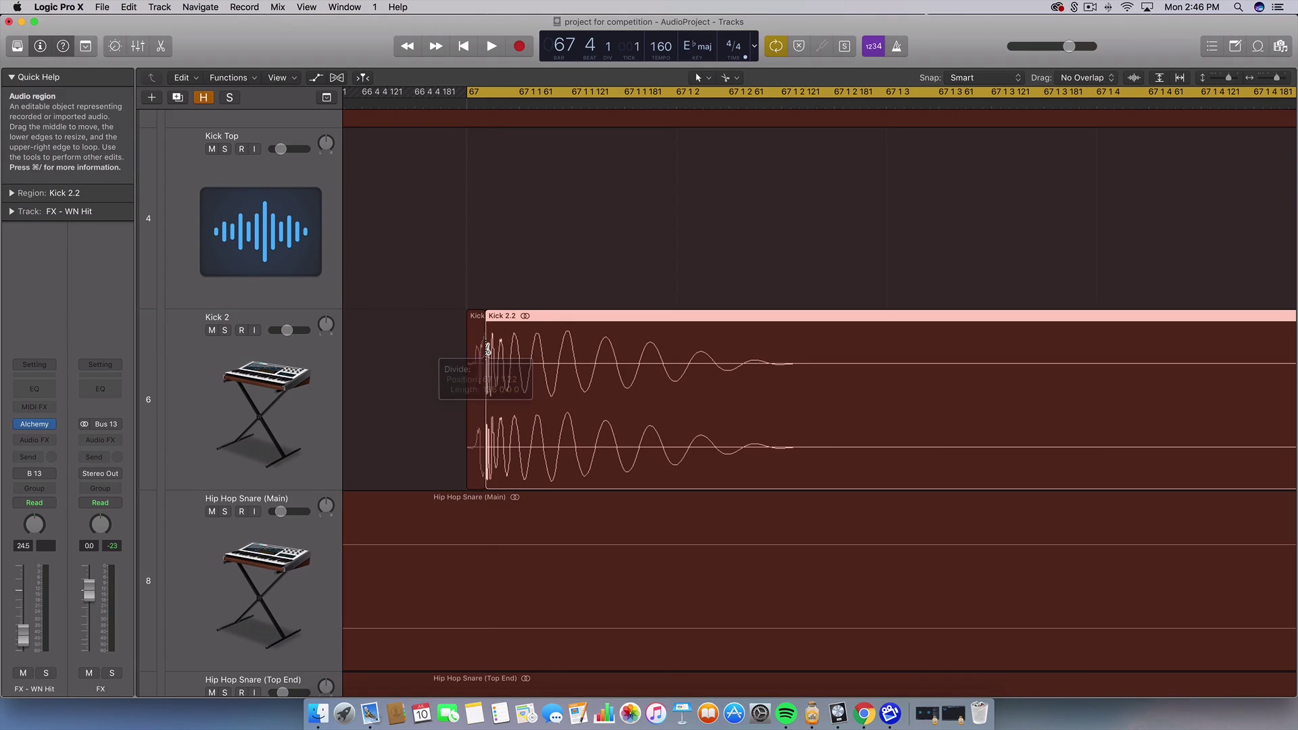
left_click(477, 404)
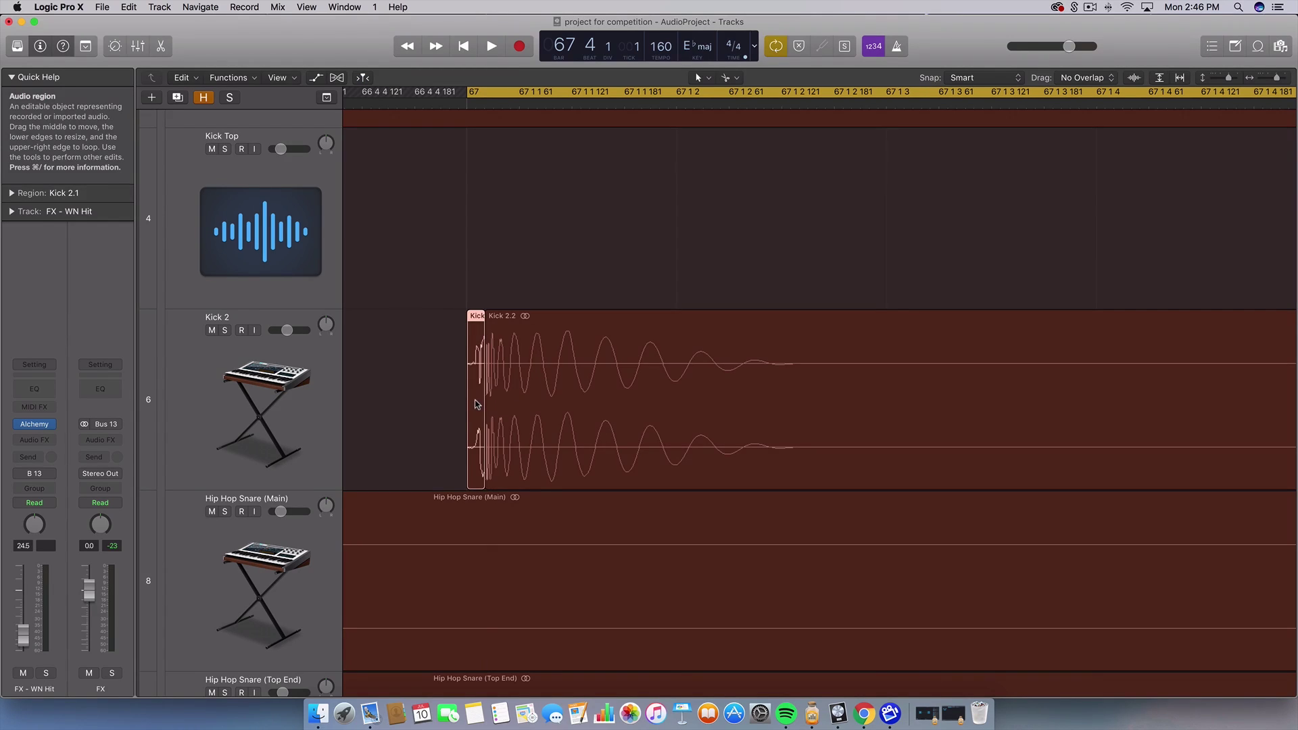
key("Delete")
Step: Solo the Kick 2 track and play the trimmed first hit from bar 67
key("s")
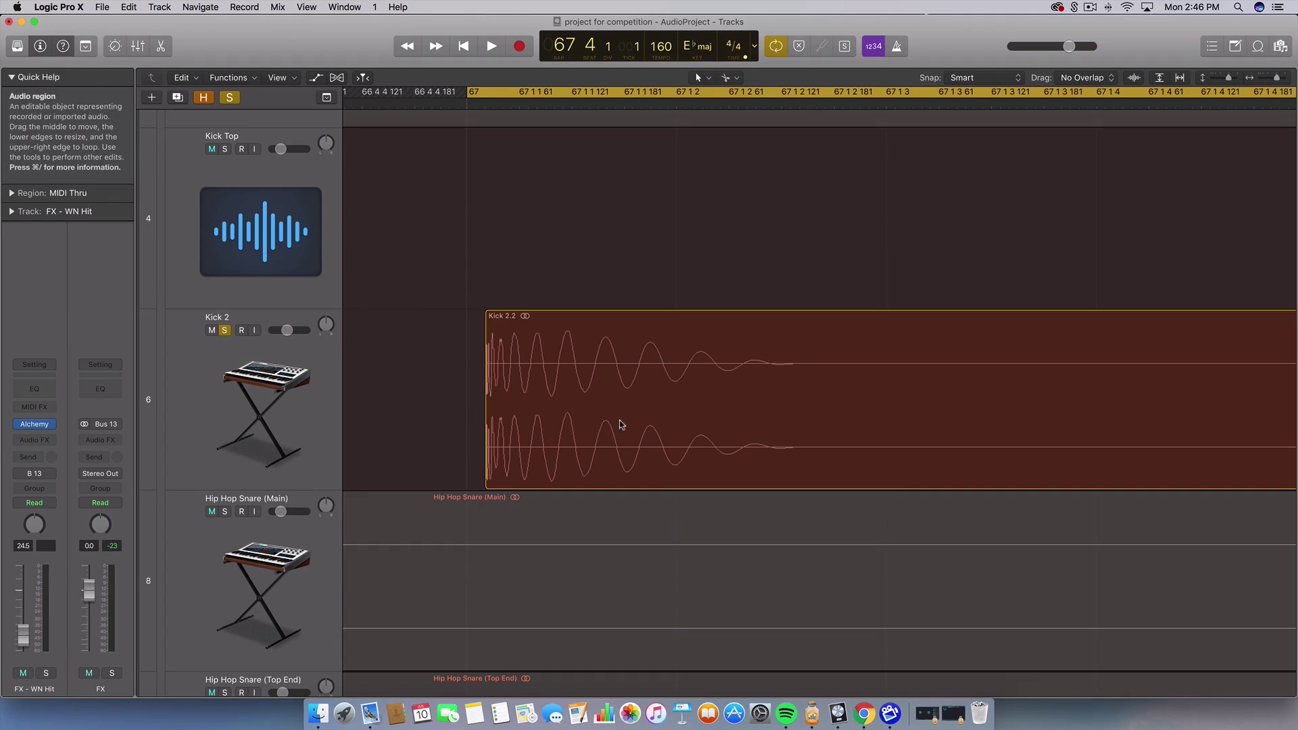
key("space")
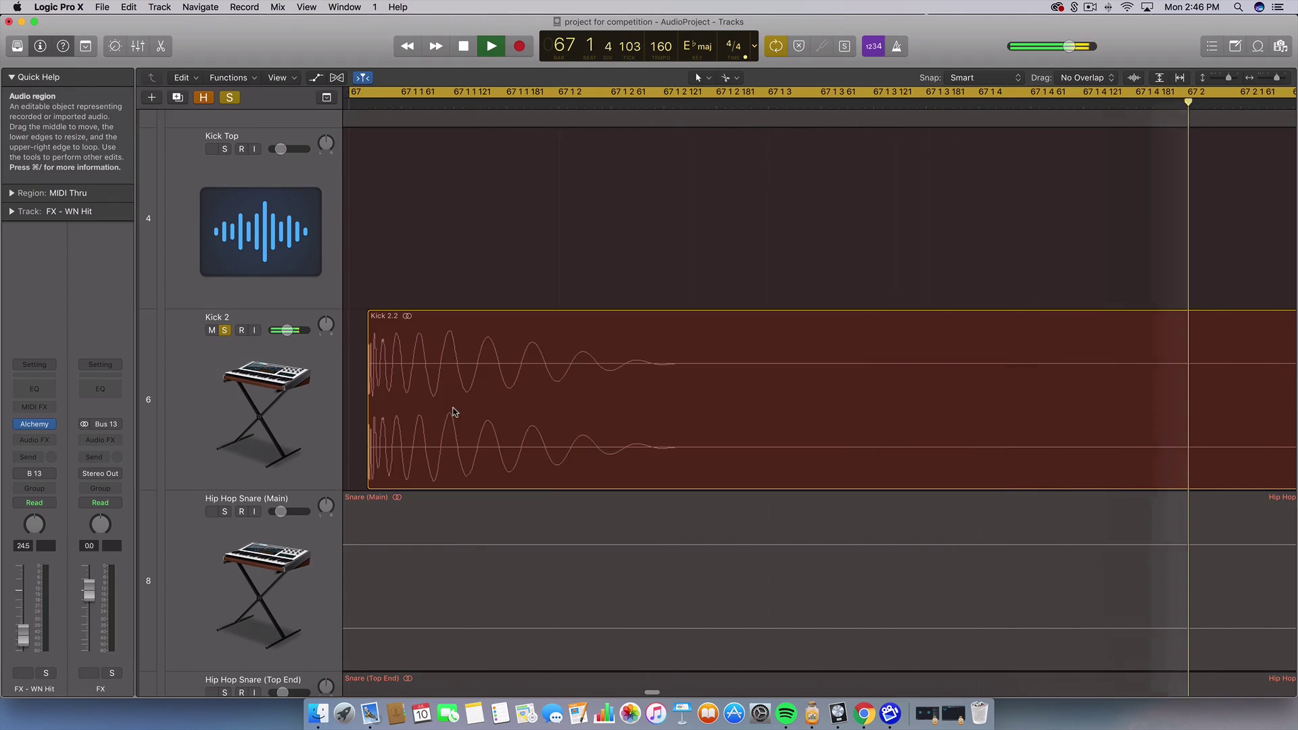
Step: Extend the start of the Kick 2.2 region back to bar 67 and play it briefly
key("space")
scroll(453, 413, "left", 5)
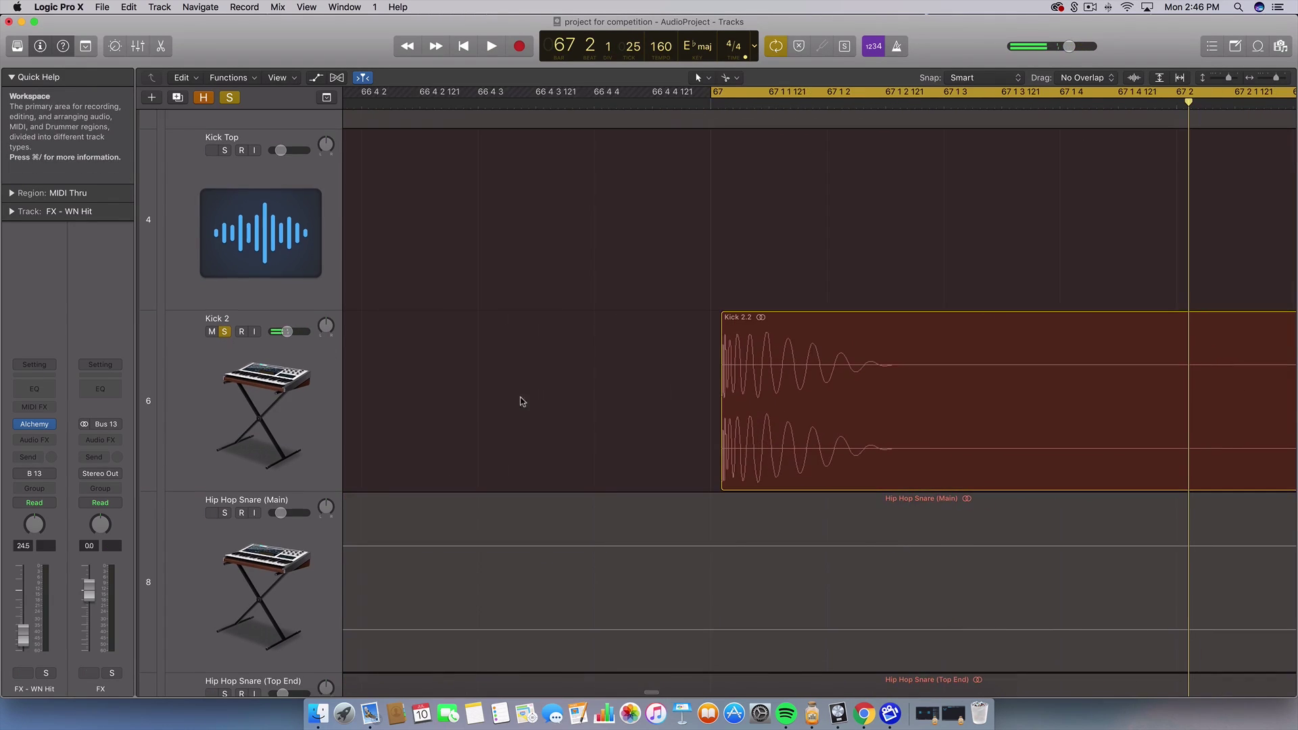
left_click_drag(724, 404, 710, 408)
key("space")
key("space")
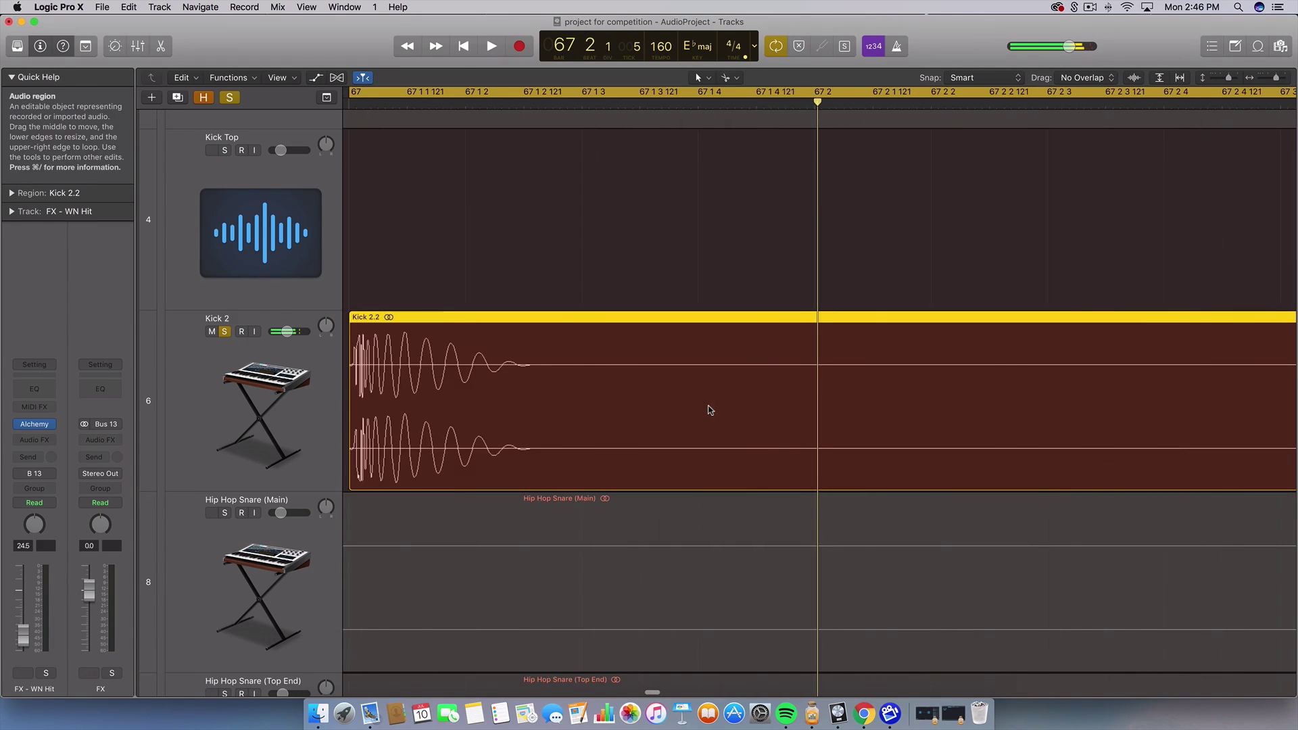
Step: Examine the first two kick transients of the Kick 2.2 region against the grid, moving the playhead to the hit at bar 67 beat 4
scroll(709, 409, "down", 5)
scroll(1027, 233, "right", 5)
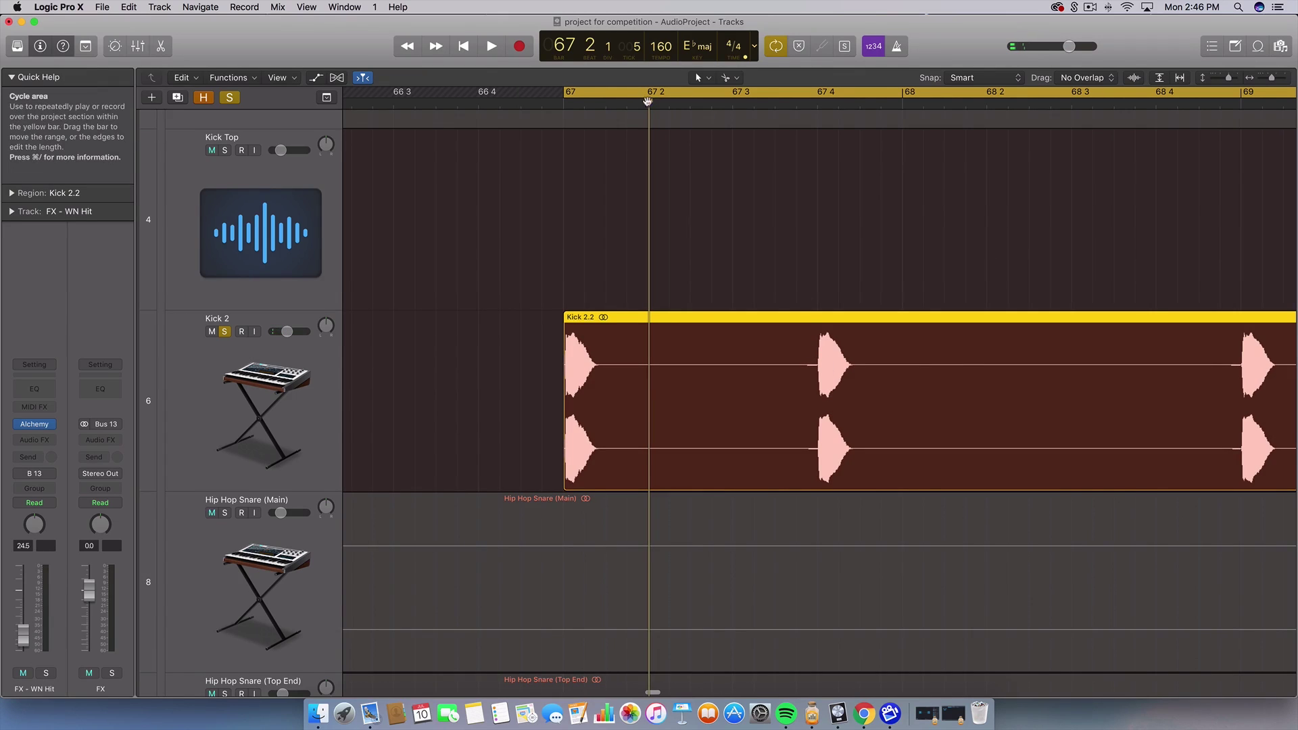
left_click_drag(647, 102, 818, 104)
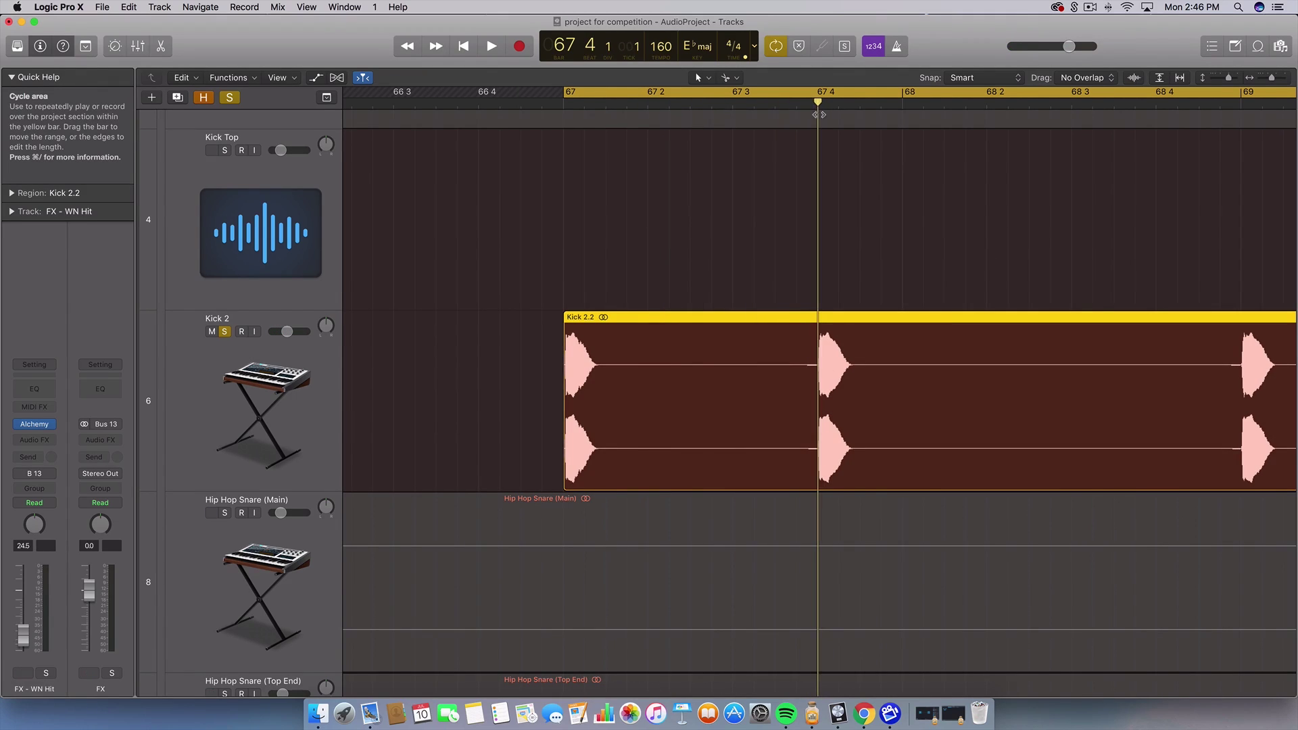
key("super+Right")
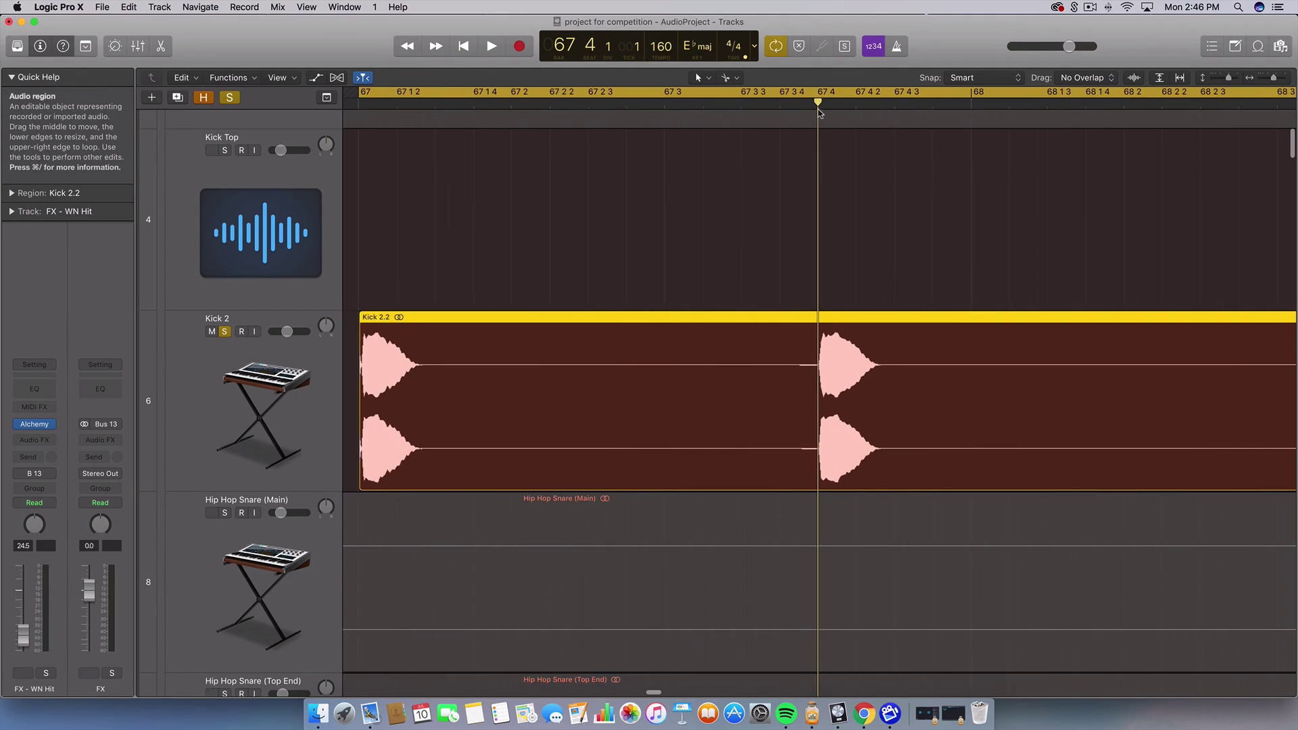
left_click_drag(819, 106, 837, 105)
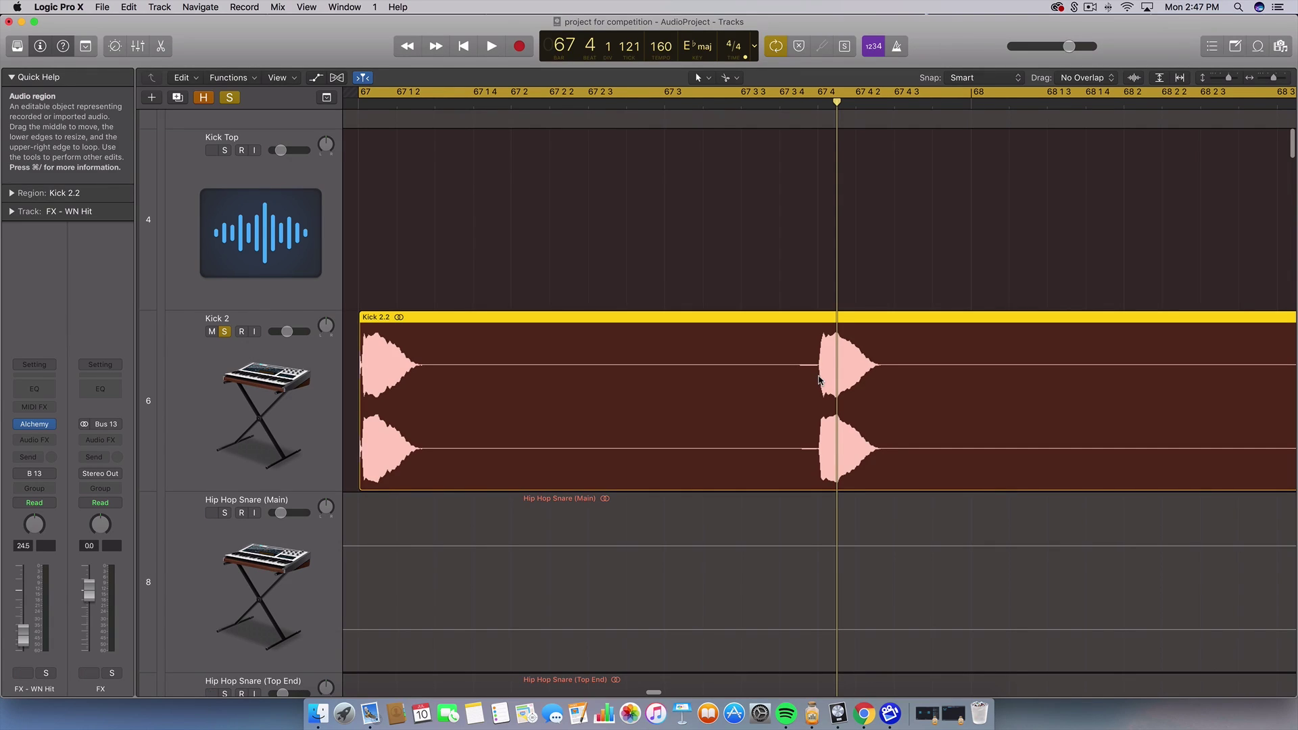
scroll(817, 380, "up", 3)
scroll(817, 381, "down", 3)
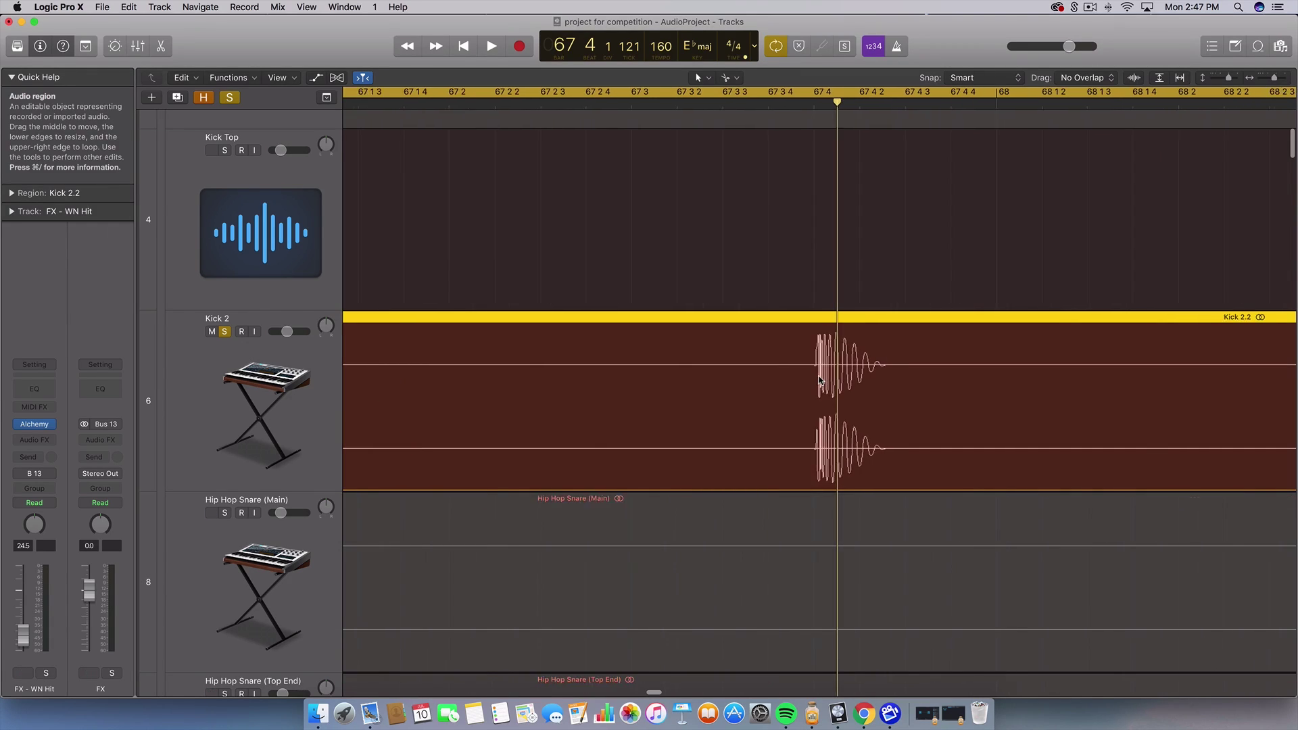
scroll(820, 381, "up", 2)
scroll(790, 382, "up", 3)
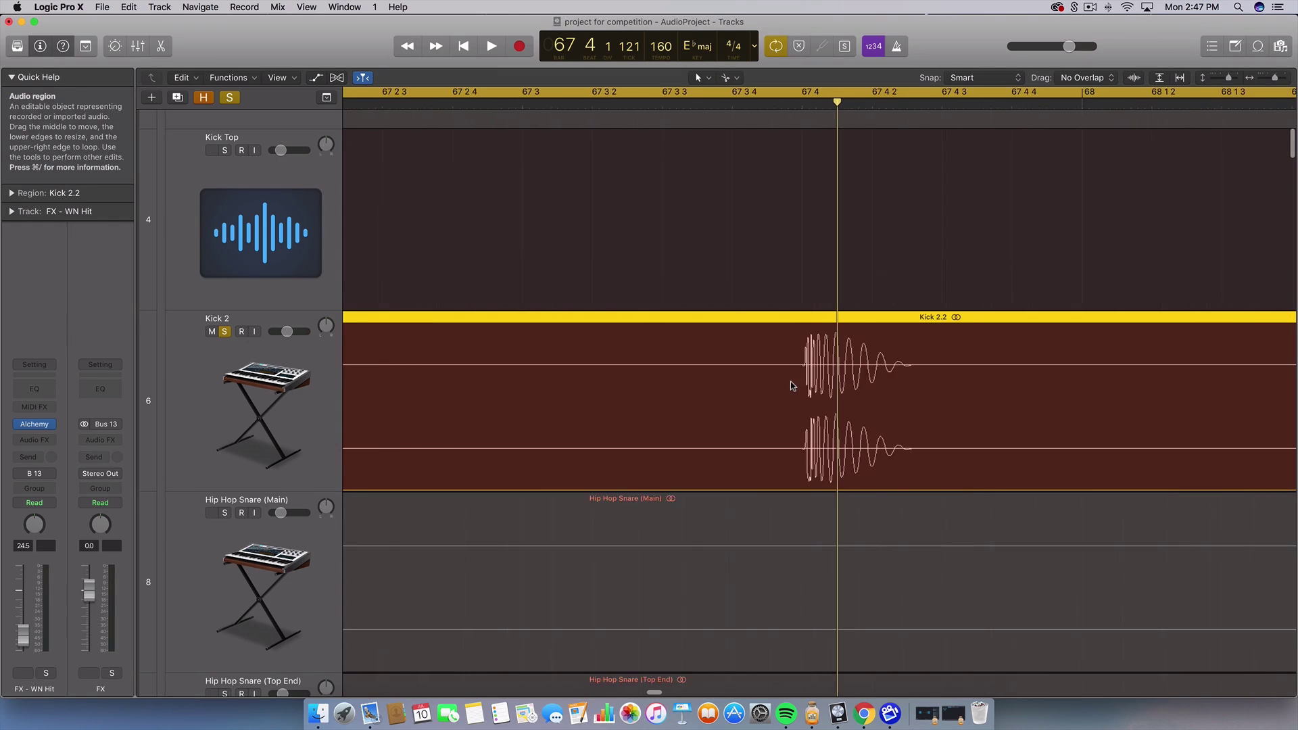
scroll(790, 381, "left", 10)
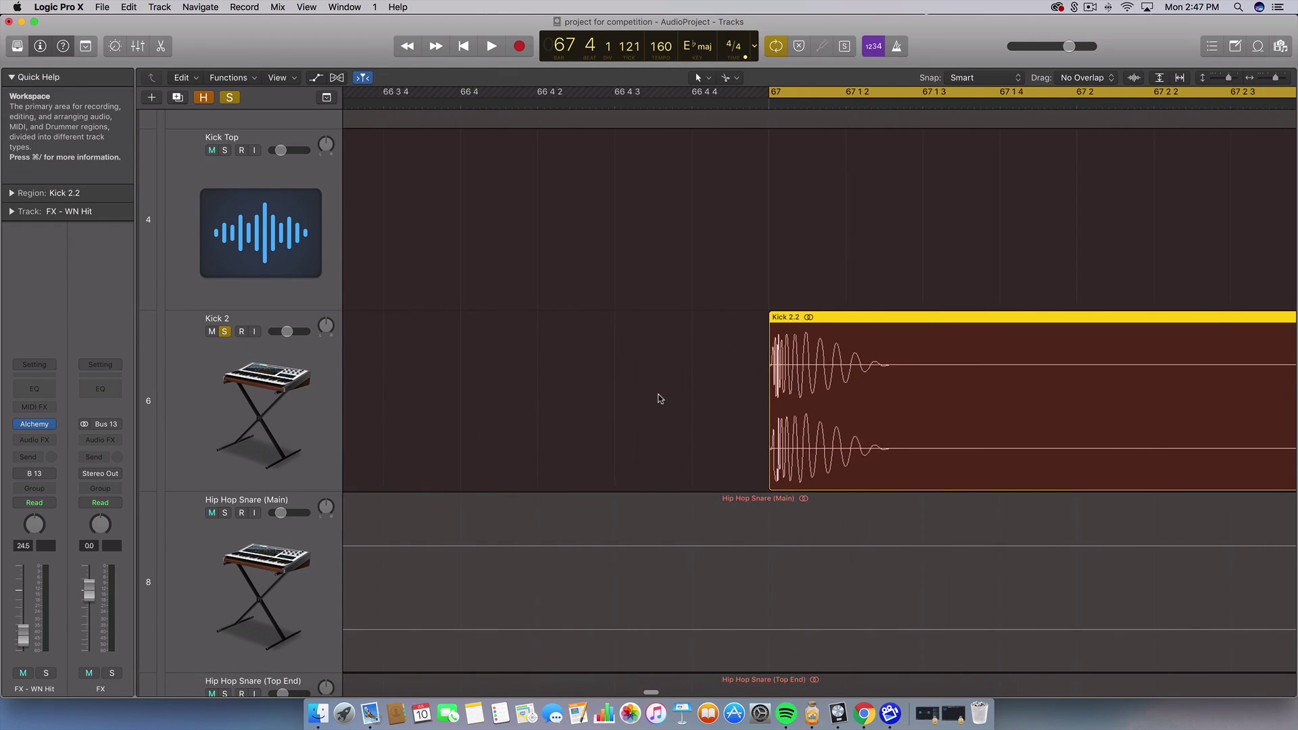
scroll(660, 399, "right", 10)
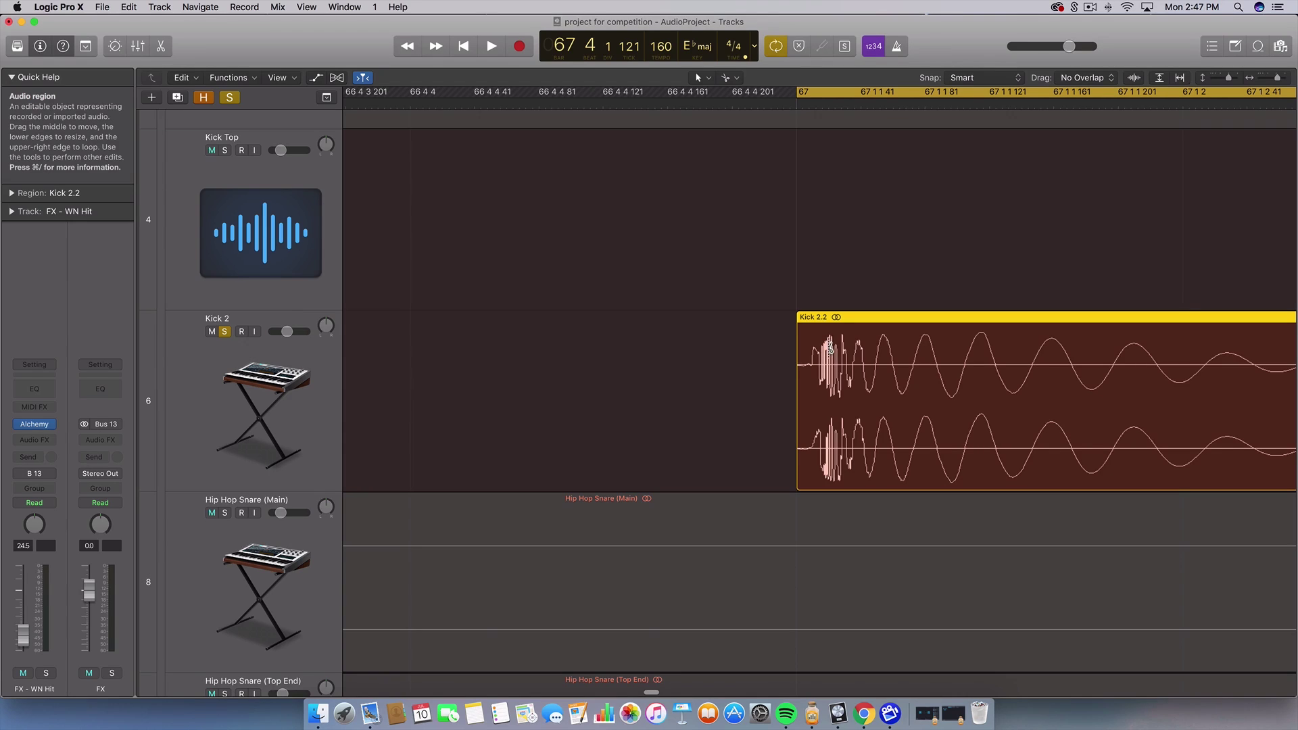
Step: Split the Kick 2.2 region inside its first transient, just after bar 67, and delete the short leading piece
left_click(830, 348)
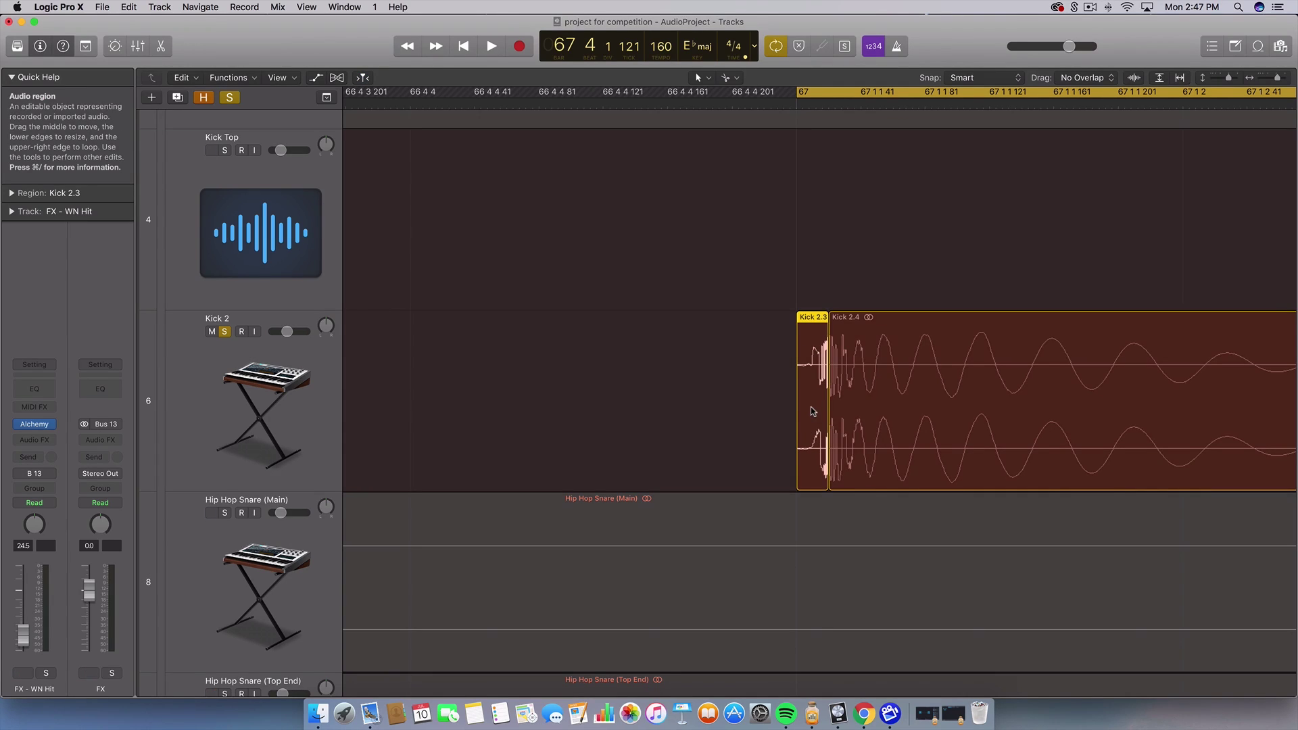
key("Delete")
key("super+Right")
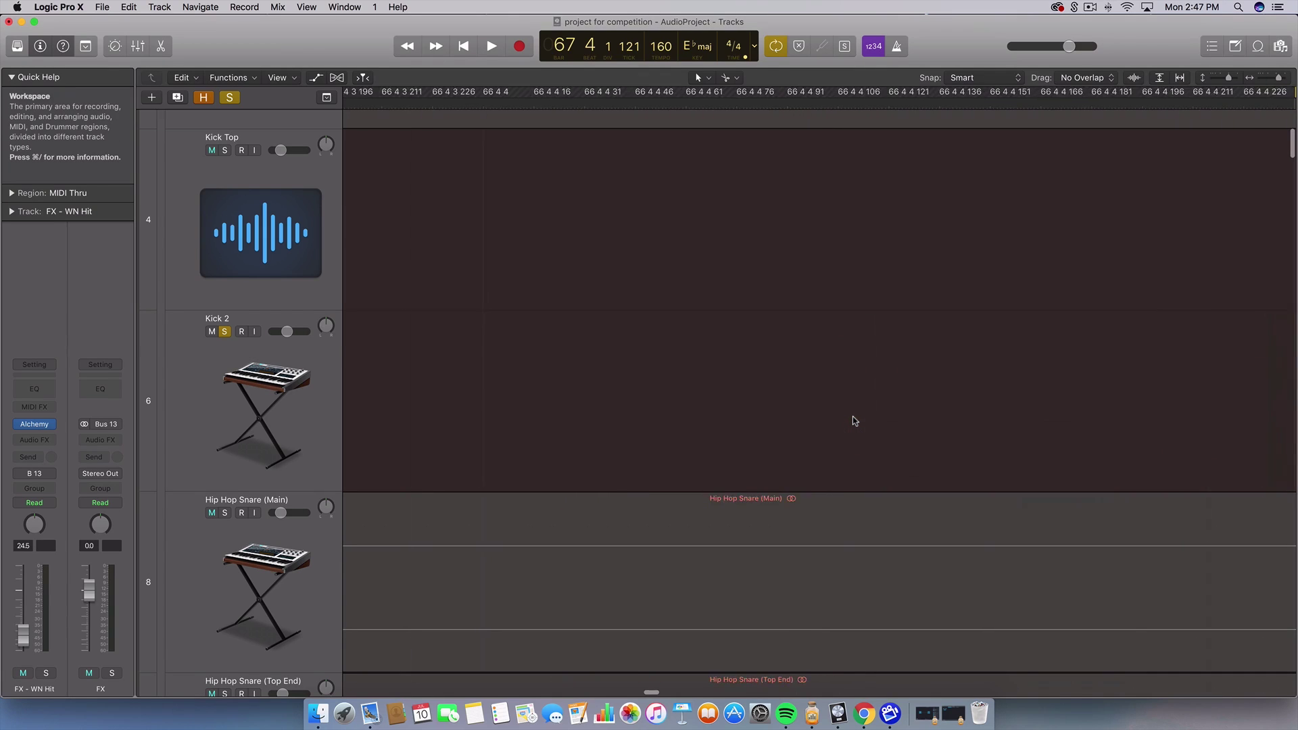
scroll(854, 420, "right", 7)
scroll(905, 369, "right", 2)
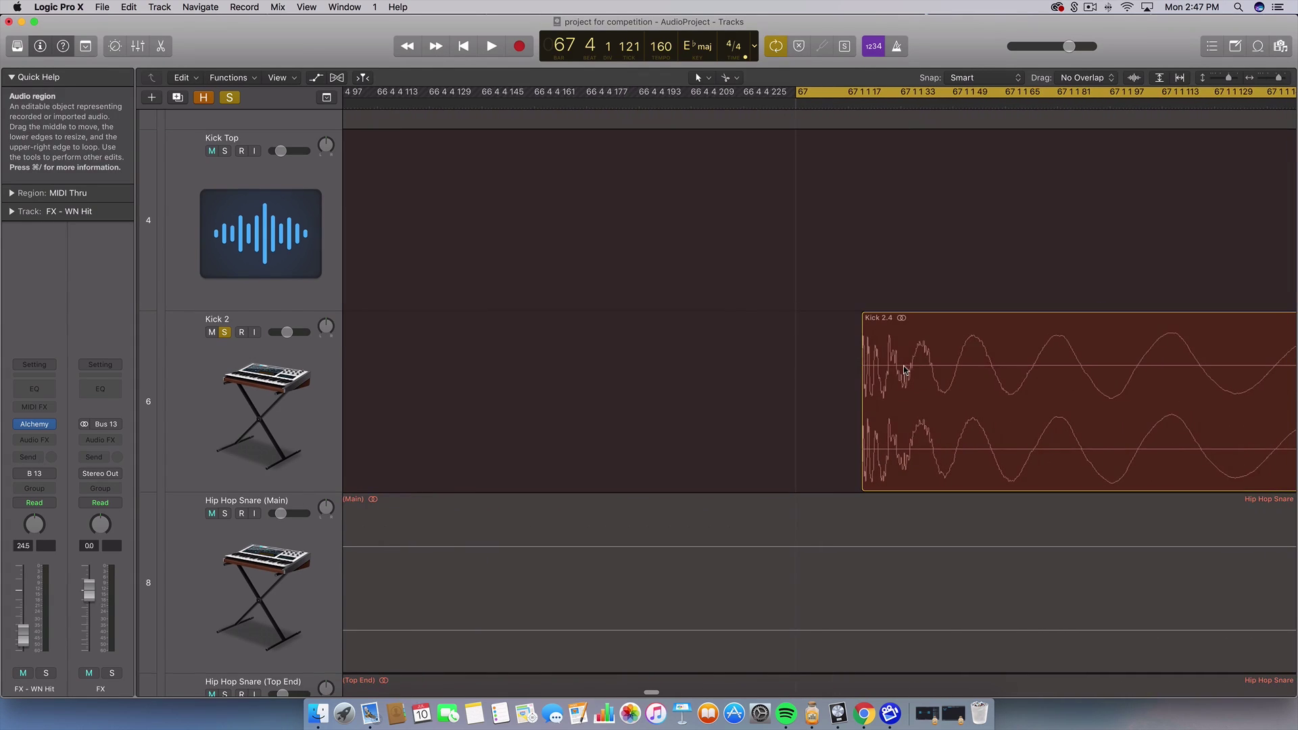
Step: Assign the Fade Tool to Command-click actions and draw a short curved fade-in at the start of the Kick 2.4 region
left_click(737, 78)
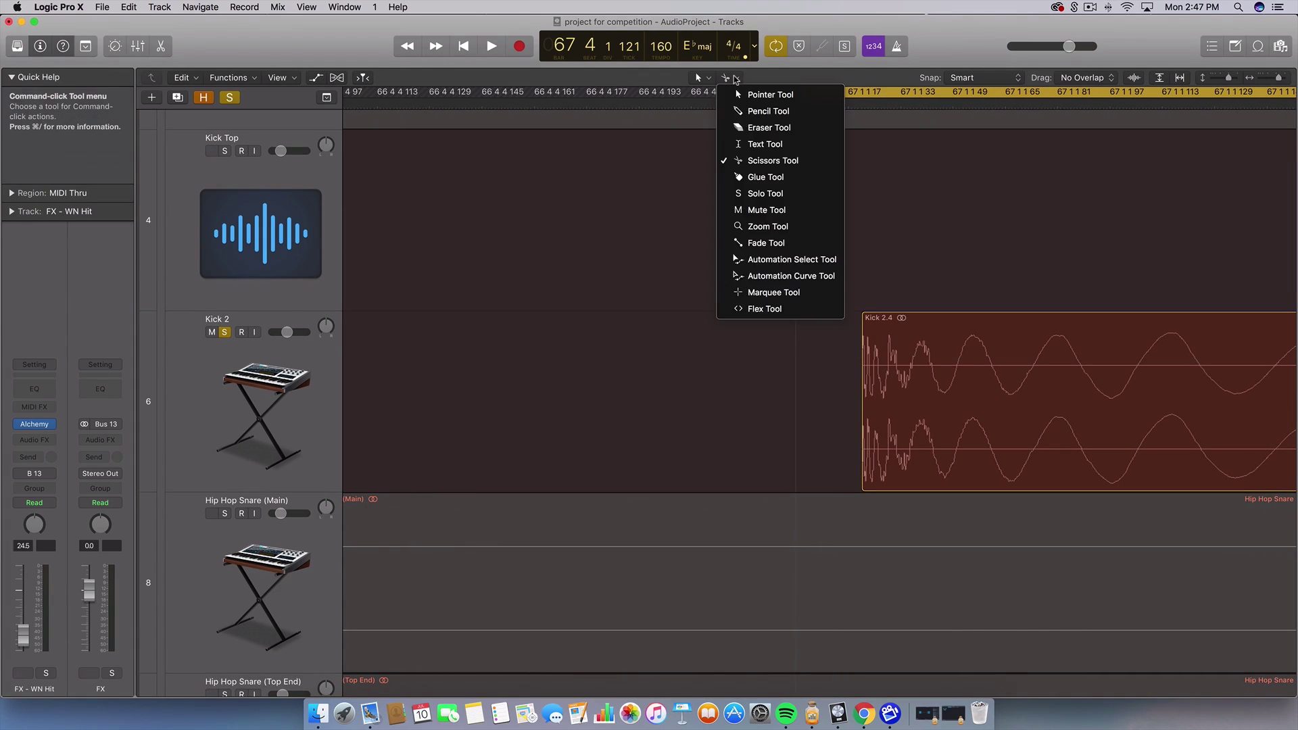
left_click(750, 242)
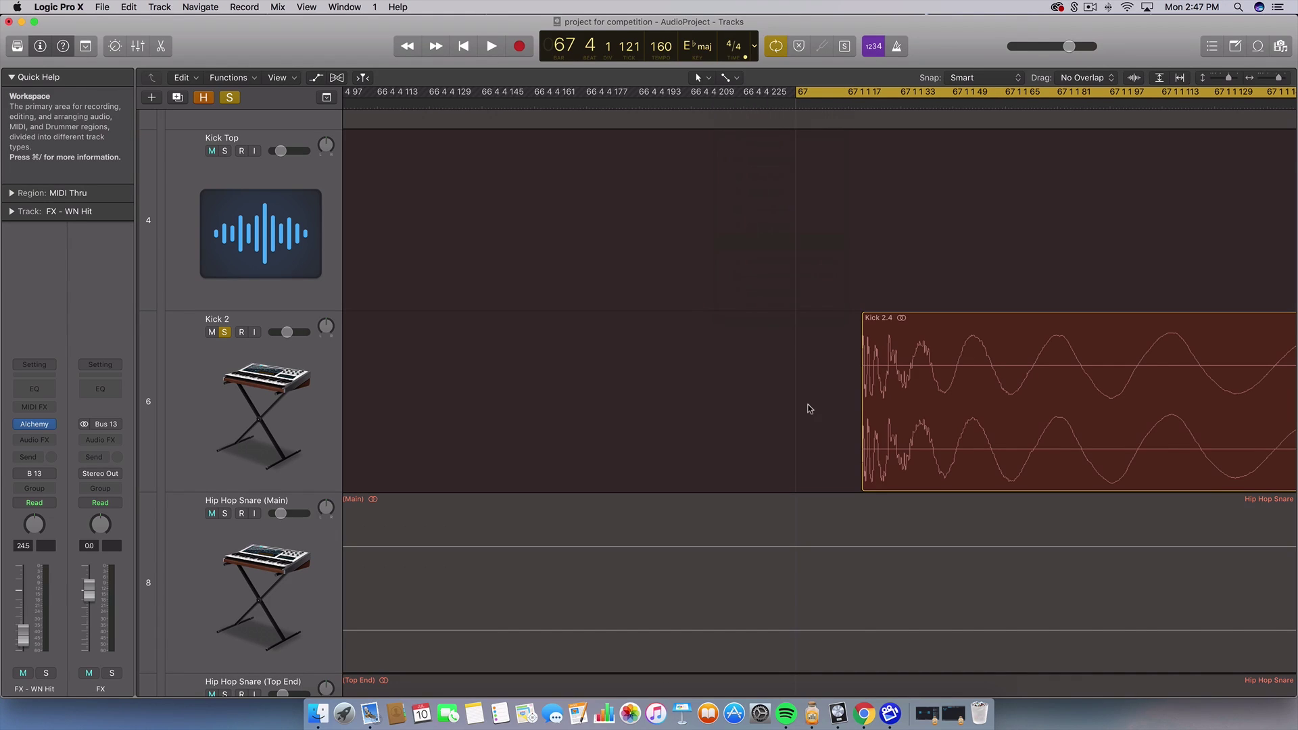
scroll(805, 406, "right", 5)
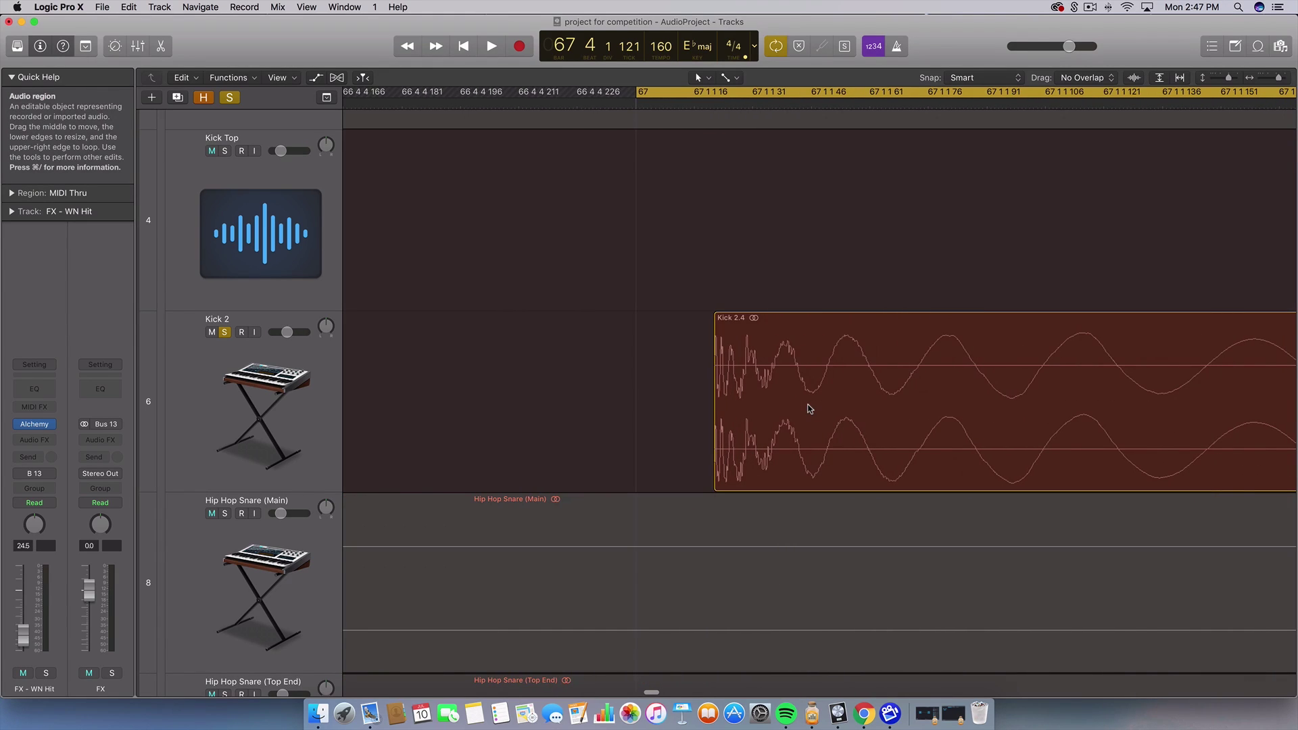
scroll(810, 409, "right", 5)
scroll(814, 406, "up", 5)
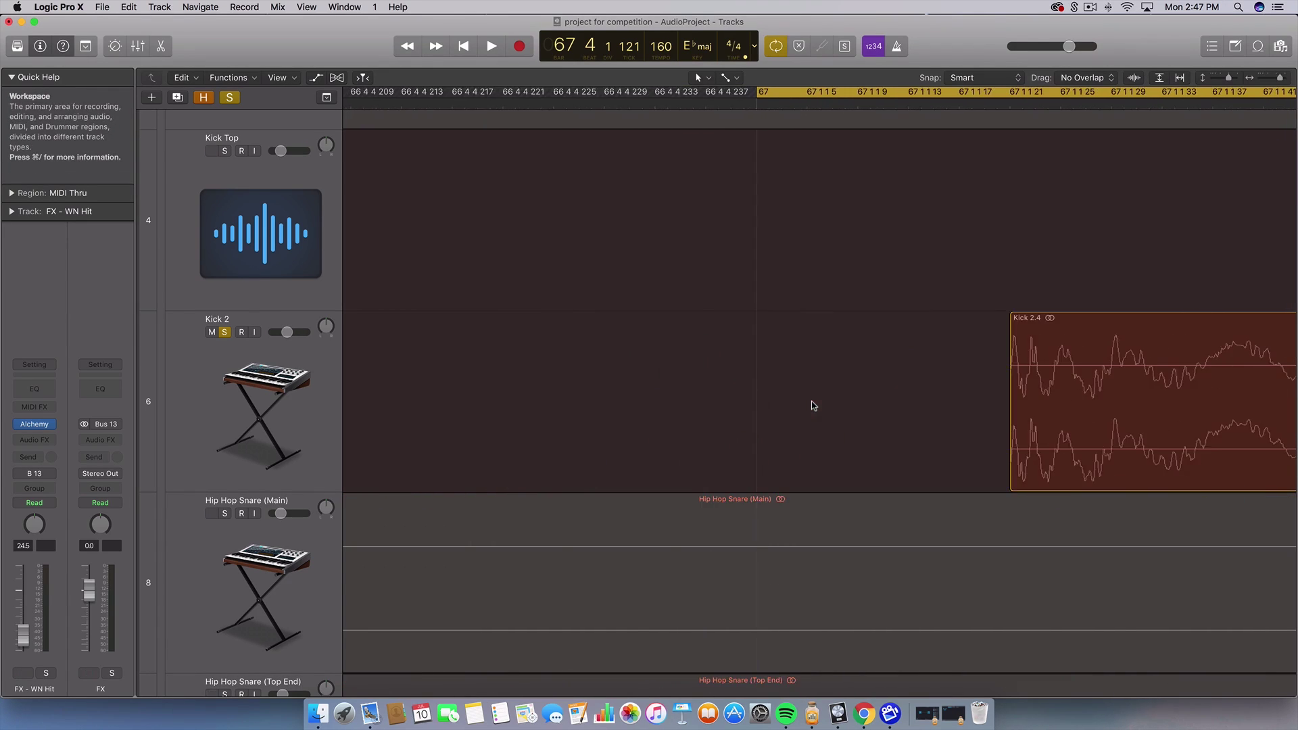
scroll(813, 406, "right", 6)
scroll(736, 403, "up", 5)
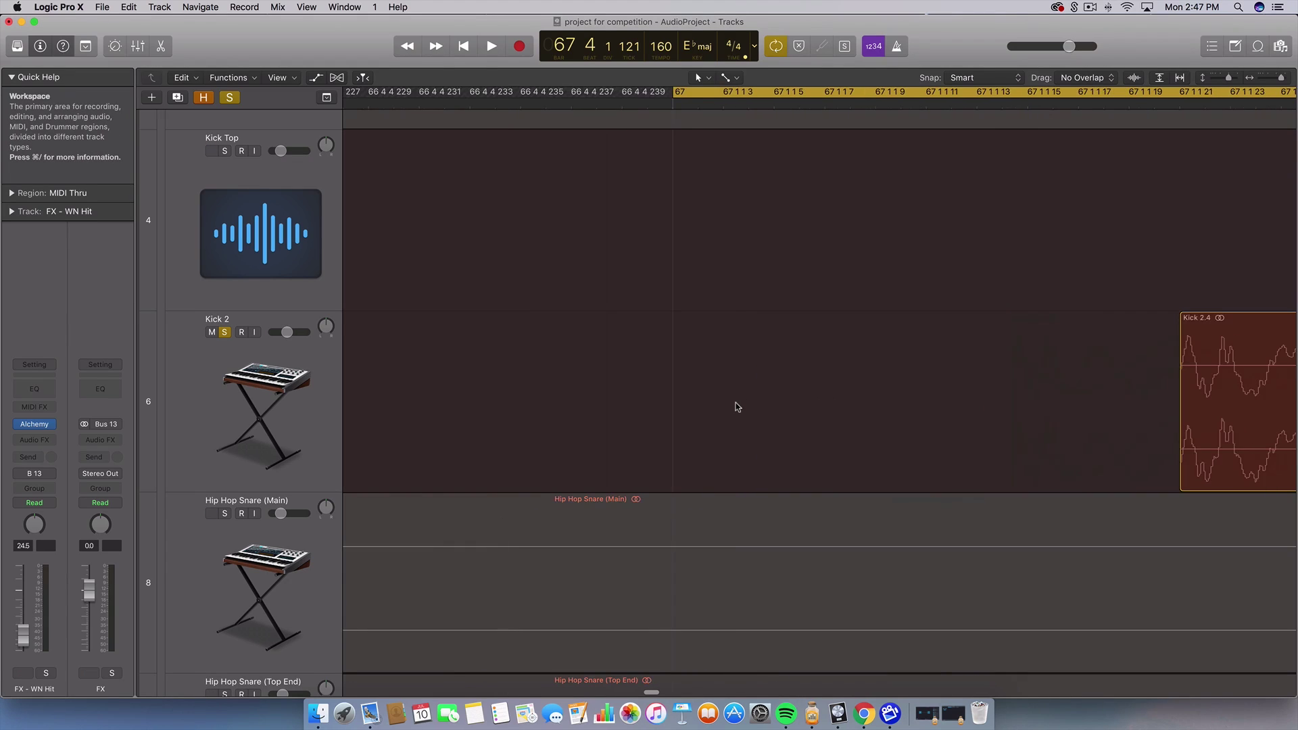
scroll(738, 404, "right", 8)
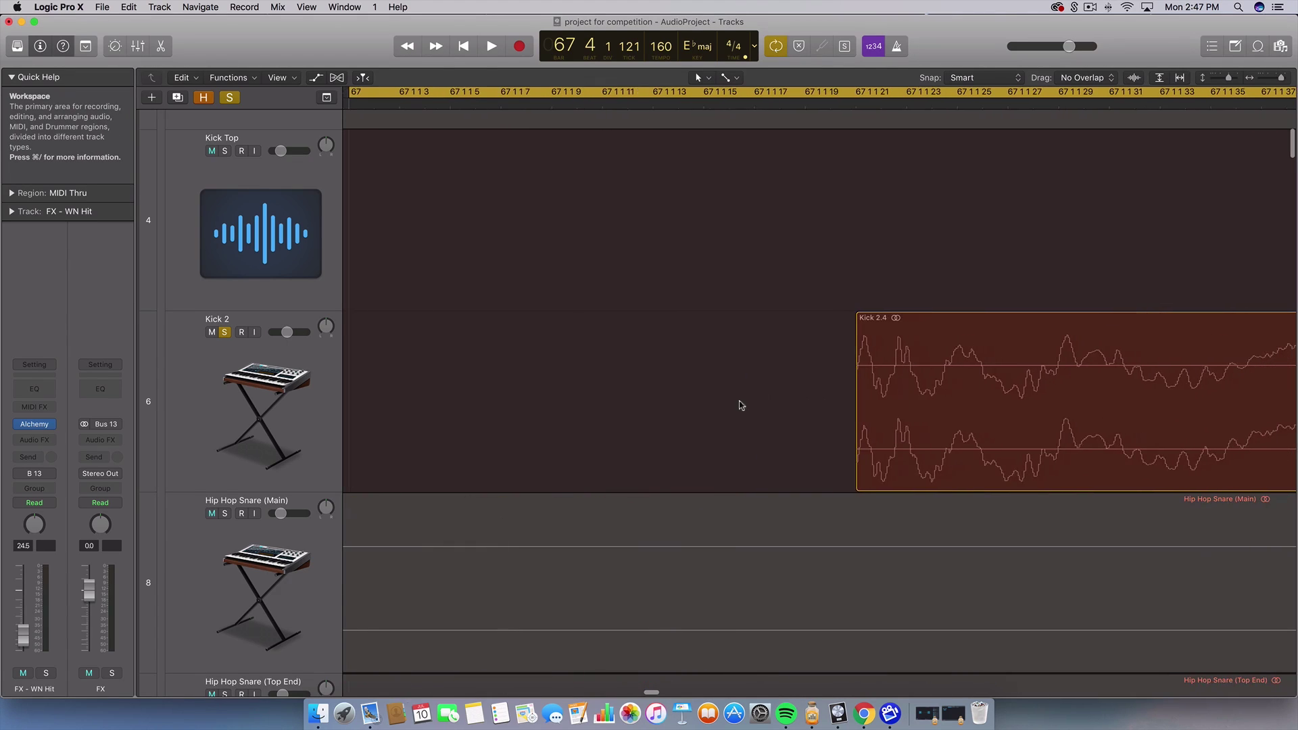
left_click(852, 398)
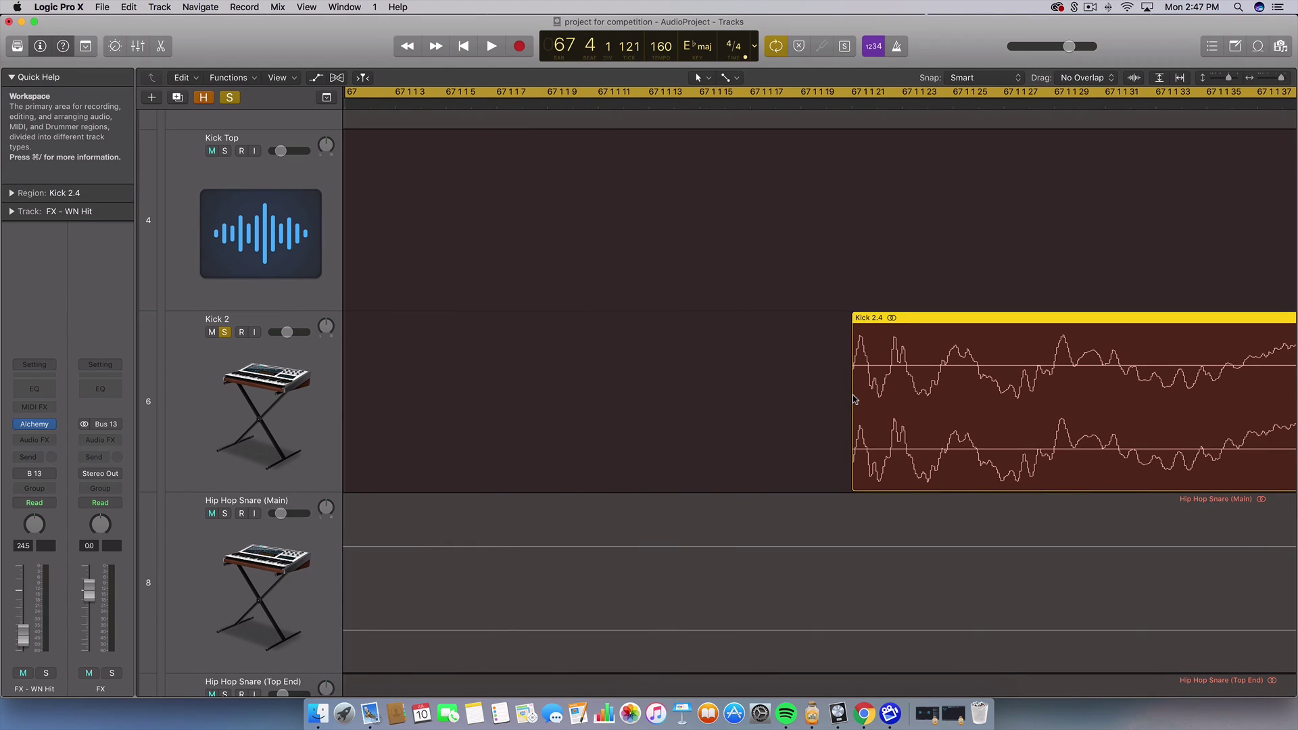
left_click_drag(844, 402, 870, 403)
left_click_drag(782, 401, 1048, 371)
left_click_drag(1045, 327, 824, 344)
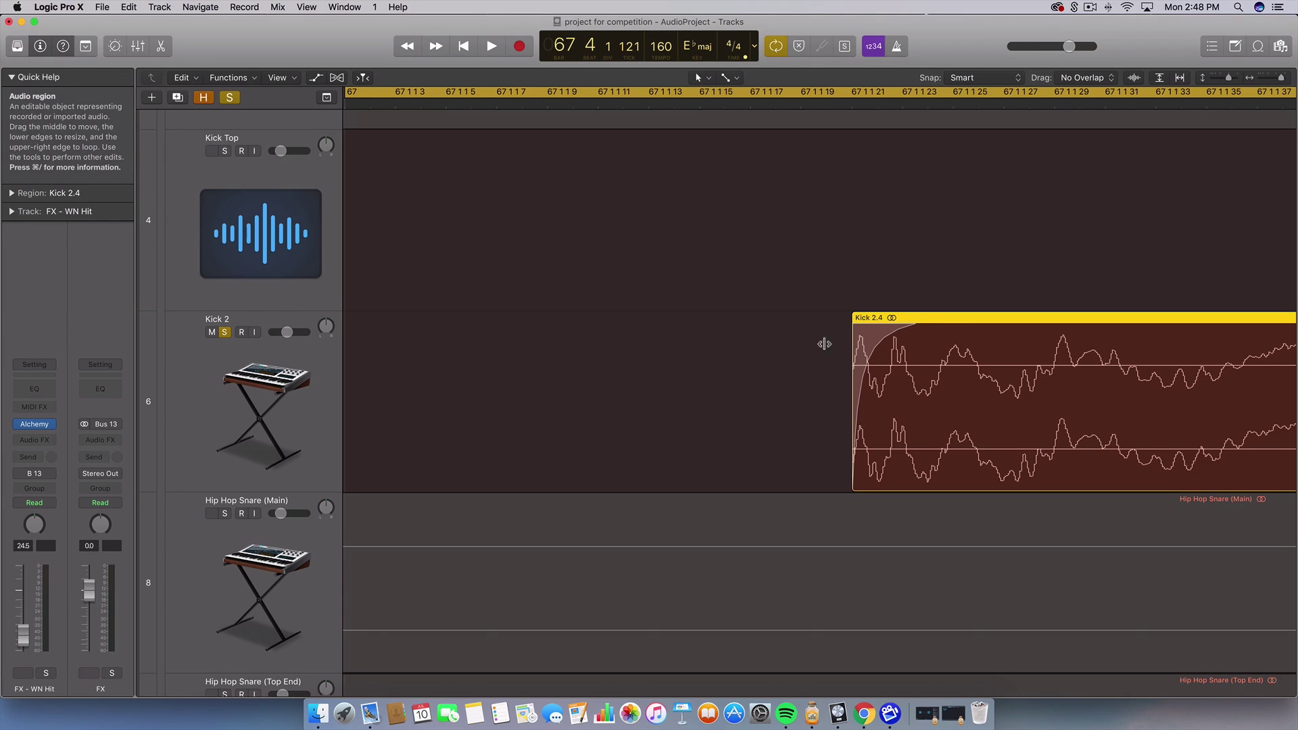
Step: Move the Kick 2.4 region to start at bar 67 and play it with the cycle area starting slightly earlier
scroll(760, 301, "down", 8)
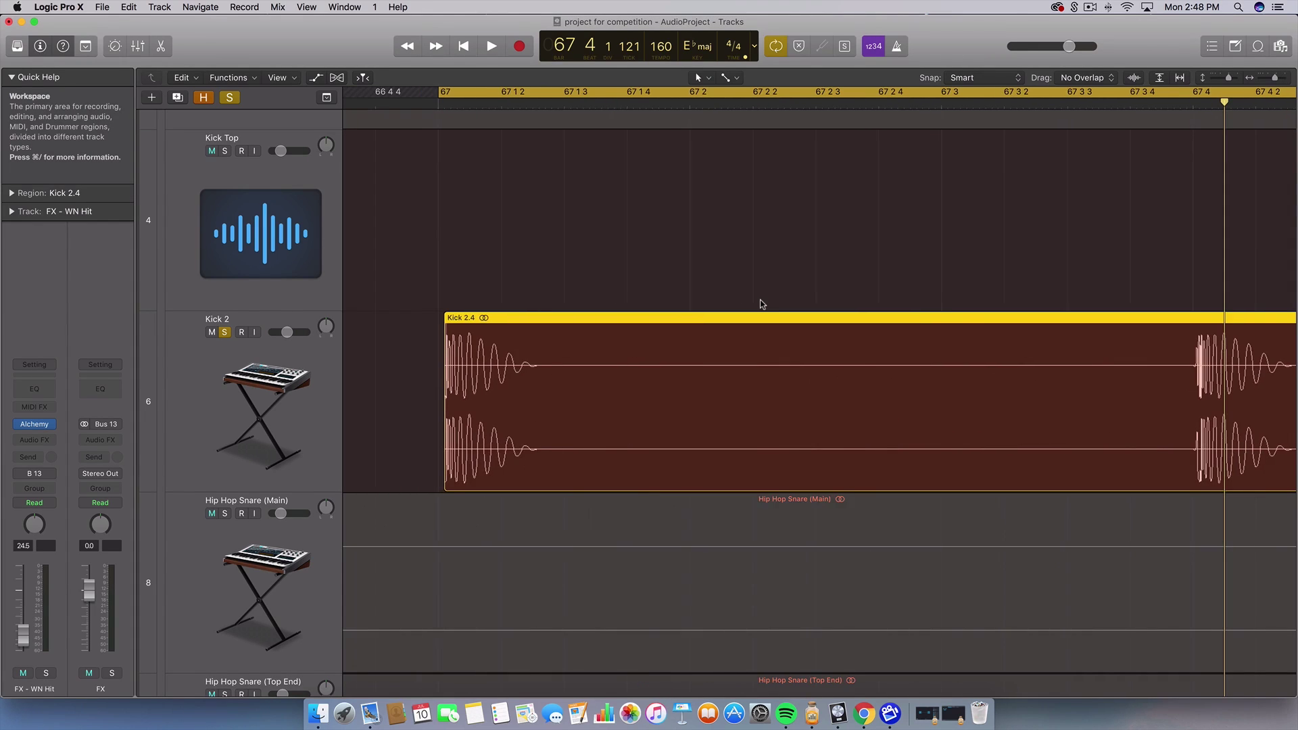
scroll(593, 338, "left", 2)
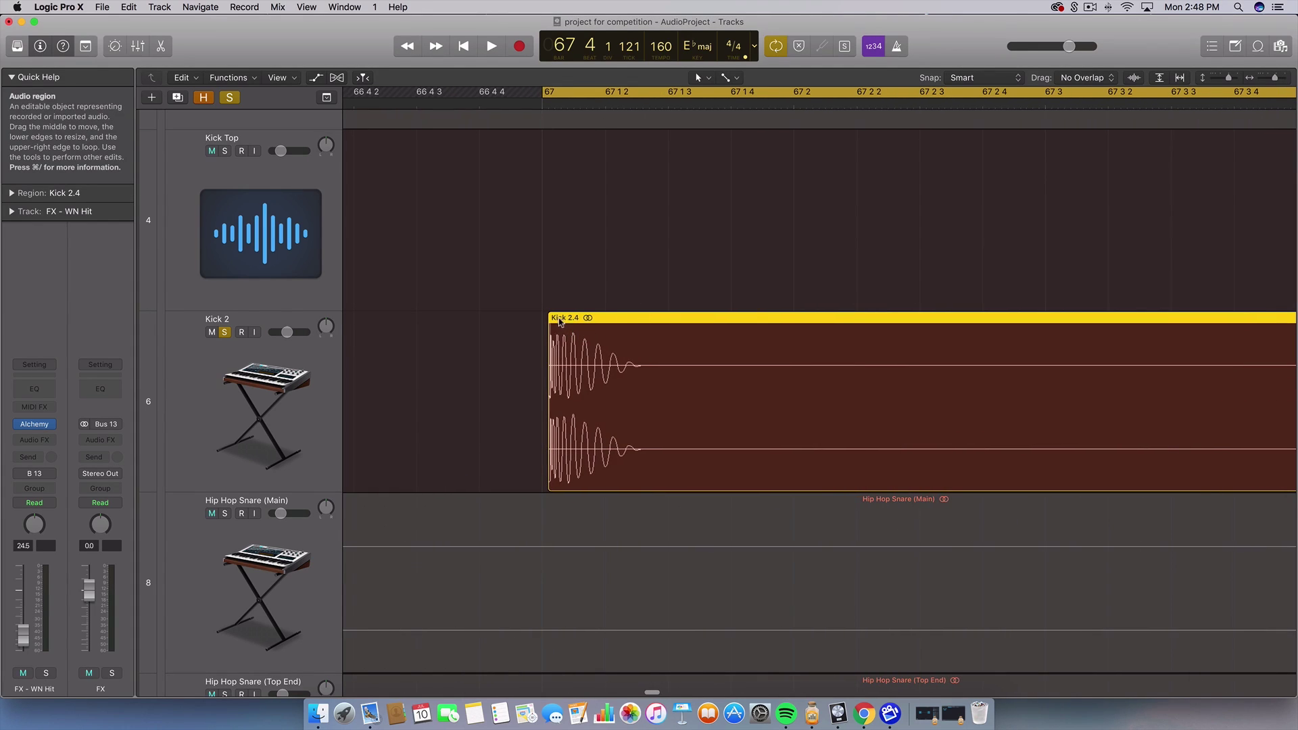
left_click_drag(559, 322, 555, 326)
key("space")
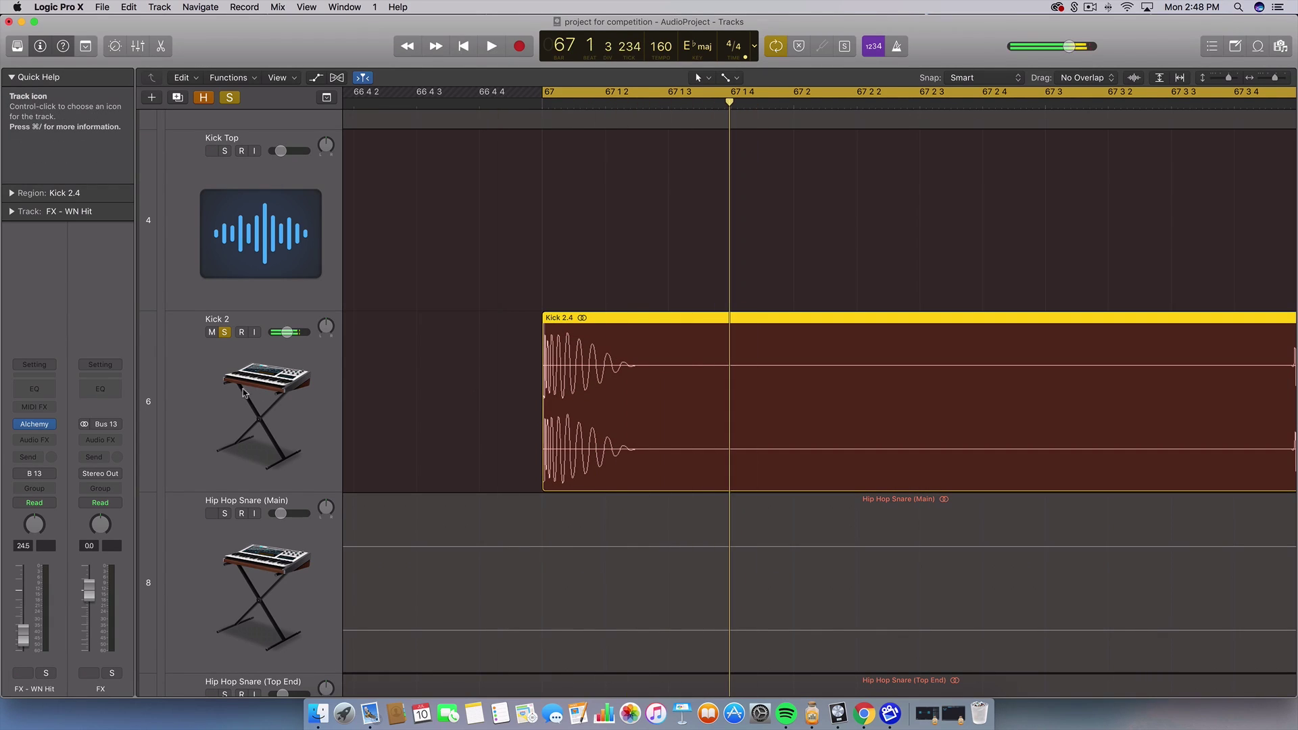
left_click_drag(543, 92, 526, 92)
key("space")
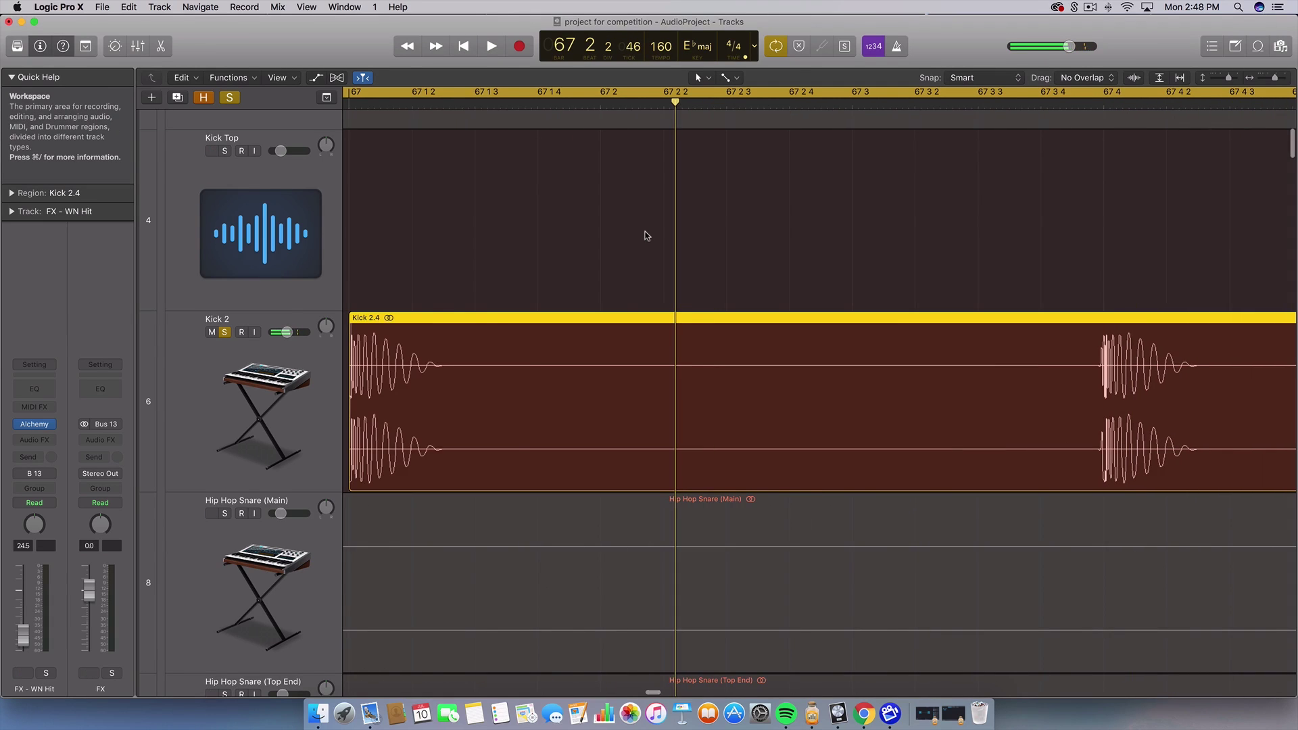
key("super+Left")
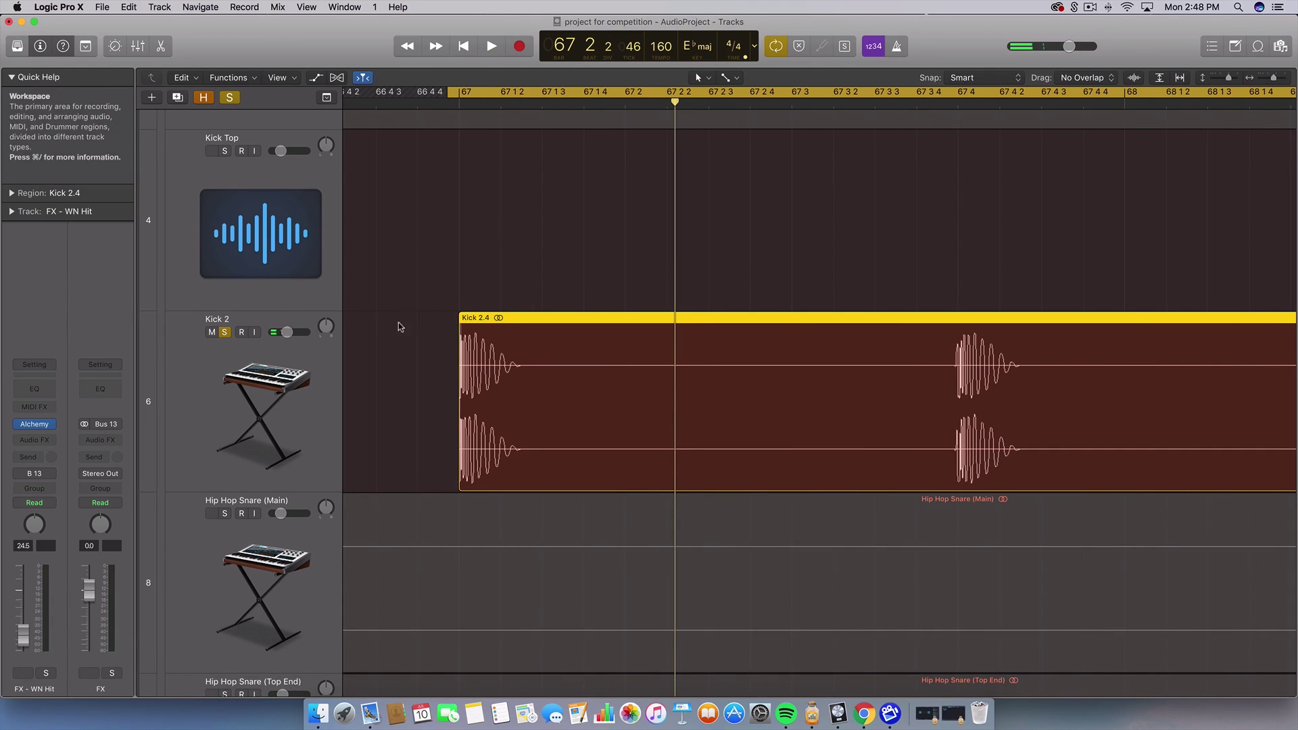
Step: Undo the Kick 2.4 region move and the last two crossfade edits
left_click(128, 6)
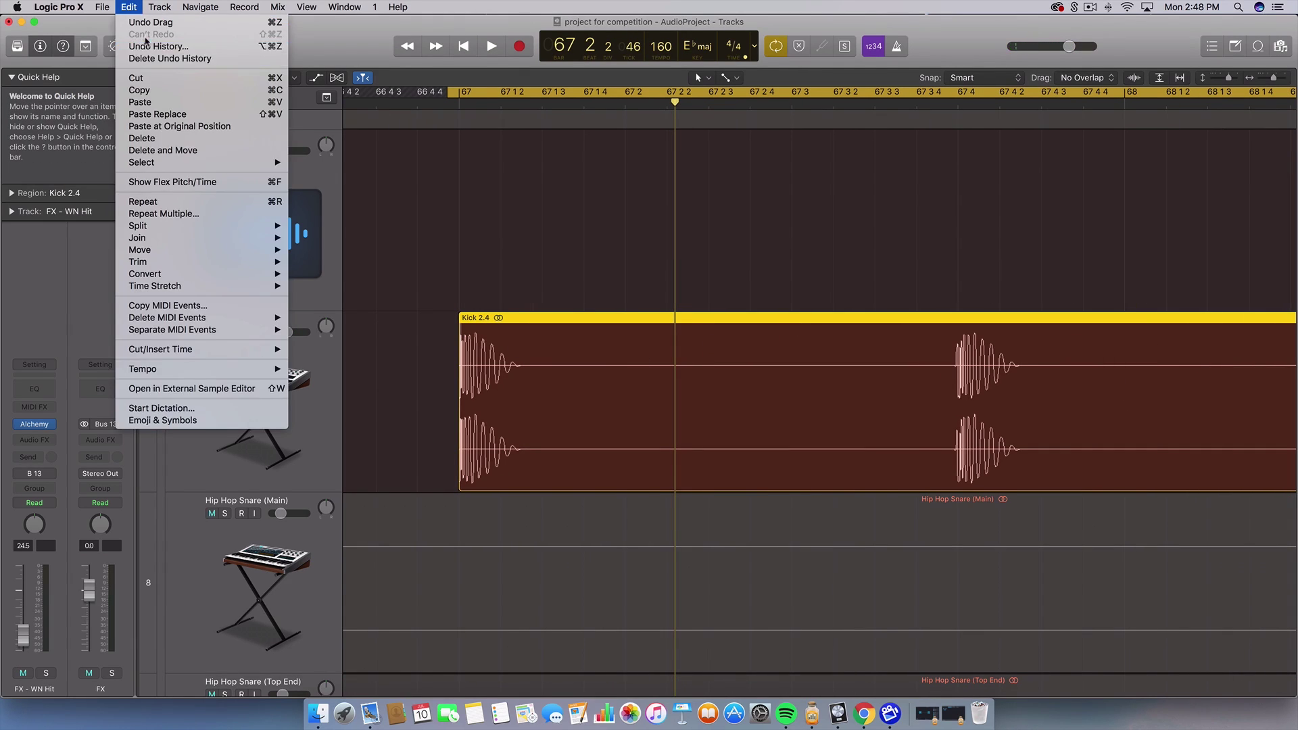
left_click(155, 23)
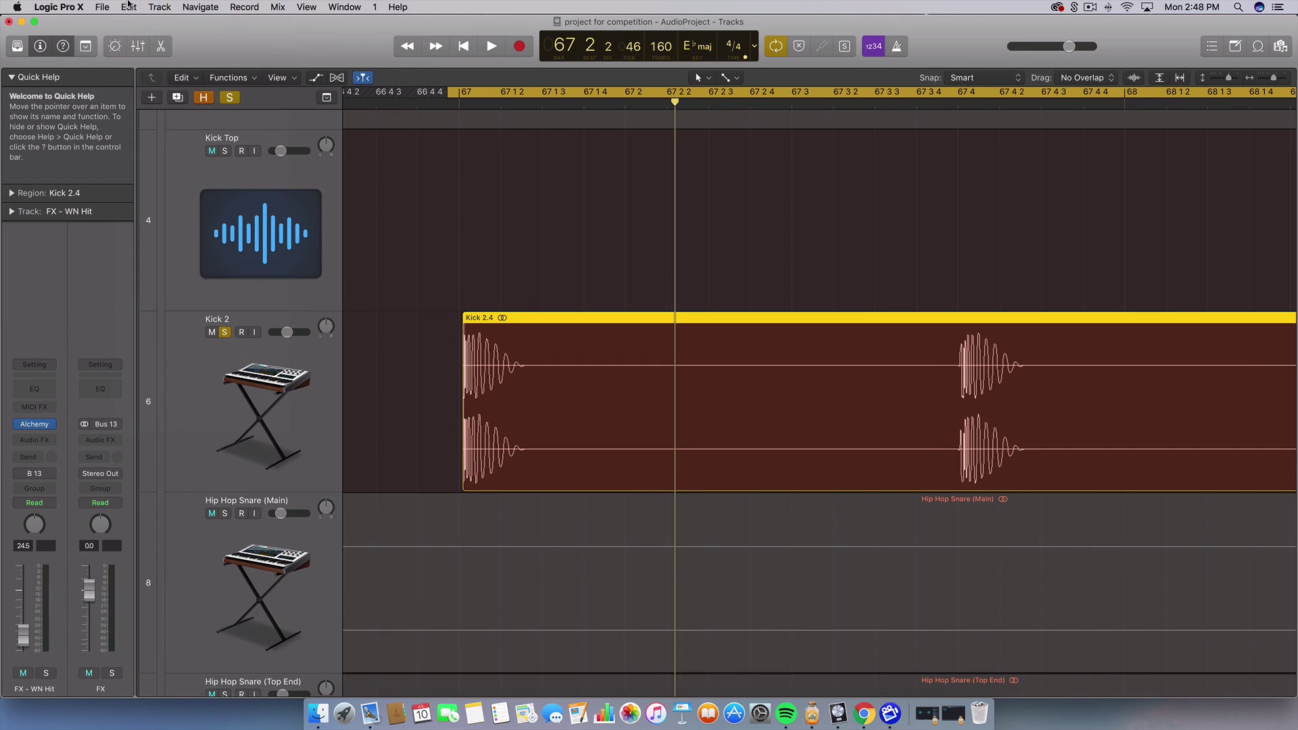
left_click(129, 6)
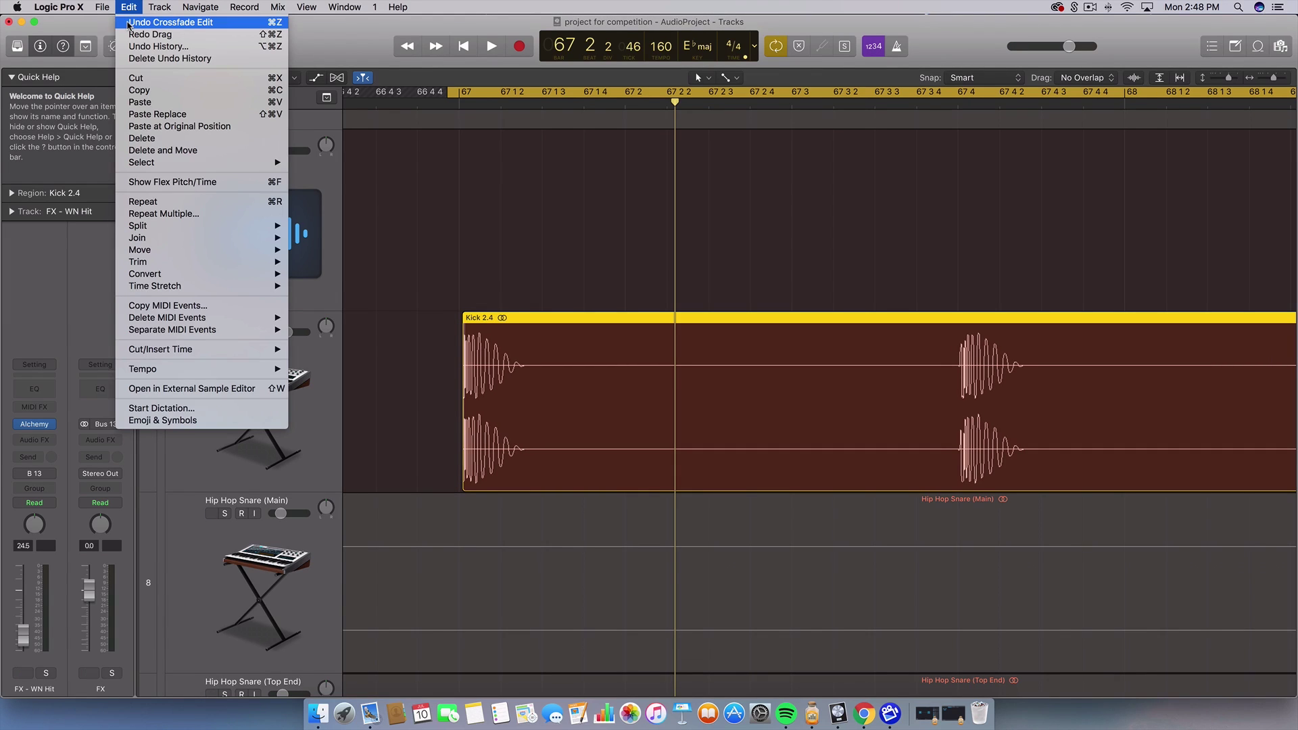
left_click(128, 23)
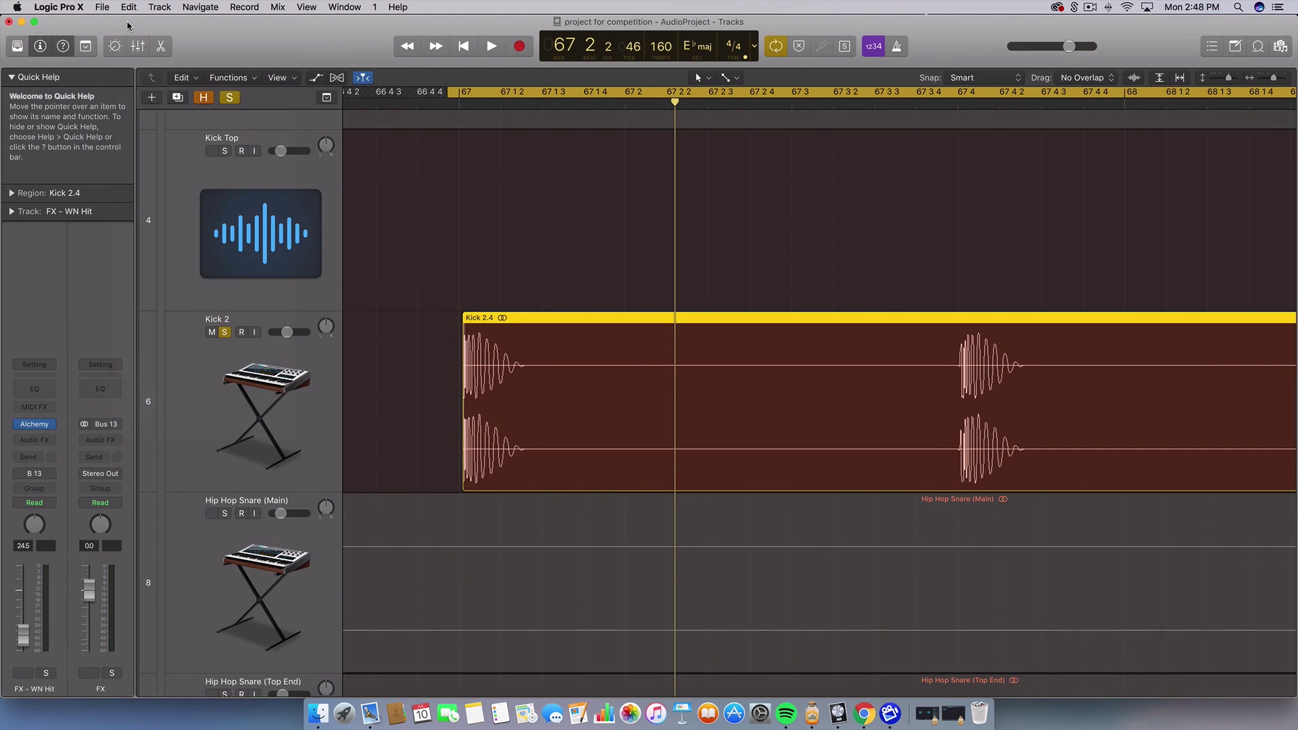
left_click(128, 7)
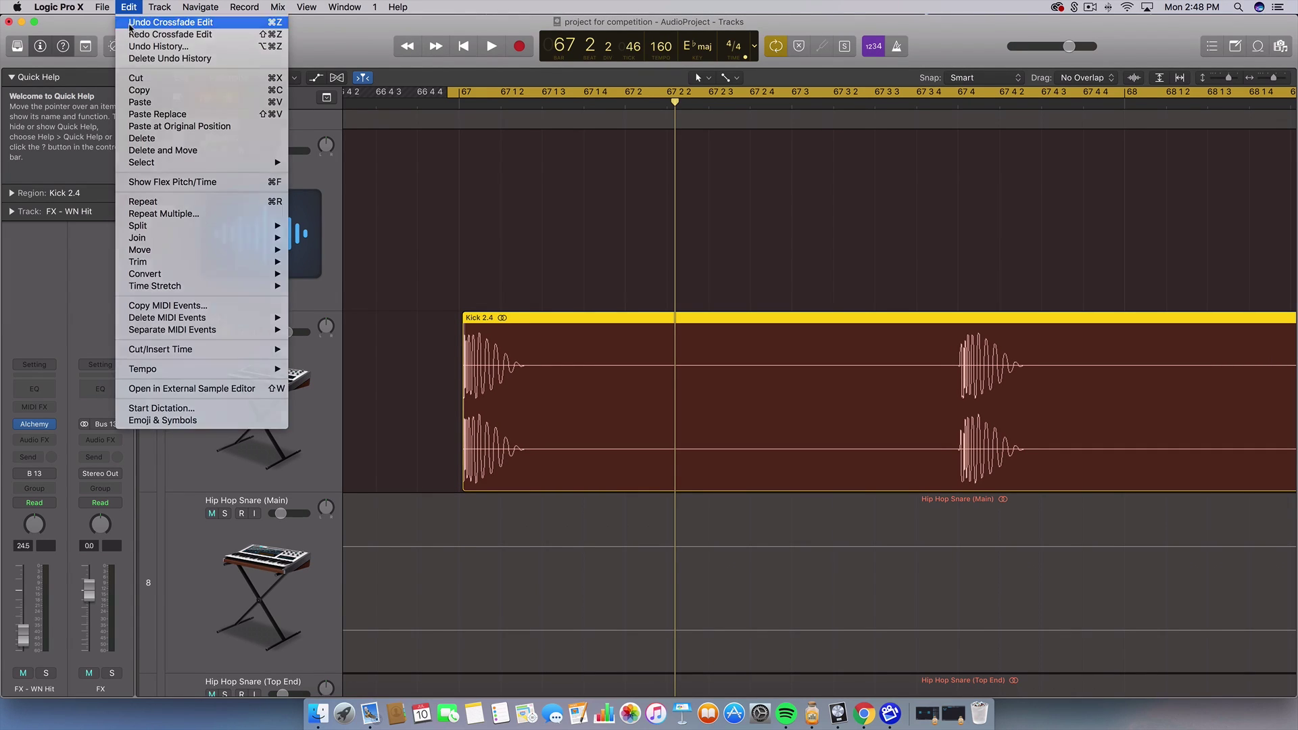
left_click(129, 22)
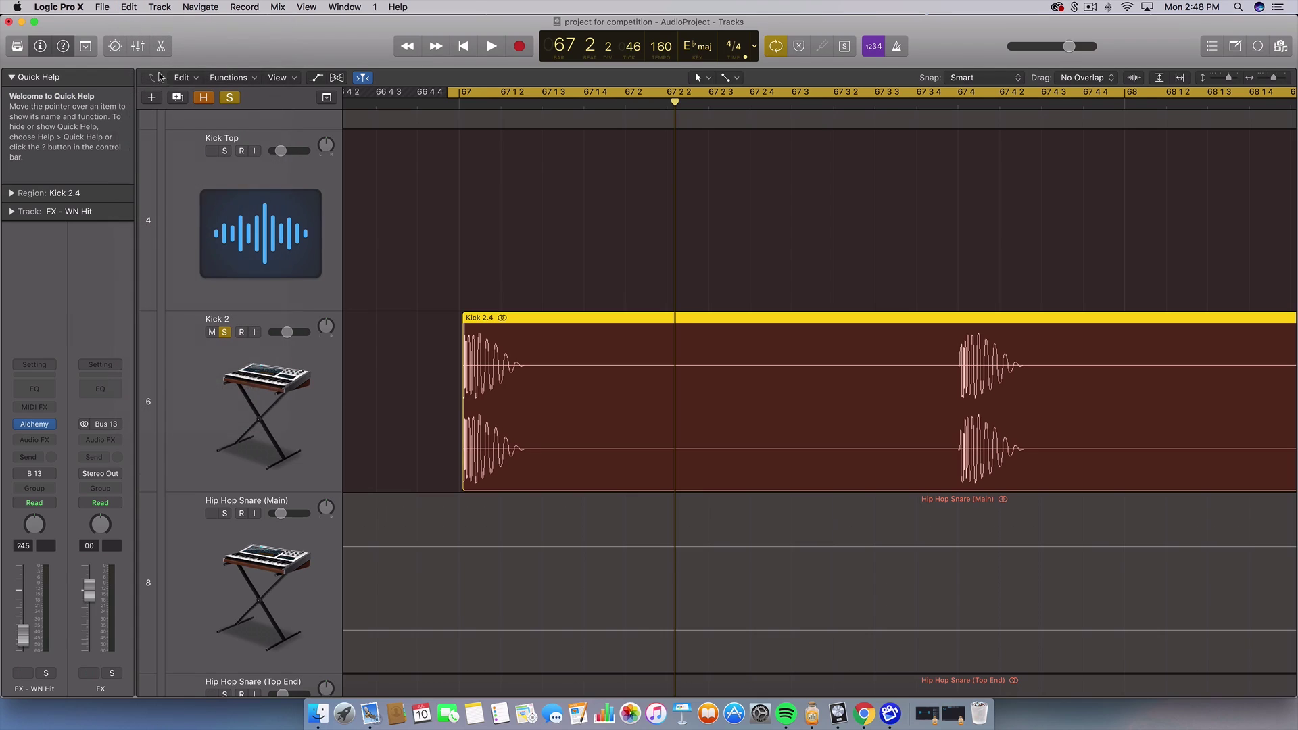
Step: Examine the fade-in and waveform at the start of the Kick 2.4 region up close
left_click(462, 398)
key("super+Right")
key("super+Right")
key("super+Right")
key("super+Right")
key("super+Right")
scroll(462, 397, "left", 10)
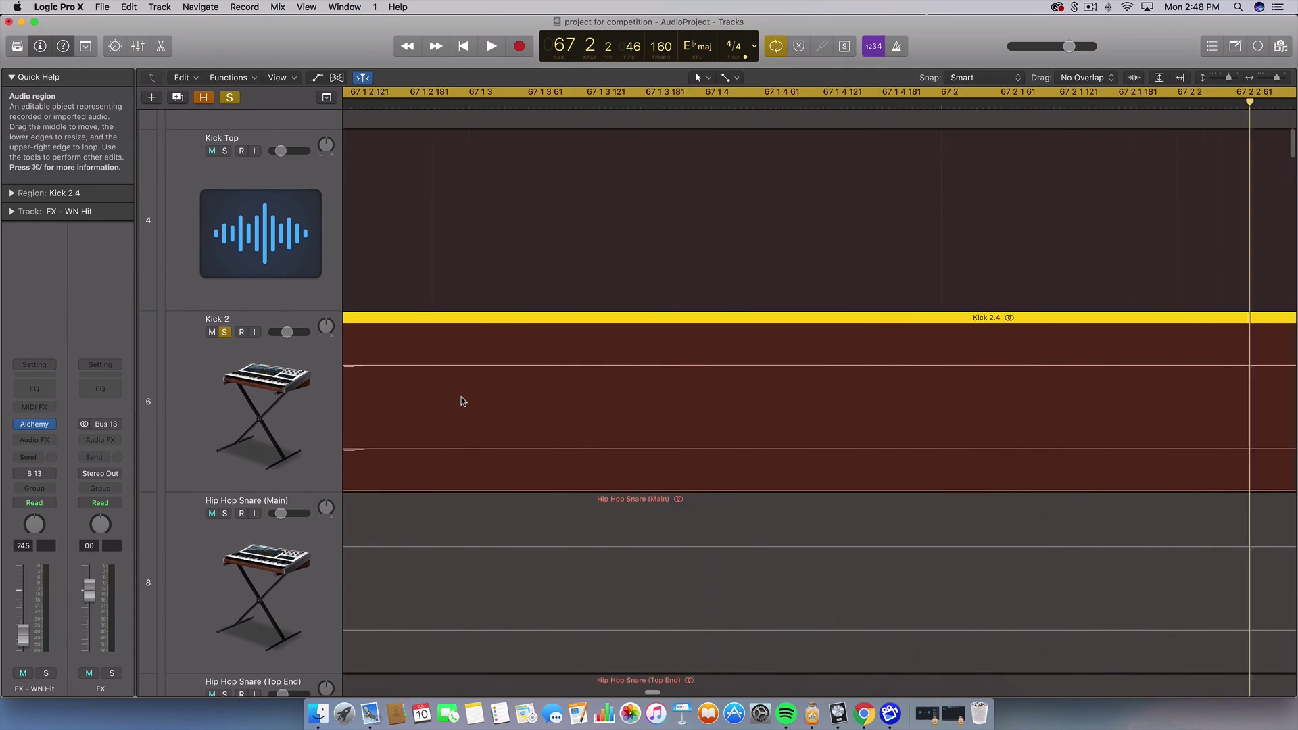
scroll(461, 396, "left", 5)
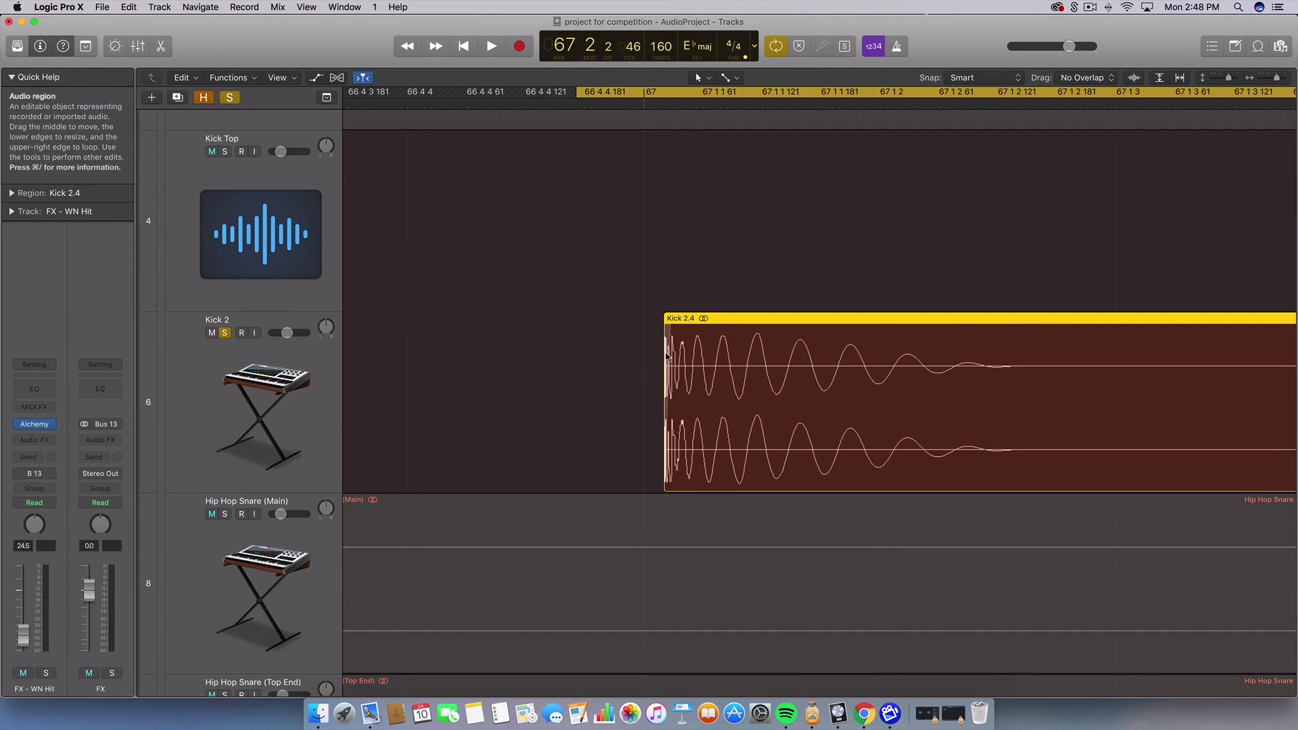
left_click(662, 357)
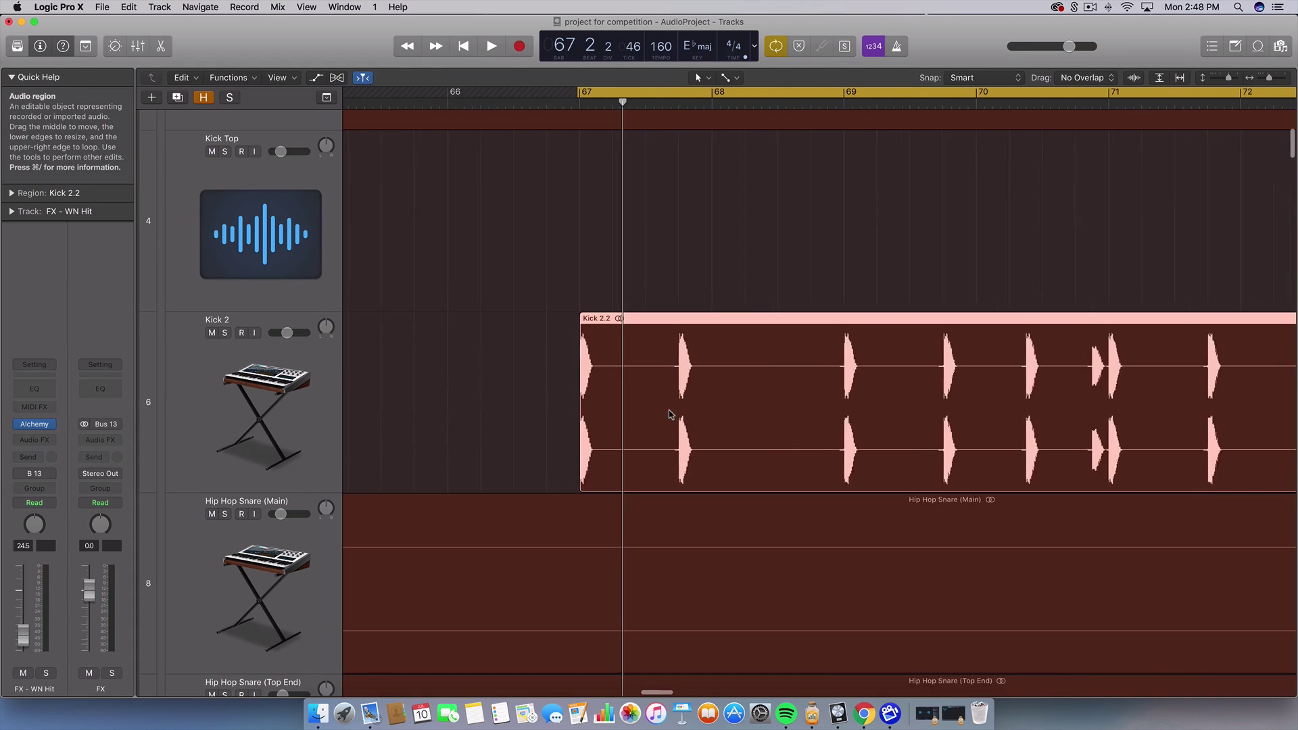
Step: Solo the Kick 2 and Drop Snare tracks and play them together from bar 67
scroll(669, 414, "up", 8)
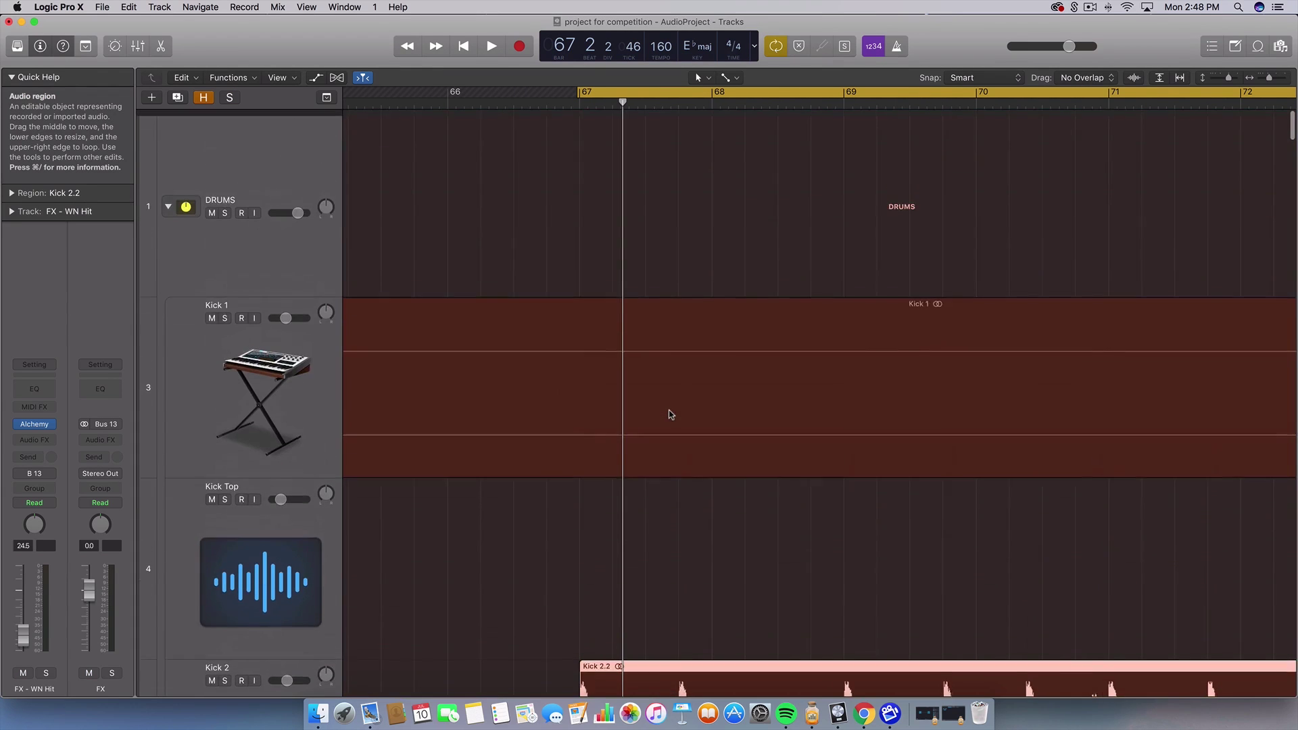
scroll(670, 414, "down", 10)
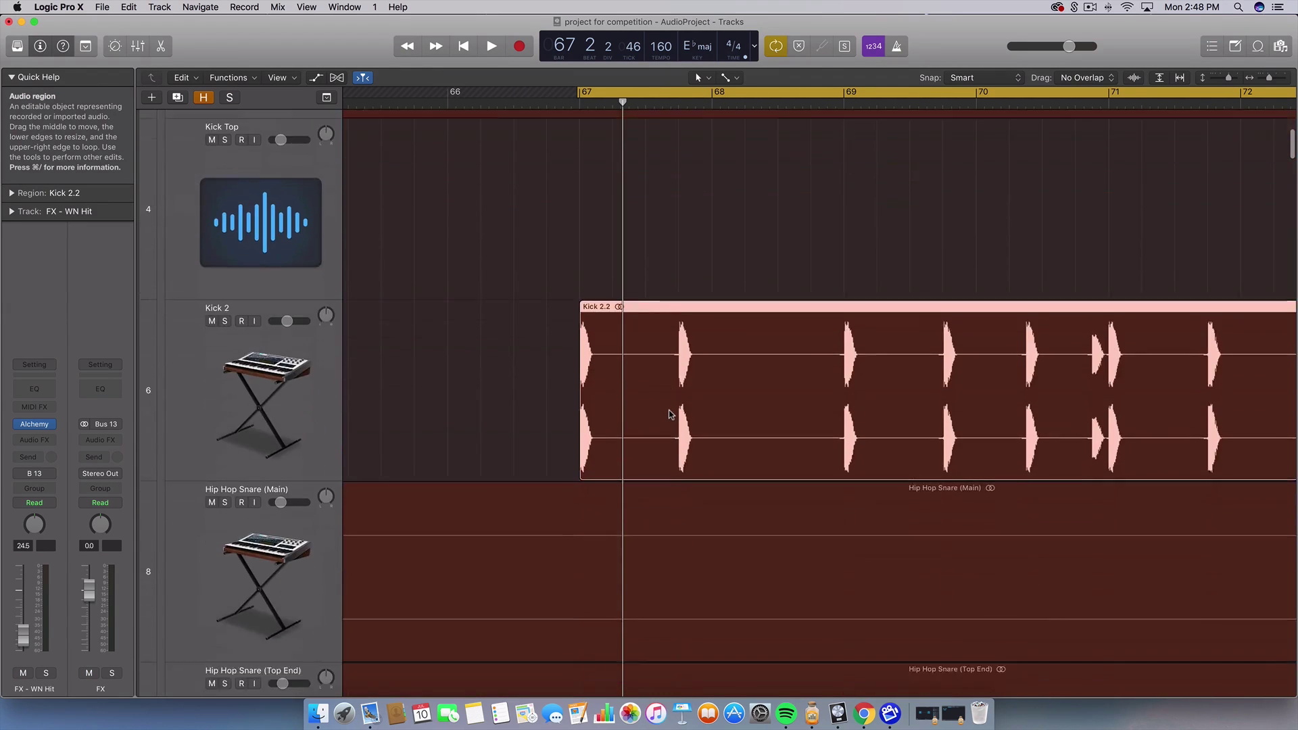
scroll(669, 414, "up", 6)
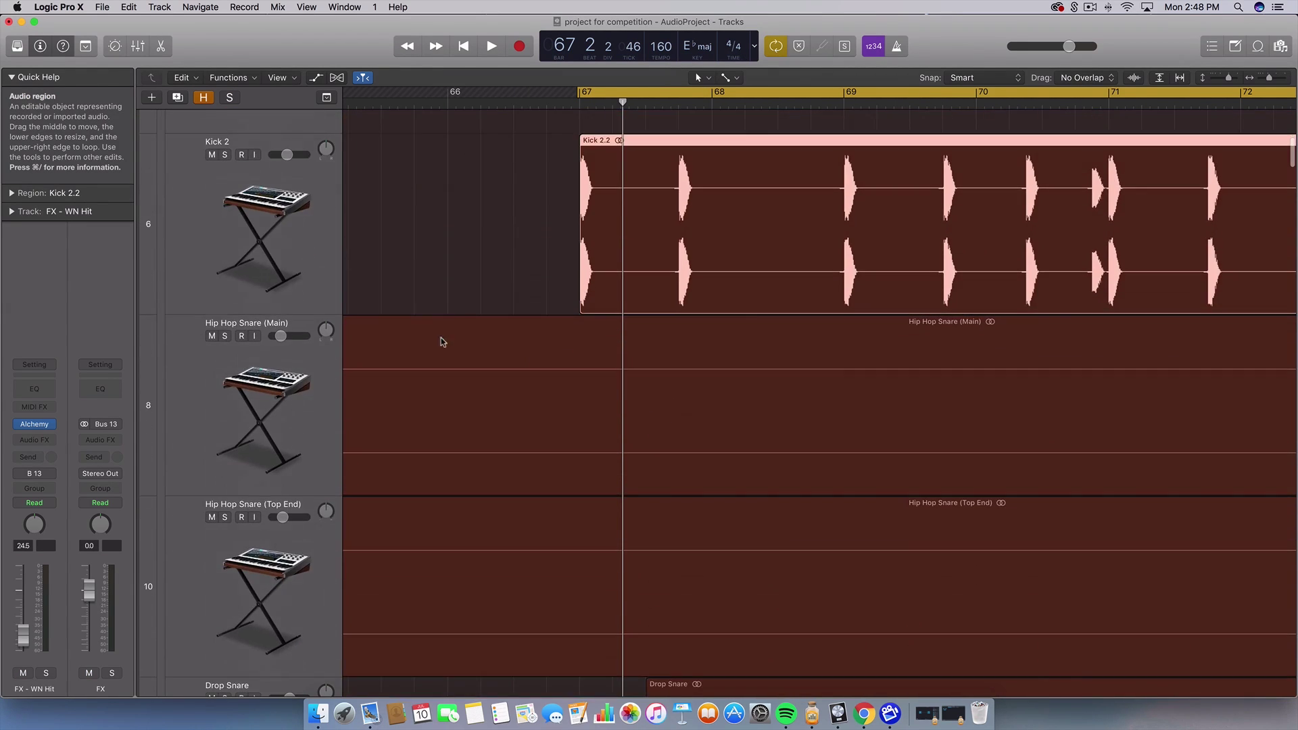
left_click(225, 155)
scroll(545, 289, "down", 6)
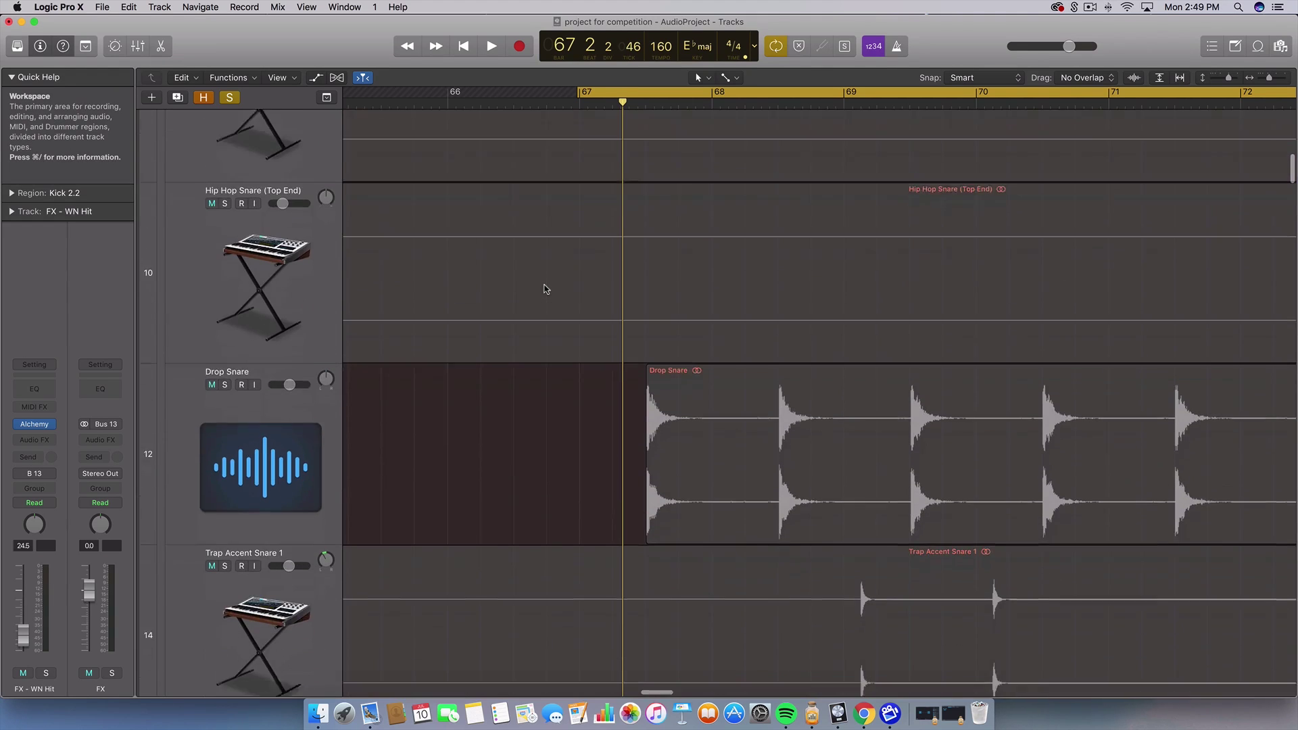
left_click(225, 354)
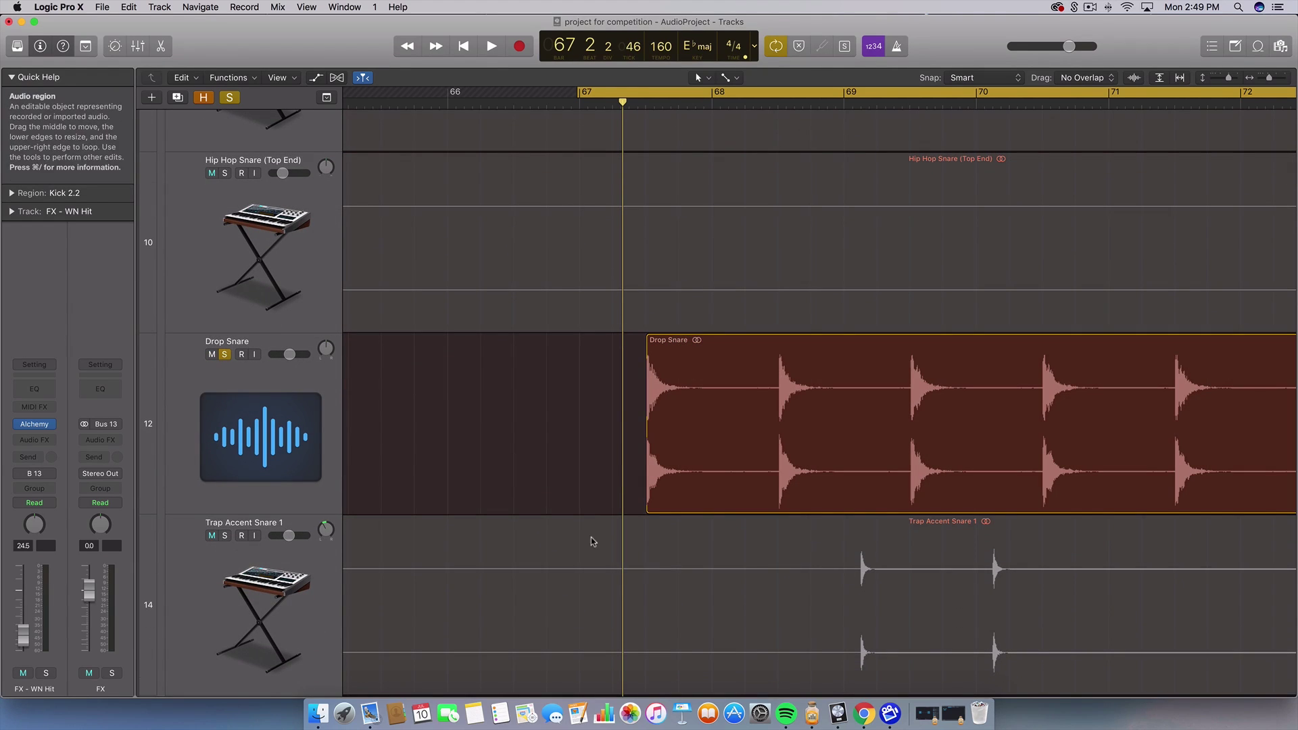
key("space")
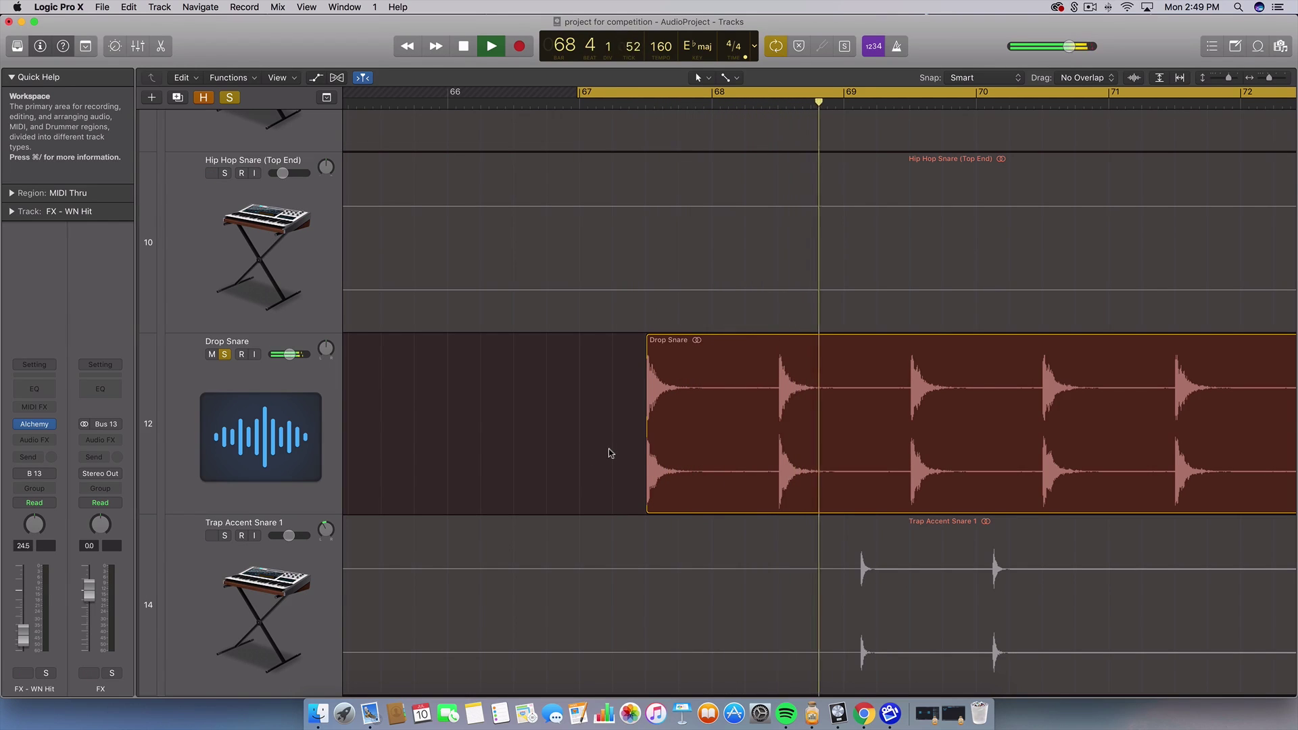
key("space")
Step: Examine the waveform of the Drop Snare hits after bar 68 up close
key("cmd+Right")
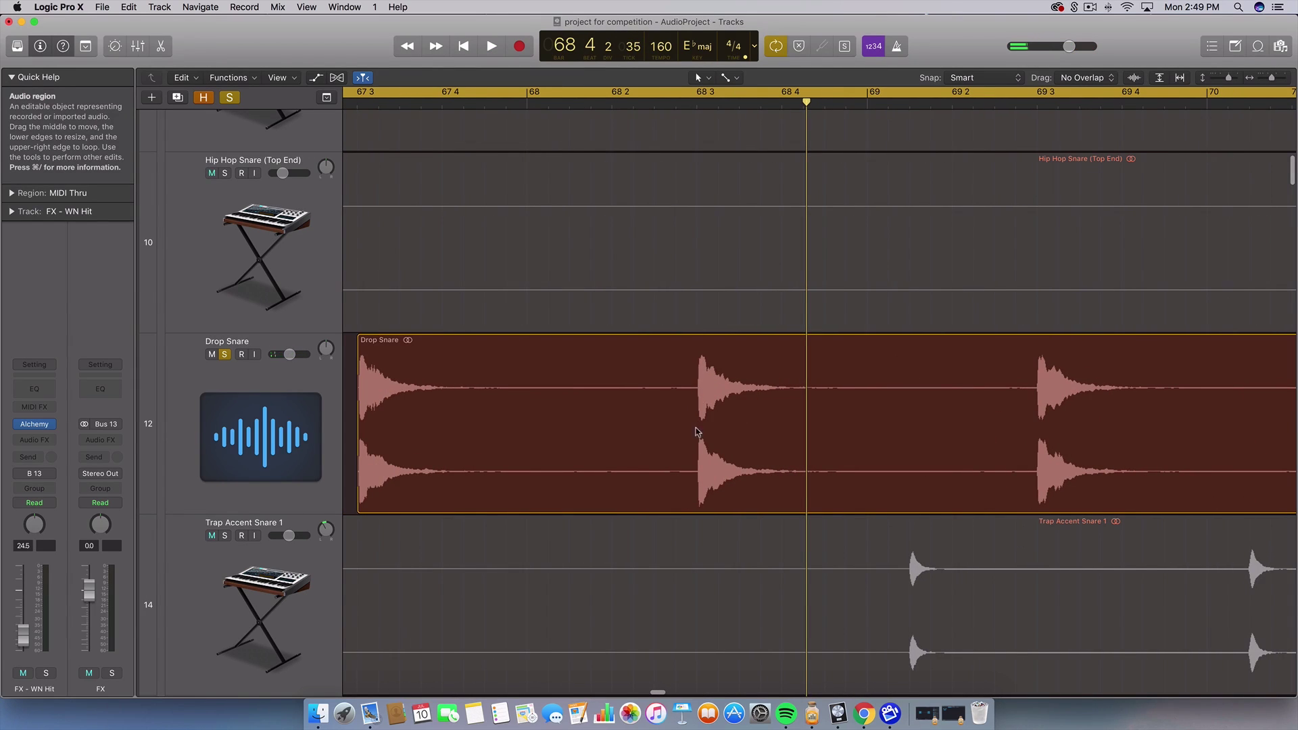
key("super+Right")
key("super+Right")
key("super+Right")
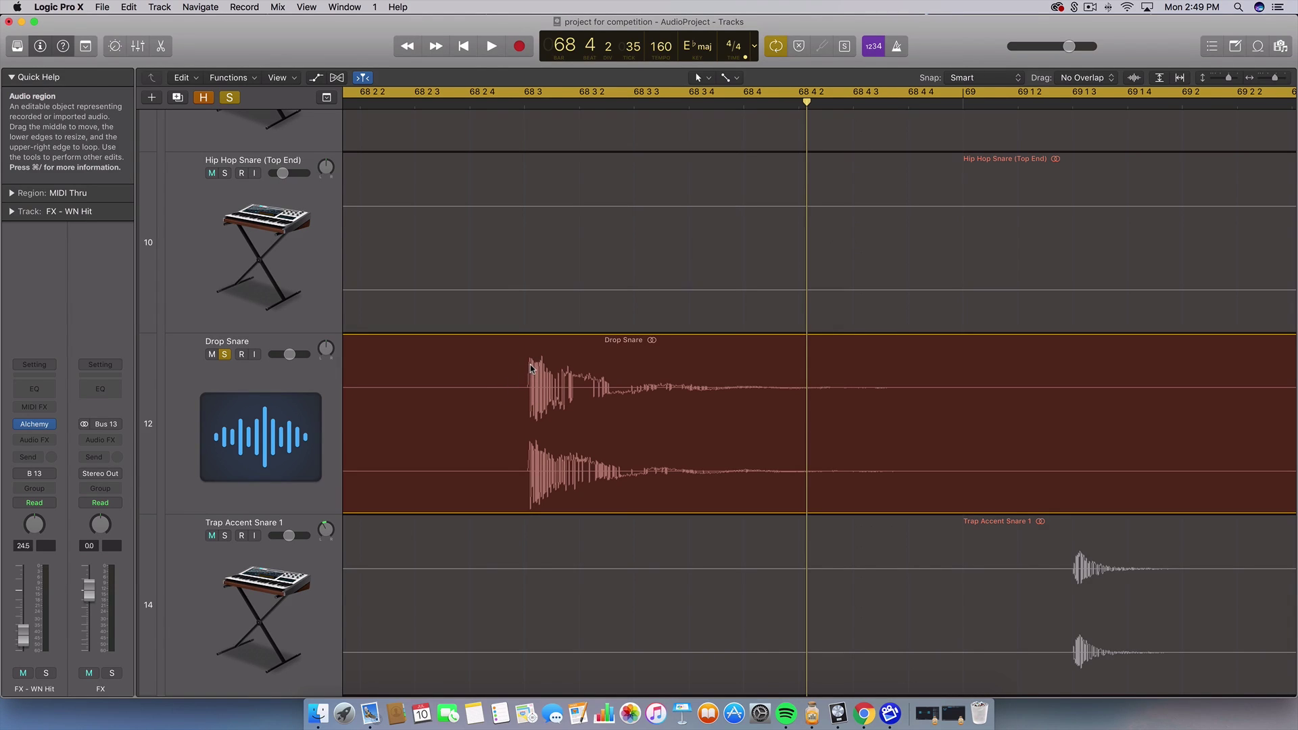
key("super+Left")
key("super+Left")
key("super+Left")
key("super+Left")
key("super+Left")
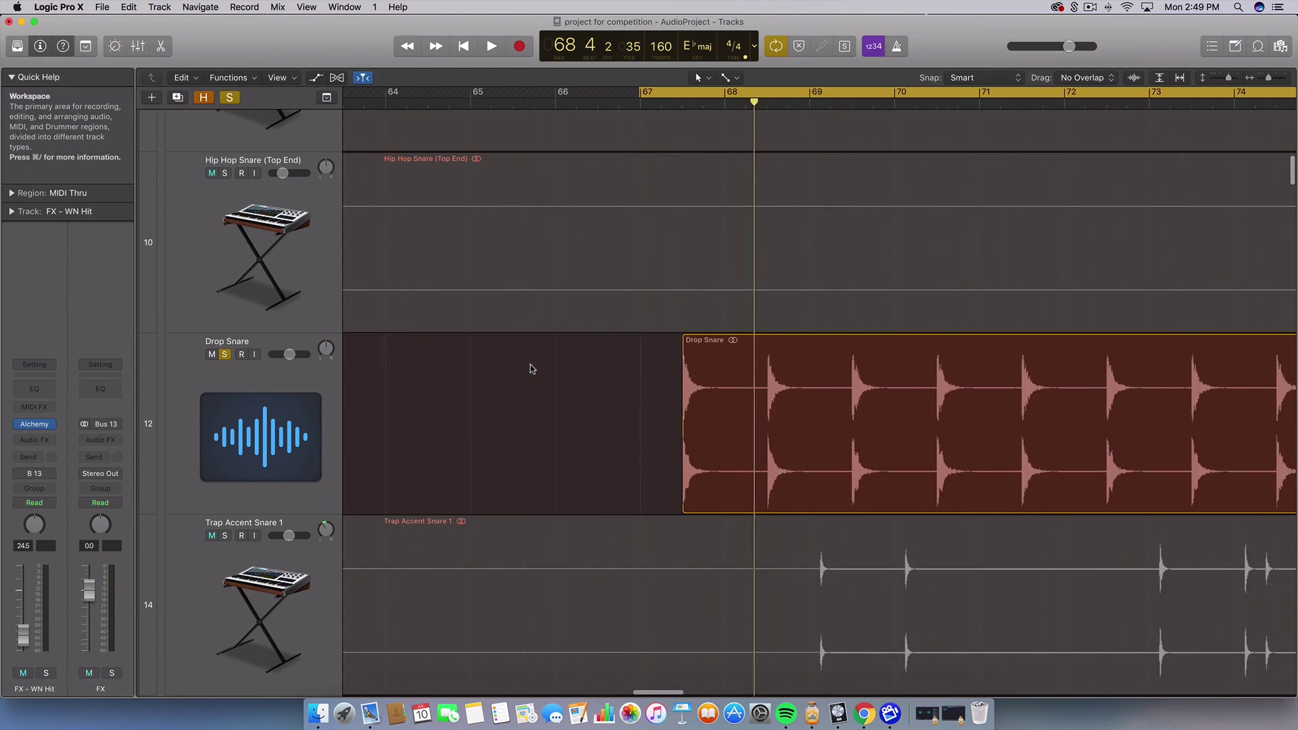
Step: Play back the soloed Kick 2 and Drop Snare tracks once more from the start of the cycle area
scroll(542, 423, "down", 1)
key("space")
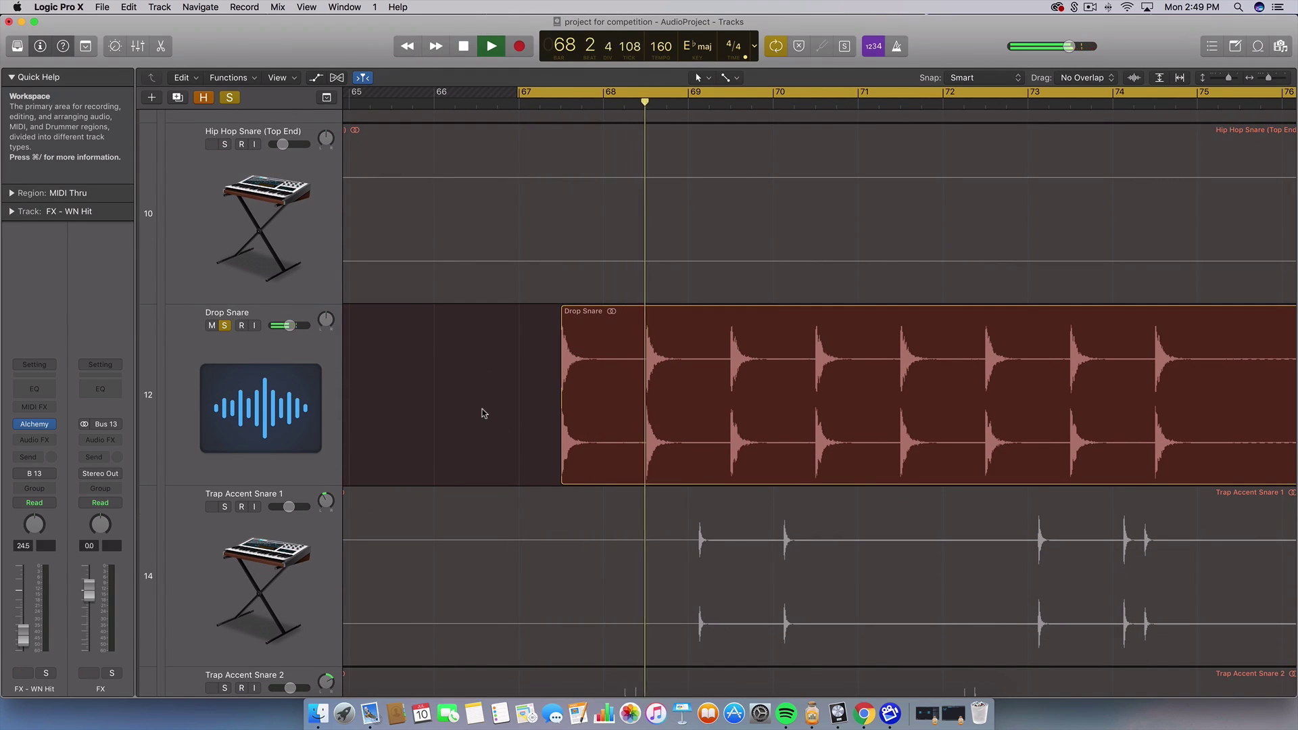
key("space")
Step: Add Trap Accent Snare 1 and Trap Accent Snare 2 to the soloed tracks and play them back
left_click(550, 566, "shift")
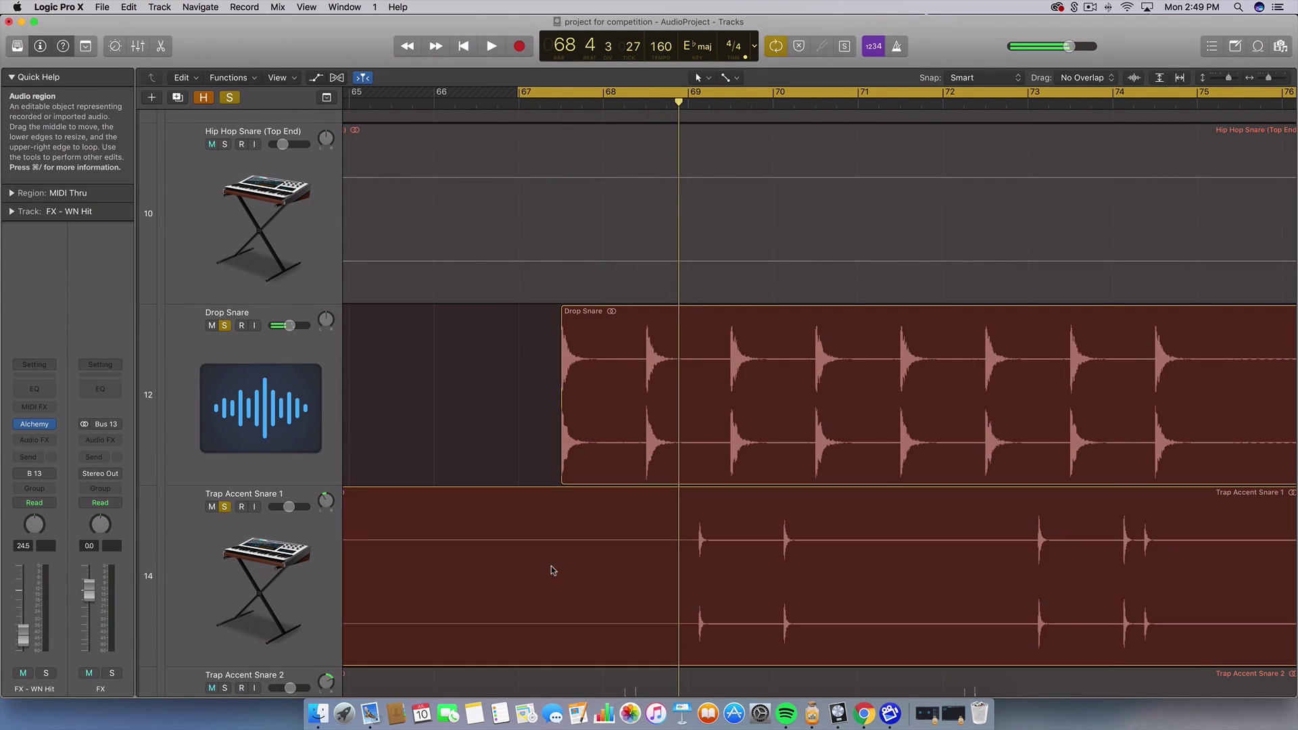
scroll(550, 568, "down", 4)
scroll(550, 566, "down", 5)
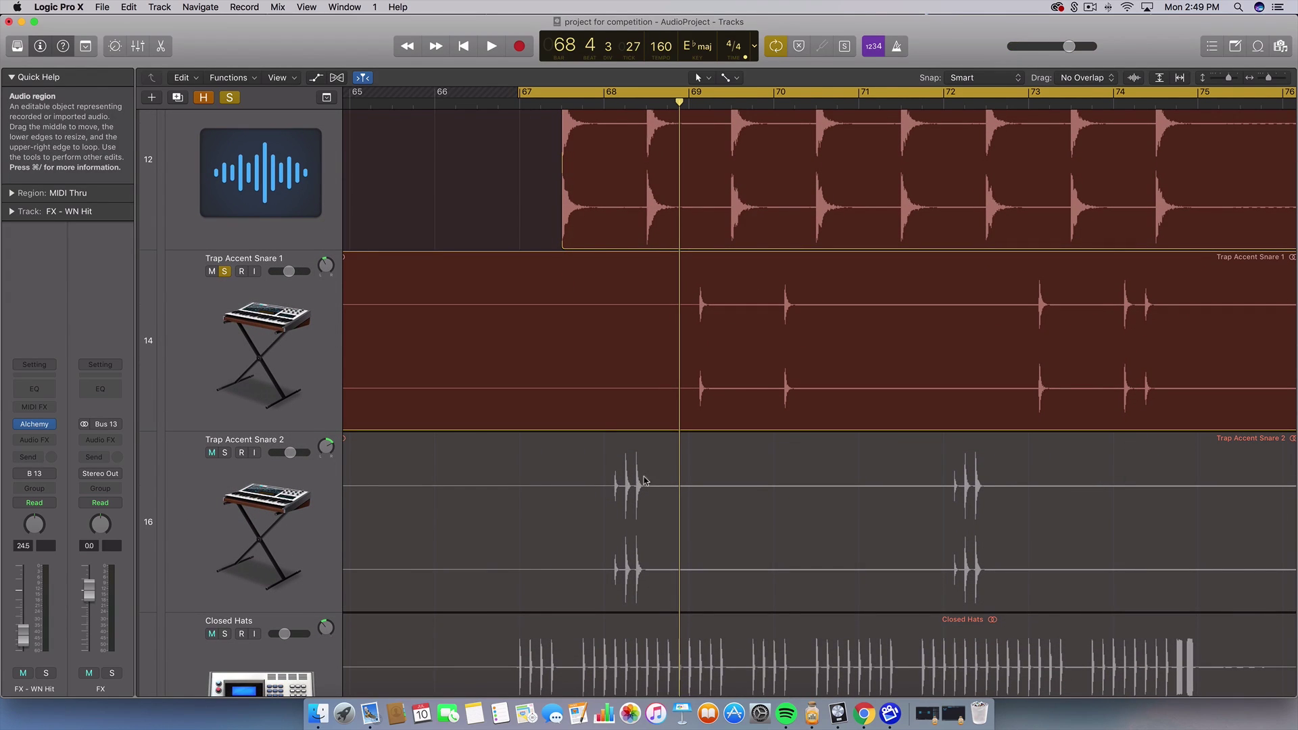
left_click(225, 452)
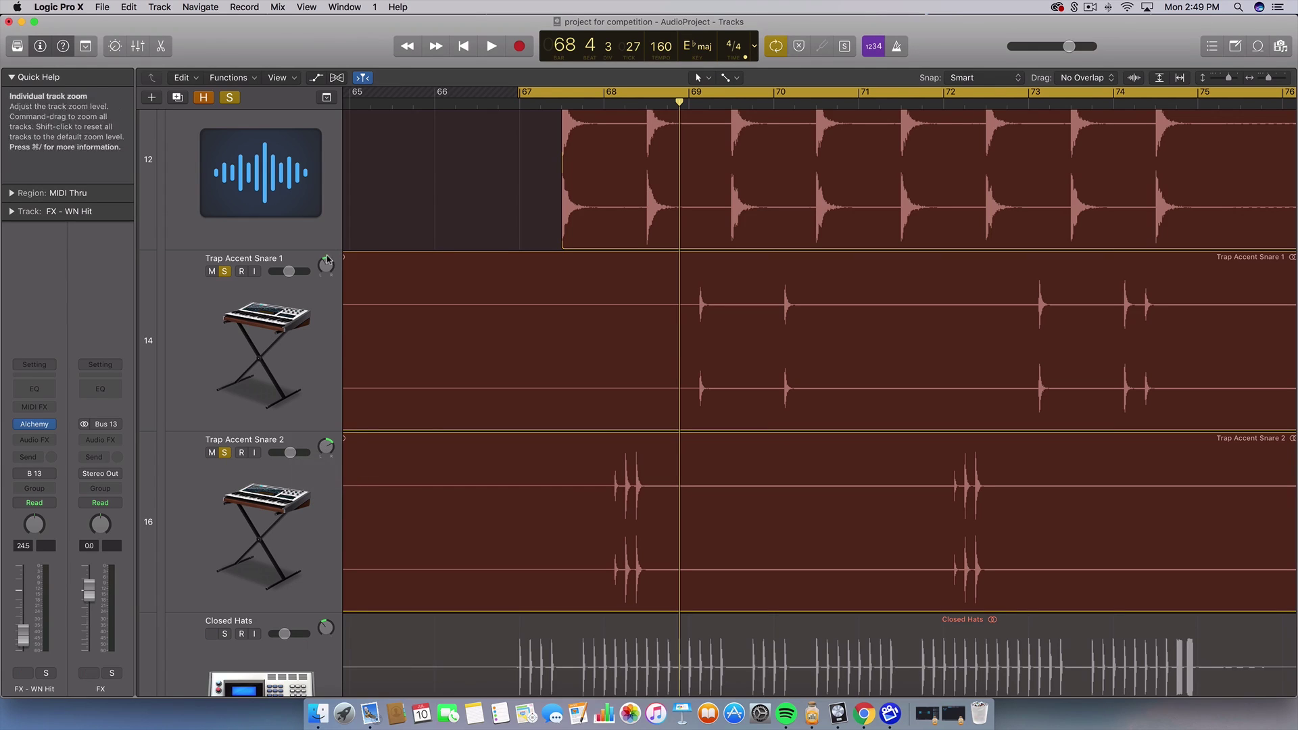
key("space")
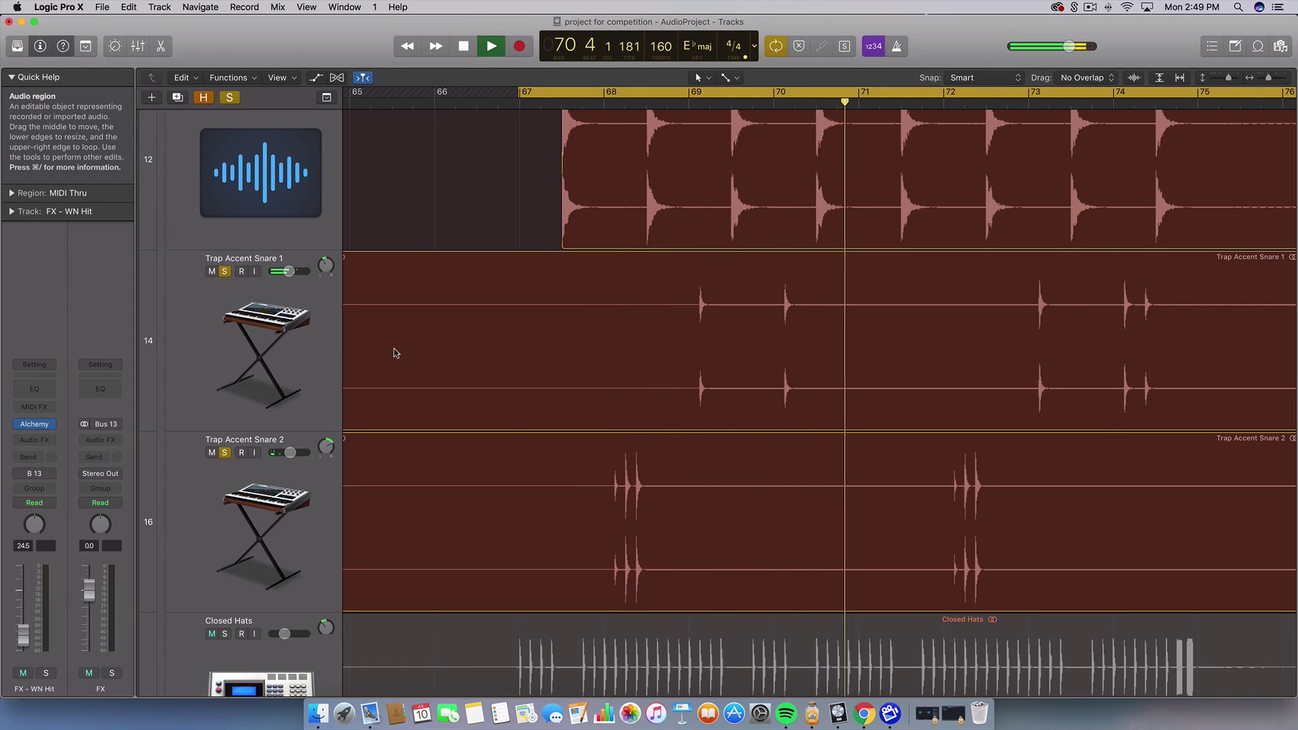
Step: Solo the Closed Hats track as well, play the soloed drums, and select the Closed Hats region
scroll(406, 355, "down", 5)
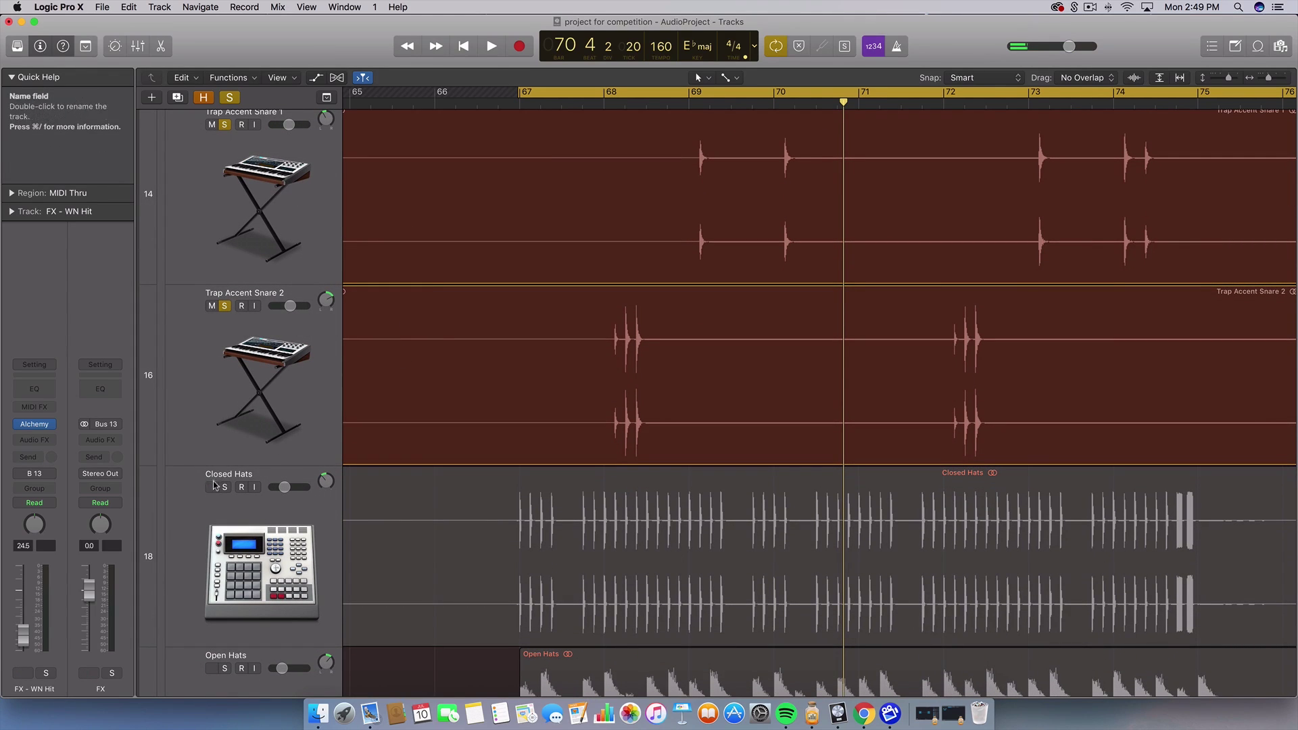
left_click(224, 488)
scroll(461, 533, "down", 2)
key("space")
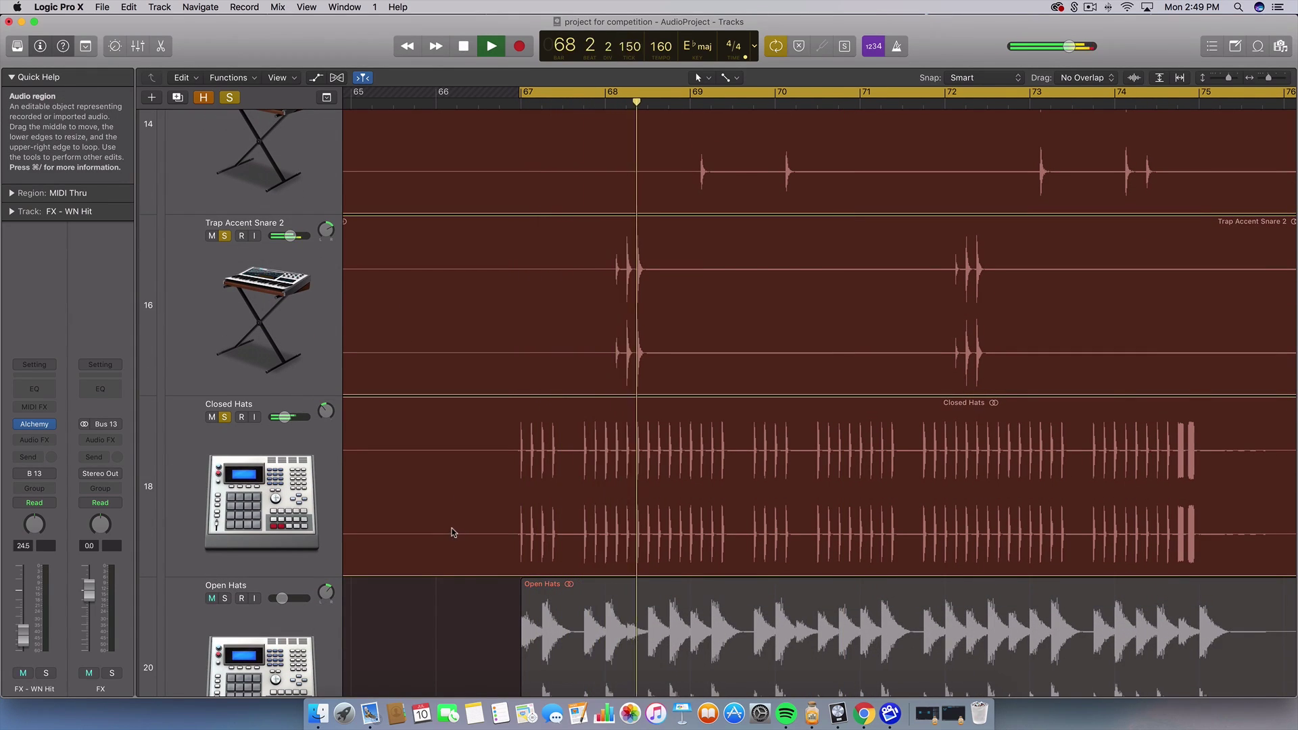
key("space")
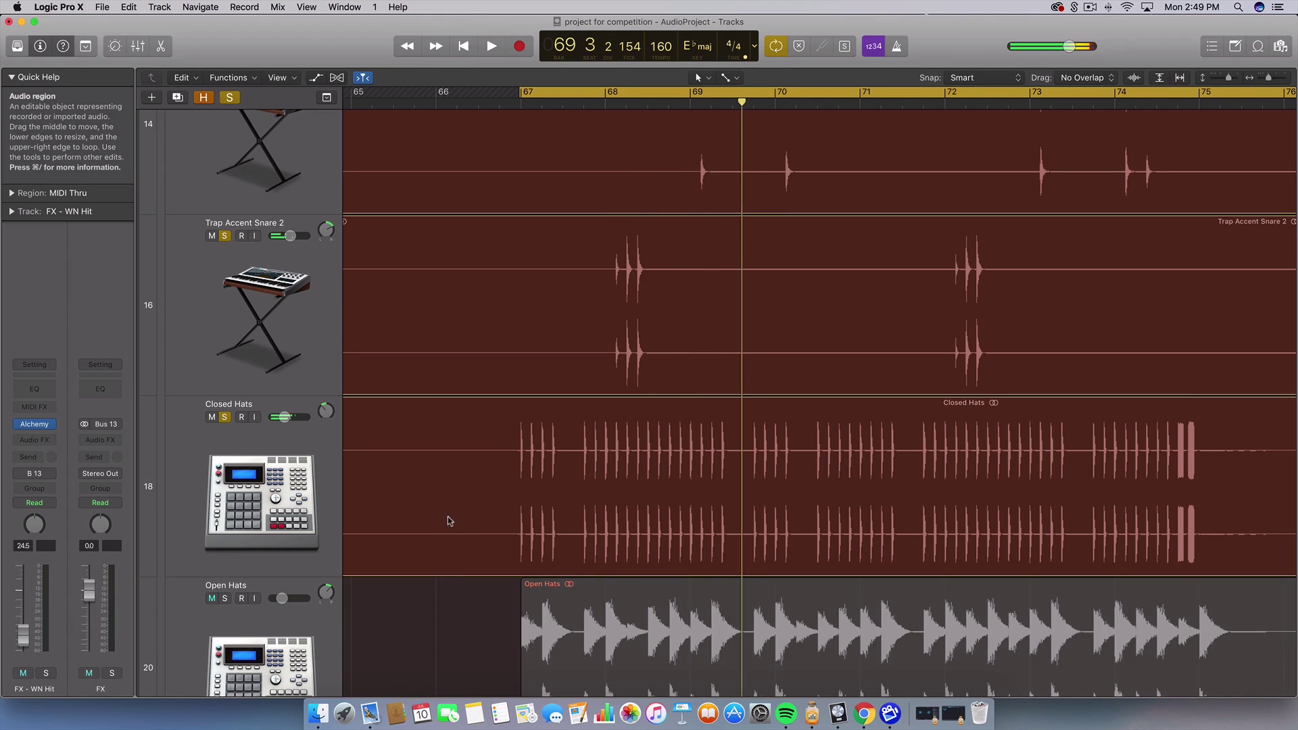
left_click(476, 466)
Step: Select the Open Hats track, add it to the soloed drums and play them back
scroll(475, 467, "down", 3)
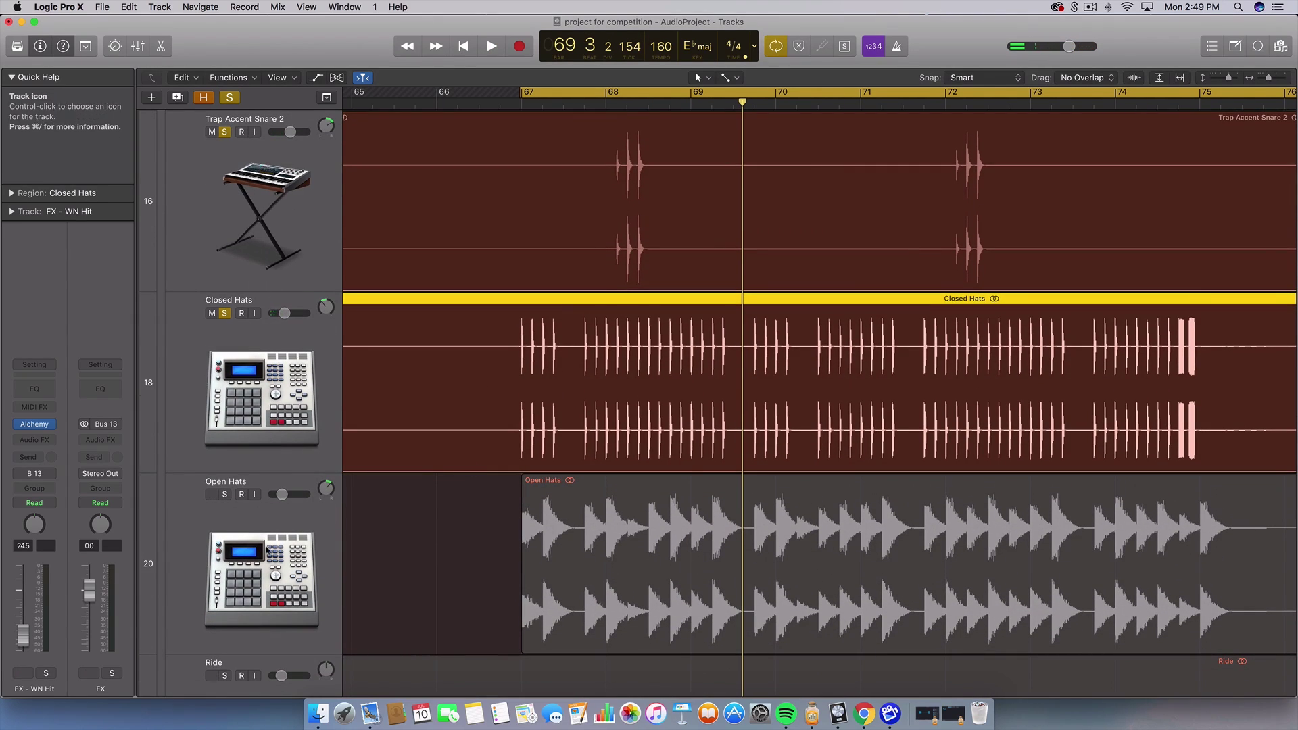
left_click(262, 543)
left_click(226, 494)
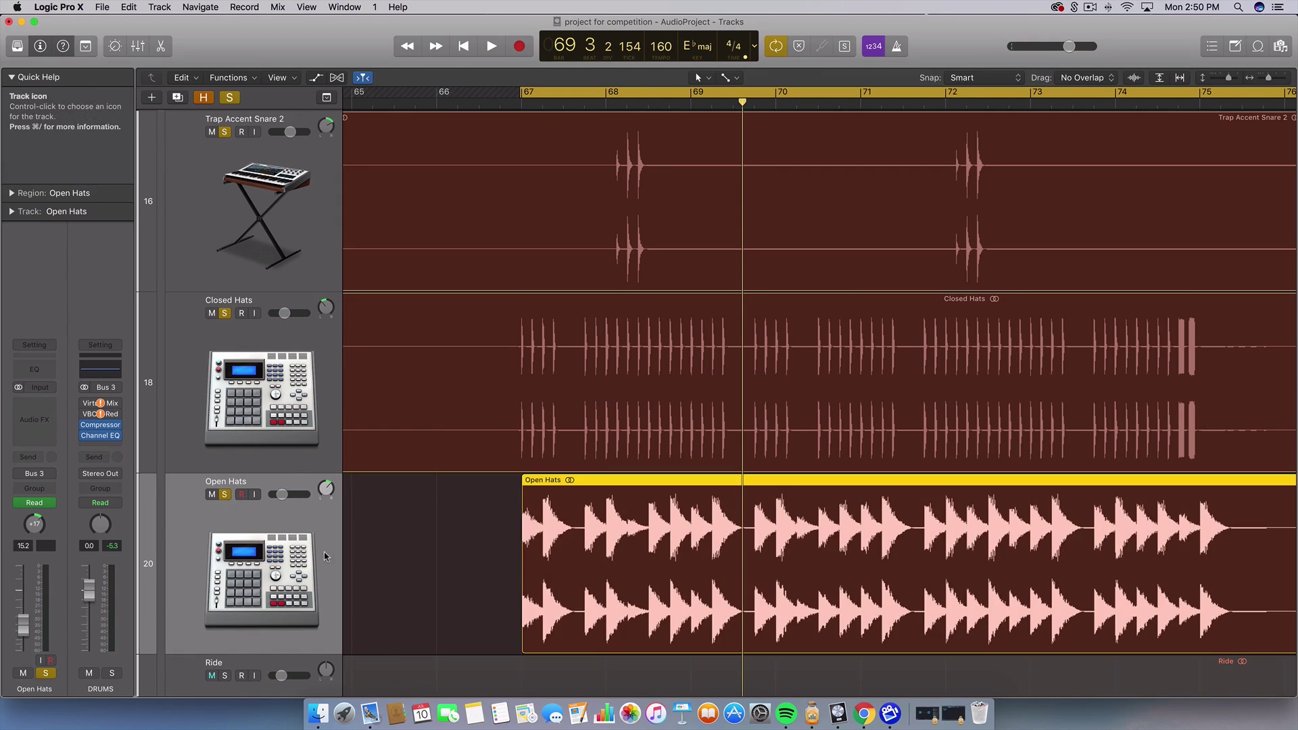
scroll(465, 545, "down", 1)
key("space")
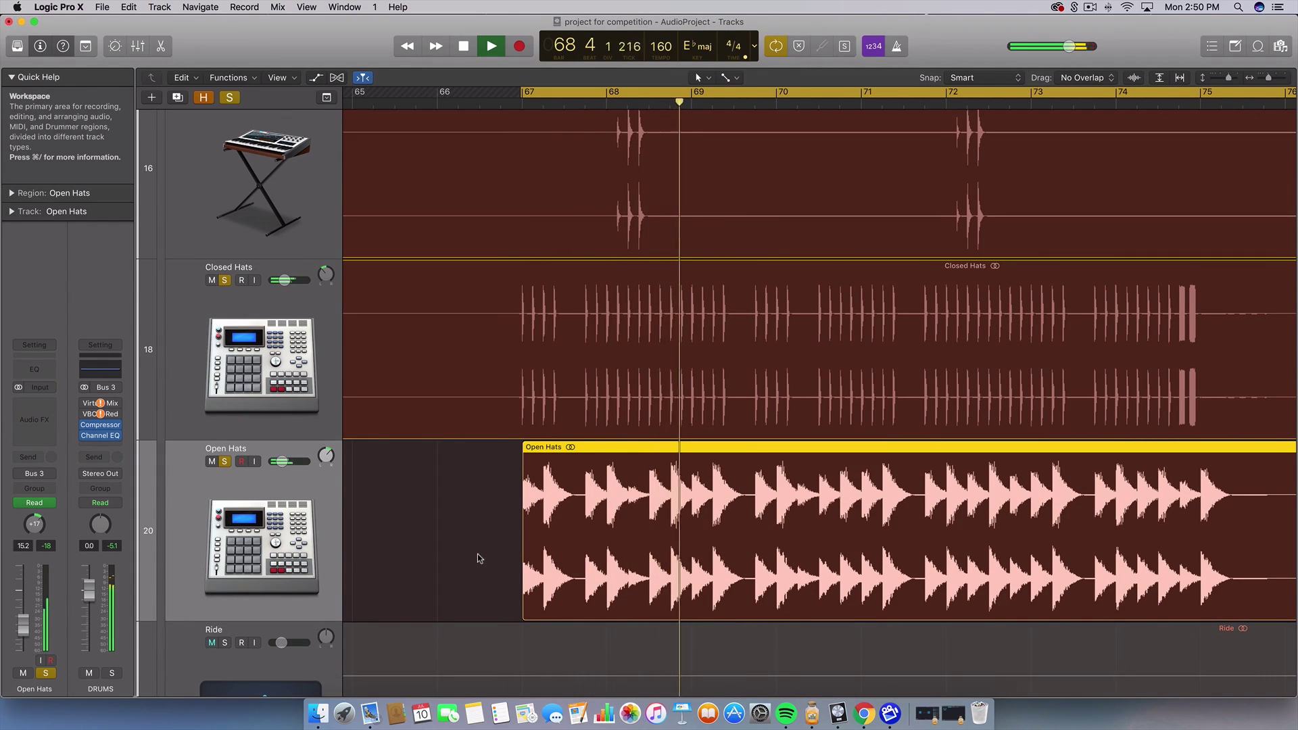
key("space")
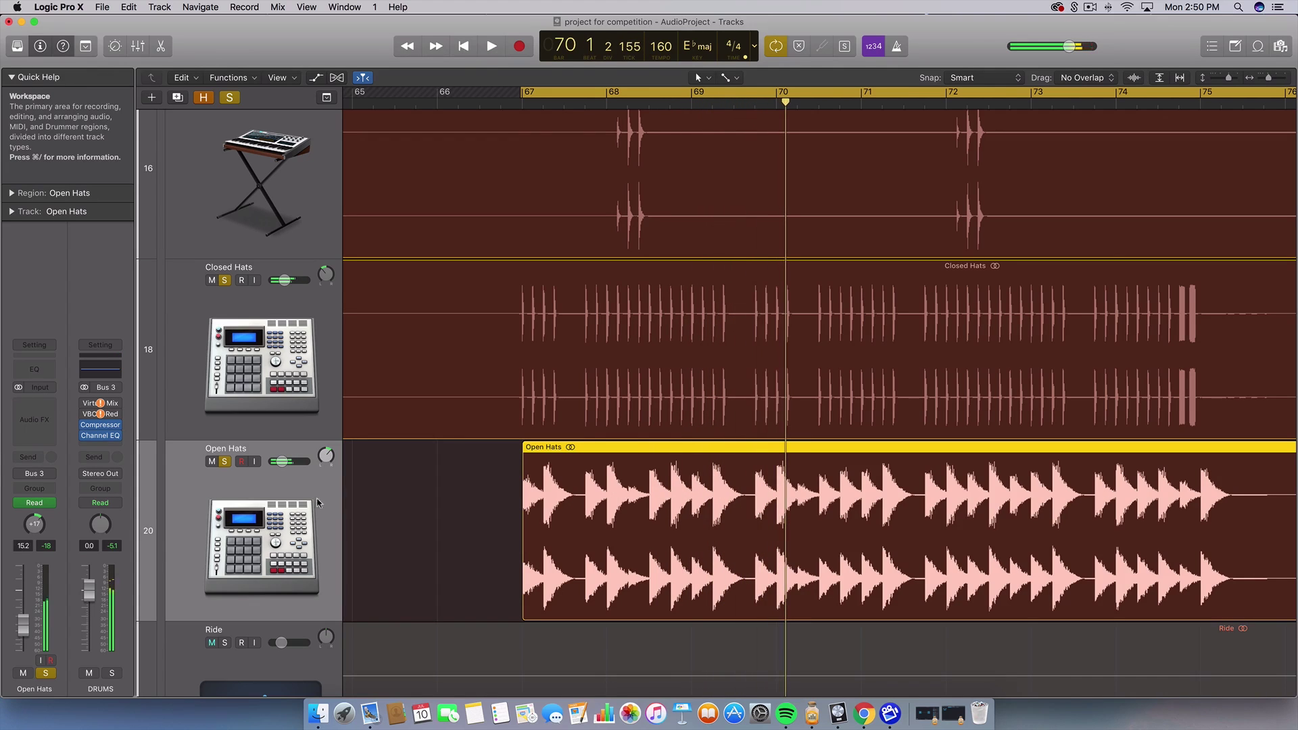
left_click(225, 463)
left_click(226, 461)
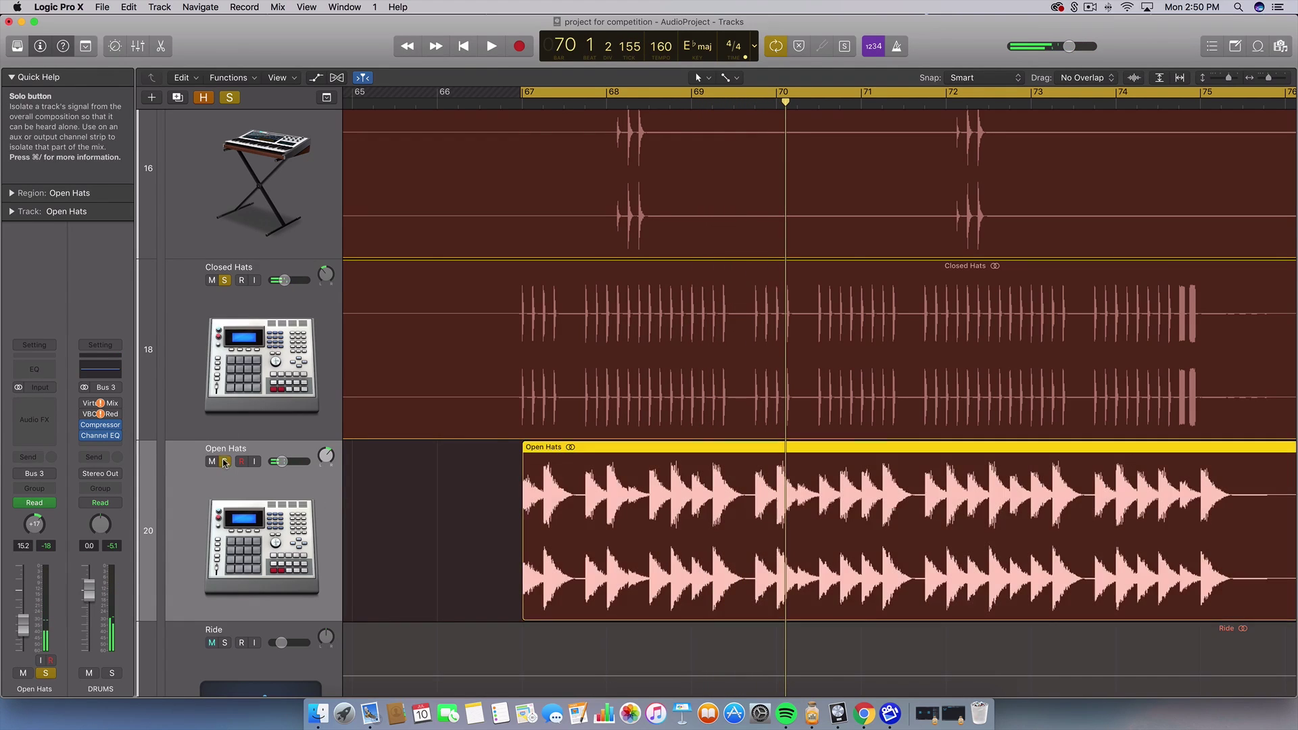
Step: Solo the ESWFB Crash 05 and ESWFB Crash 04 tracks and play them with the other soloed drums
scroll(236, 463, "down", 15)
scroll(247, 464, "down", 8)
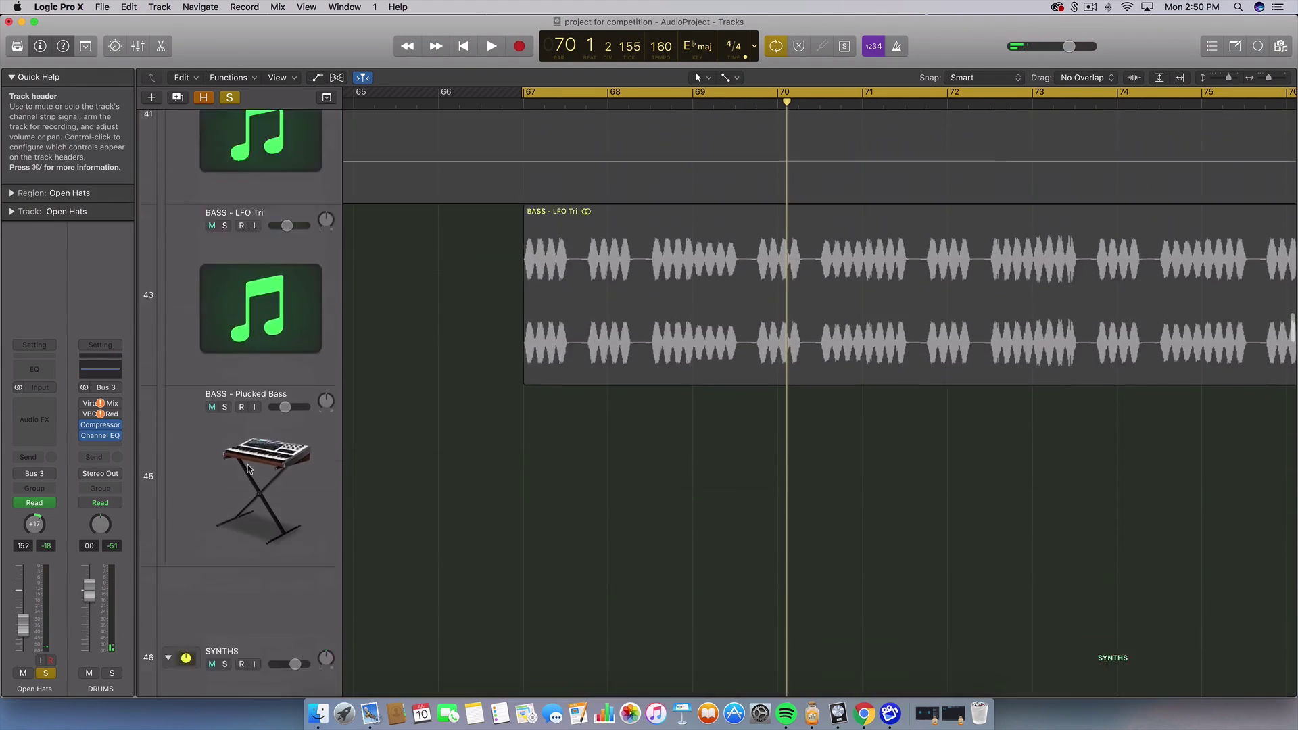
scroll(248, 464, "up", 6)
scroll(236, 504, "up", 10)
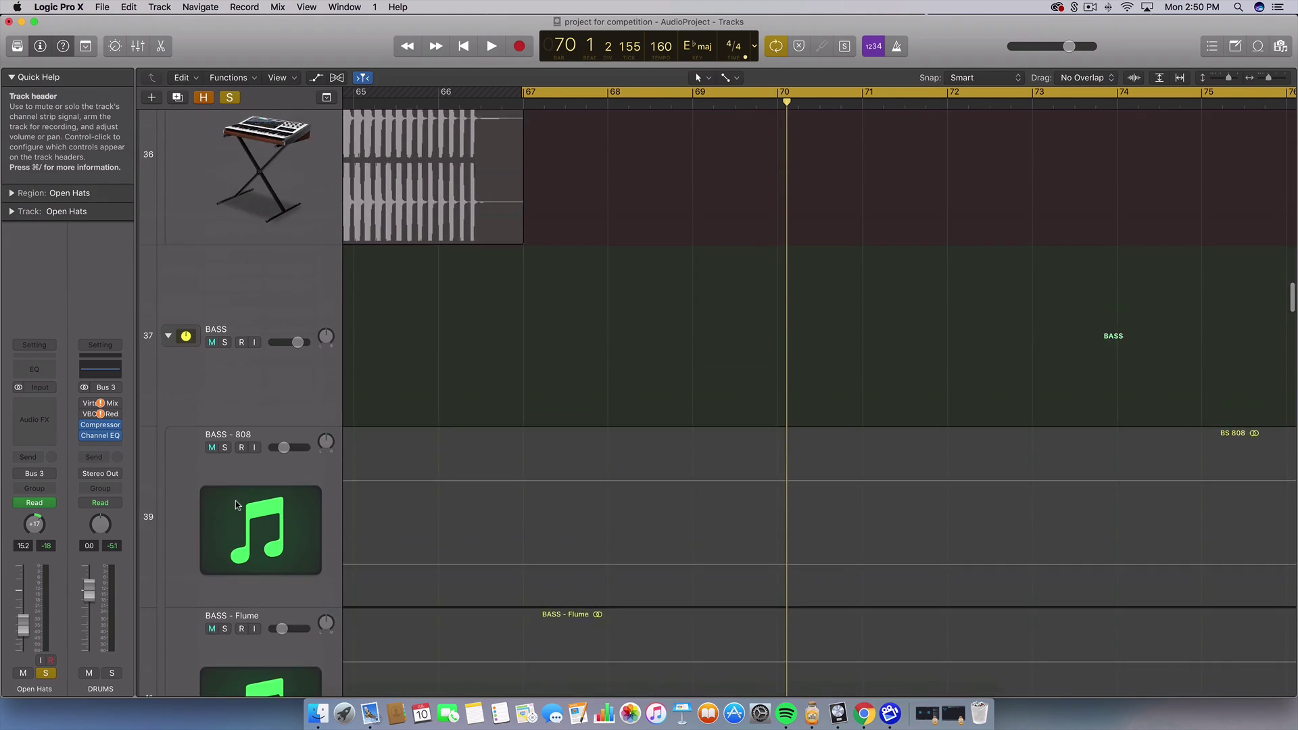
scroll(235, 501, "up", 8)
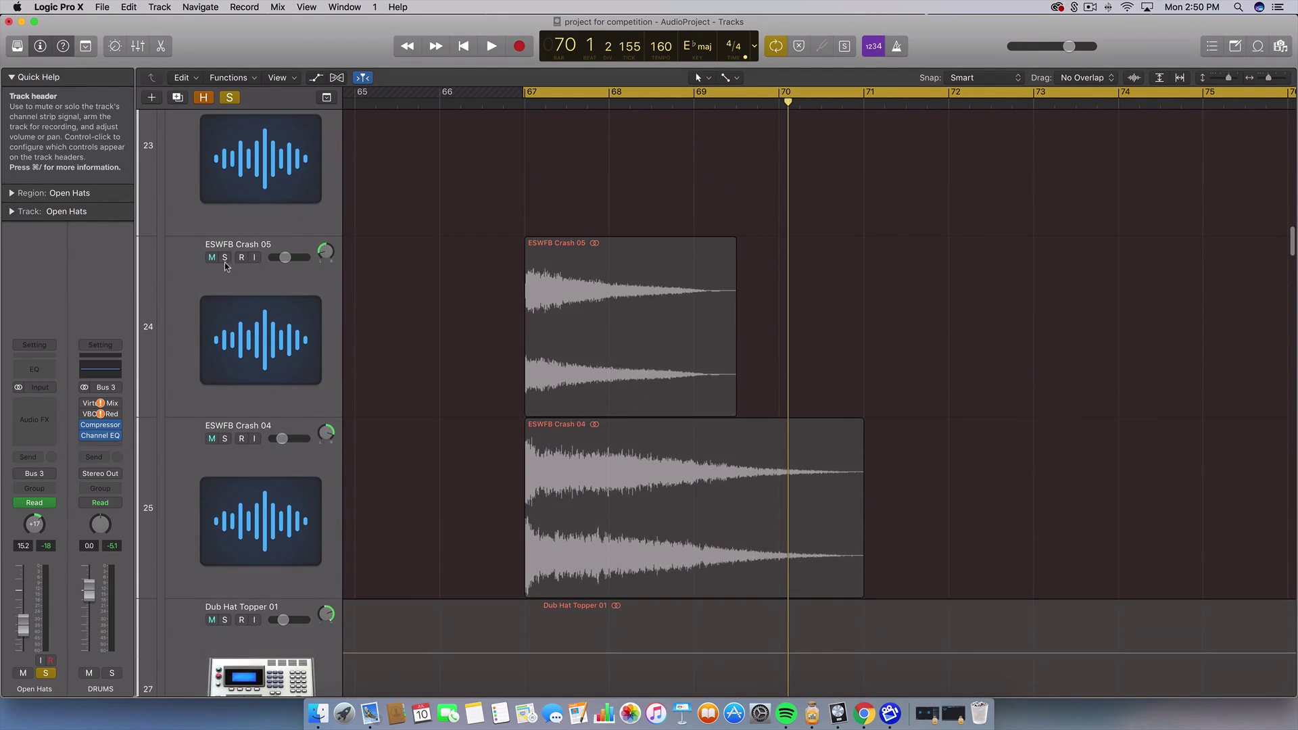
left_click(224, 258)
left_click(225, 438)
key("space")
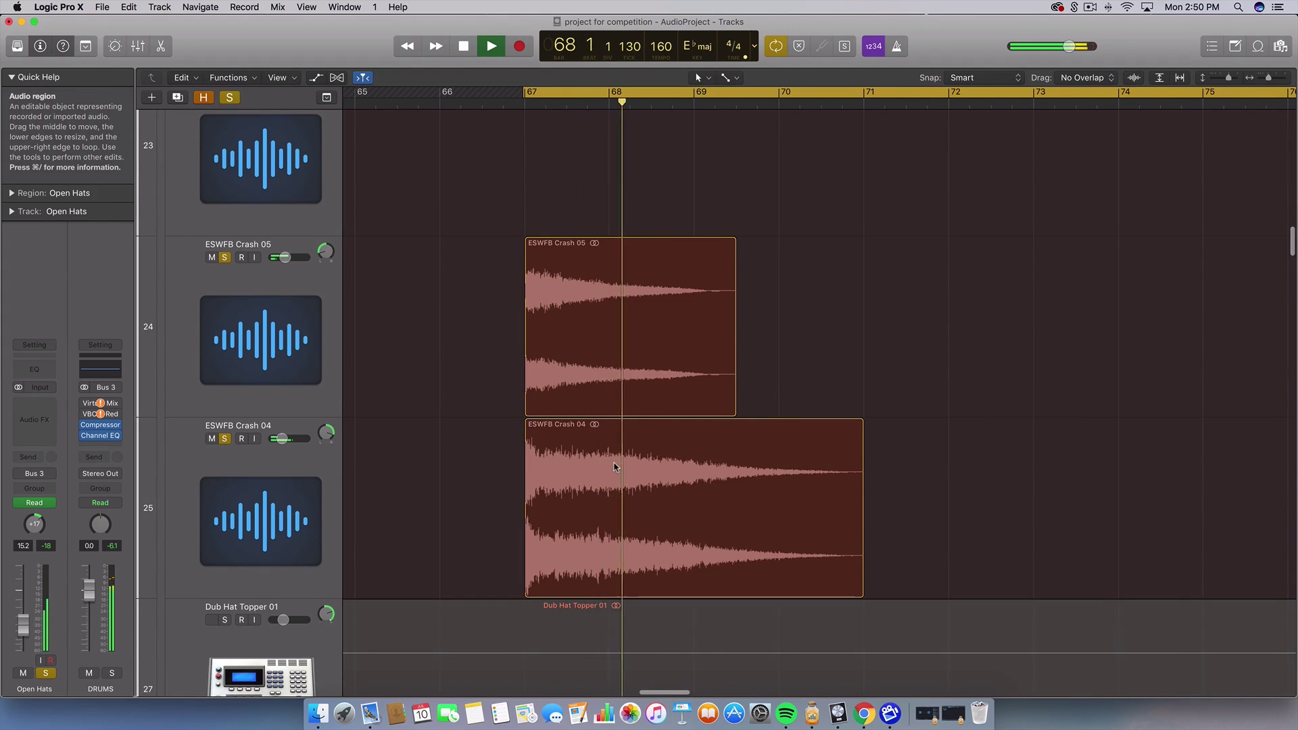
key("super+Left")
key("space")
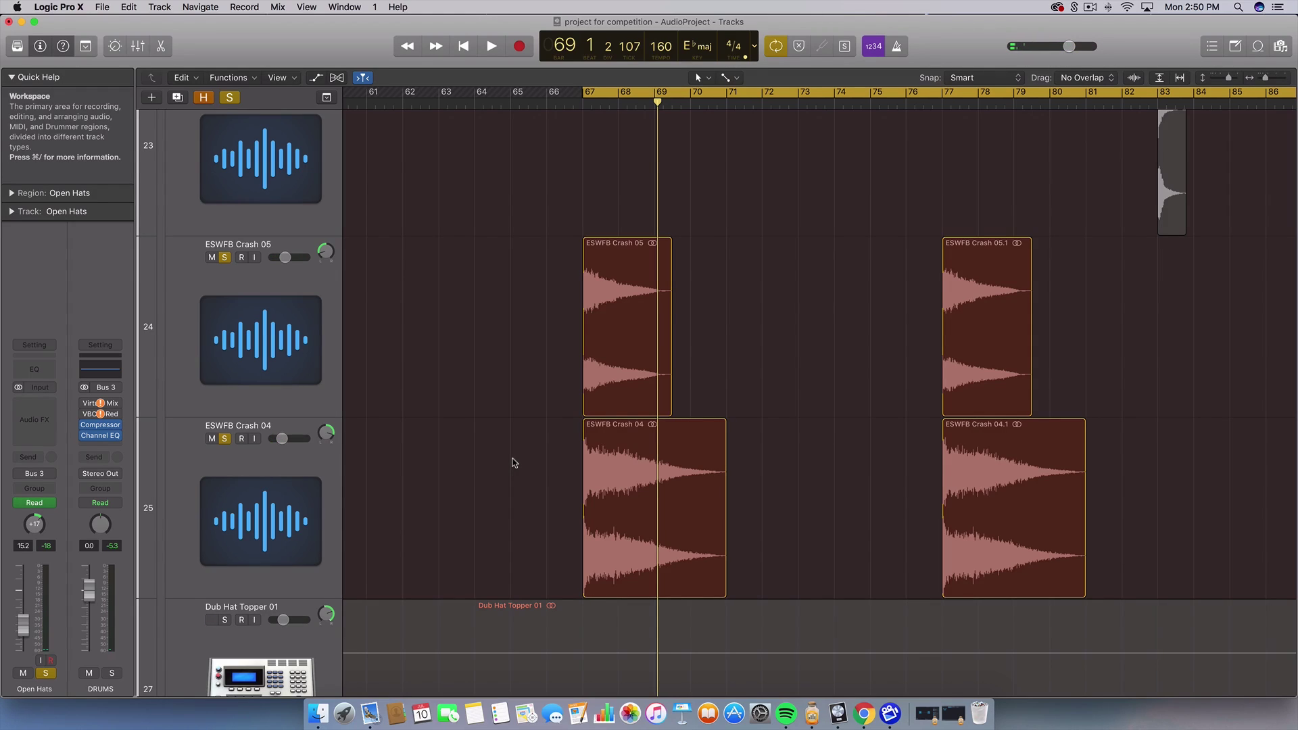
Step: Inspect the channel strips of the ESWFB Crash 04 and Crash 05 tracks and play the soloed drums
left_click(277, 481)
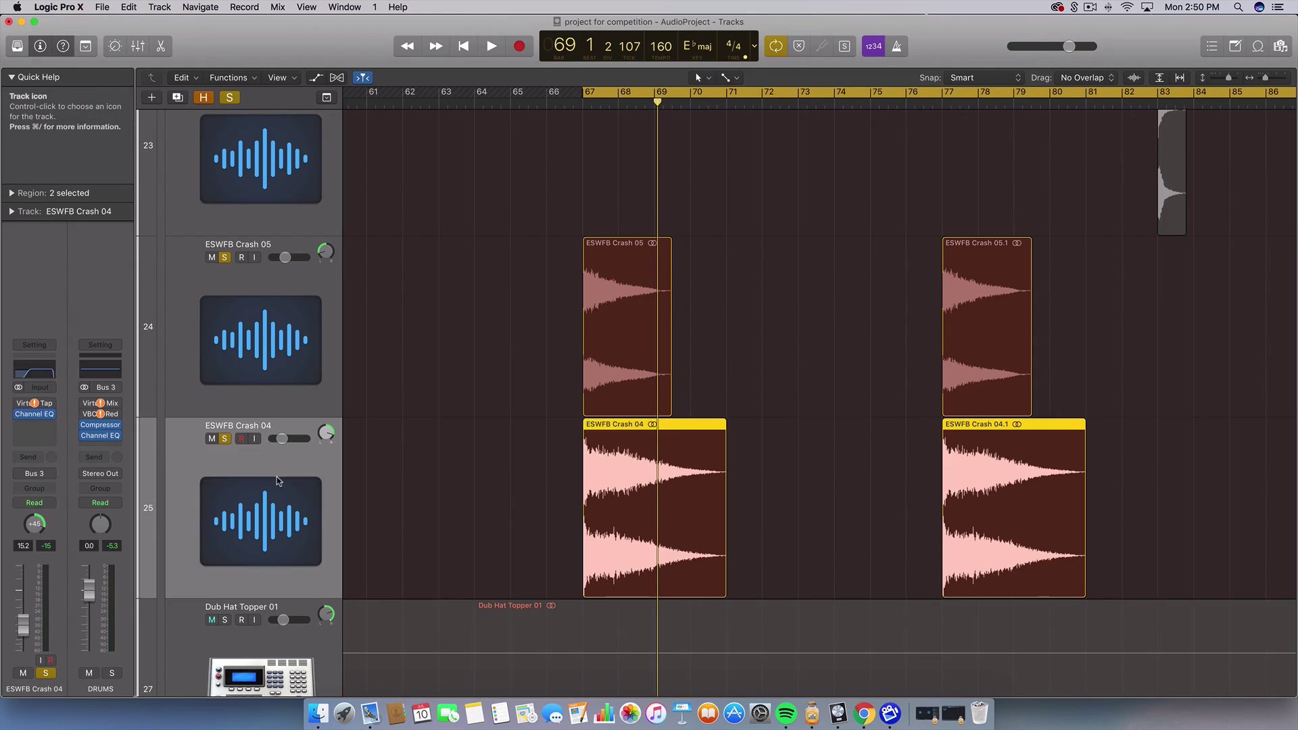
left_click(293, 334)
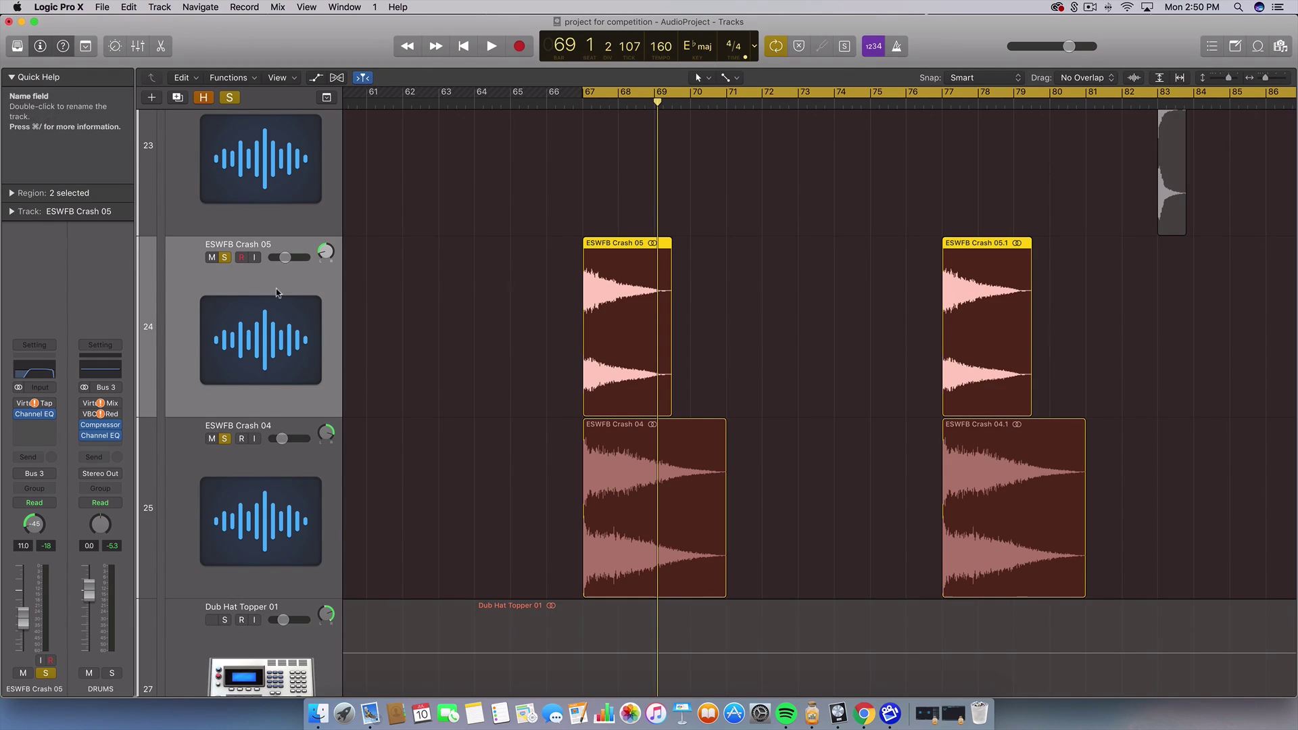
scroll(466, 358, "down", 15)
key("space")
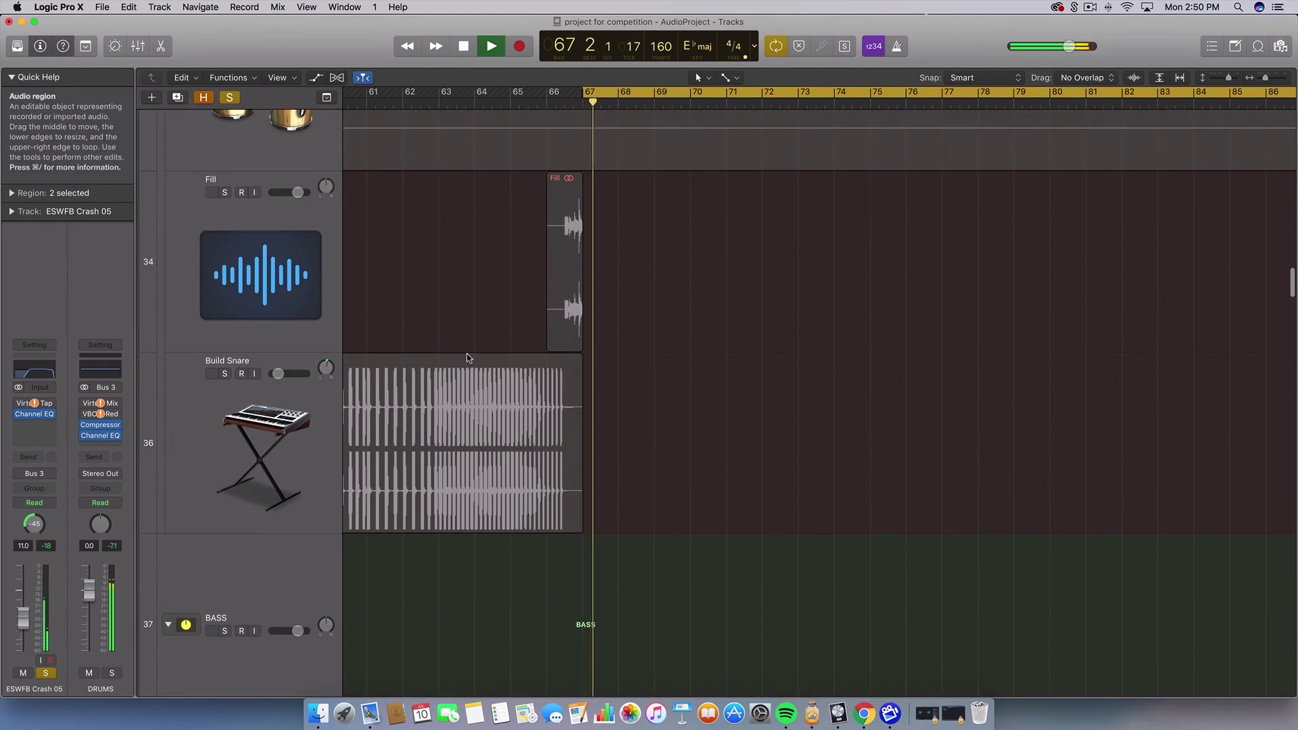
scroll(467, 357, "down", 10)
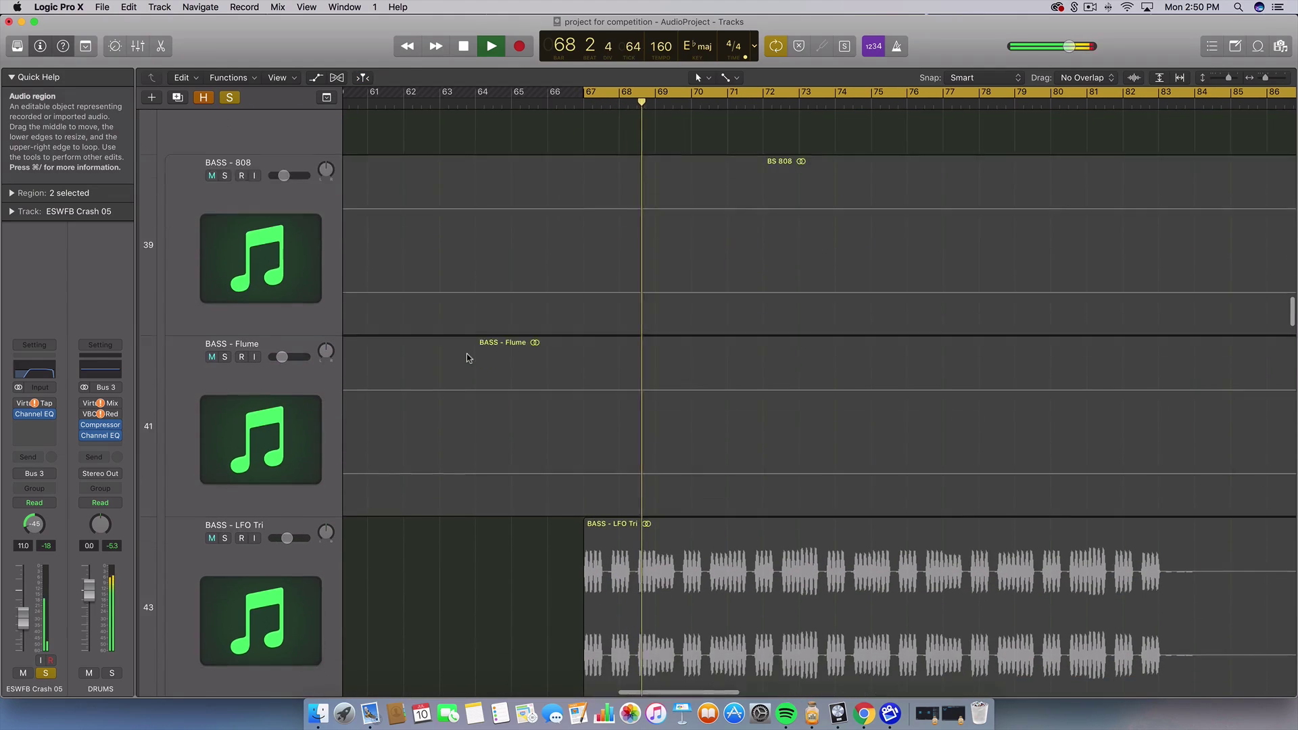
scroll(466, 354, "down", 1)
key("space")
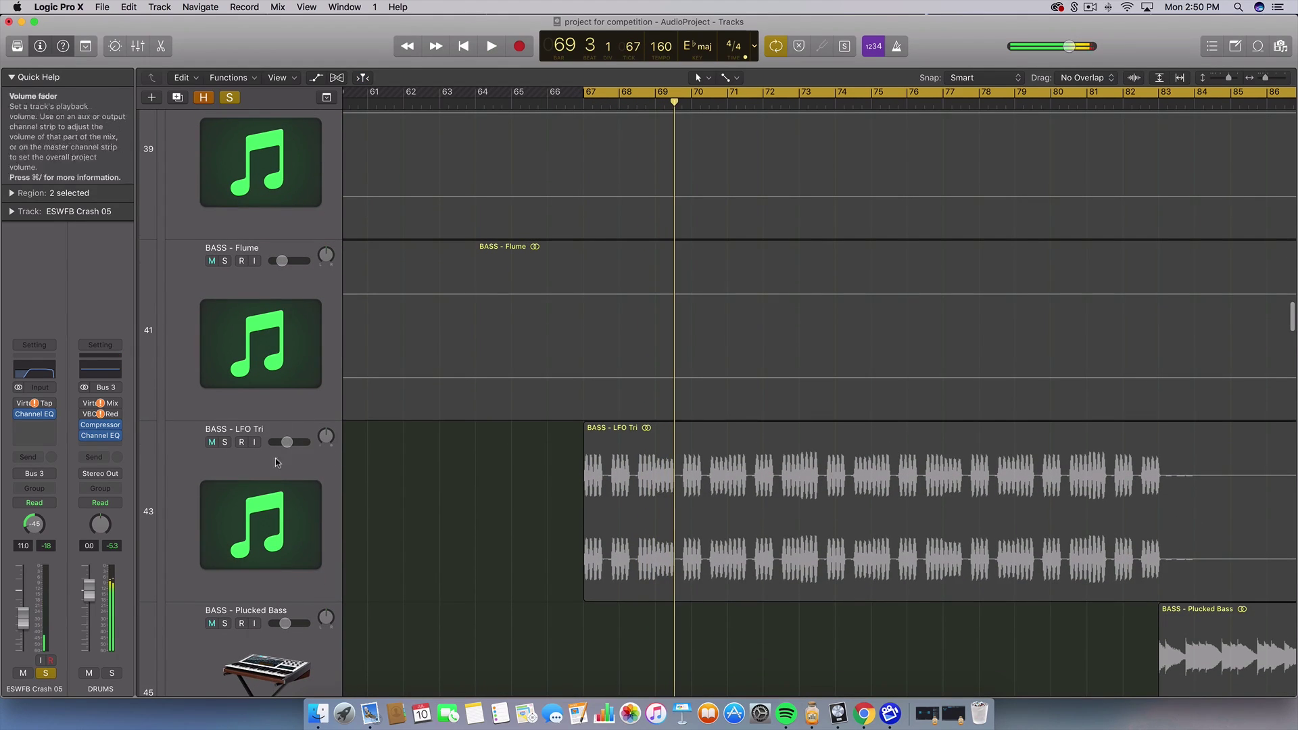
Step: Select and solo the BASS - LFO Tri track and play it with the soloed drums
left_click(257, 489)
left_click(225, 444)
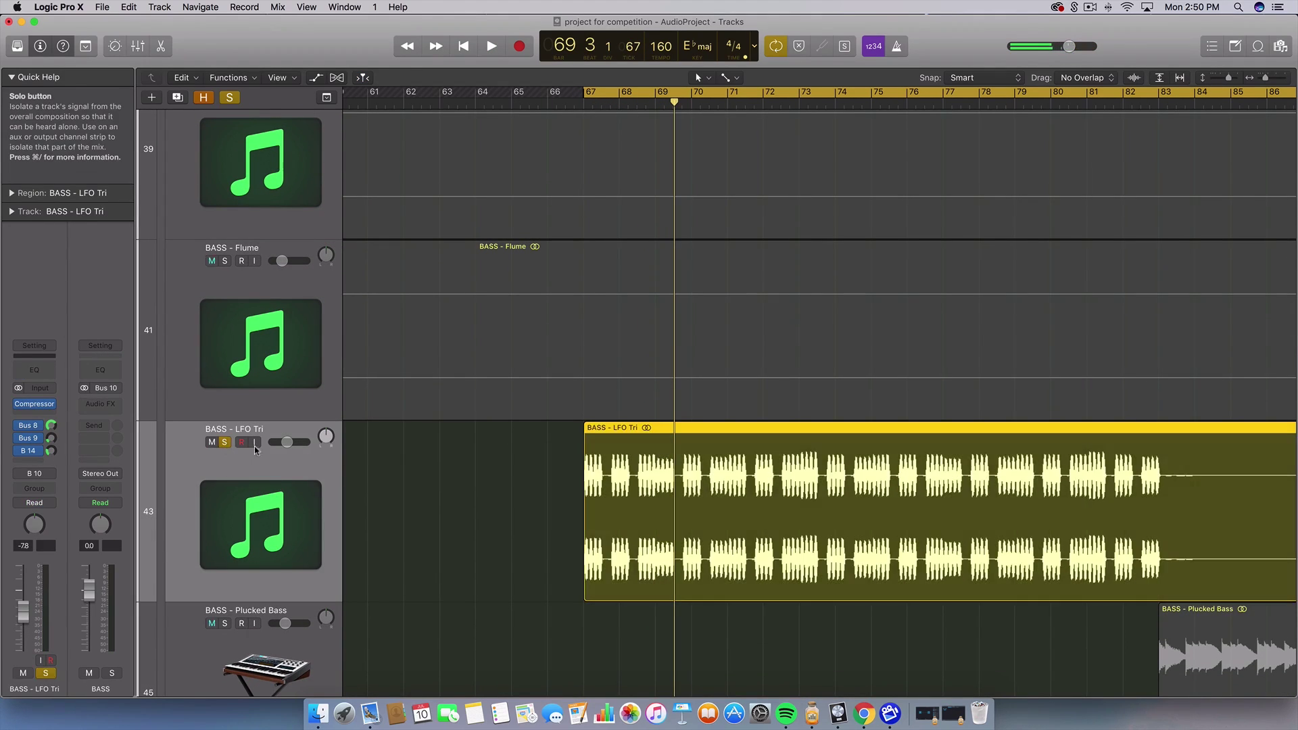
key("super+Right")
key("space")
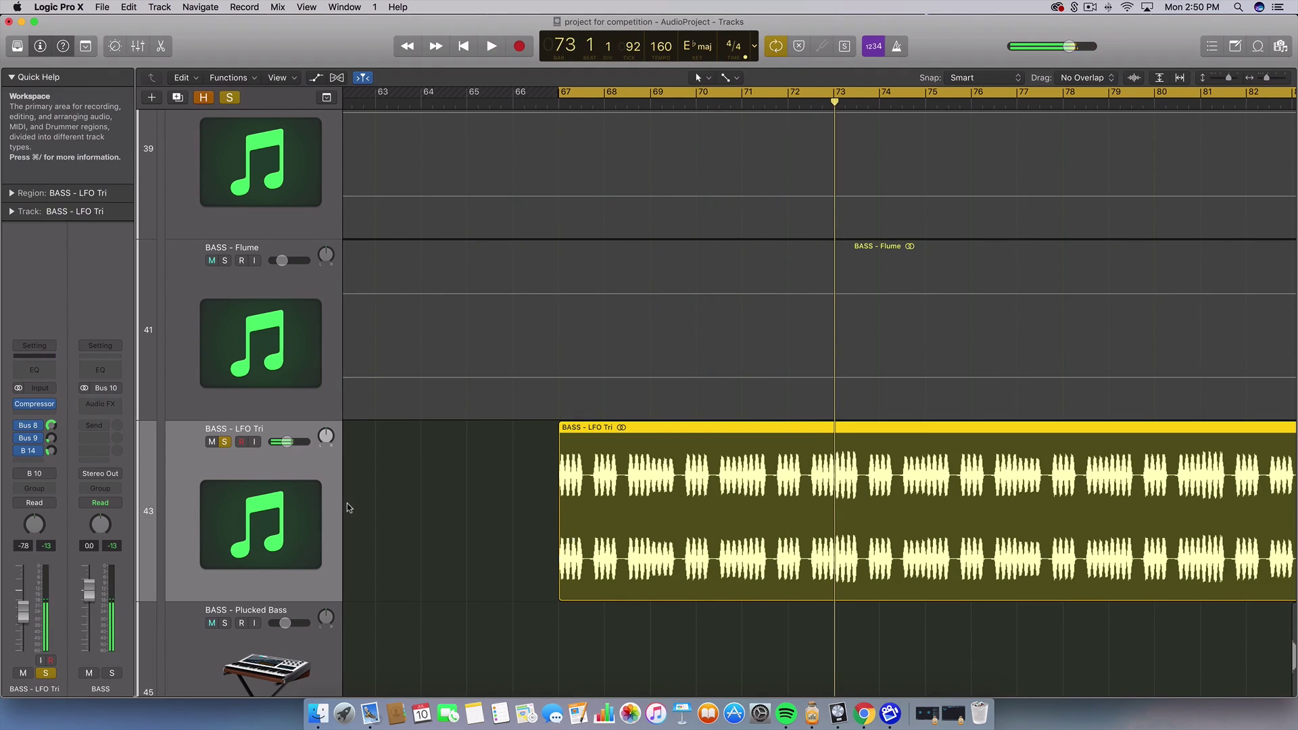
Step: Turn off solo on the ESWFB Crash 04 and ESWFB Crash 05 tracks
scroll(347, 503, "down", 10)
scroll(349, 579, "down", 5)
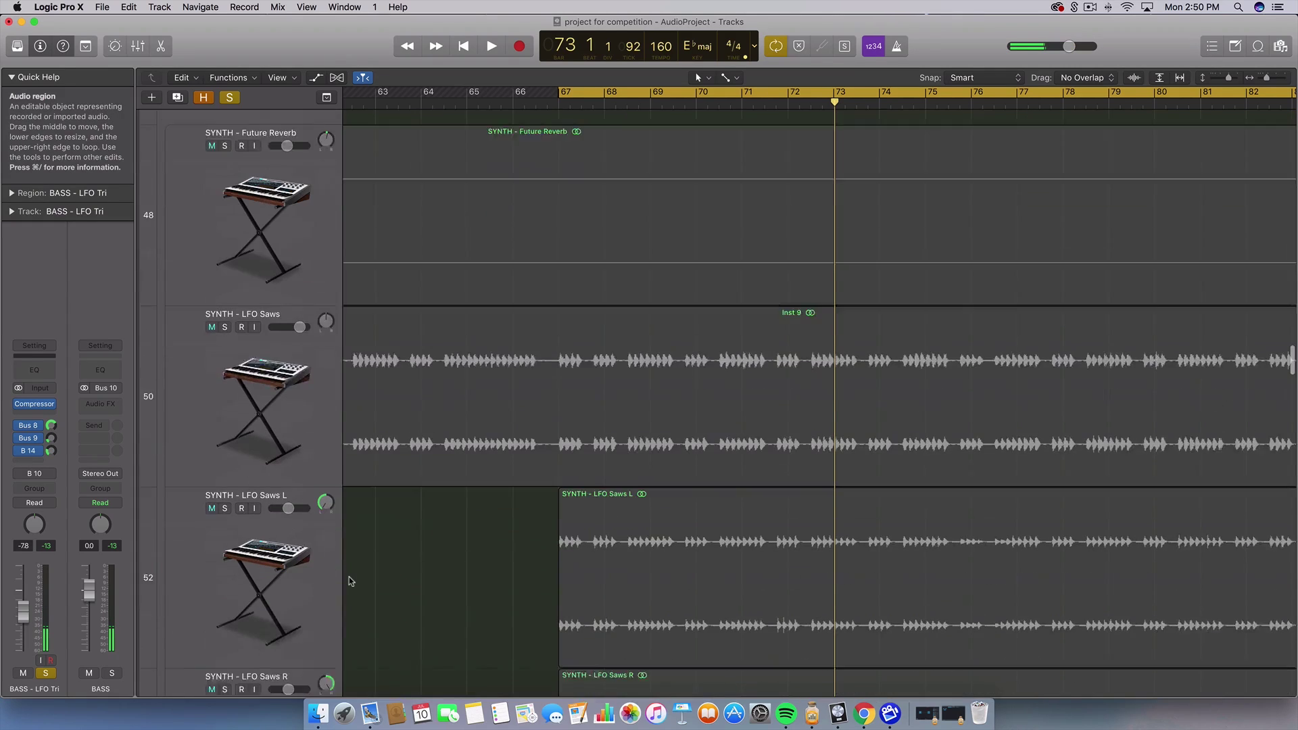
scroll(349, 578, "up", 15)
scroll(349, 577, "up", 15)
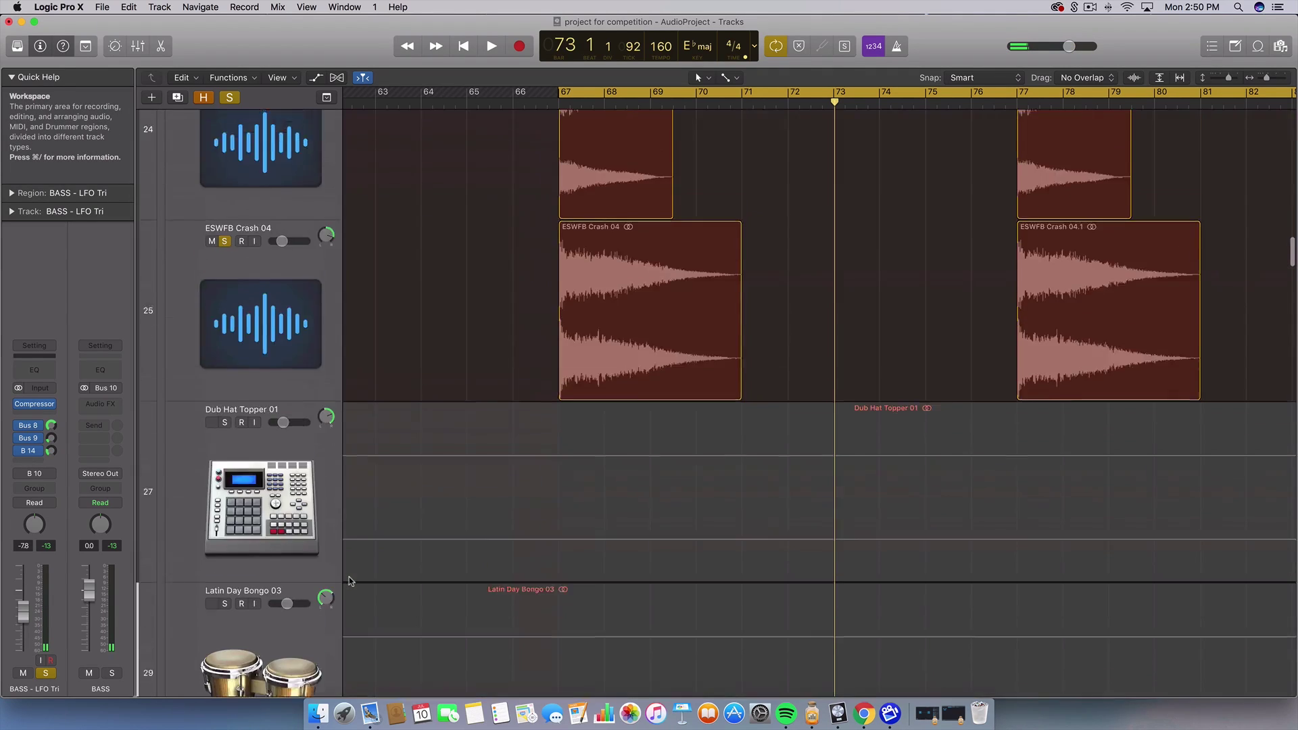
scroll(348, 577, "down", 3)
scroll(349, 541, "up", 3)
scroll(349, 506, "up", 5)
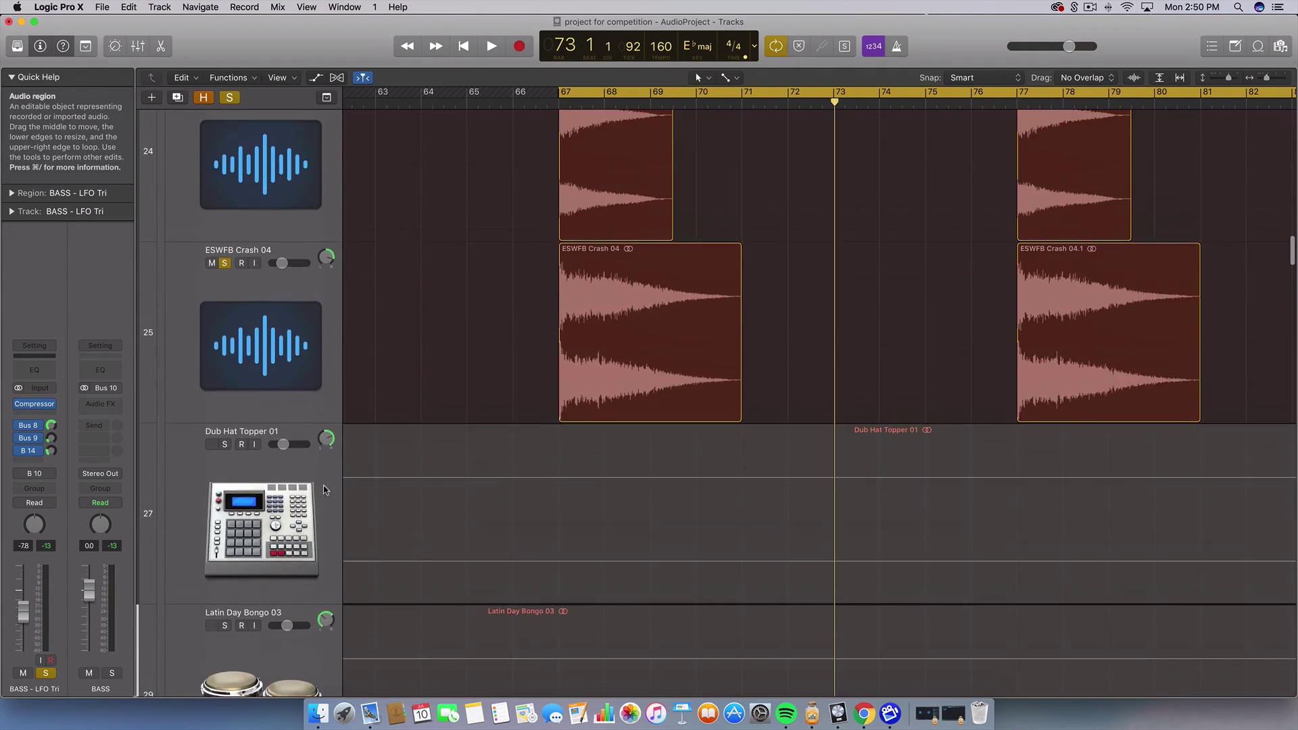
left_click(225, 263)
scroll(227, 264, "up", 3)
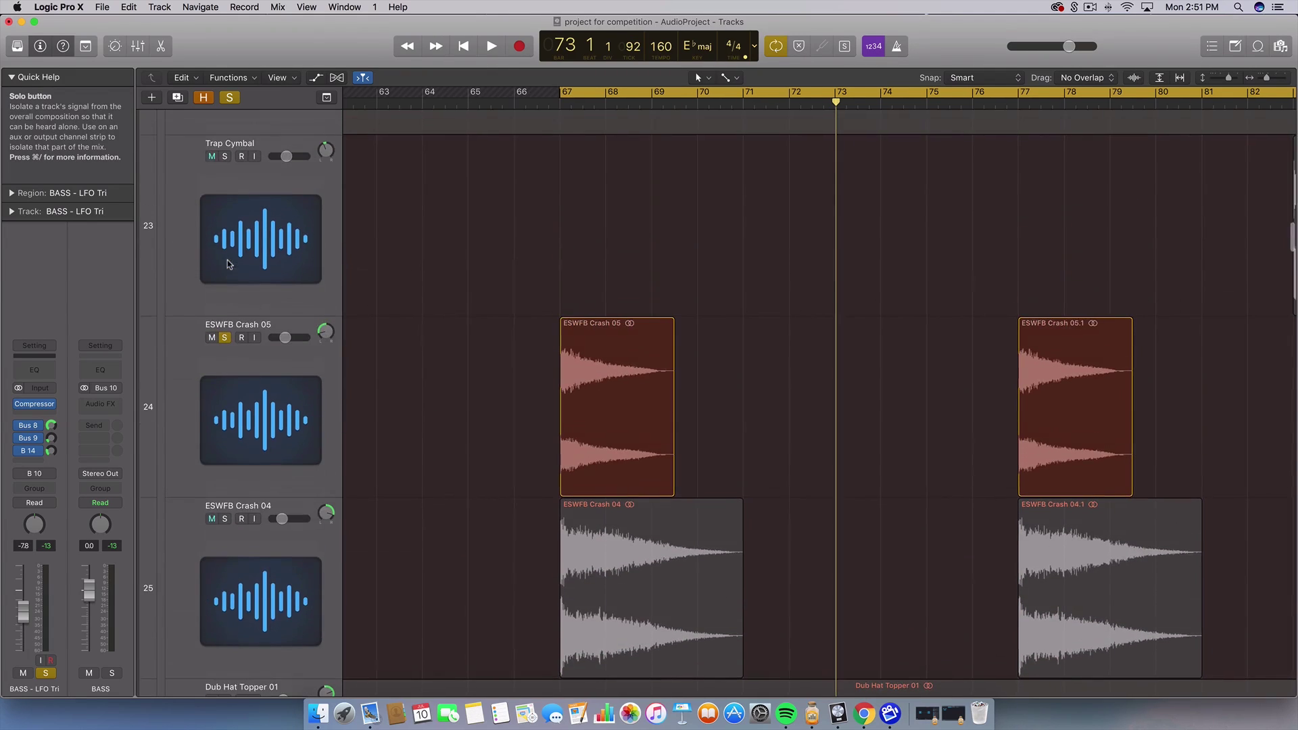
left_click(226, 337)
Step: Turn off solo on the Open Hats, Closed Hats and Trap Accent Snare 2 tracks
scroll(221, 336, "up", 10)
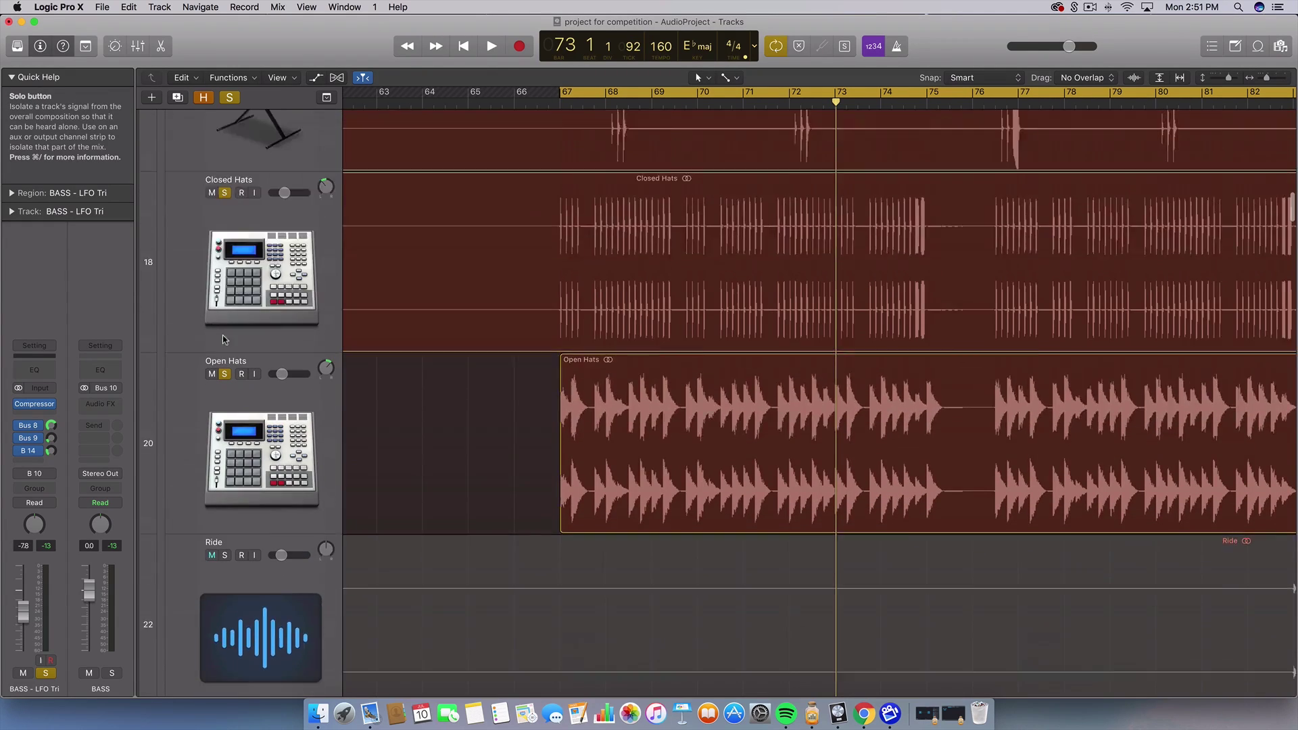
left_click(223, 441)
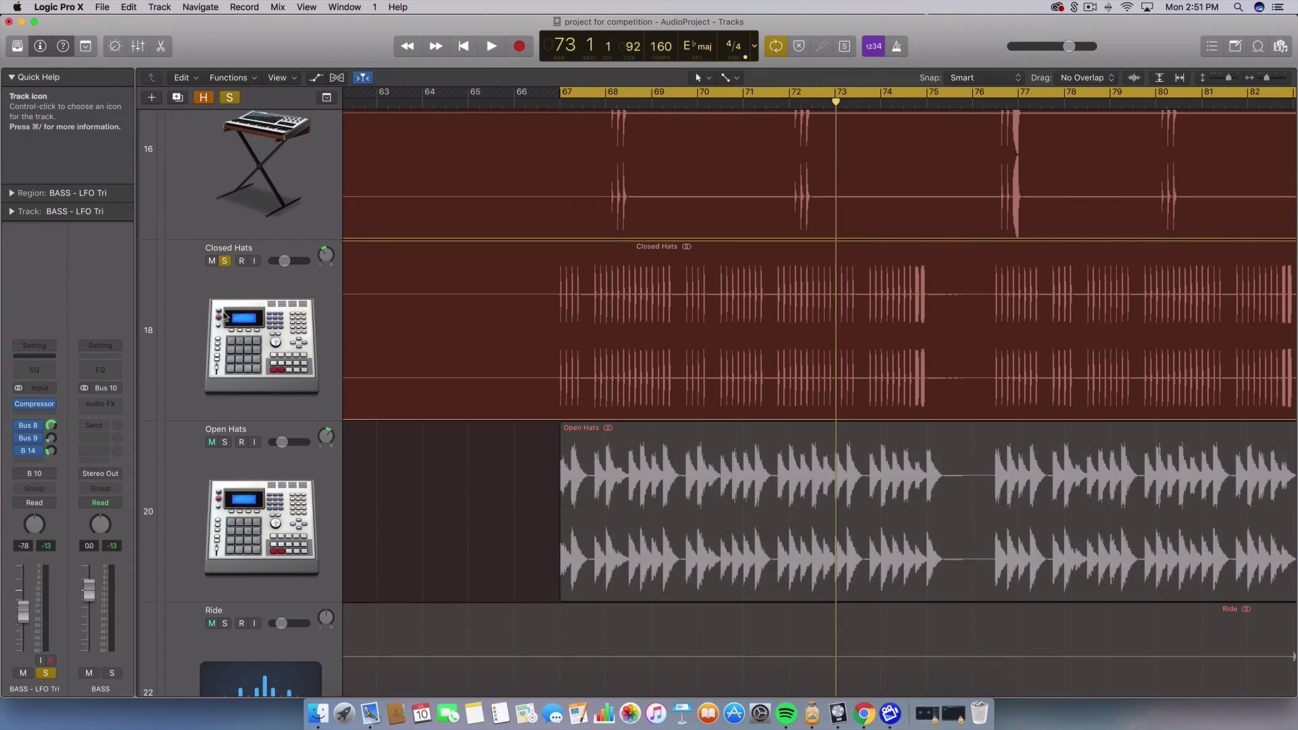
left_click(225, 261)
scroll(225, 259, "up", 5)
left_click(225, 472)
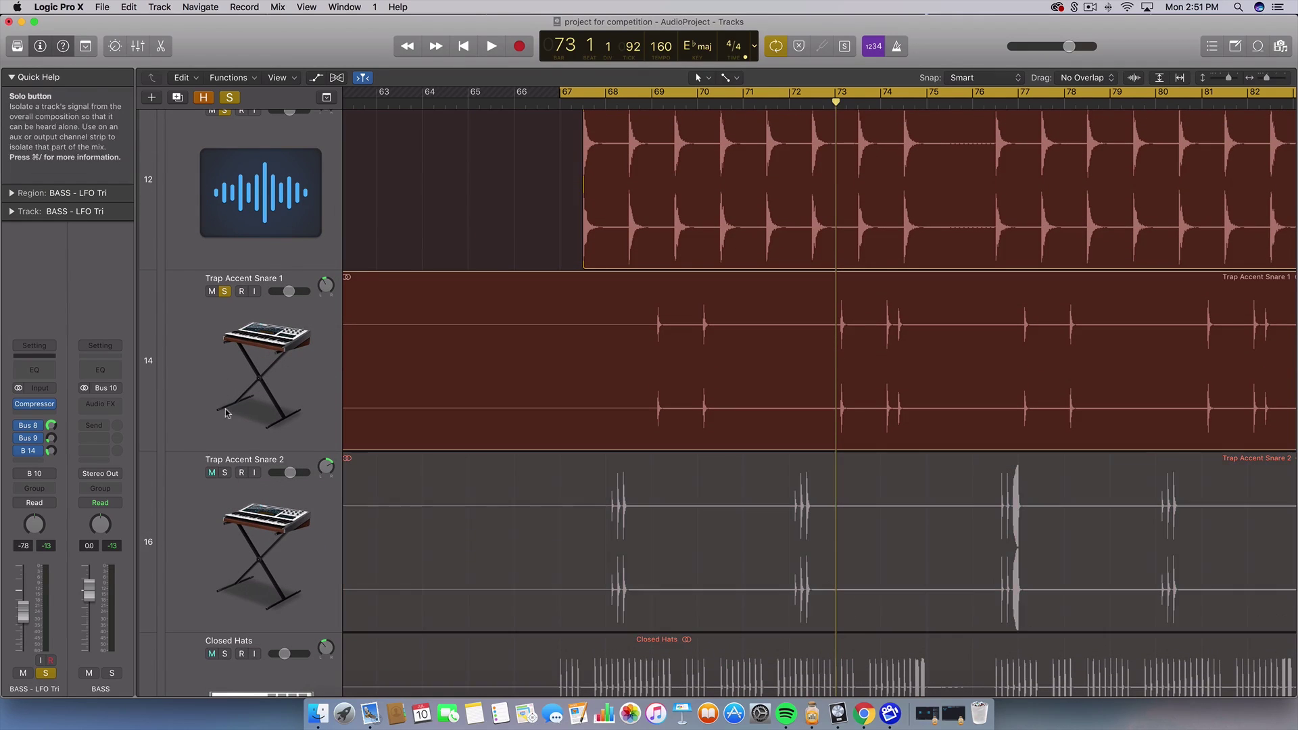
Step: Turn off solo on the Trap Accent Snare 1, Drop Snare and Kick 2 tracks
left_click(223, 286)
scroll(226, 406, "up", 5)
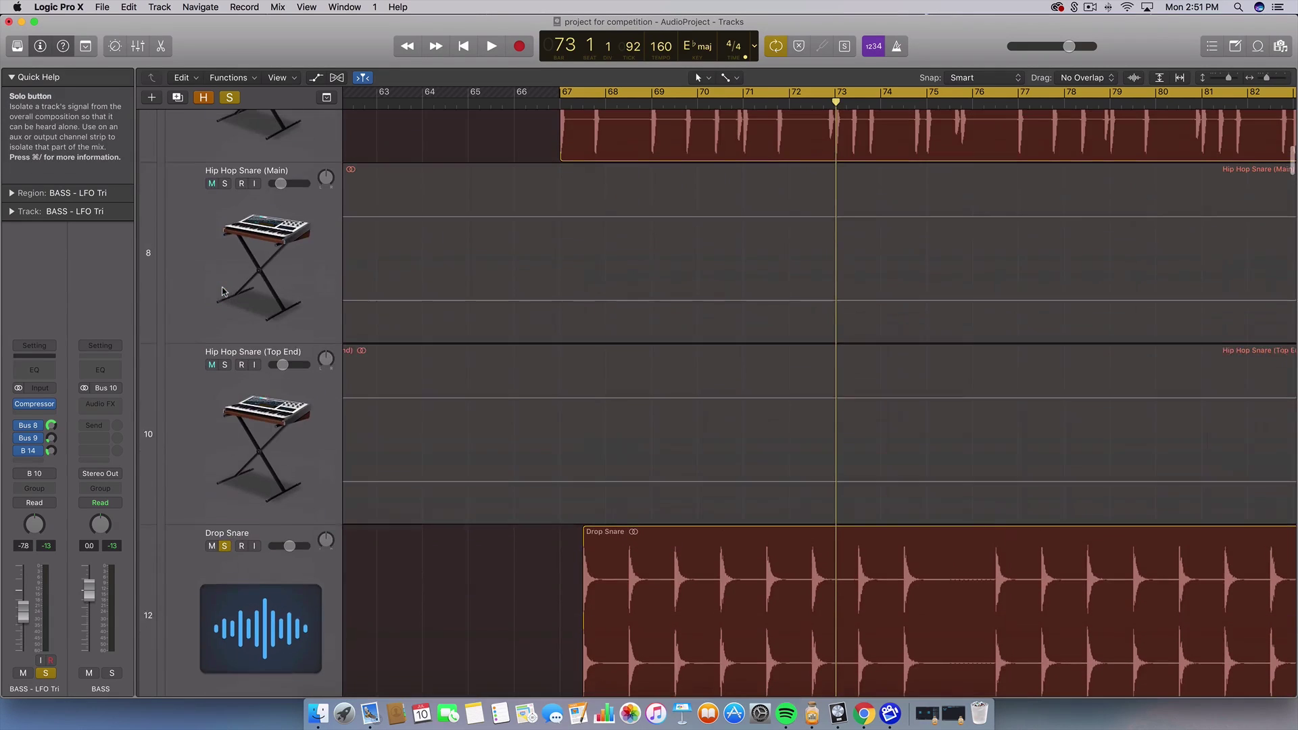
left_click(225, 551)
scroll(225, 473, "up", 4)
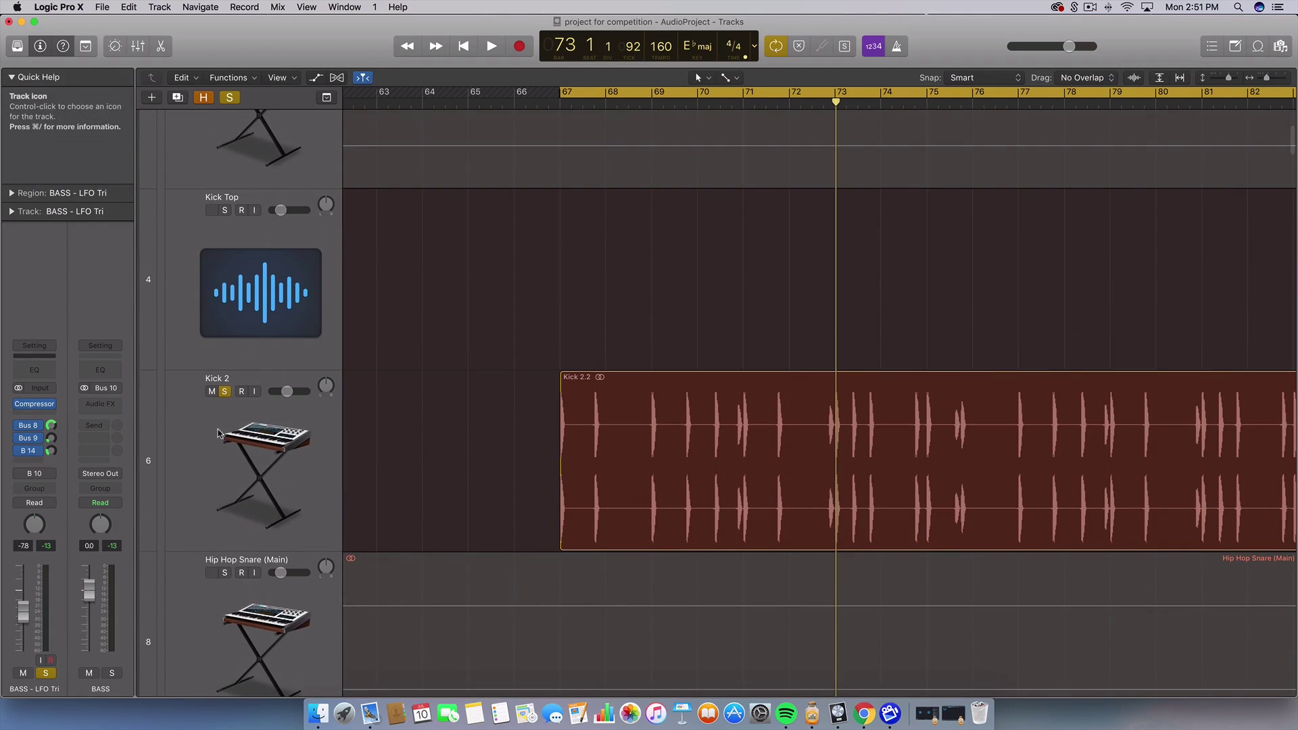
left_click(224, 391)
scroll(223, 392, "up", 4)
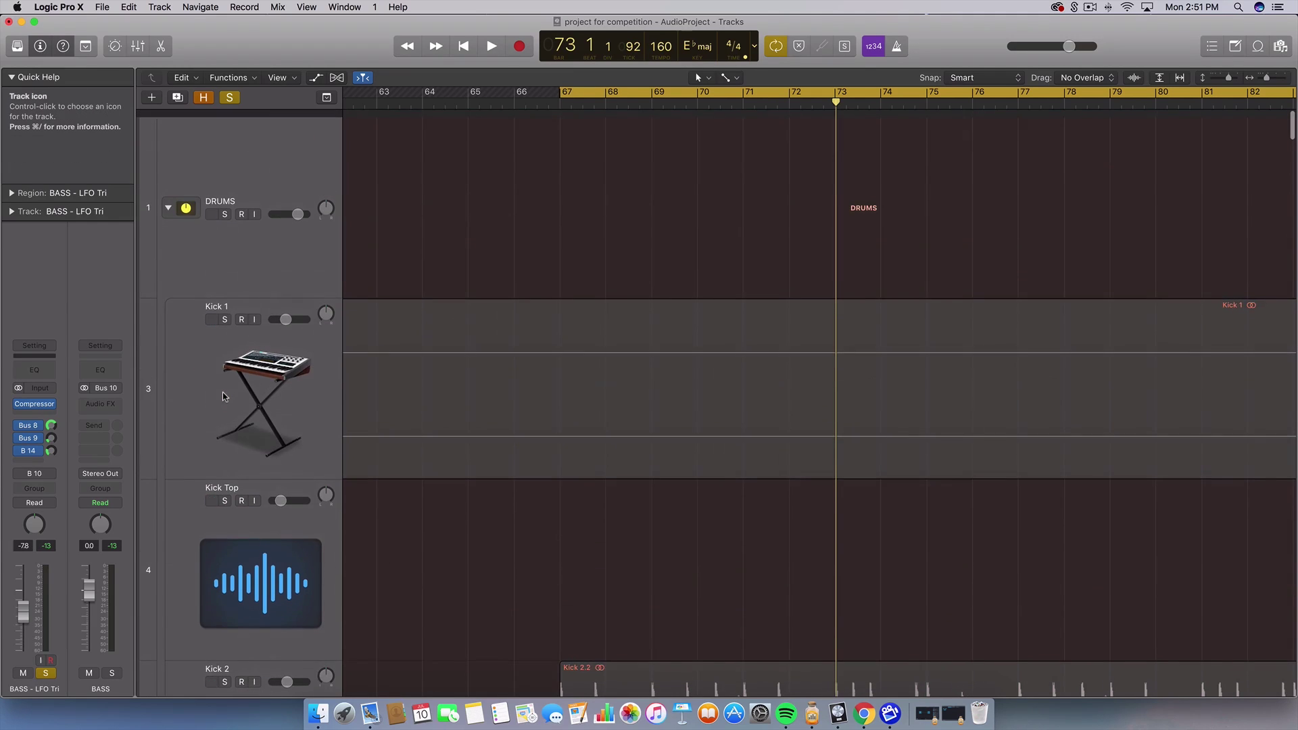
Step: Play the soloed BASS - LFO Tri track on its own from bar 67 and examine its waveform
scroll(221, 392, "down", 20)
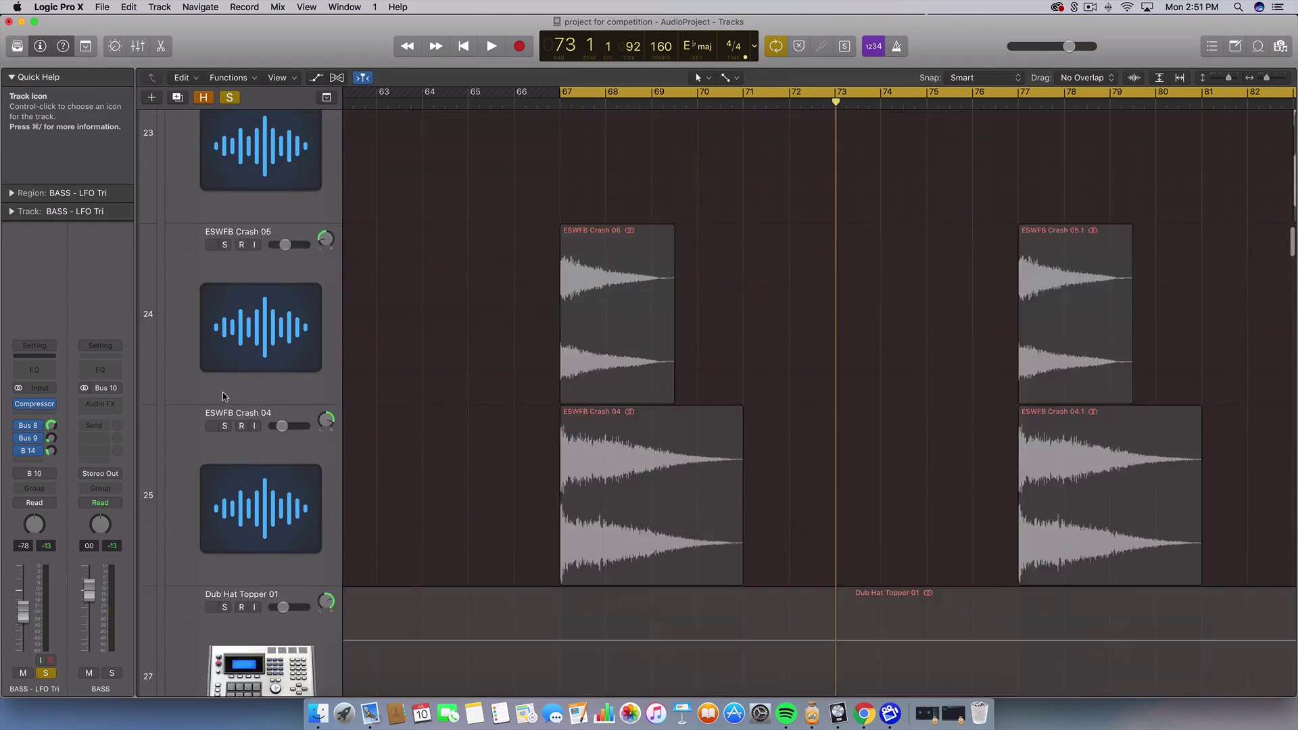
scroll(221, 392, "down", 5)
key("space")
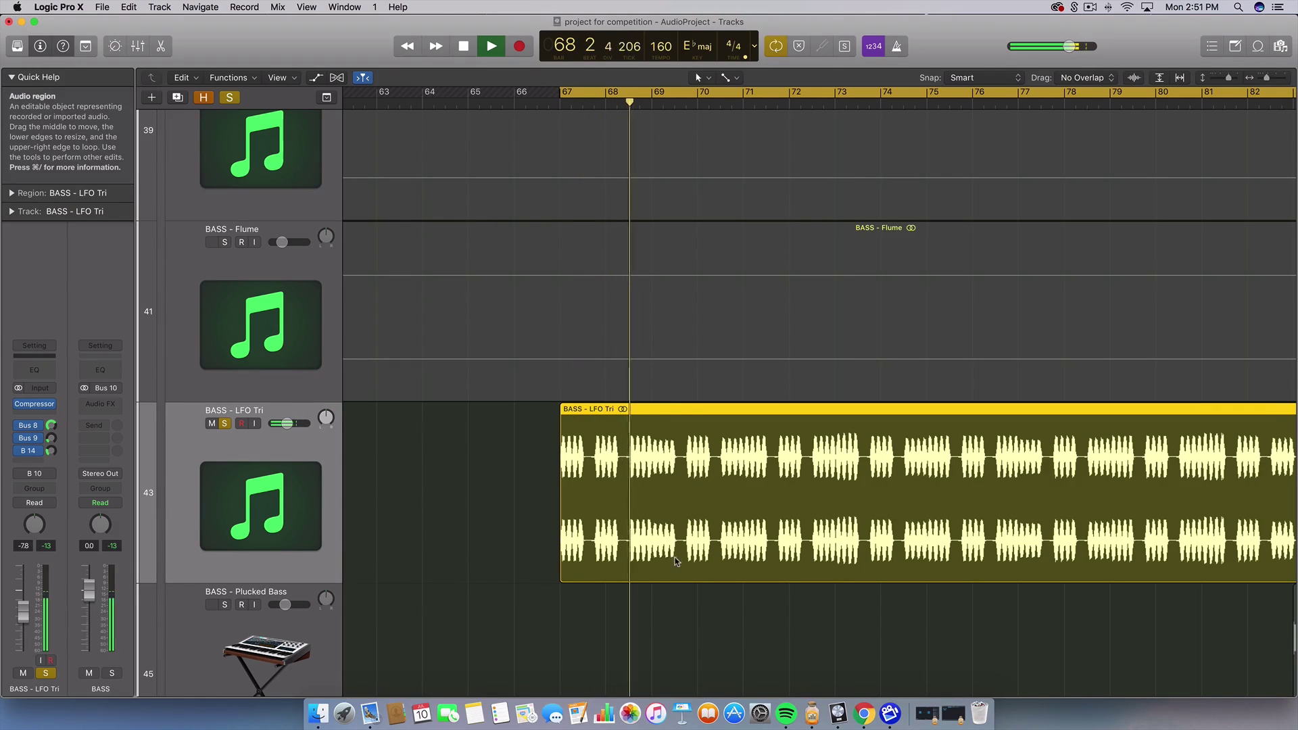
scroll(730, 603, "down", 1)
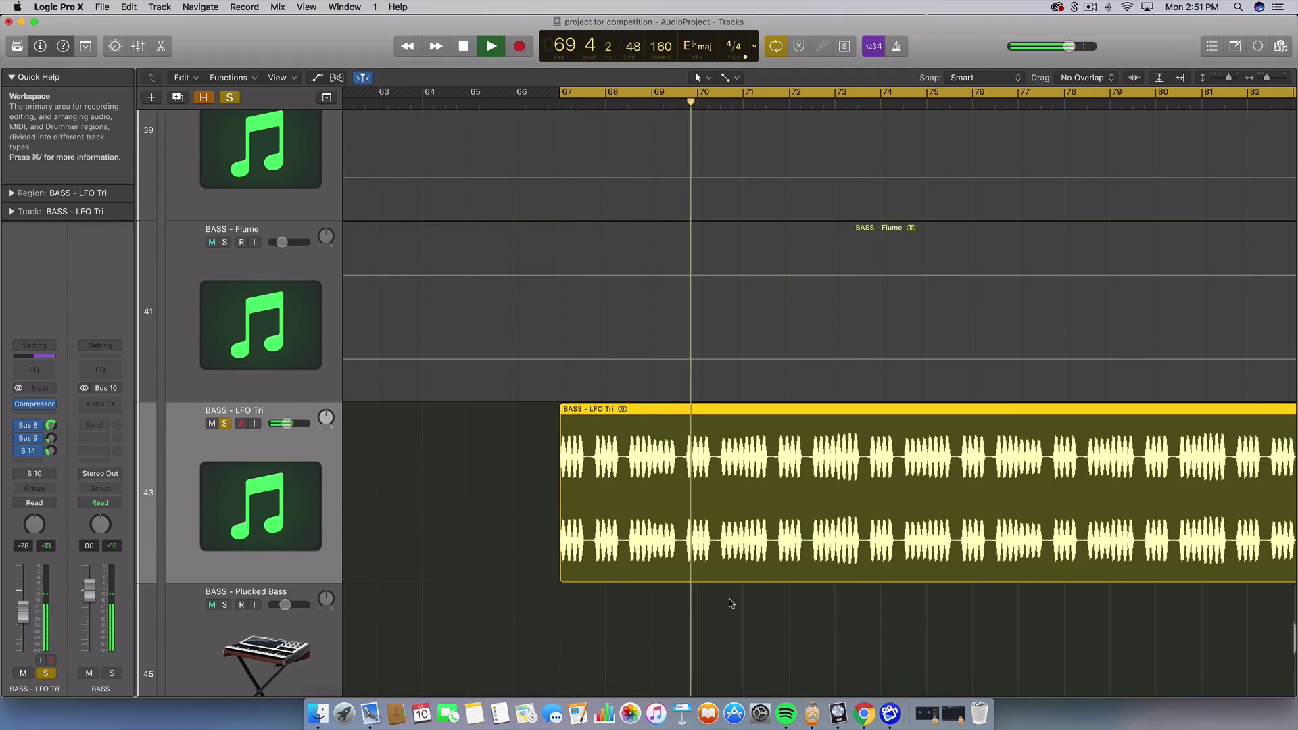
scroll(730, 604, "down", 5)
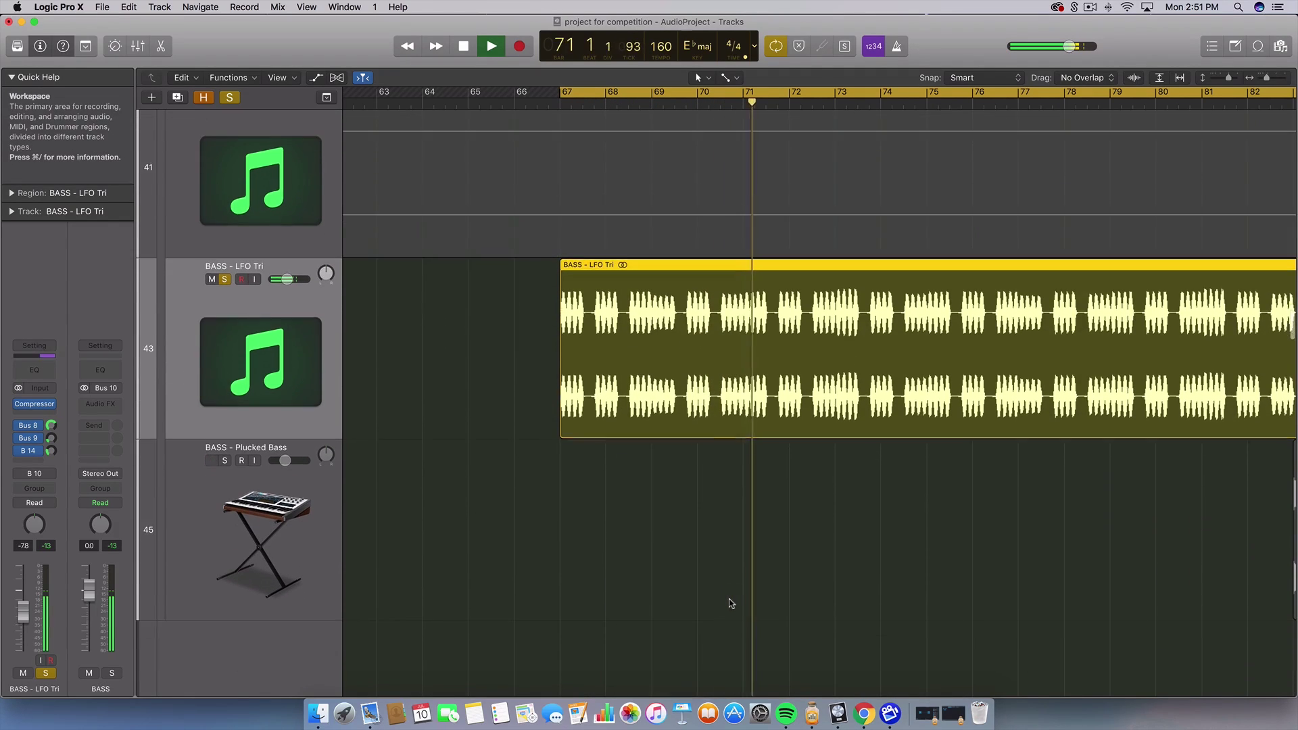
key("space")
scroll(742, 392, "up", 5)
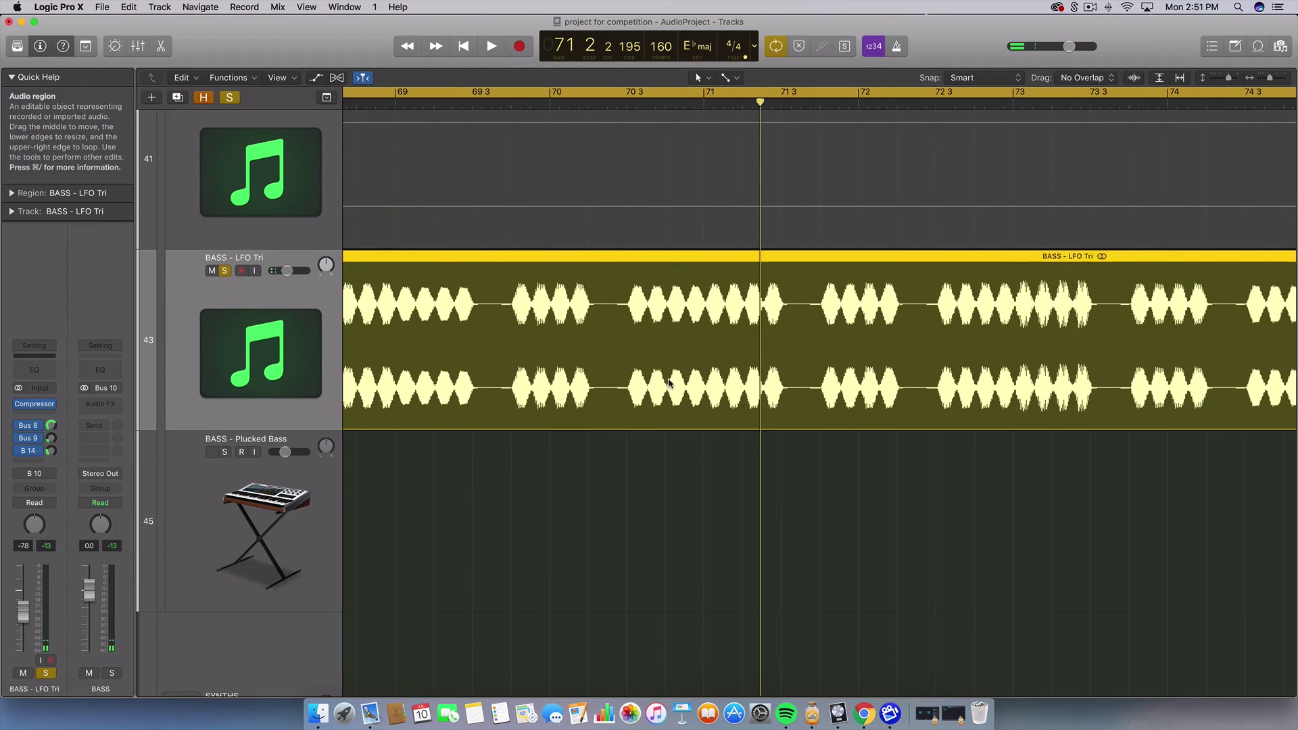
Step: Try playing the SYNTH - Future Reverb track soloed together with the BASS - LFO Tri track
scroll(680, 380, "down", 5)
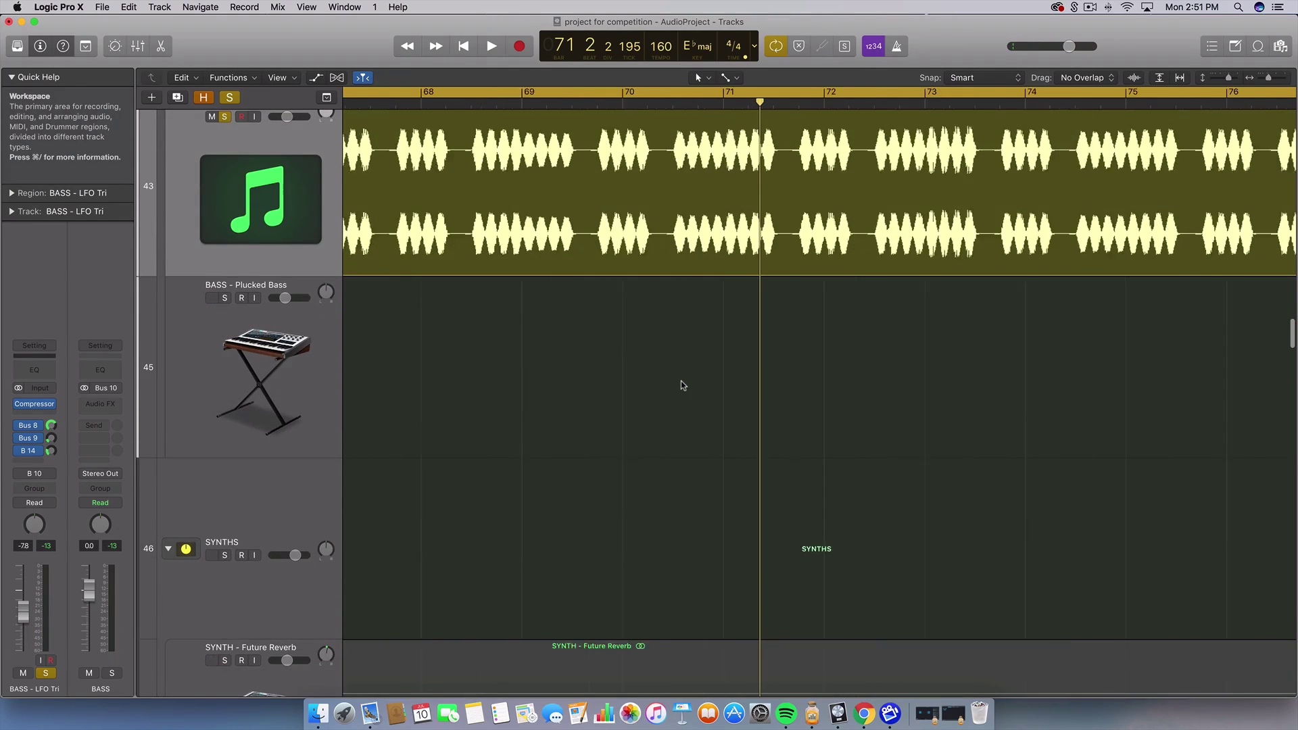
scroll(680, 380, "down", 5)
scroll(680, 380, "down", 5)
scroll(538, 395, "left", 1)
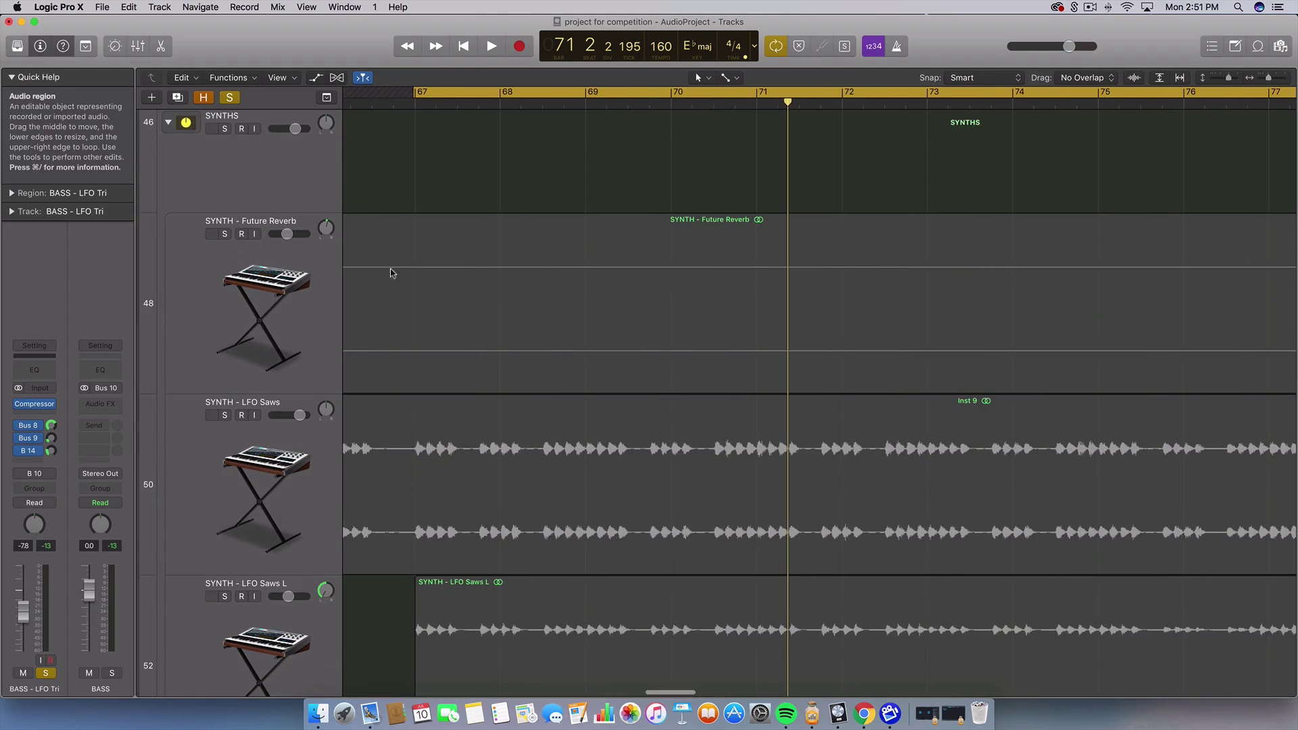
left_click(228, 234)
key("space")
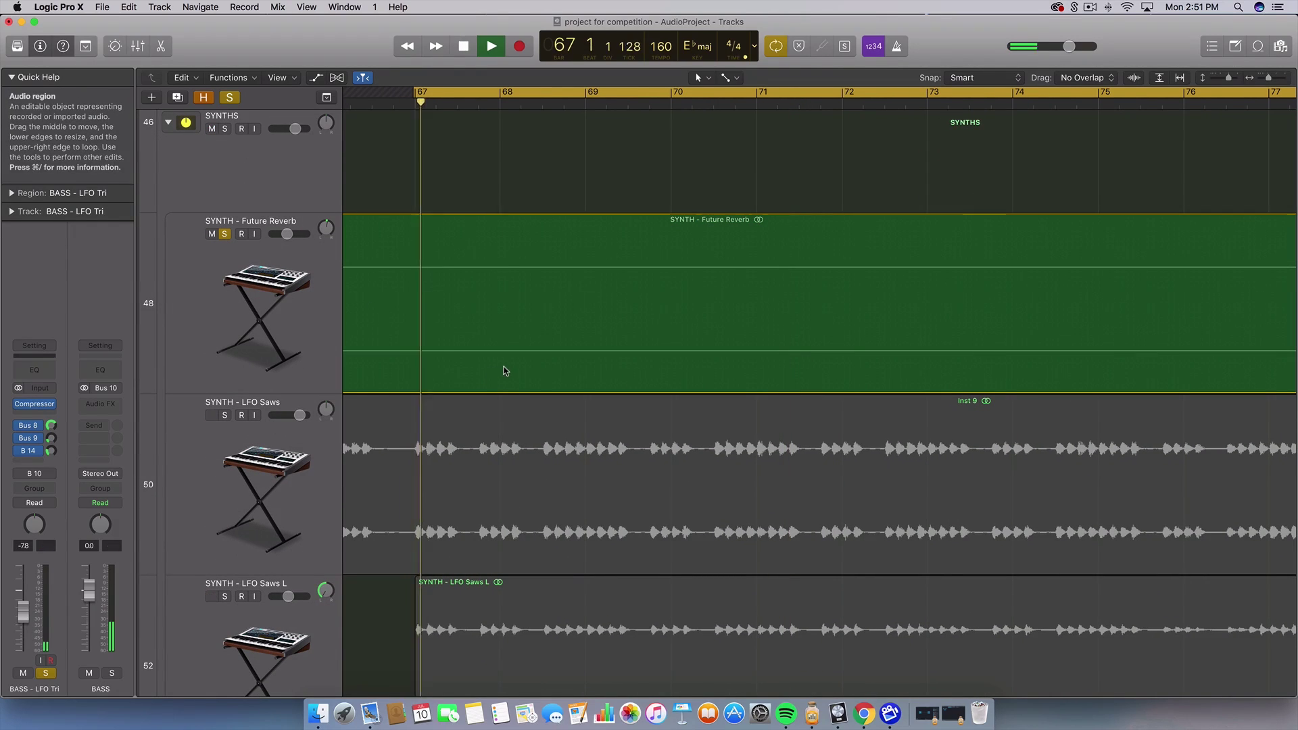
key("space")
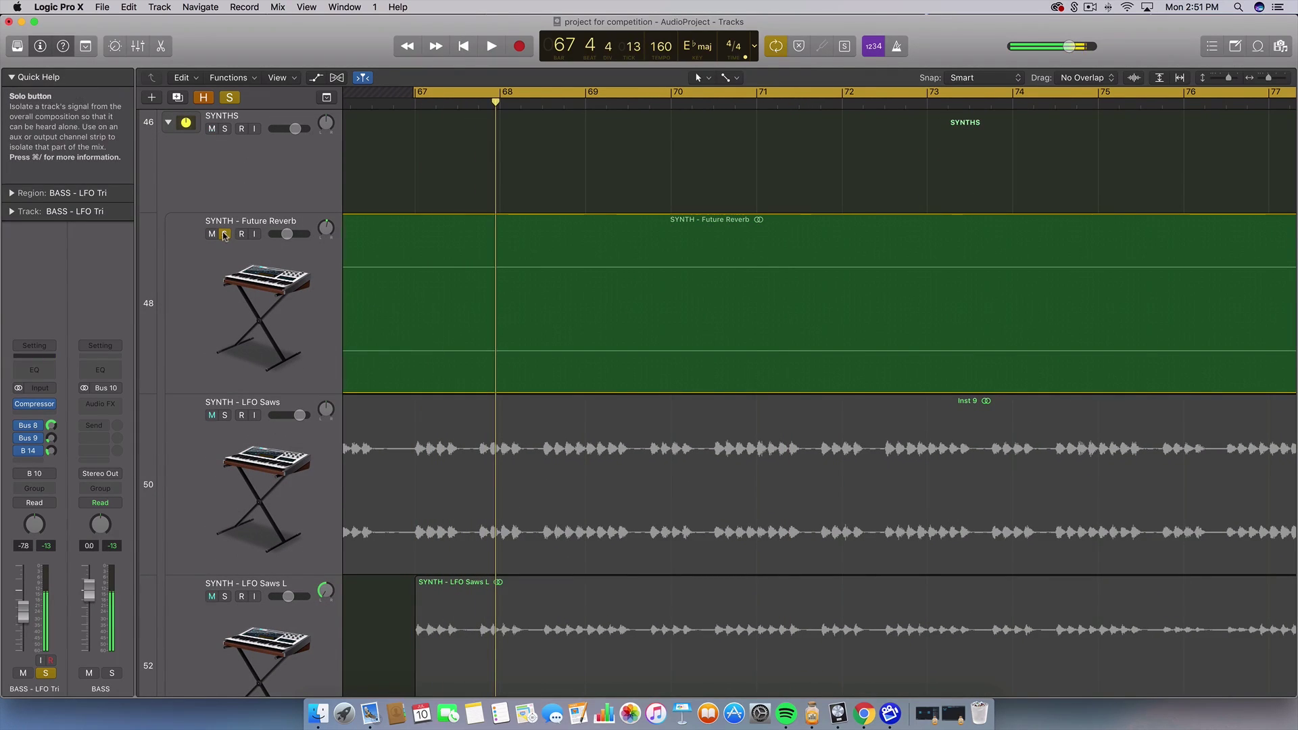
left_click(225, 235)
Step: Solo and select the SYNTH - LFO Saws track and play it with the soloed bass from bar 67
key("super+Left")
key("super+Left")
key("super+Left")
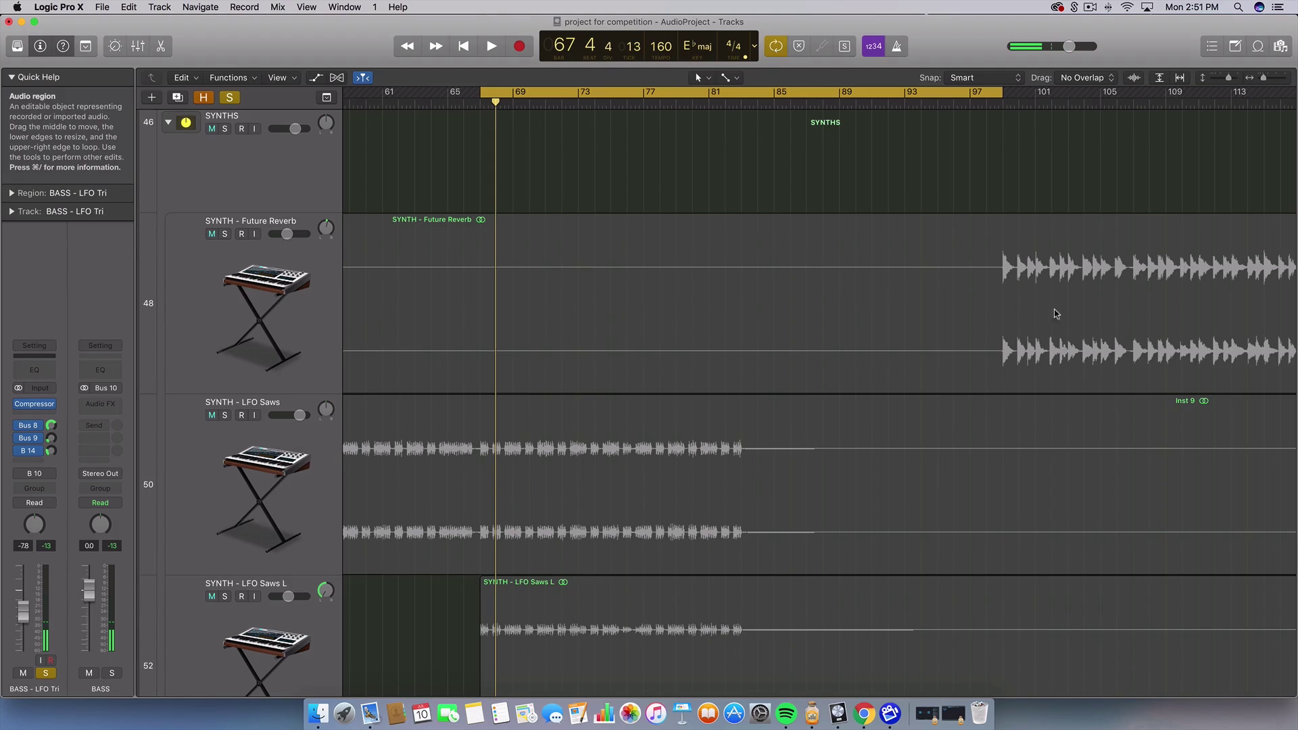
scroll(686, 274, "down", 2)
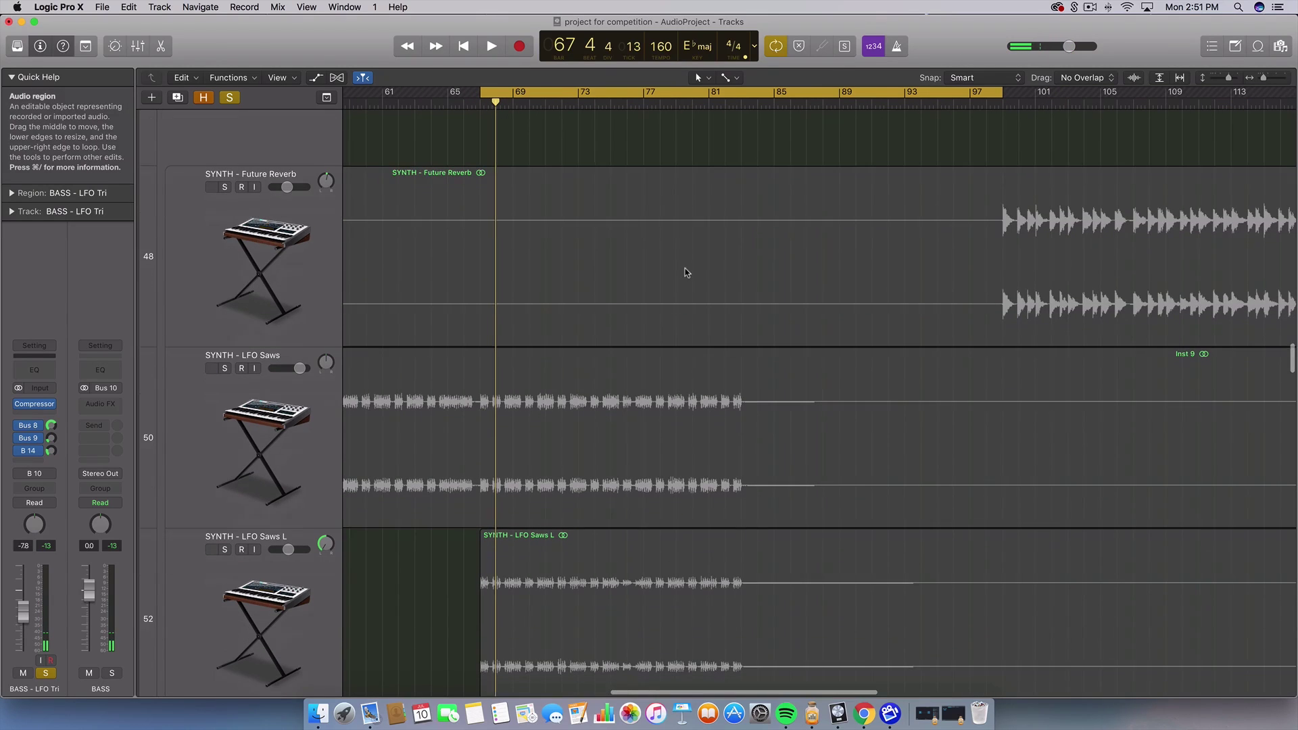
left_click(224, 371)
left_click(288, 410)
key("space")
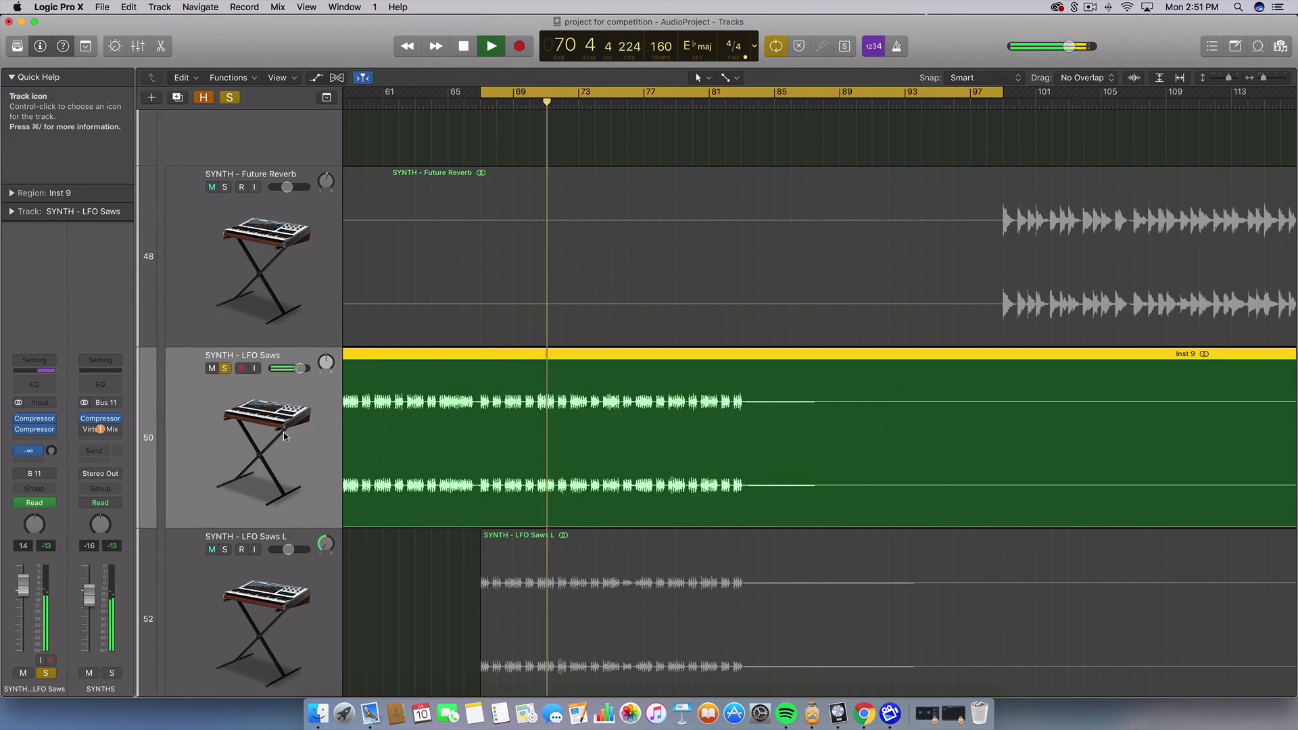
key("space")
Step: Switch the solo from SYNTH - LFO Saws to SYNTH - LFO Saws L and play that track with the bass
scroll(260, 473, "down", 3)
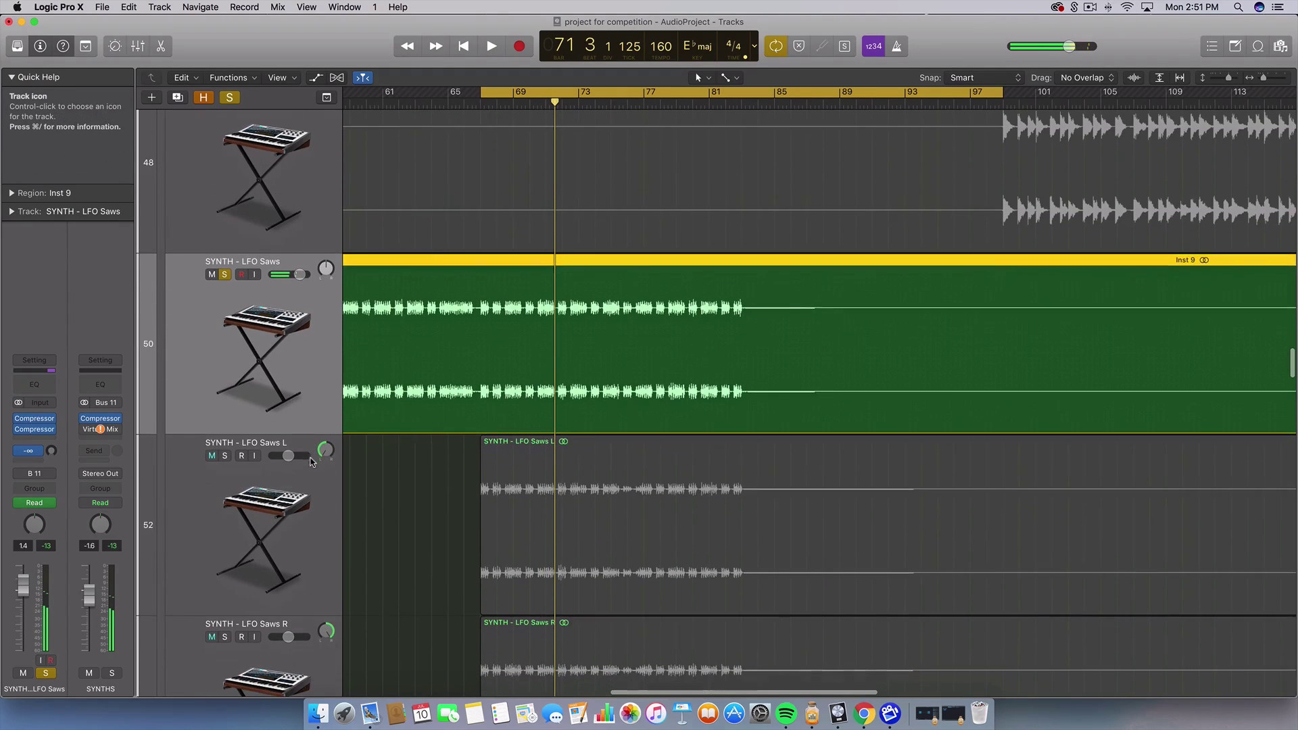
left_click(257, 504)
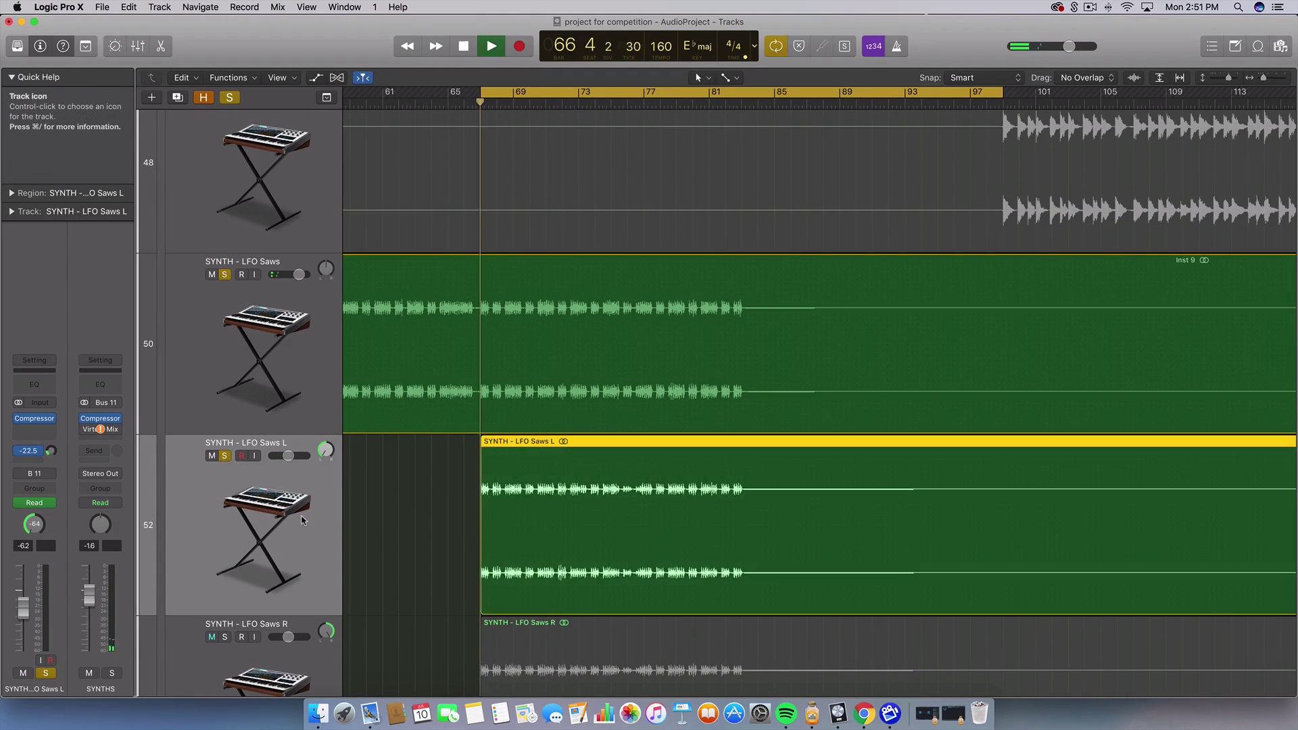
left_click(224, 274)
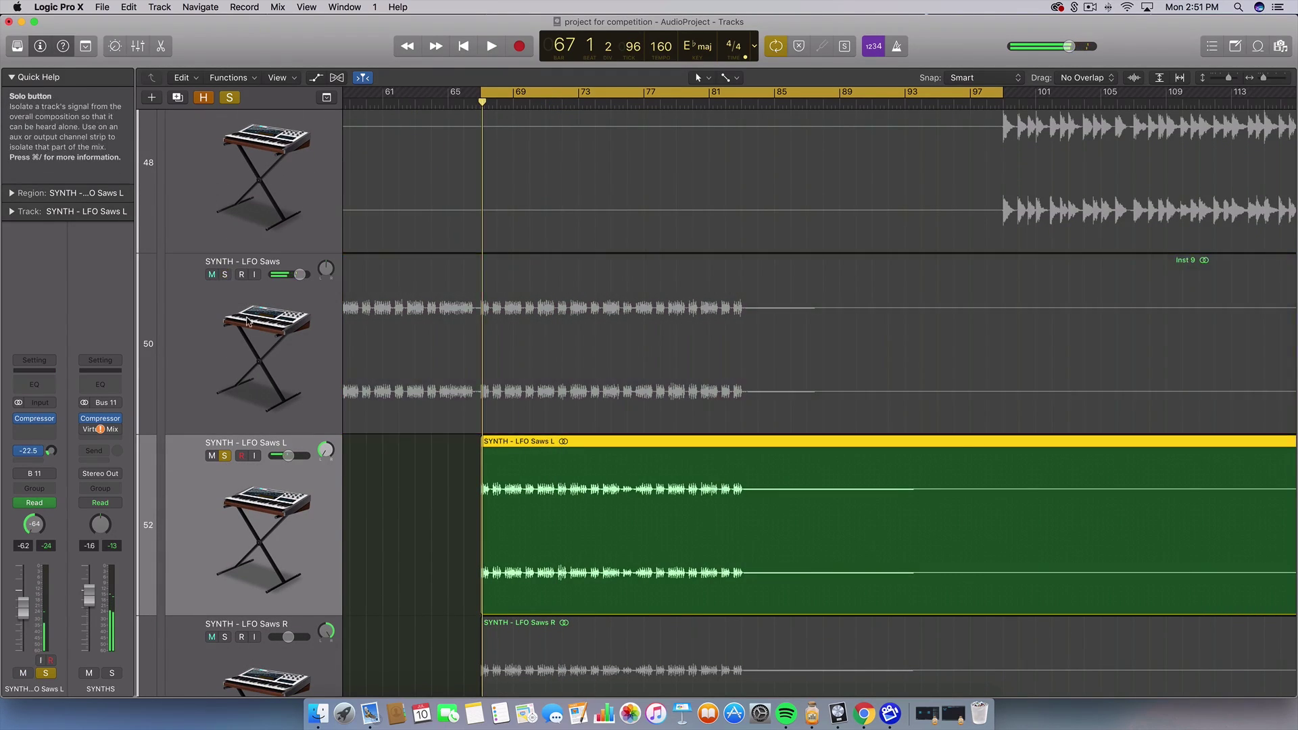
left_click(412, 523)
scroll(413, 522, "down", 2)
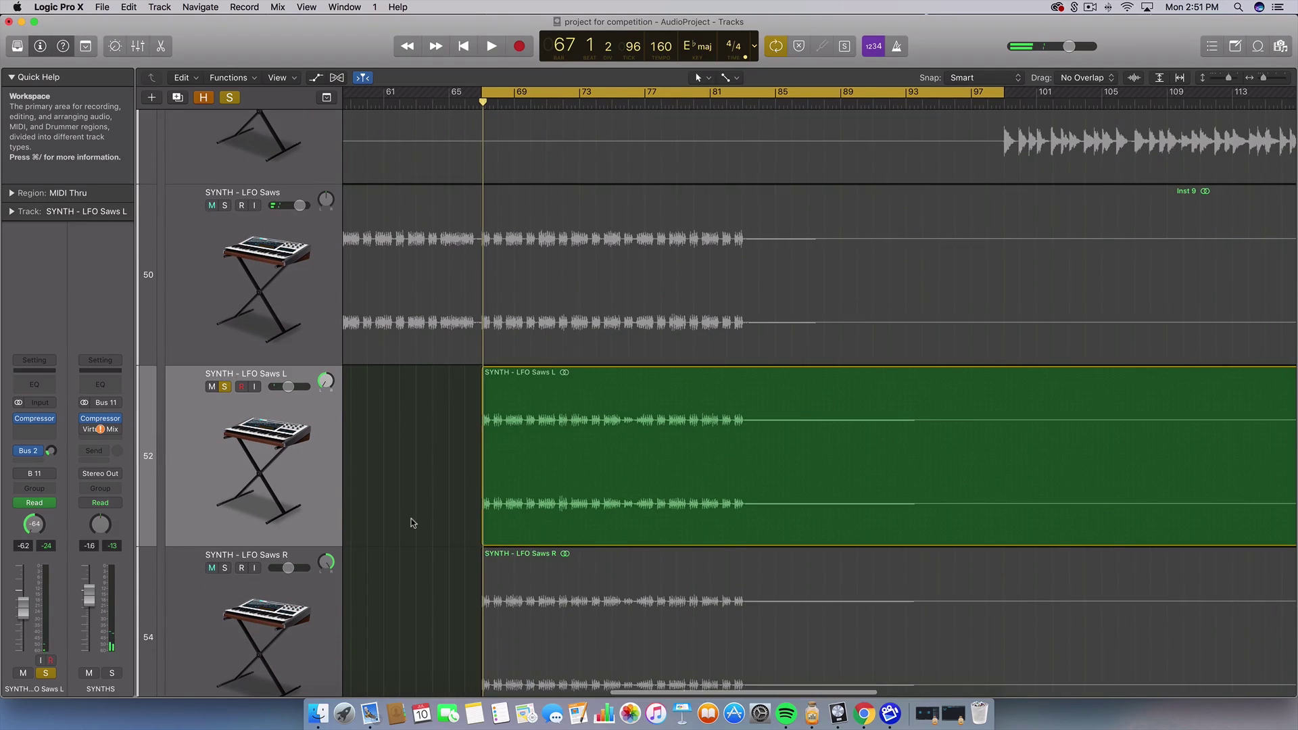
key("space")
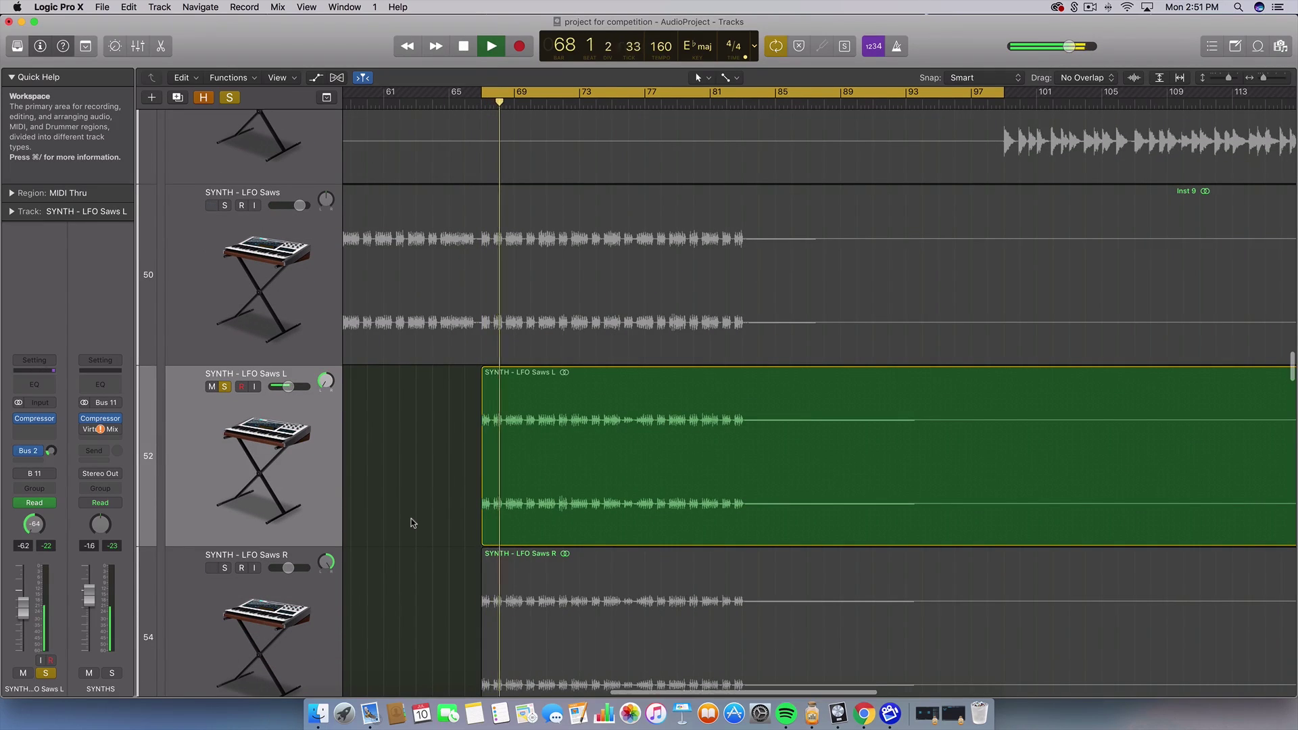
key("space")
Step: Select and solo the SYNTH - LFO Saws R track and play it with the LFO Saws L and bass tracks
scroll(412, 522, "up", 8)
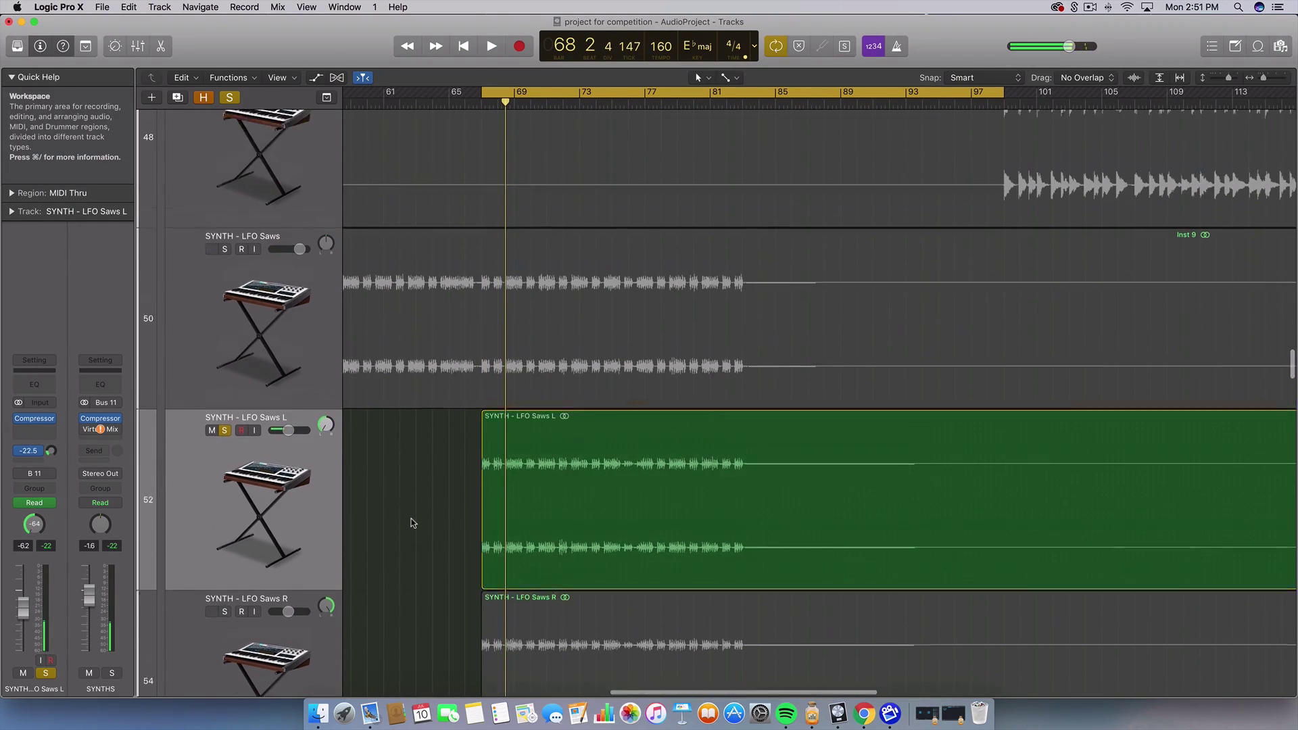
scroll(412, 522, "up", 5)
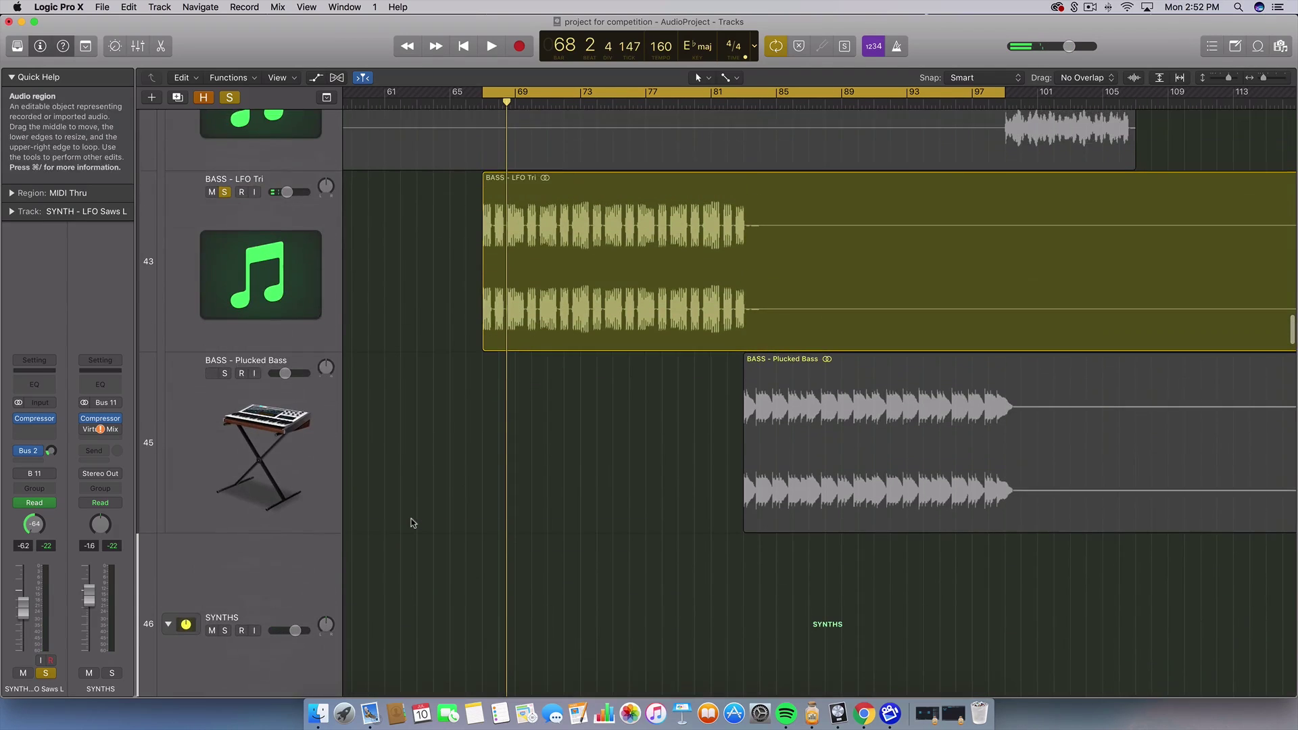
scroll(452, 332, "down", 12)
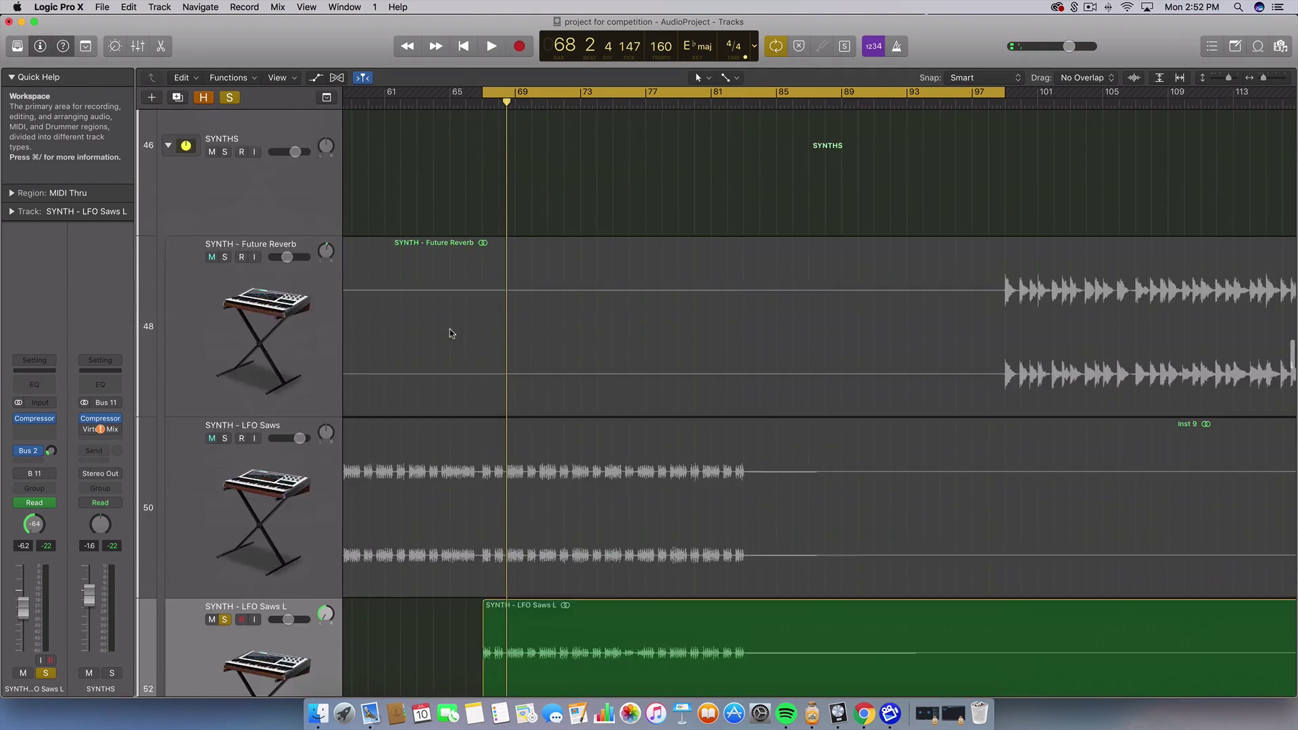
left_click_drag(409, 382, 592, 417)
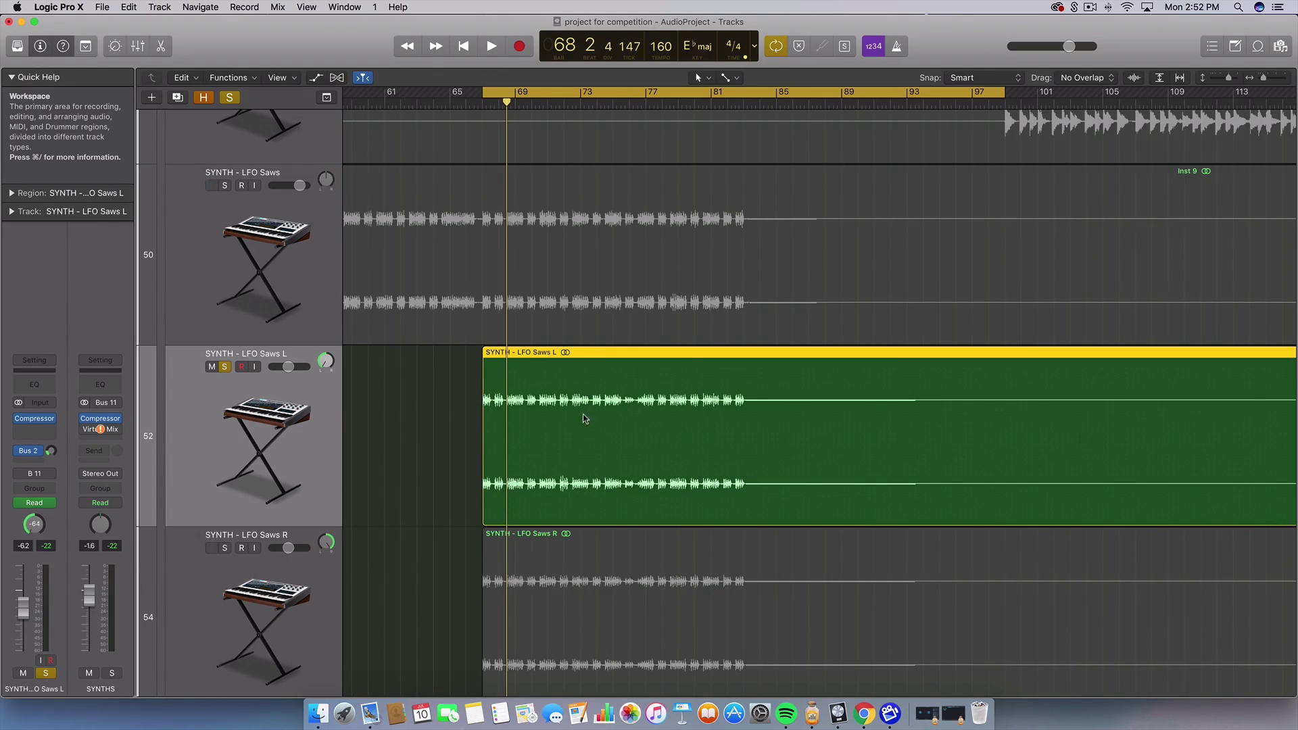
left_click_drag(477, 404, 609, 443)
scroll(178, 526, "down", 1)
scroll(178, 525, "down", 2)
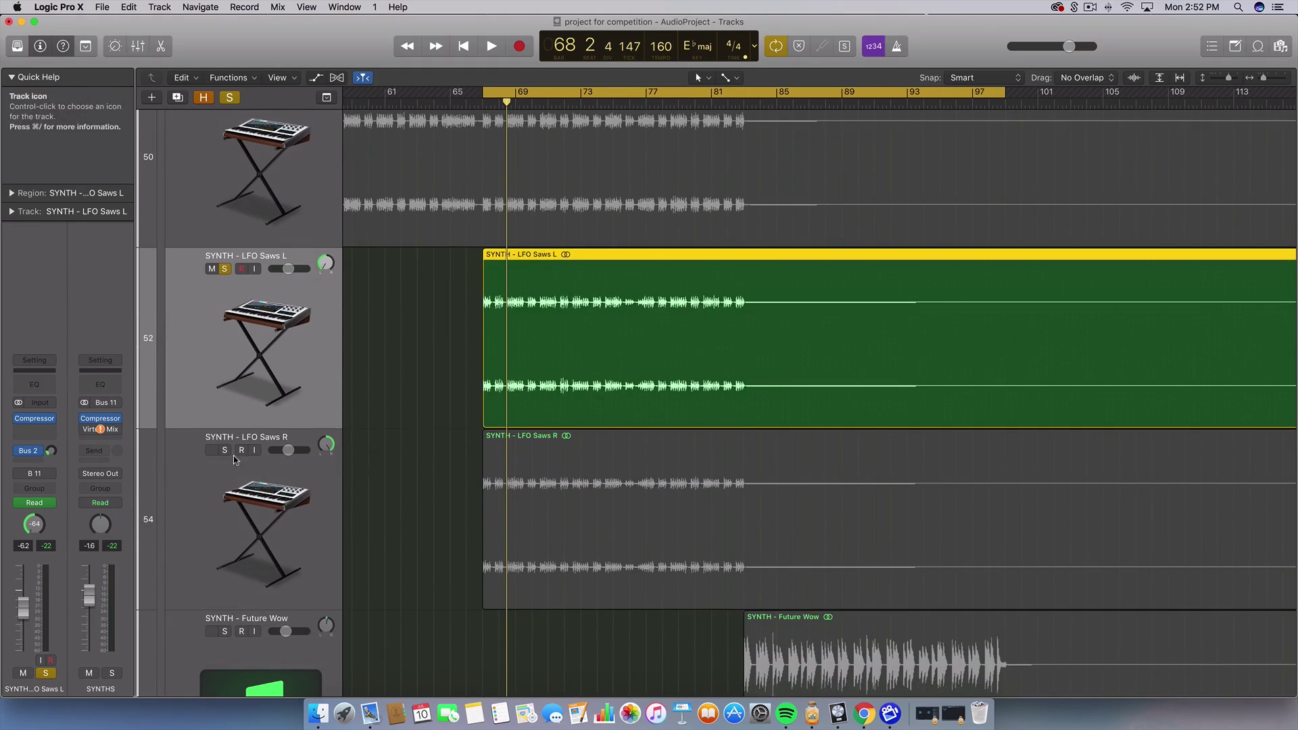
left_click_drag(676, 648, 388, 541)
left_click(388, 541)
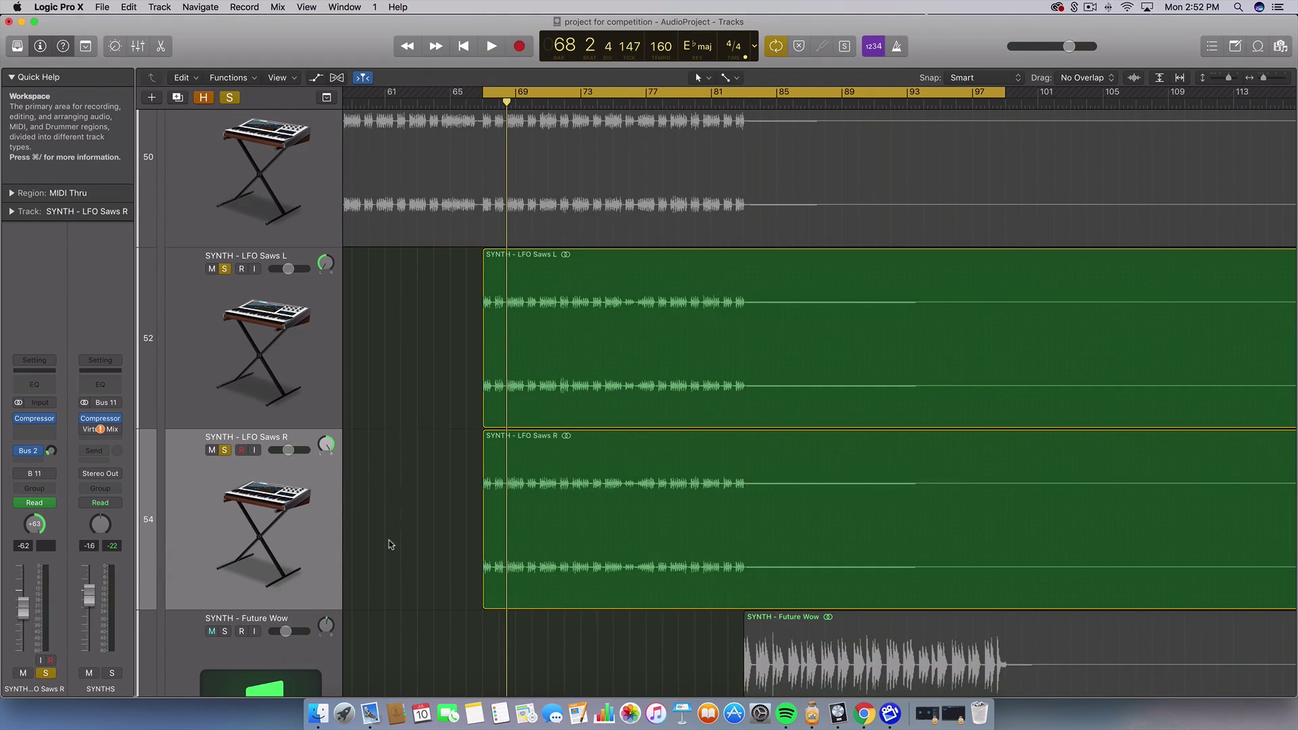
key("space")
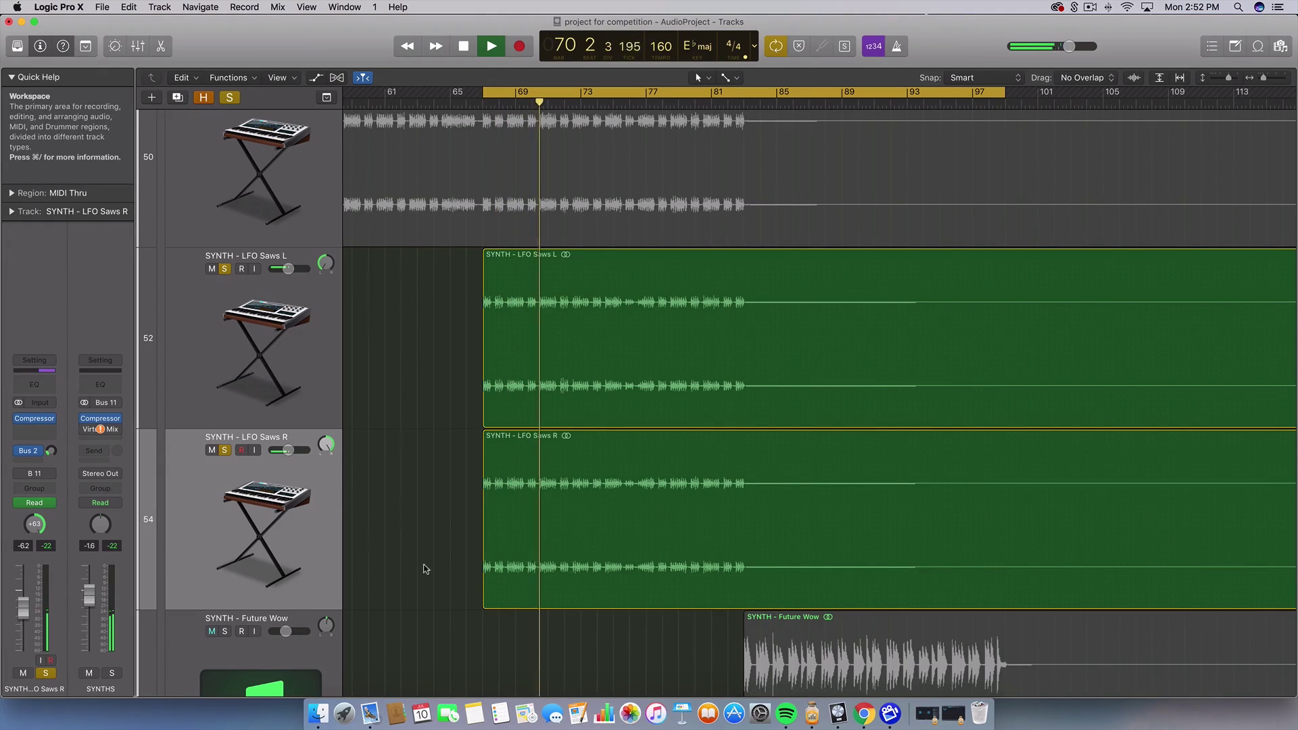
scroll(473, 593, "down", 10)
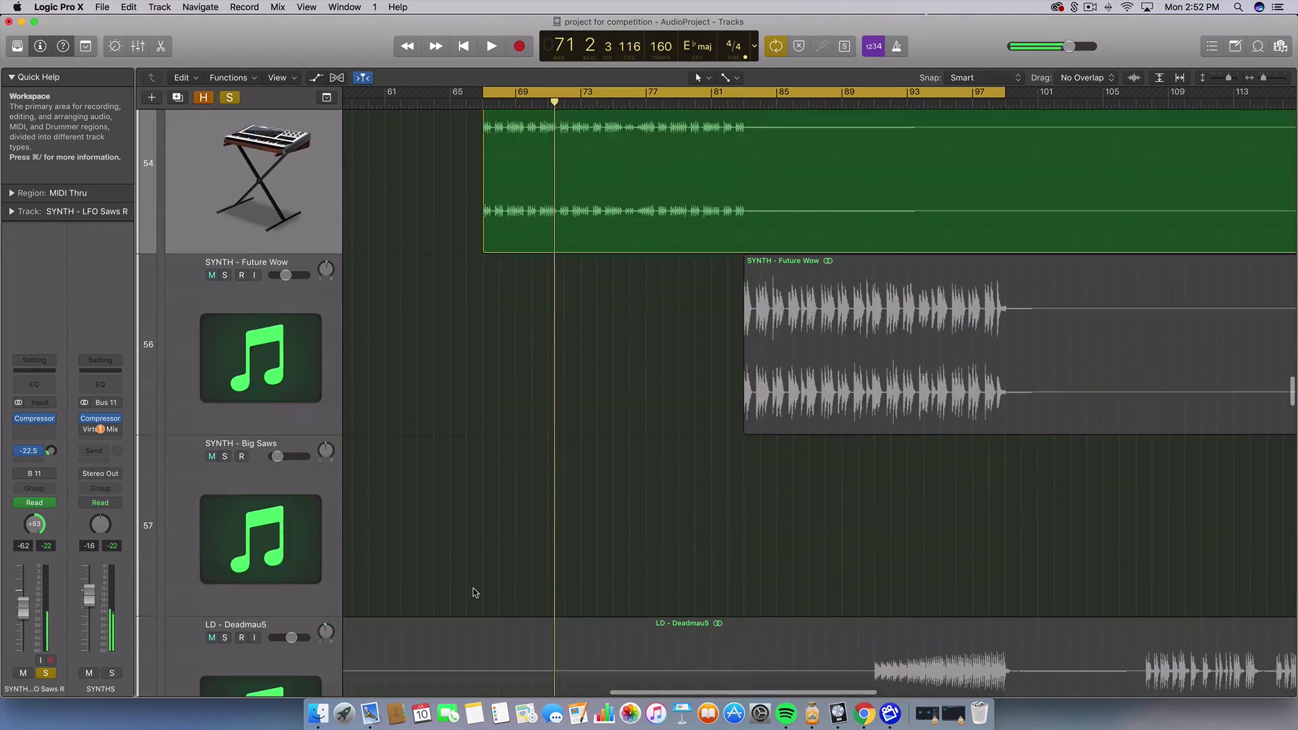
Step: Solo the LD - Saw Sync Lead track and play it from bar 67 with the other soloed tracks
scroll(473, 592, "down", 5)
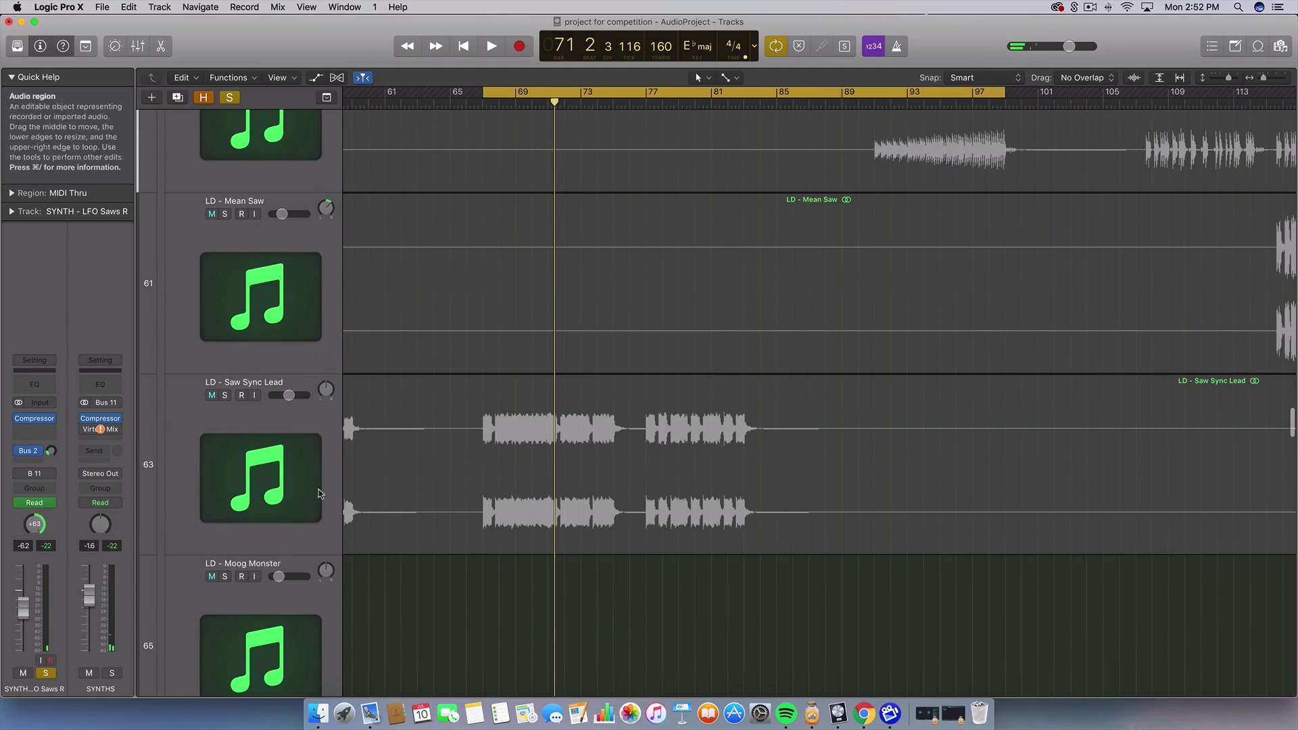
left_click(225, 395)
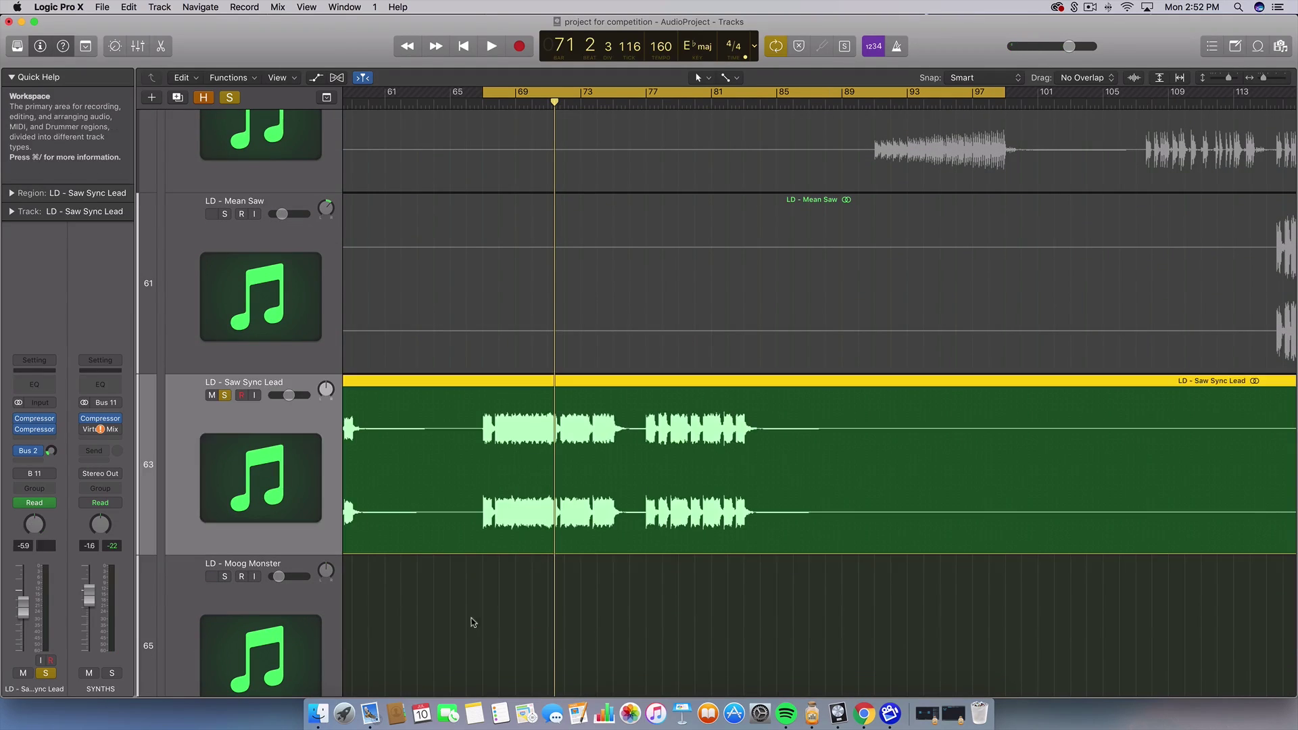
key("space")
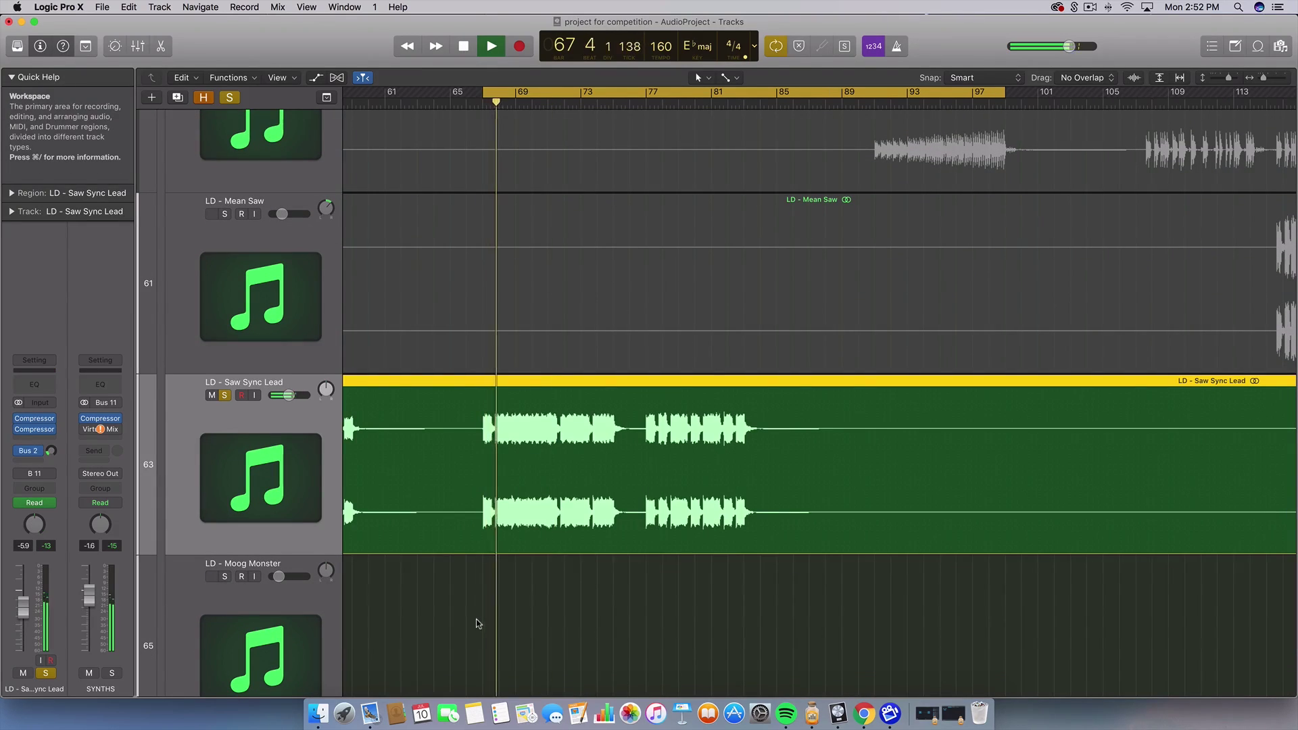
scroll(345, 504, "up", 1)
scroll(345, 505, "up", 10)
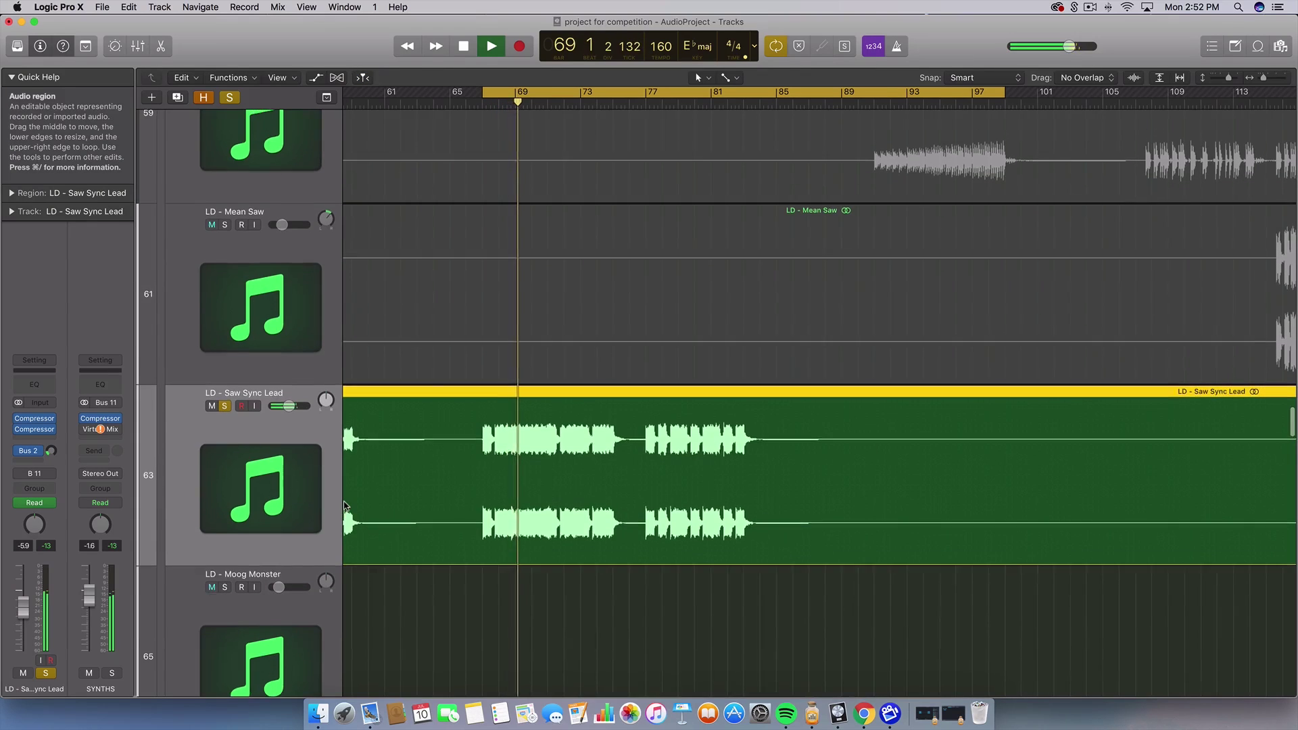
key("space")
Step: Turn off the solo on the SYNTH - LFO Saws R and SYNTH - LFO Saws L tracks
scroll(345, 506, "up", 1)
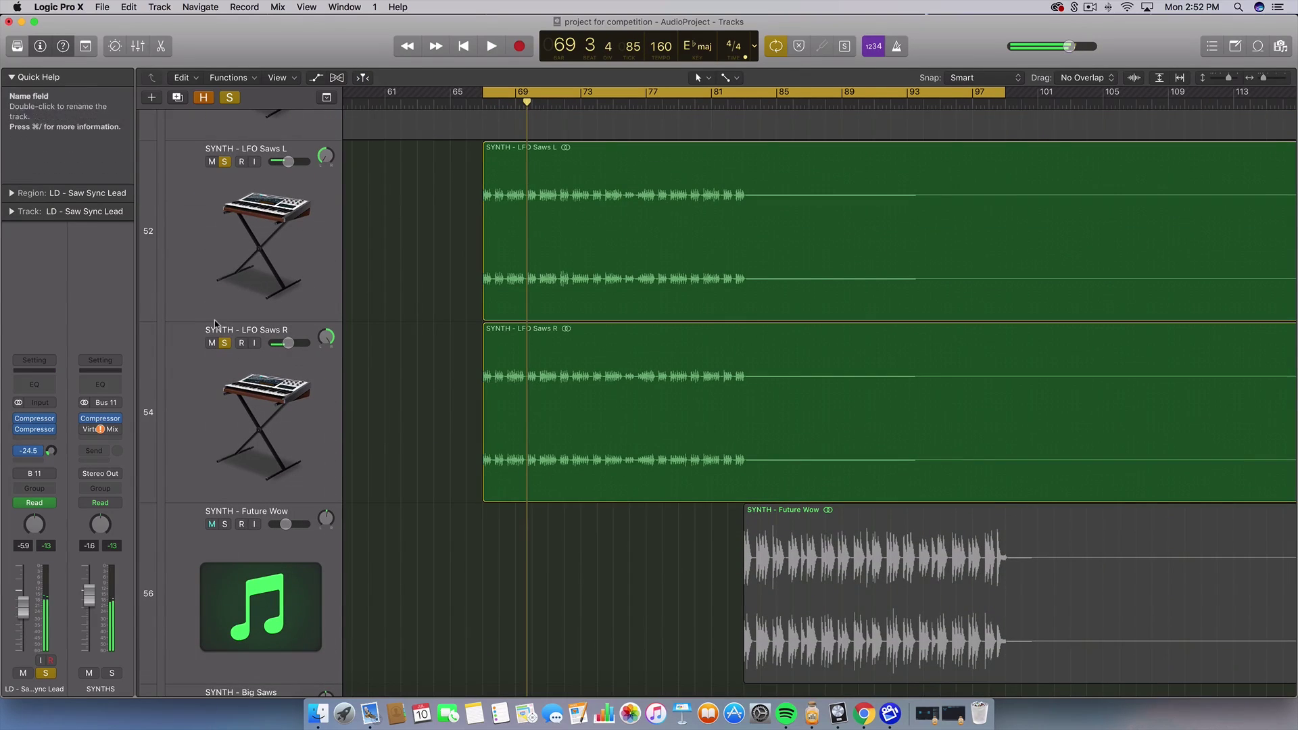
left_click(225, 343)
left_click(226, 162)
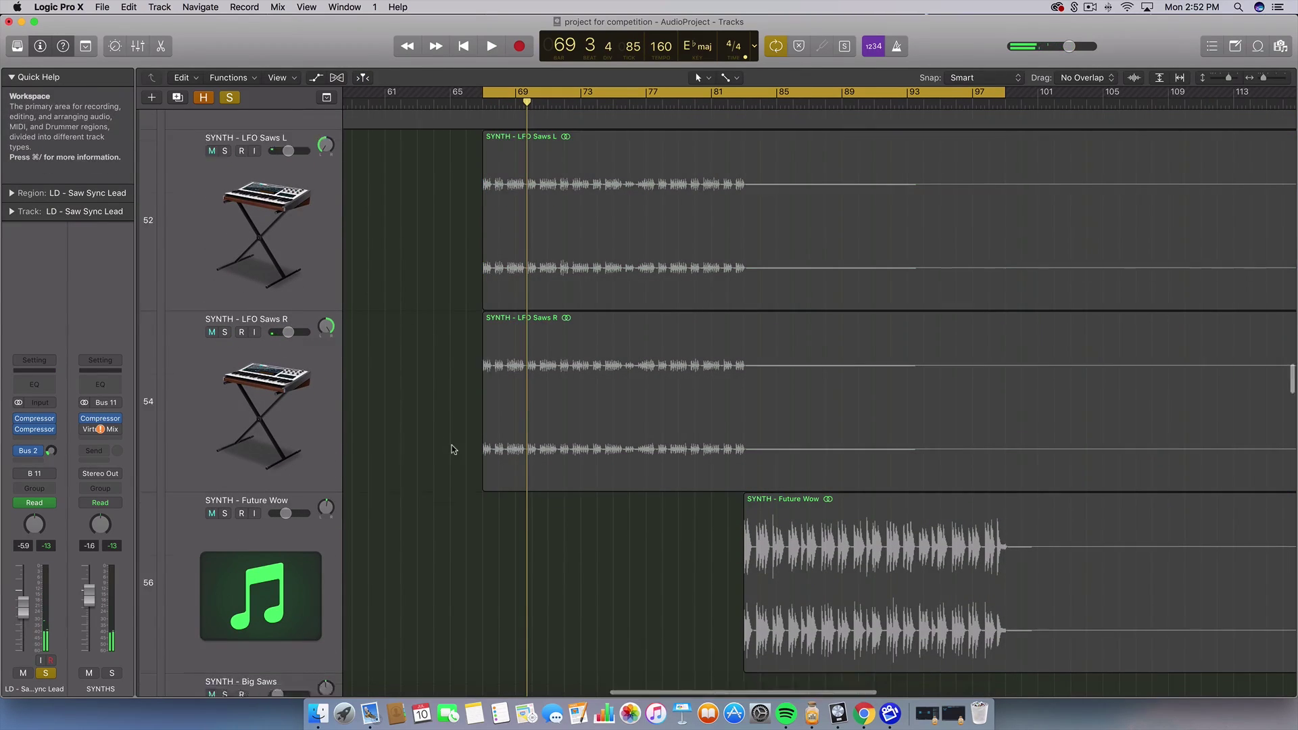
scroll(451, 445, "down", 10)
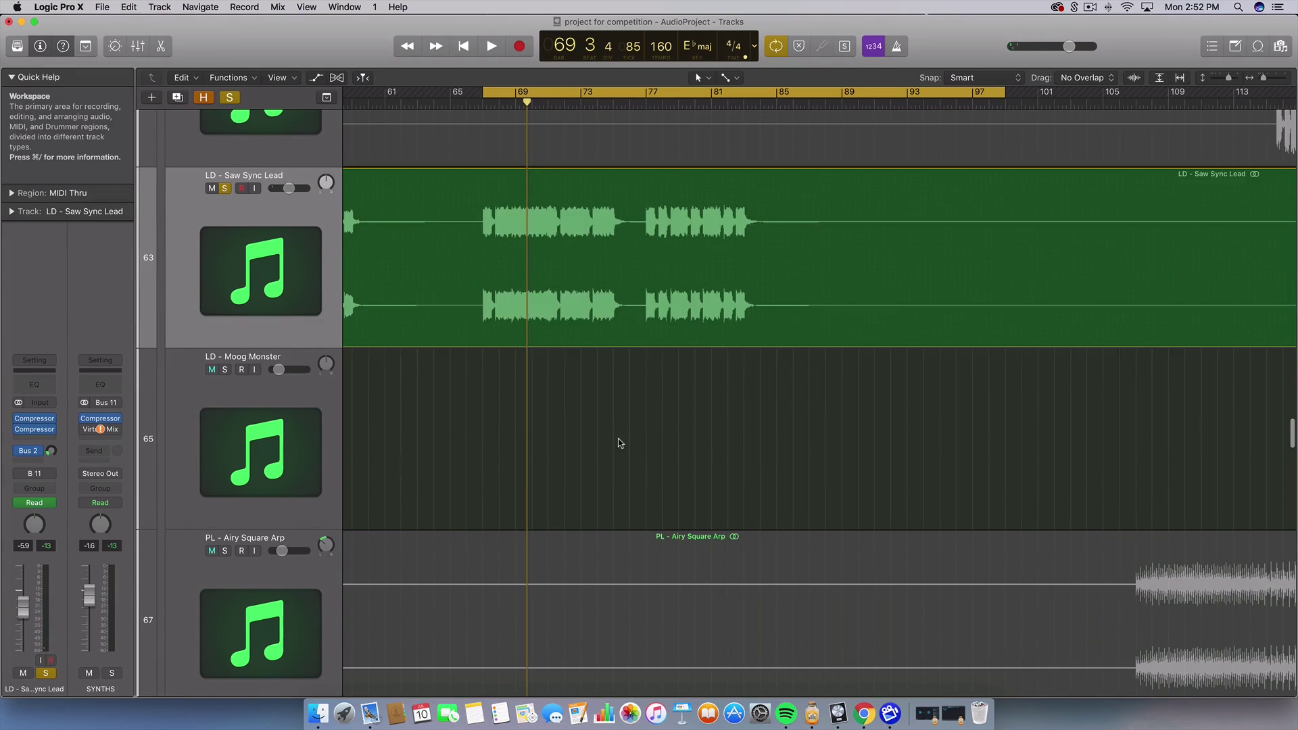
Step: Play the soloed LD - Saw Sync Lead track, moving the cycle area to run from bar 73 to about bar 80
key("space")
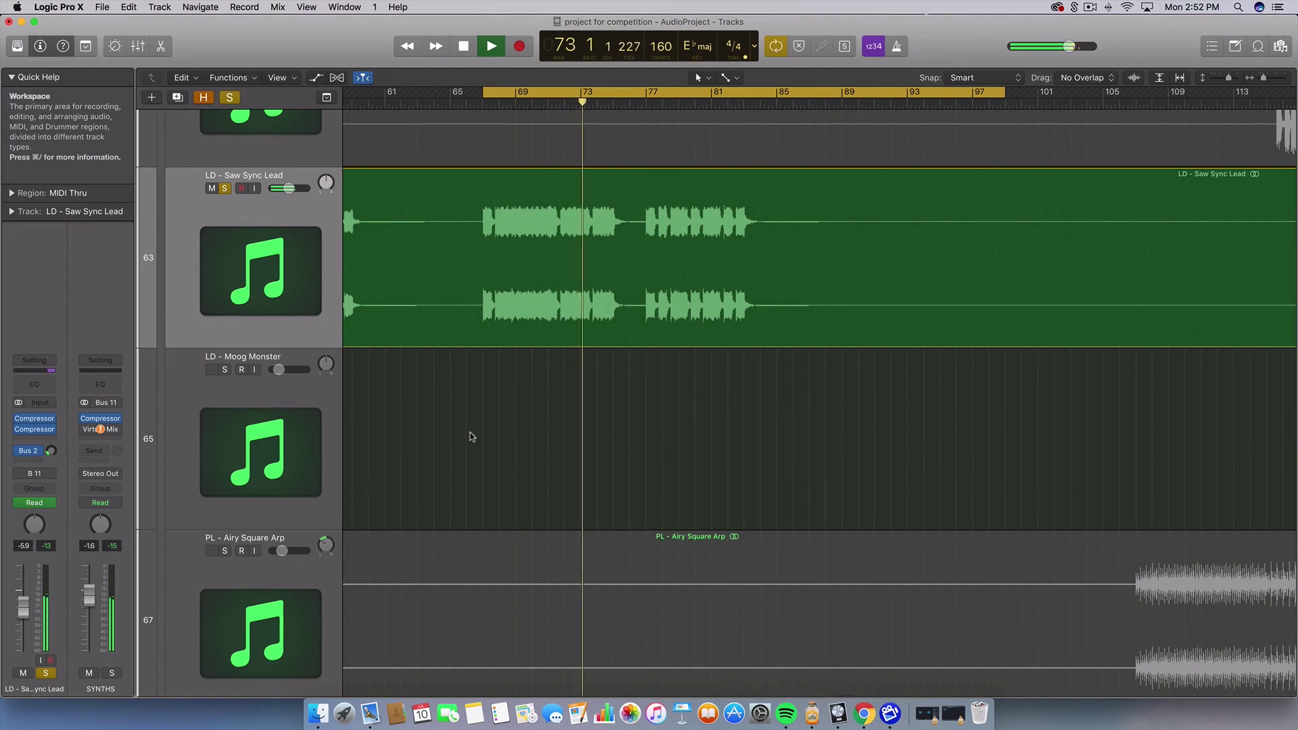
scroll(469, 432, "down", 5)
scroll(469, 432, "up", 3)
scroll(469, 432, "up", 3)
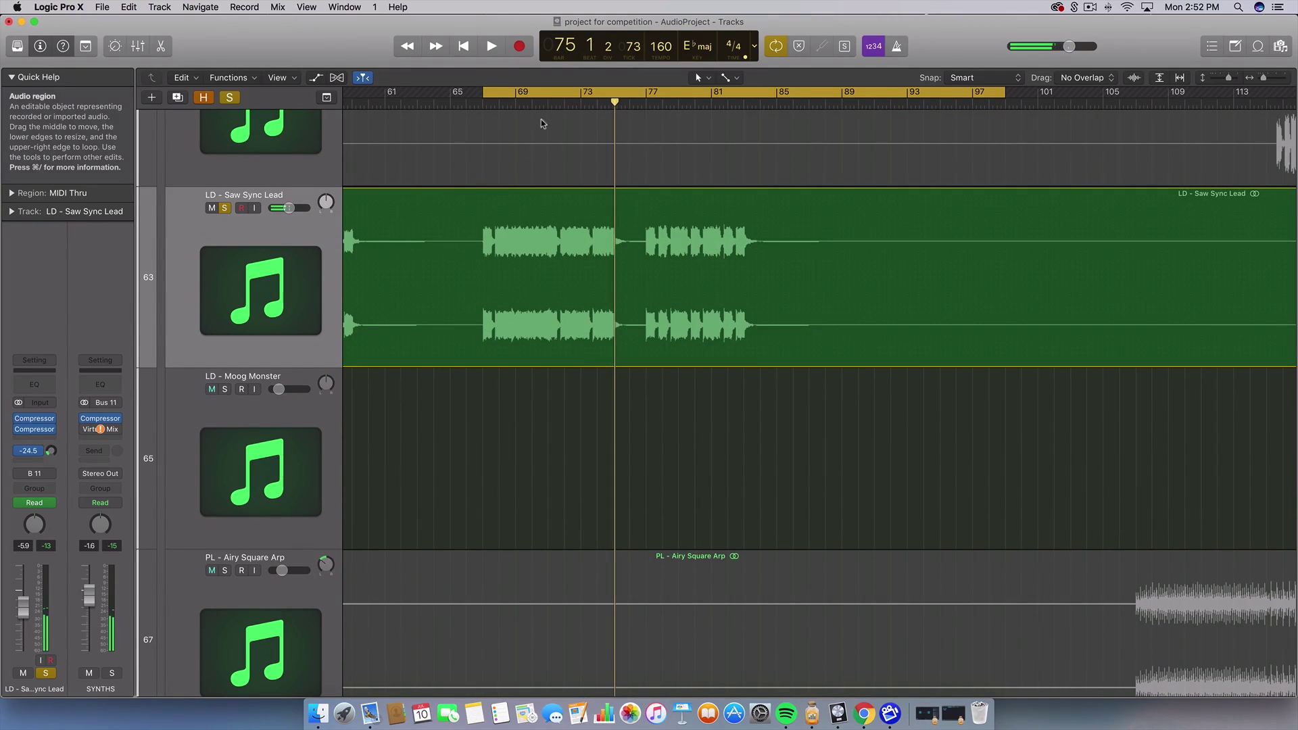
left_click_drag(579, 92, 694, 93)
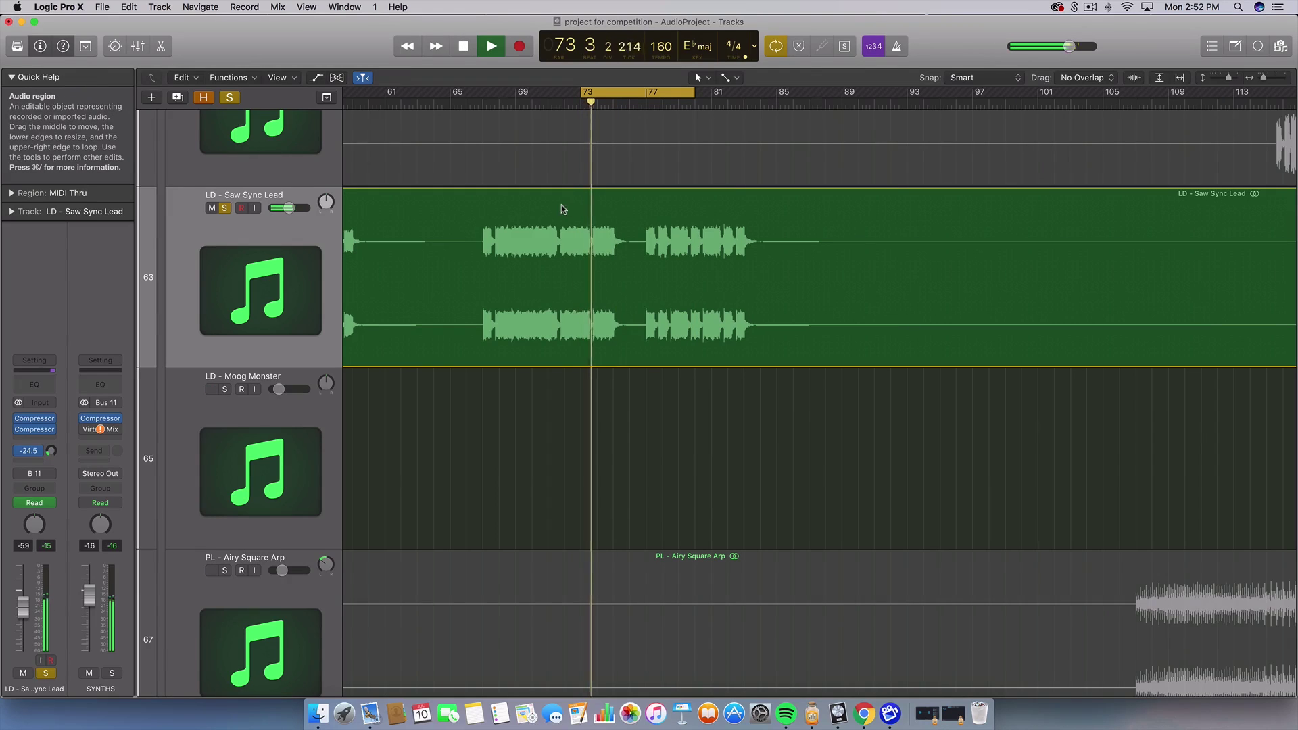
key("space")
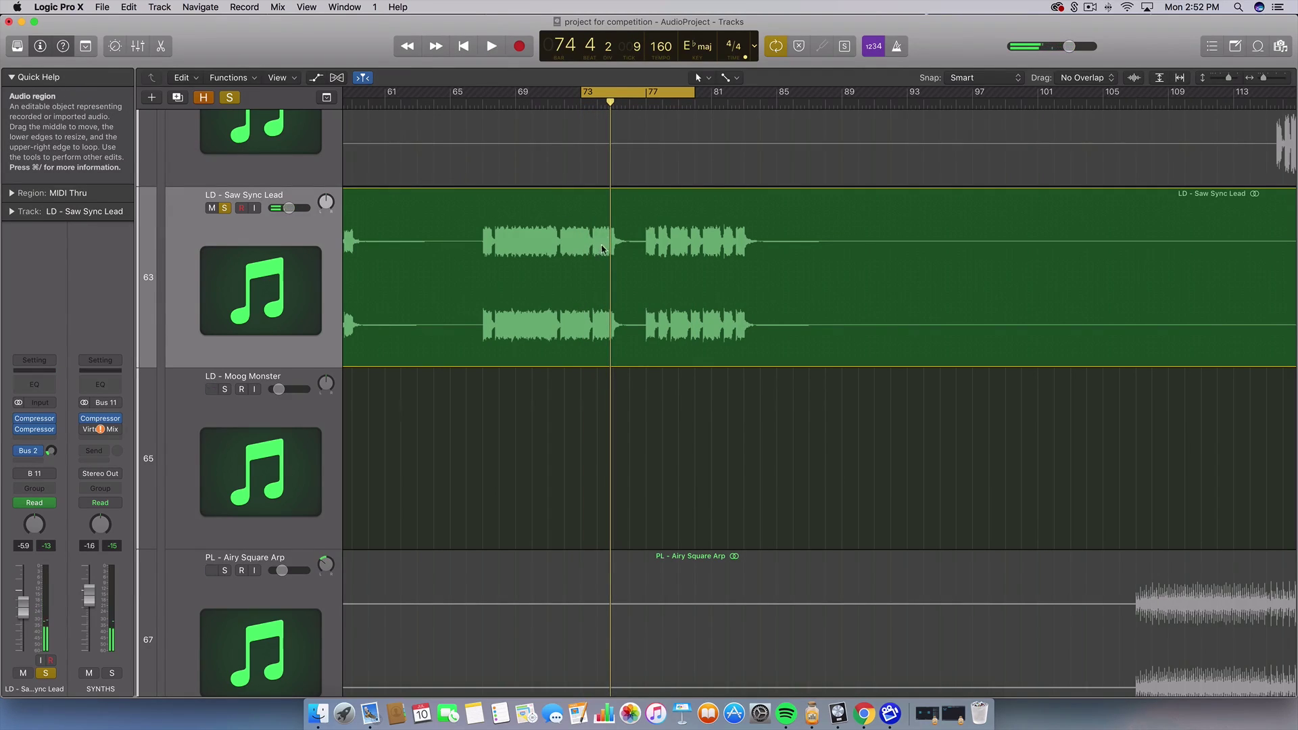
Step: Switch the solo from LD - Saw Sync Lead to ARP - Square and play it with the cycle area from bar 74 to 82
left_click(225, 208)
scroll(555, 391, "down", 10)
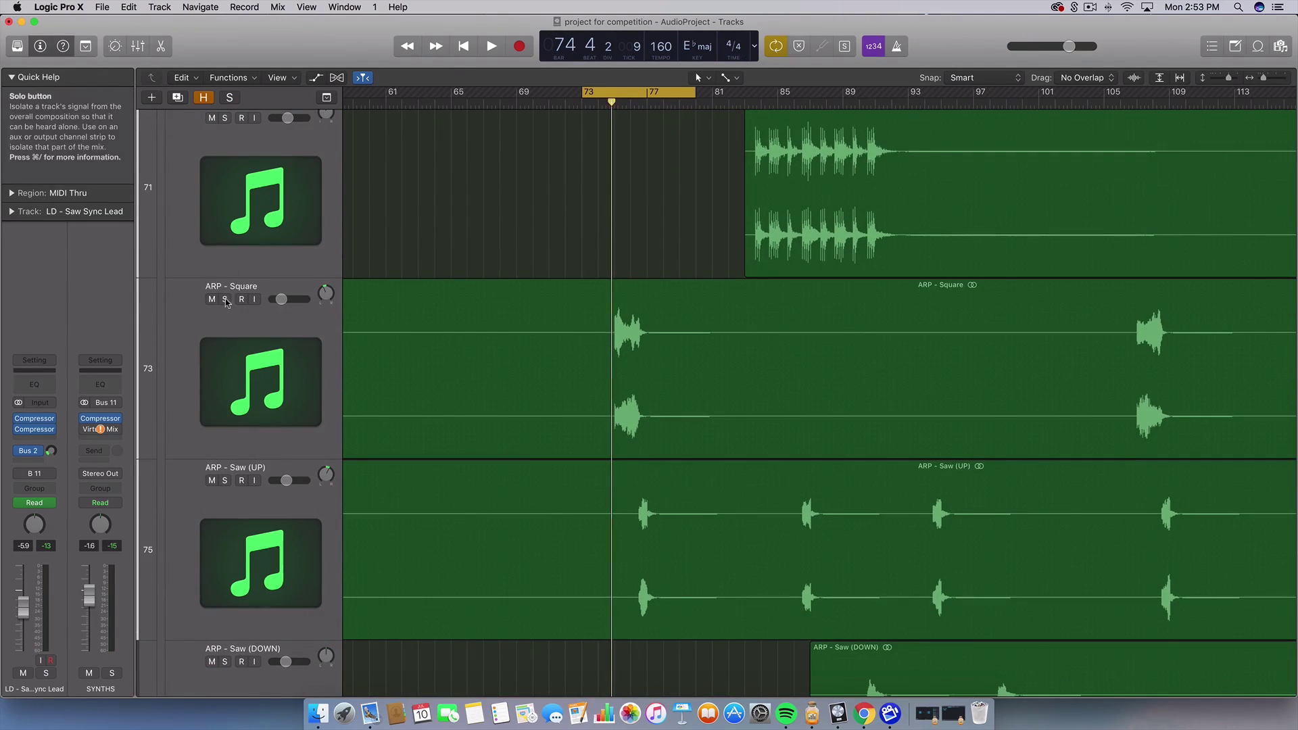
left_click(225, 300)
left_click_drag(603, 92, 721, 92)
key("space")
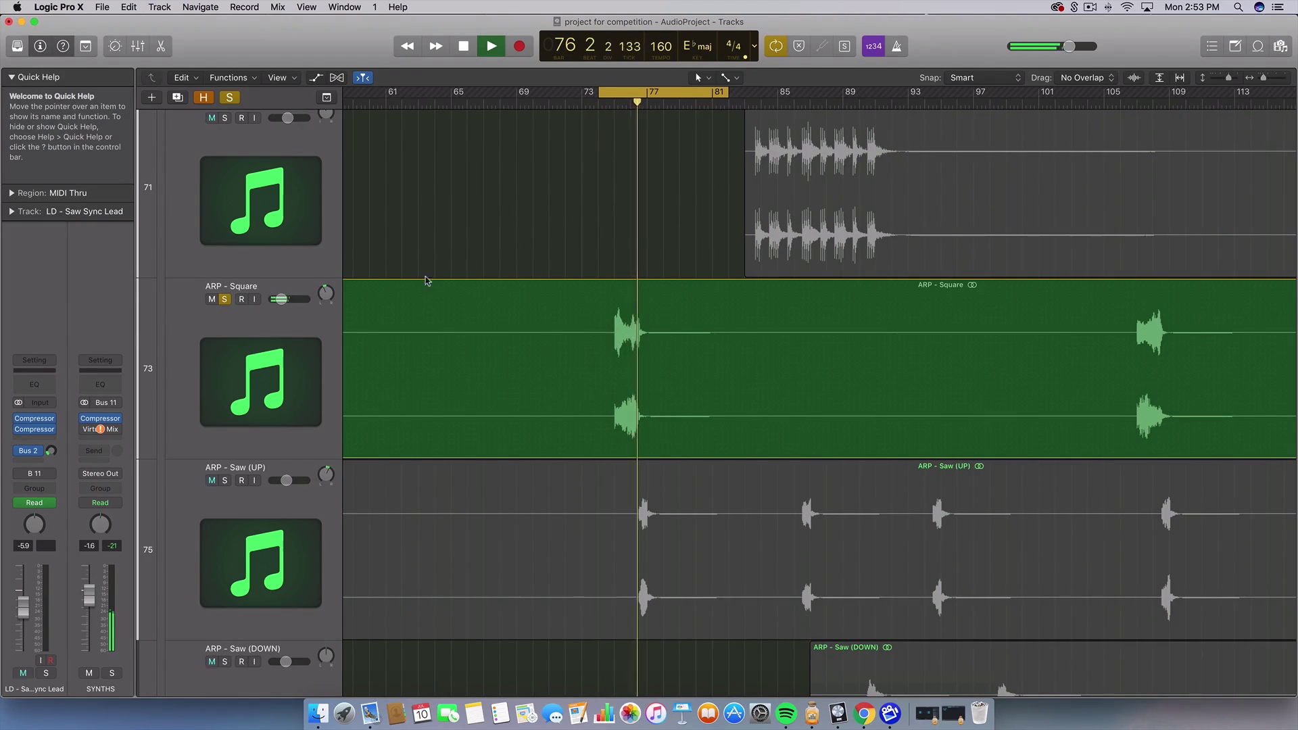
key("space")
Step: Switch the solo from ARP - Square to ARP - Saw (UP) and select that track
left_click(225, 323)
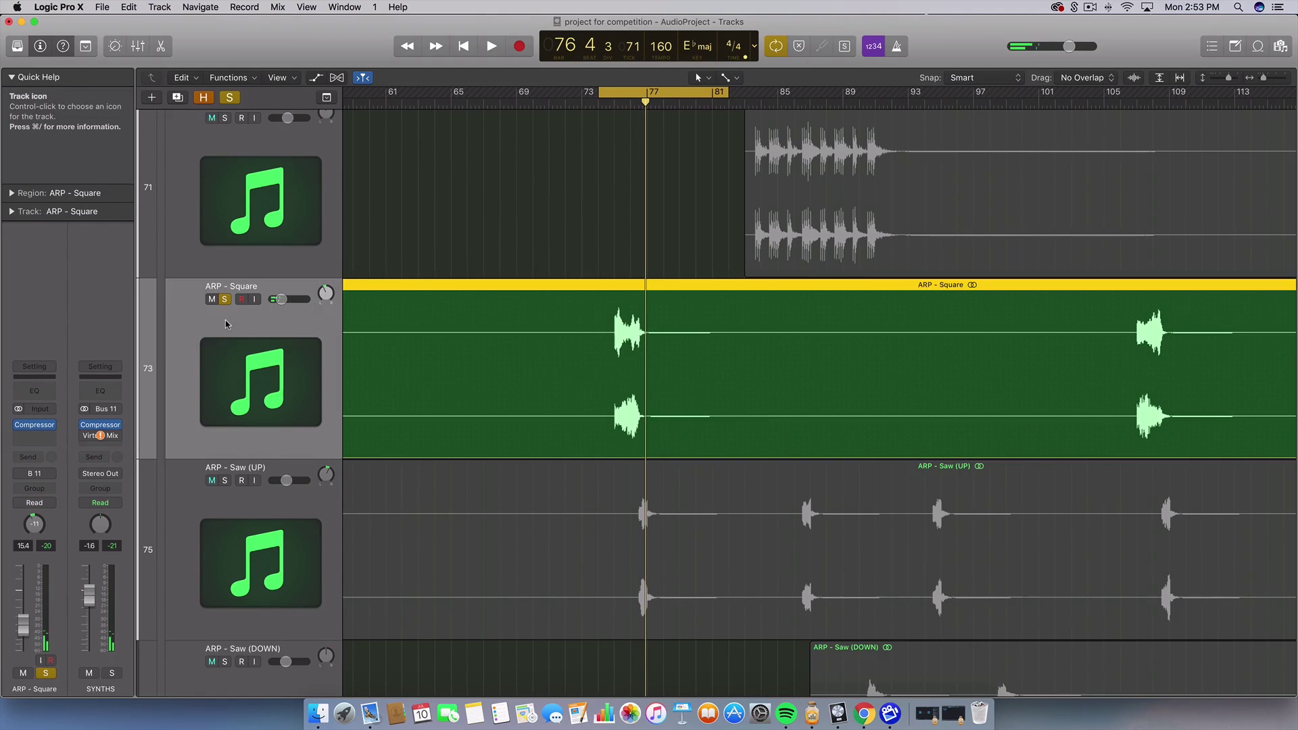
left_click(224, 299)
scroll(473, 406, "down", 5)
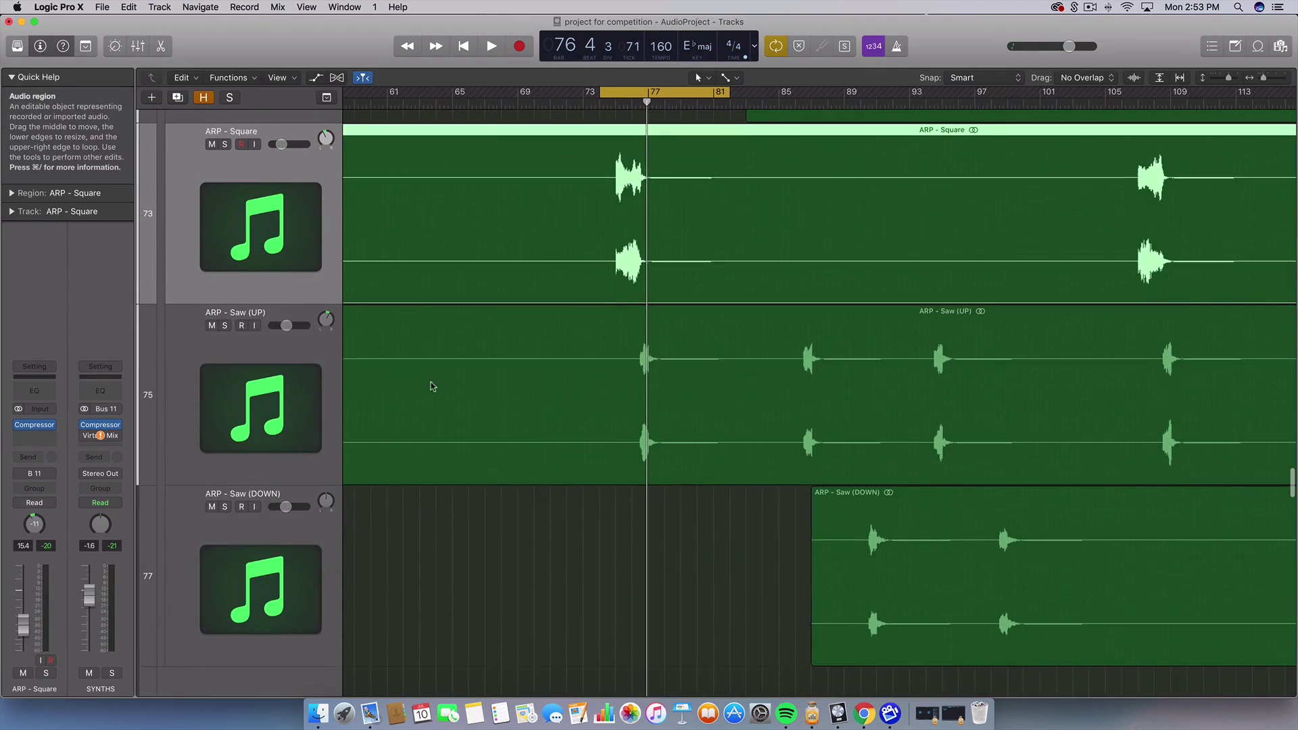
left_click(224, 326)
left_click(262, 386)
Step: Play the soloed ARP - Saw (UP) track with the cycle area shortened to bars 76 to 80
key("space")
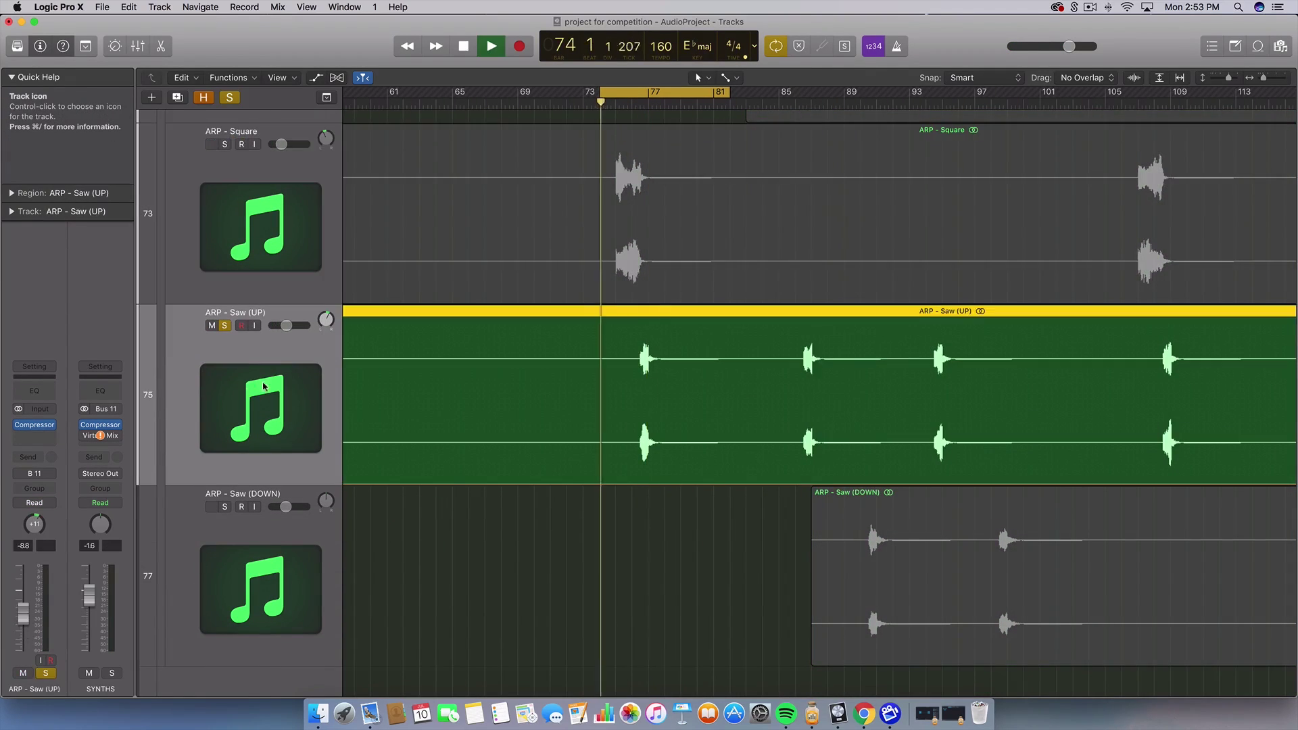
key("space")
left_click_drag(632, 90, 690, 89)
key("space")
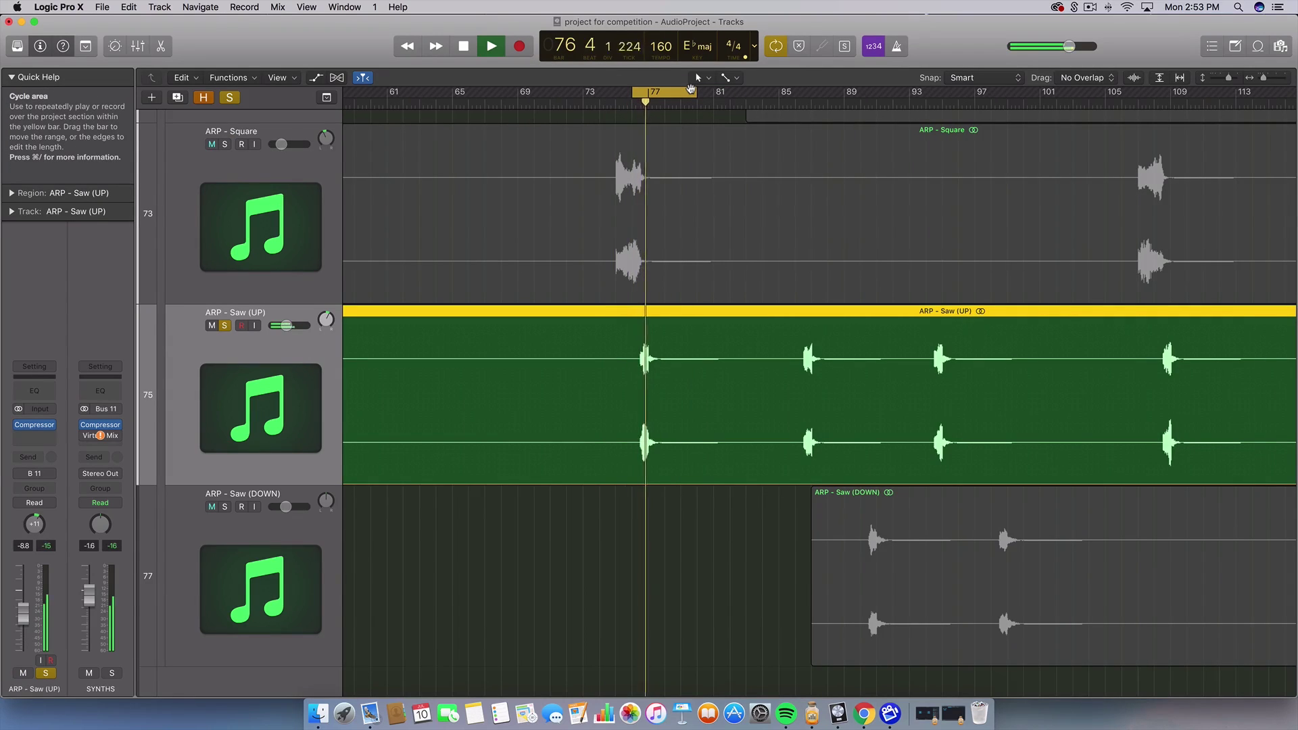
scroll(613, 214, "up", 2)
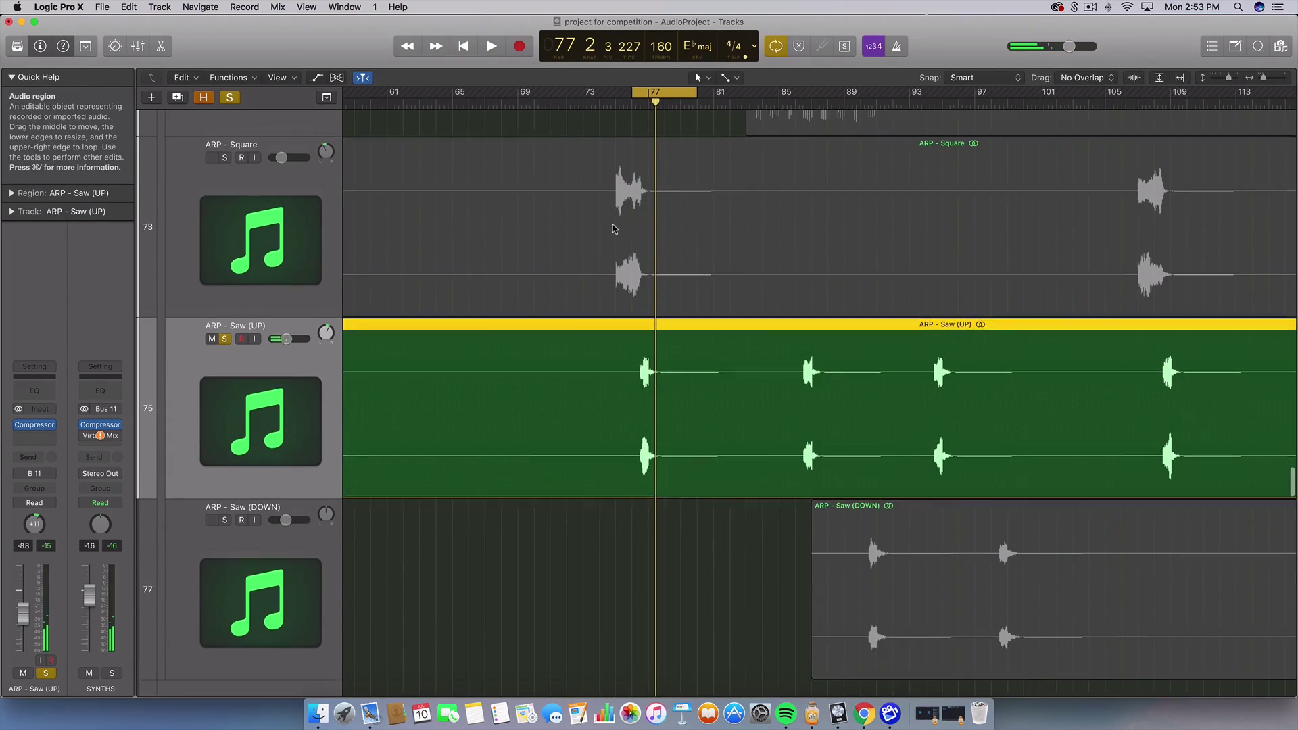
Step: Switch the solo back to ARP - Square and play it with the cycle area from bar 75 to 81
left_click_drag(603, 143, 617, 265)
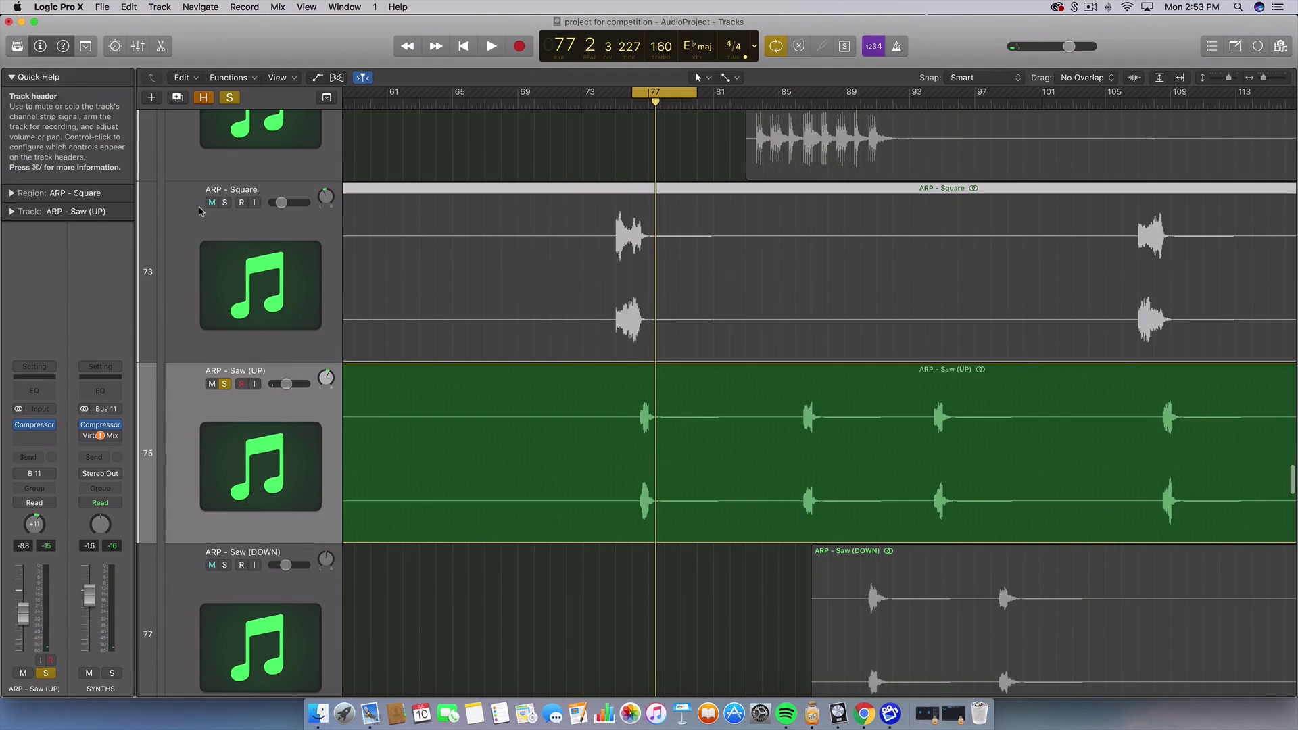
left_click(225, 202)
left_click(225, 384)
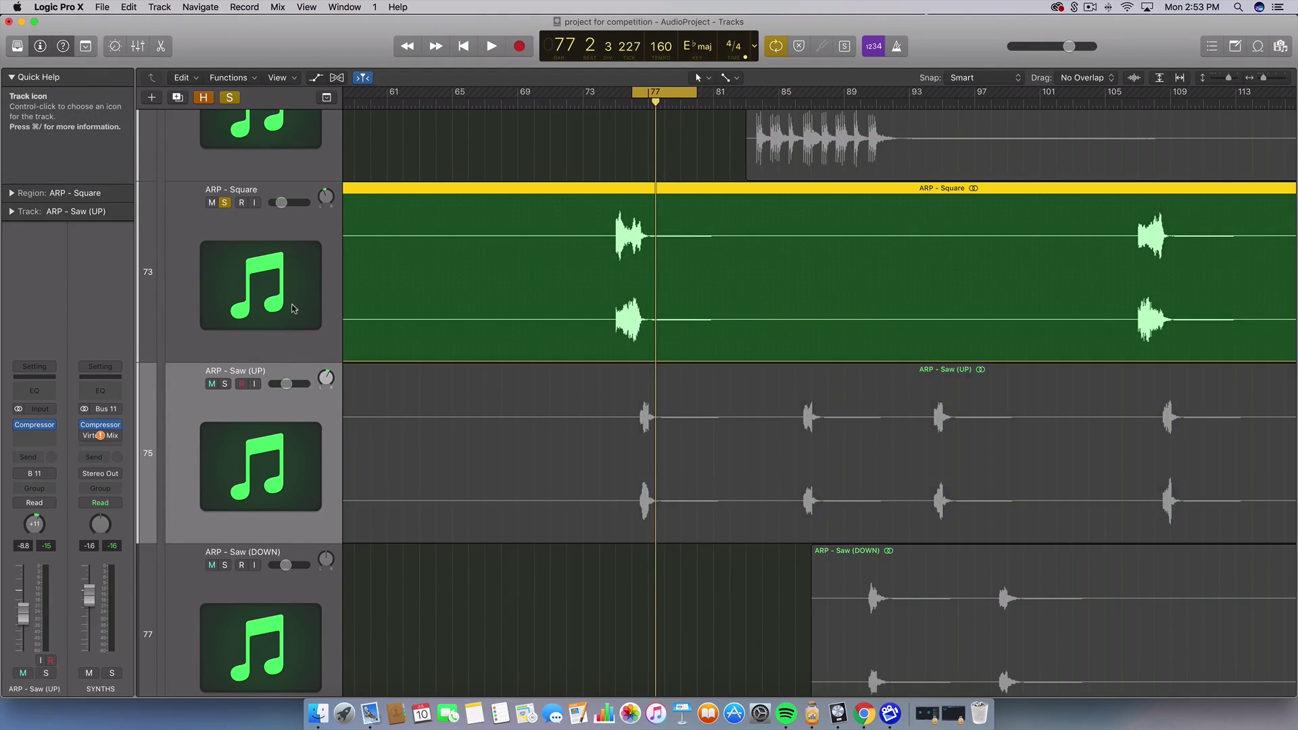
left_click(739, 248)
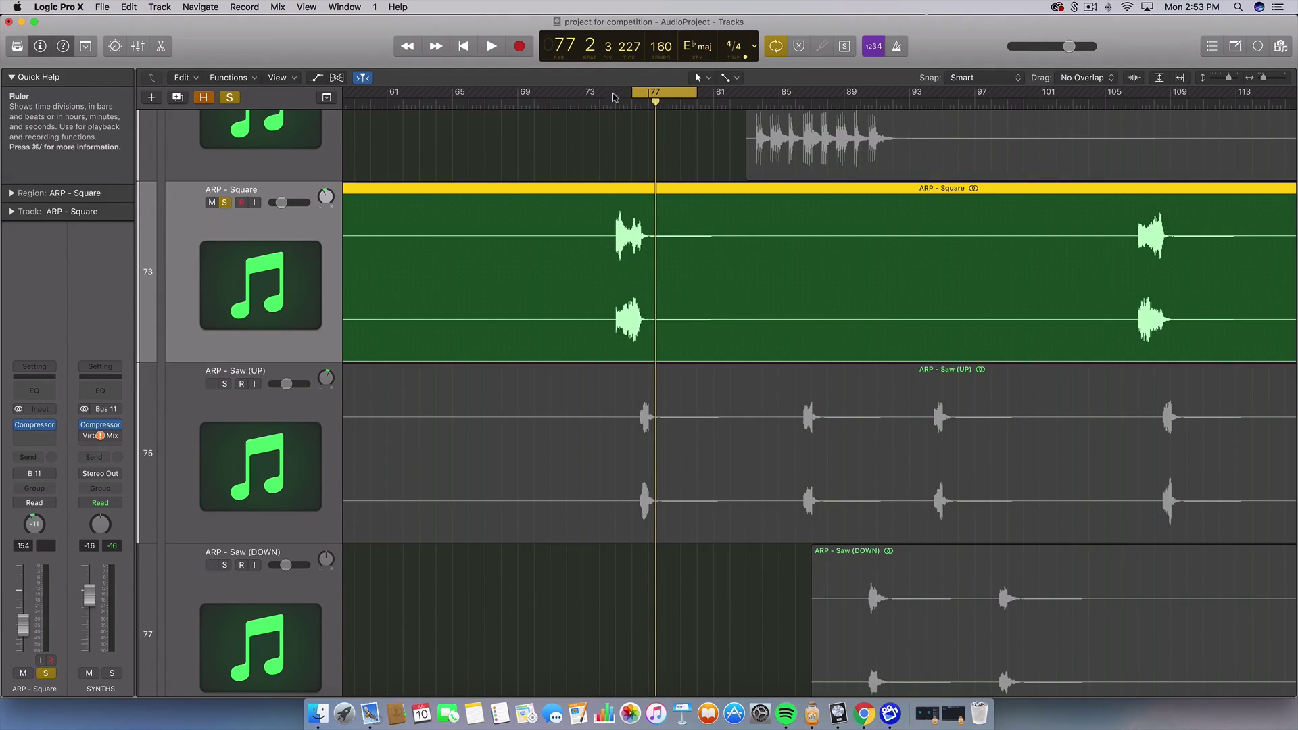
left_click_drag(613, 97, 705, 92)
key("space")
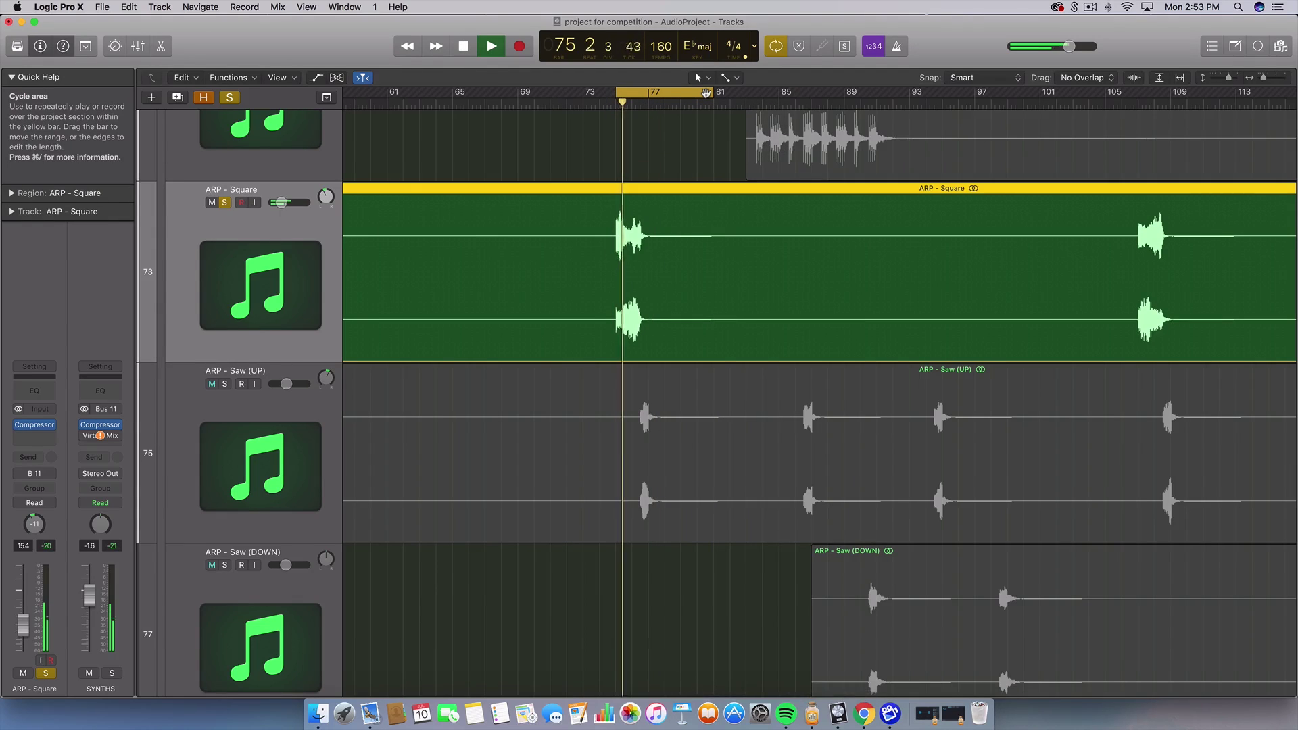
scroll(528, 237, "down", 1)
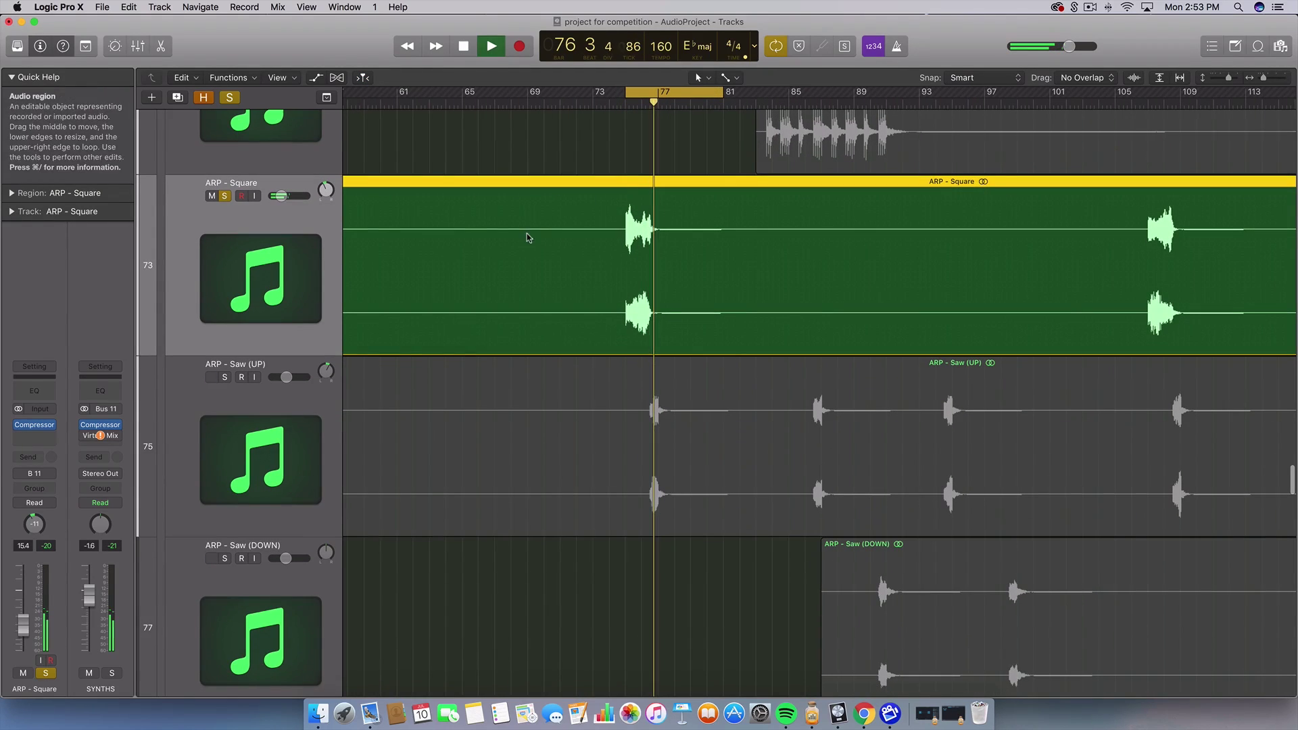
key("space")
Step: Solo ARP - Saw (UP) as well and play it together with ARP - Square from bar 75
left_click(227, 377)
left_click(654, 449)
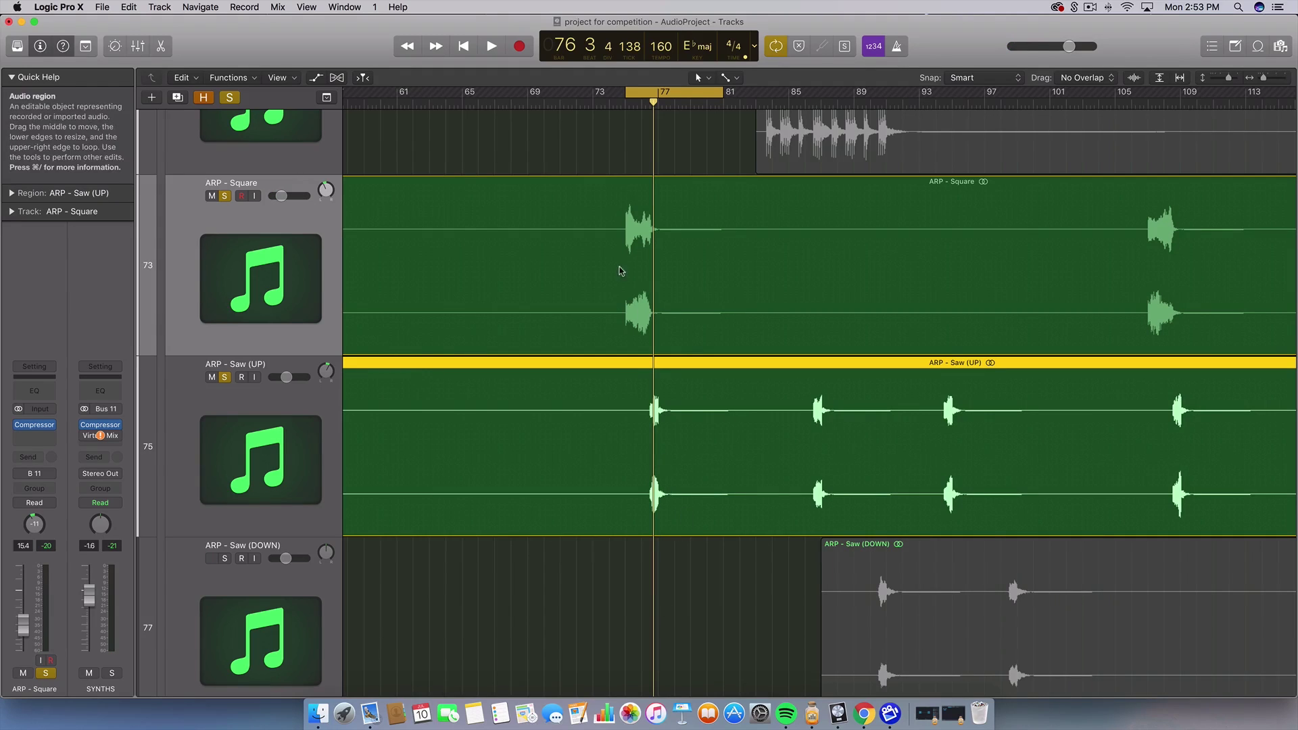
left_click_drag(621, 146, 640, 210)
left_click(721, 582)
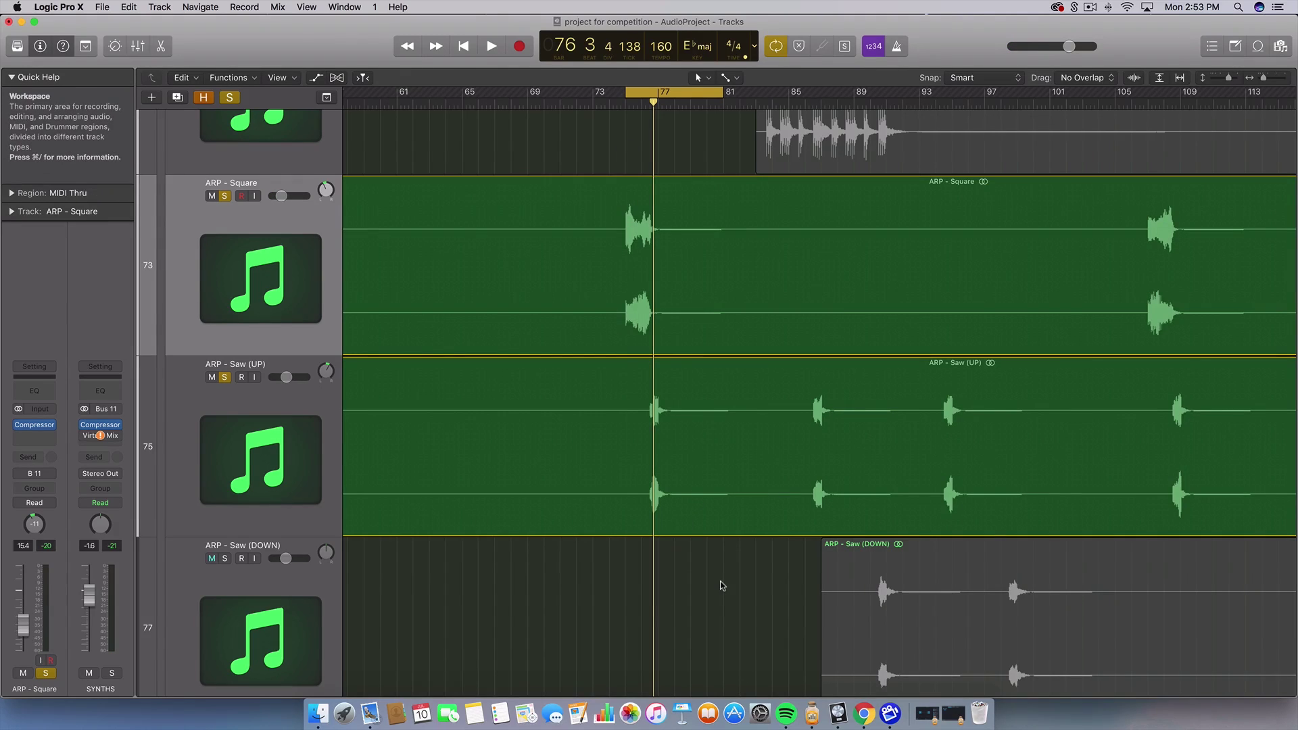
key("space")
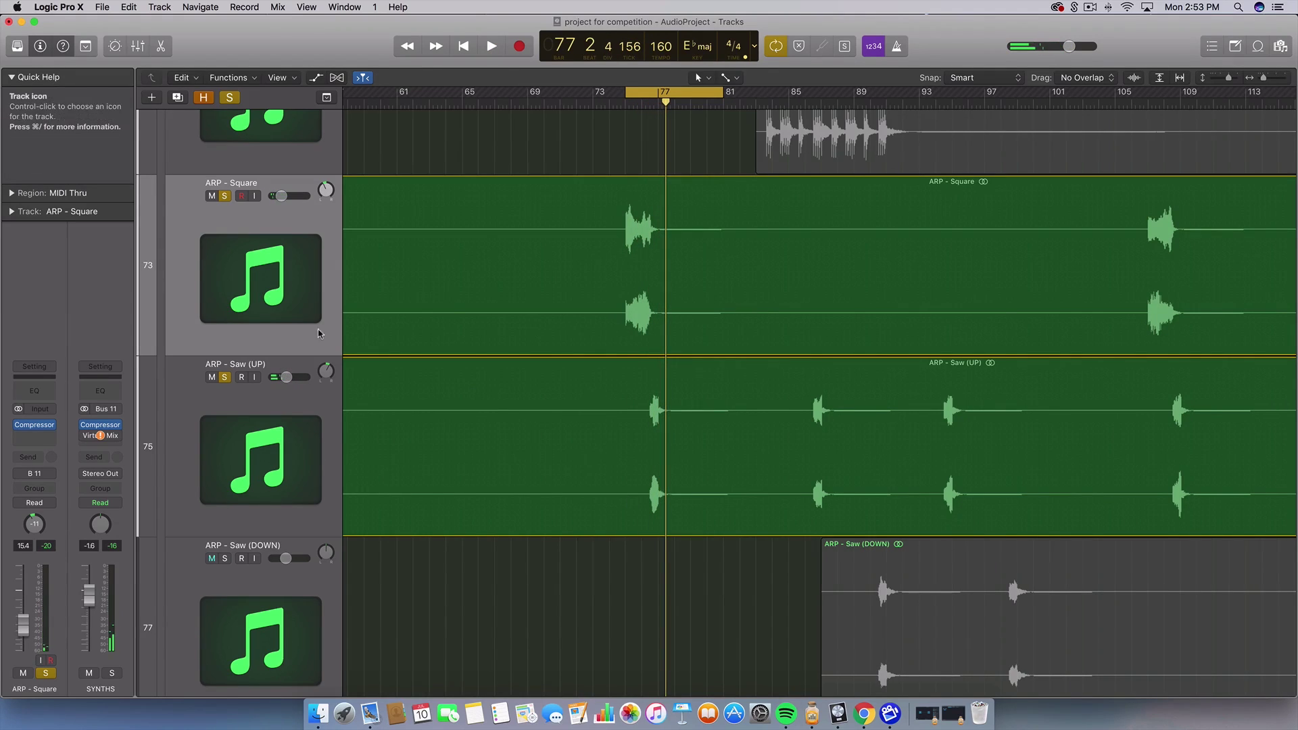
Step: Select the ARP - Square and ARP - Saw (UP) tracks in turn to compare them
left_click(238, 252)
left_click(253, 419)
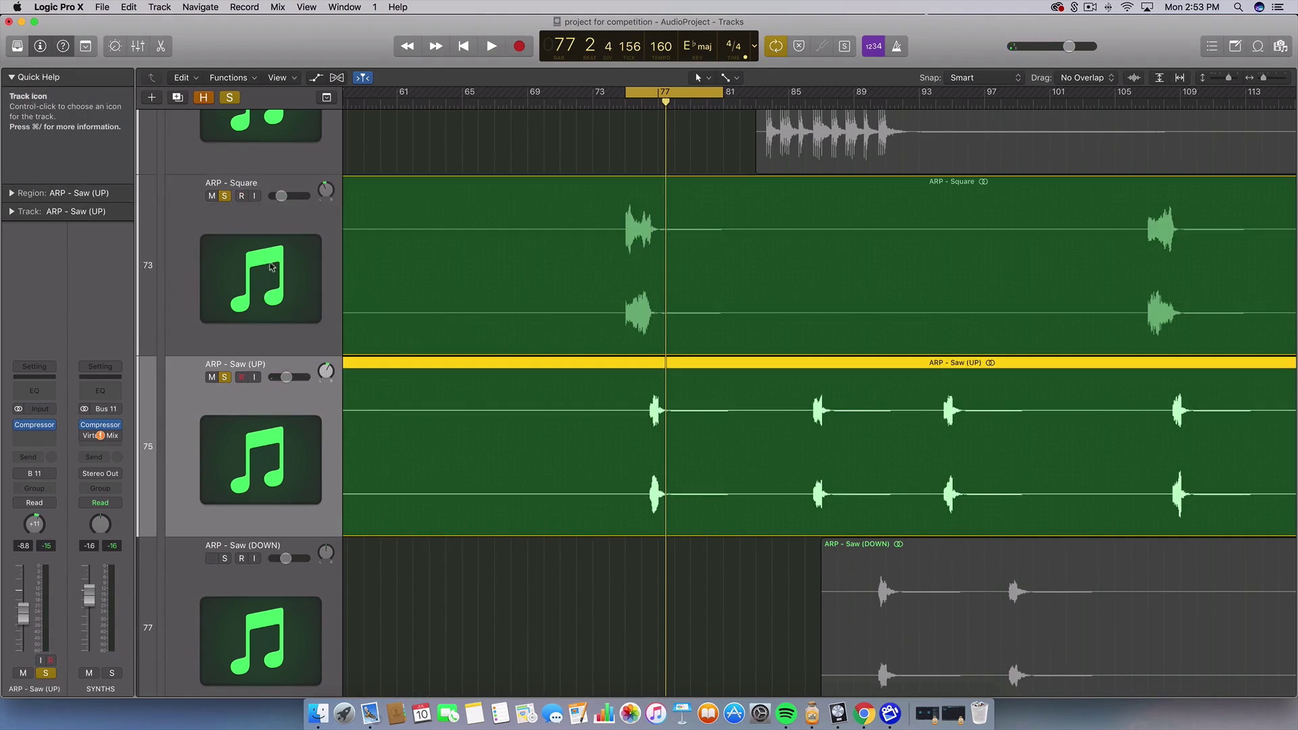
left_click(277, 231)
left_click_drag(500, 126, 679, 278)
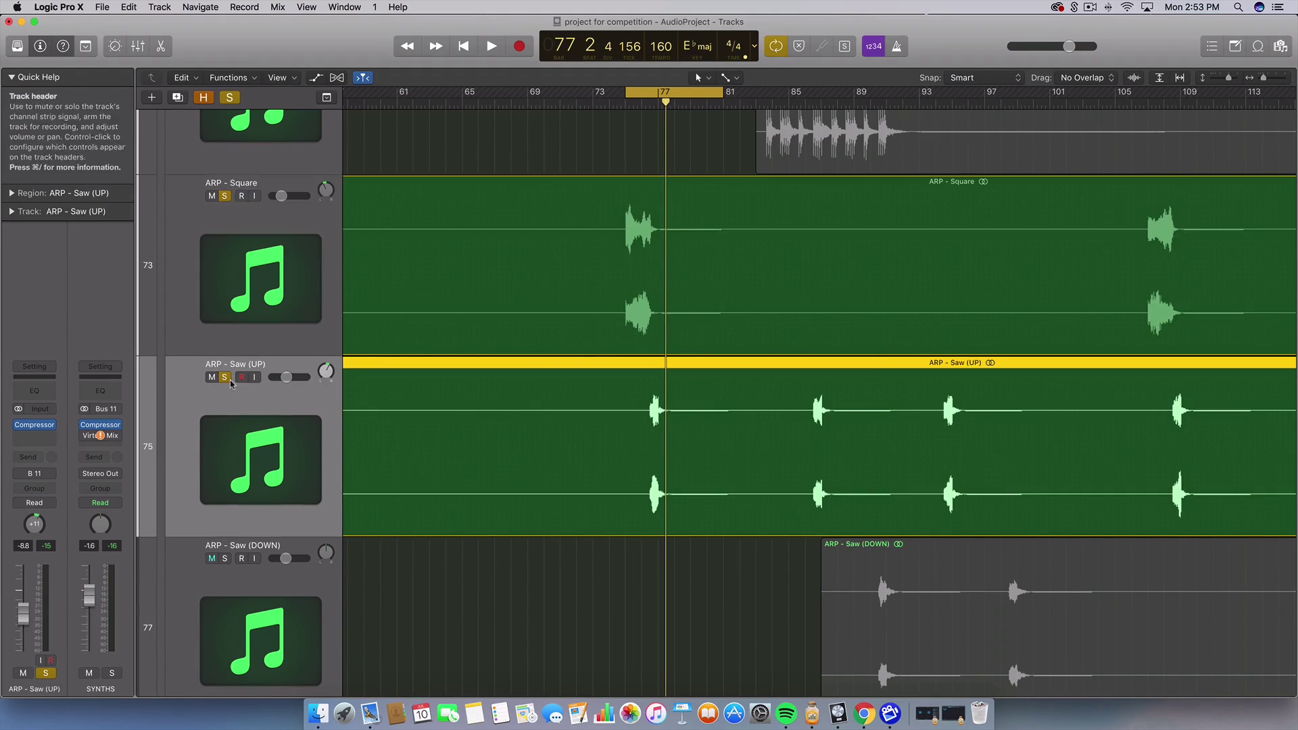
left_click(216, 426)
left_click(602, 574)
left_click(727, 485)
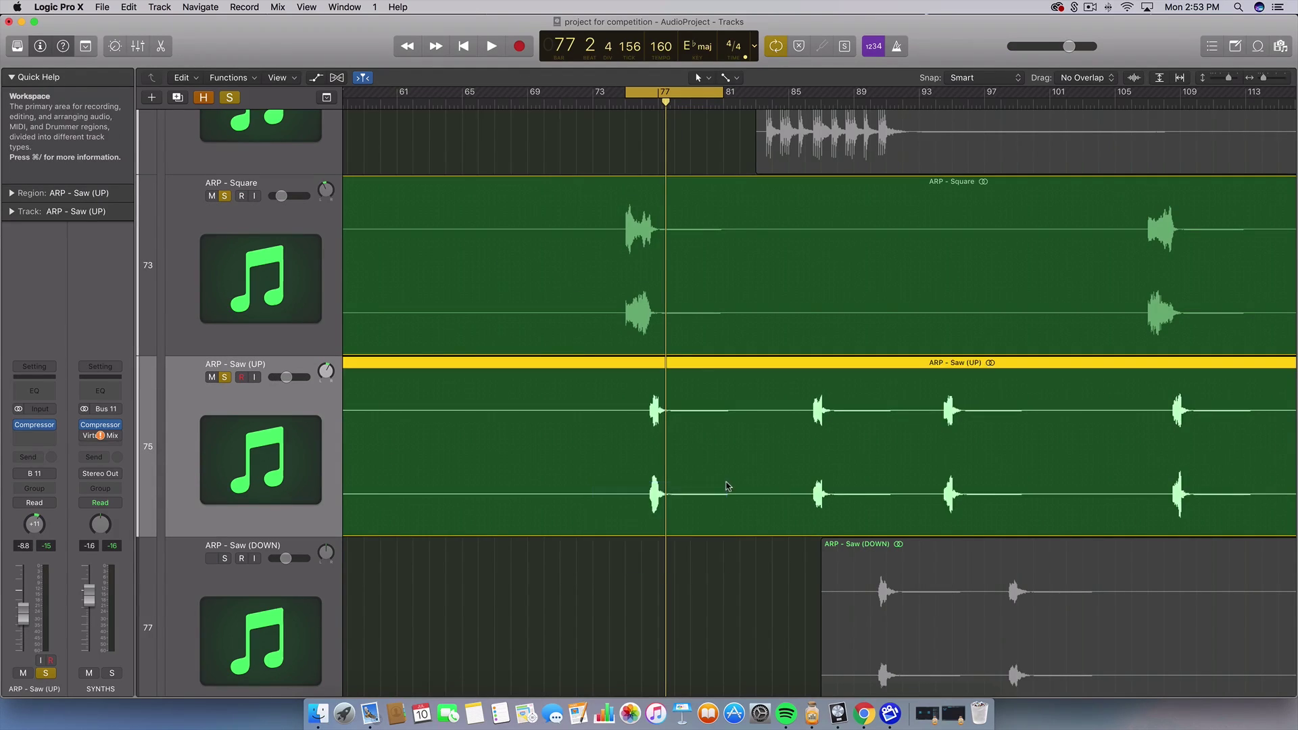
Step: Turn off the solo on the ARP - Saw (UP) and ARP - Square tracks
scroll(575, 594, "down", 3)
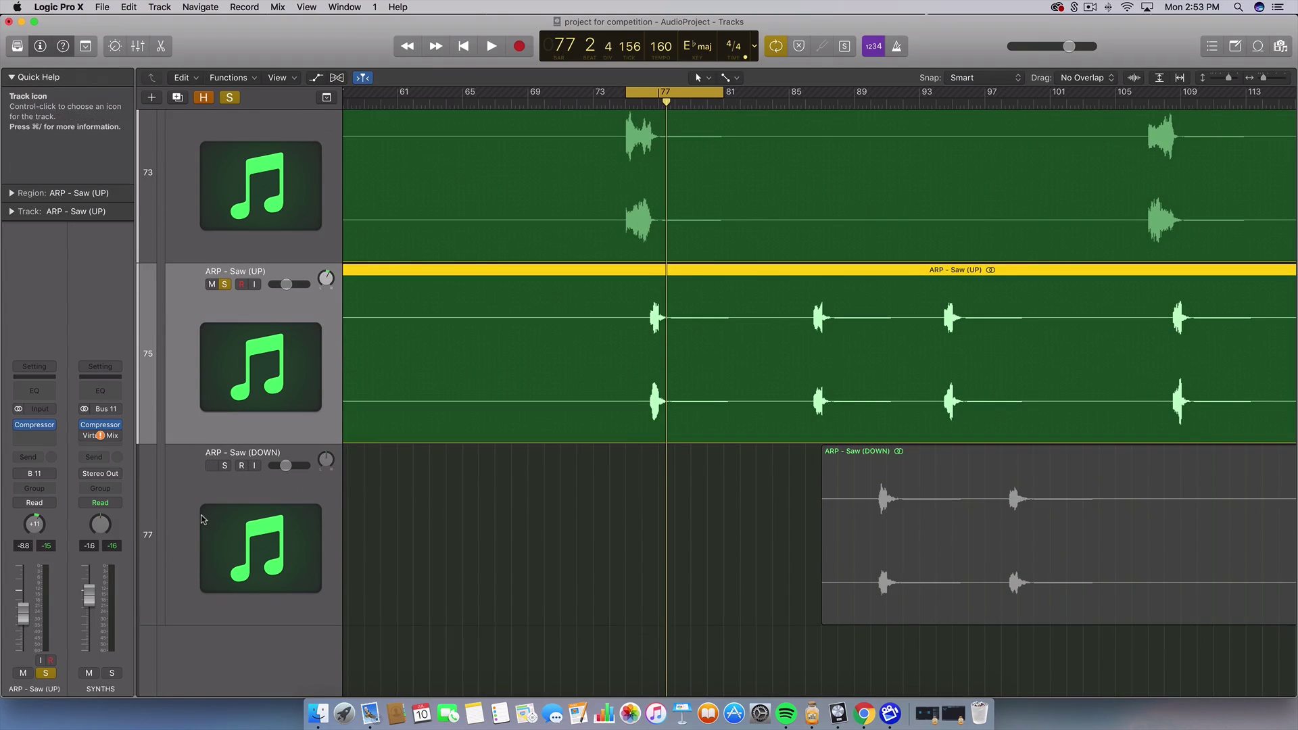
left_click(224, 284)
scroll(223, 203, "up", 4)
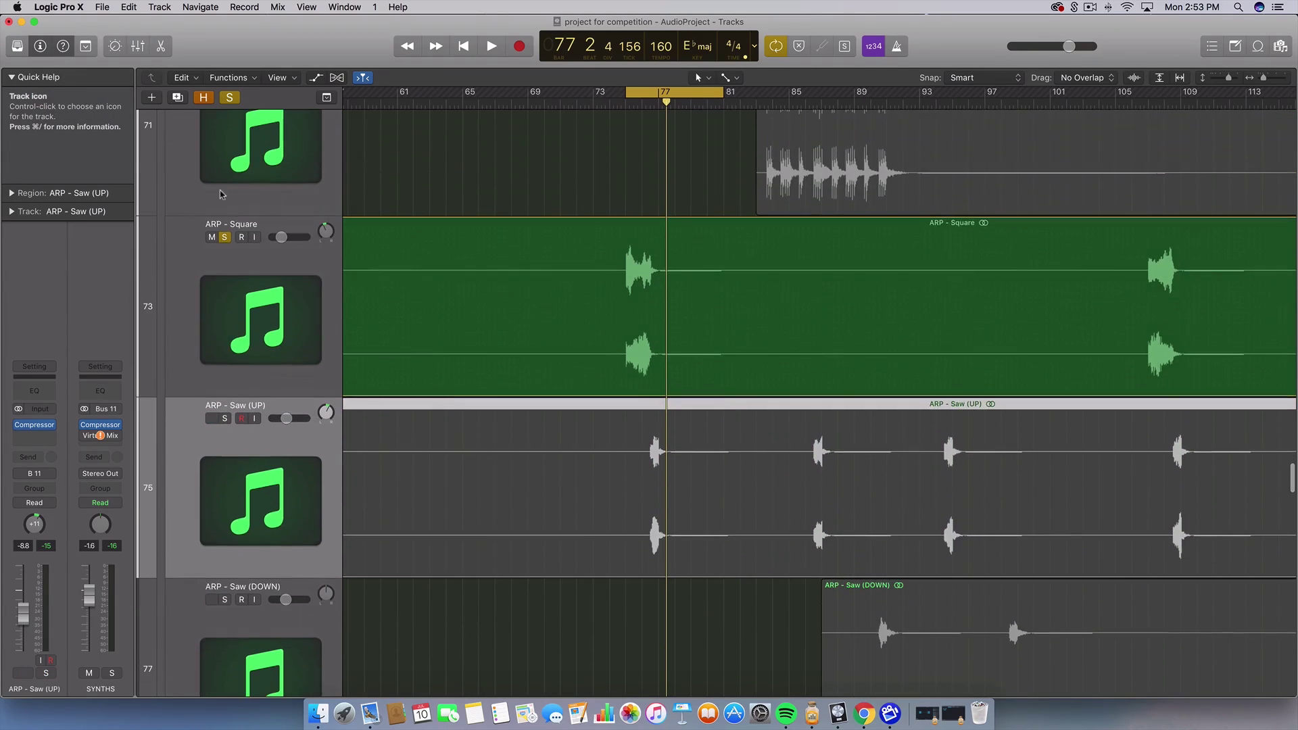
left_click(225, 238)
Step: Set the cycle area from bar 59 to 82, then select and solo the VOX - Build track
scroll(504, 456, "down", 20)
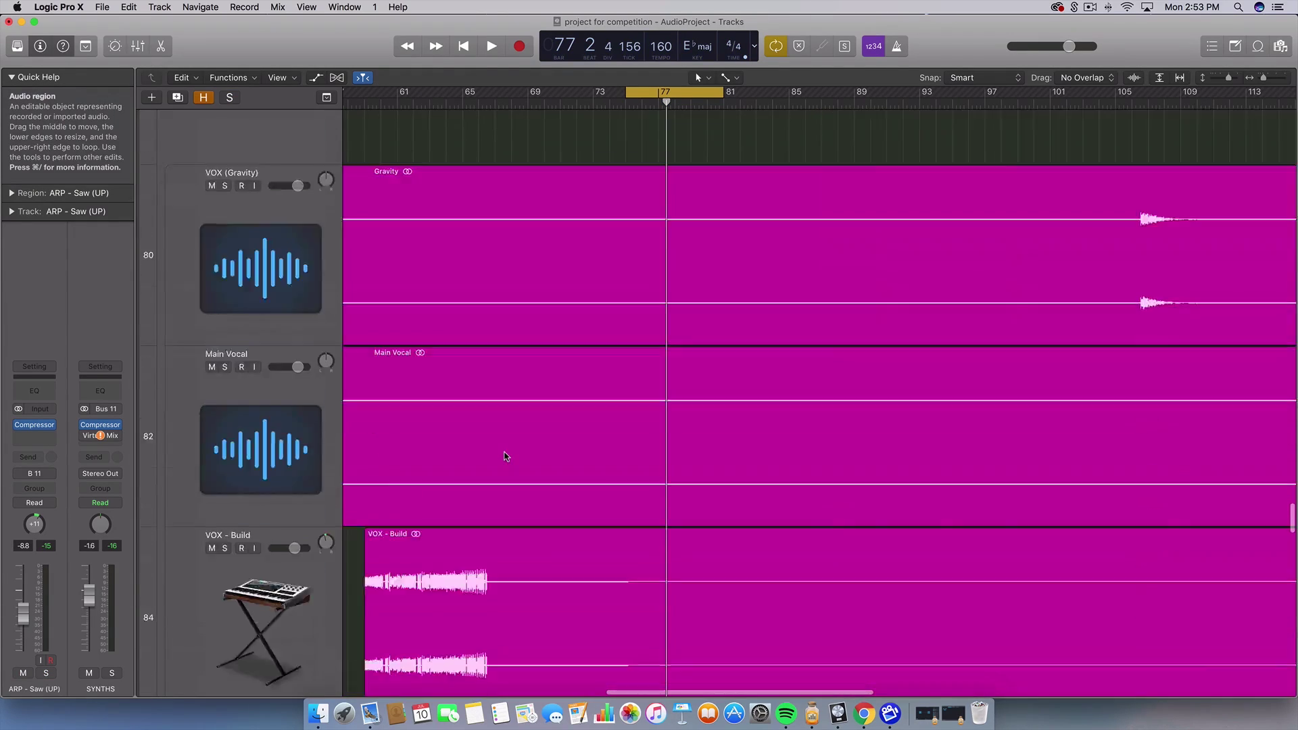
scroll(500, 453, "left", 3)
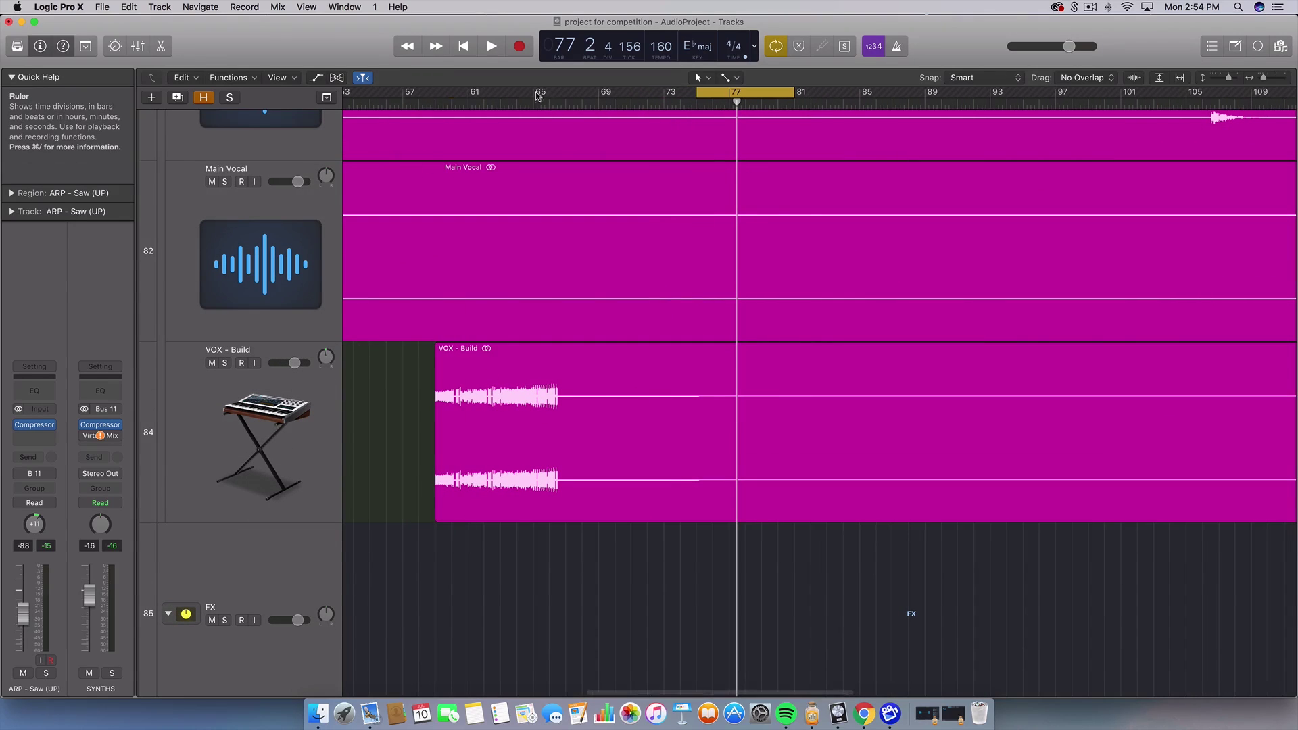
left_click_drag(436, 94, 807, 95)
left_click(230, 419)
scroll(238, 395, "up", 2)
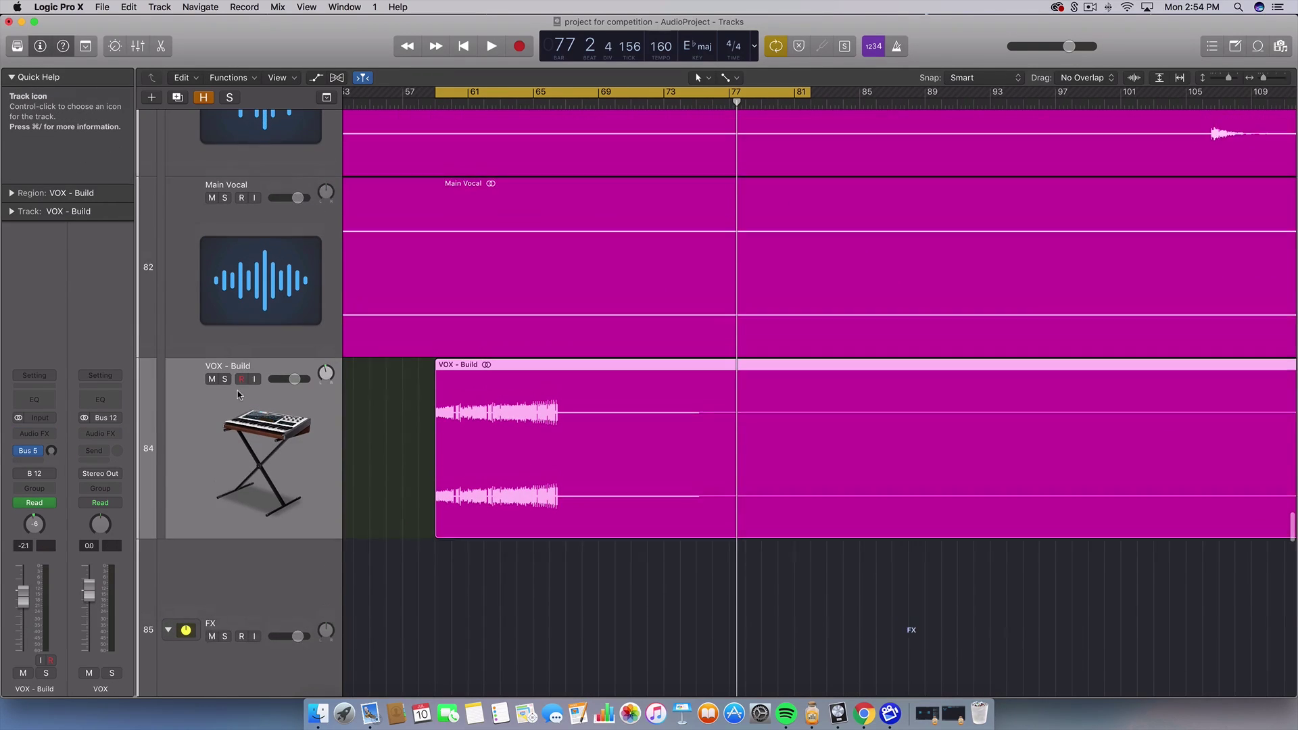
scroll(238, 394, "up", 1)
left_click(224, 399)
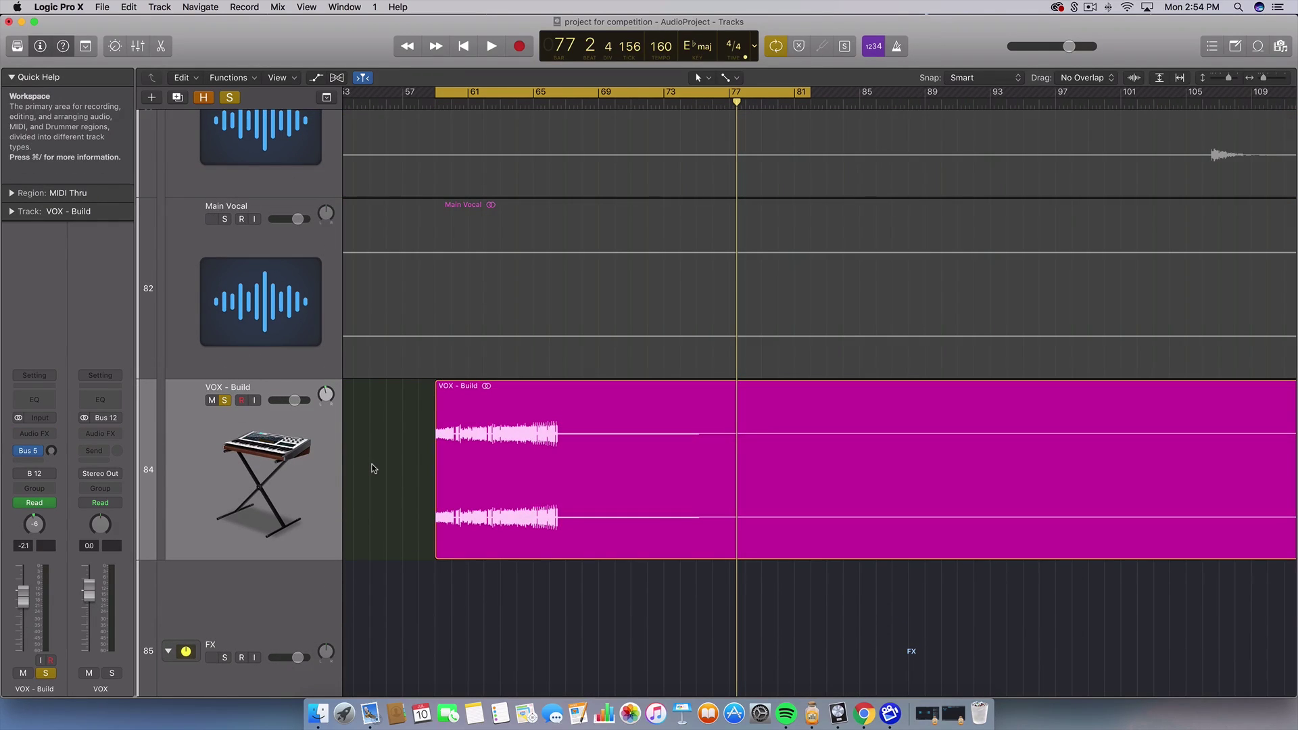
Step: Play the soloed VOX - Build track from bar 59, then turn off its solo while playback continues
key("space")
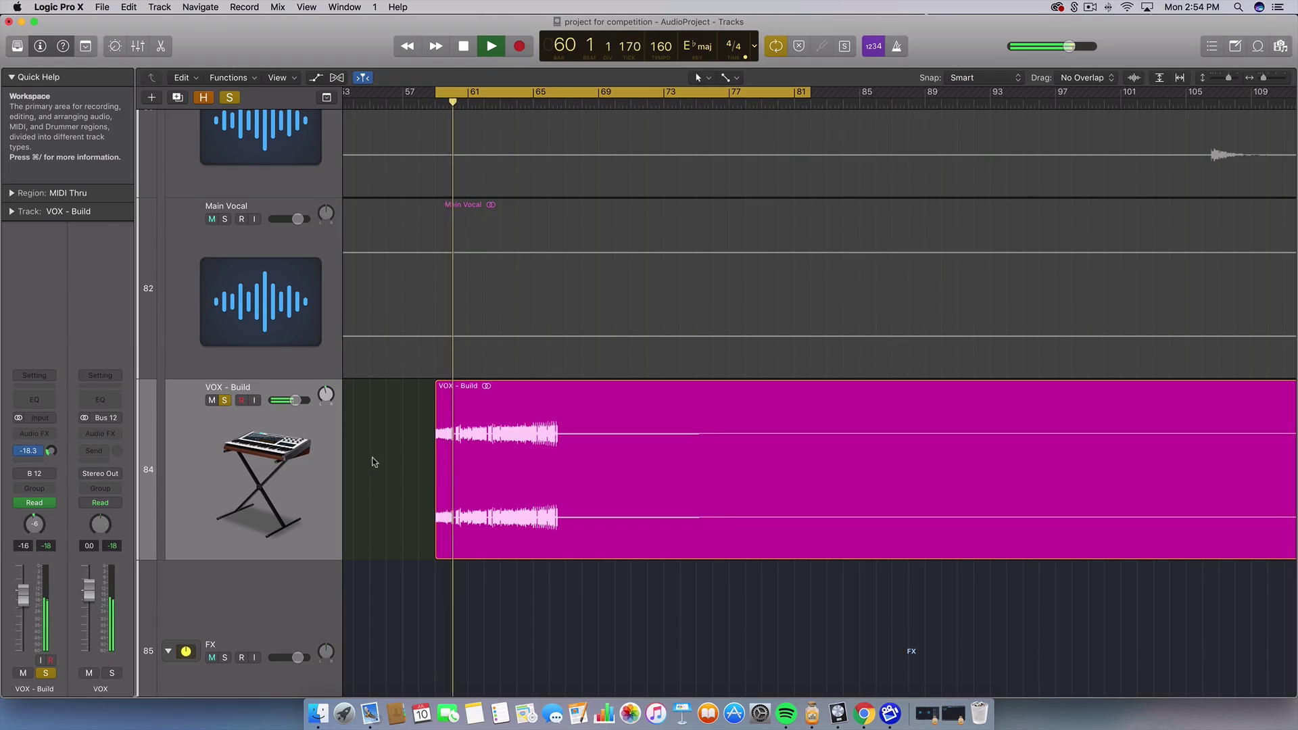
key("s")
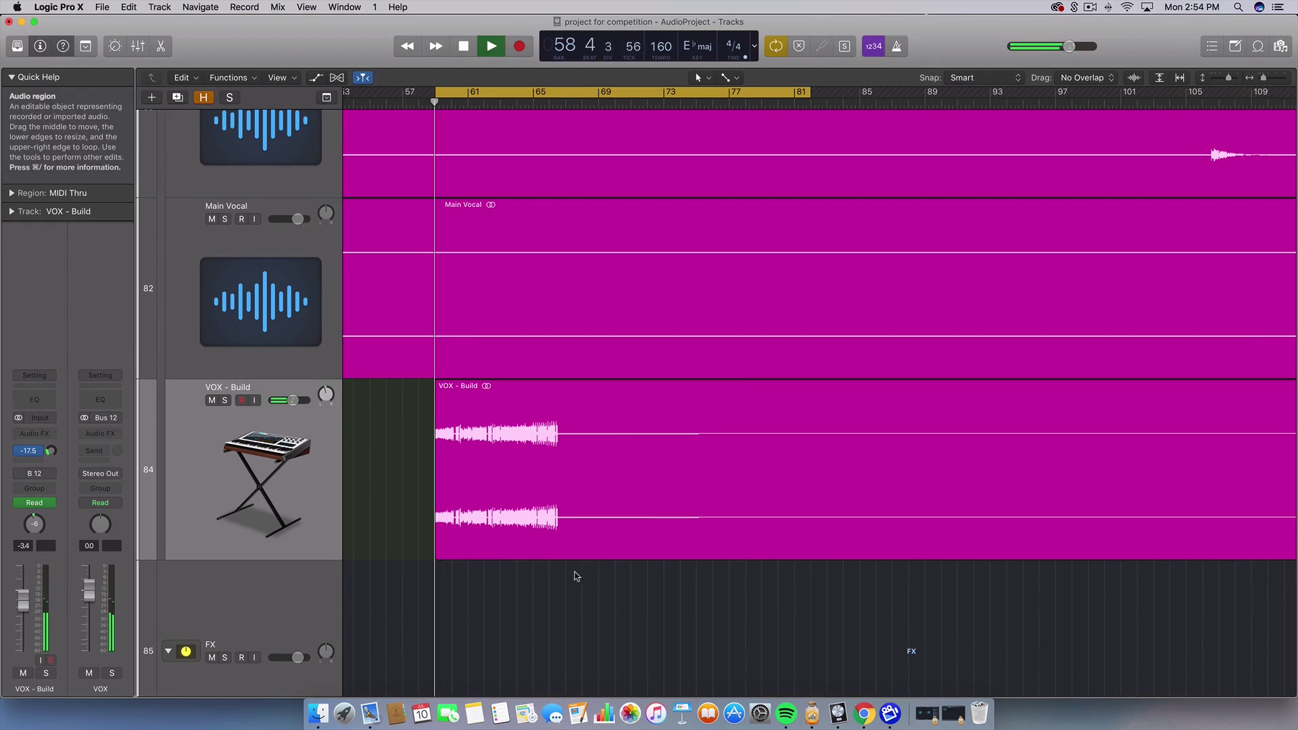
Step: Examine the FX tracks while the full mix plays, then shrink the track height for an overview of all track groups
scroll(582, 578, "down", 15)
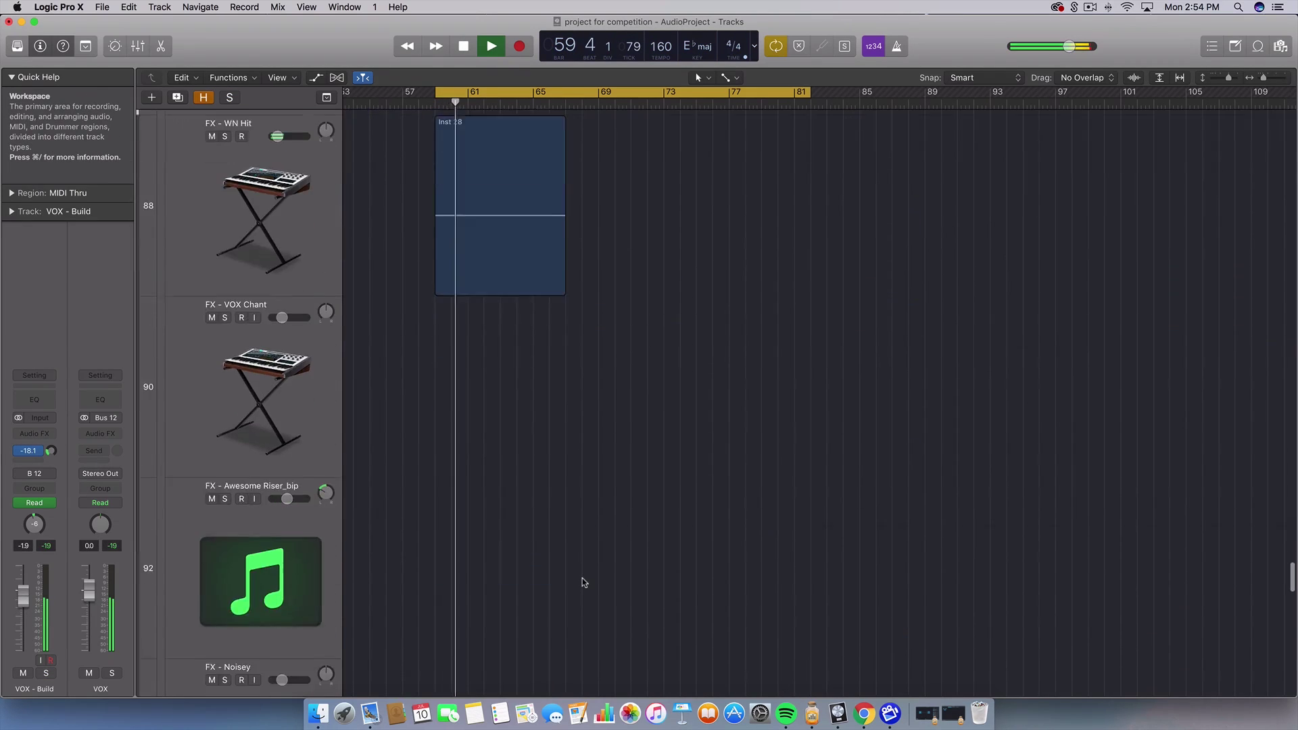
scroll(582, 578, "down", 20)
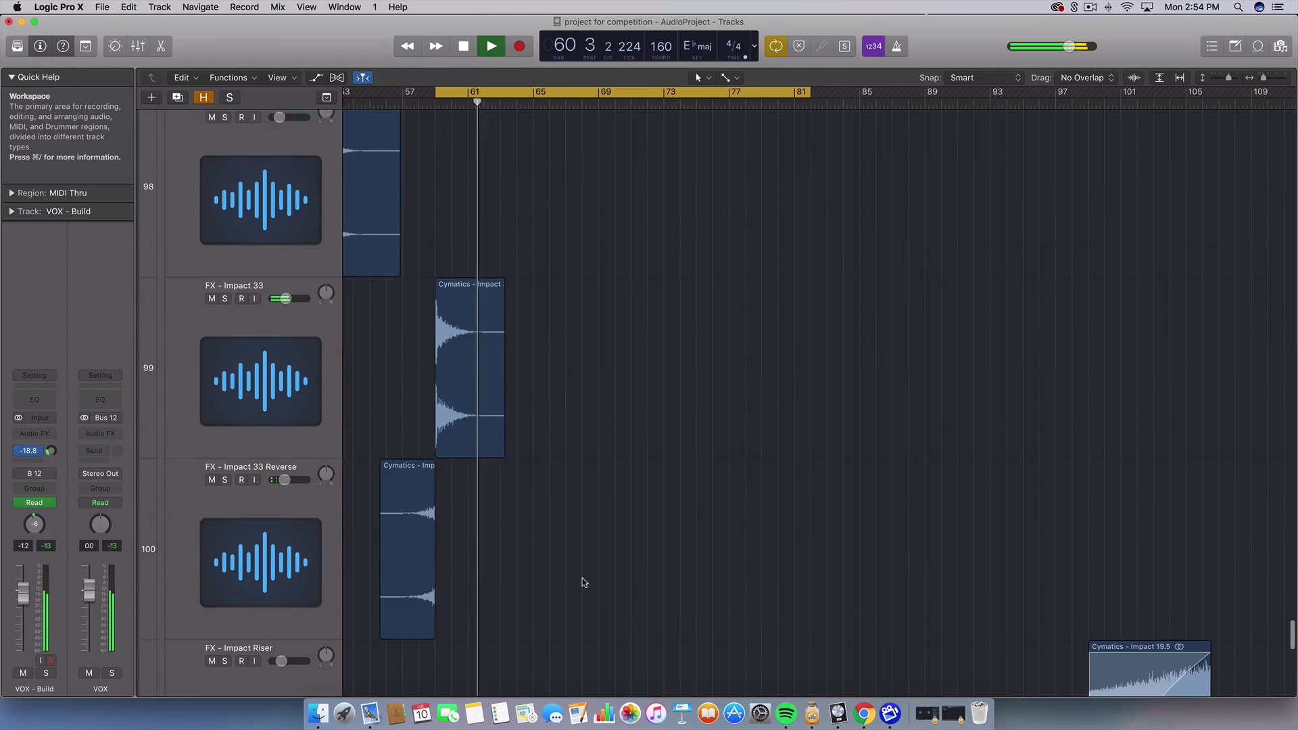
scroll(582, 578, "down", 20)
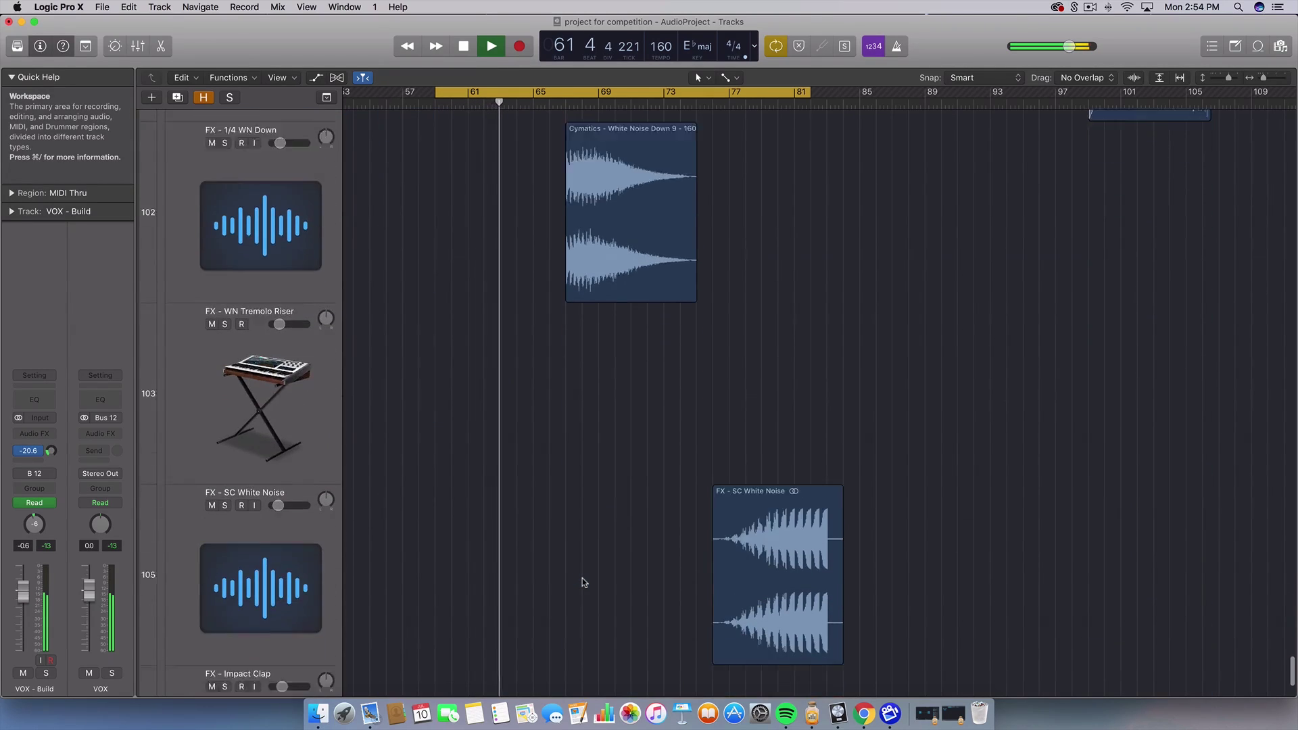
scroll(582, 578, "down", 5)
scroll(651, 545, "right", 6)
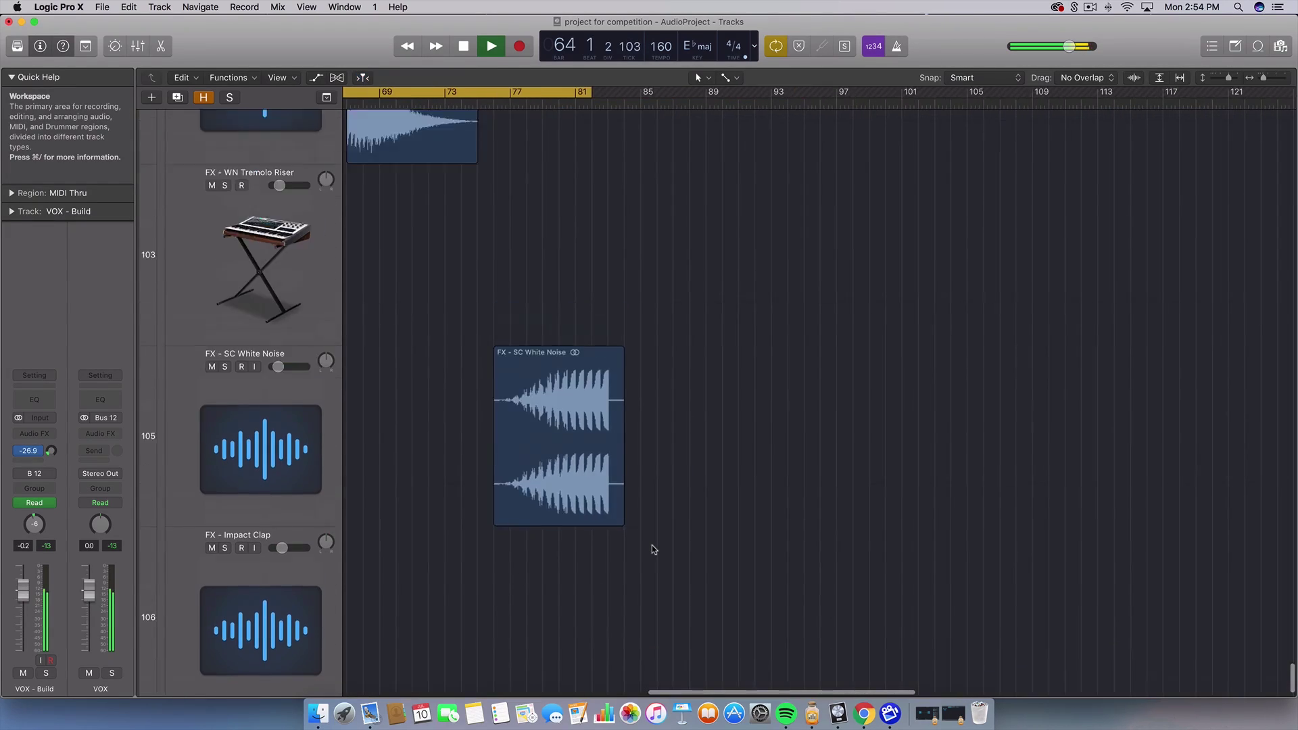
scroll(651, 544, "up", 20)
scroll(652, 545, "left", 20)
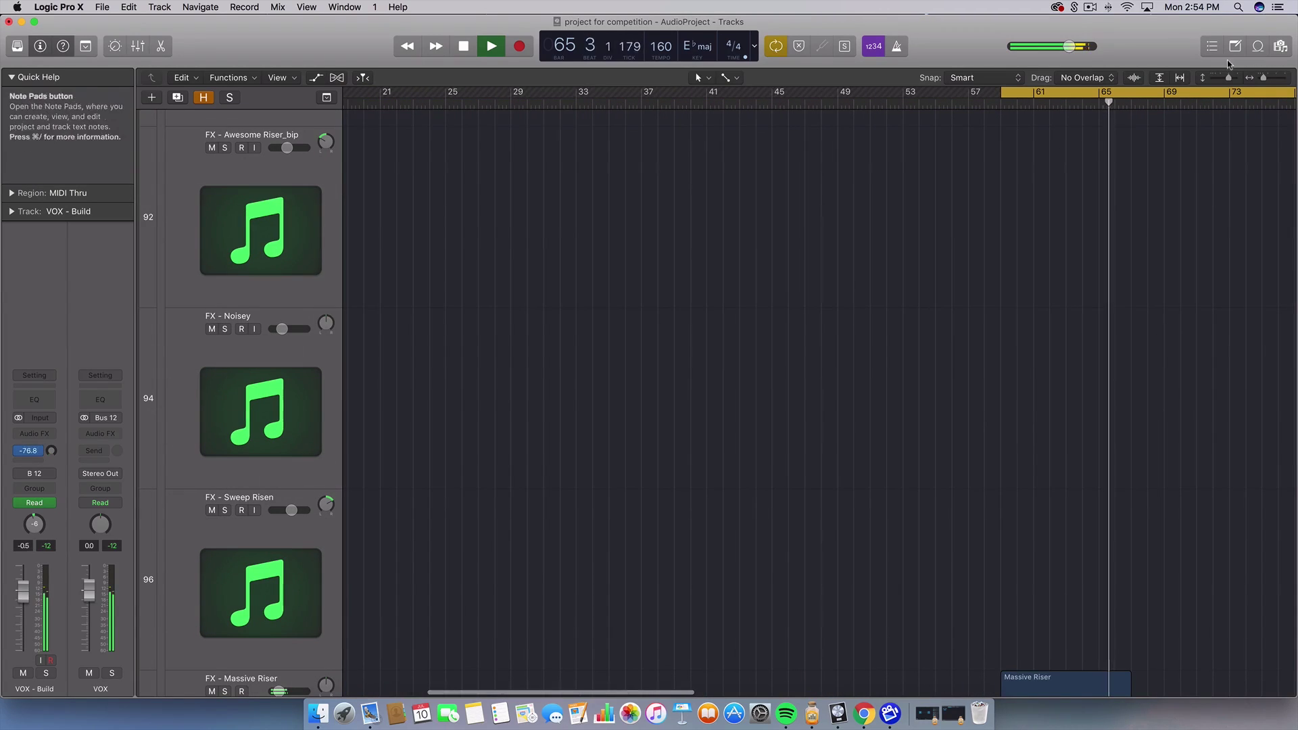
left_click_drag(1229, 77, 1222, 79)
scroll(1141, 307, "right", 12)
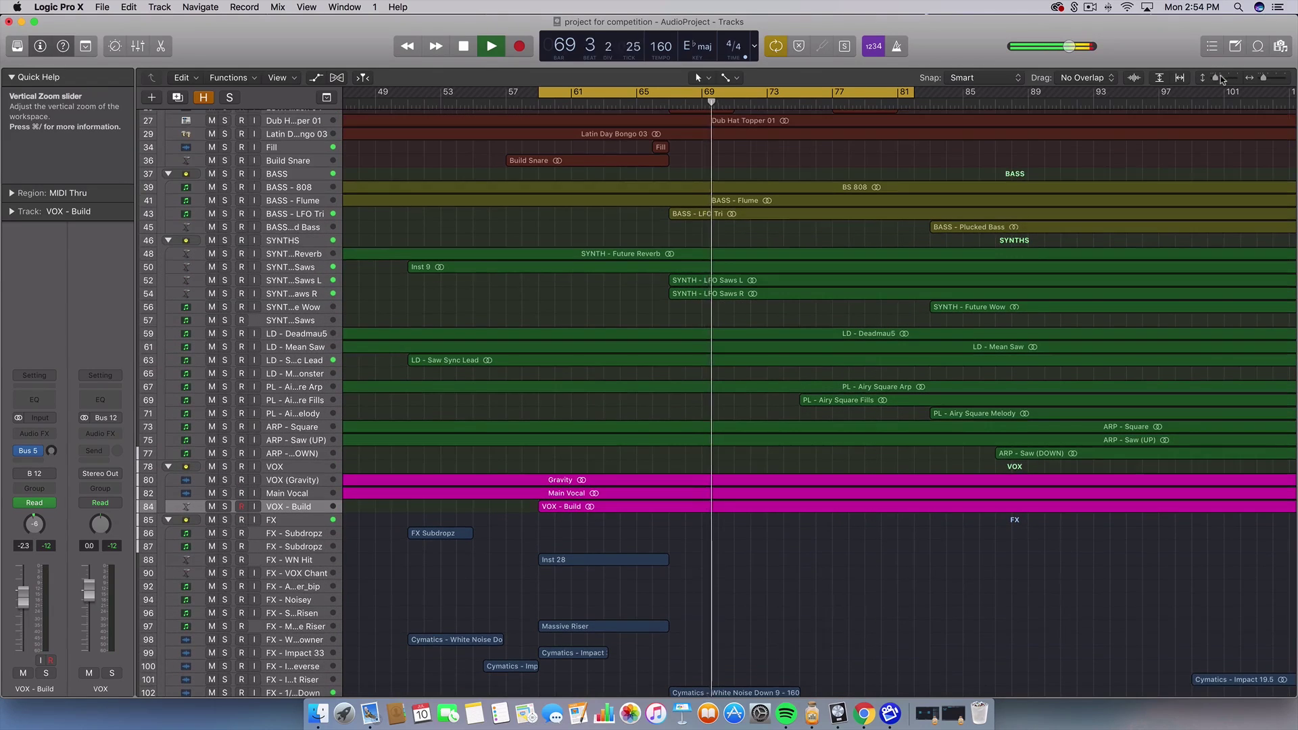
Step: Turn off the cycle area and follow the drop across the drum, synth, vocal and FX tracks, stopping playback at bar 79
key("c")
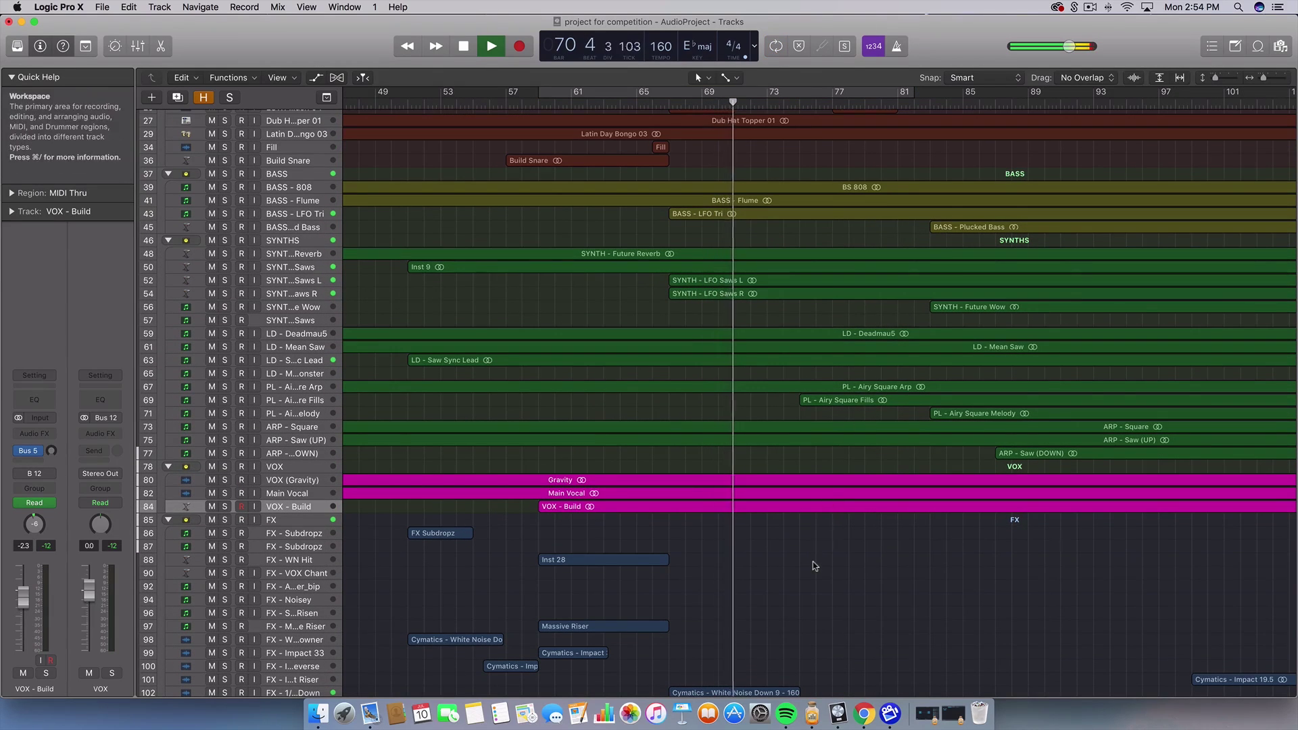
scroll(813, 561, "down", 2)
scroll(813, 561, "right", 2)
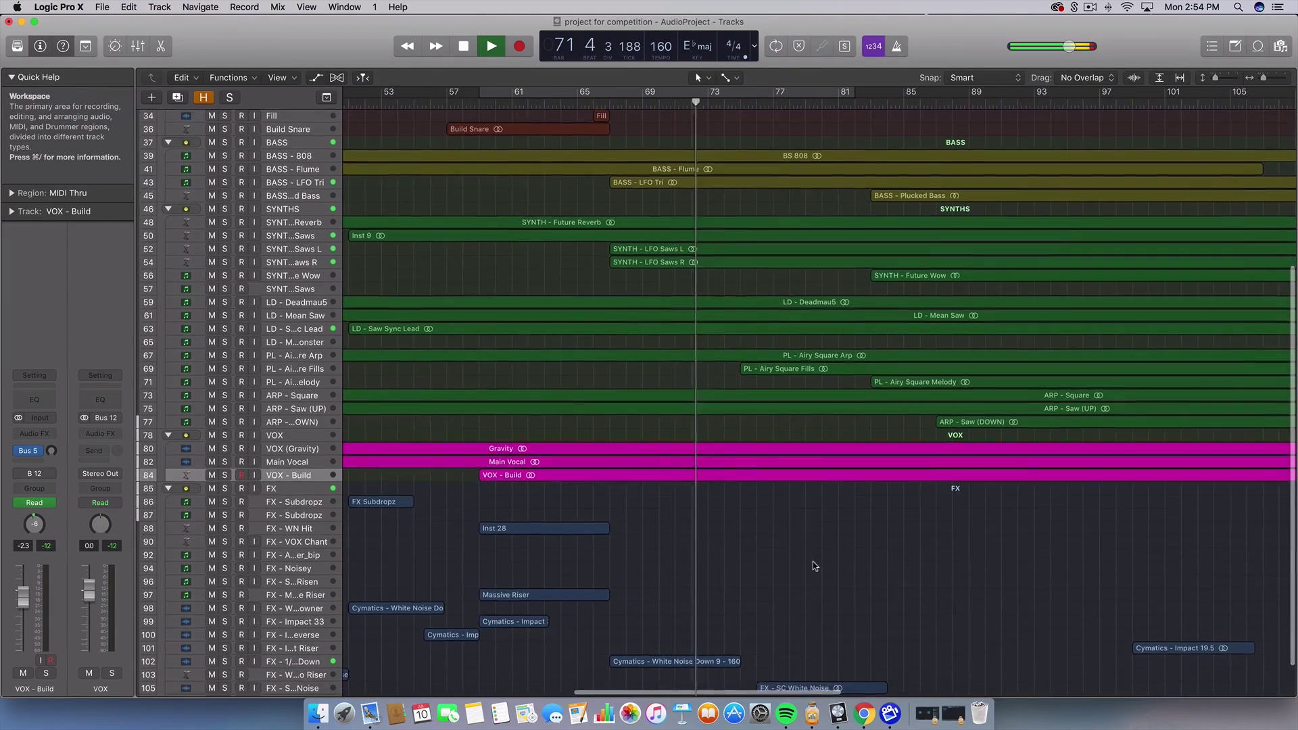
right_click(812, 561)
left_click(807, 560)
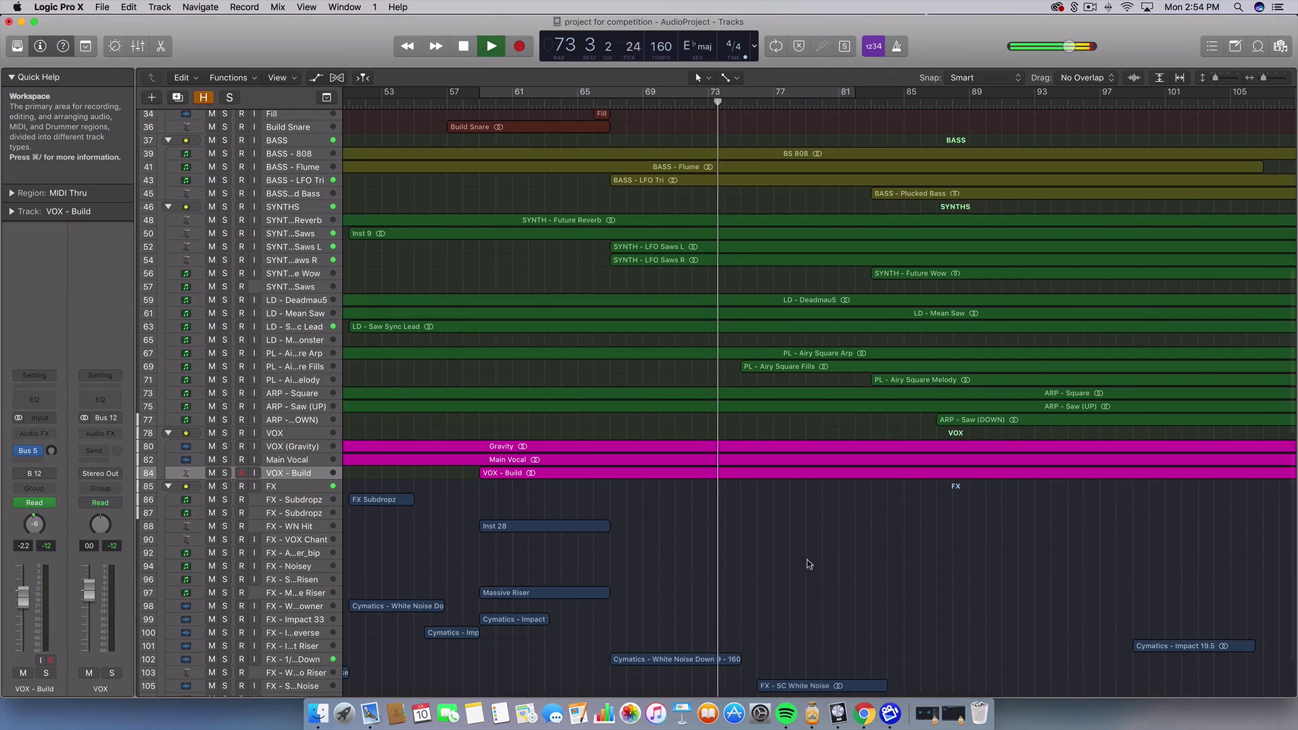
scroll(792, 555, "up", 3)
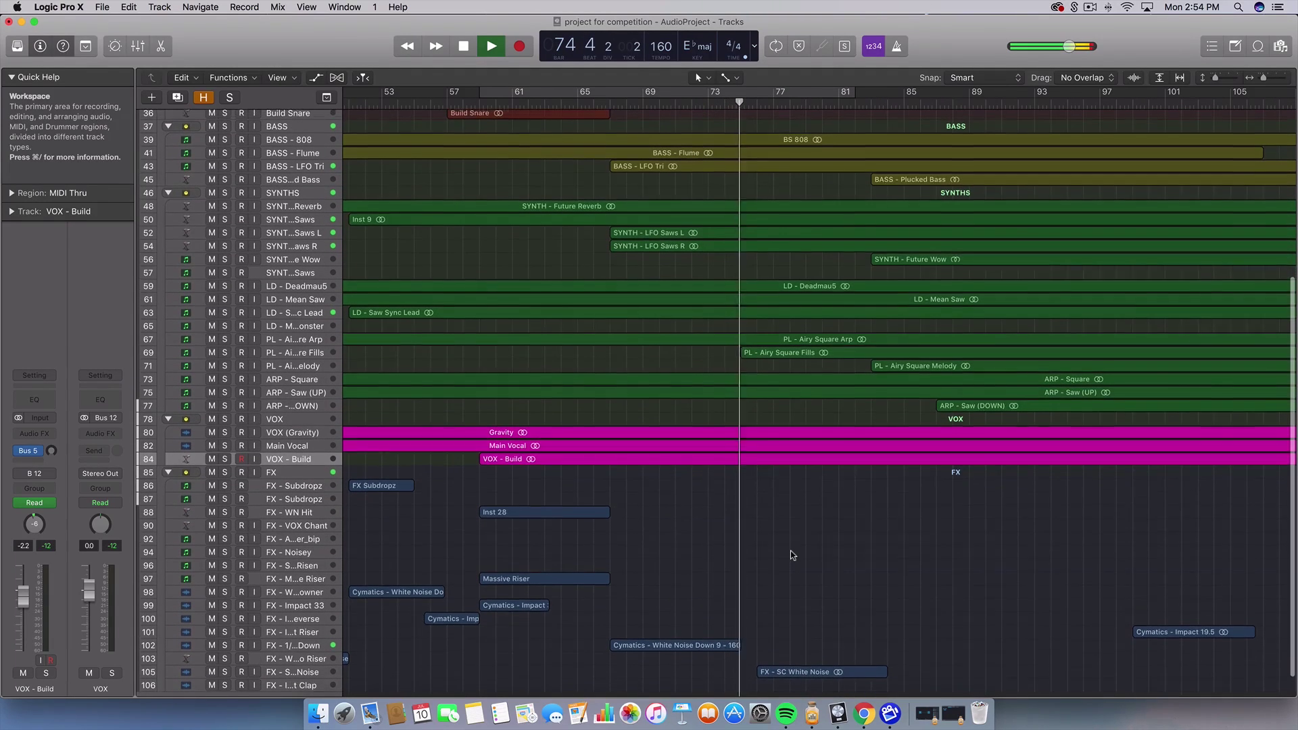
scroll(886, 209, "right", 1)
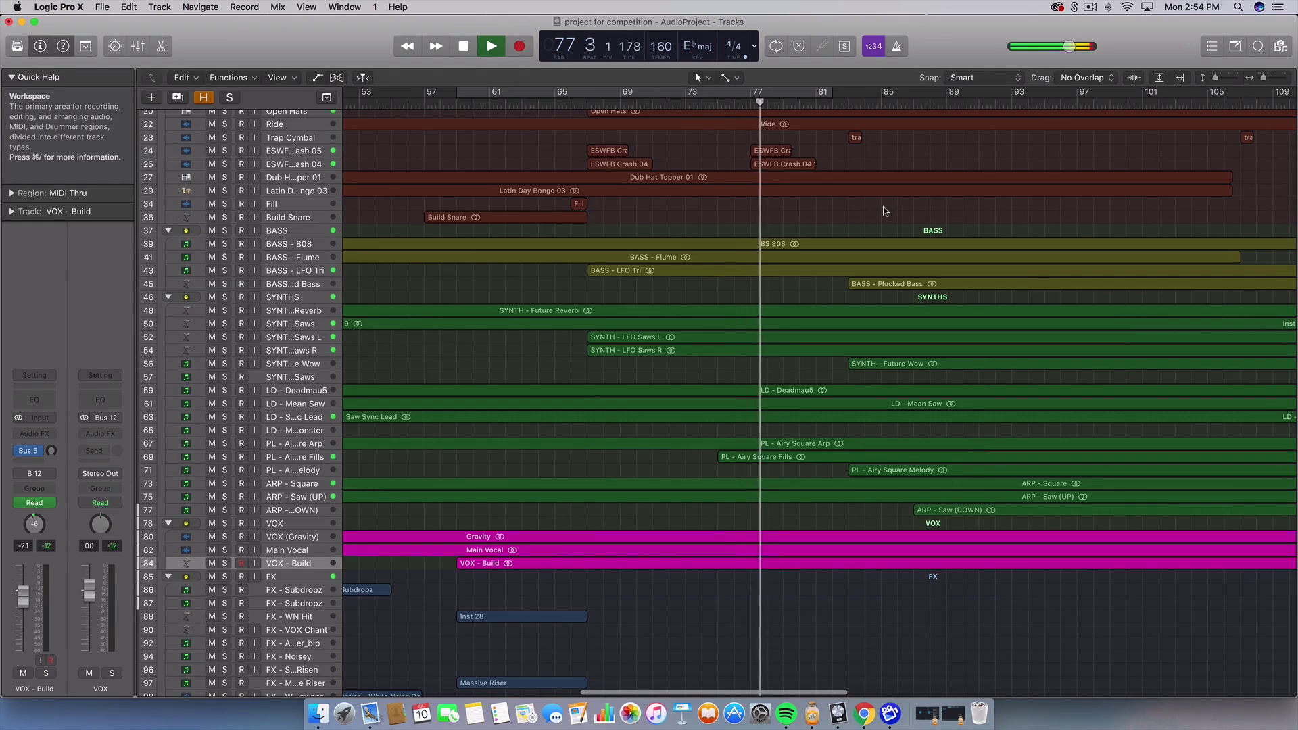
scroll(883, 207, "up", 2)
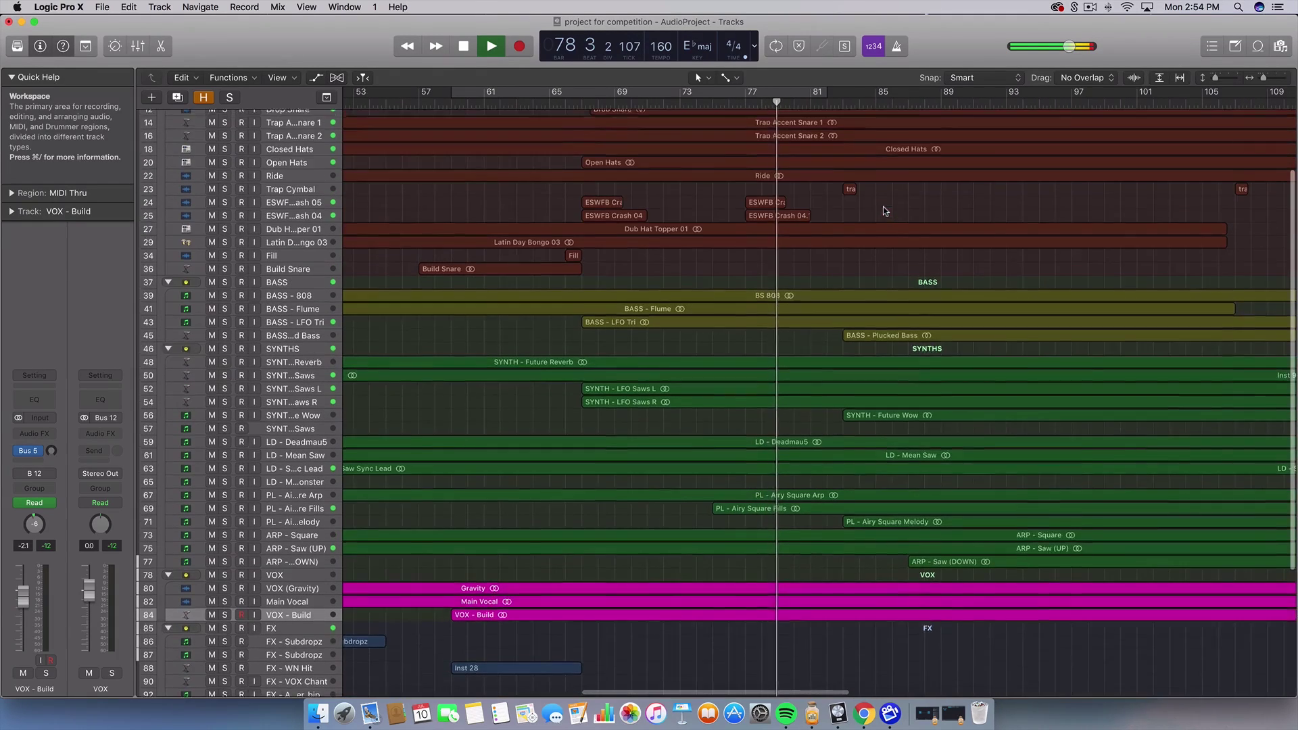
scroll(883, 207, "right", 3)
key("space")
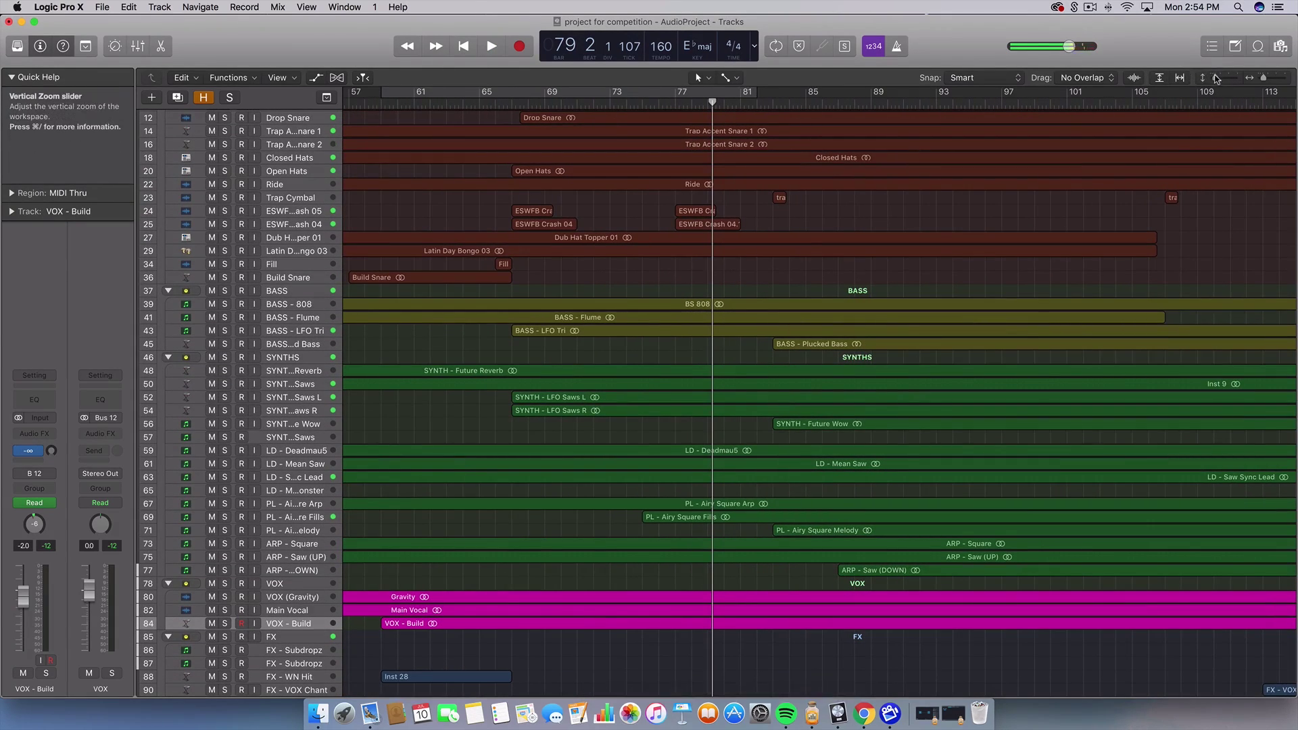
Step: Enlarge the track height and set the cycle area from bar 77 to 84
left_click_drag(1215, 78, 1223, 78)
scroll(879, 210, "up", 5)
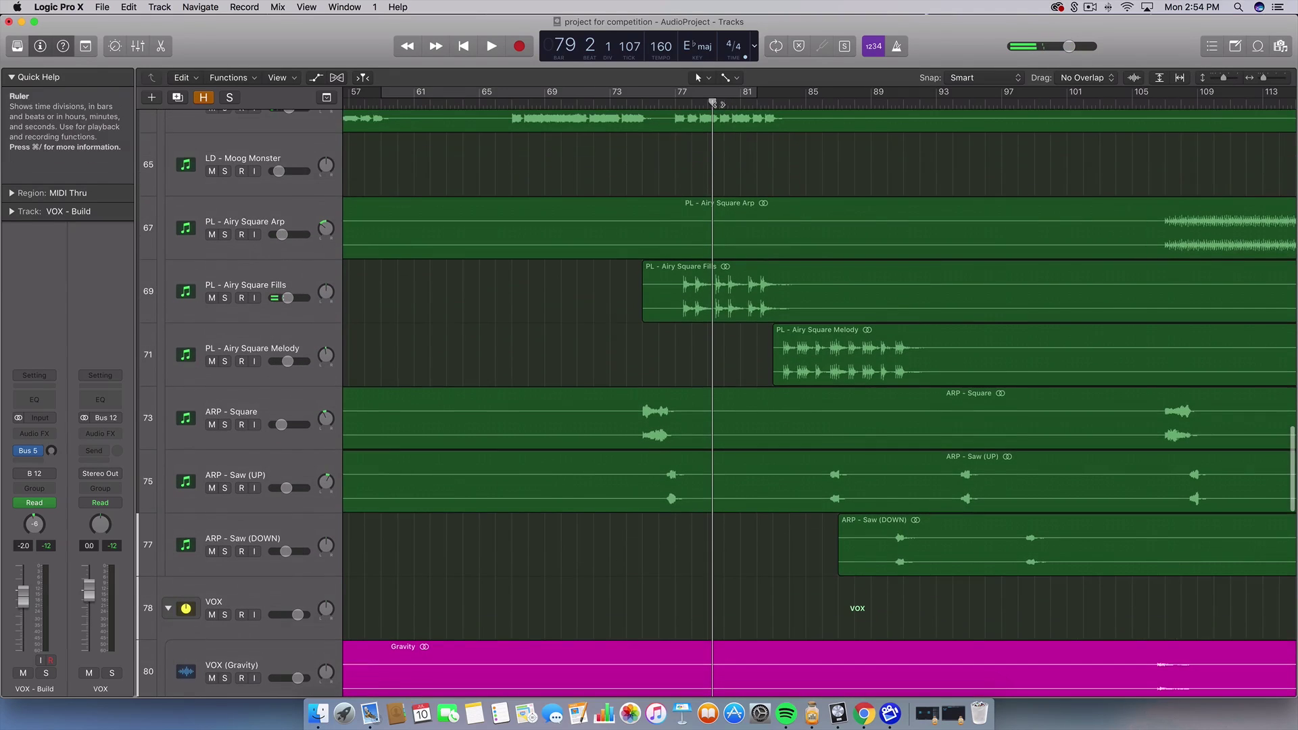
left_click(679, 93)
scroll(679, 94, "up", 4)
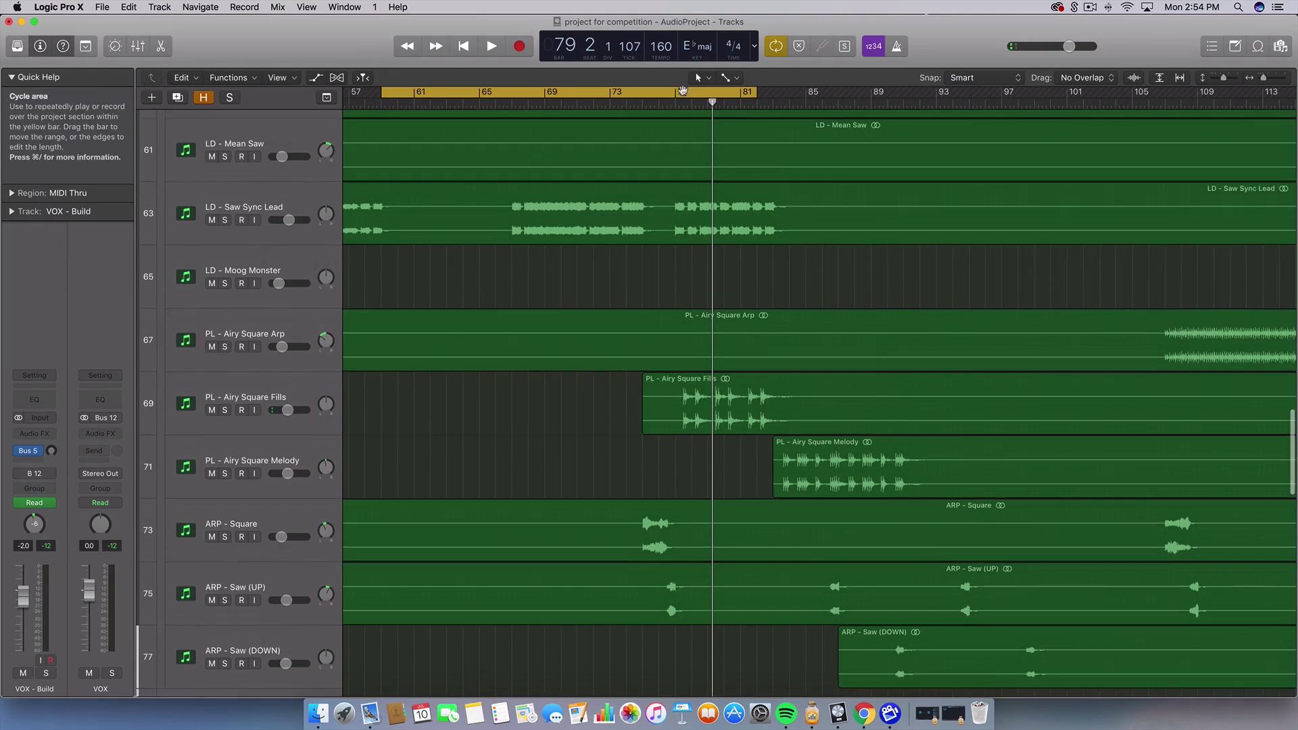
left_click_drag(679, 93, 788, 93)
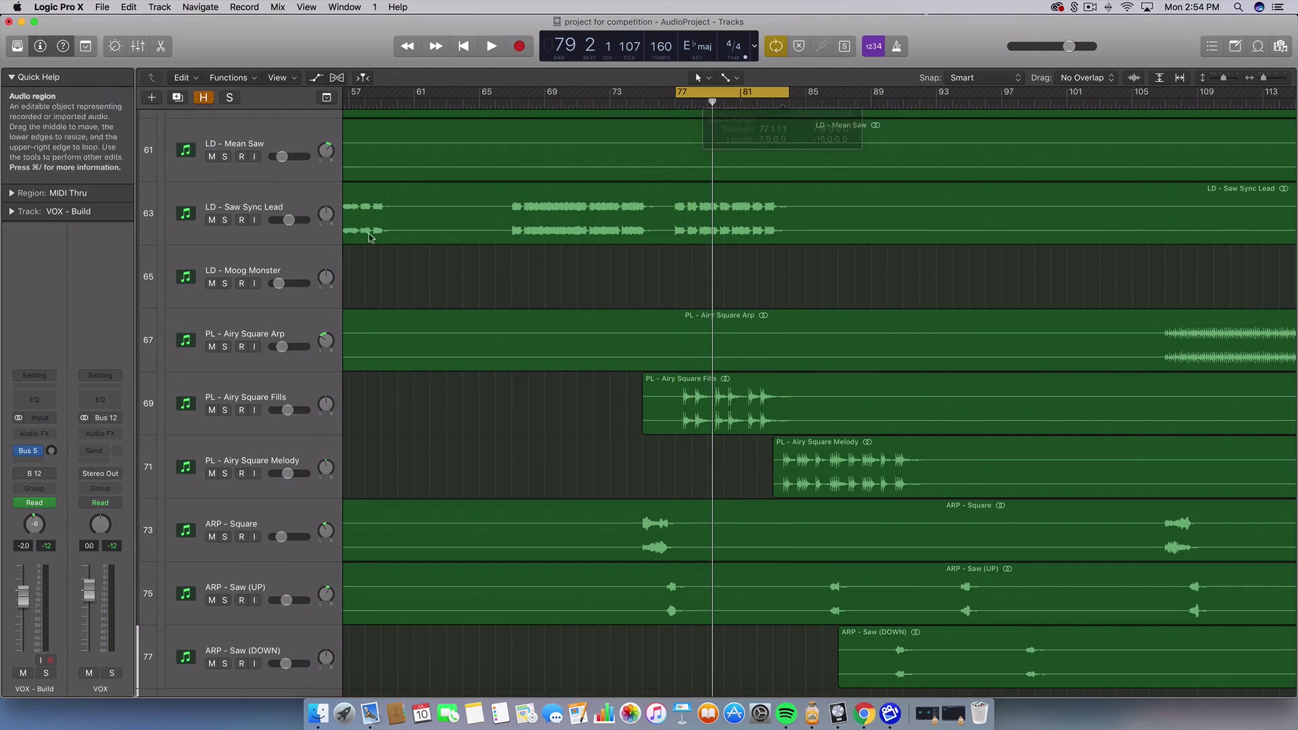
Step: Solo the LD - Saw Sync Lead track, play it from bar 77, then turn off its solo and select its region
left_click(224, 220)
key("space")
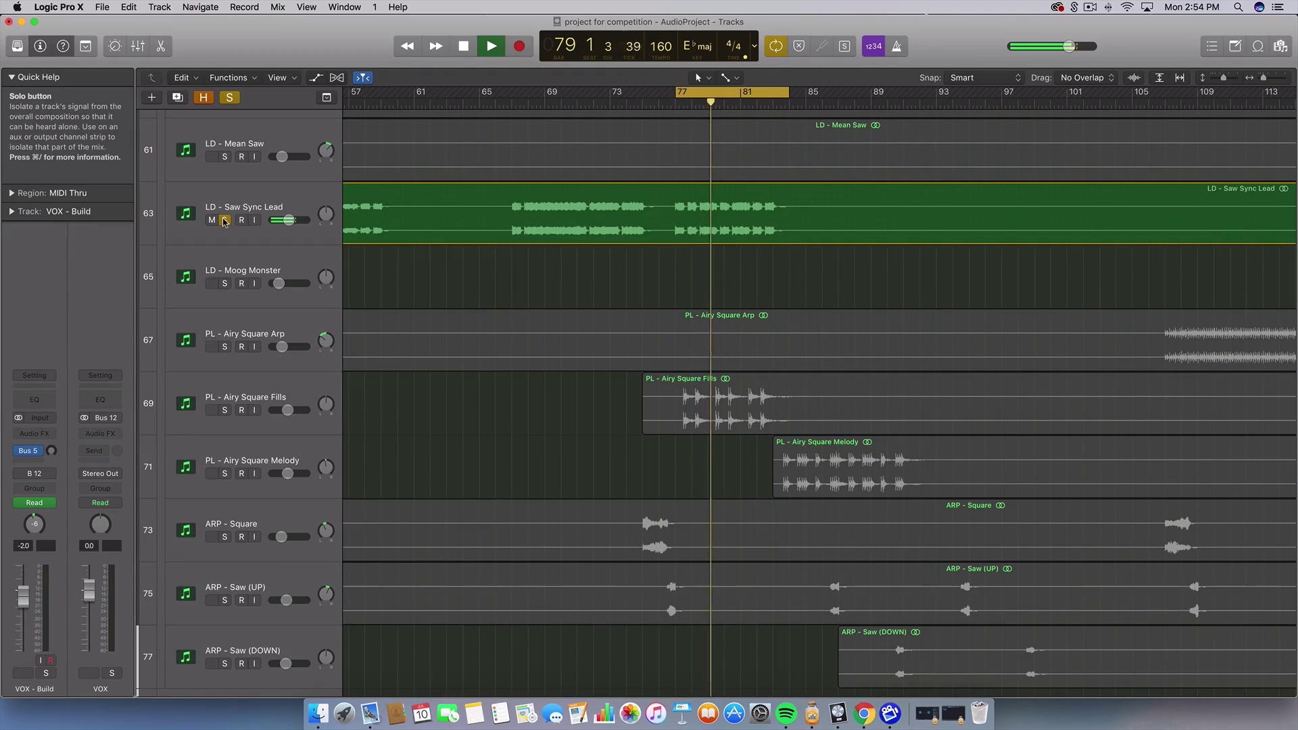
left_click(224, 219)
left_click(703, 229)
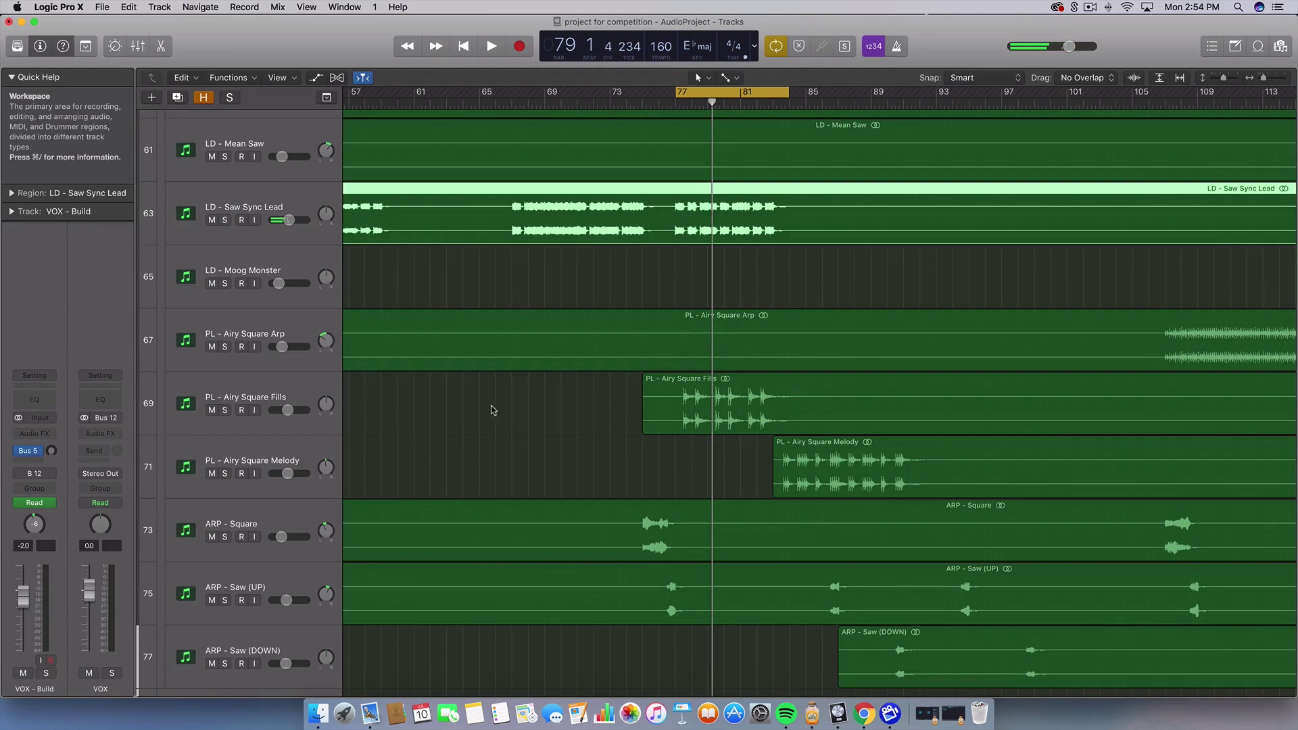
Step: Select and solo the PL - Airy Square Fills track, play it over the cycle area, then turn off its solo
left_click(251, 397)
key("s")
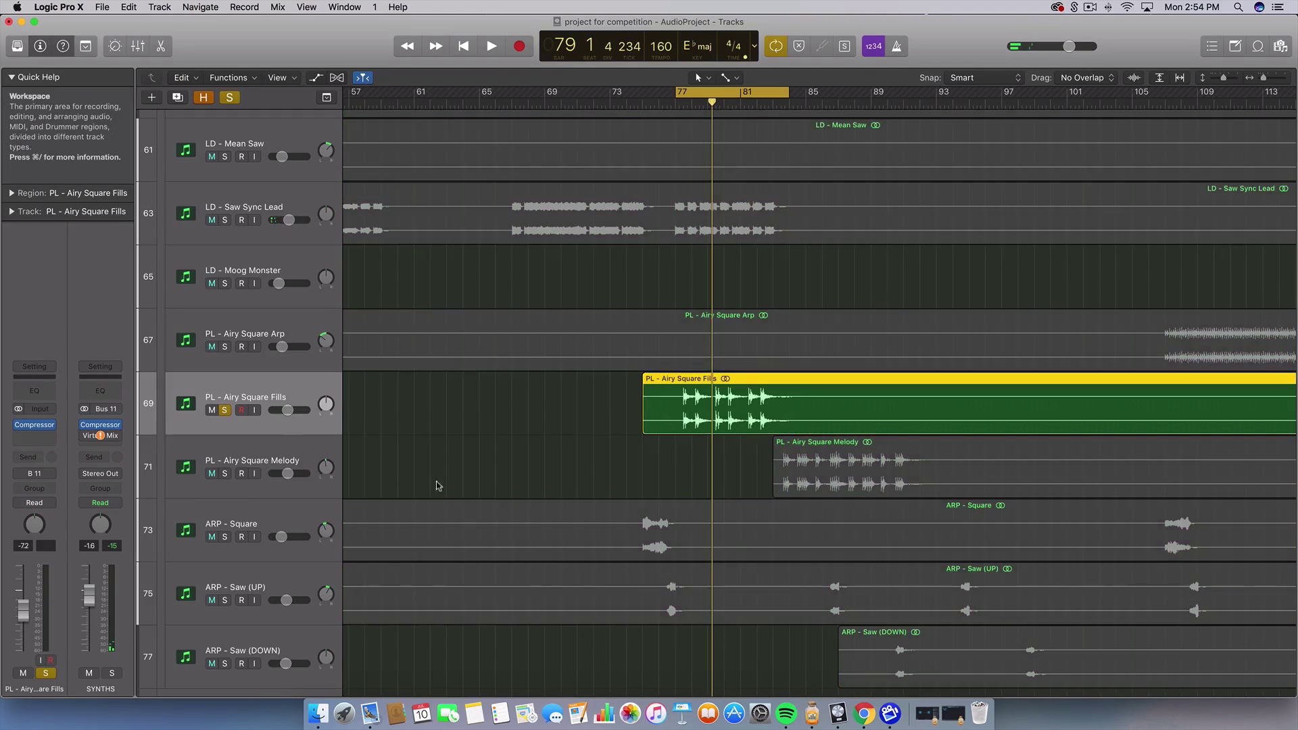
key("space")
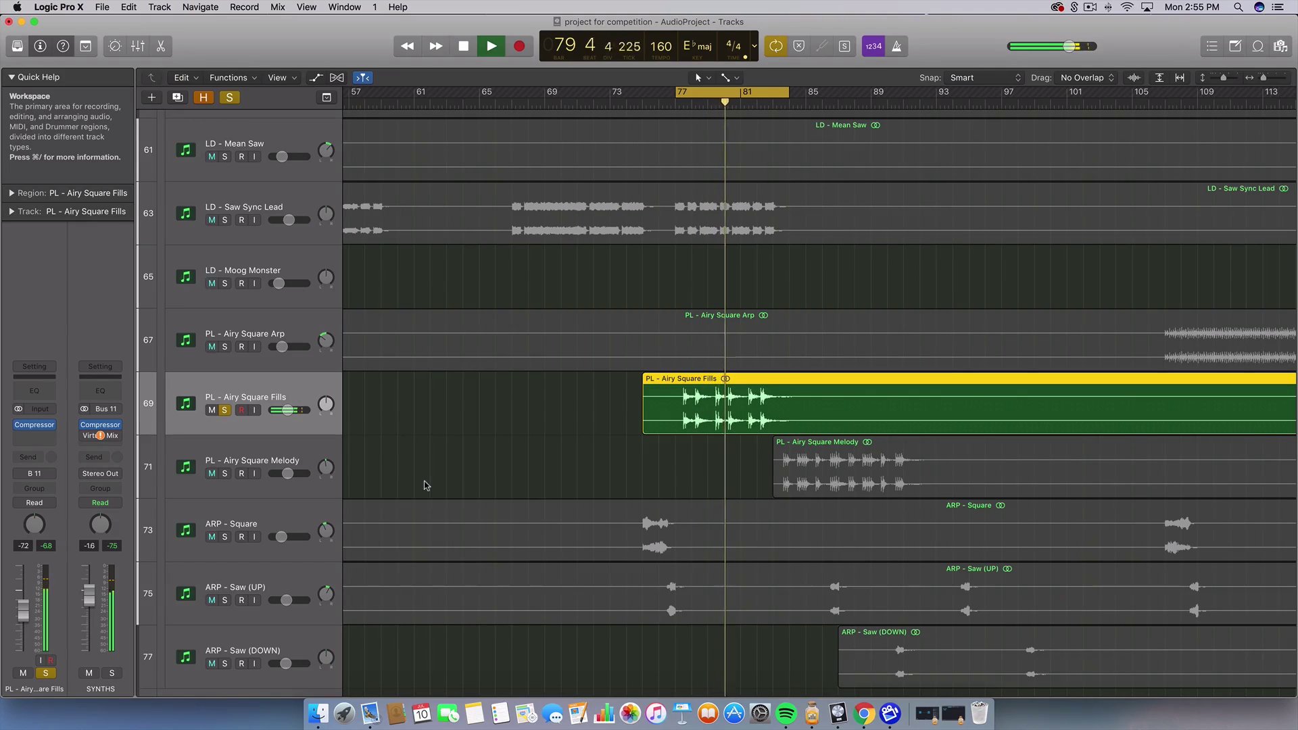
key("space")
left_click(225, 413)
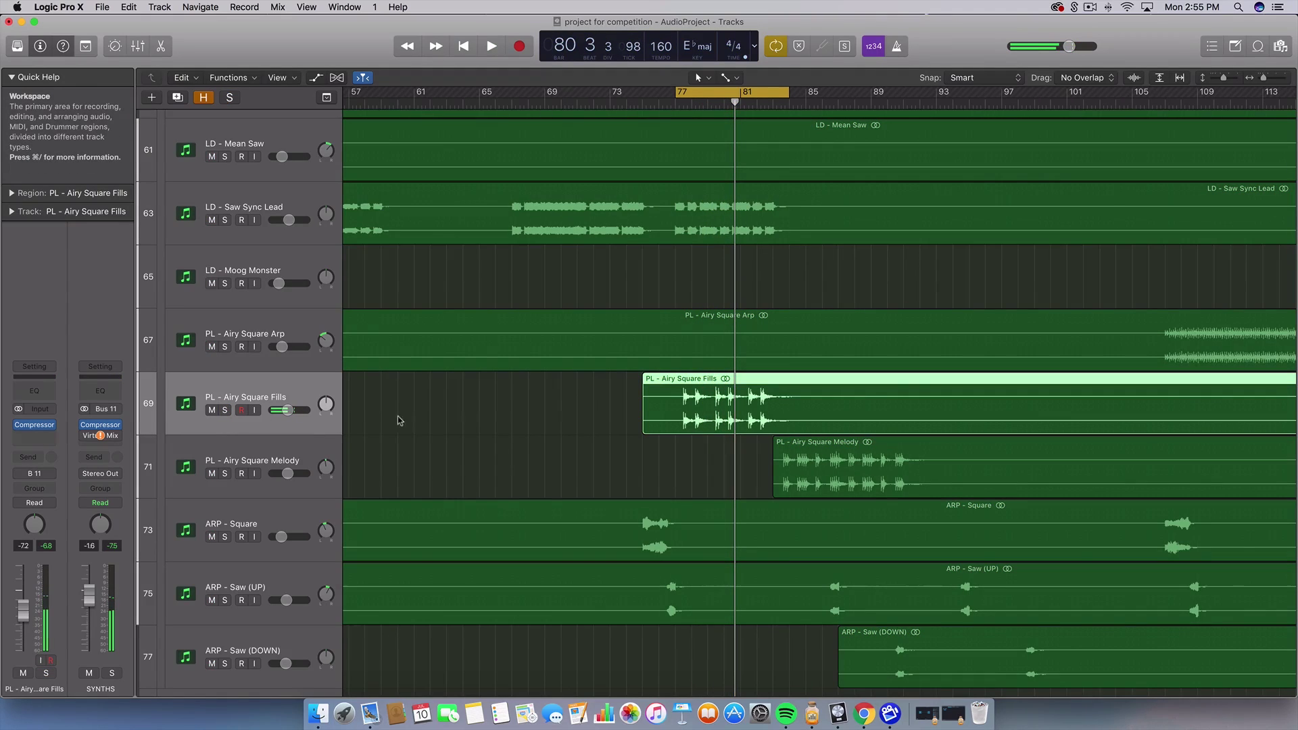
Step: Solo PL - Airy Square Fills once more, replay it from bar 77, and release the solo
left_click(225, 411)
key("space")
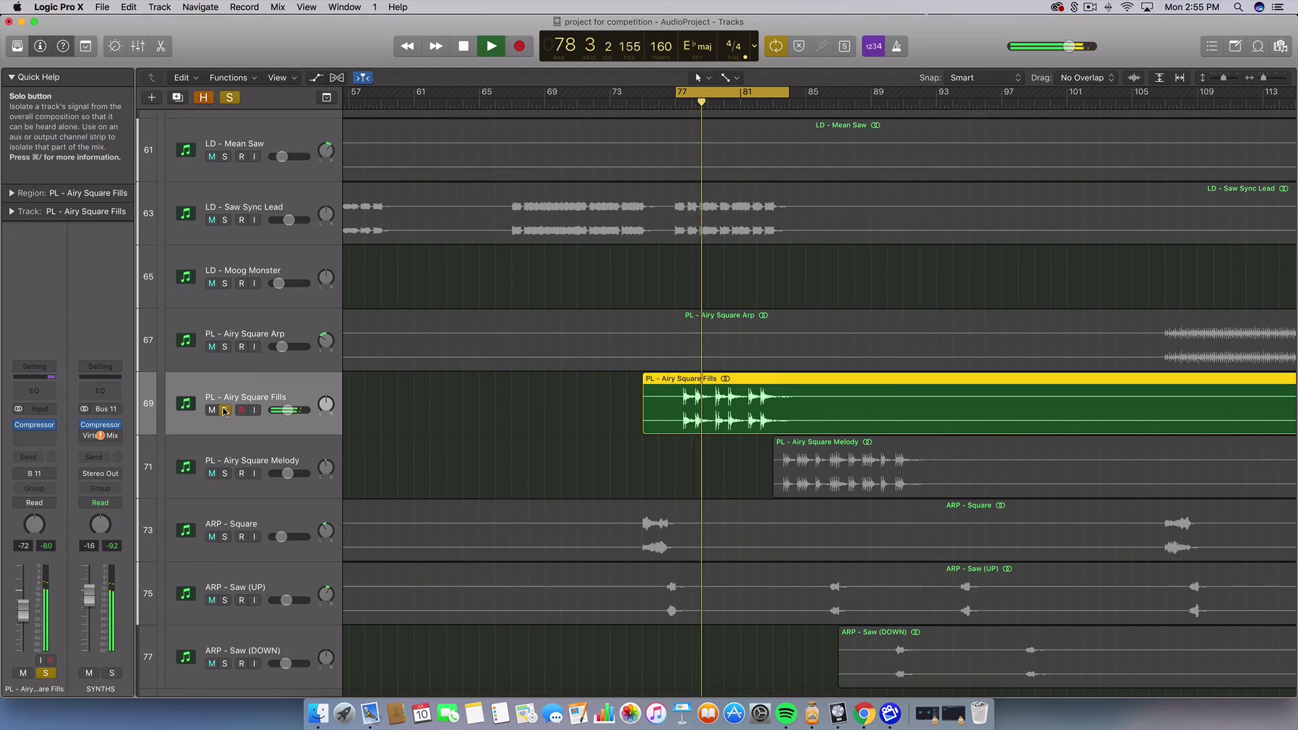
key("space")
left_click(225, 410)
Step: Solo and select the FX - SC White Noise track, play it from bar 77, then turn off its solo
scroll(659, 445, "down", 10)
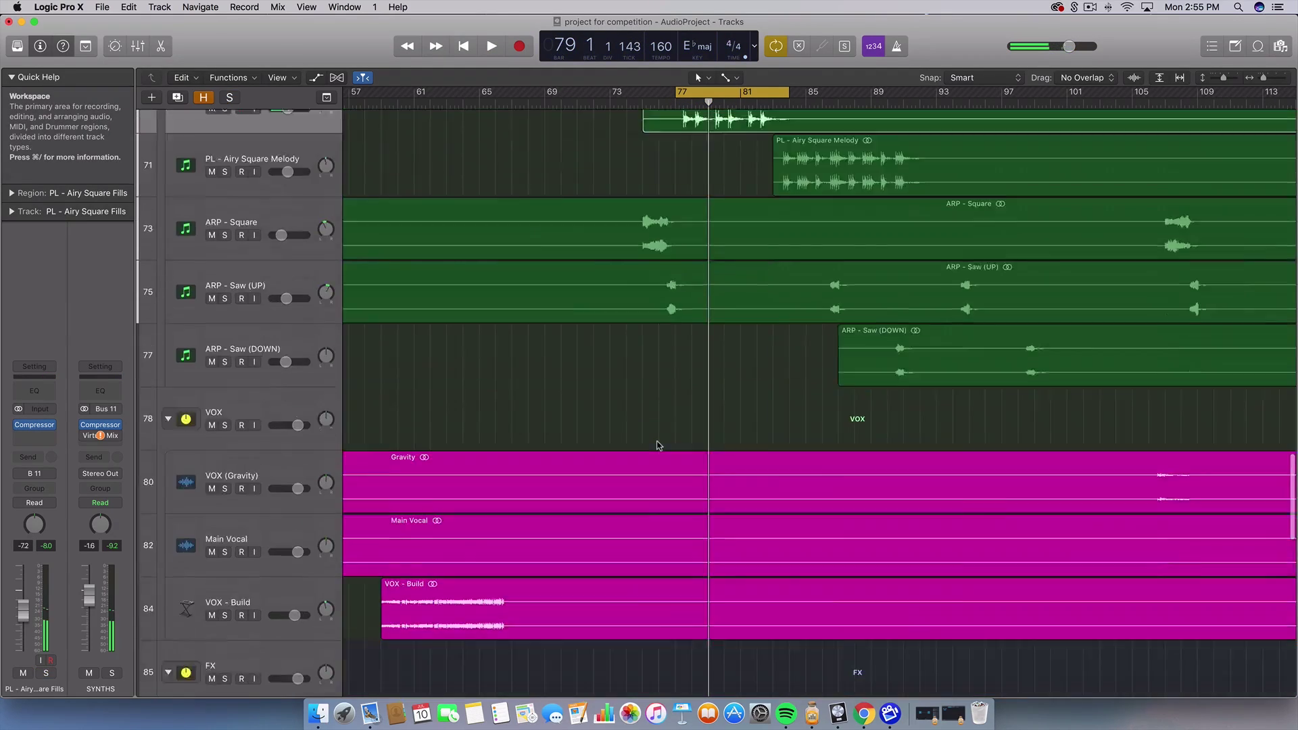
scroll(659, 445, "down", 15)
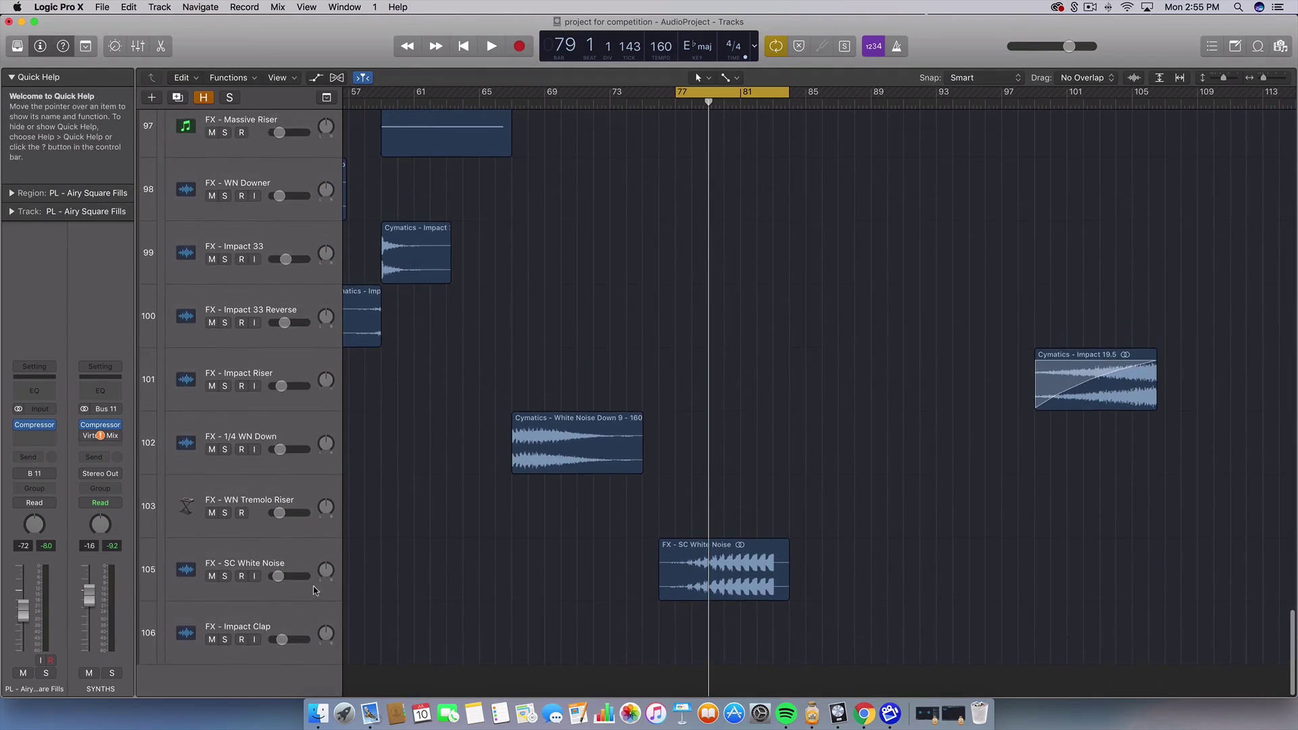
left_click(224, 576)
left_click(242, 556)
key("space")
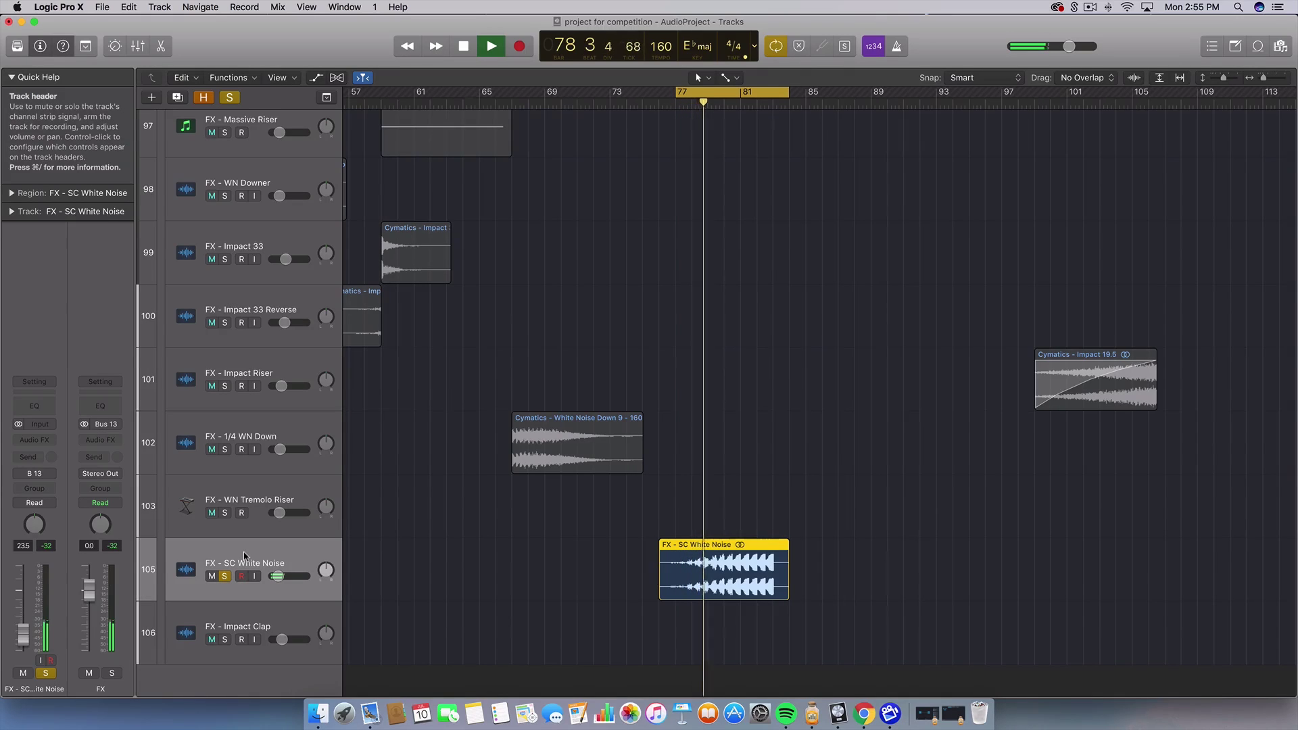
key("space")
left_click(225, 576)
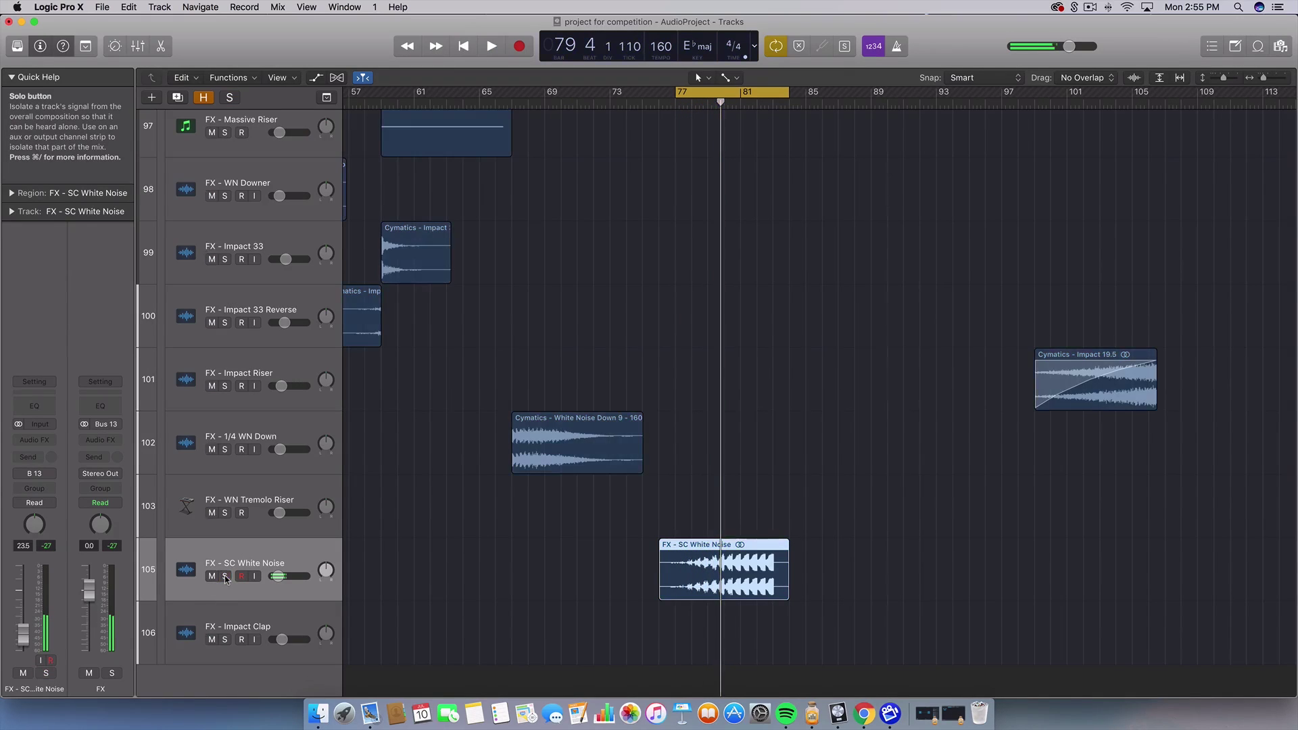
Step: Look over the tracks back up to the drums, then reduce the track height and fit the whole arrangement in view
scroll(825, 458, "up", 15)
scroll(825, 458, "right", 5)
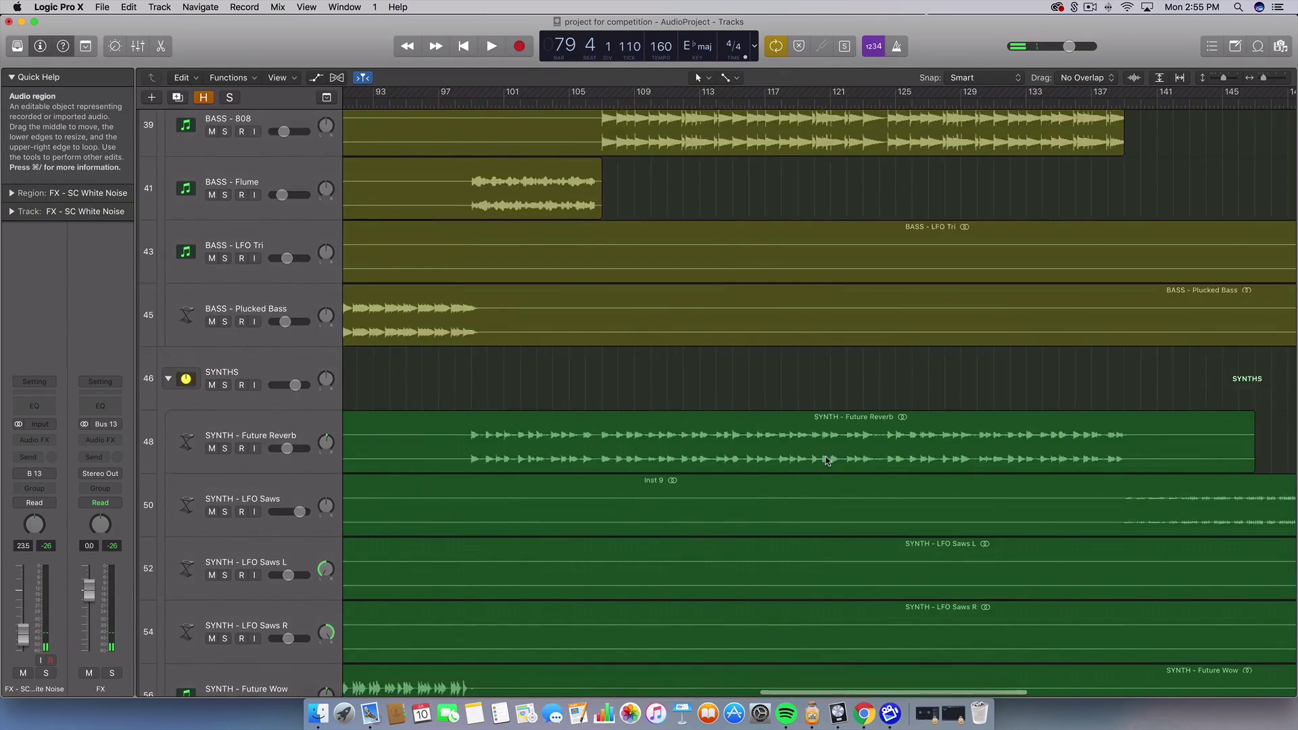
scroll(826, 458, "up", 10)
scroll(825, 458, "left", 8)
scroll(826, 458, "right", 2)
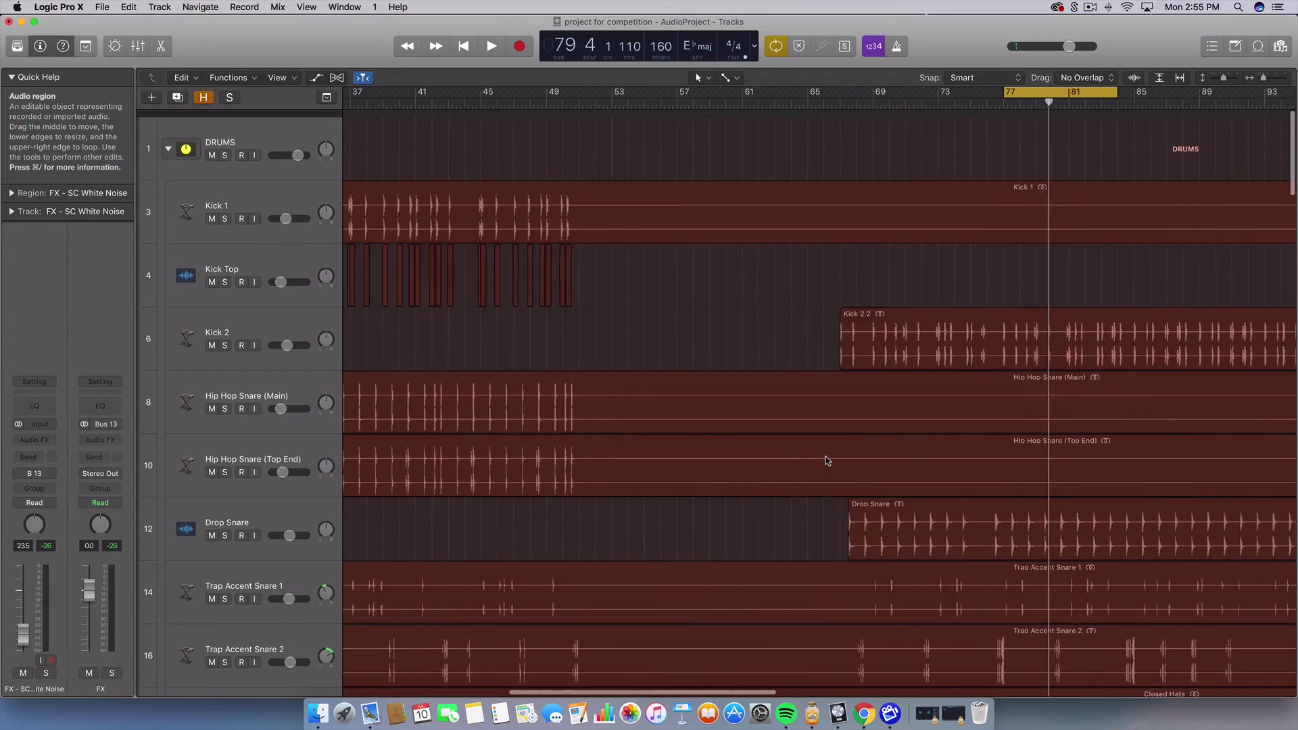
scroll(825, 459, "down", 1)
scroll(825, 459, "right", 1)
left_click_drag(1224, 77, 1213, 78)
key("z")
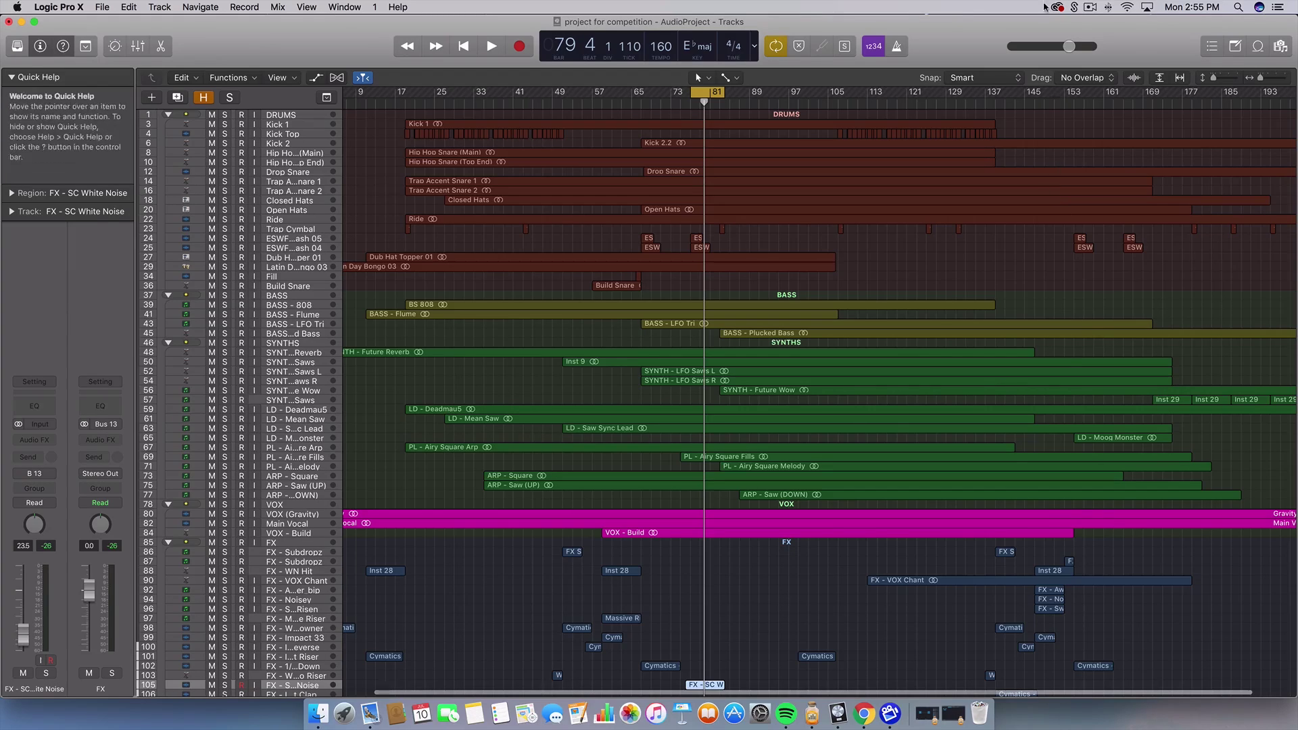
Step: Set the cycle area to about bars 140 to 175, then to about bars 19 to 54, and start playback at bar 19
left_click_drag(1000, 91, 1138, 124)
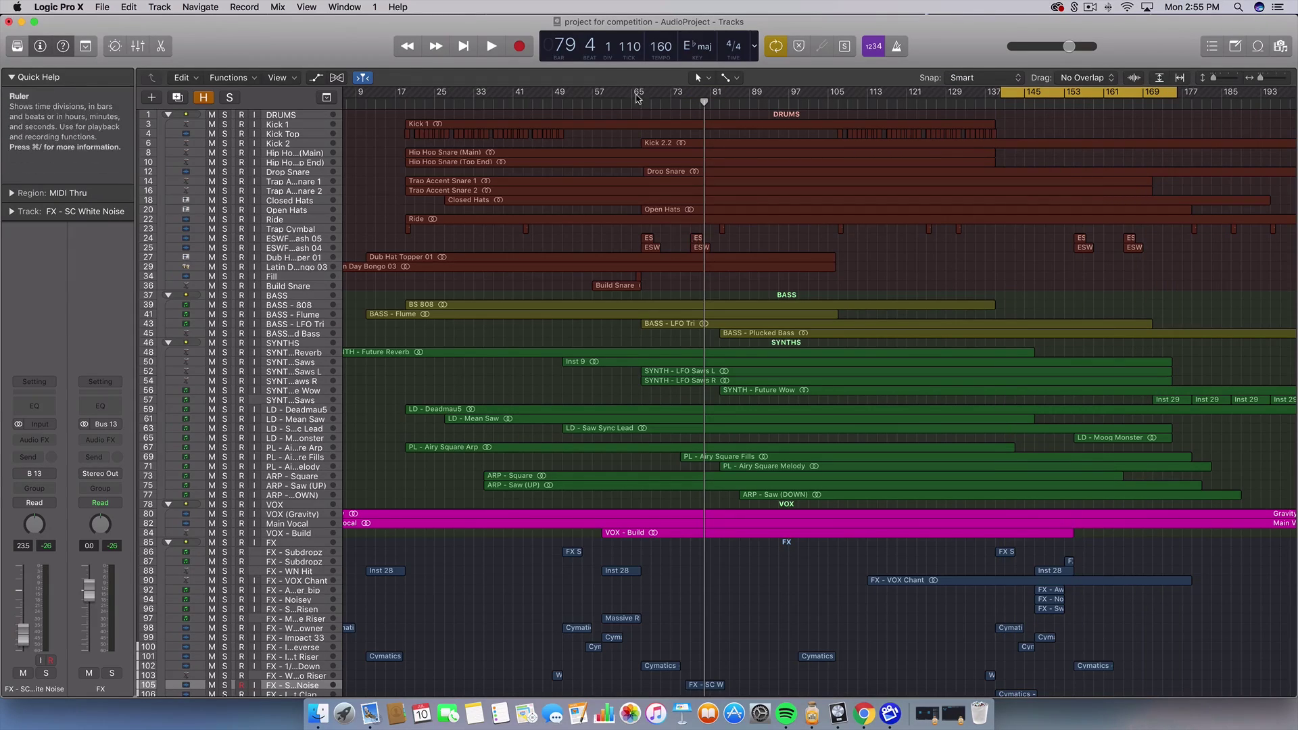
scroll(562, 131, "down", 5)
scroll(562, 131, "up", 5)
left_click_drag(404, 95, 579, 89)
key("space")
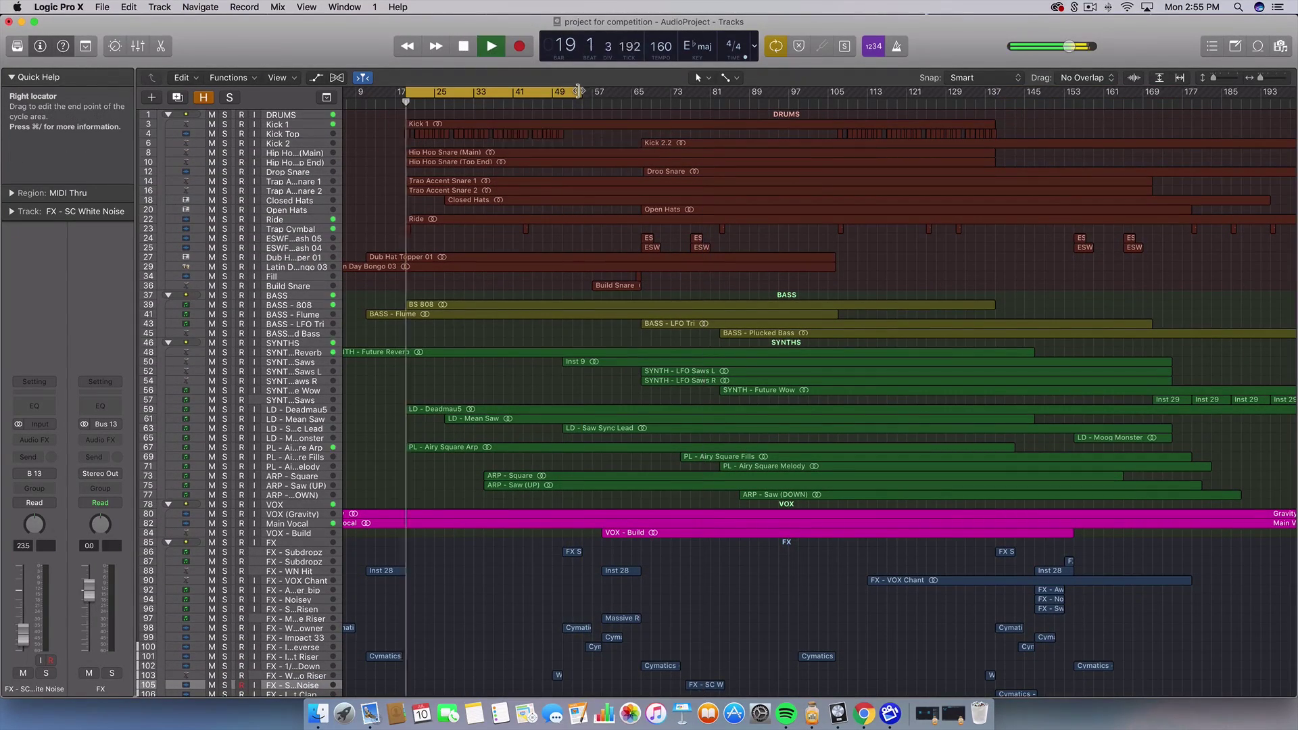
Step: Turn off the cycle over the bar 19 section and set a new cycle area from bar 67 to 101
left_click(571, 92)
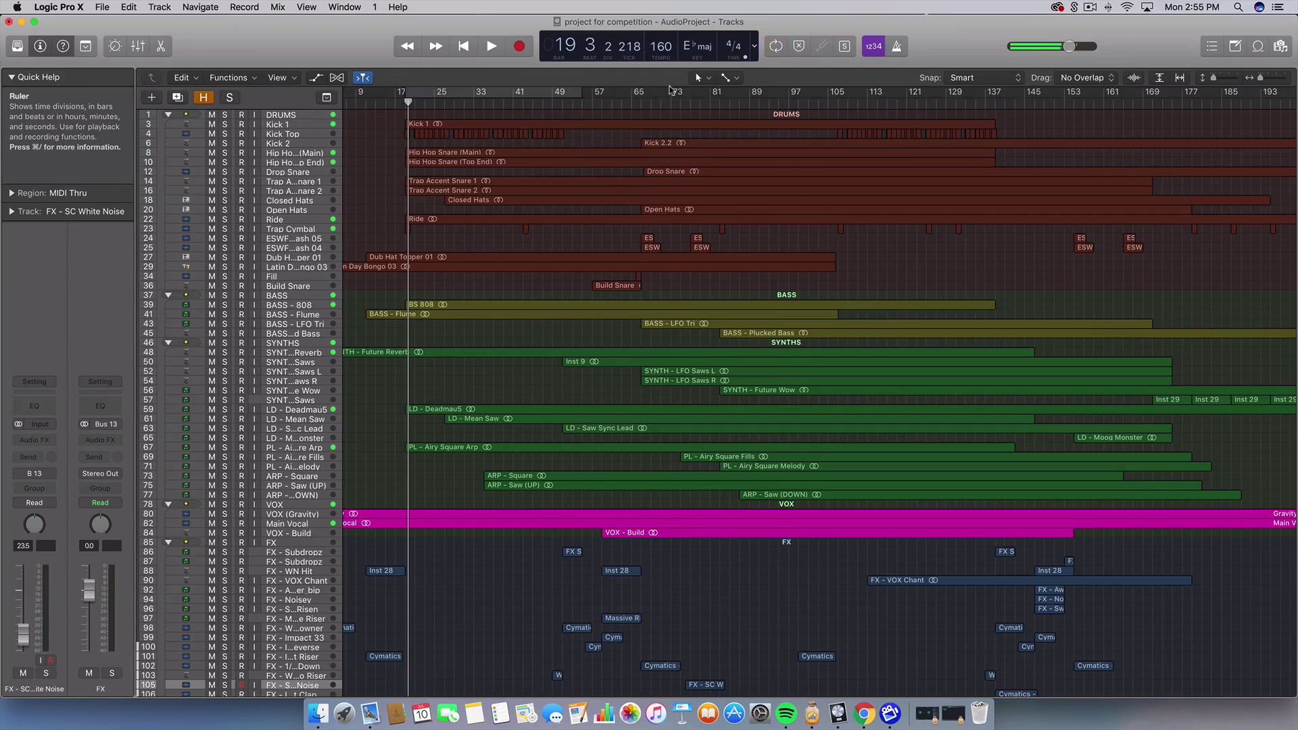
left_click_drag(670, 91, 808, 92)
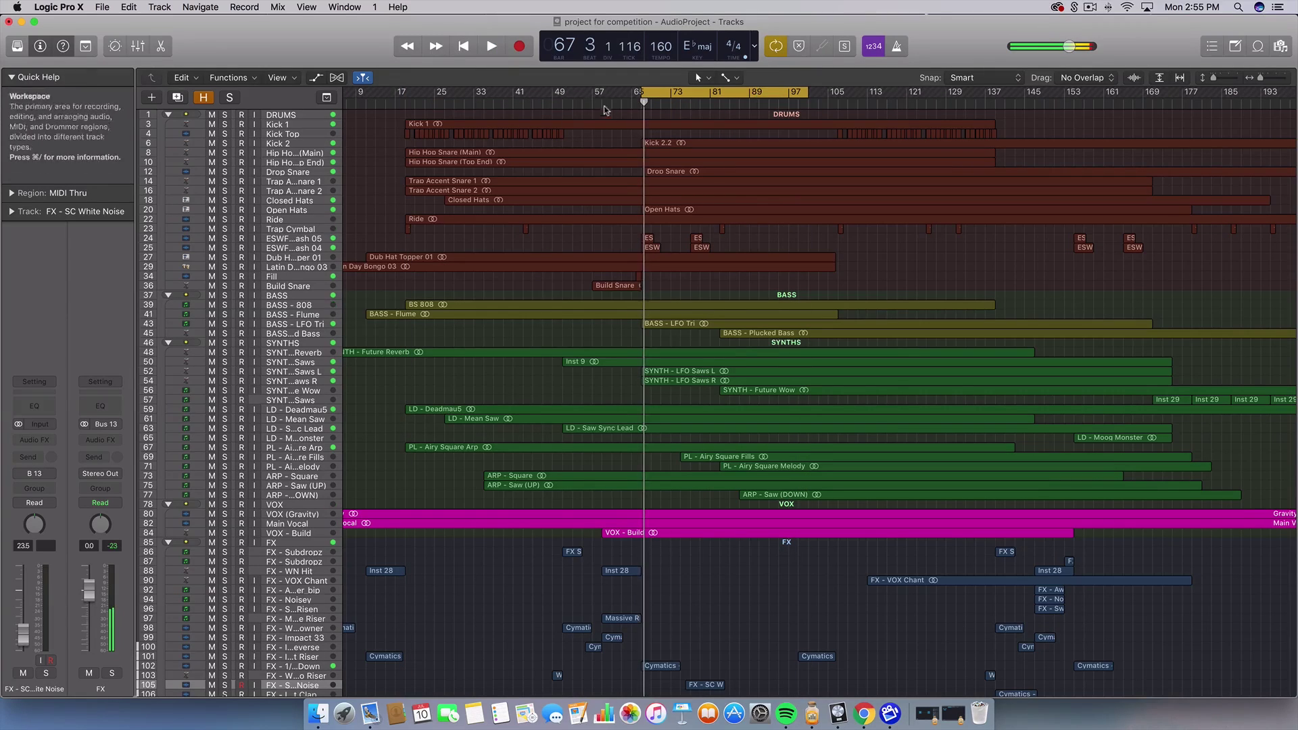
Step: Set the cycle area to bars 51 to 67 and play the build section, then turn the cycle off and stop
left_click_drag(566, 93, 639, 103)
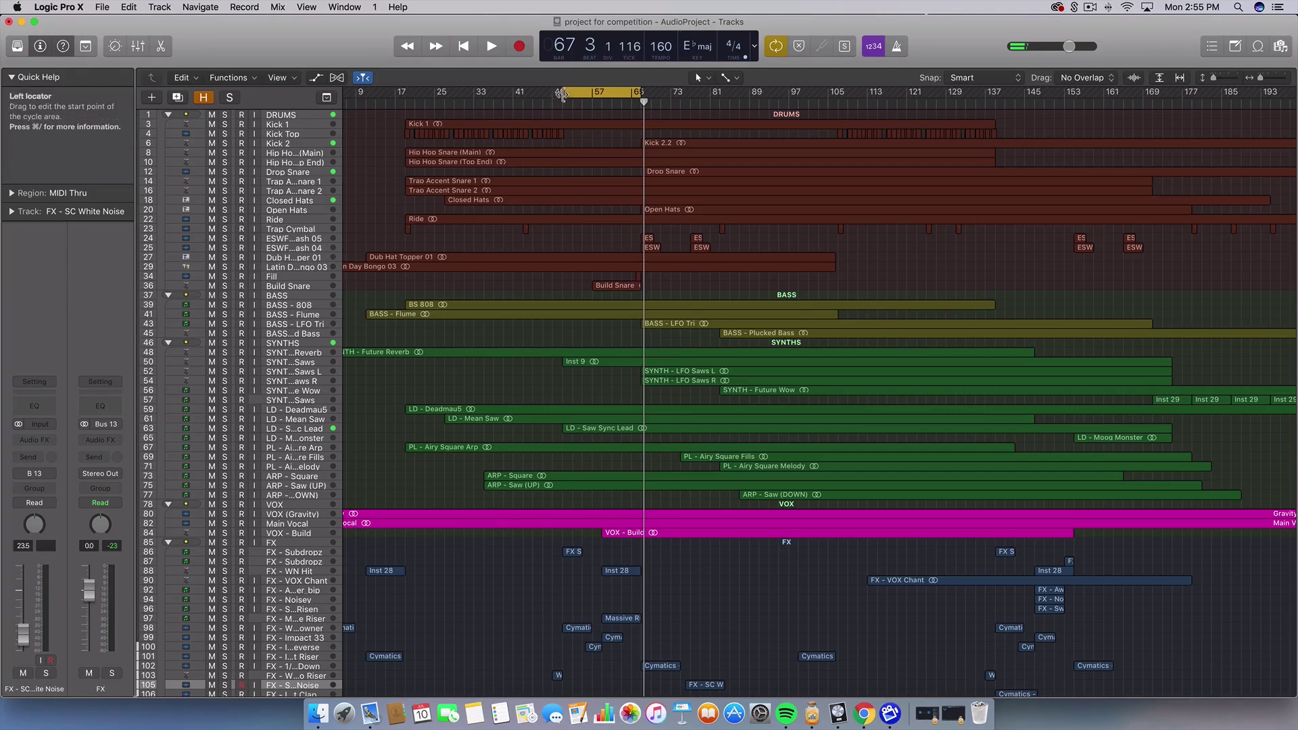
key("space")
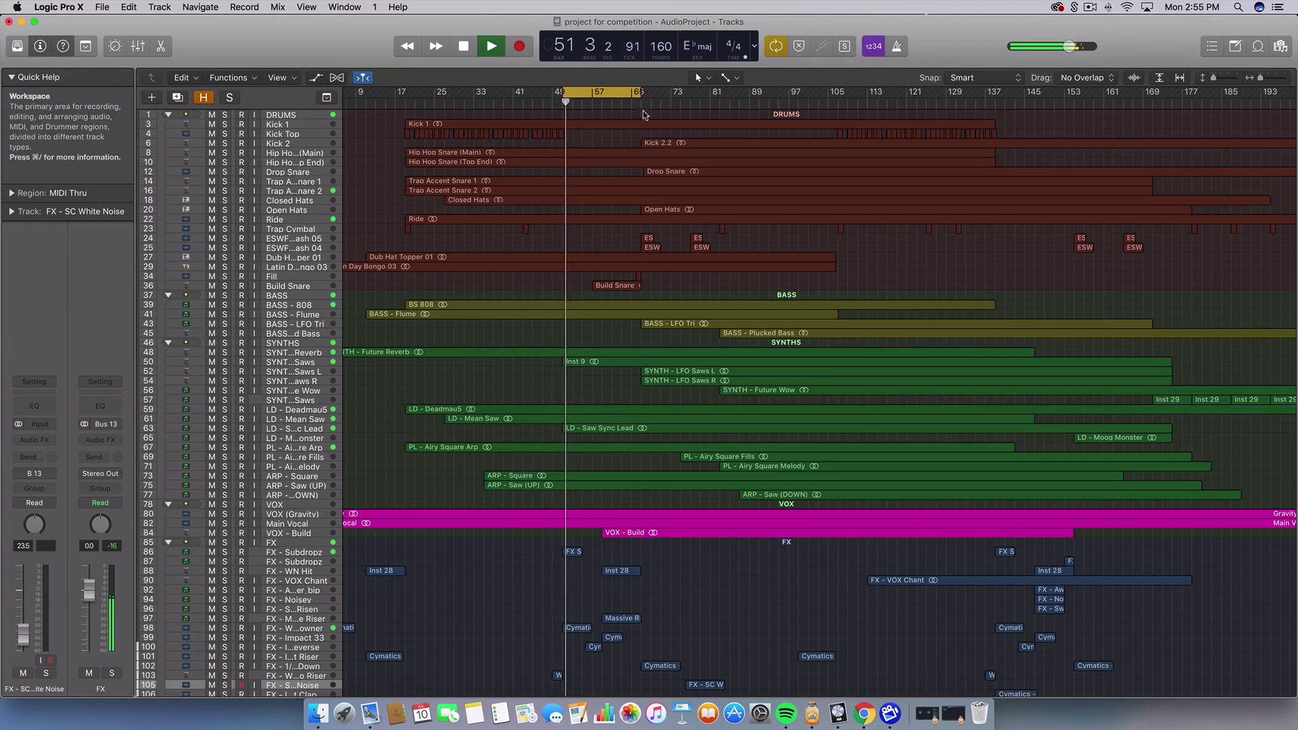
left_click(633, 94)
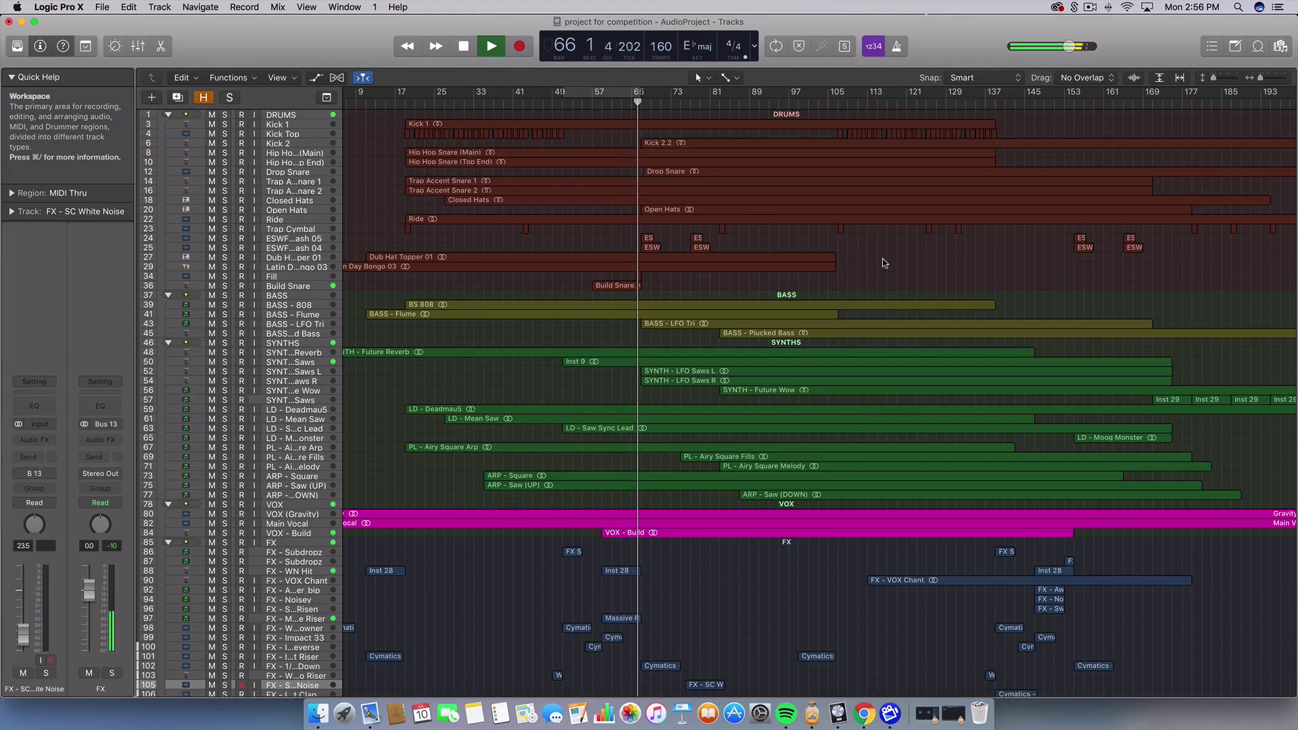
key("space")
Step: Enlarge the tracks around the build, turn the bar 51 to 67 cycle back on and place the playhead at bar 69
key("super+Right")
key("super+Right")
key("super+Right")
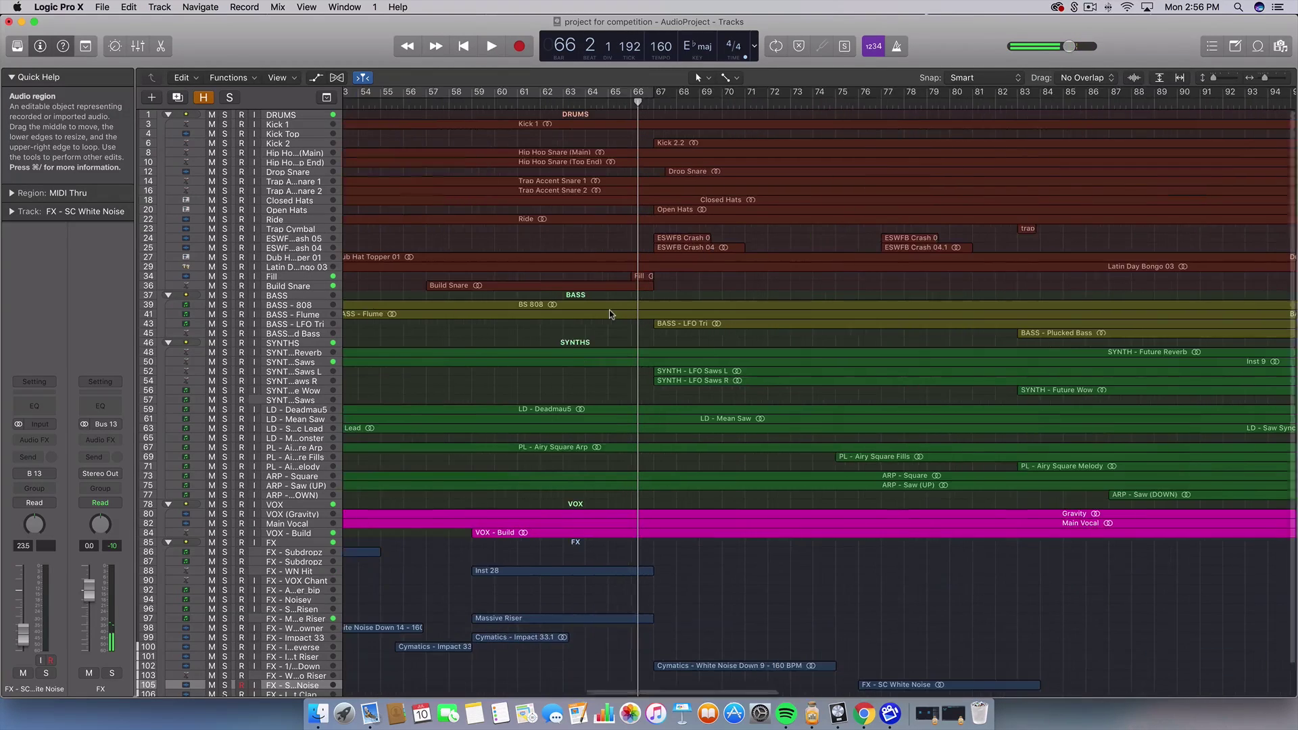
left_click_drag(1214, 78, 1227, 78)
scroll(679, 379, "up", 9)
scroll(679, 378, "left", 4)
scroll(679, 378, "up", 20)
scroll(679, 378, "left", 1)
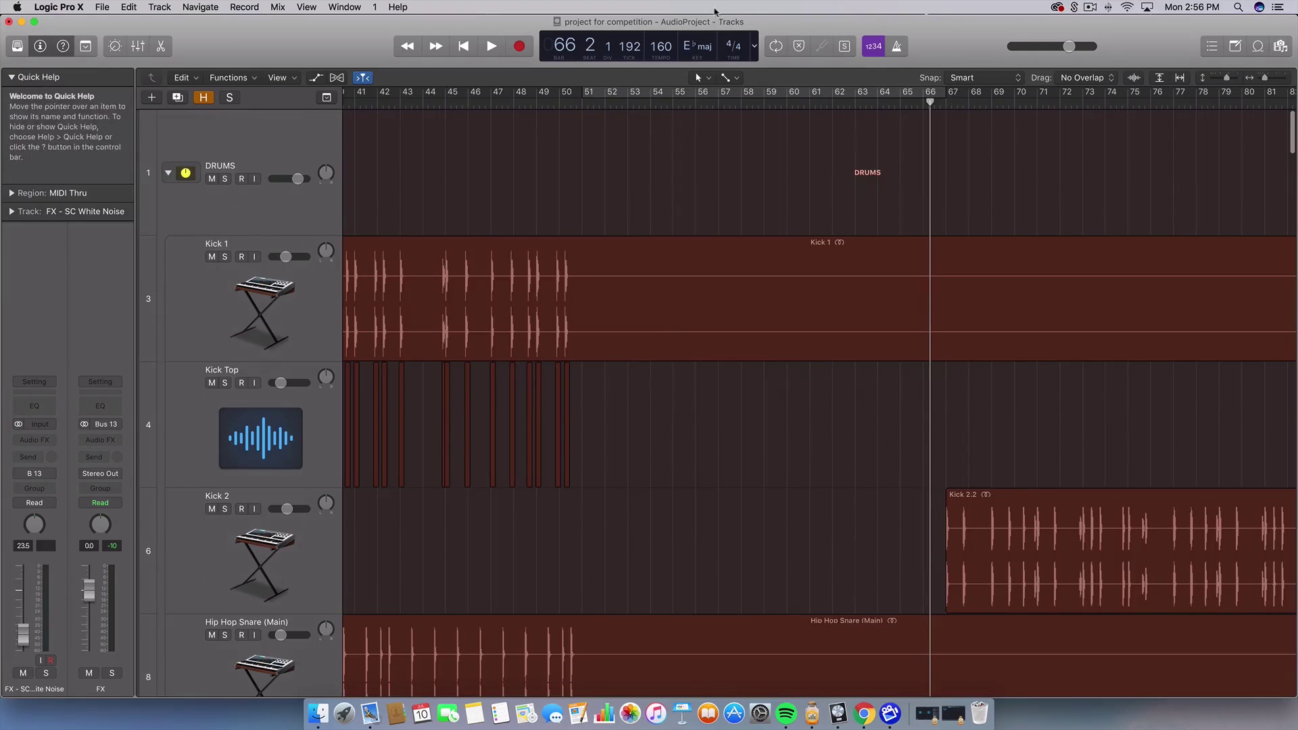
left_click(686, 90)
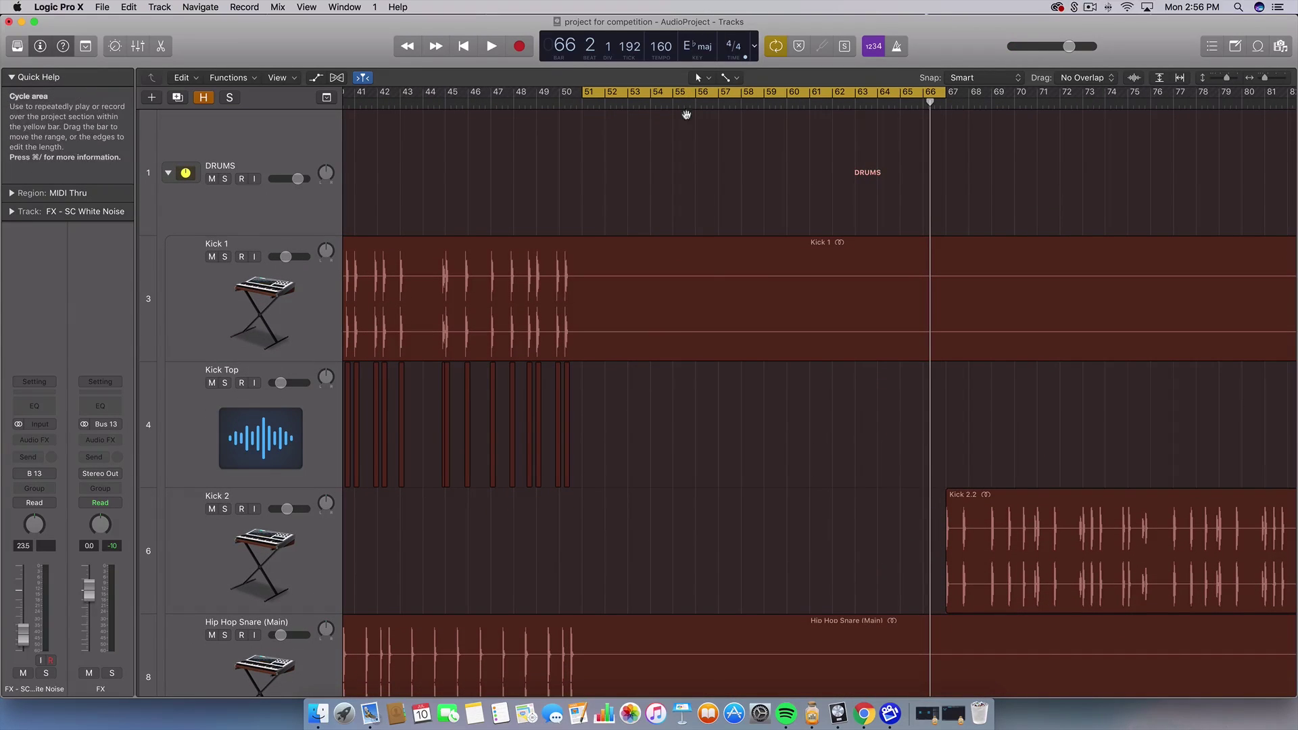
left_click(490, 101)
left_click(991, 103)
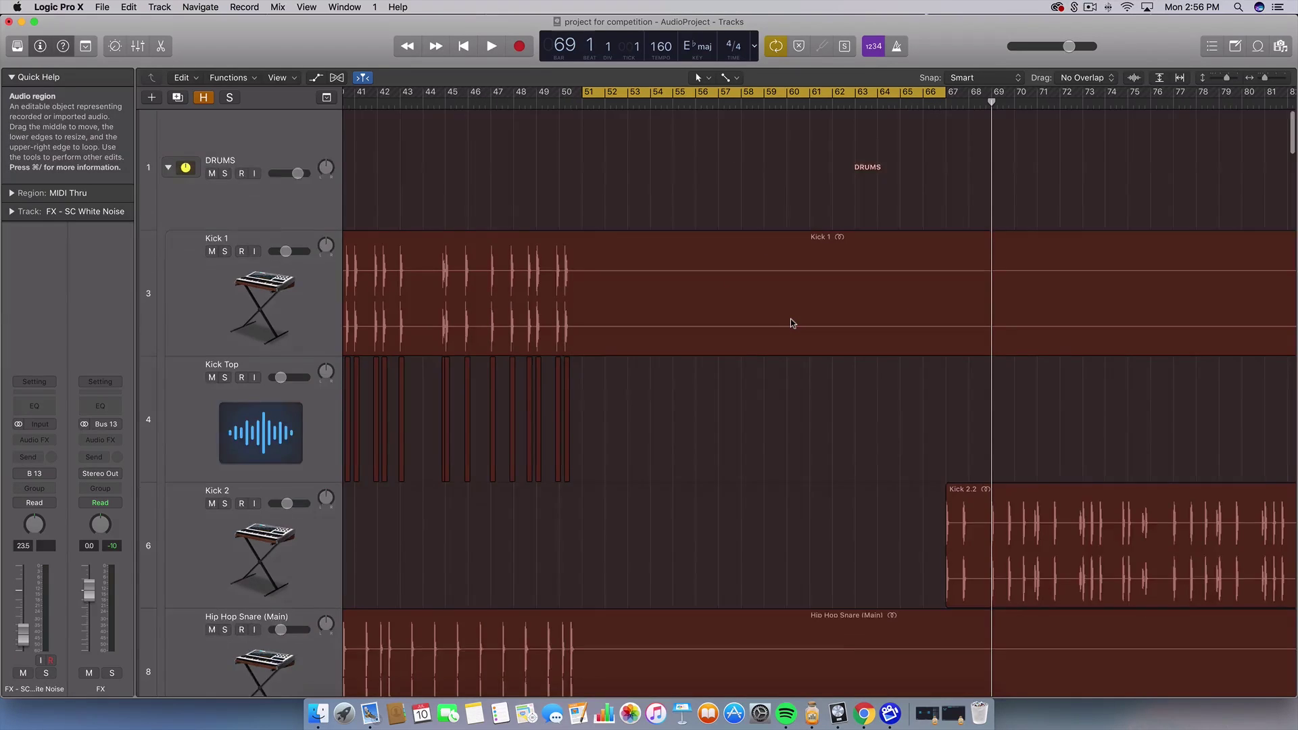
Step: Look down the drum tracks to Build Snare and set the cycle area to about bars 57 to 66
scroll(792, 323, "down", 15)
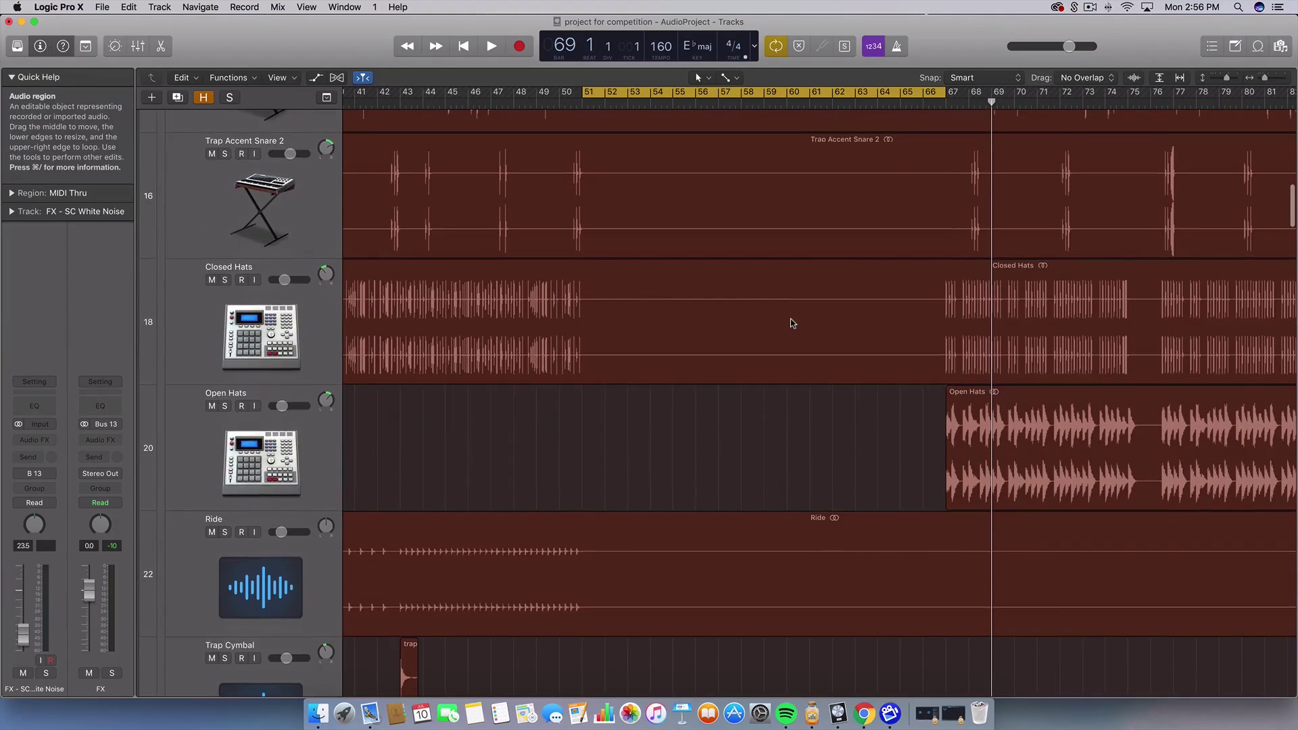
scroll(792, 323, "down", 10)
scroll(793, 323, "down", 8)
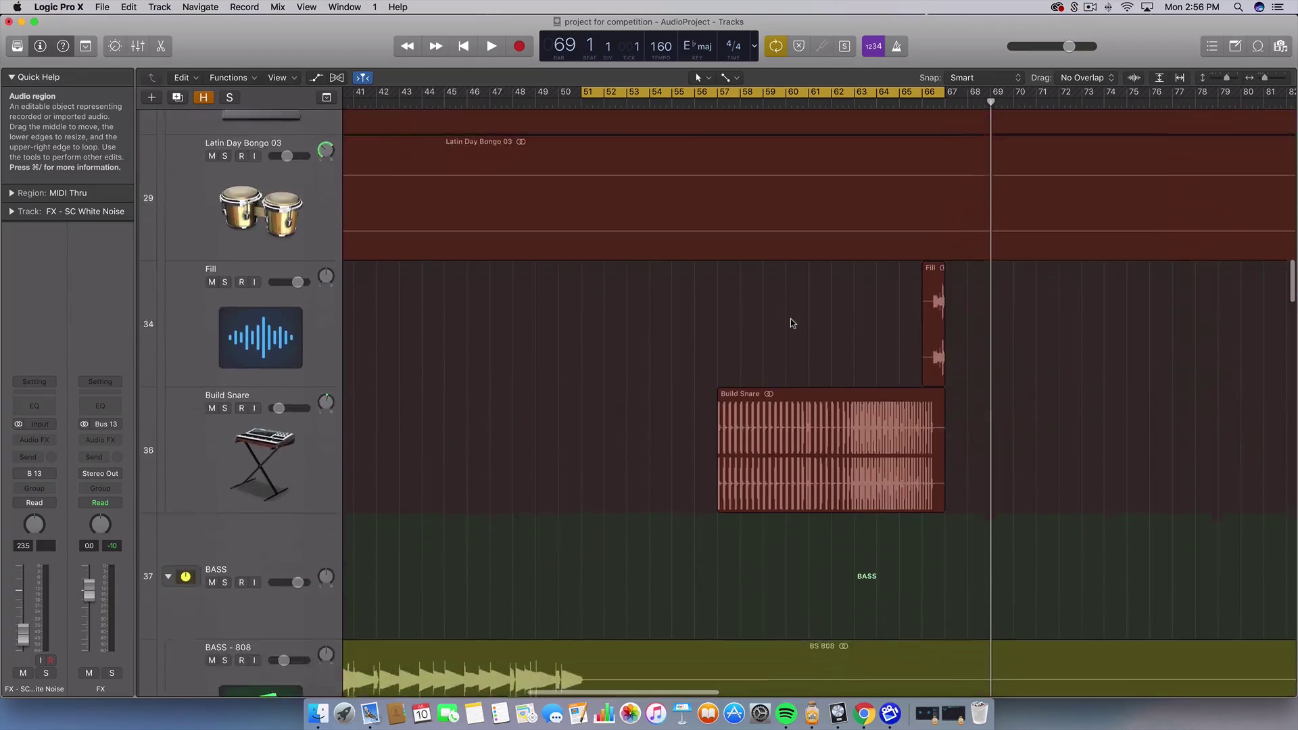
scroll(626, 410, "down", 2)
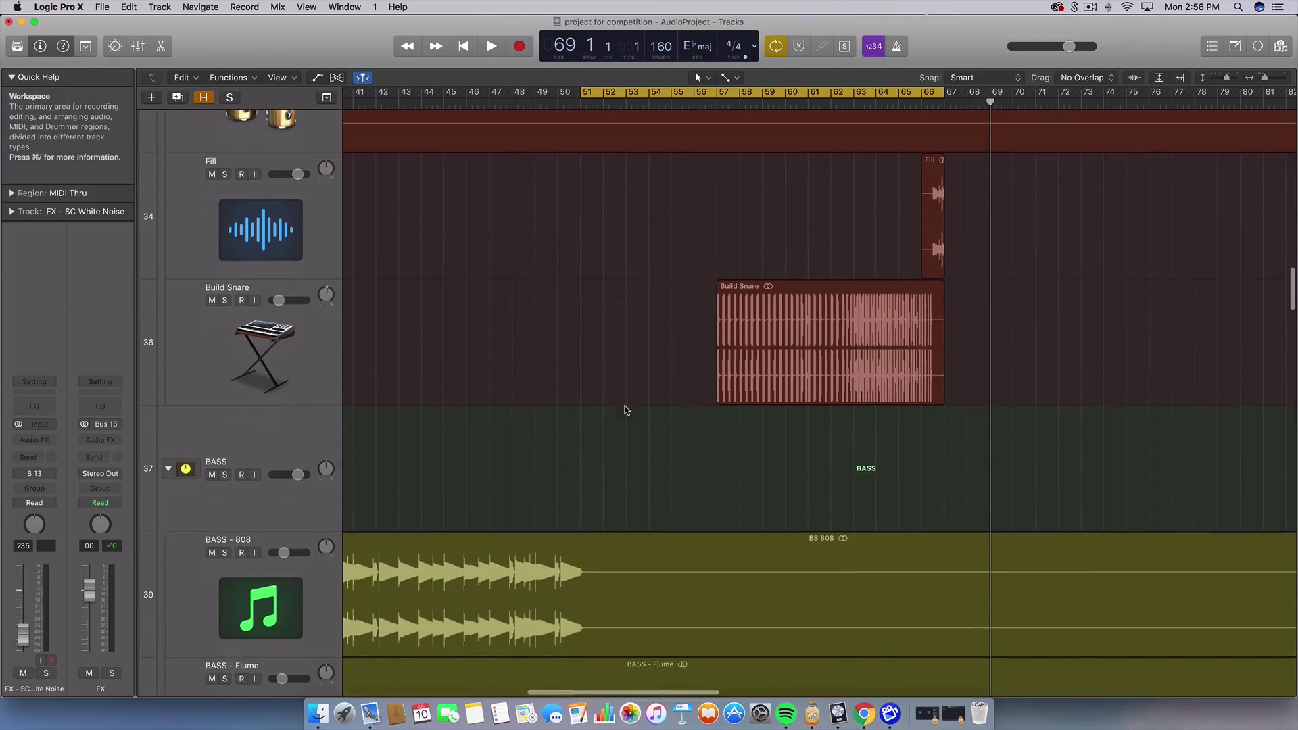
left_click_drag(719, 92, 929, 97)
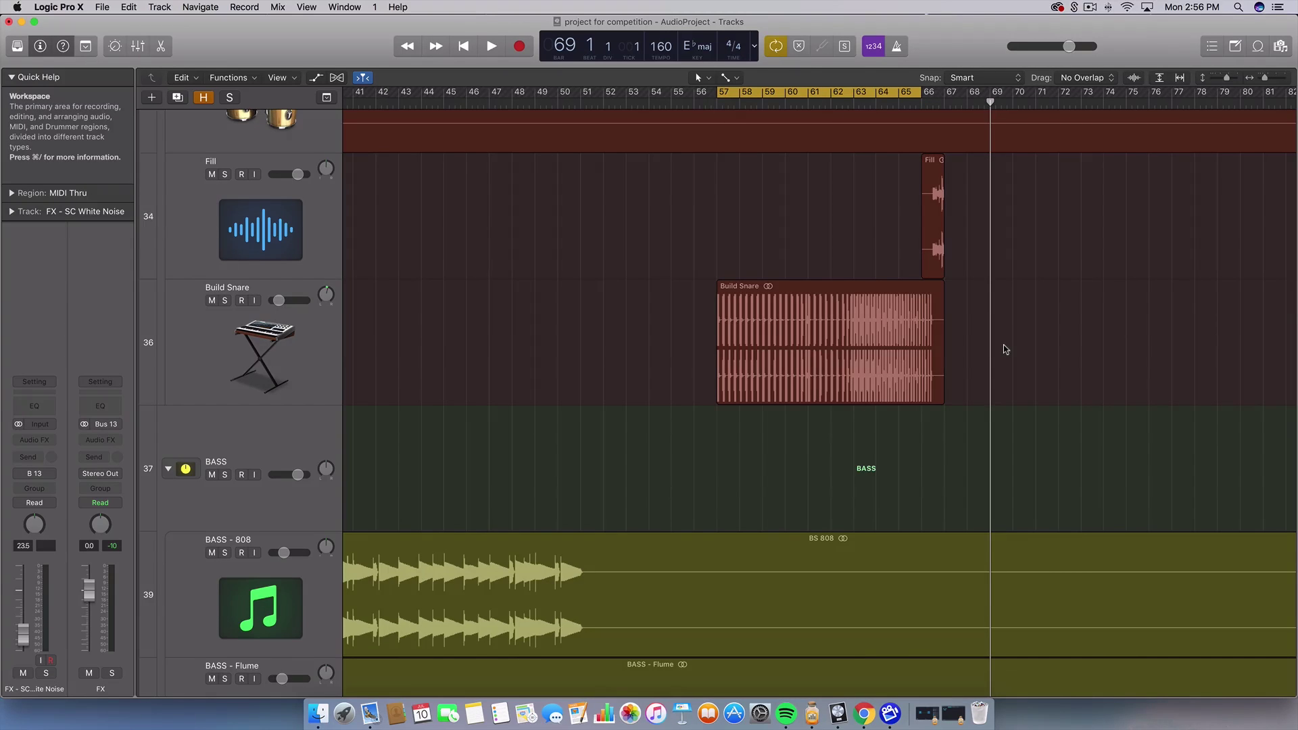
Step: Set the cycle area to bars 51 to 67, starting where the SYNTH - LFO Saws region begins
scroll(1005, 349, "down", 20)
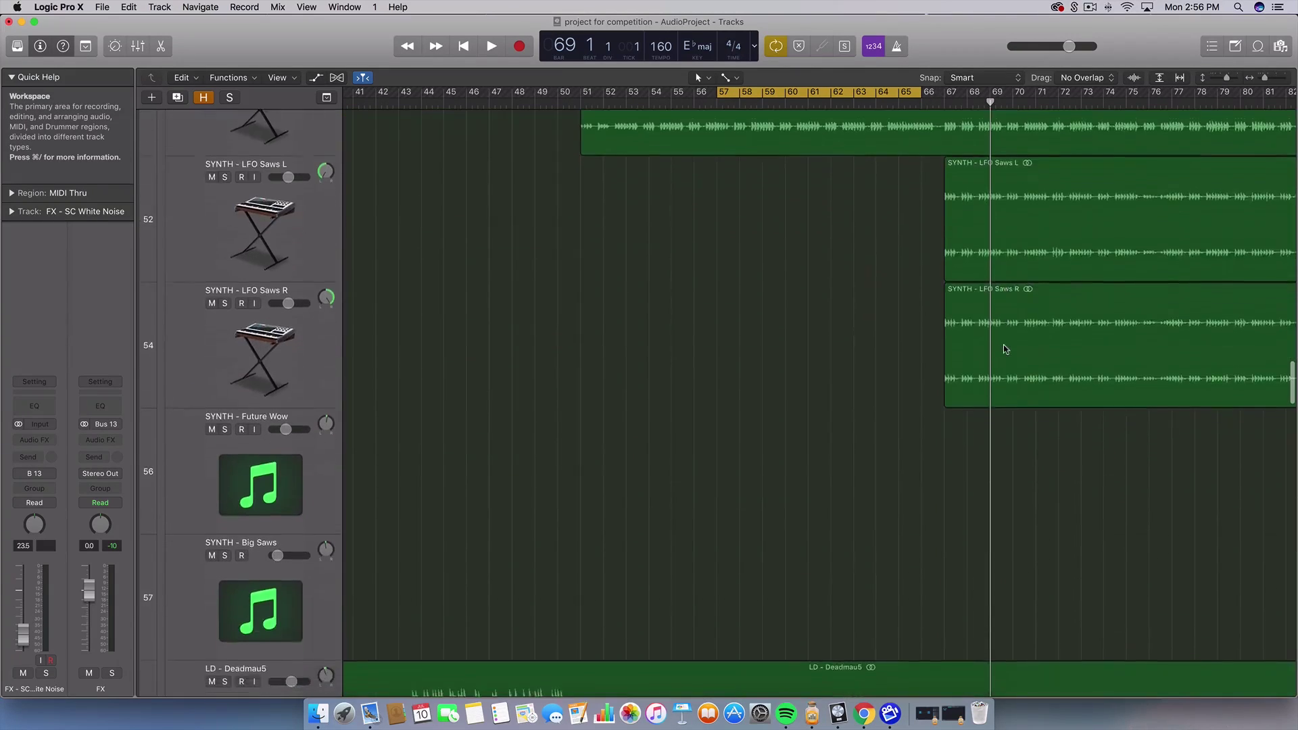
scroll(1005, 350, "up", 3)
left_click_drag(588, 92, 944, 93)
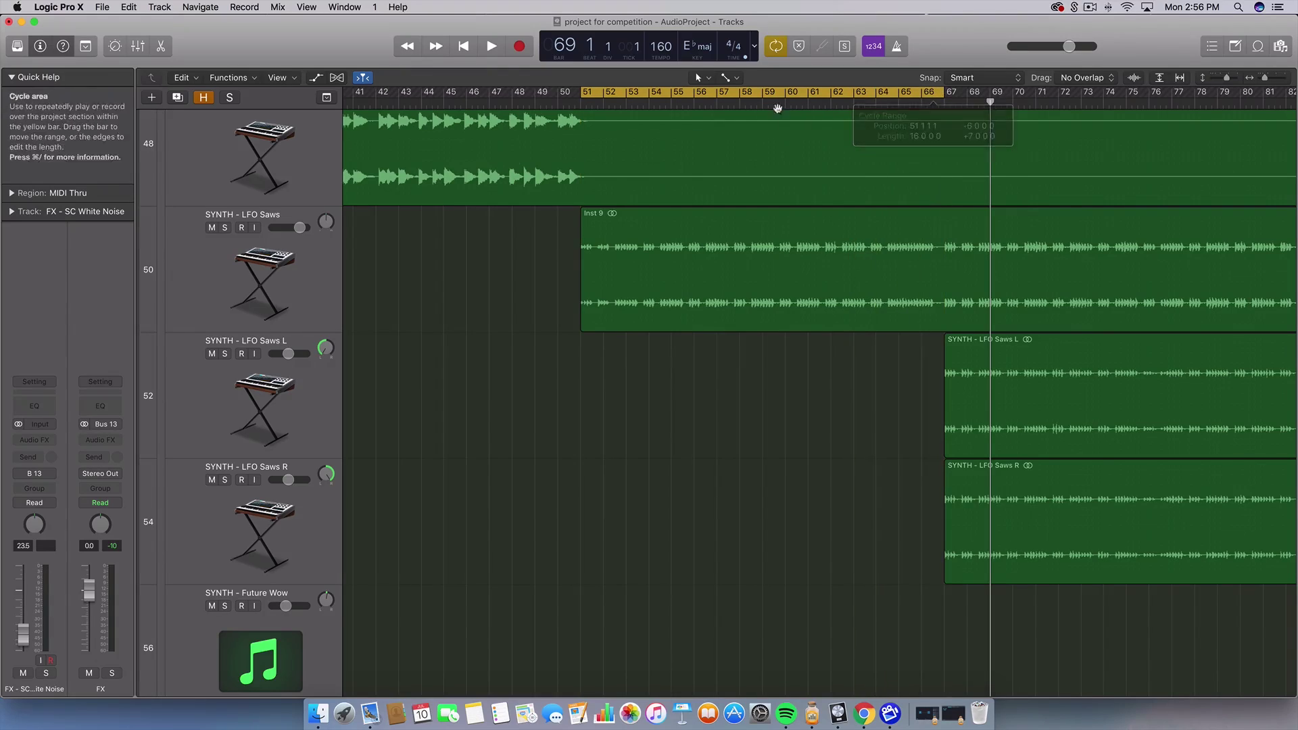
Step: Solo the SYNTH - LFO Saws track and play it from bar 51, then stop and turn off its solo
left_click(225, 227)
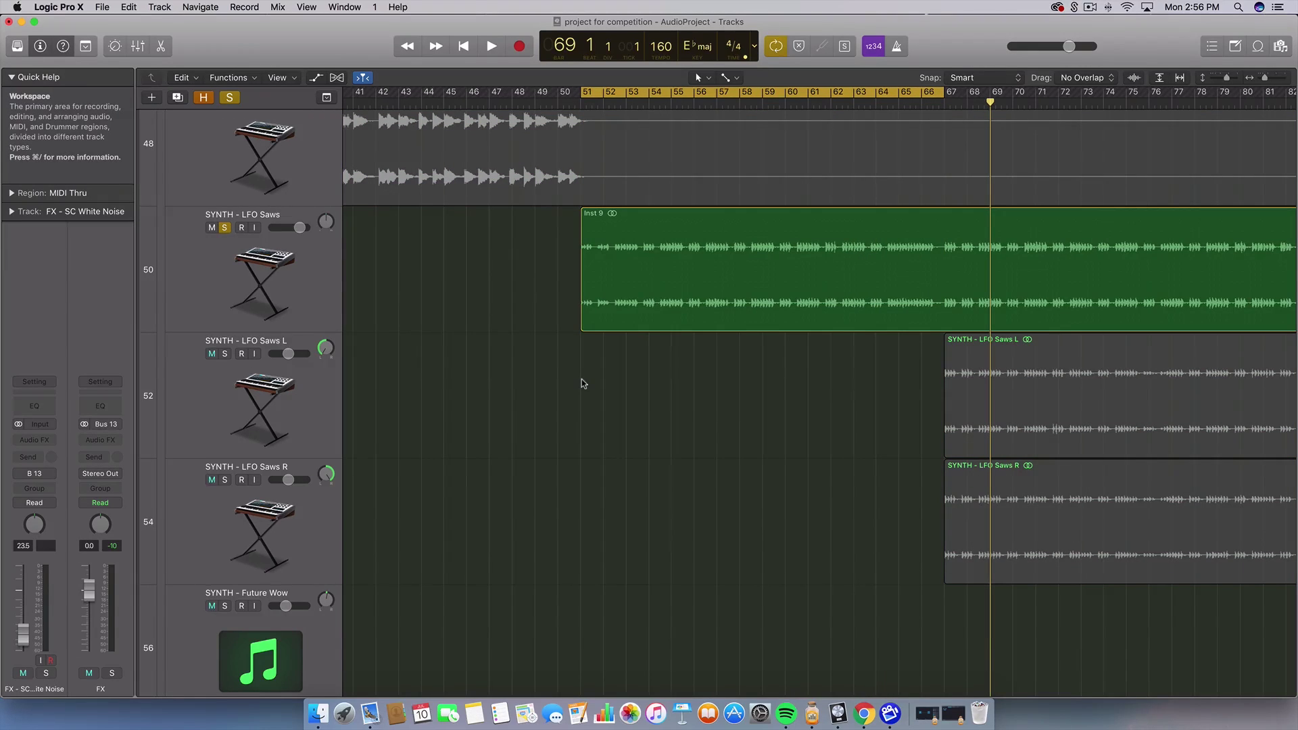
left_click(274, 276)
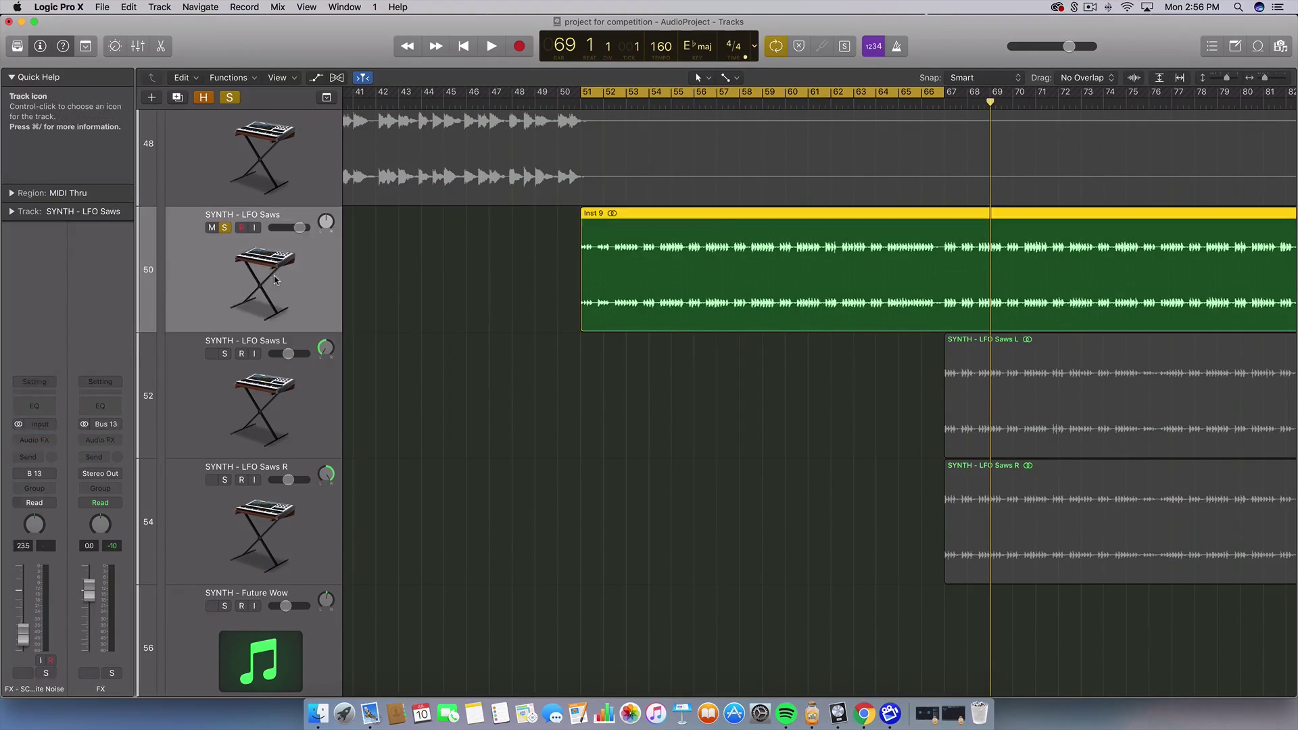
left_click_drag(600, 430, 743, 303)
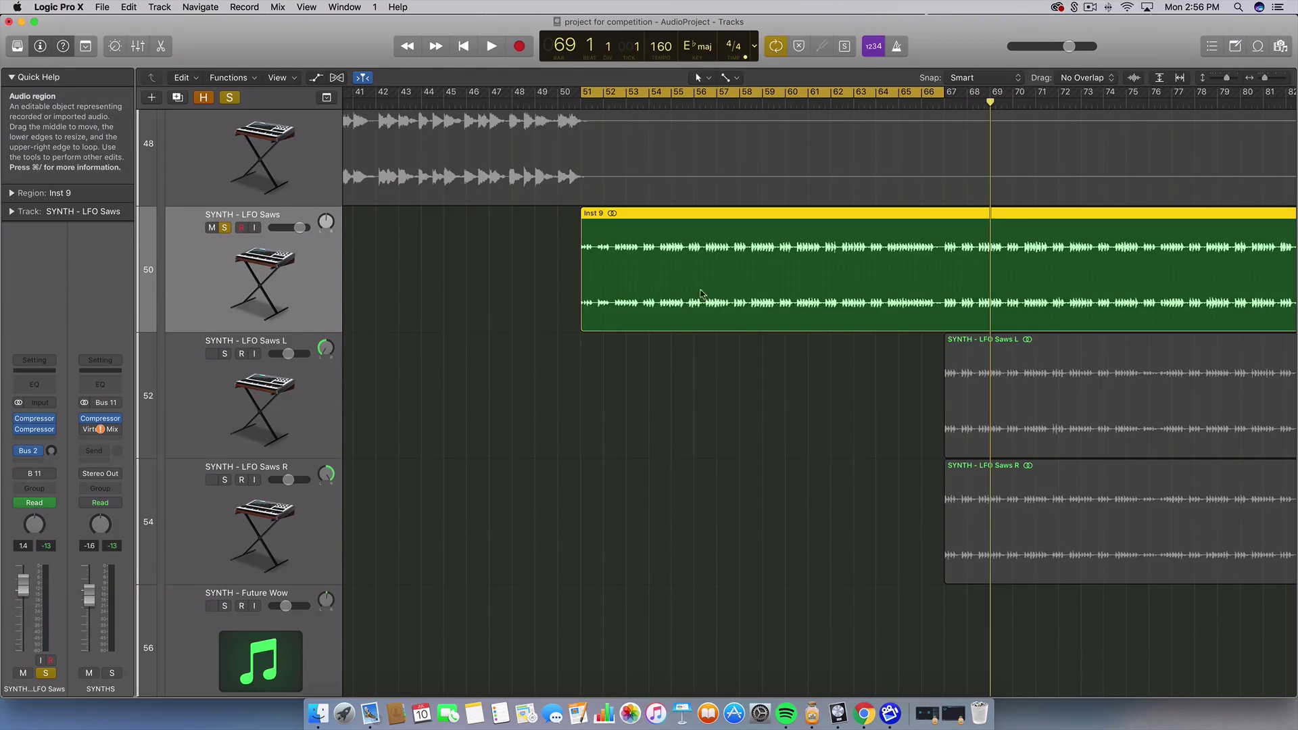
left_click(523, 101)
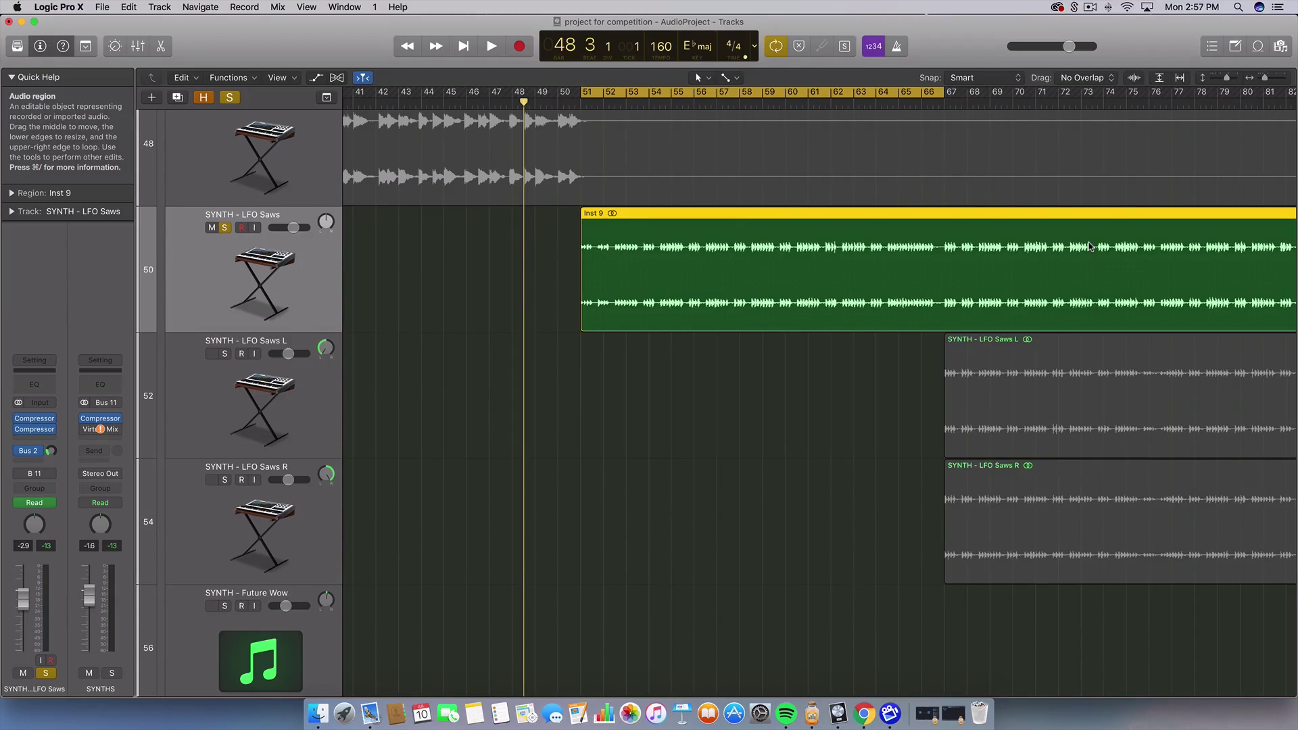
key("space")
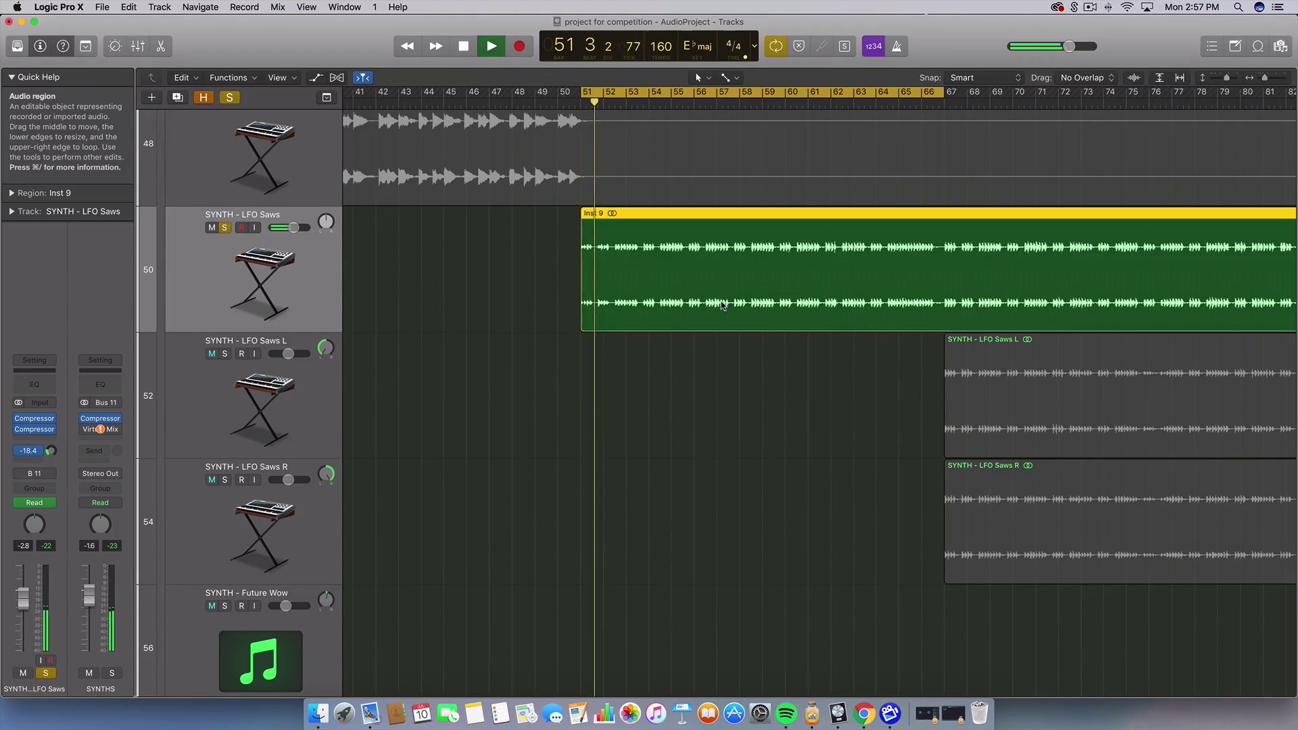
left_click(500, 426)
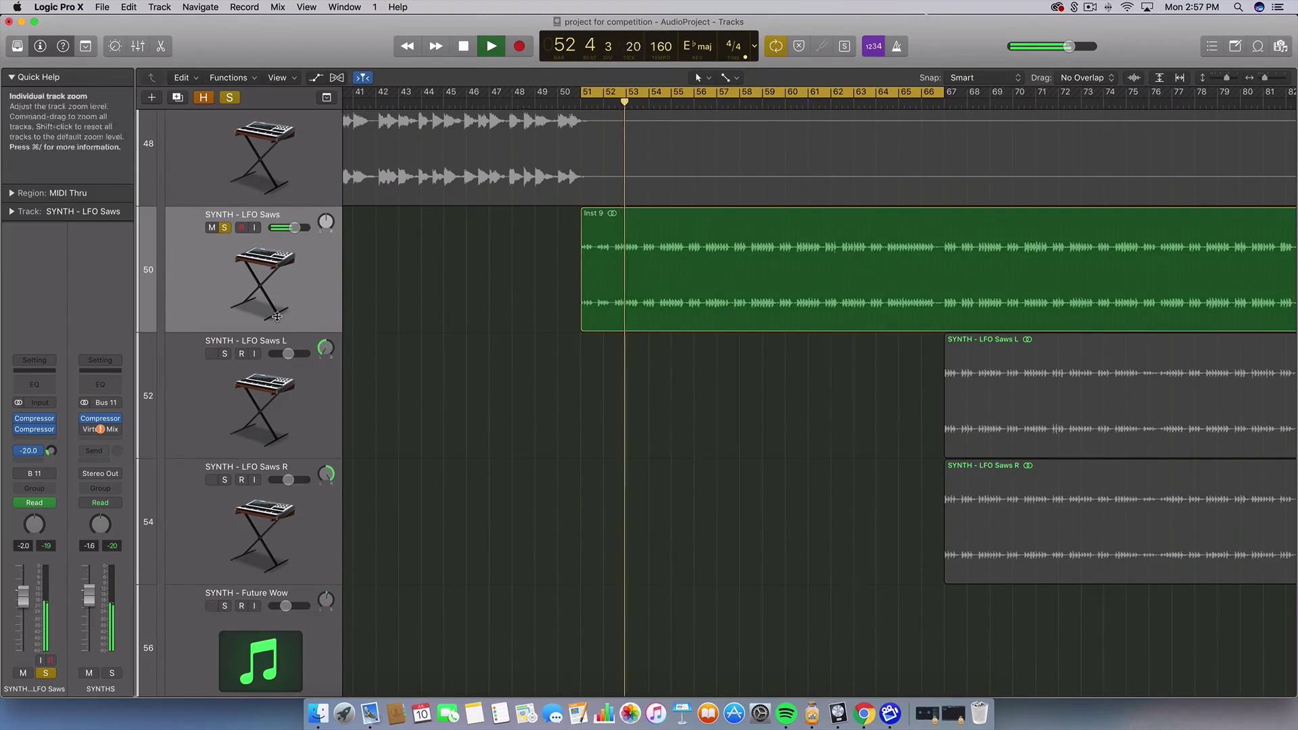
key("space")
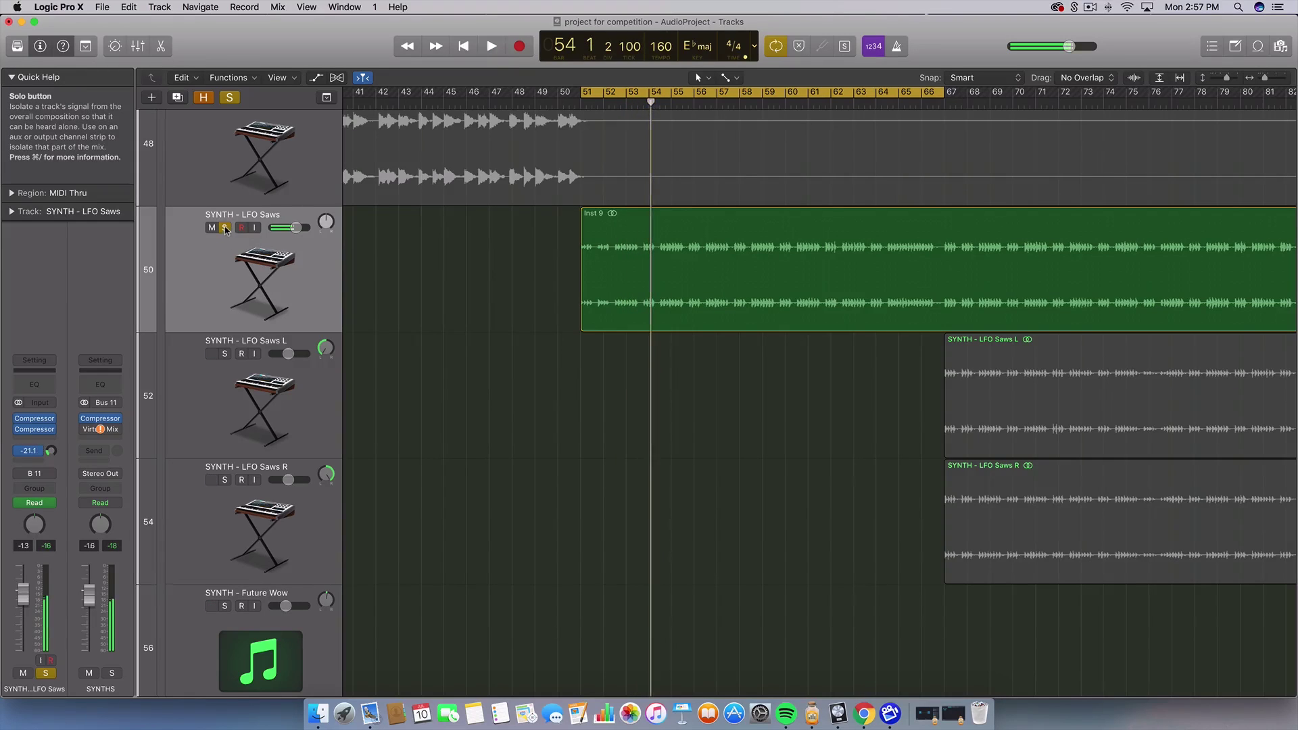
key("s")
Step: Select the Inst 9 region together with the LFO Saws L and R regions, then reselect only Inst 9
scroll(672, 454, "up", 3)
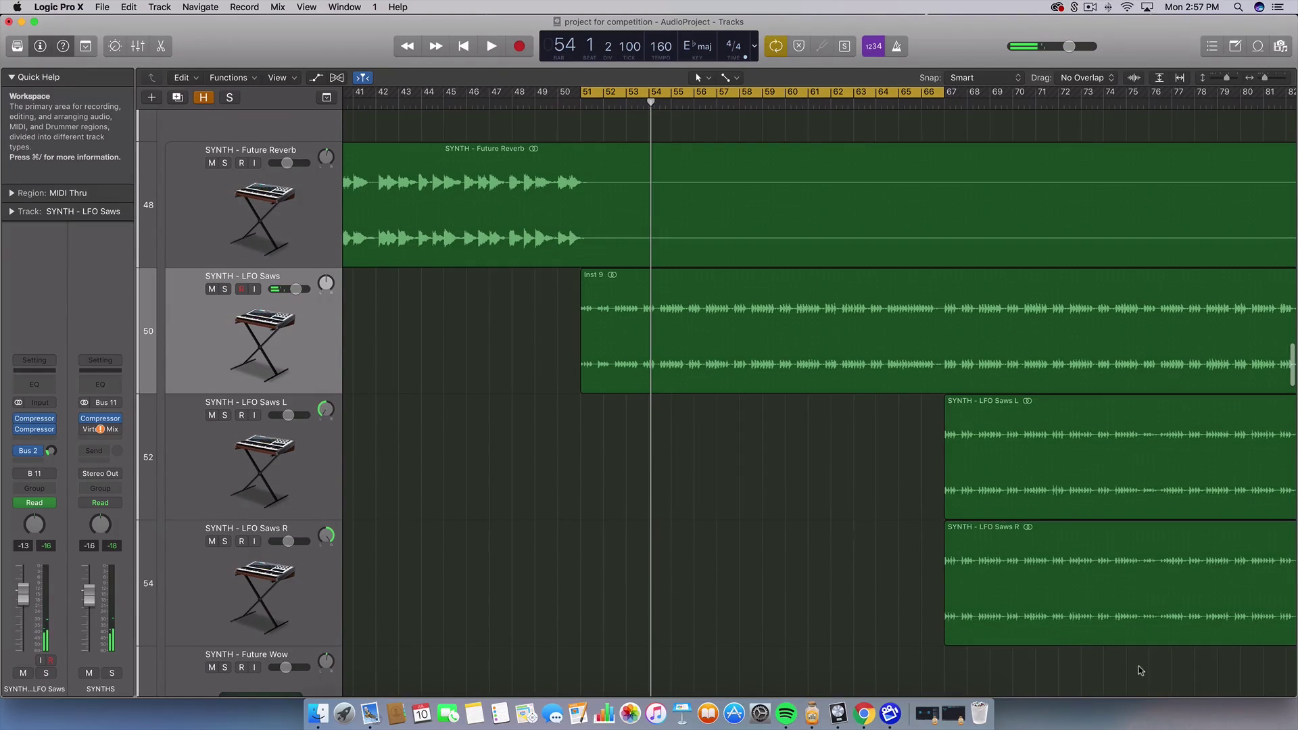
left_click_drag(1140, 668, 1153, 365)
left_click_drag(571, 478, 749, 316)
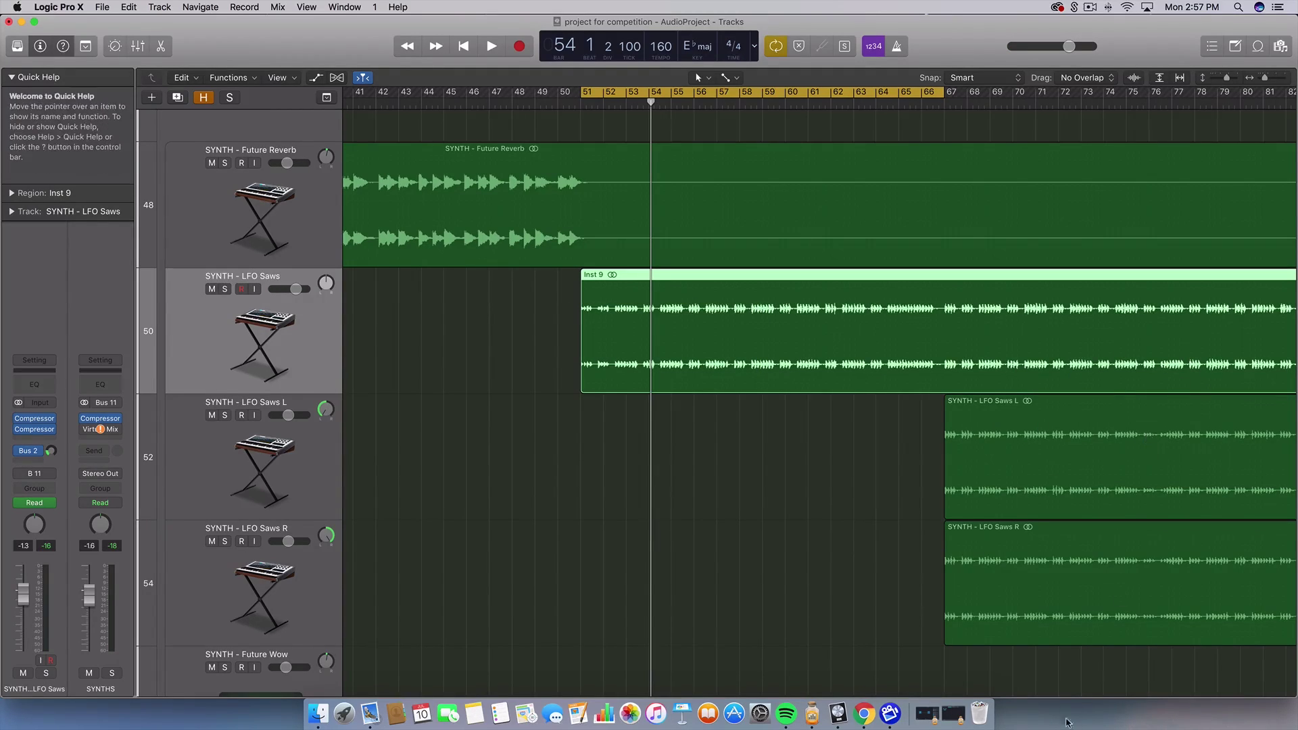
left_click_drag(1088, 667, 1182, 360)
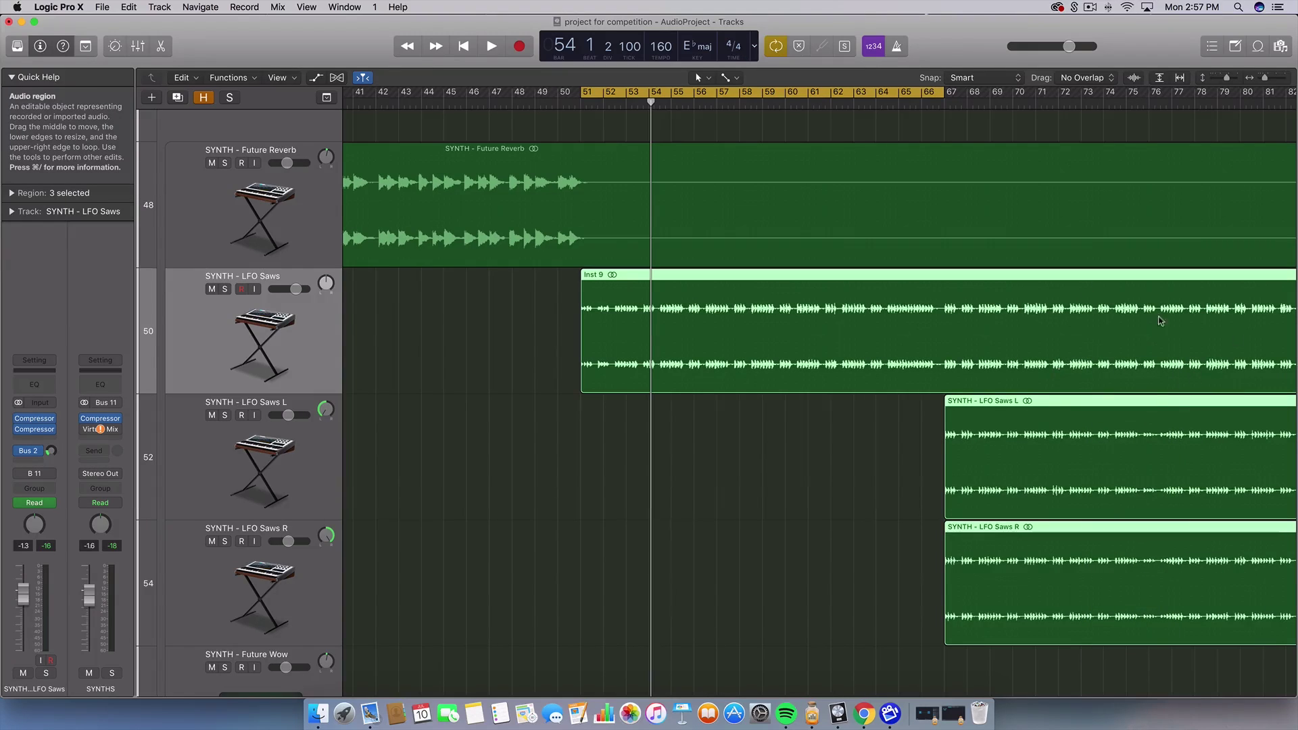
left_click(449, 347)
left_click(906, 325)
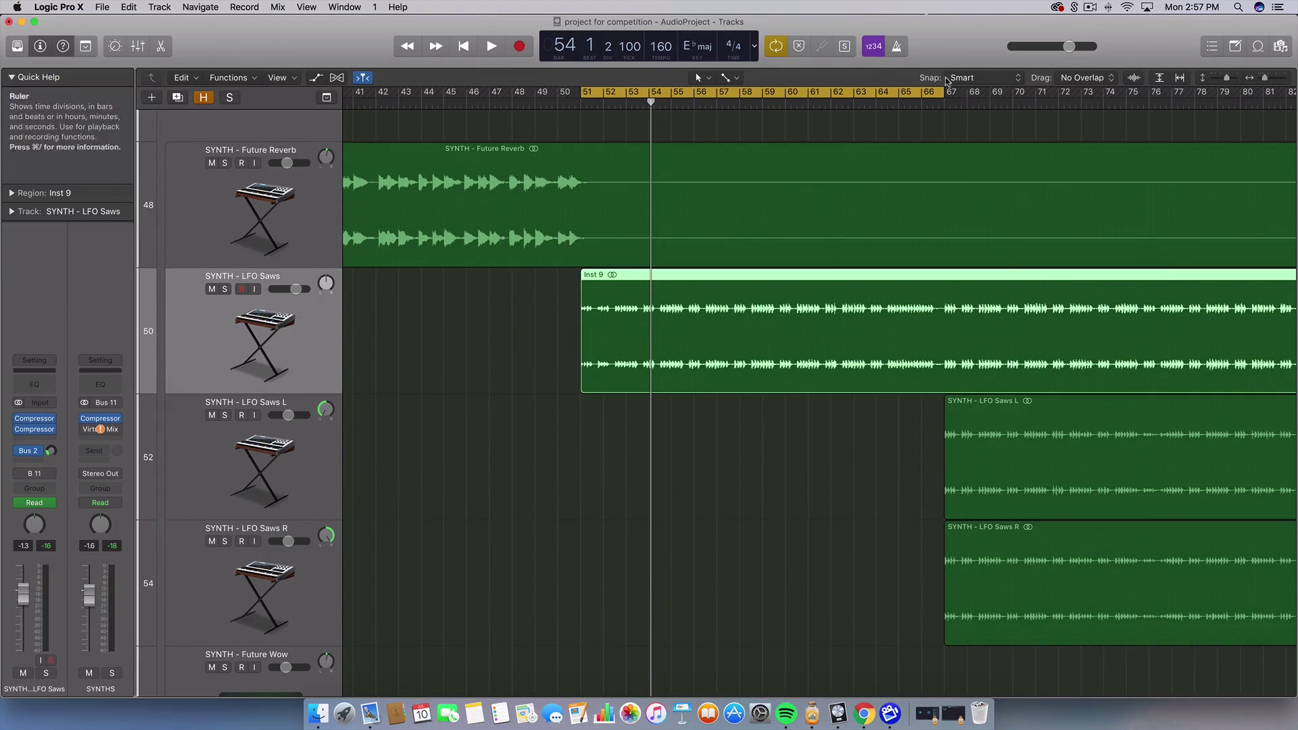
Step: Set the cycle area to bars 67 to 78 and play the start of the drop with all tracks
left_click(920, 100)
left_click_drag(945, 91, 1188, 86)
key("space")
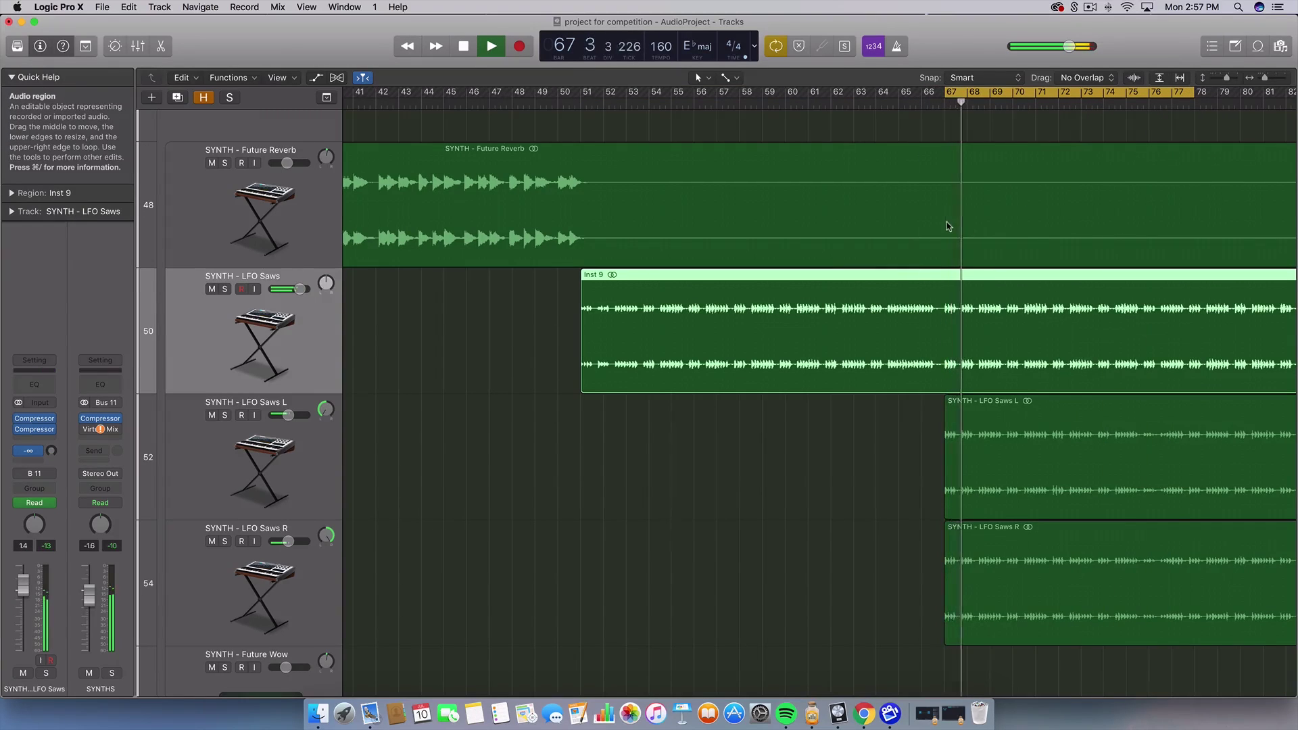
key("space")
Step: Return the cycle area to bars 51 to 67 and play the start of the build for comparison
left_click_drag(585, 91, 947, 91)
key("space")
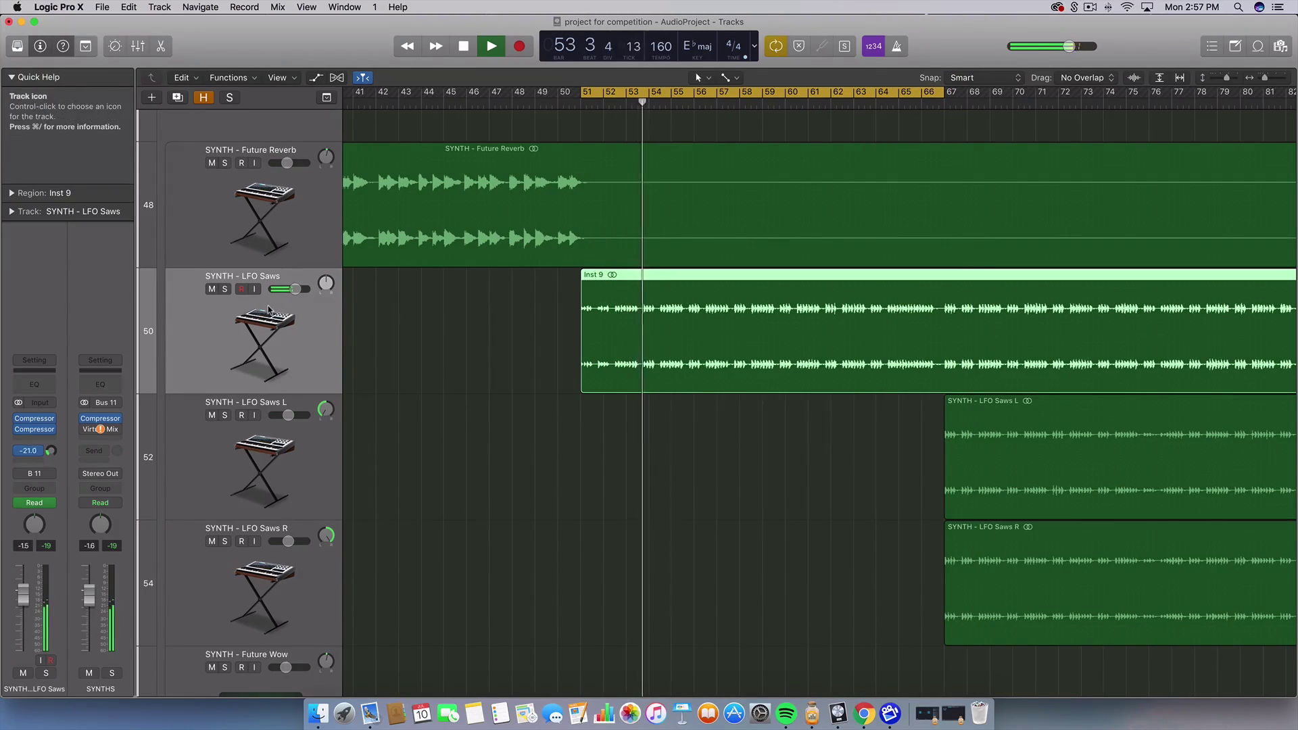
key("space")
Step: Solo the BASS - 808 track and play it from bar 51, then stop and turn off its solo
scroll(667, 344, "up", 10)
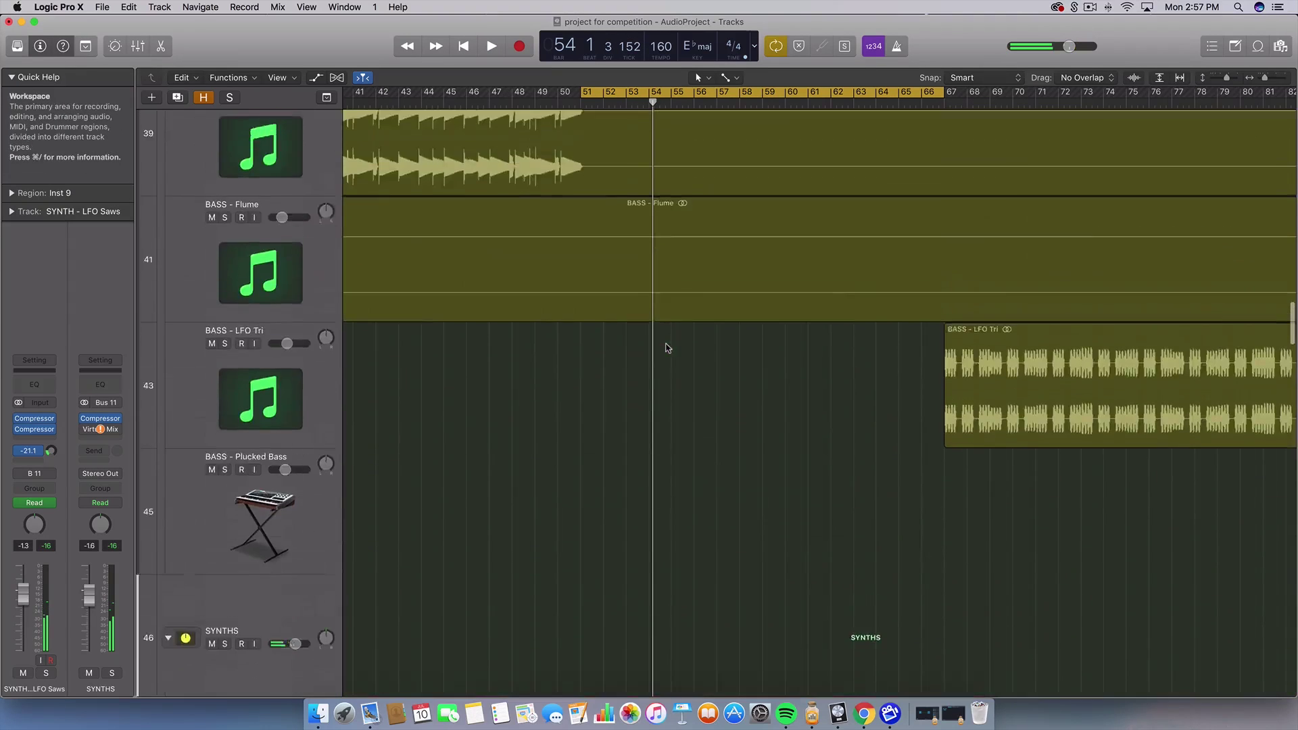
scroll(666, 348, "up", 4)
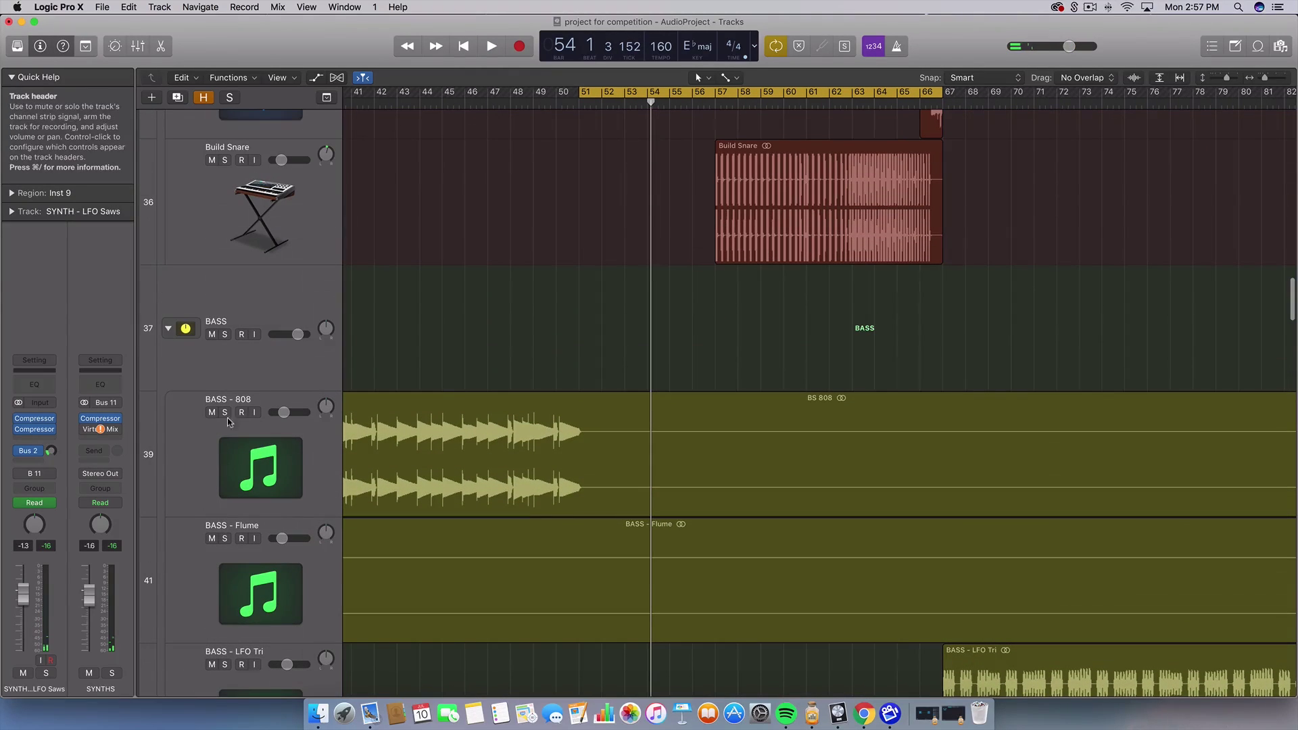
left_click(225, 412)
key("space")
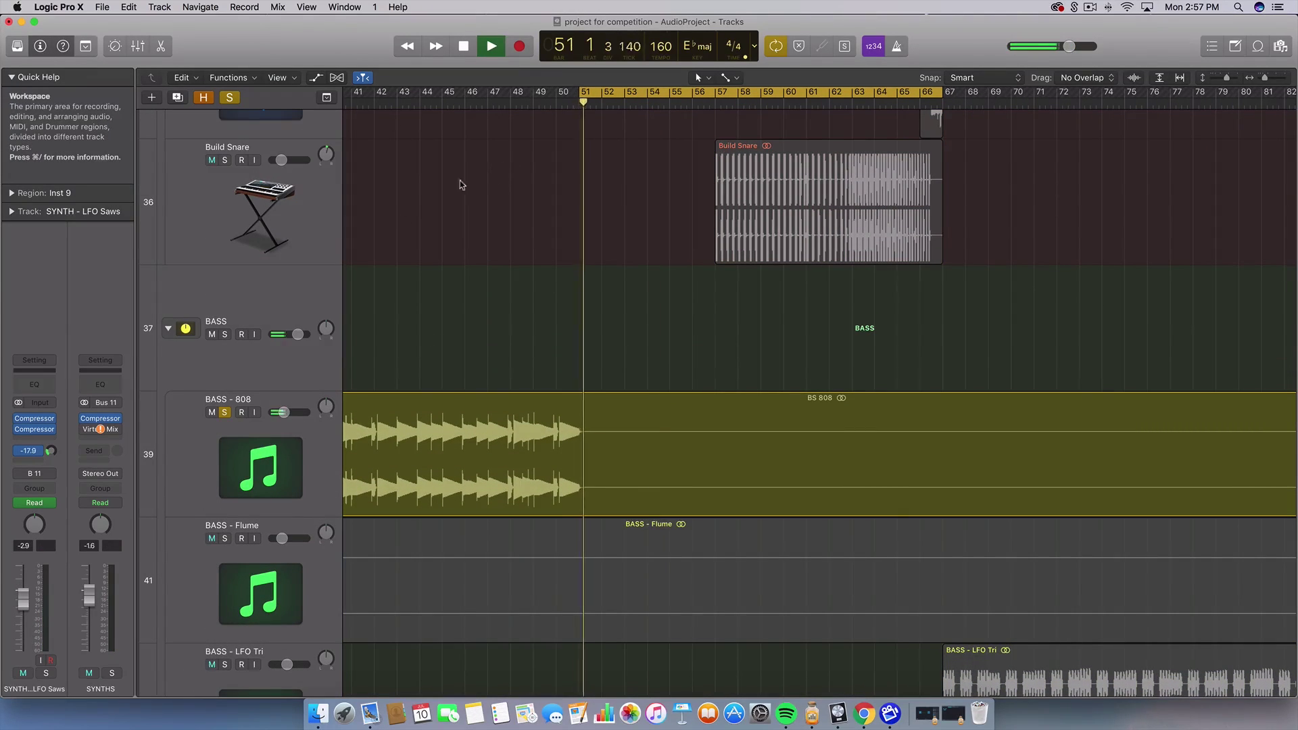
key("space")
left_click(225, 412)
Step: Solo the FX - Subdropz track starting at bar 51, play it and select the track
scroll(363, 373, "up", 10)
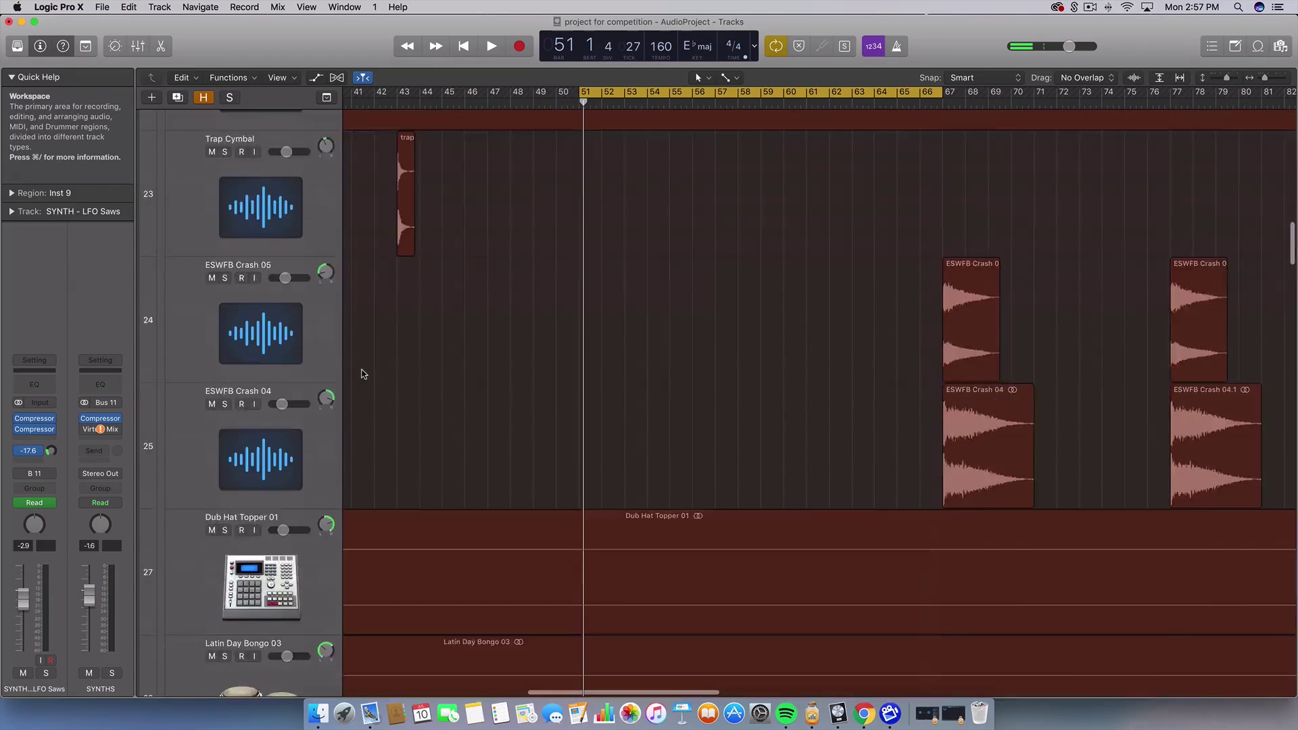
scroll(363, 374, "down", 15)
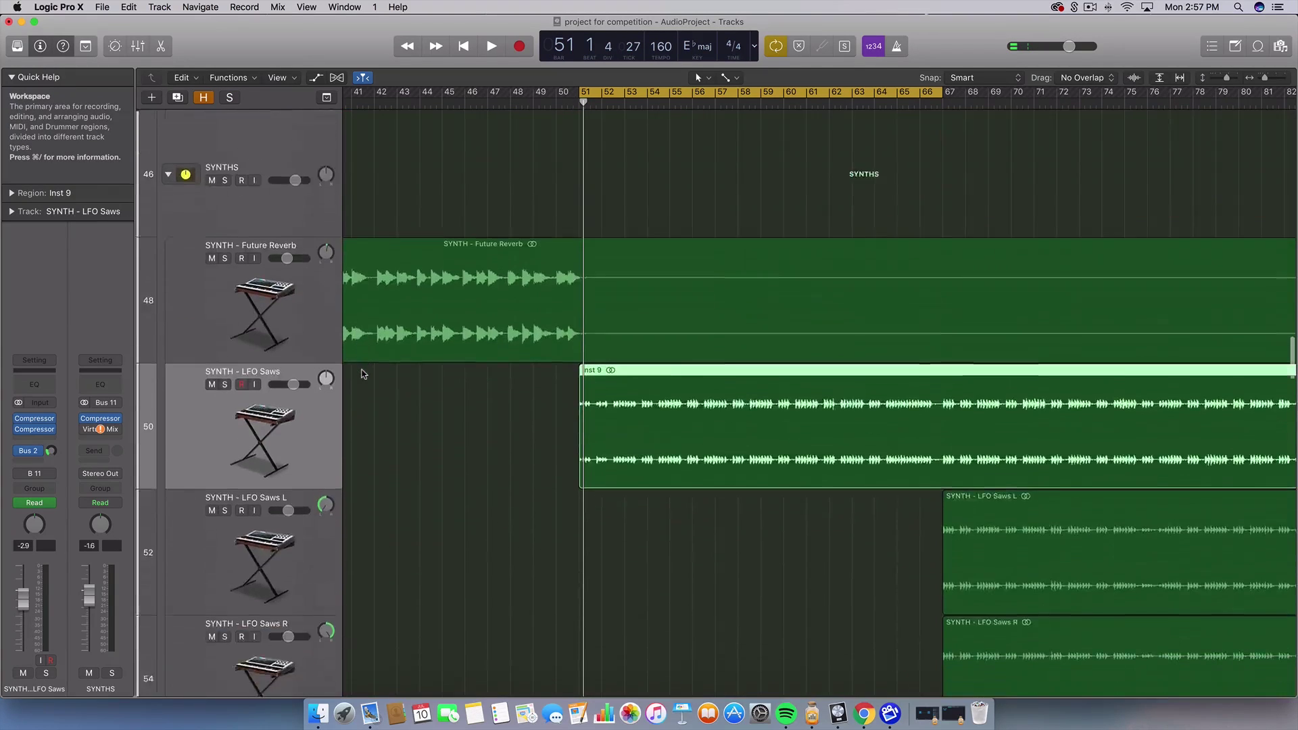
scroll(362, 374, "down", 10)
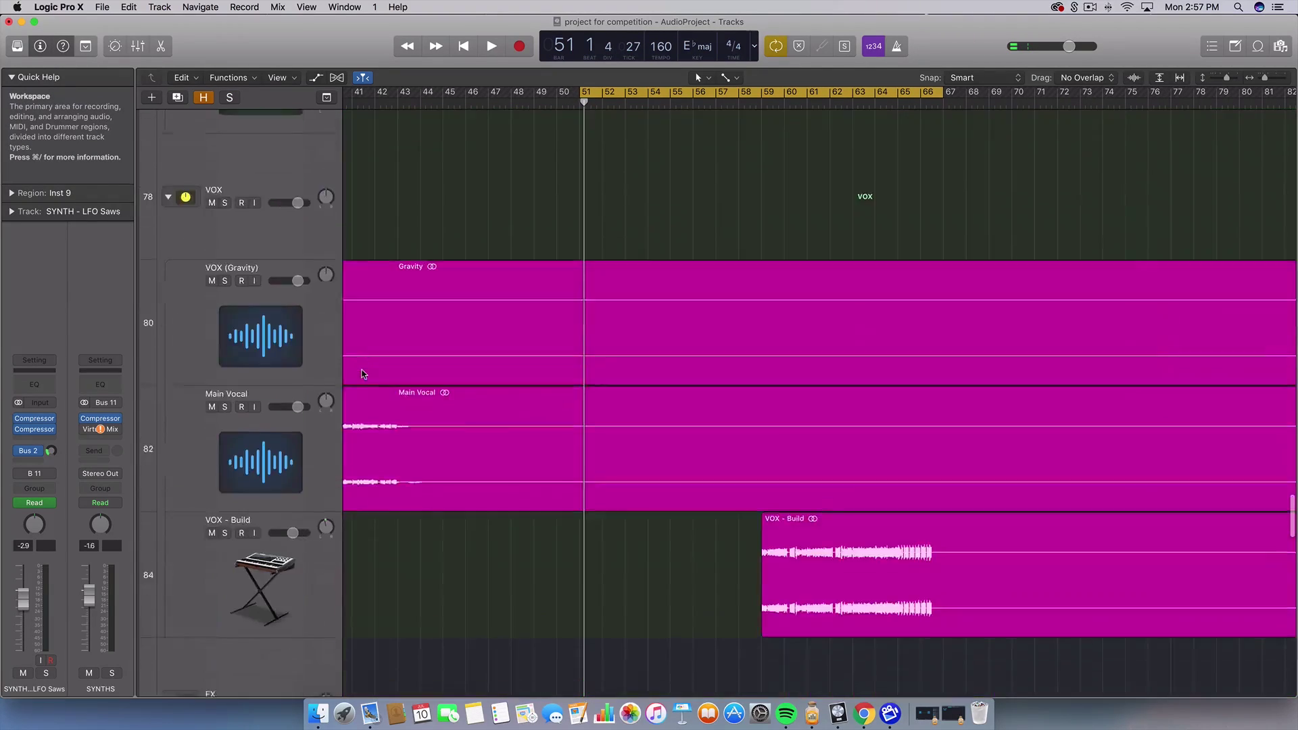
scroll(362, 384, "up", 3)
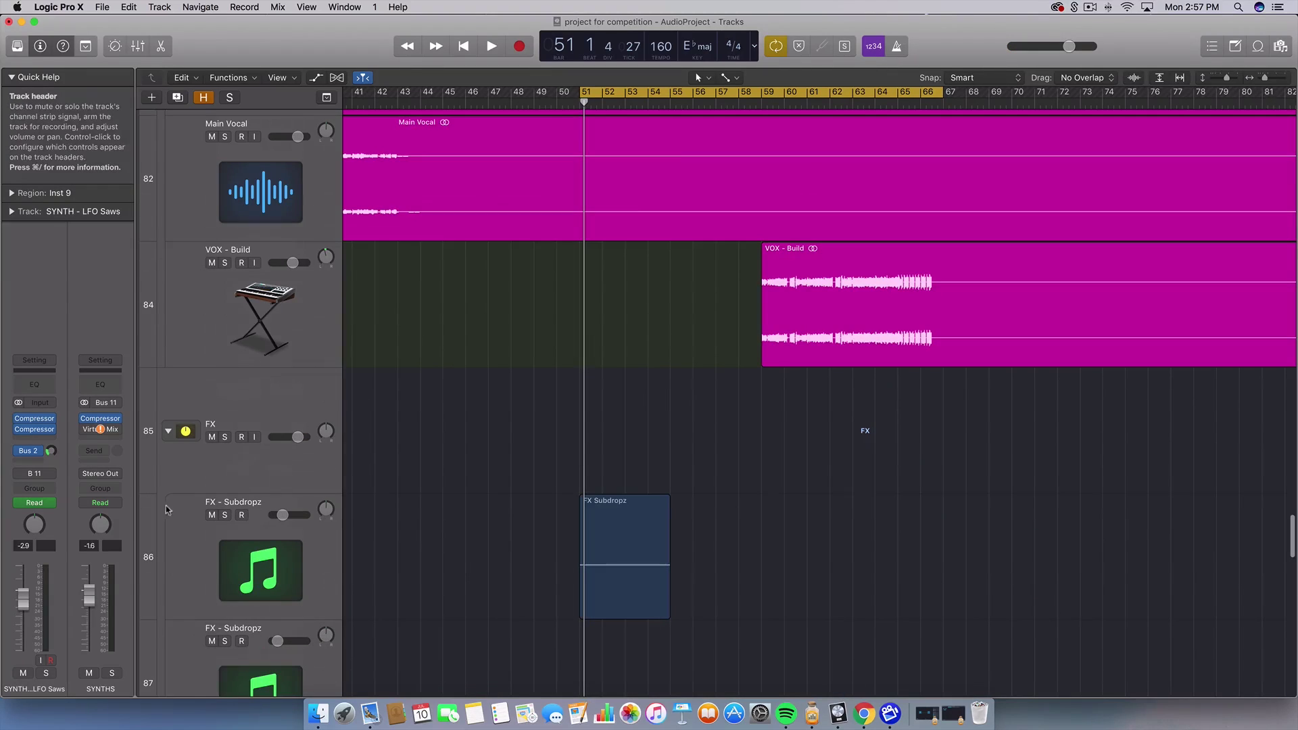
left_click(225, 514)
key("space")
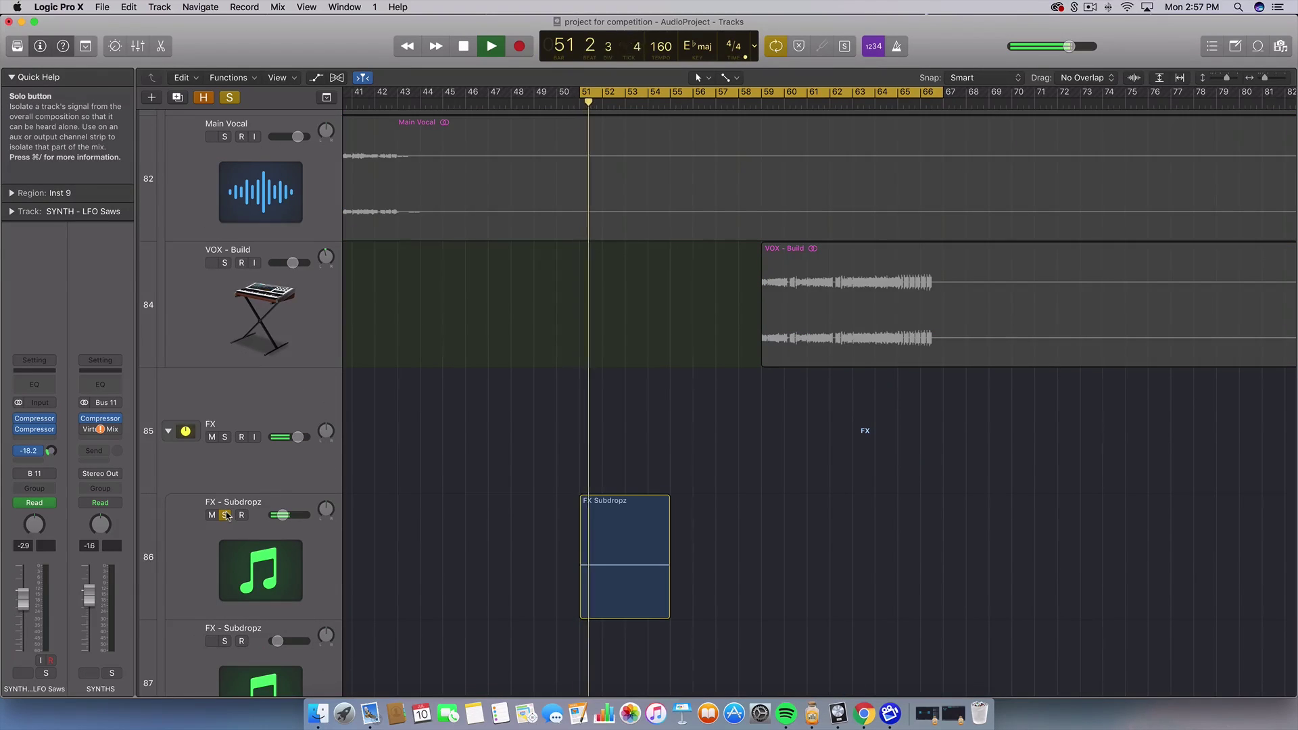
left_click(227, 518)
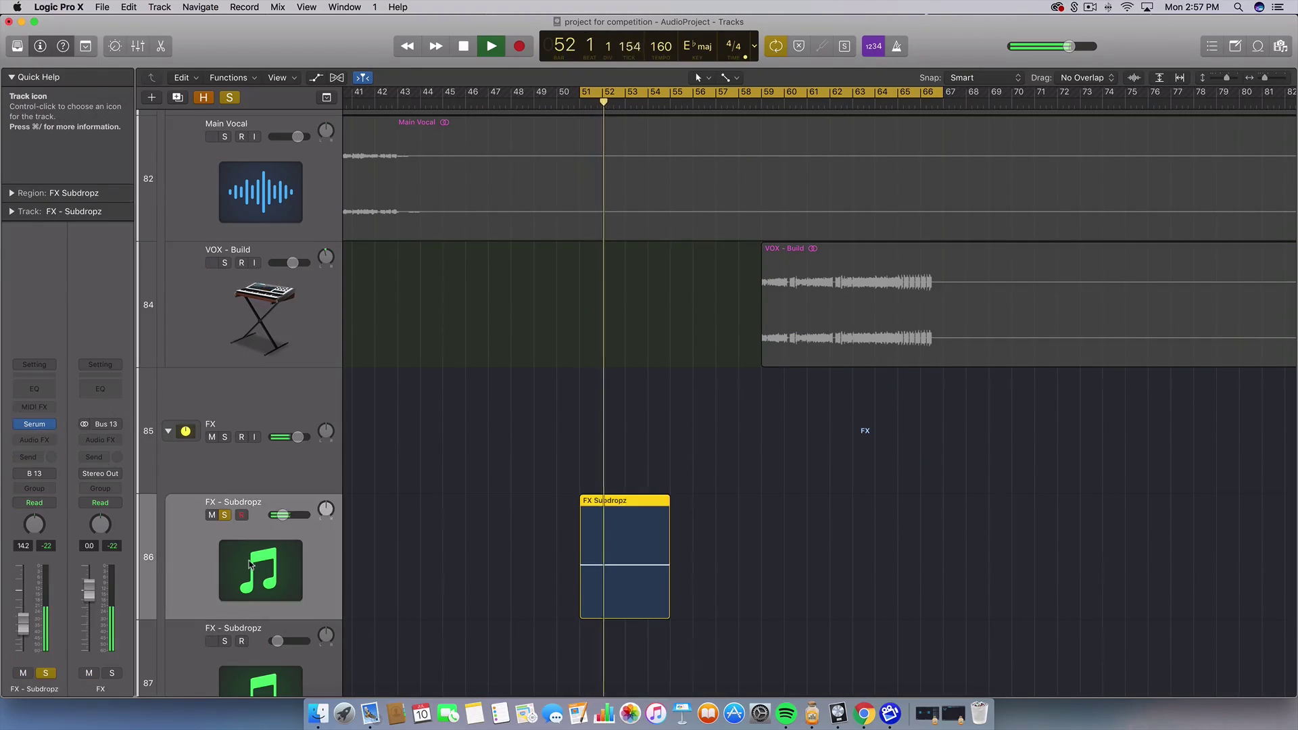
Step: Stop playback, turn off the solo on the FX - Subdropz track and clear the region selection
key("space")
left_click(225, 515)
scroll(647, 424, "up", 3)
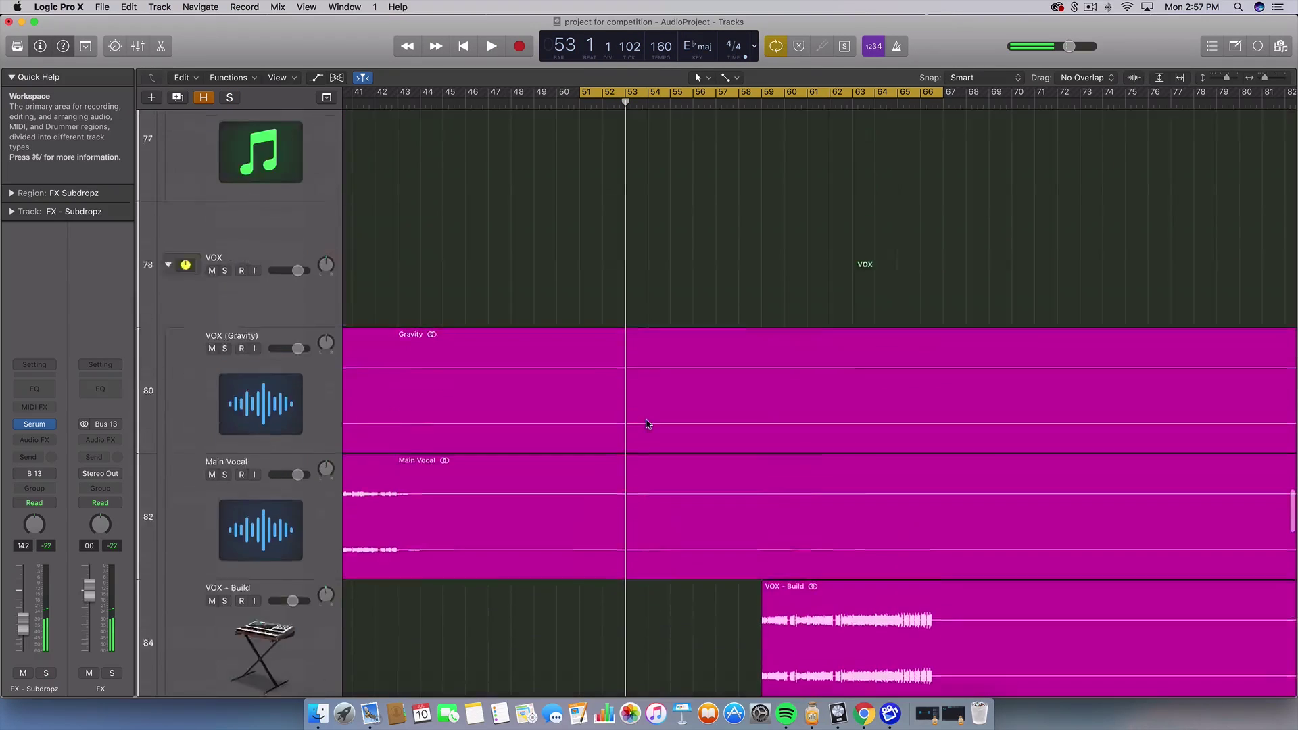
scroll(647, 424, "up", 2)
scroll(647, 424, "down", 5)
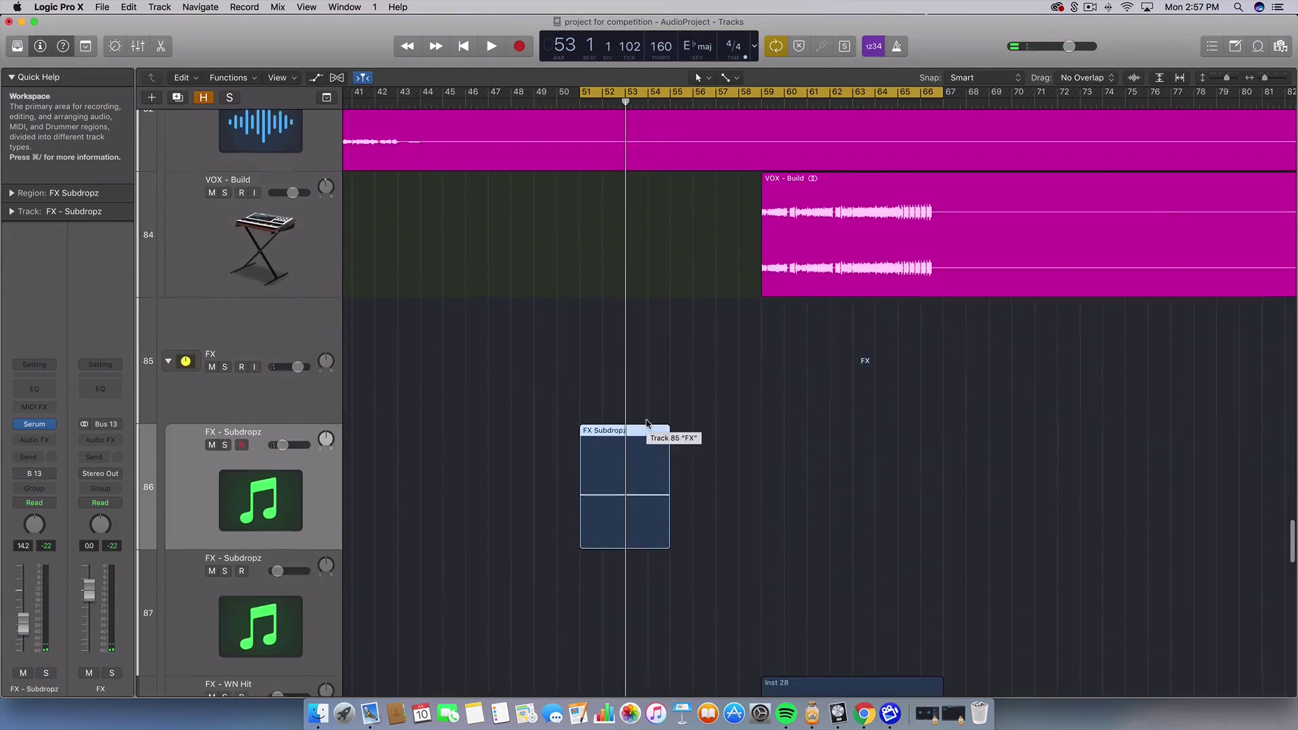
scroll(646, 424, "up", 1)
scroll(647, 429, "up", 5)
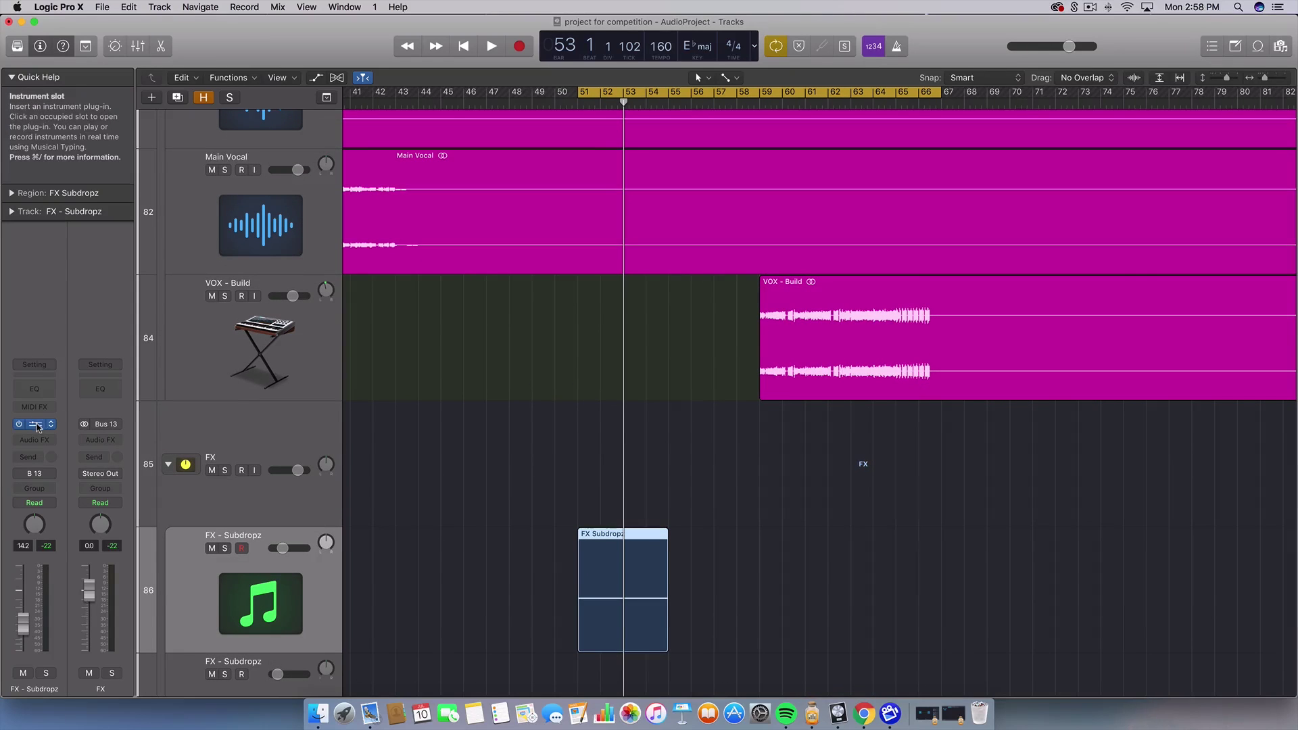
left_click(530, 529)
Step: Solo the LD - Saw Sync Lead track, select its region and play it from bar 53
scroll(530, 529, "up", 12)
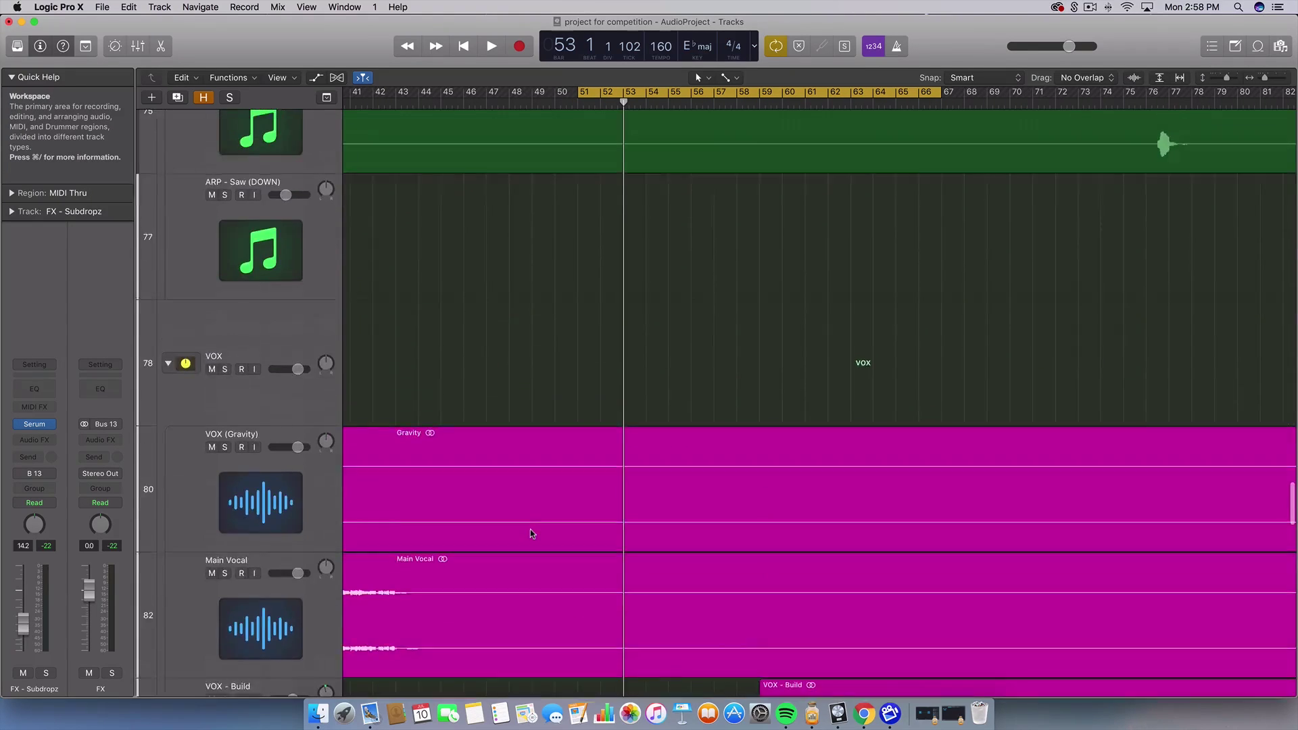
scroll(530, 530, "up", 20)
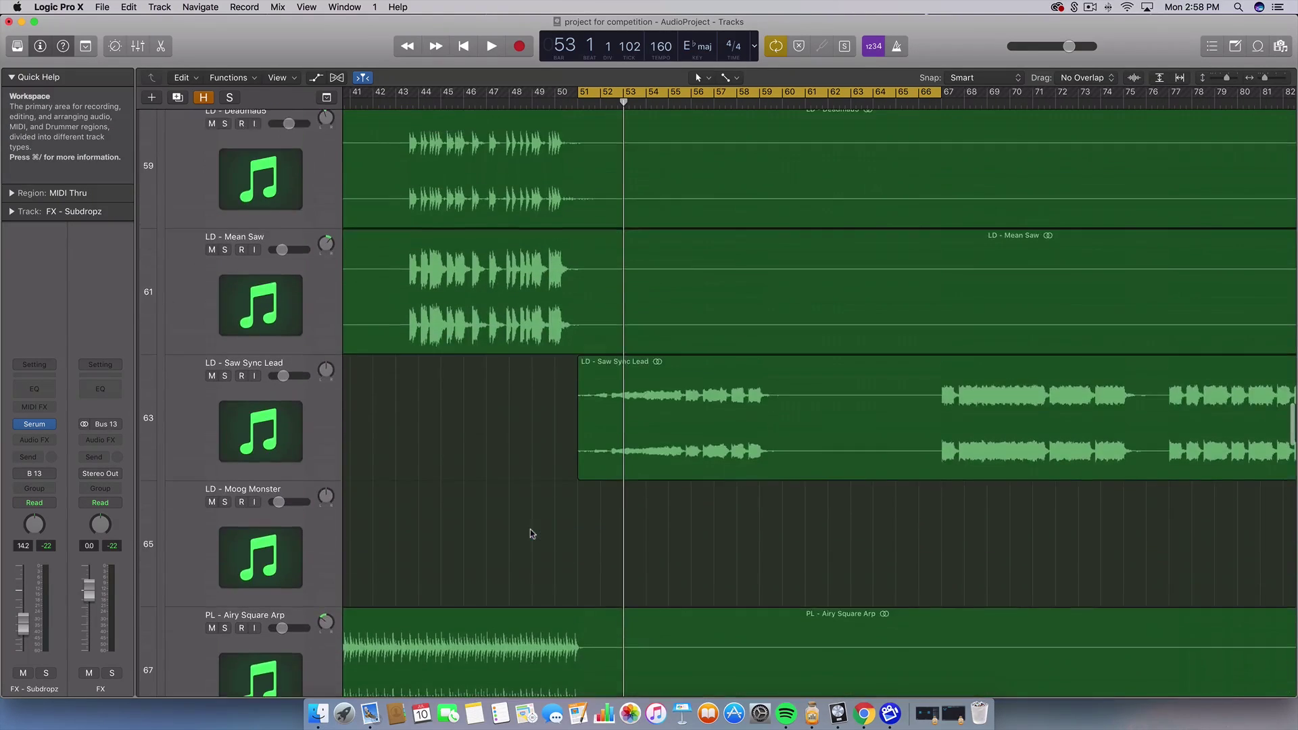
left_click(225, 376)
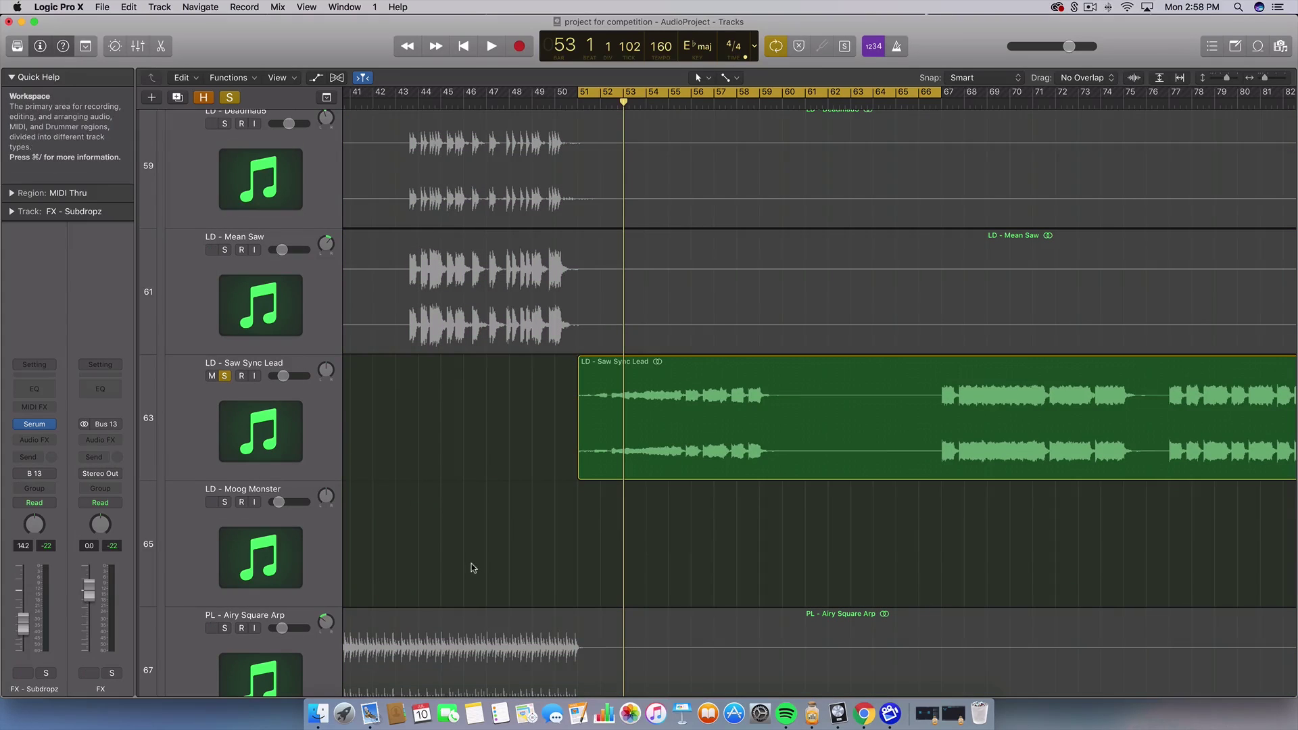
left_click(720, 418)
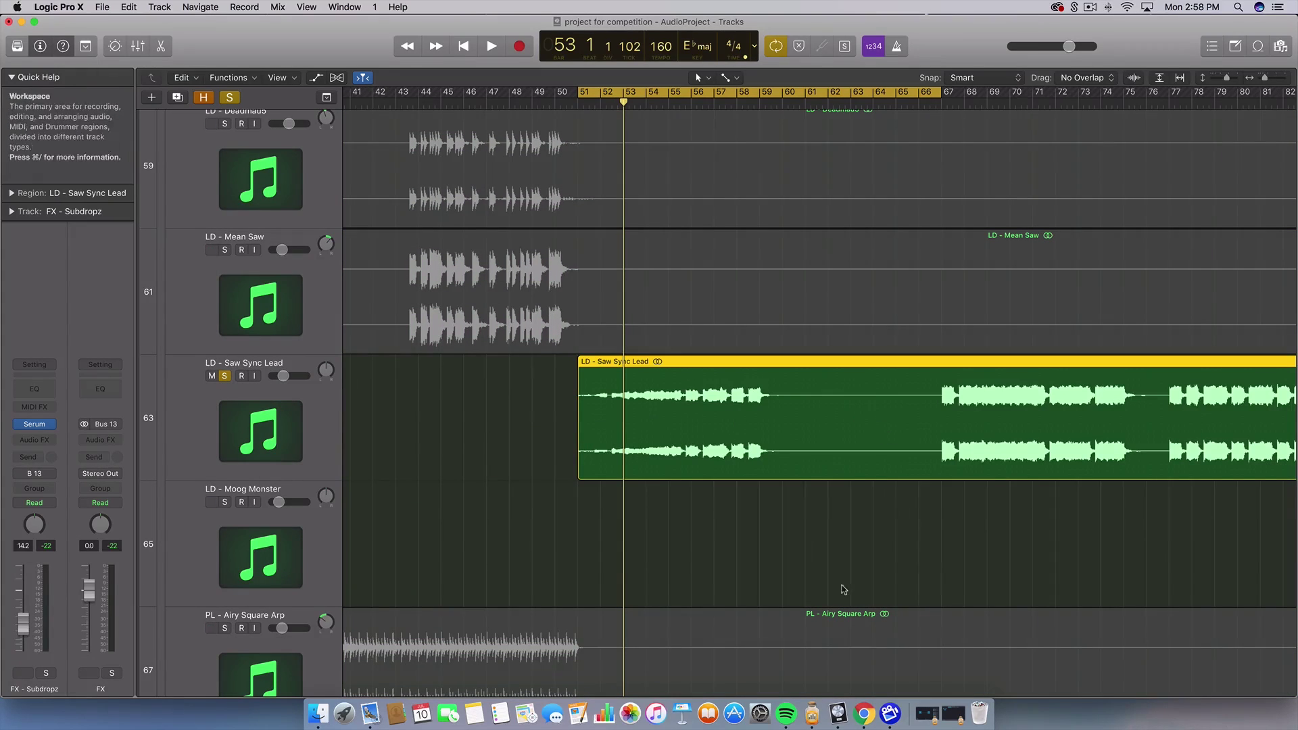
left_click(1099, 530)
left_click(1062, 403)
key("shift+space")
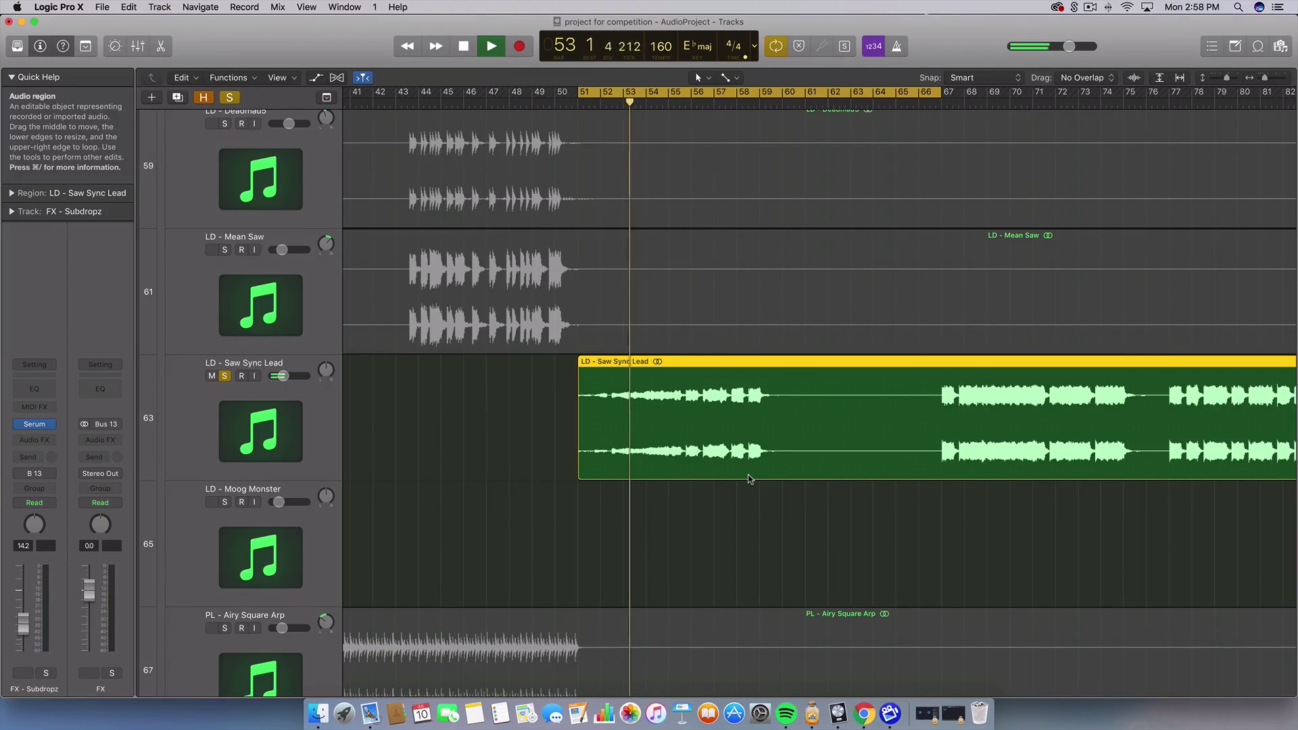
Step: Turn off the LD - Saw Sync Lead solo during playback, listen with all tracks to bar 59, and stop
left_click(225, 375)
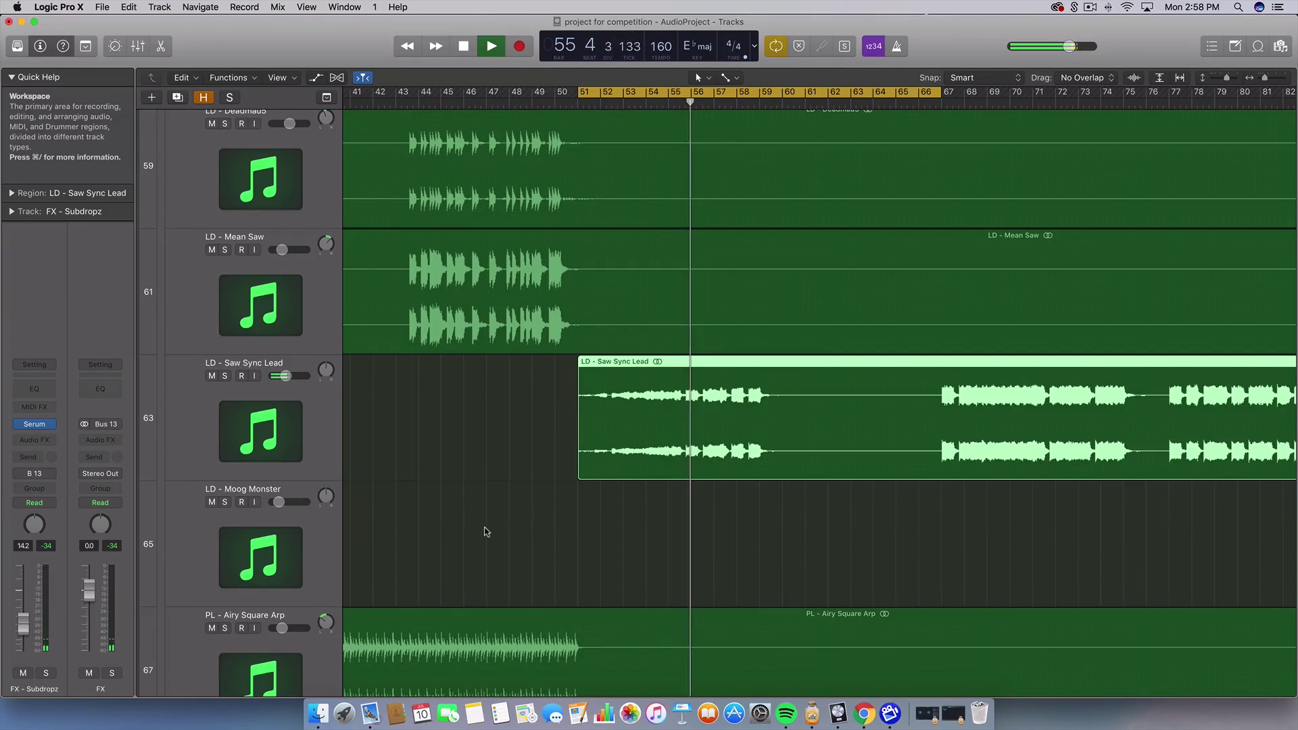
left_click(539, 524)
scroll(541, 524, "right", 2)
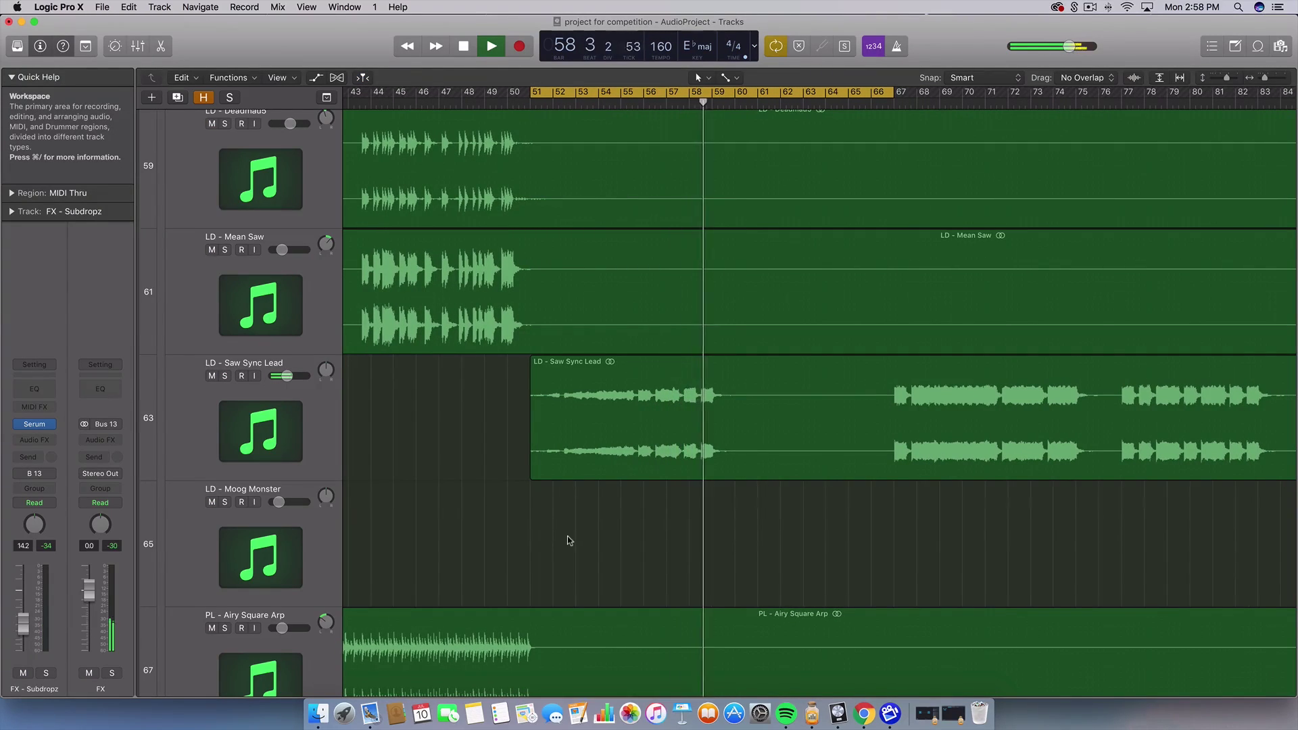
key("space")
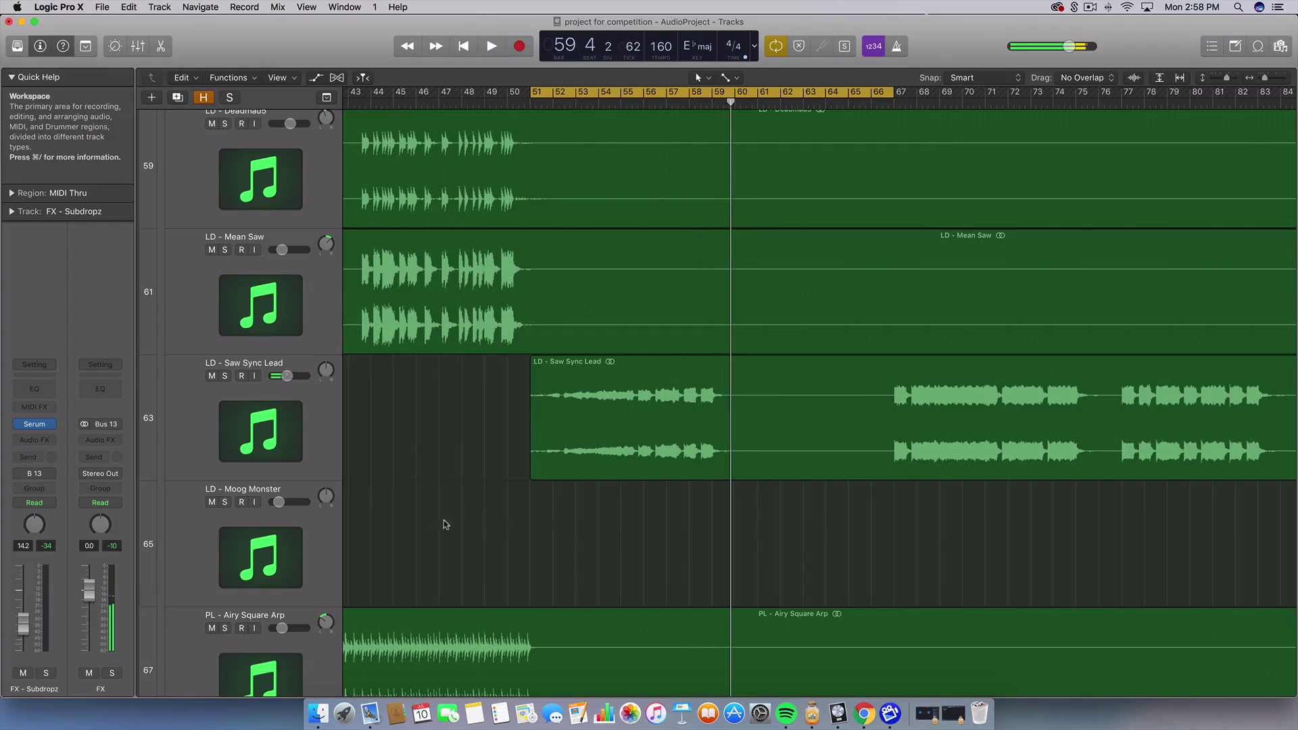
Step: Select the LD - Saw Sync Lead region and place the playhead in bar 59, where its first phrase ends
left_click_drag(480, 465, 619, 463)
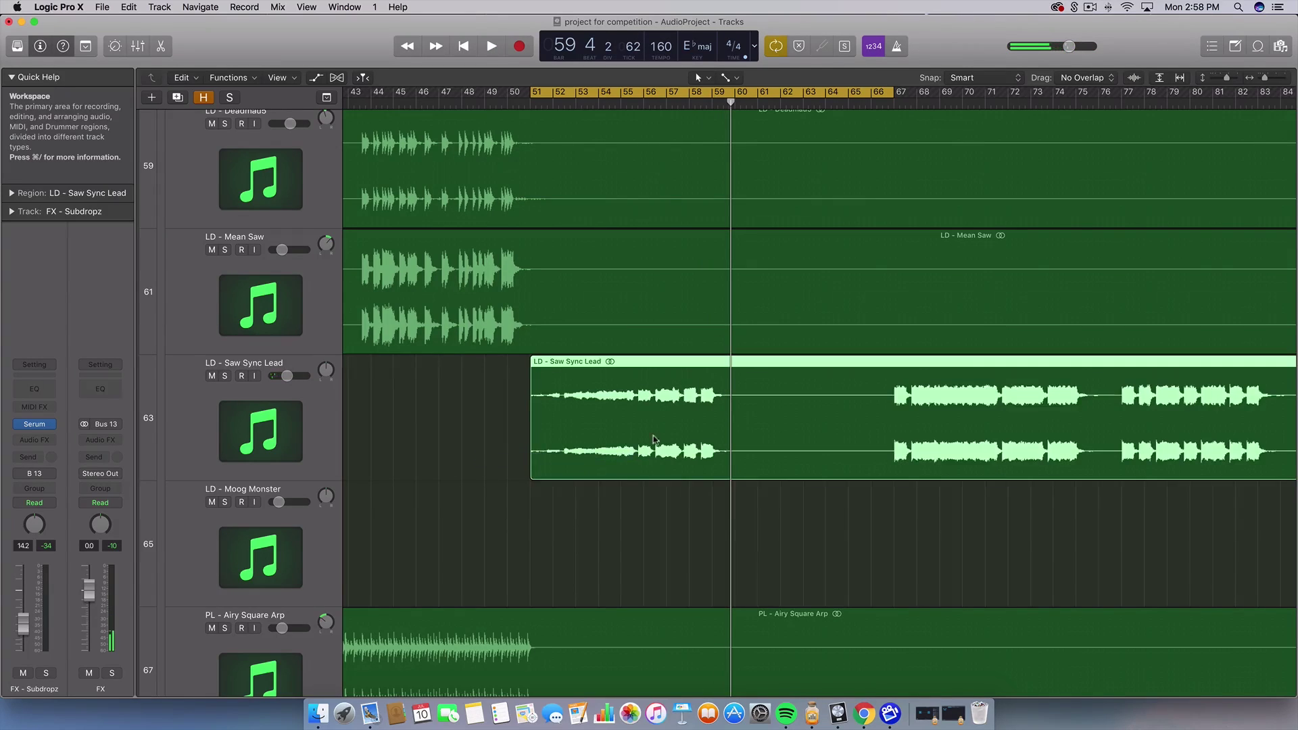
left_click_drag(476, 433, 760, 413)
left_click(719, 101)
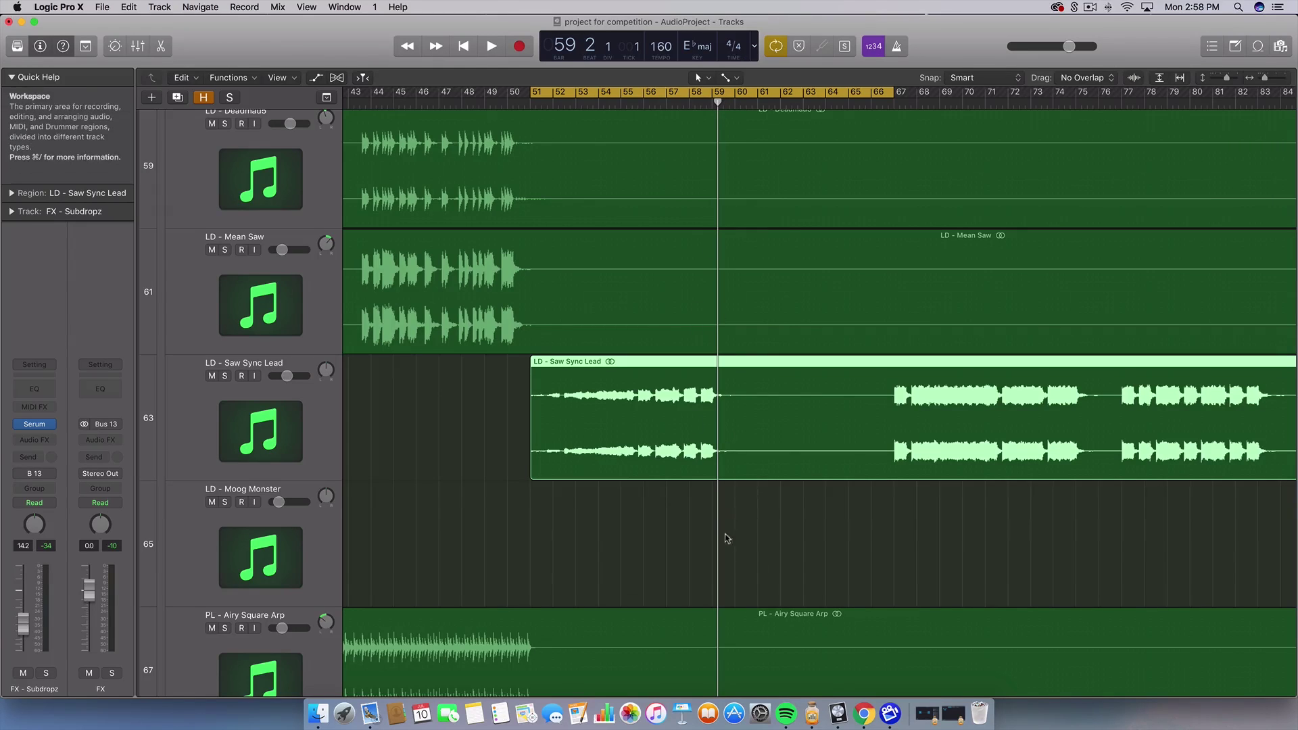
scroll(748, 488, "down", 1)
scroll(749, 488, "down", 5)
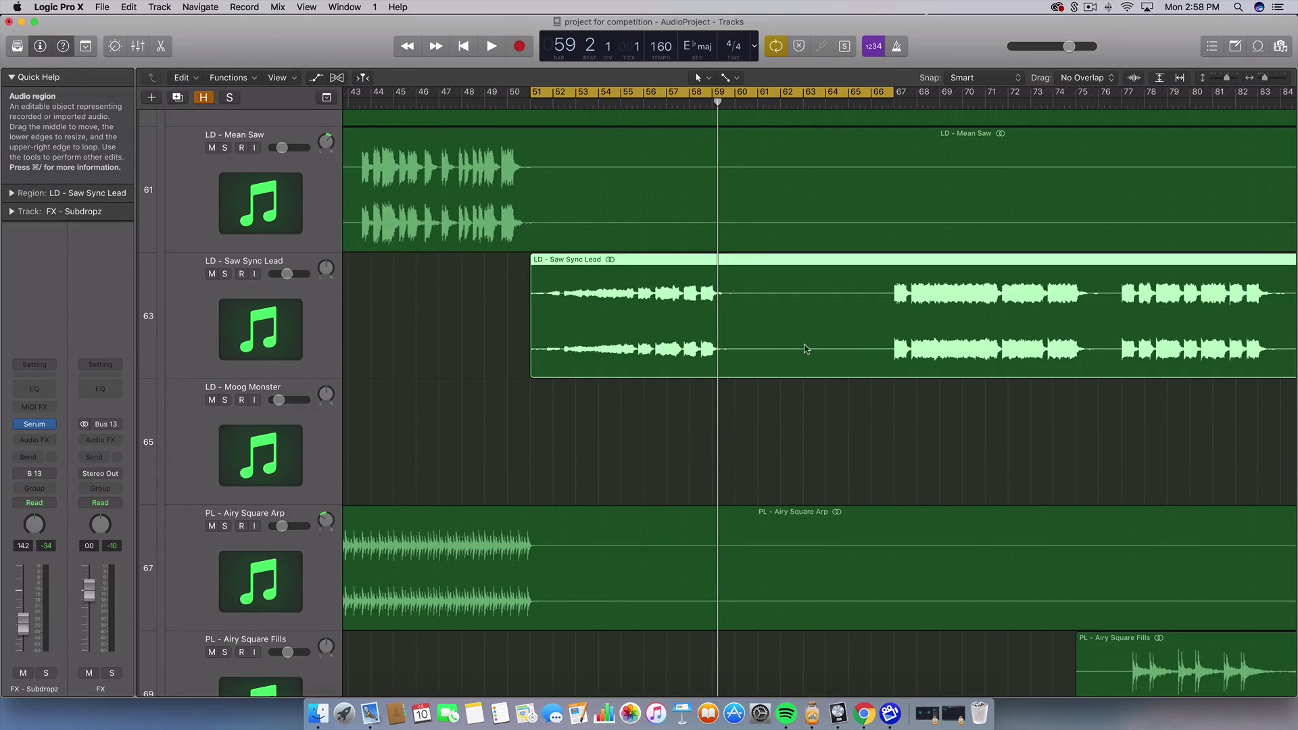
Step: Place the playhead at bar 67, where the LD - Saw Sync Lead part resumes, keeping its region selected
left_click(448, 326)
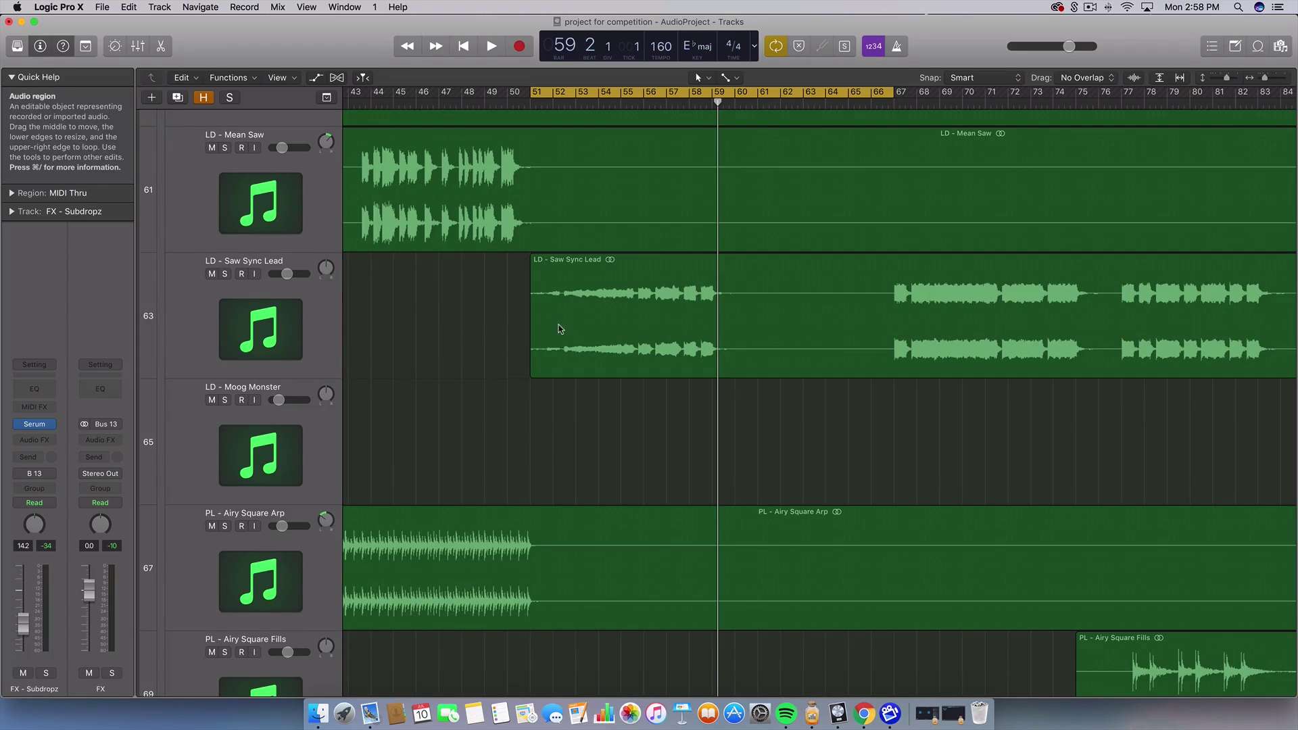
left_click(580, 330)
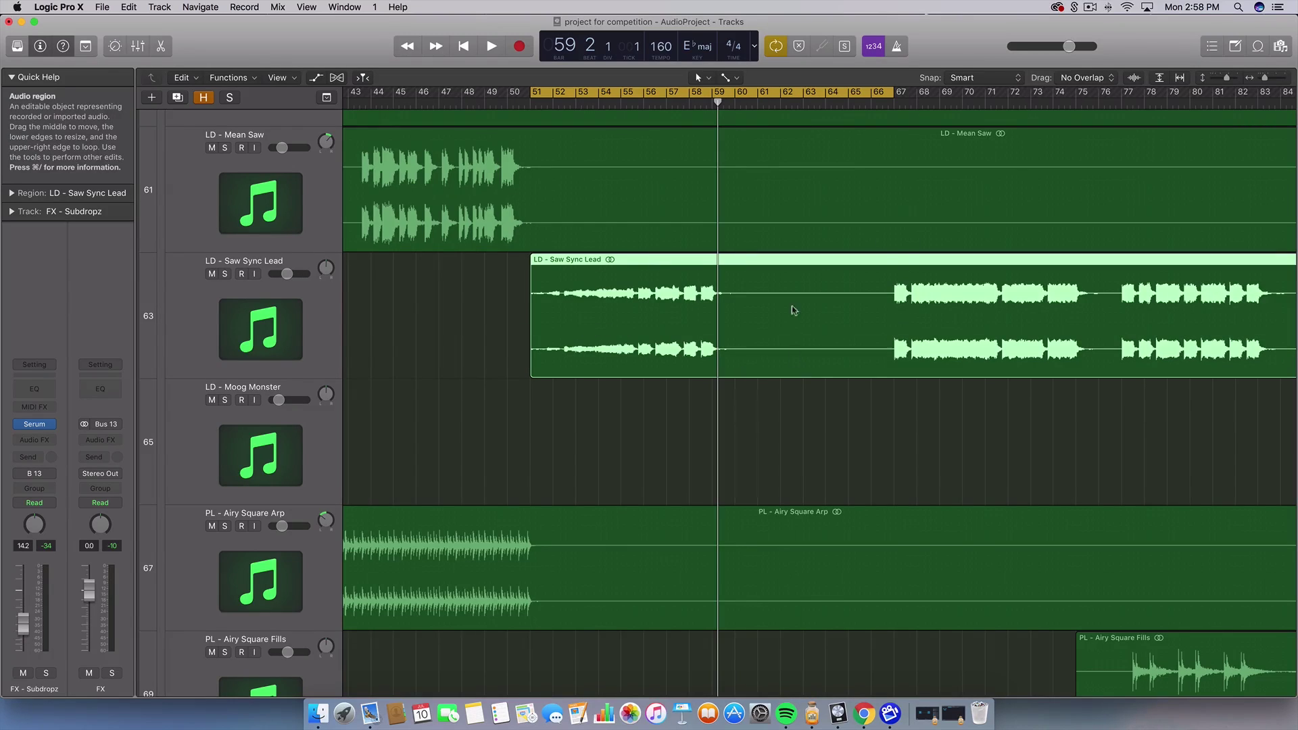
left_click(897, 102)
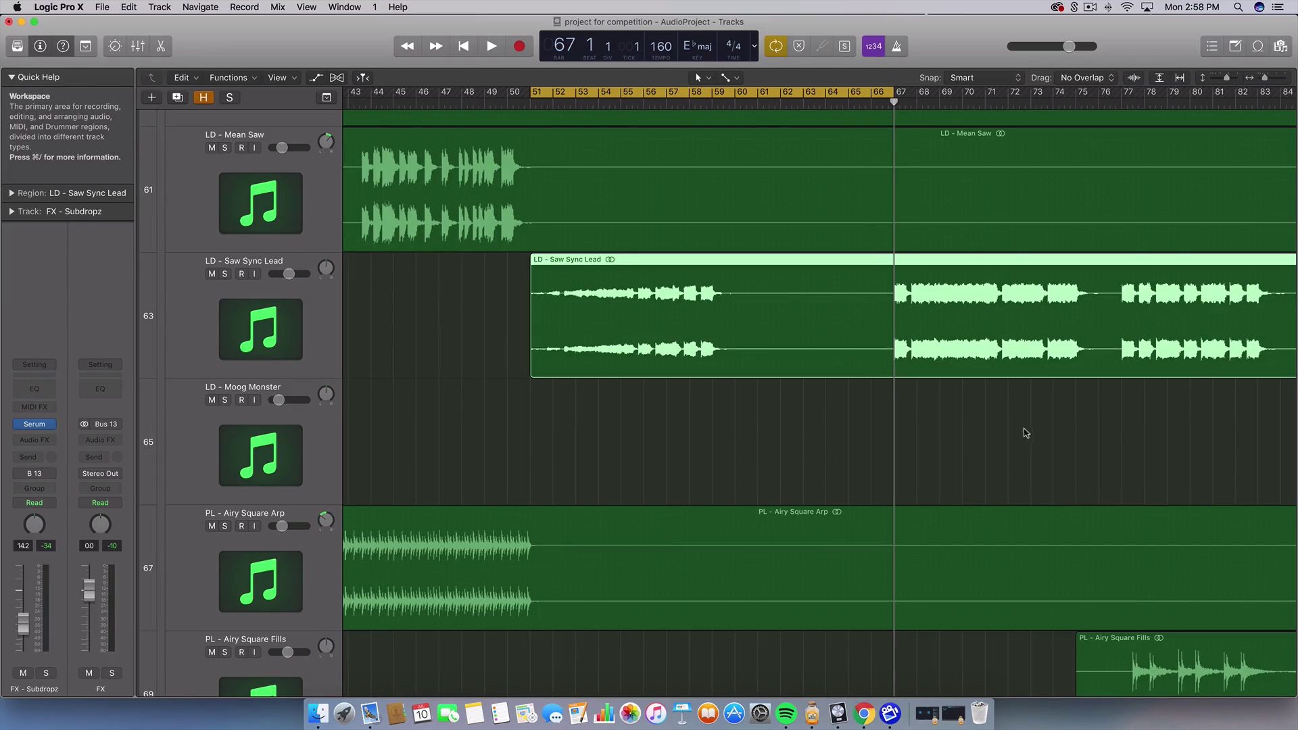
left_click(775, 456)
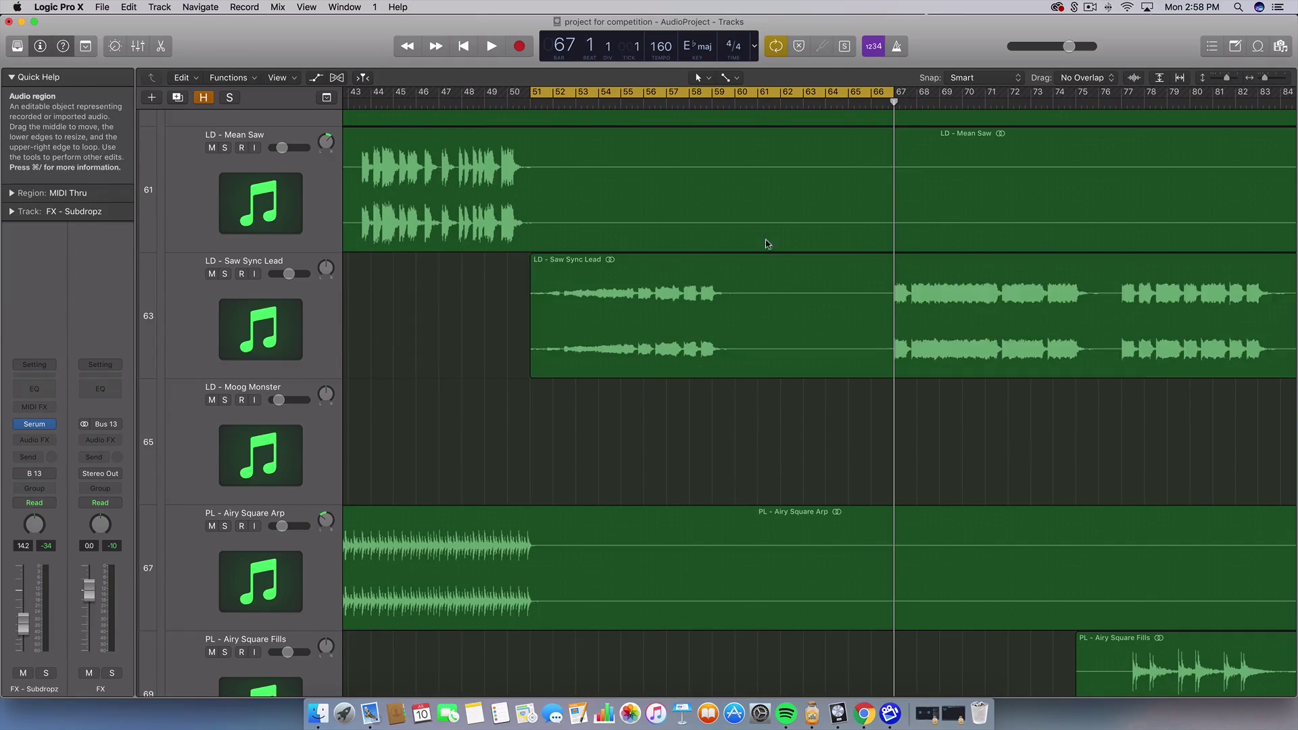
left_click(756, 334)
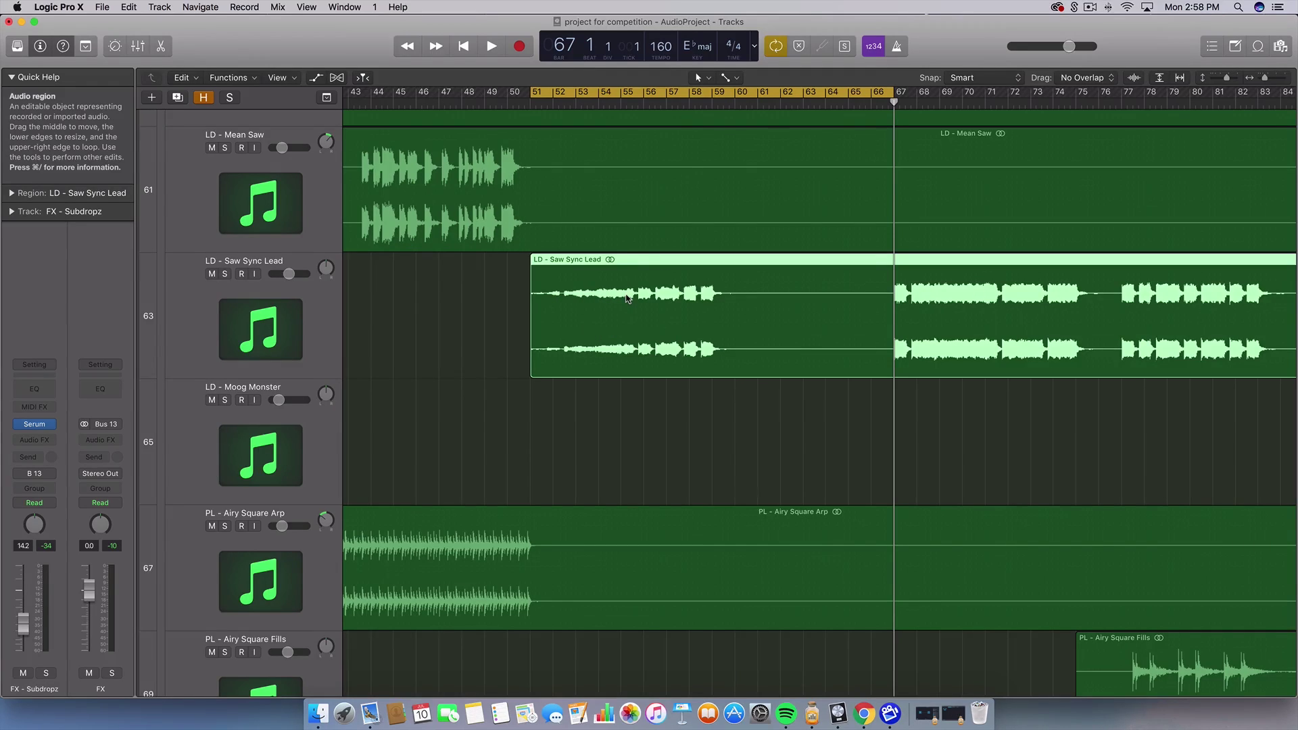
Step: Sweep the playhead from bar 52 to bar 67 across the LD - Saw Sync Lead region, then return it to bar 59
left_click(665, 103)
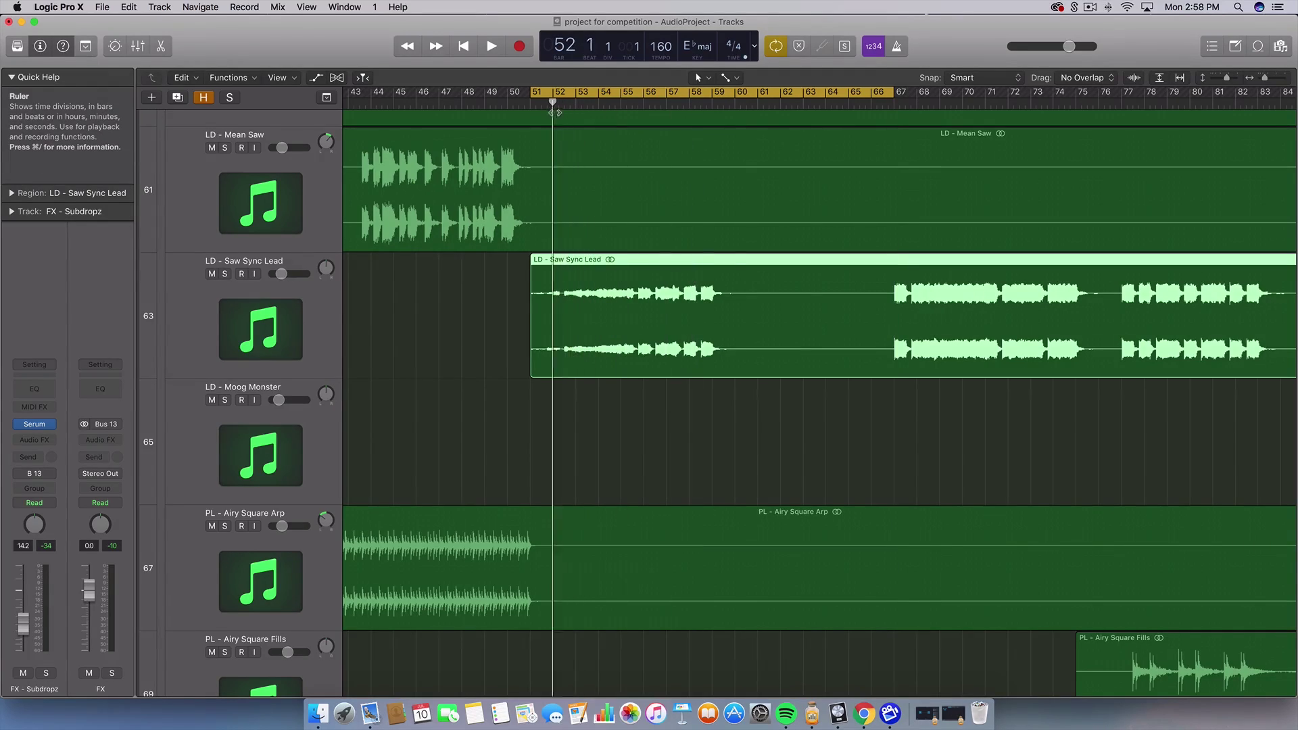
left_click_drag(555, 111, 891, 138)
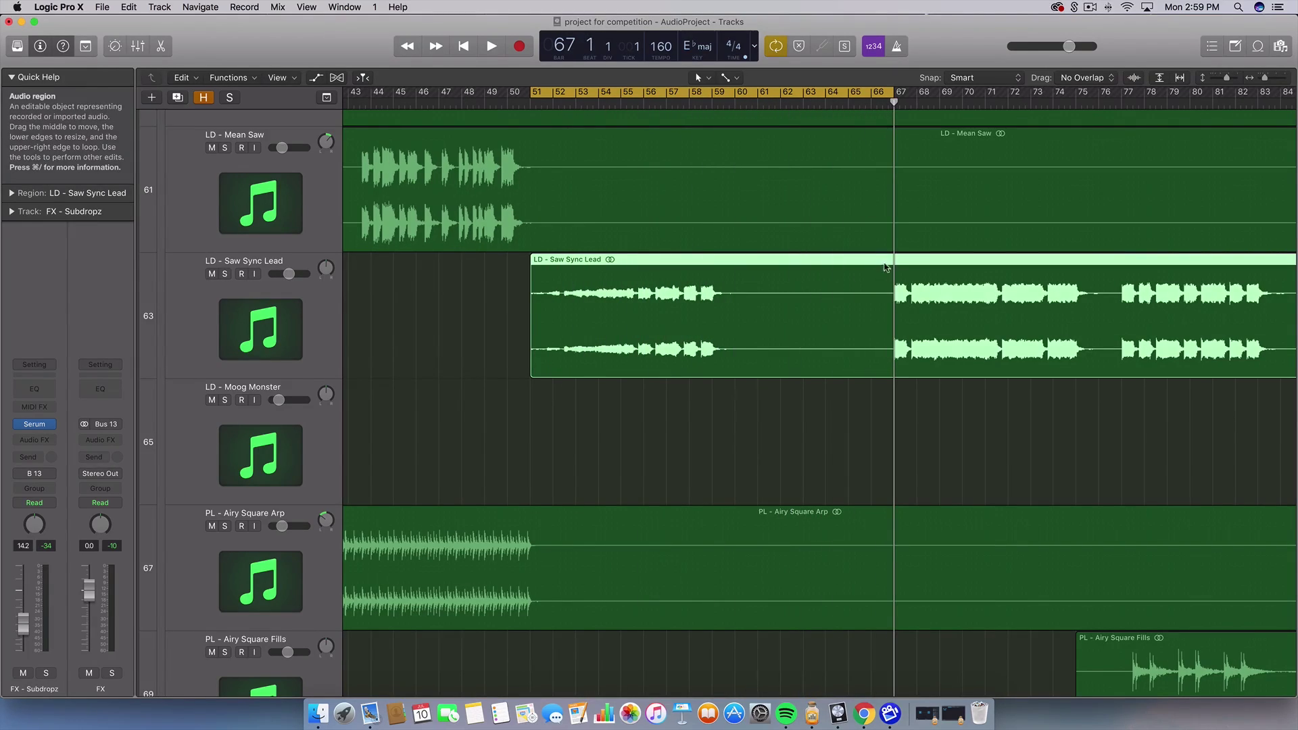
left_click_drag(941, 430, 1038, 298)
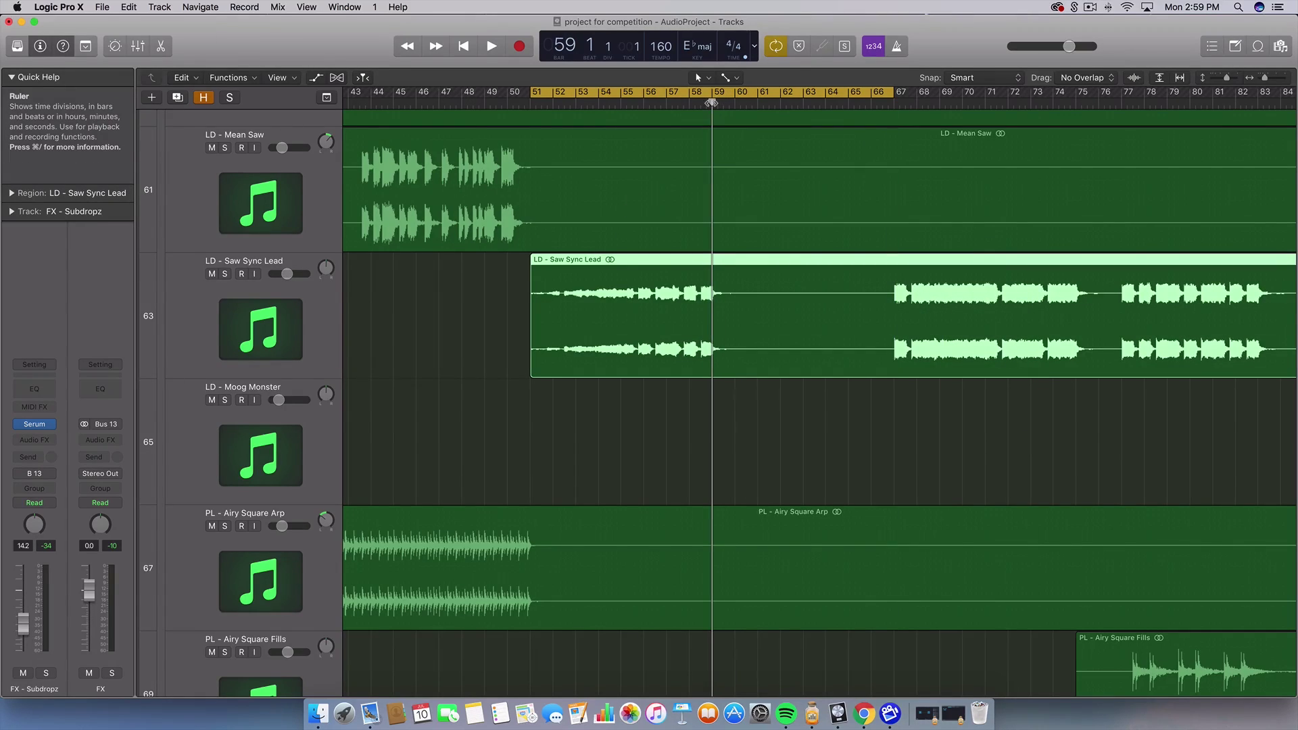
Step: Shorten the cycle area to bars 59 to 67, play the VOX - Build track soloed, then stop and select the track
scroll(679, 230, "down", 15)
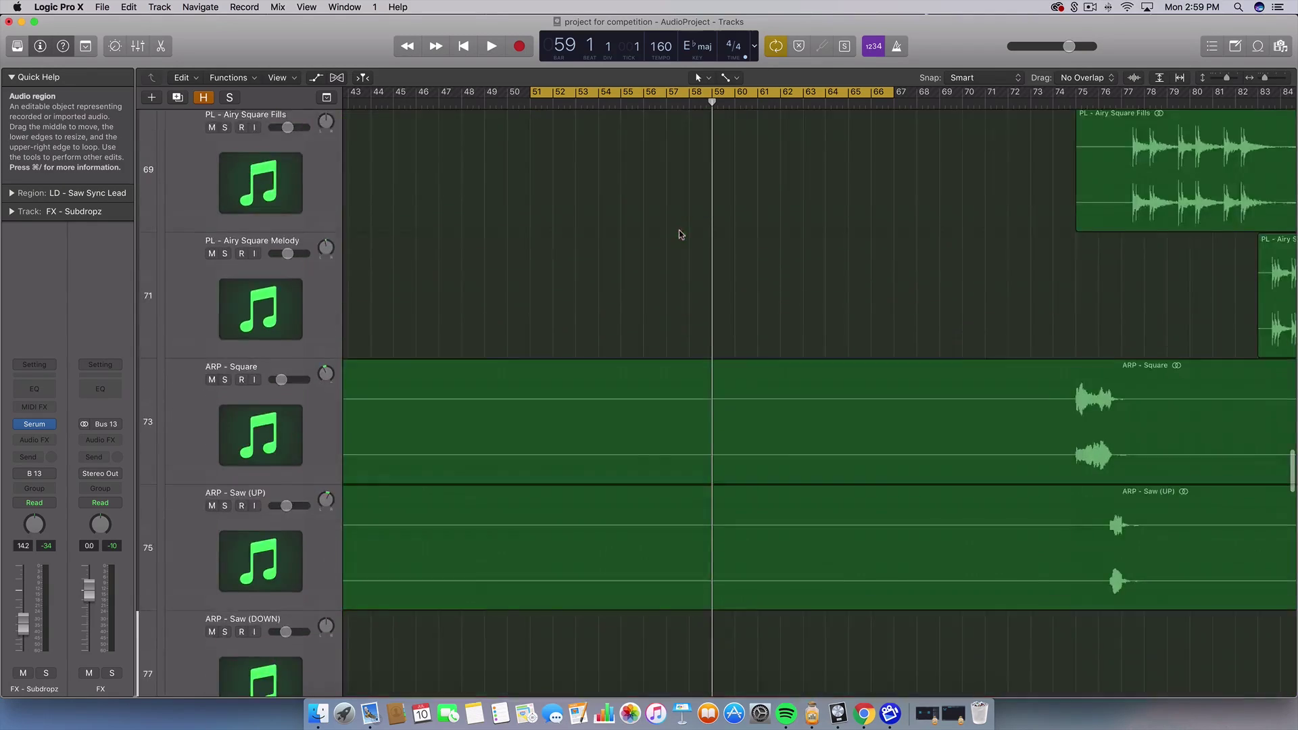
scroll(680, 233, "down", 1)
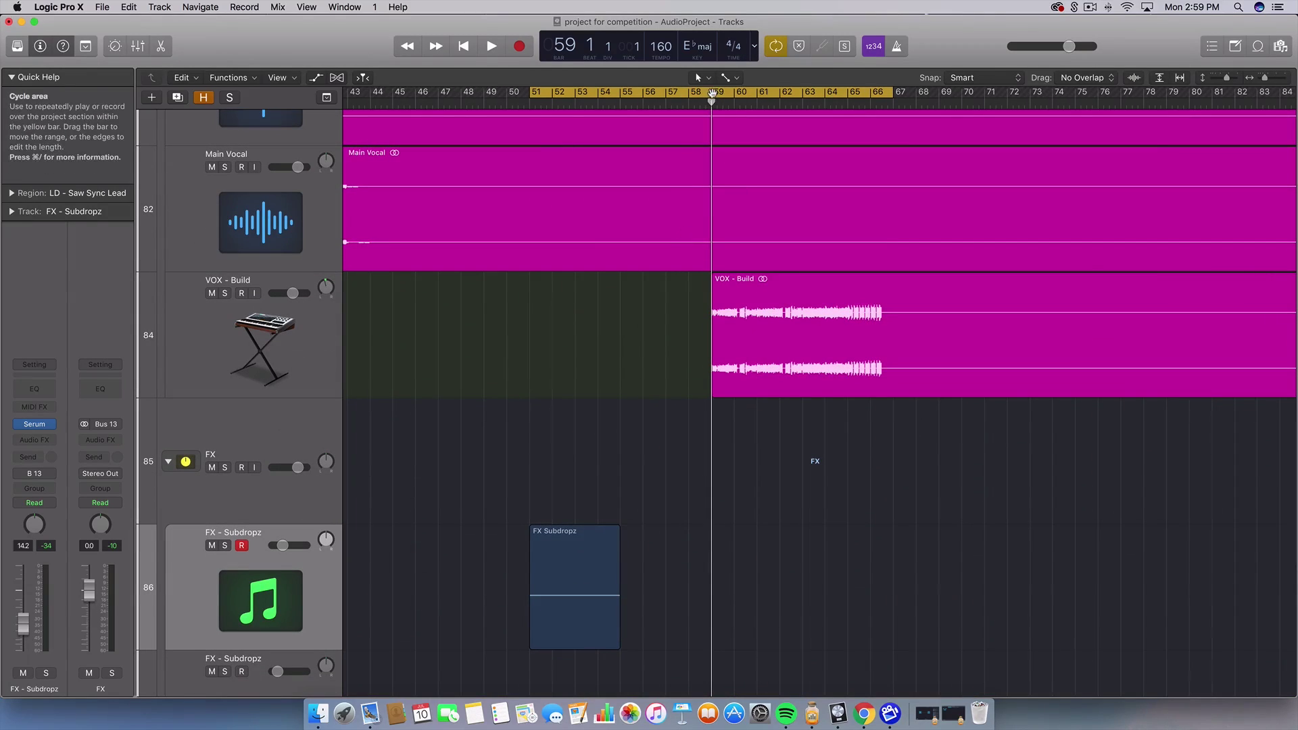
left_click_drag(532, 92, 712, 92)
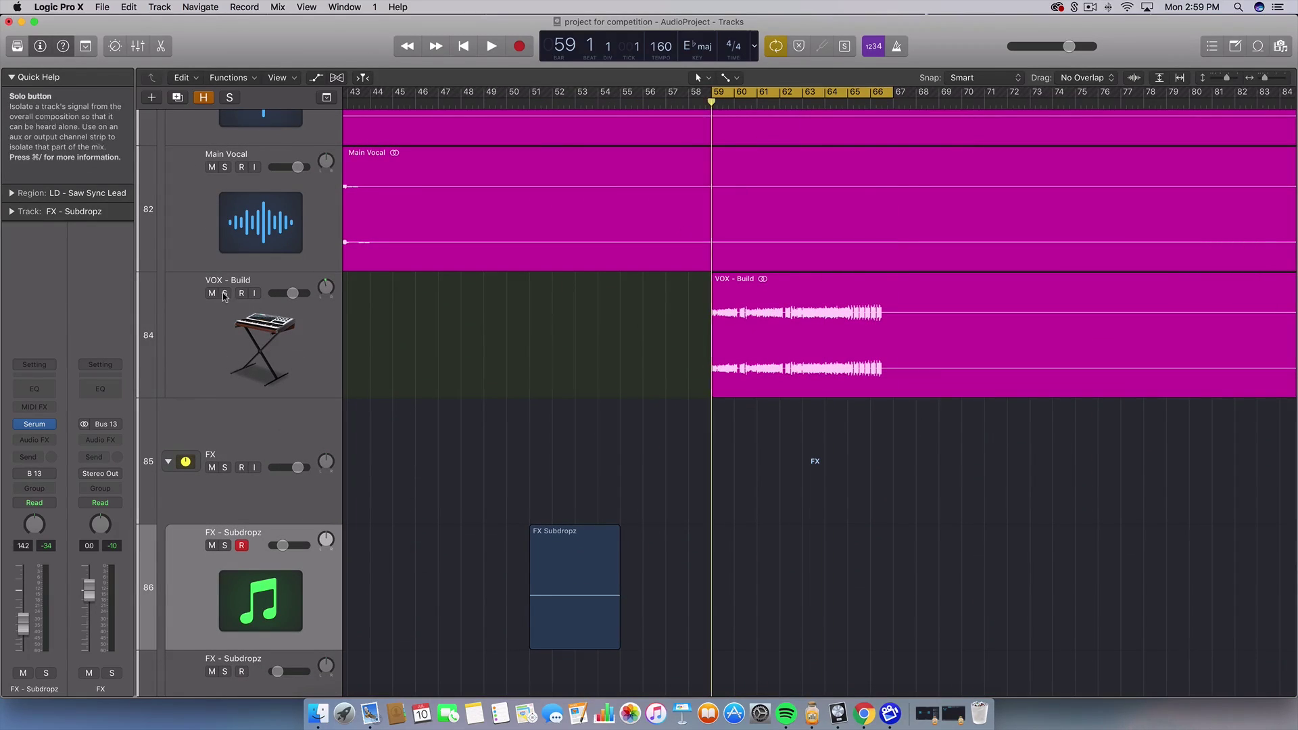
left_click(225, 293)
key("space")
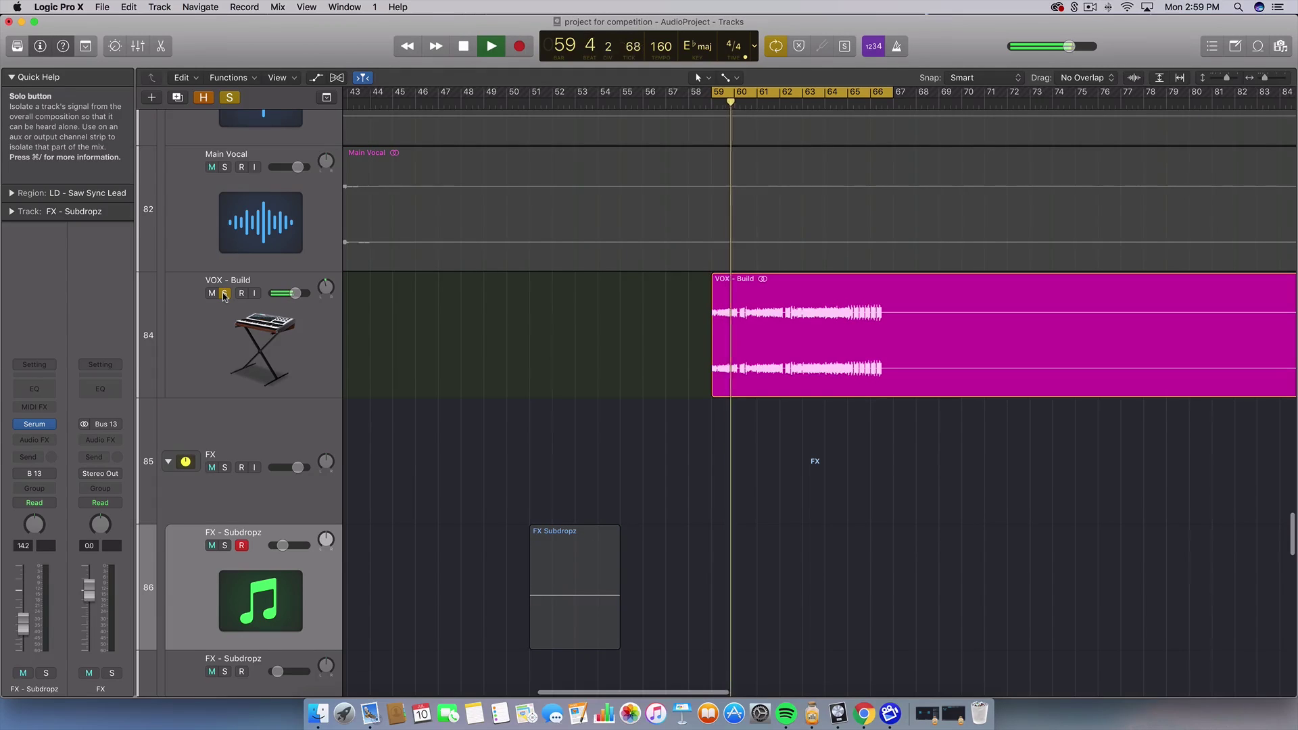
key("space")
left_click(229, 317)
Step: Solo LD - Saw Sync Lead along with VOX - Build, set the cycle area to bars 51 to 76 and start playback
scroll(229, 318, "up", 15)
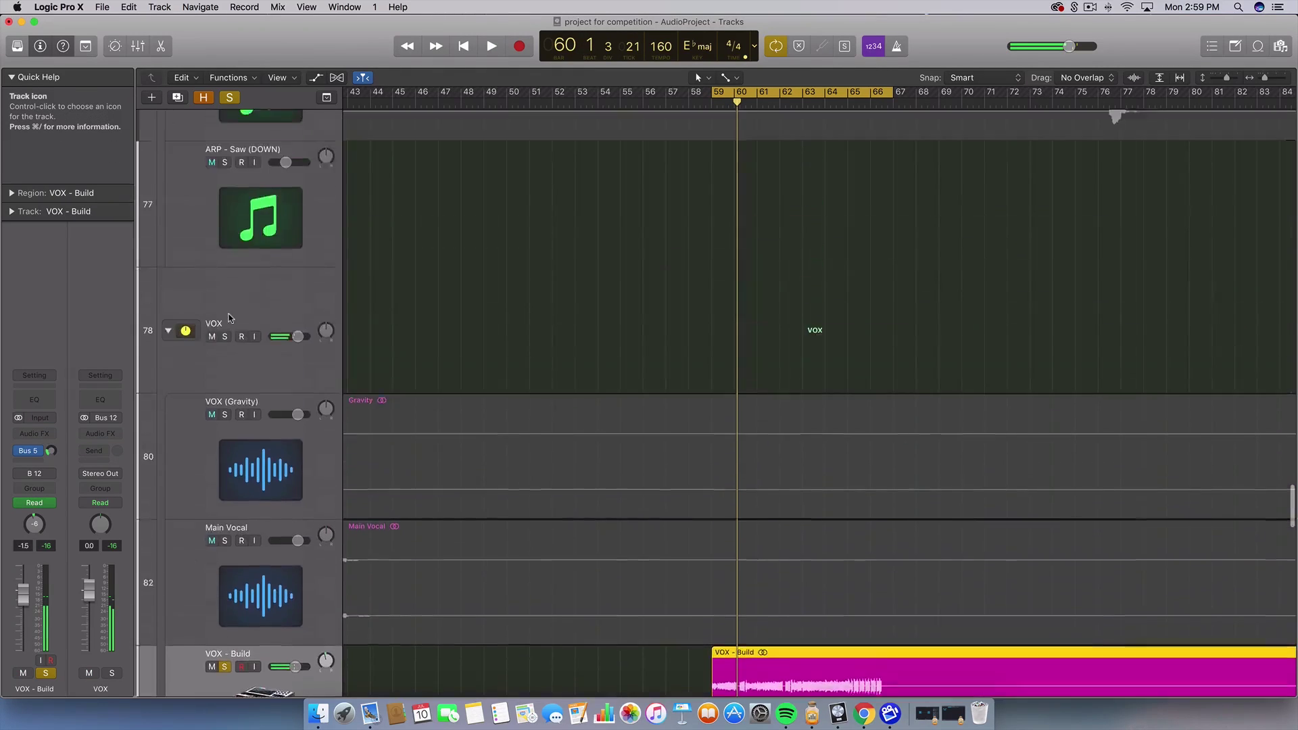
scroll(228, 318, "up", 10)
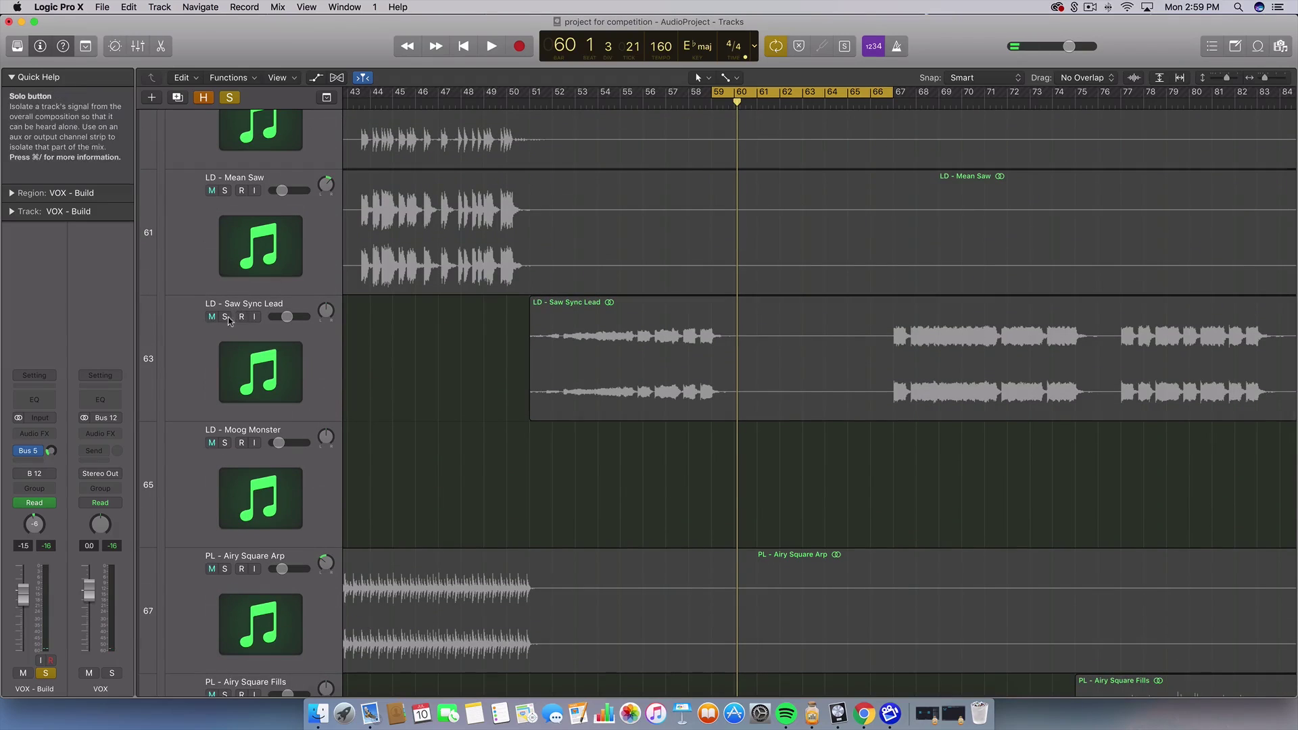
left_click(225, 317)
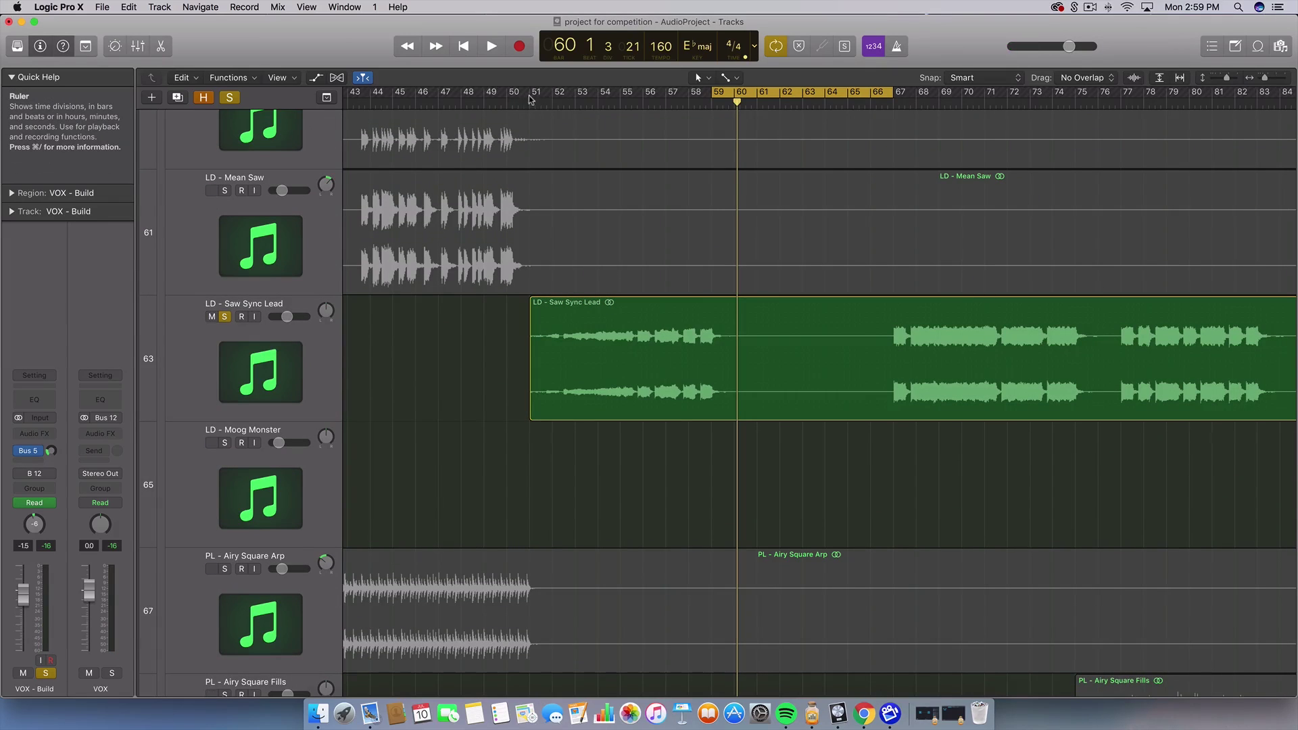
key("u")
key("space")
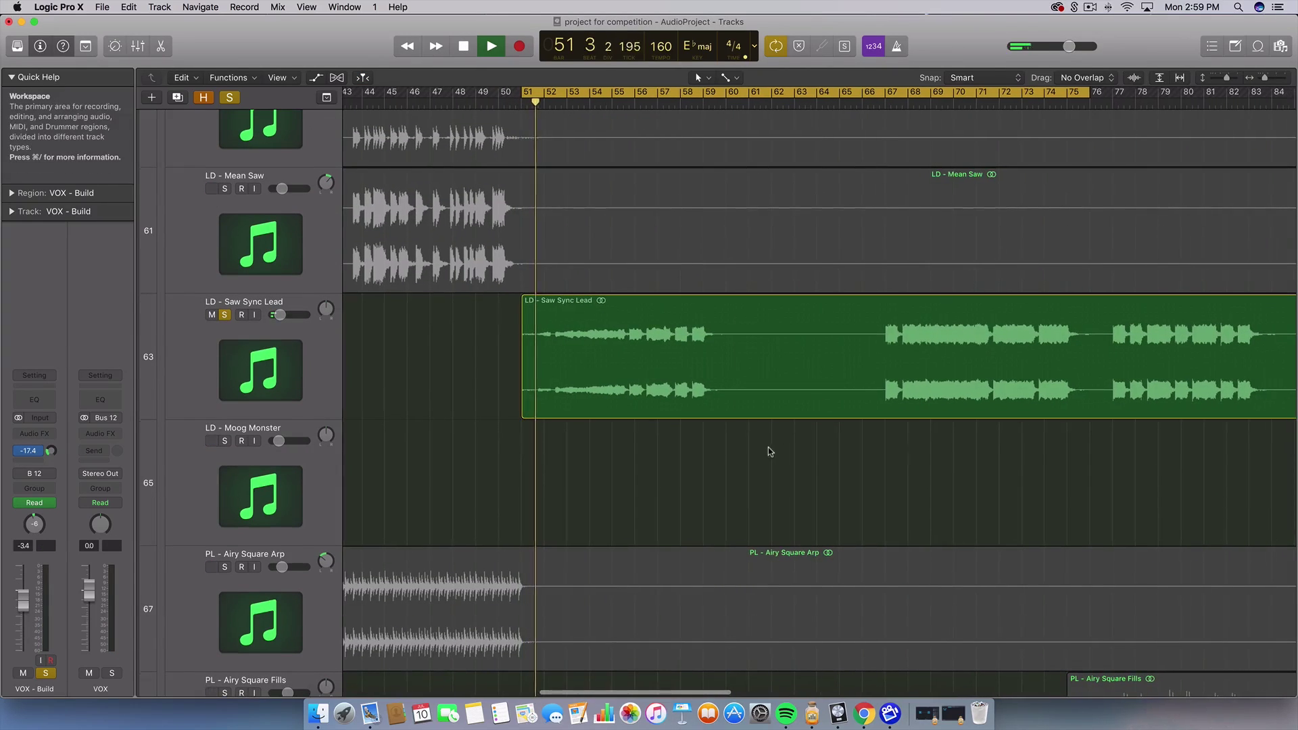
Step: Listen to the lead and vocal build together until bar 60, then stop and turn off the LD - Saw Sync Lead solo
scroll(769, 452, "down", 1)
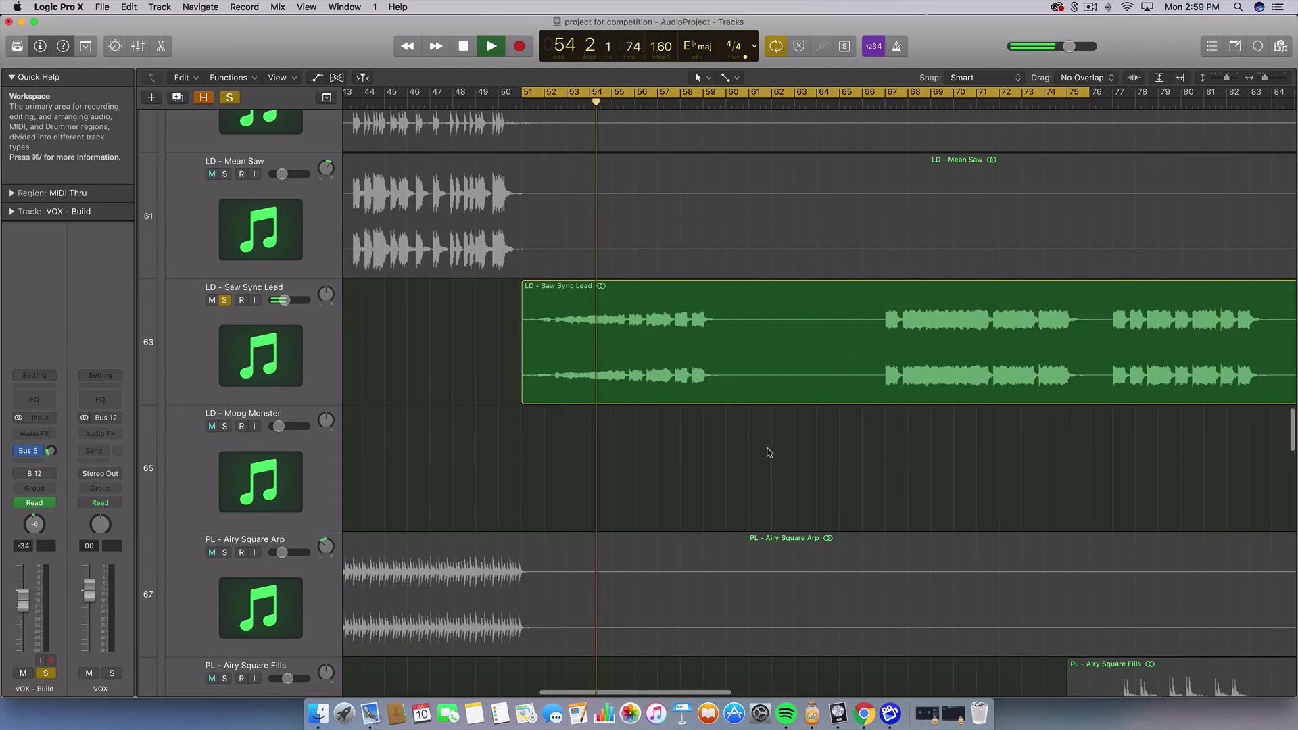
scroll(568, 473, "down", 5)
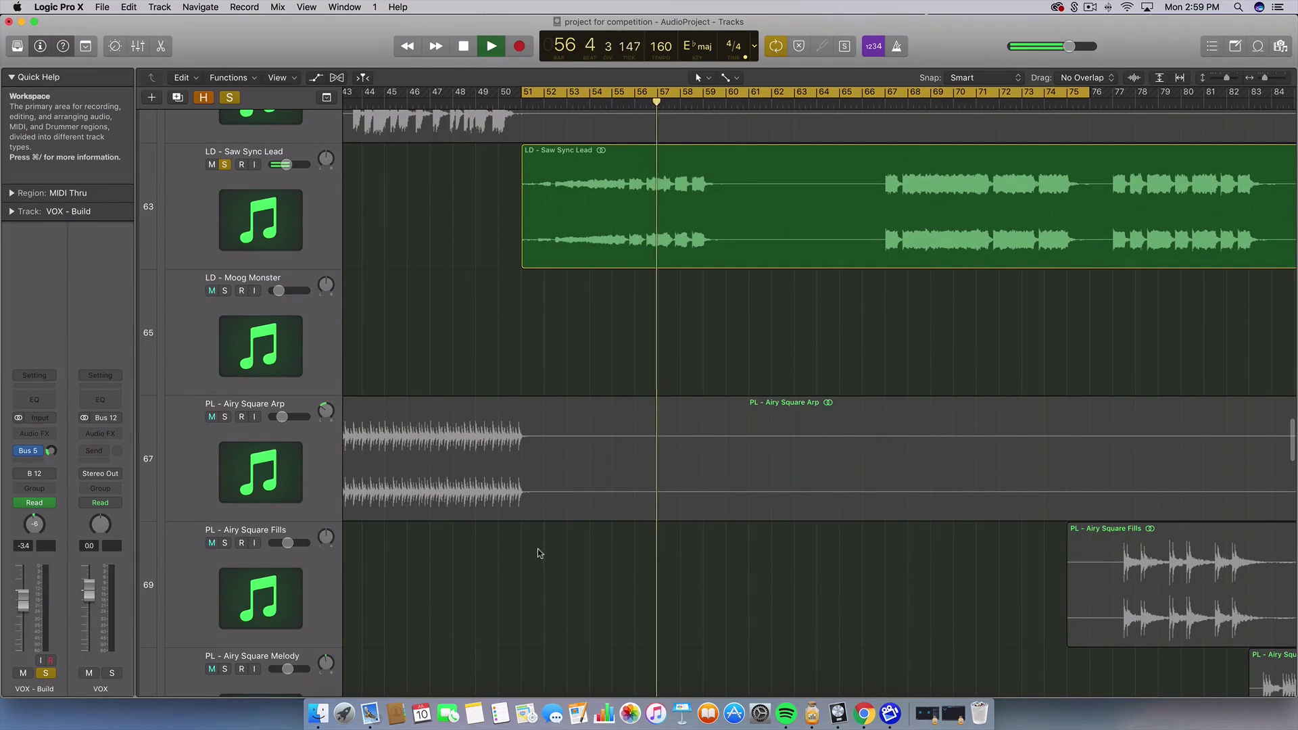
scroll(560, 580, "down", 1)
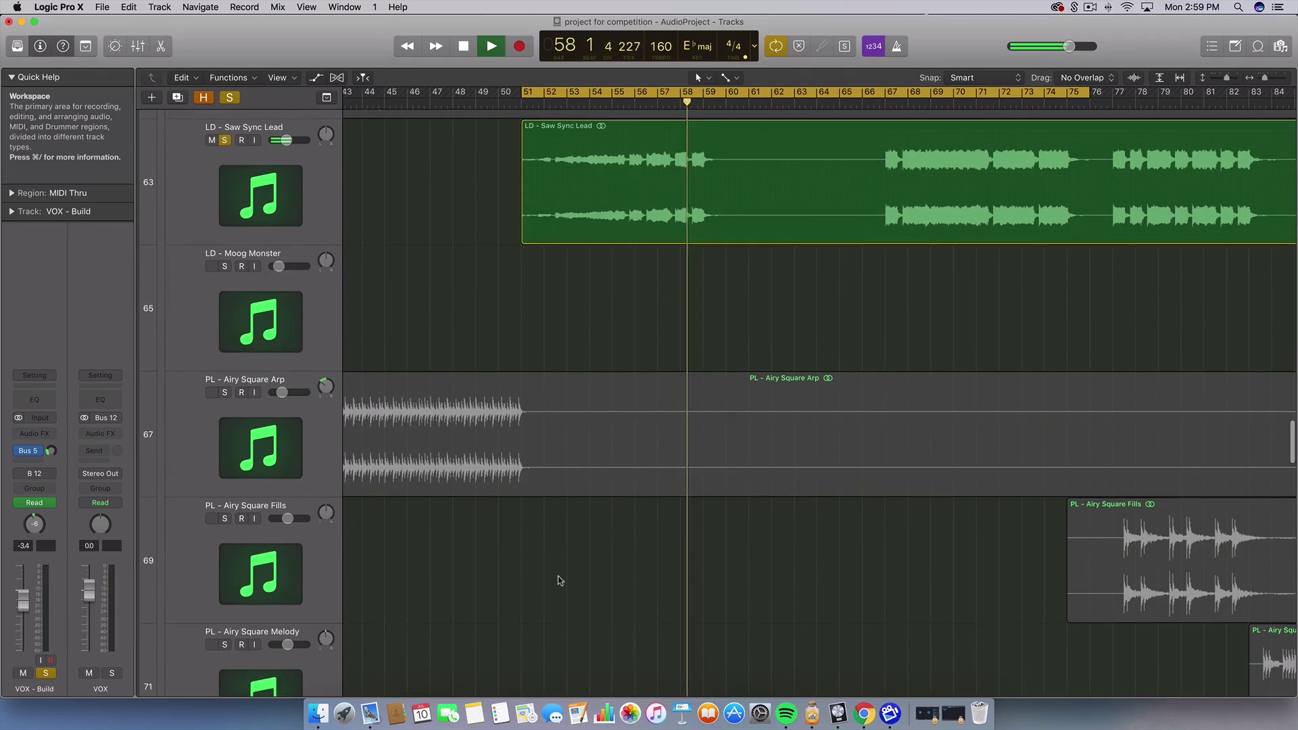
left_click(226, 144)
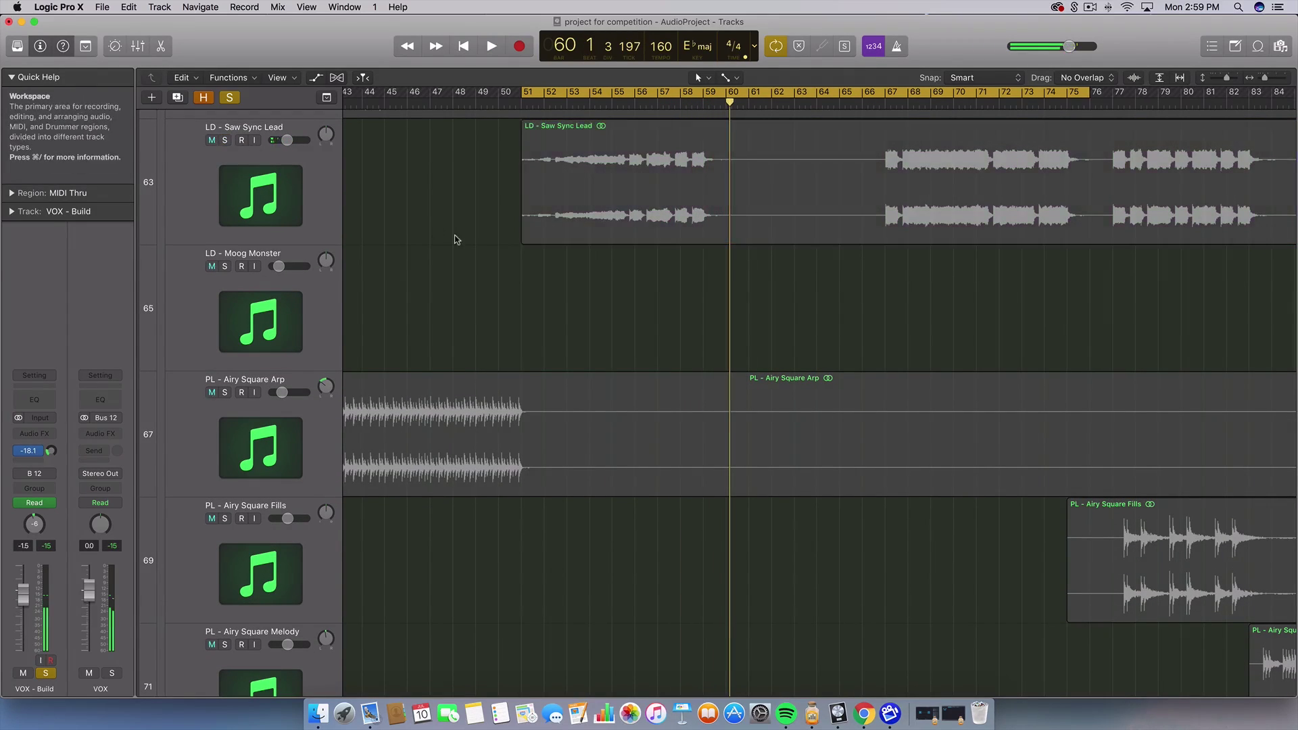
scroll(453, 237, "down", 20)
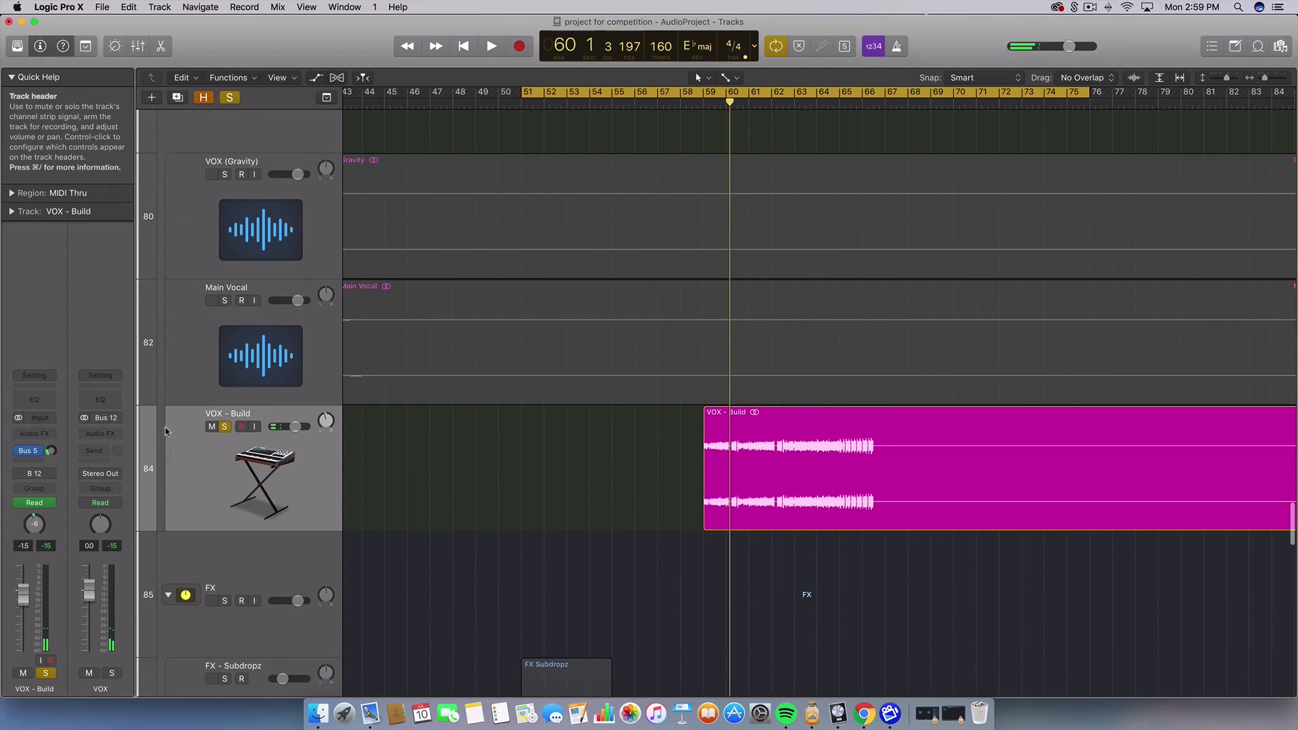
Step: Turn off the VOX - Build solo and set the cycle area to bars 59 to 69
key("s")
scroll(577, 464, "down", 5)
scroll(575, 465, "down", 3)
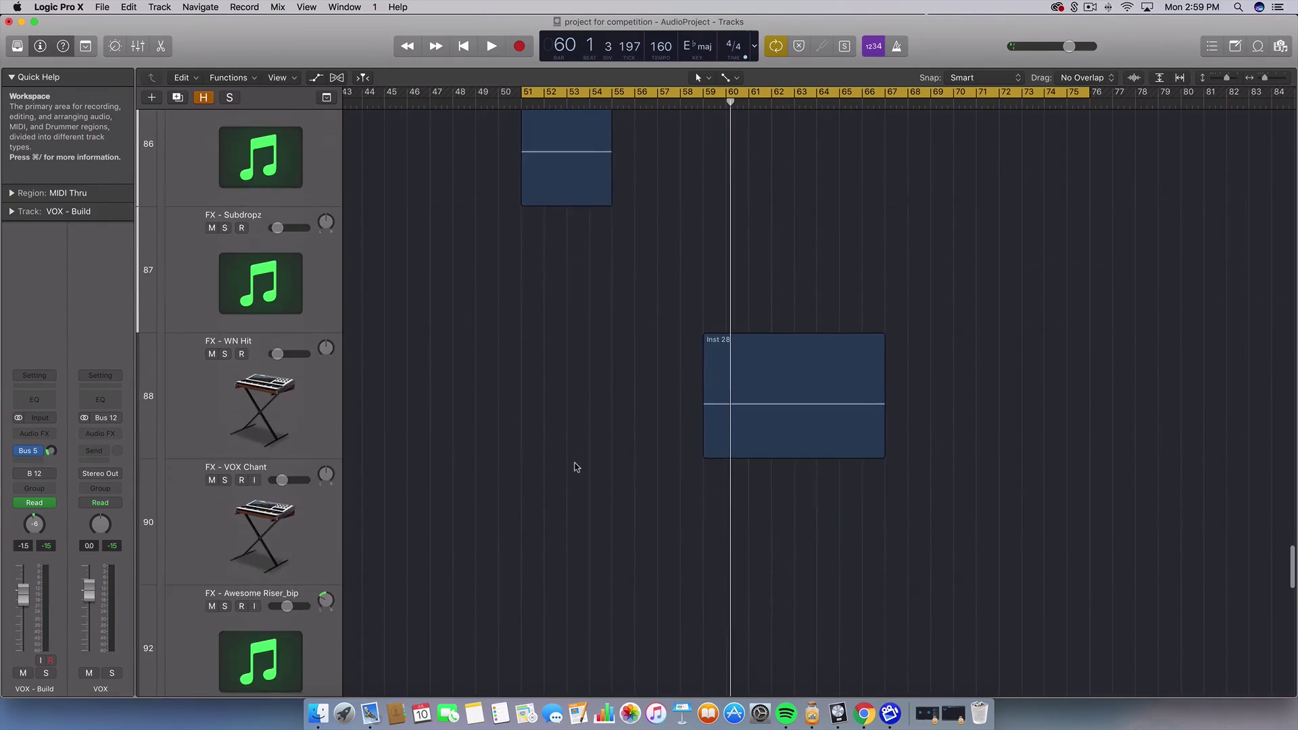
left_click_drag(706, 92, 927, 93)
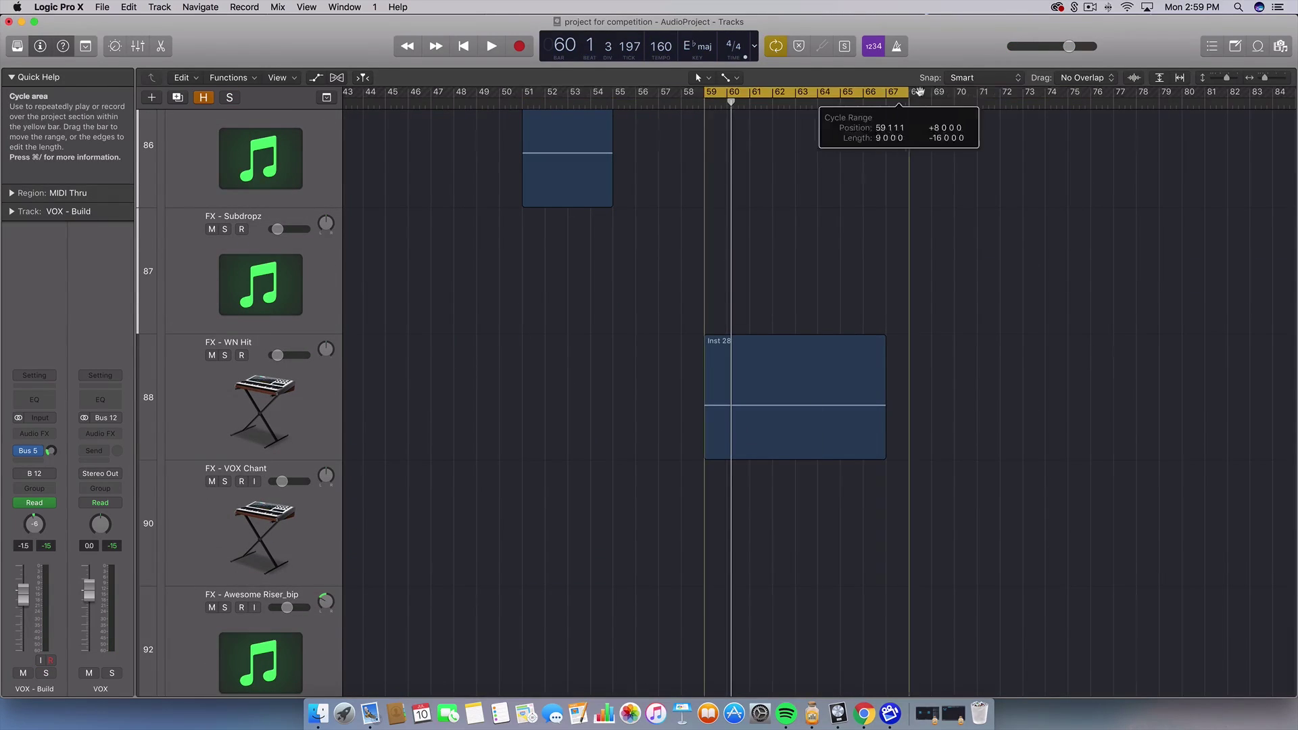
Step: Solo the FX - WN Hit track, play it and select it, then stop and turn off its solo
left_click(225, 355)
key("space")
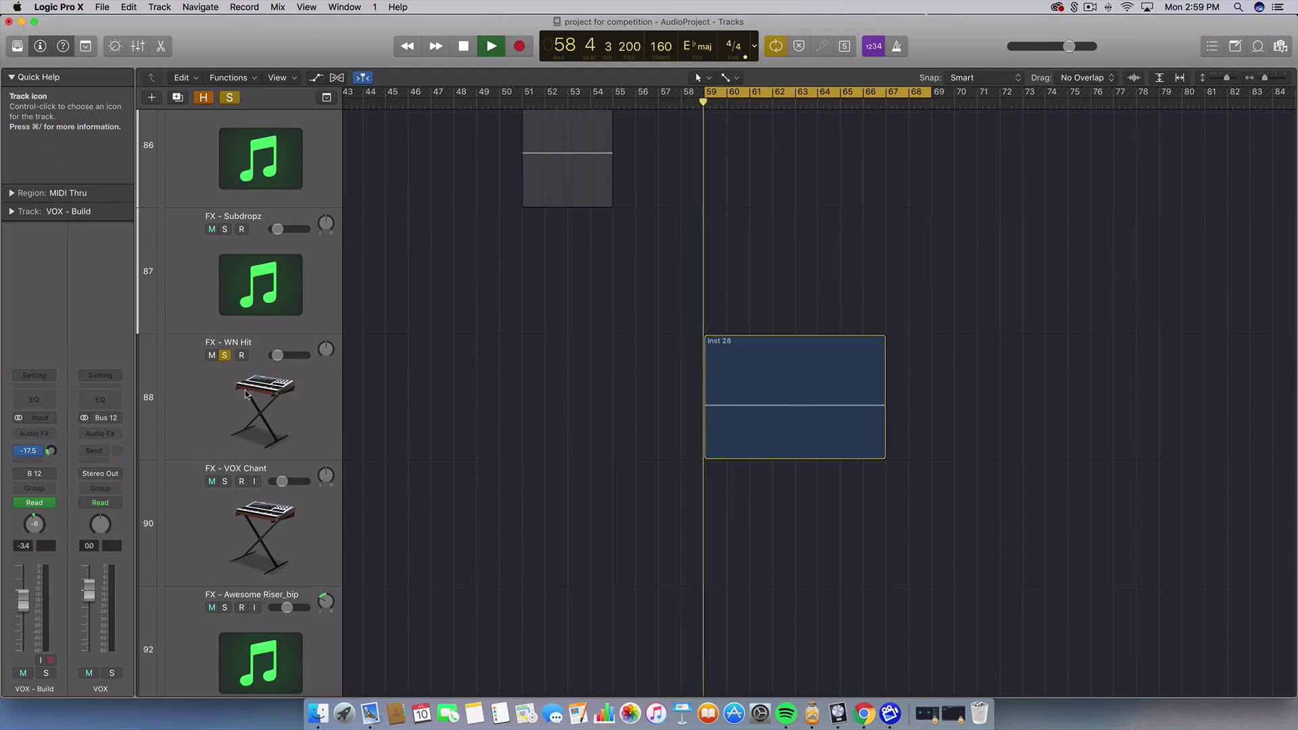
left_click(245, 389)
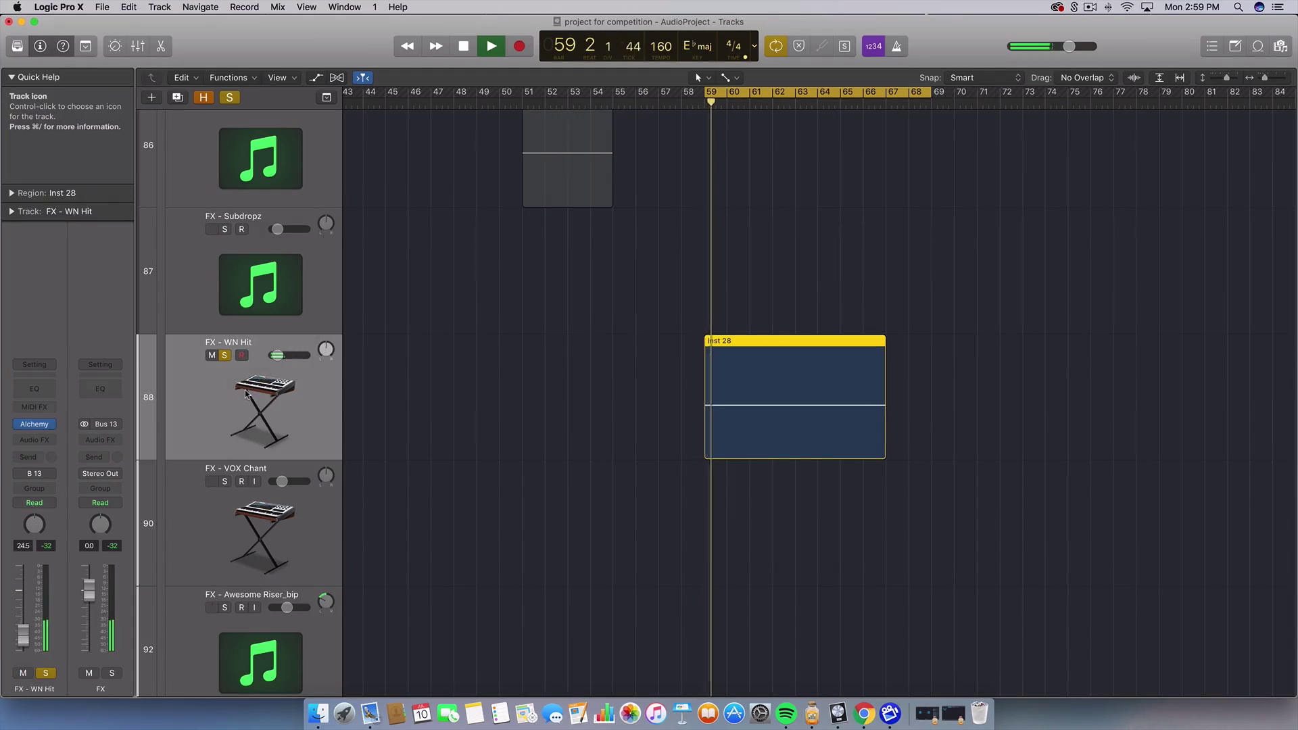
key("space")
left_click(224, 356)
Step: Solo and select the FX - Massive Riser track, play it and open its Massive instrument window
scroll(635, 471, "down", 3)
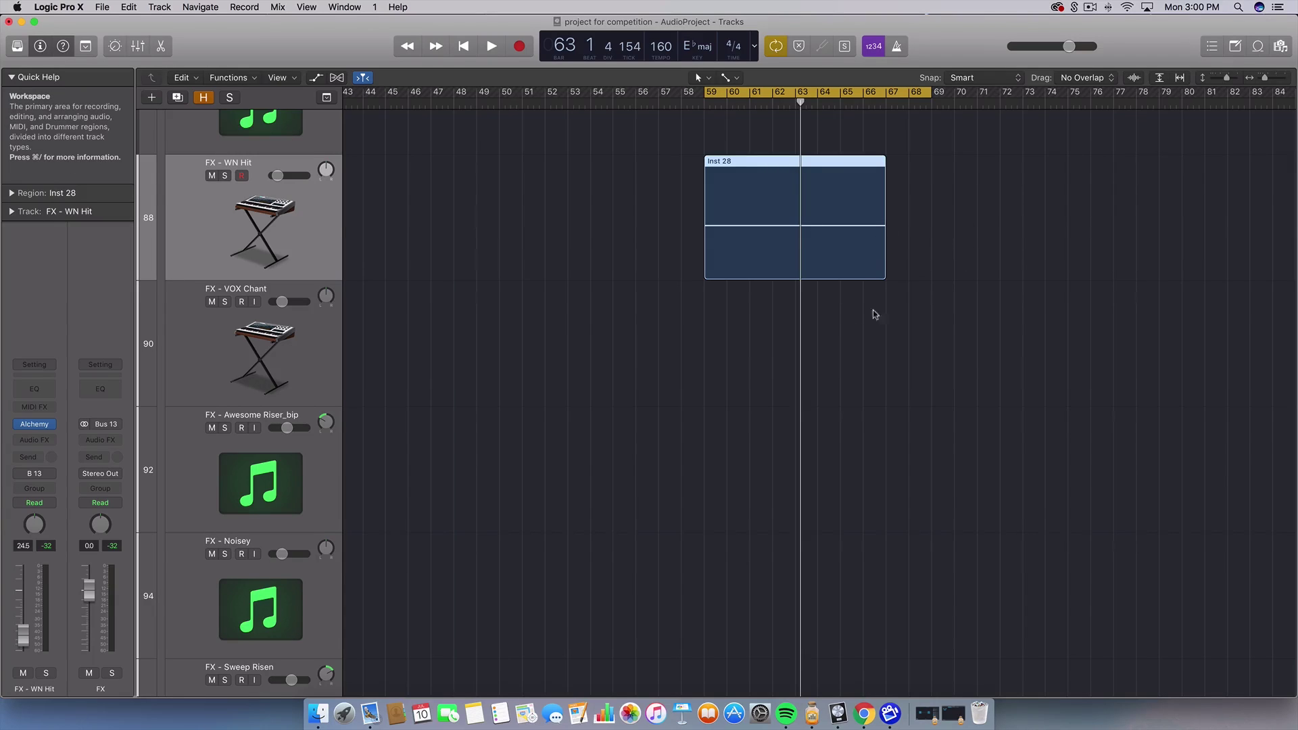
scroll(899, 223, "down", 10)
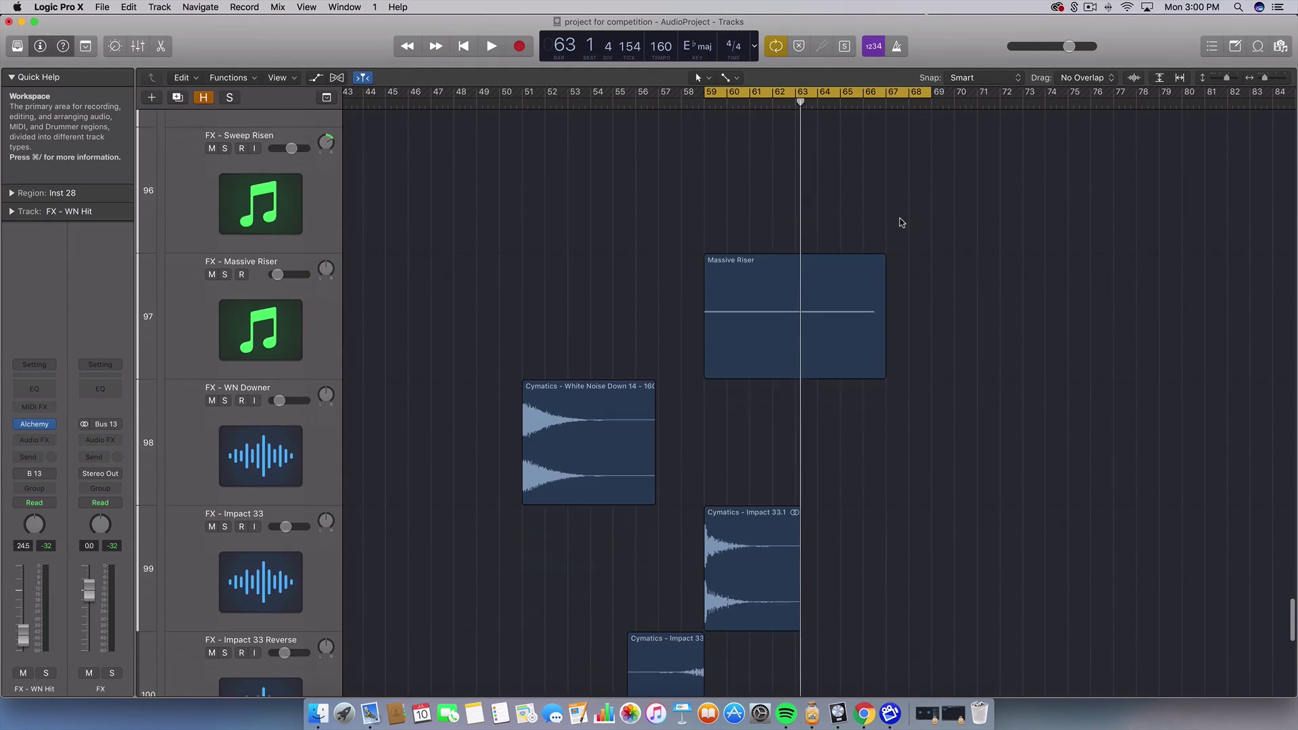
left_click(224, 265)
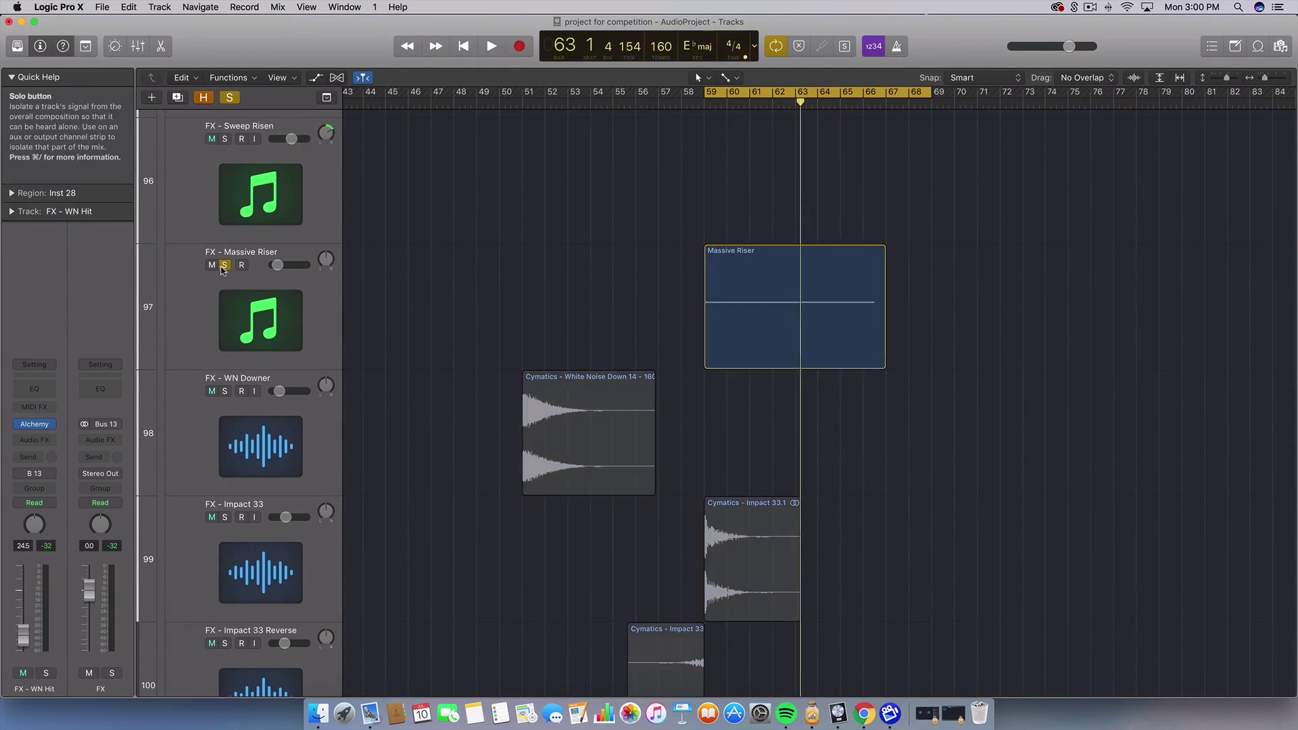
left_click(237, 310)
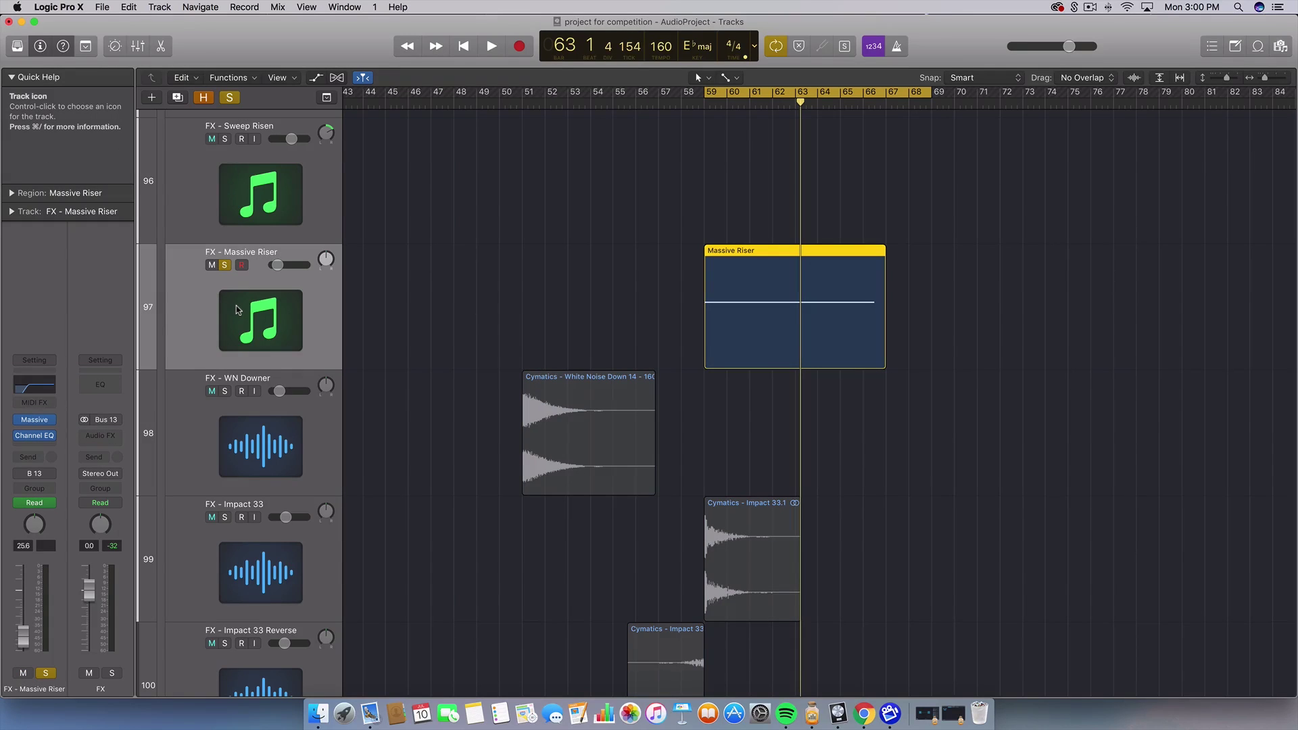
key("space")
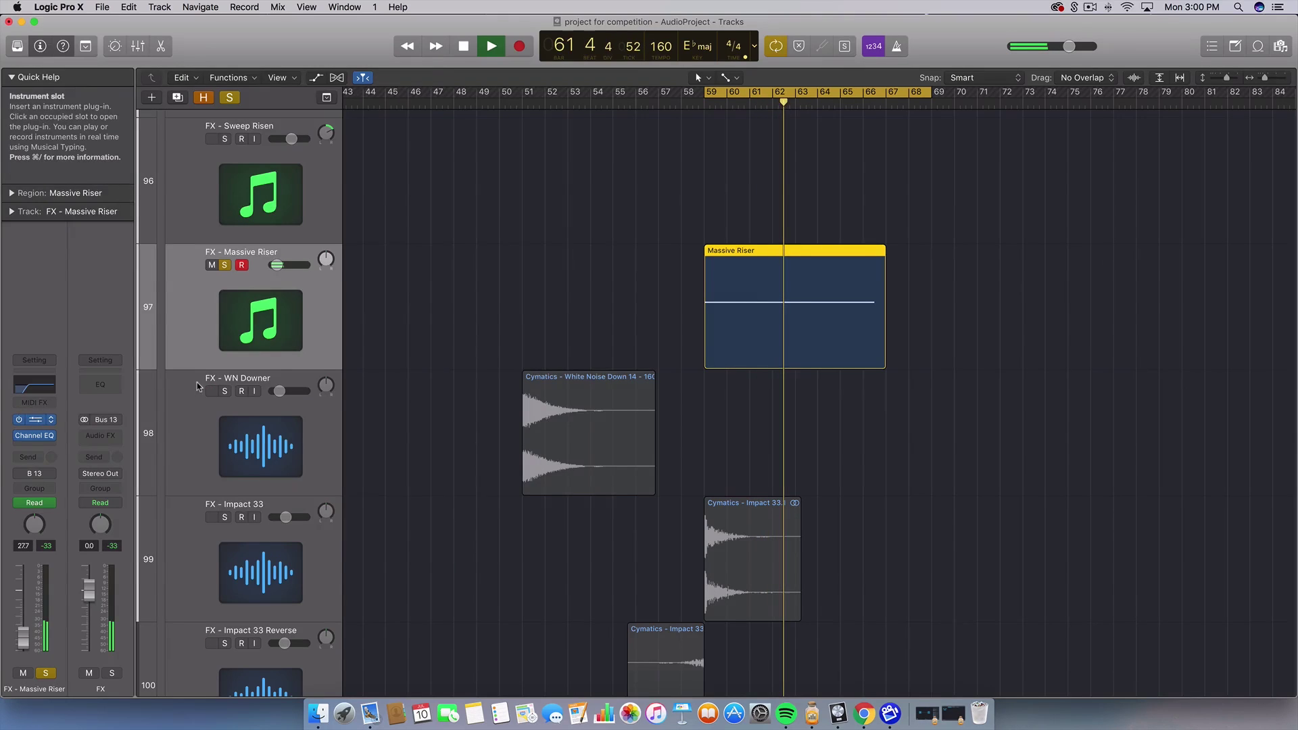
key("v")
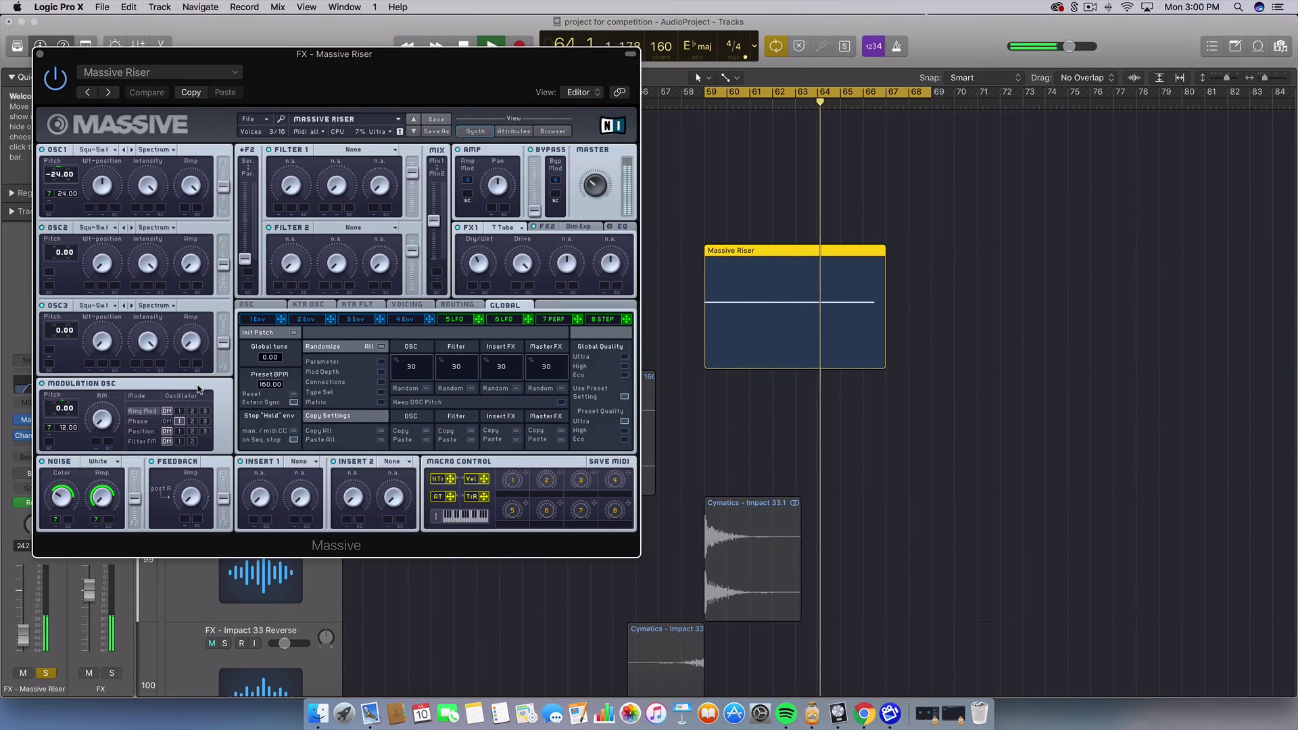
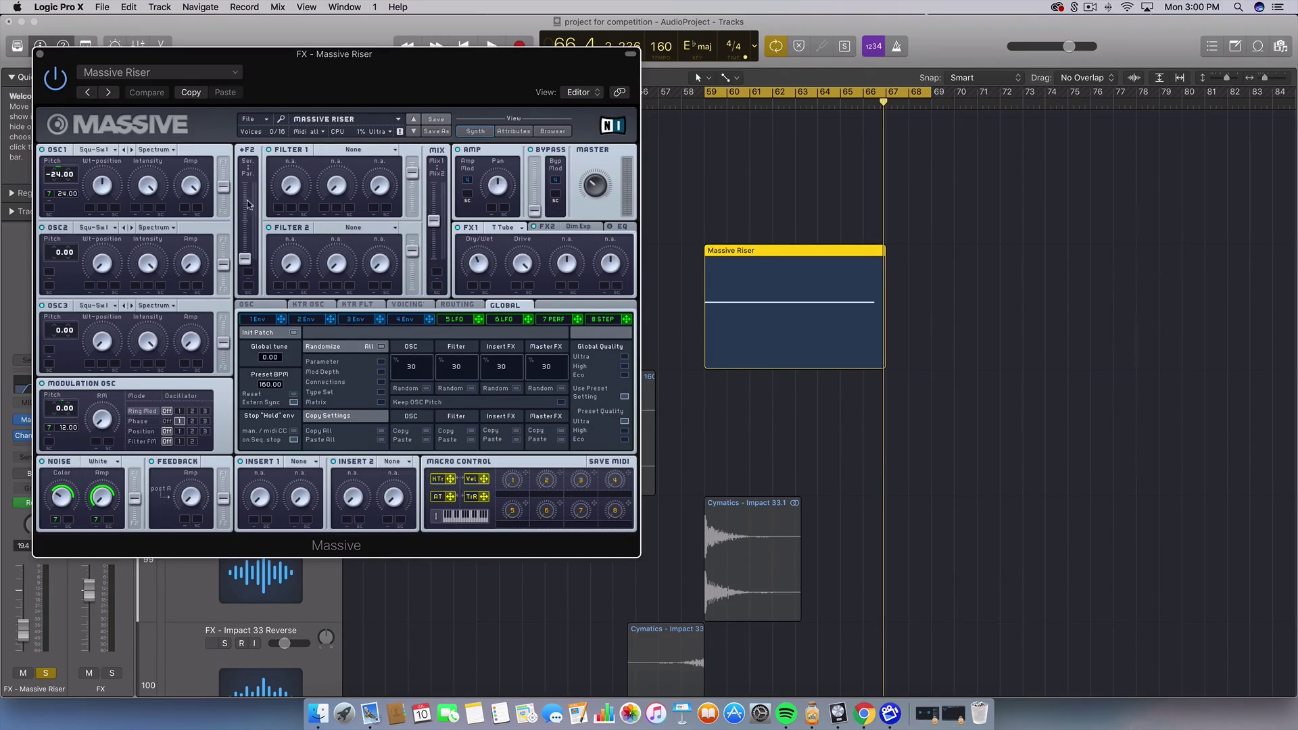
Step: Replay the riser with its synth settings in view, close the Massive window and turn off the track's solo
key("space")
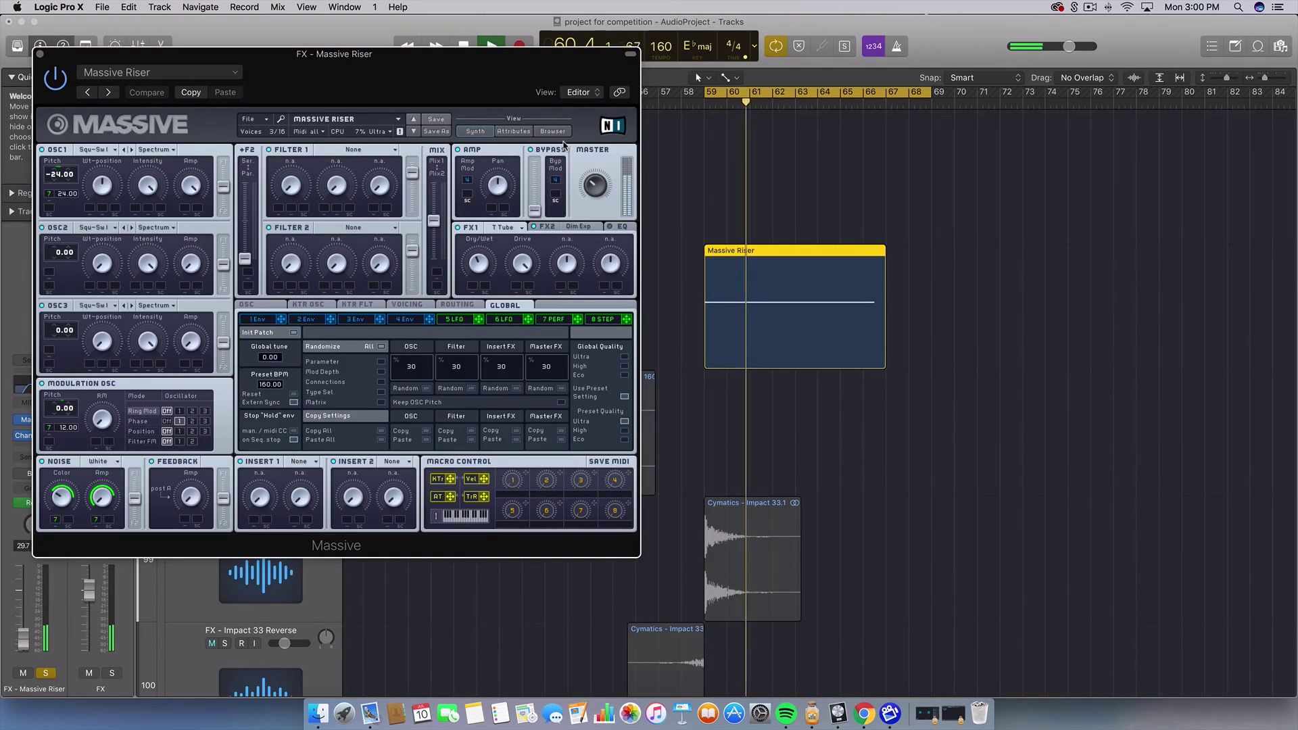
left_click(40, 54)
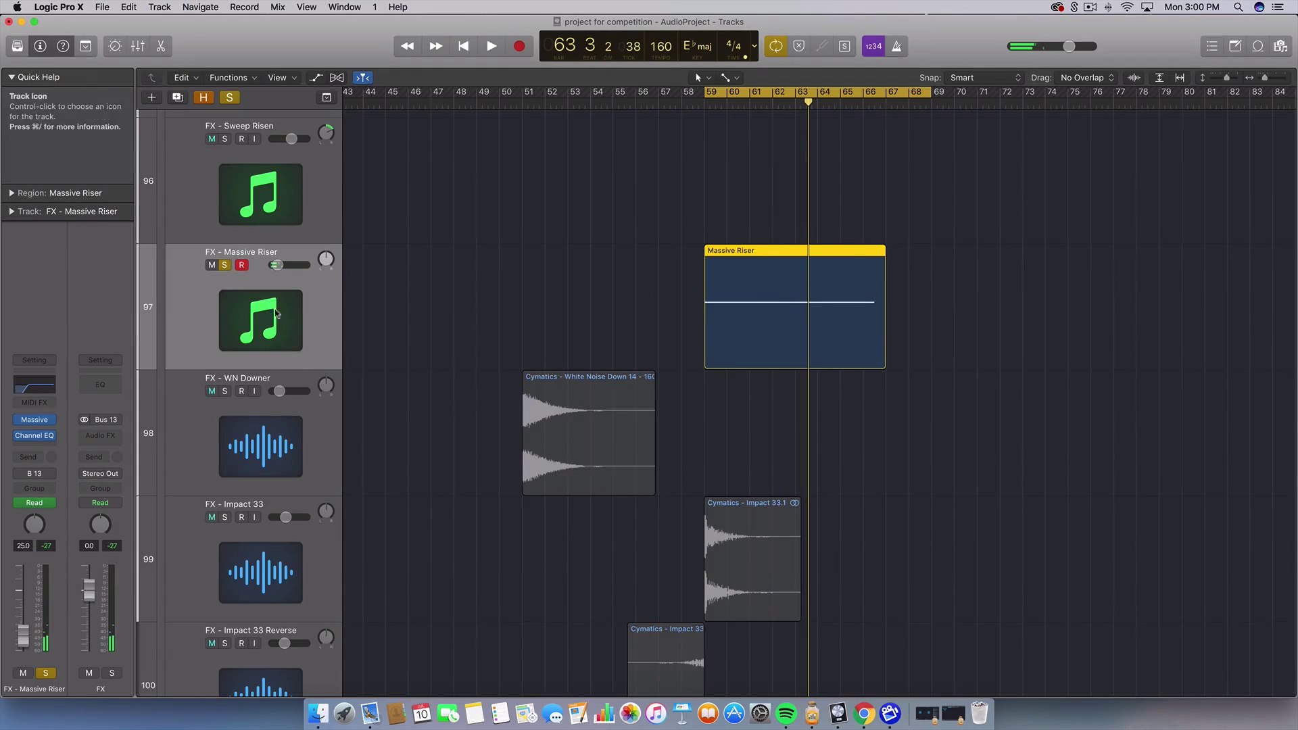
left_click(225, 266)
Step: Select and solo the FX - Impact 33 track, play the impact from bar 59, then stop and turn off its solo
scroll(493, 359, "down", 5)
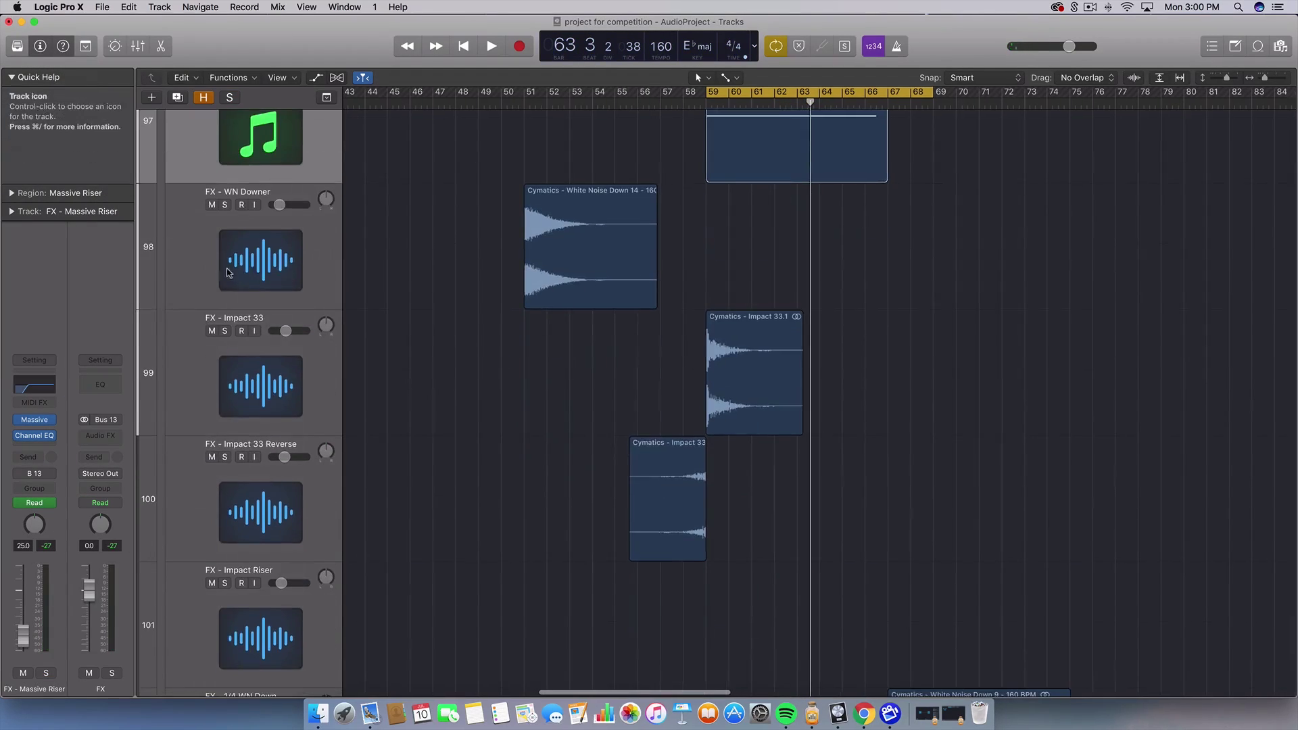
left_click(238, 375)
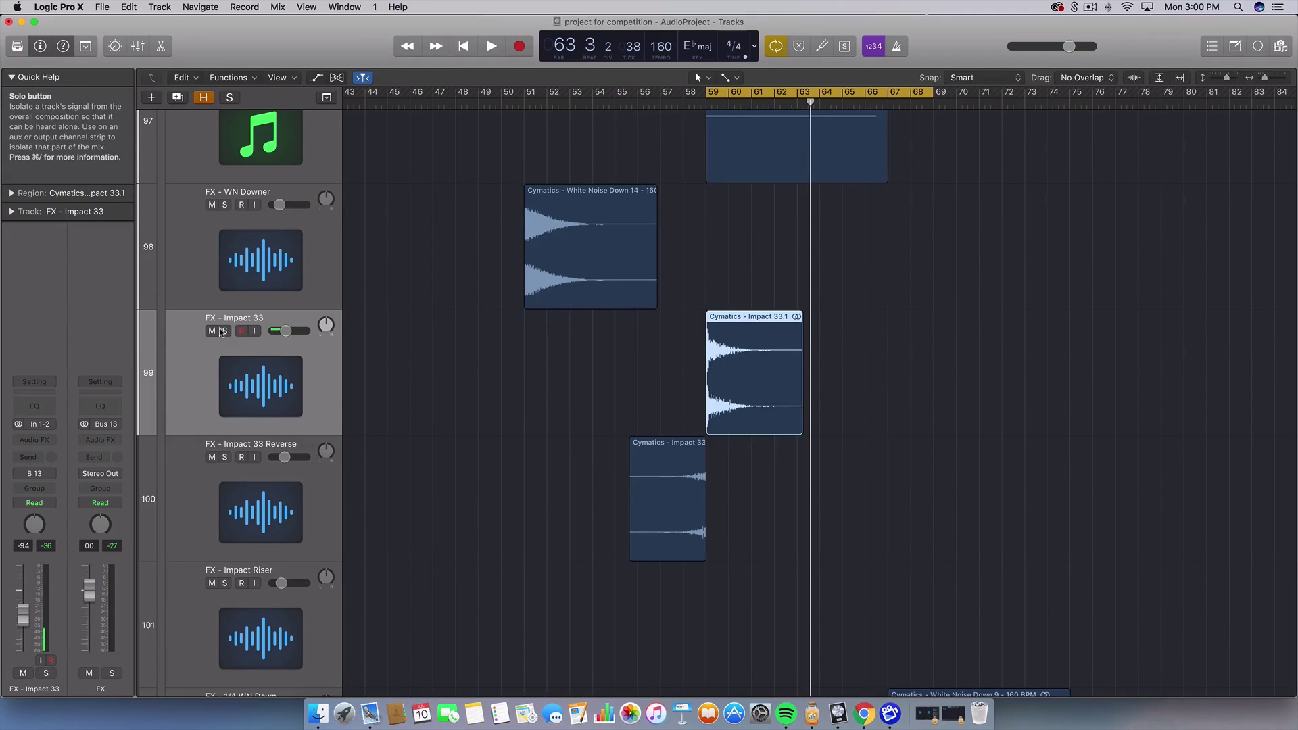
key("s")
key("space")
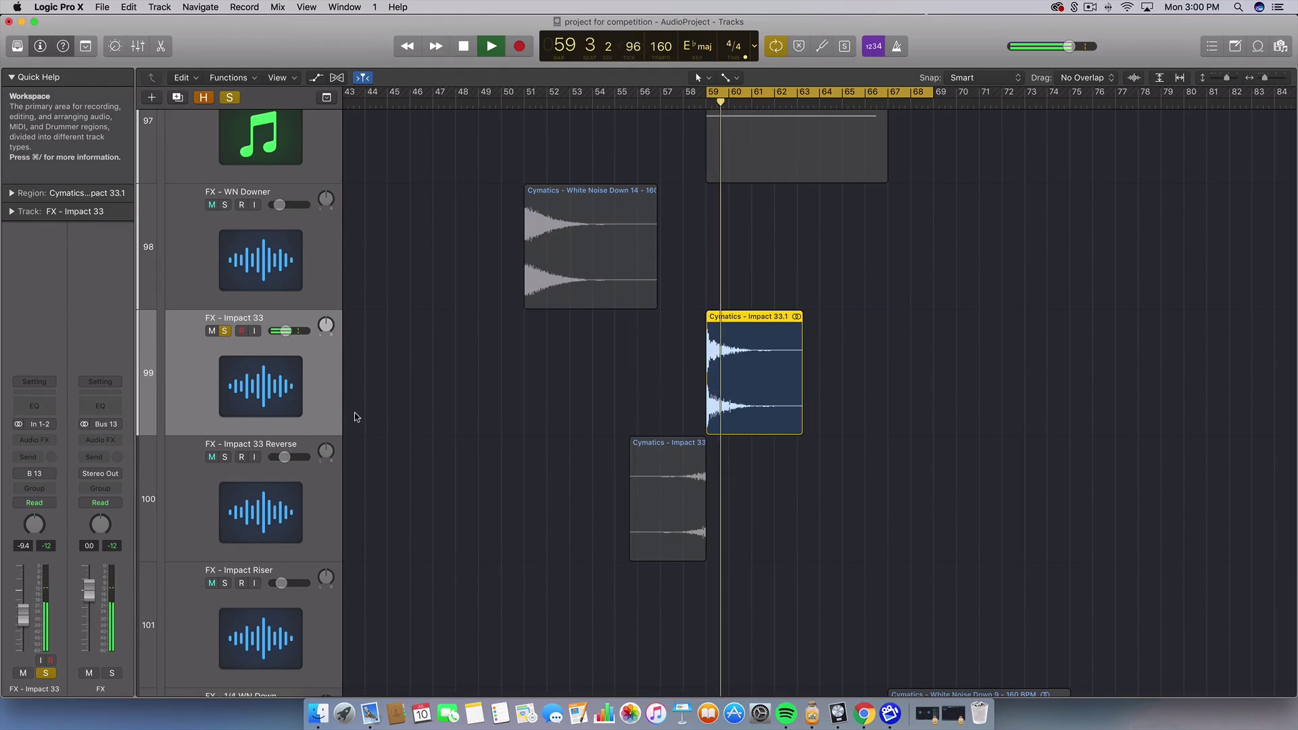
key("space")
left_click(226, 332)
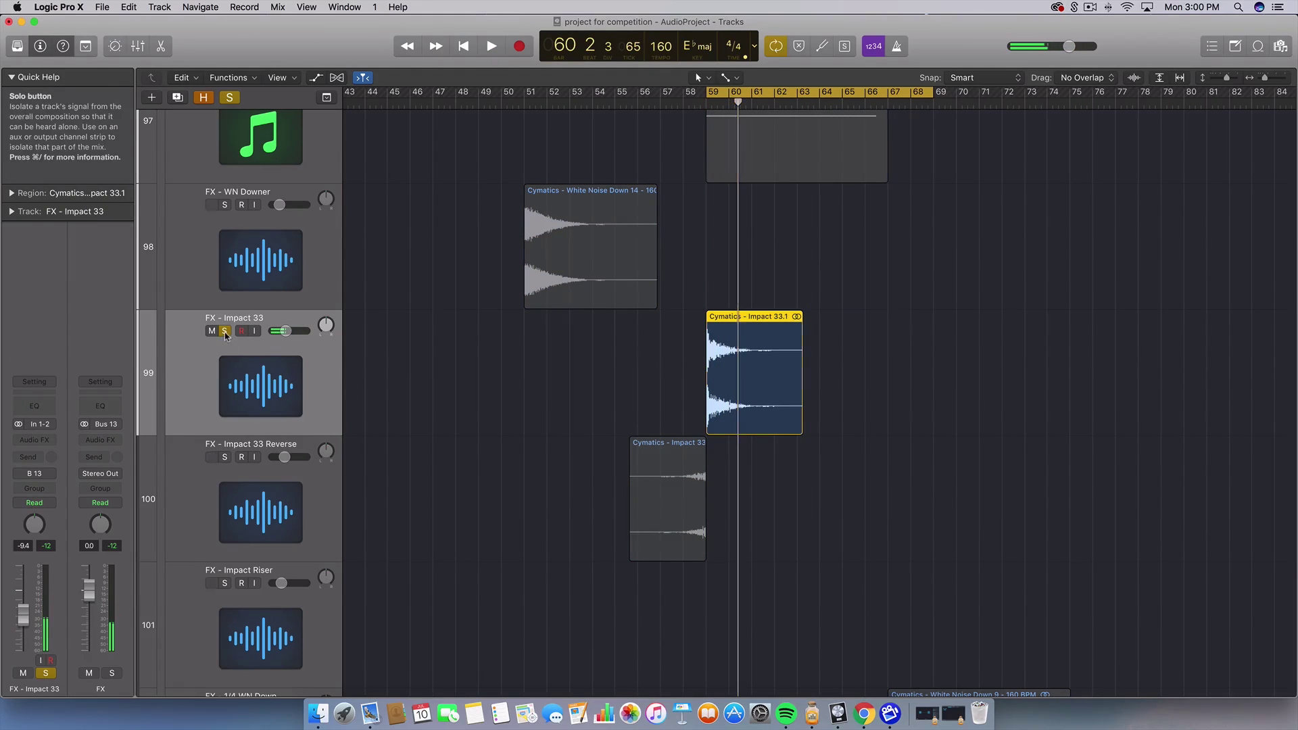
Step: Go back up through the tracks to Build Snare and set the cycle area to bars 57 to 71
scroll(879, 453, "down", 14)
scroll(878, 457, "up", 15)
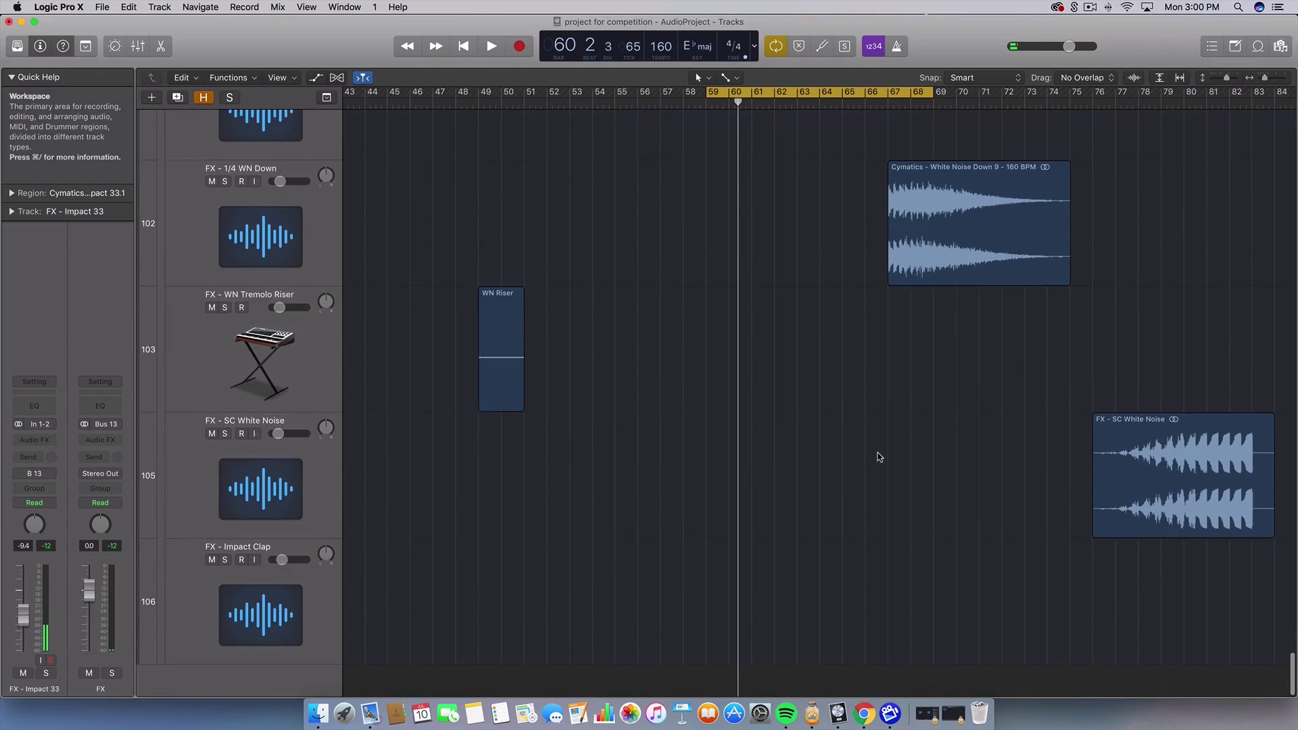
scroll(882, 386, "up", 20)
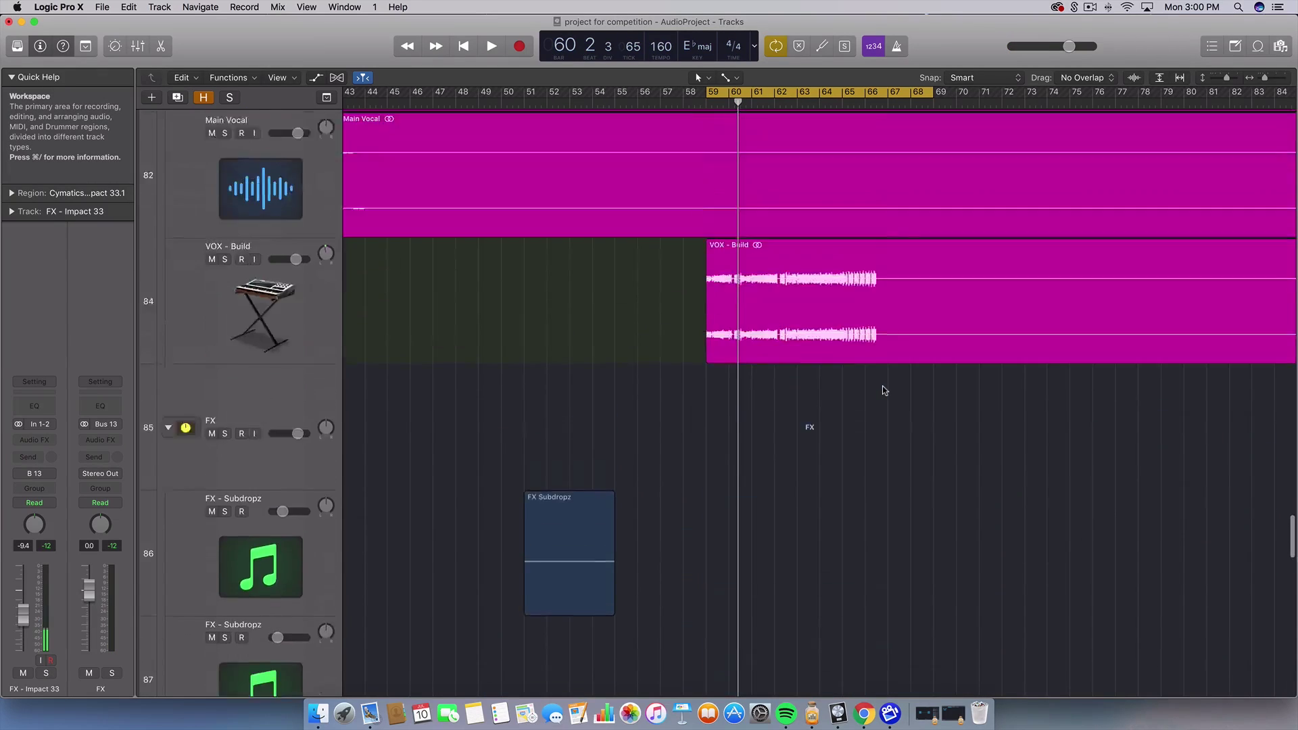
scroll(882, 390, "up", 15)
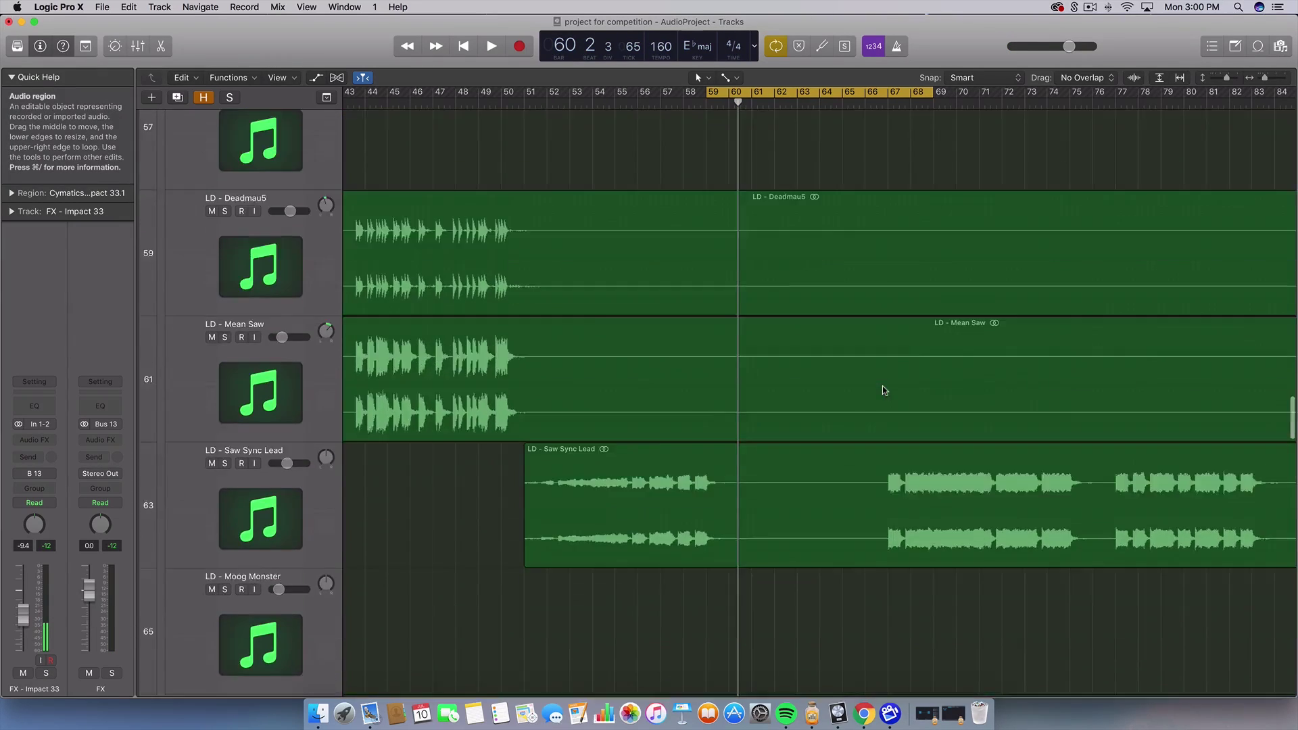
scroll(882, 387, "up", 20)
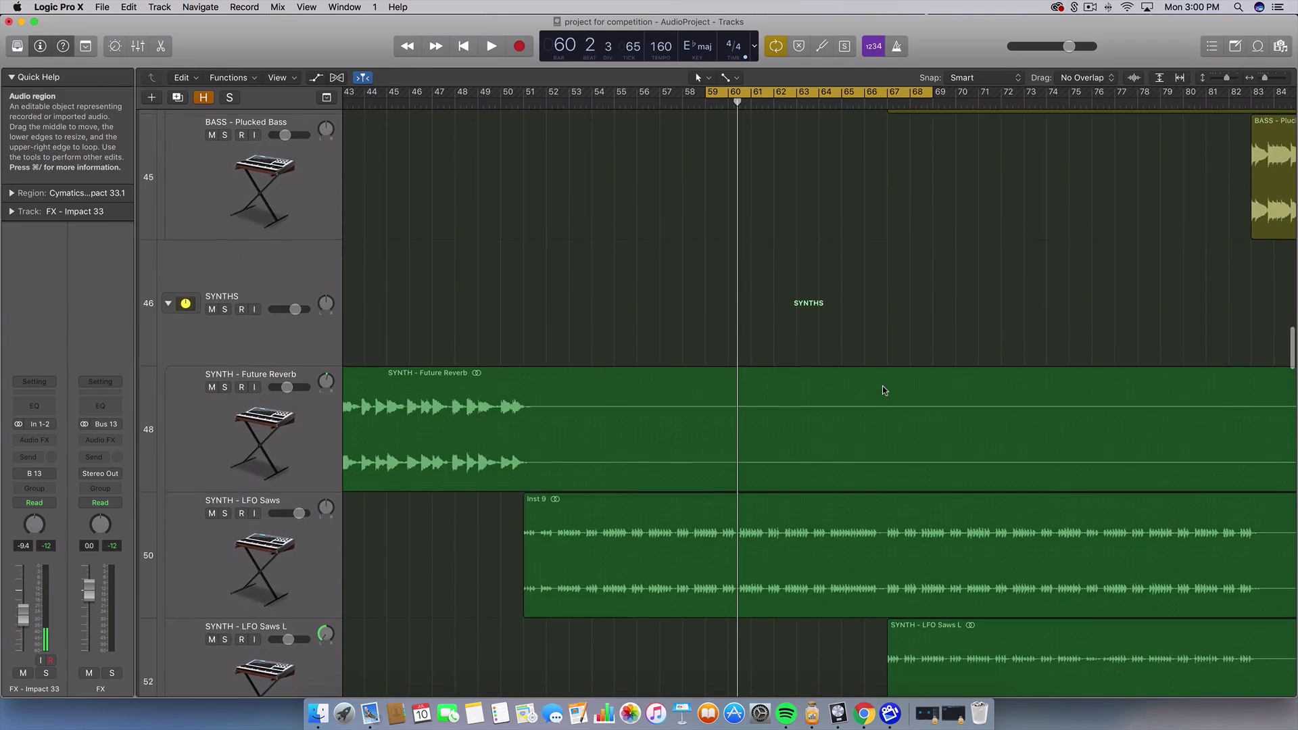
scroll(835, 342, "down", 10)
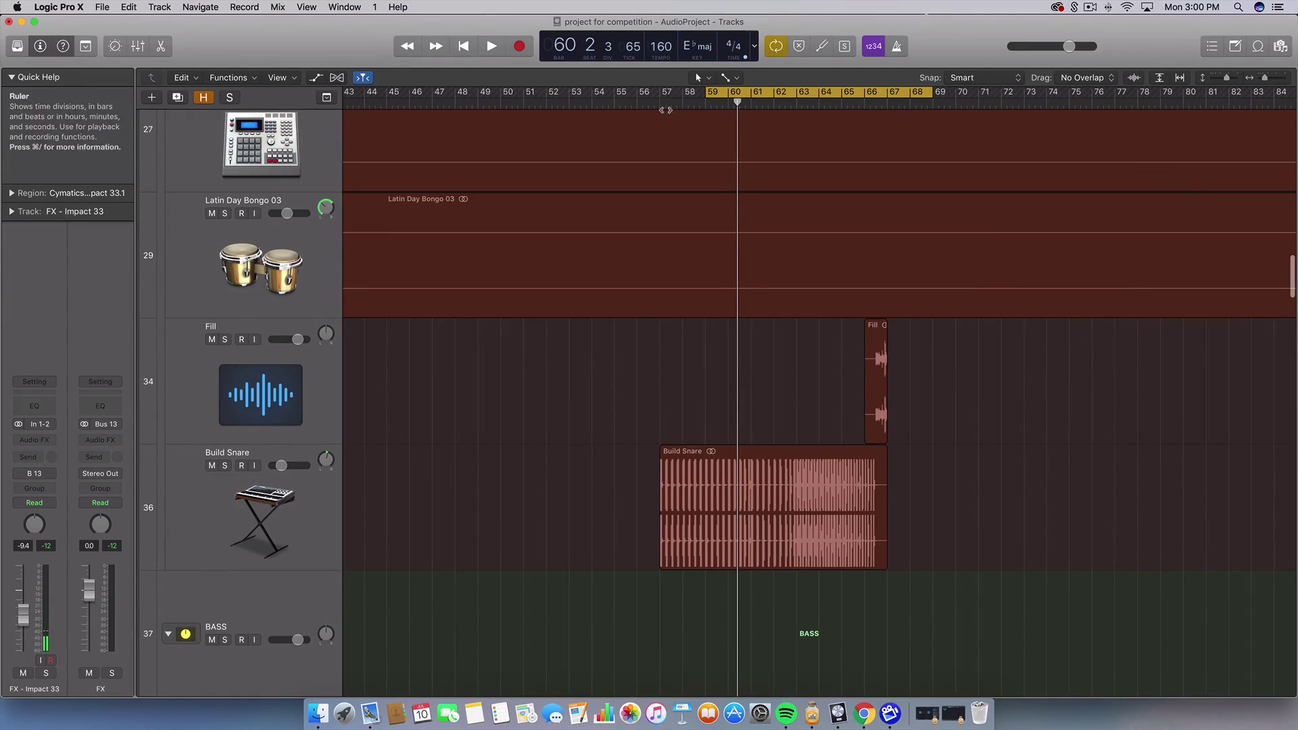
left_click_drag(660, 93, 977, 94)
Step: Start playback of the build, select and solo the Build Snare track, then stop and point out its region's early hits
key("space")
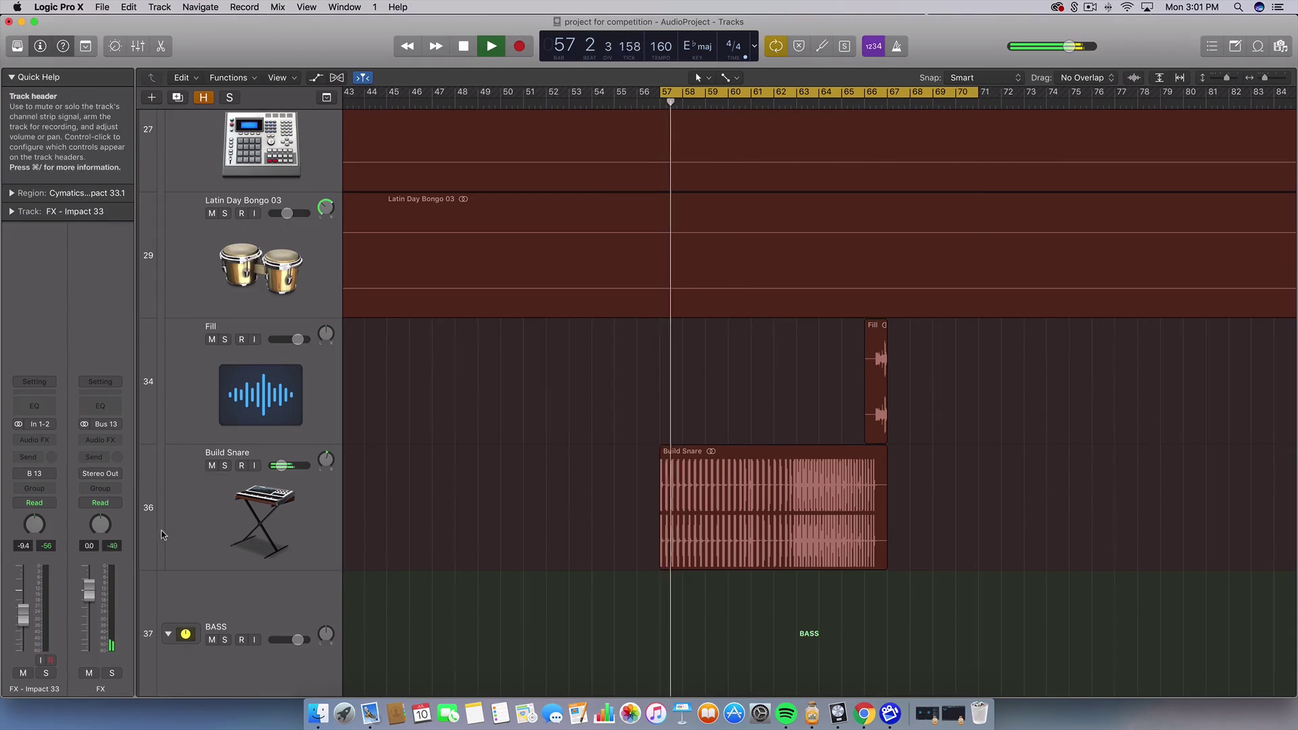
left_click(228, 517)
left_click(224, 465)
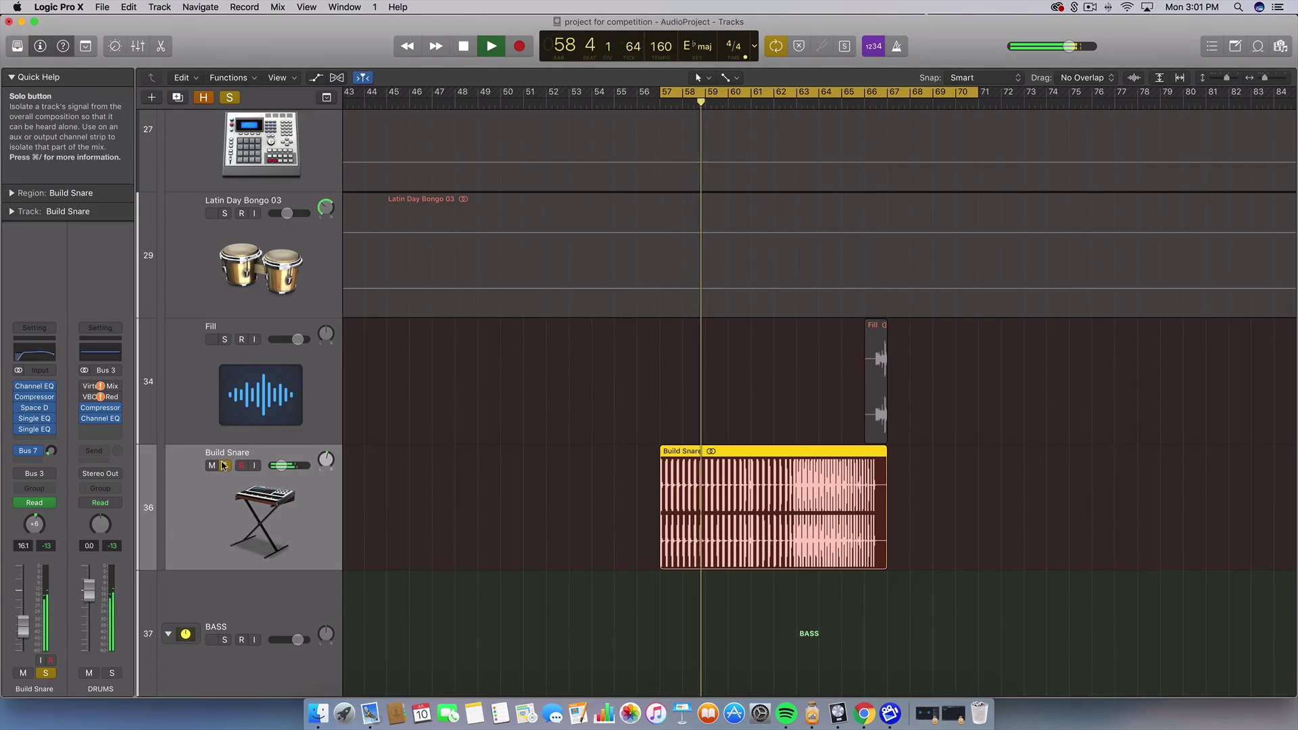
key("space")
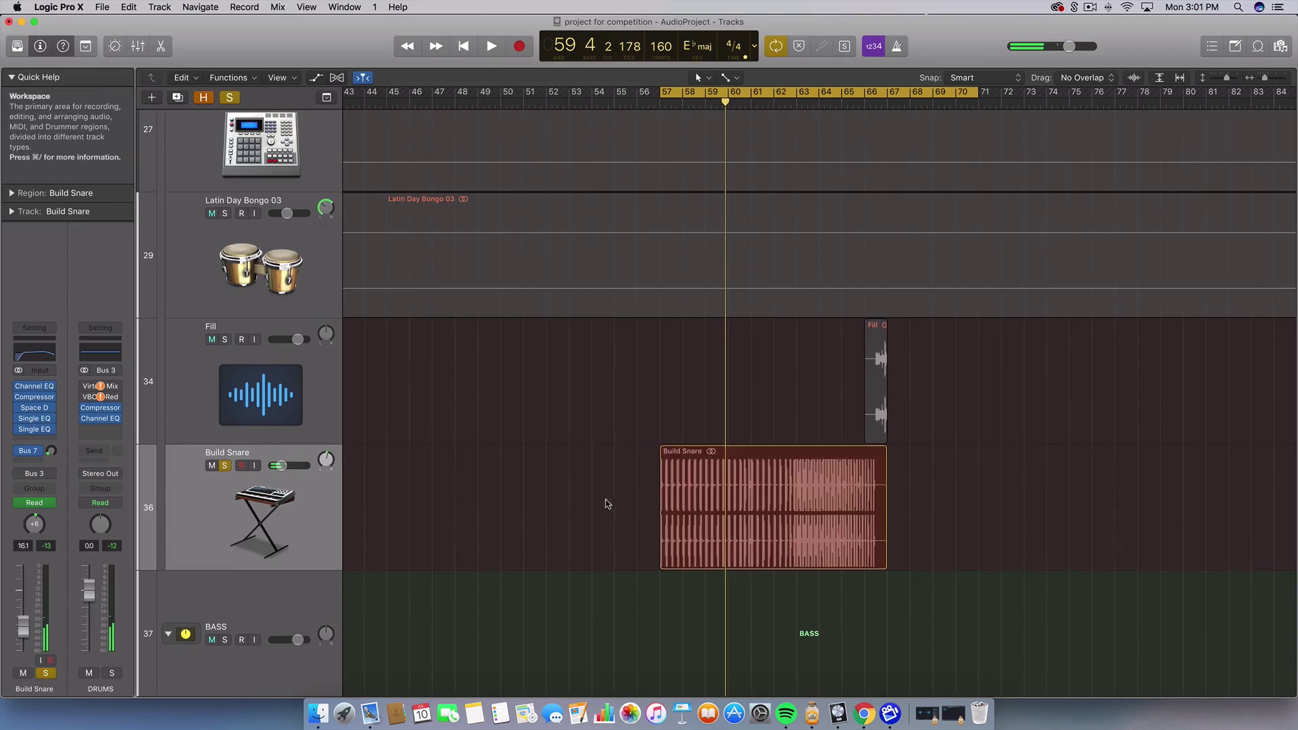
mouse_move(606, 504)
left_mouse_down()
mouse_move(724, 443)
mouse_move(683, 476)
left_mouse_up()
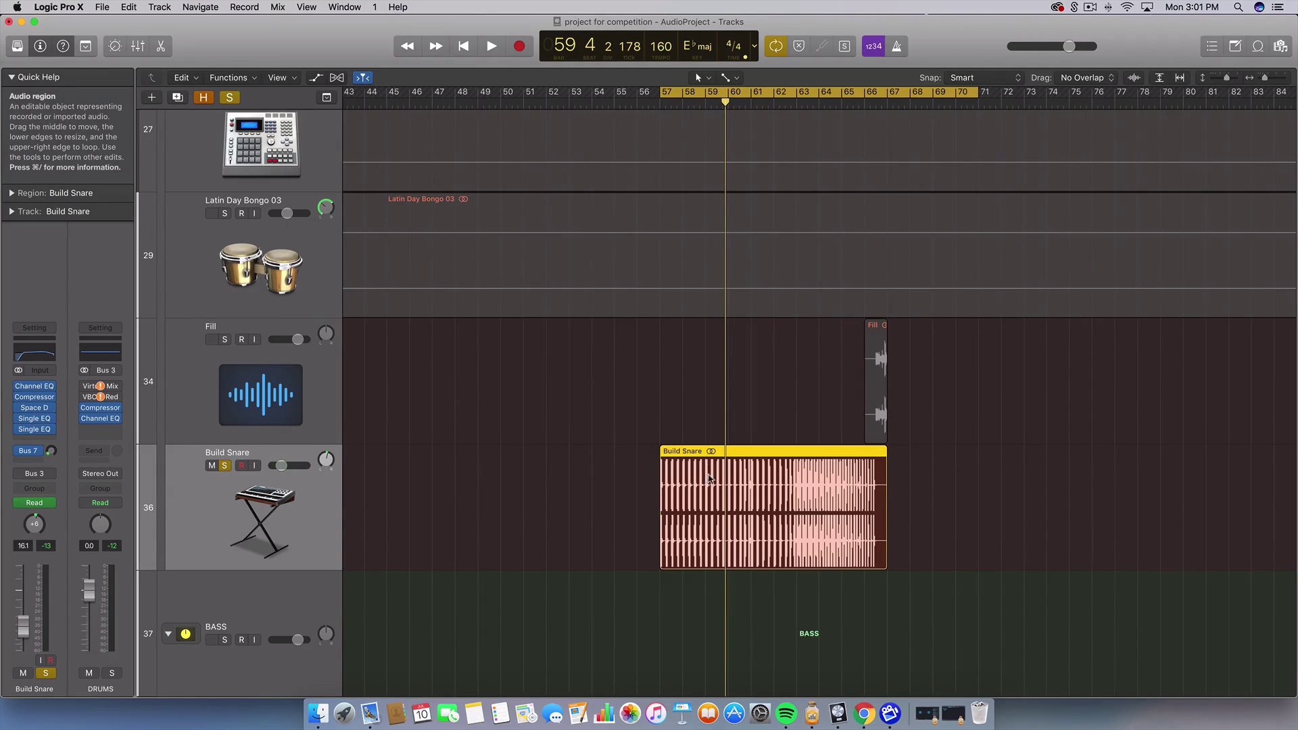
Step: Replay the soloed Build Snare from bar 57, restarting it once, then stop
key("space")
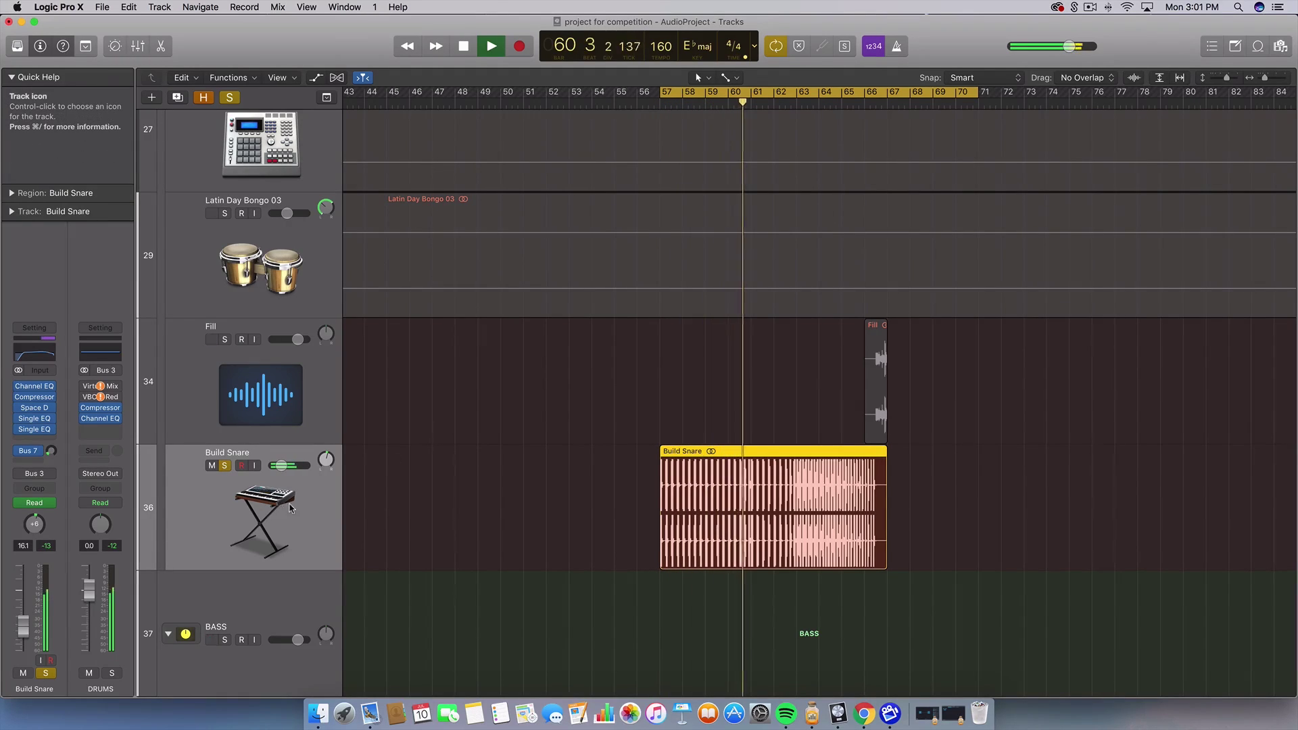
key("space")
key("space")
key("space")
Step: Set the cycle area to bars 63 to 70, play the end of the soloed Build Snare, then stop and turn off its solo
left_click(802, 94)
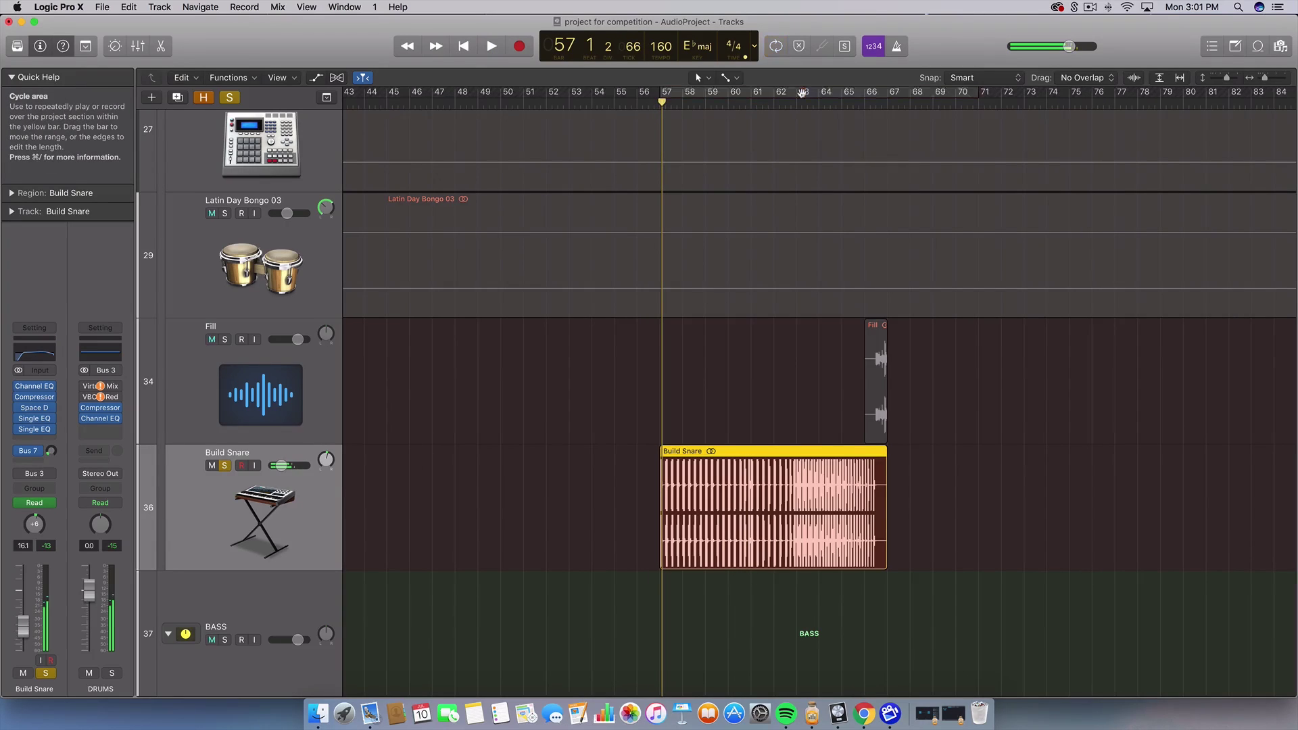
left_click_drag(802, 93, 948, 96)
key("space")
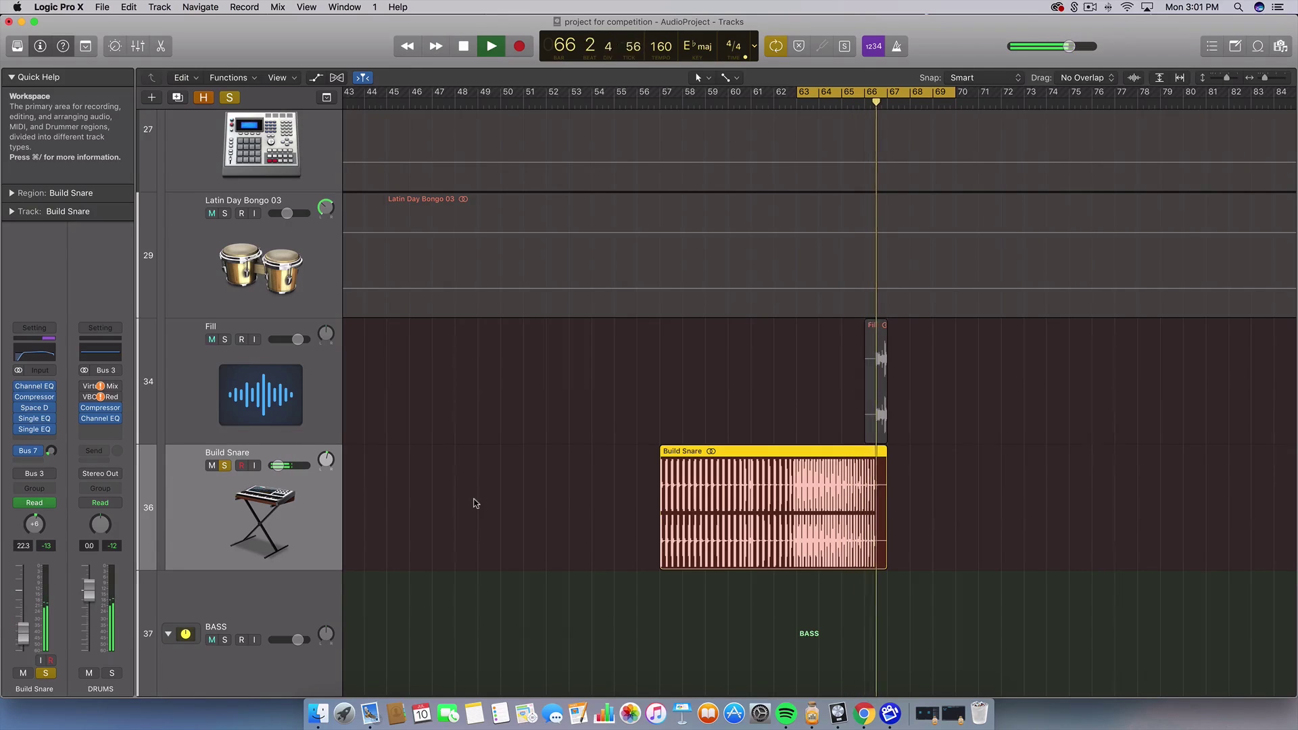
key("space")
left_click_drag(504, 487, 740, 486)
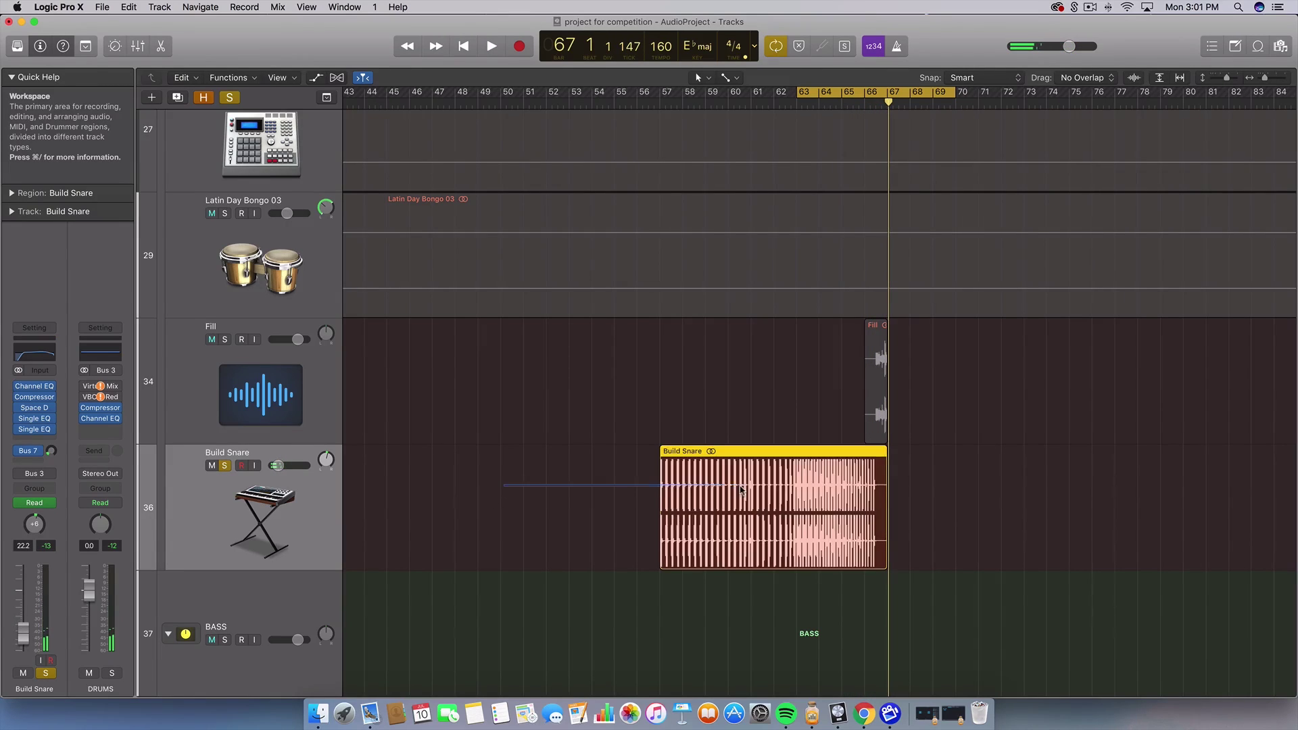
left_click(224, 466)
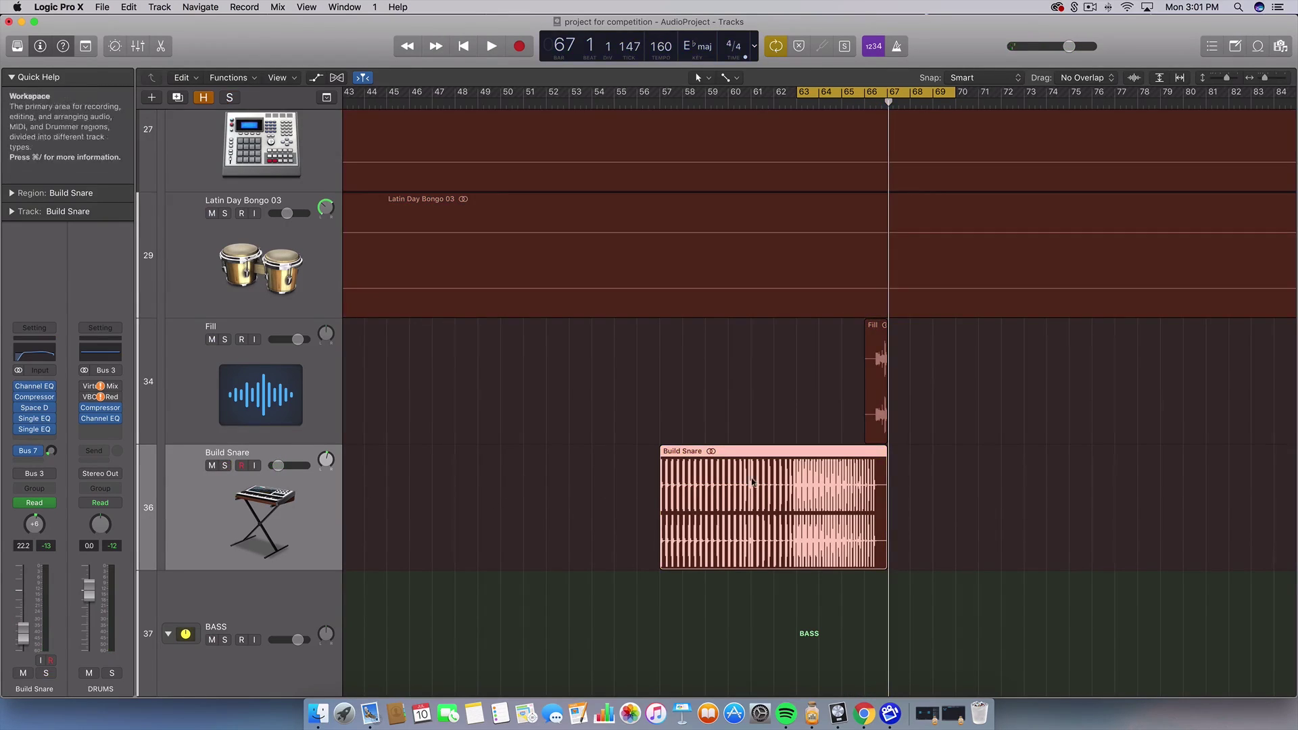
Step: Set the cycle area to bars 66 to 73 and play the Fill track selected and soloed, then stop and turn off its solo
left_click_drag(868, 94, 934, 93)
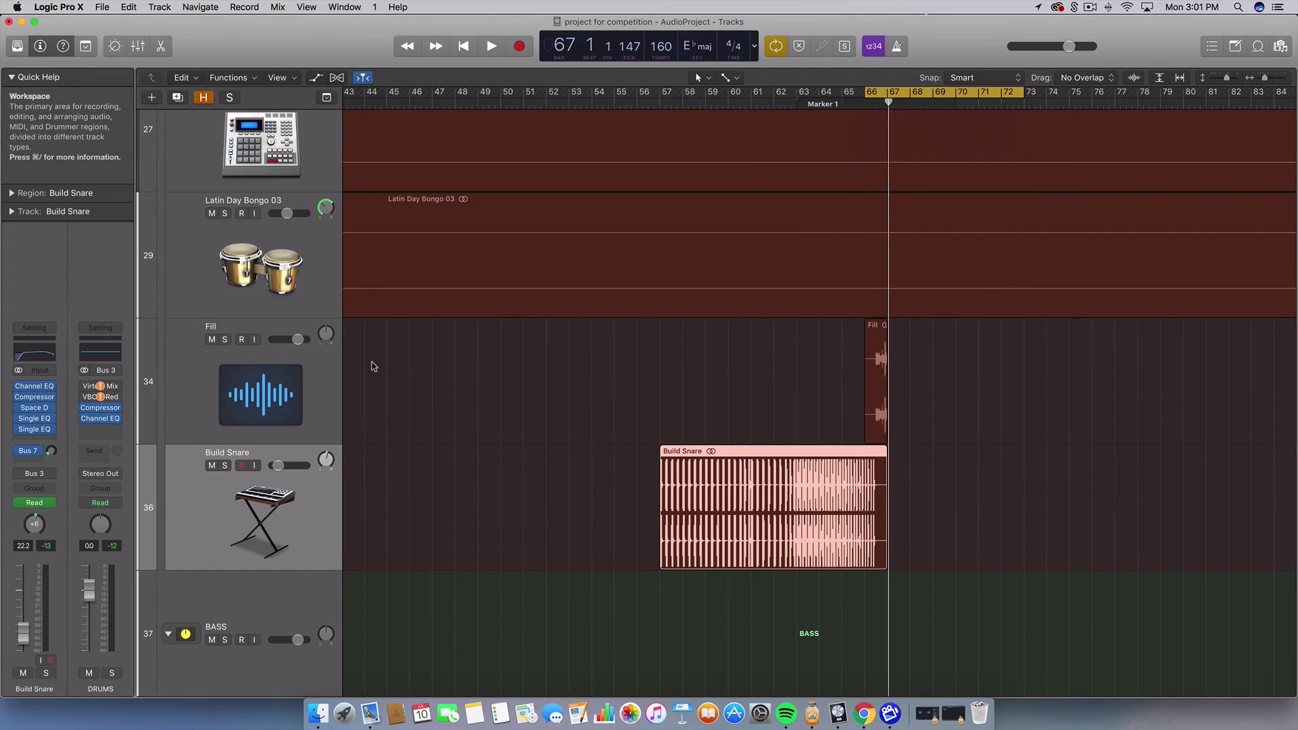
left_click(224, 339)
left_click(229, 365)
key("space")
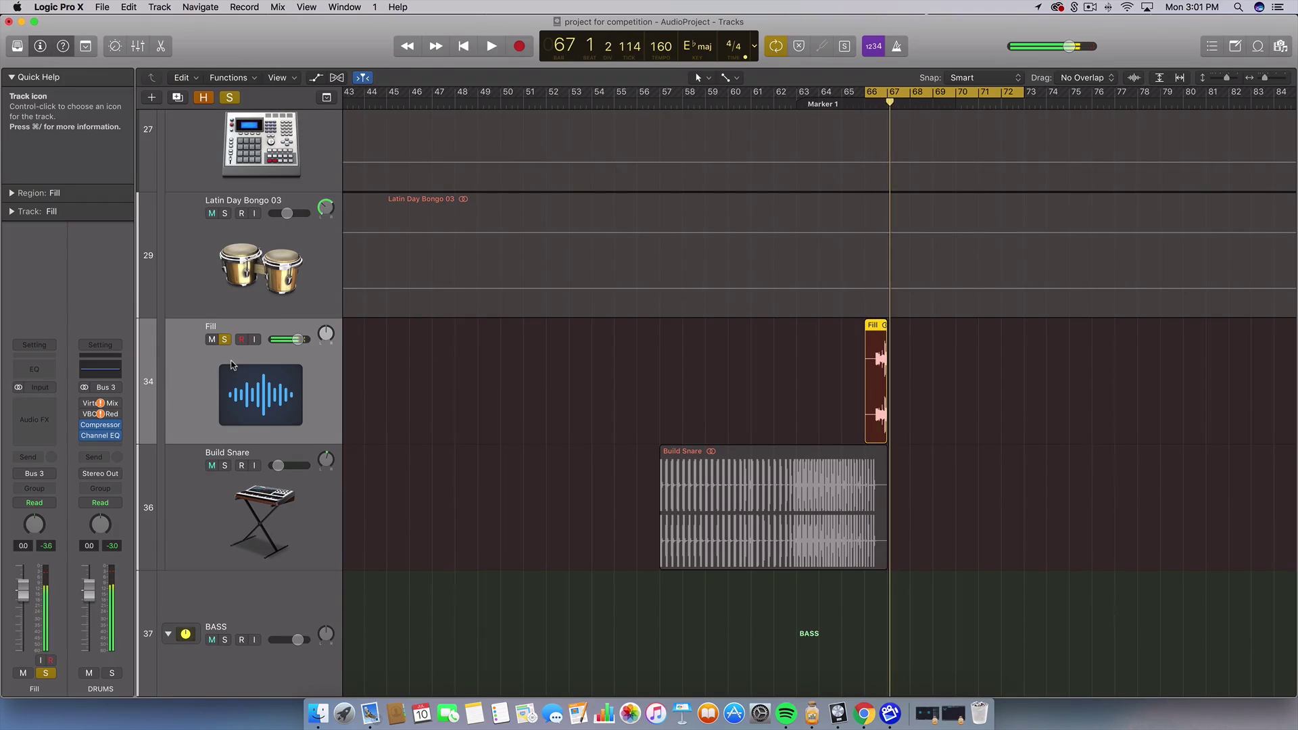
key("space")
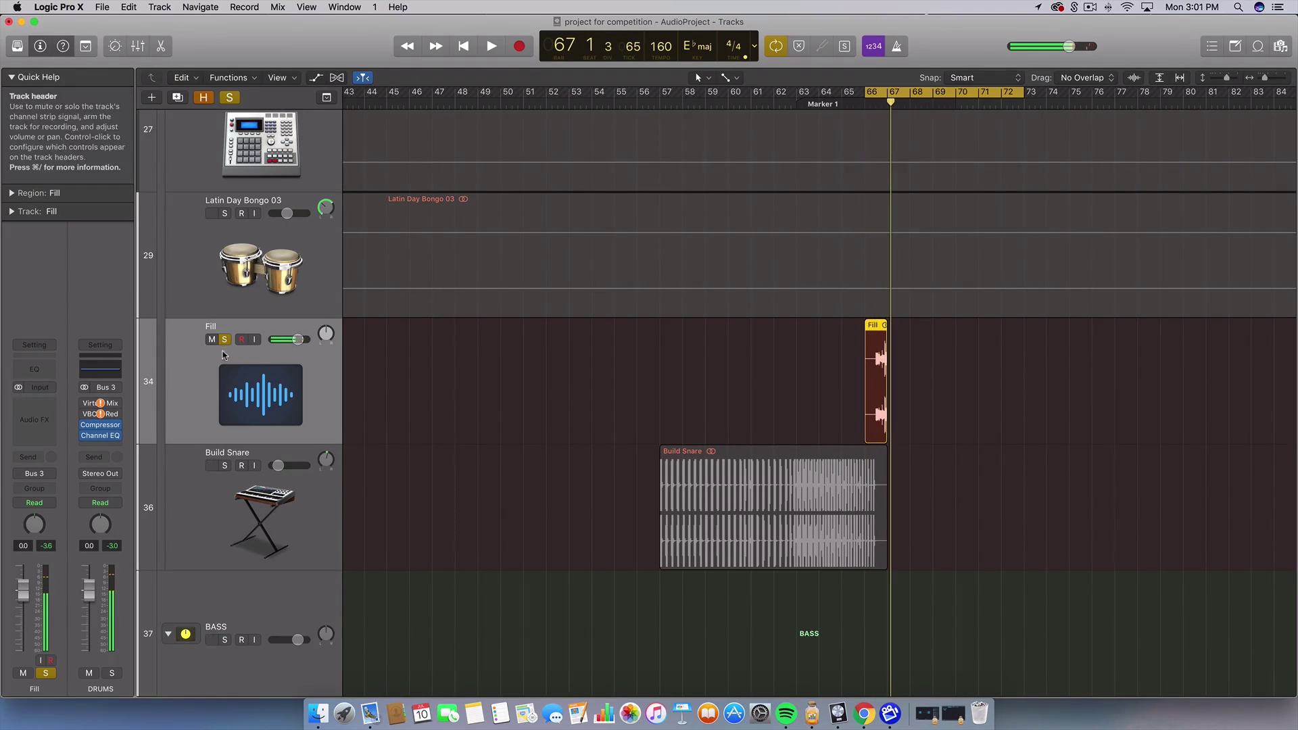
key("s")
Step: Look through the drum, vocal and FX tracks around bar 67 for the parts before and after the drop
scroll(488, 419, "up", 5)
scroll(490, 423, "up", 10)
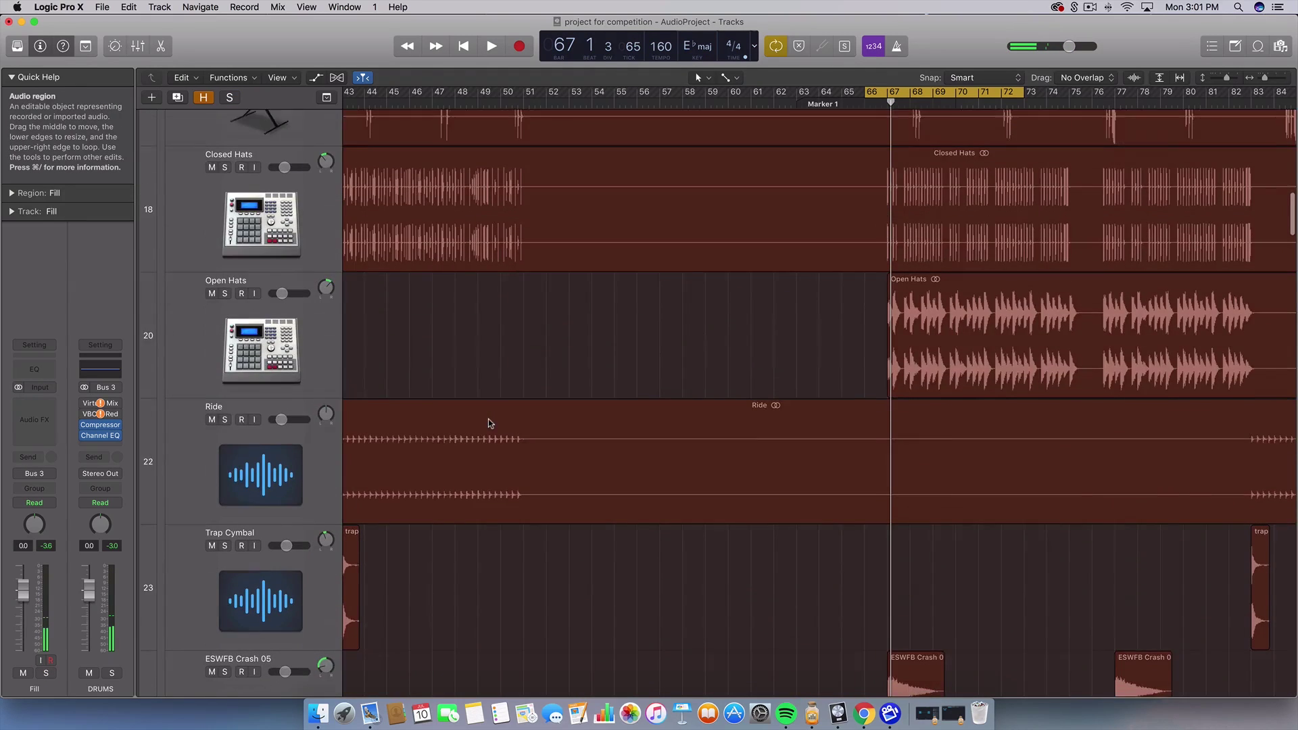
scroll(715, 194, "up", 5)
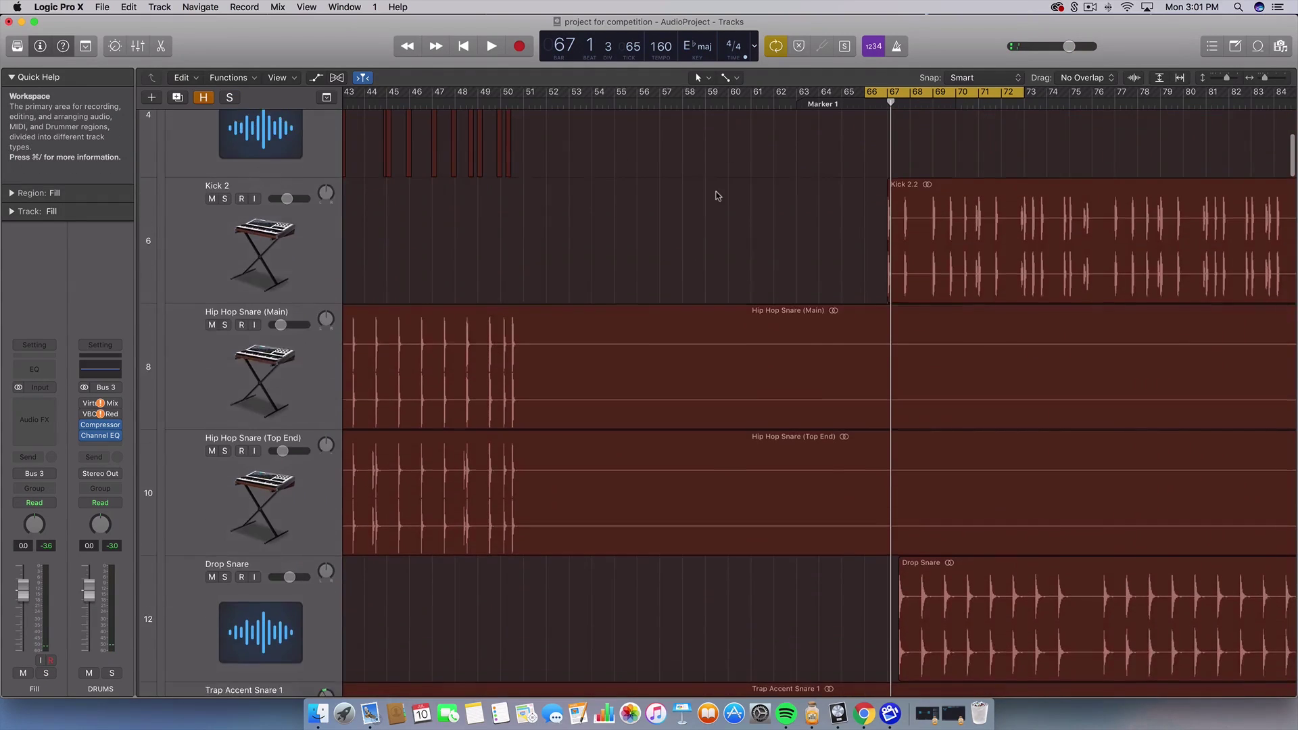
scroll(717, 195, "down", 8)
scroll(717, 196, "down", 15)
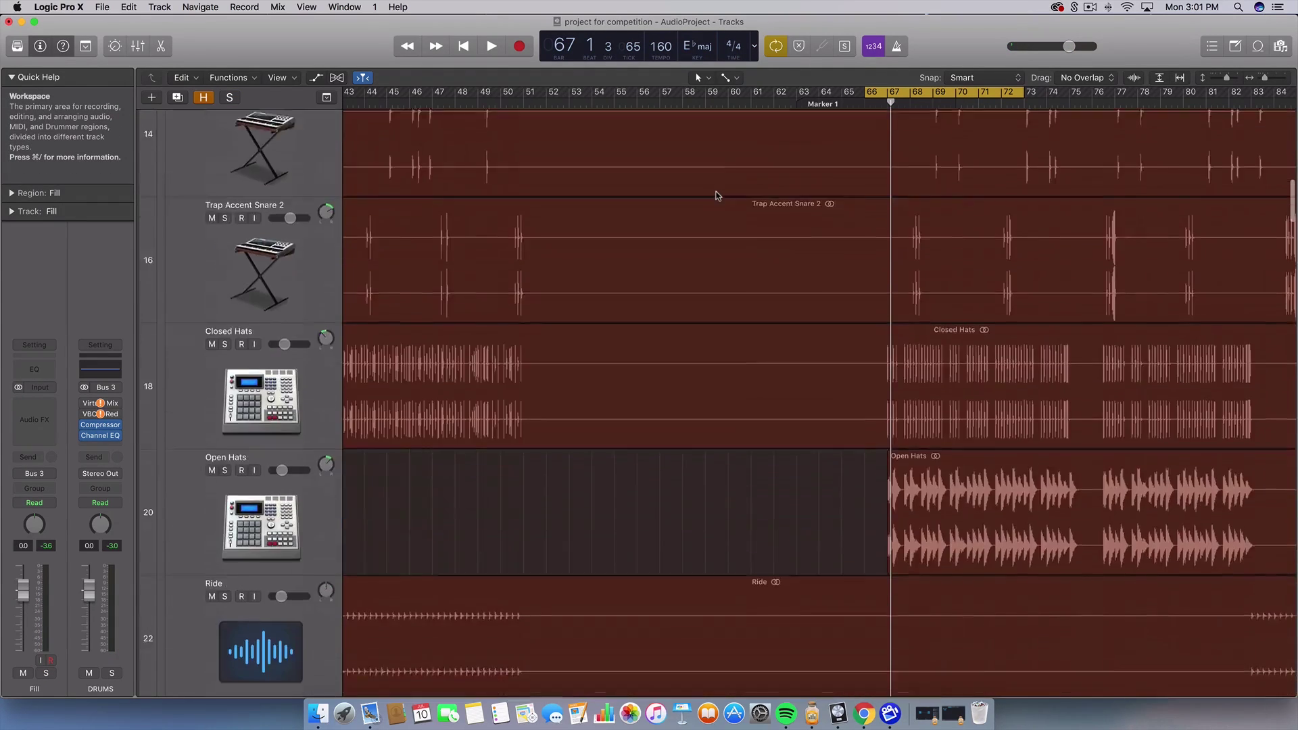
scroll(718, 196, "down", 15)
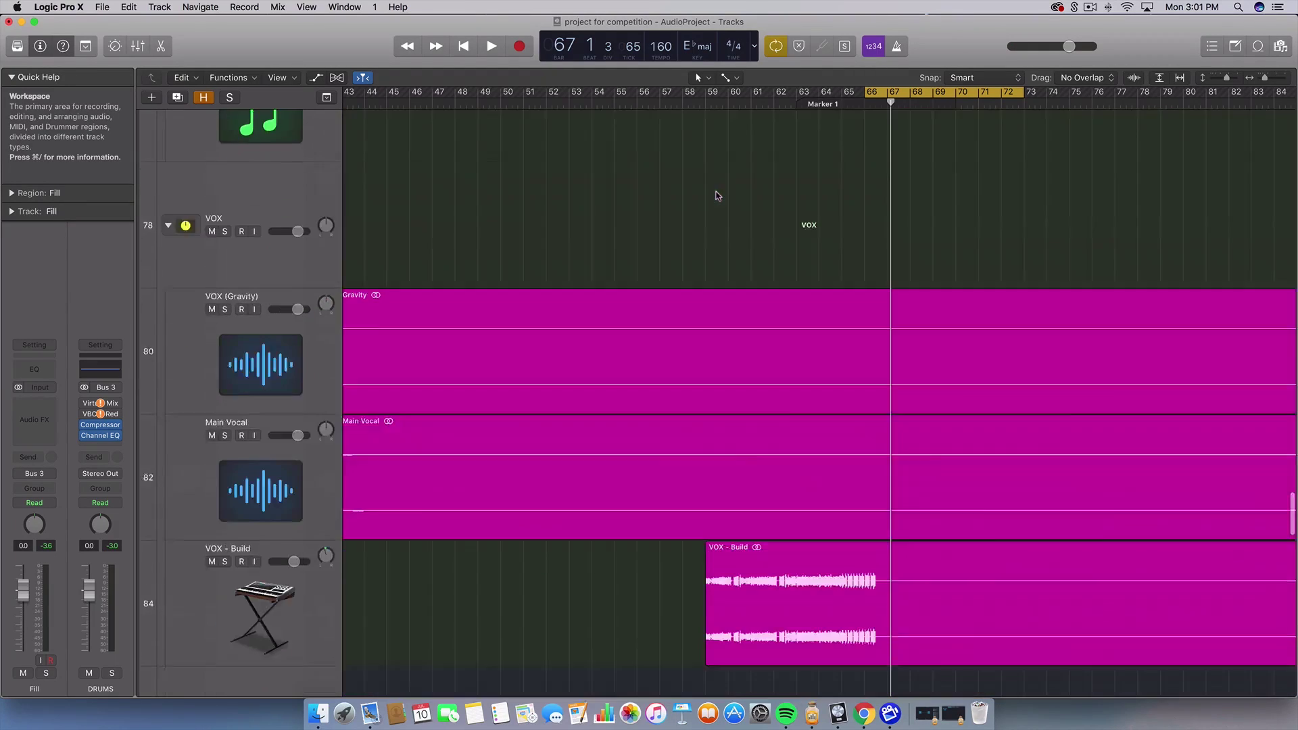
scroll(716, 196, "down", 5)
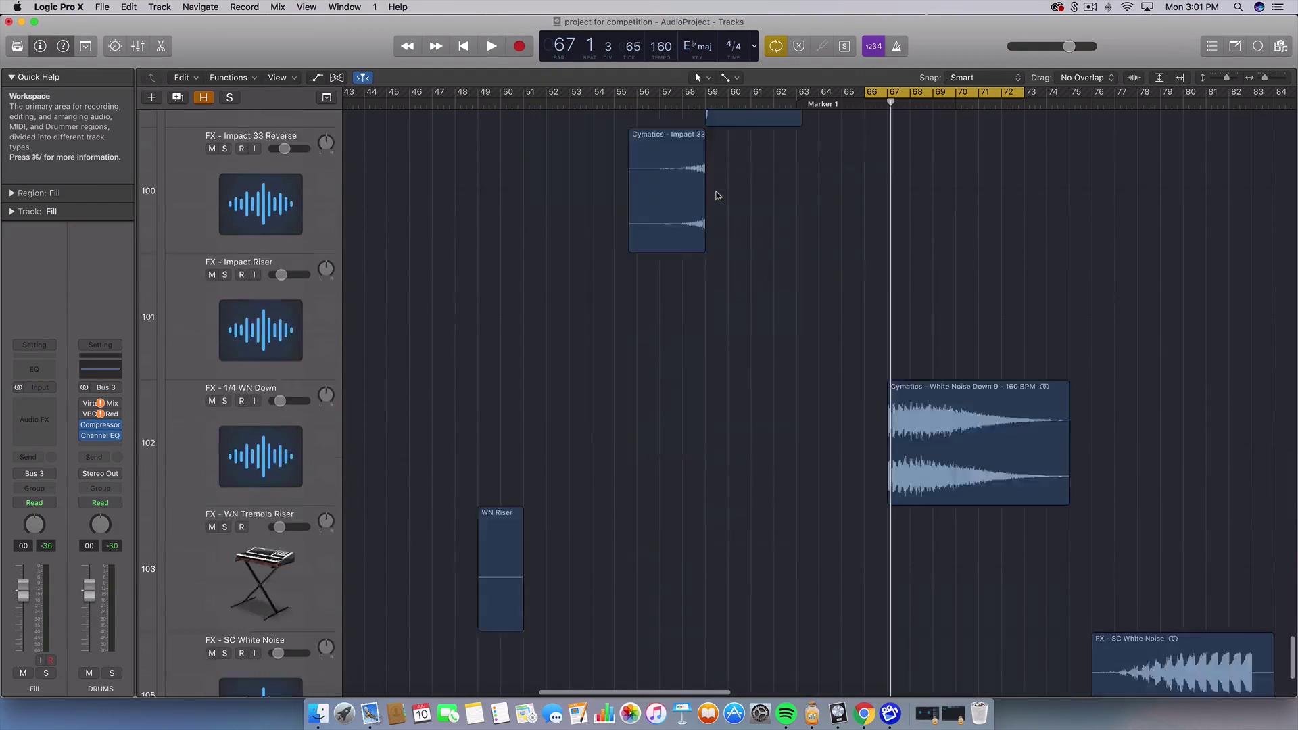
scroll(715, 201, "up", 8)
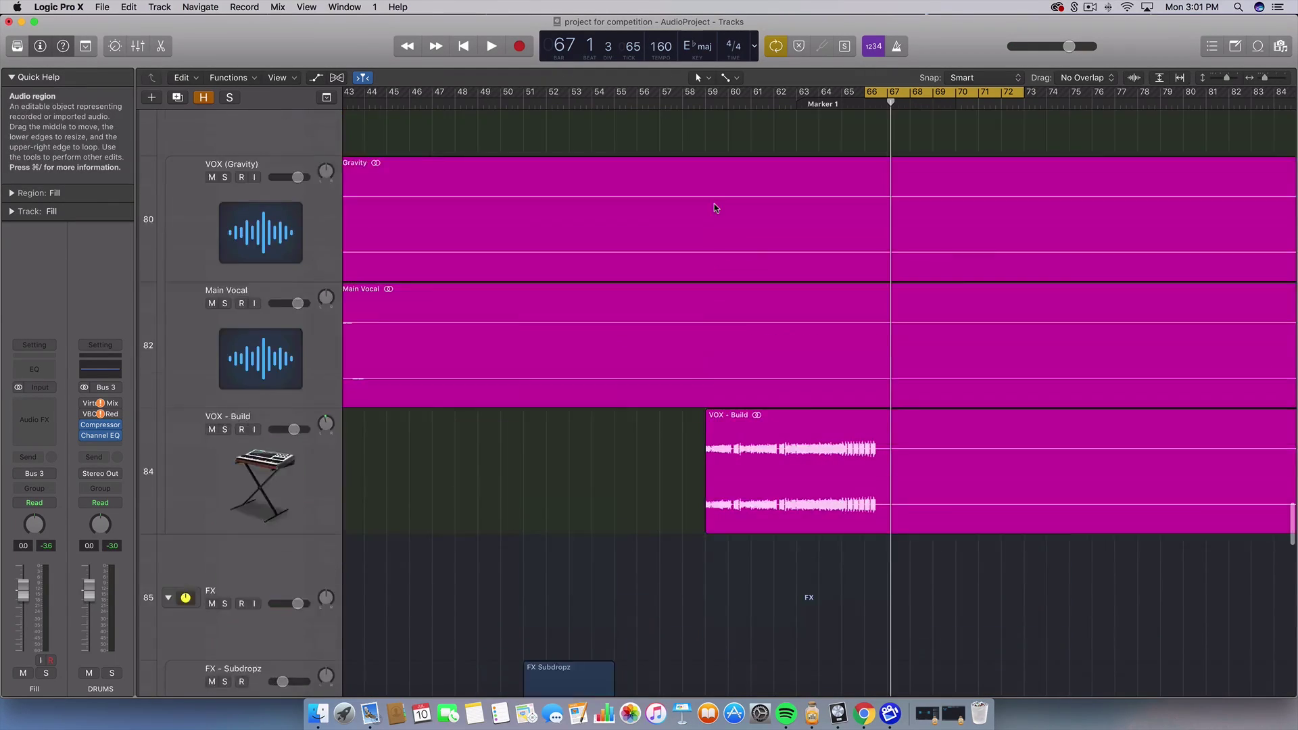
Step: Solo the VOX - Build track, set the cycle area to bars 65 to 72, play its ending, then stop and turn off the solo
mouse_move(1227, 78)
left_mouse_down()
mouse_move(1212, 77)
mouse_move(1224, 78)
left_mouse_up()
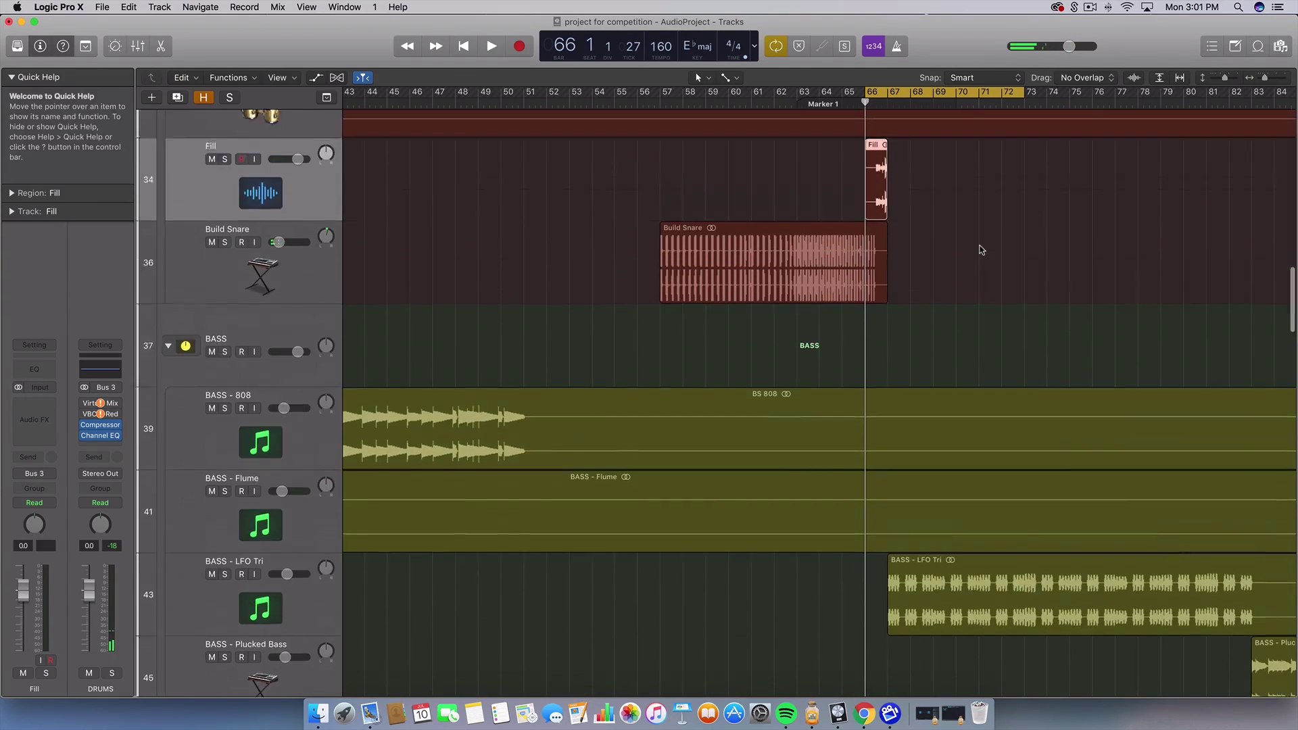
scroll(978, 249, "up", 5)
scroll(978, 248, "down", 10)
scroll(974, 292, "down", 15)
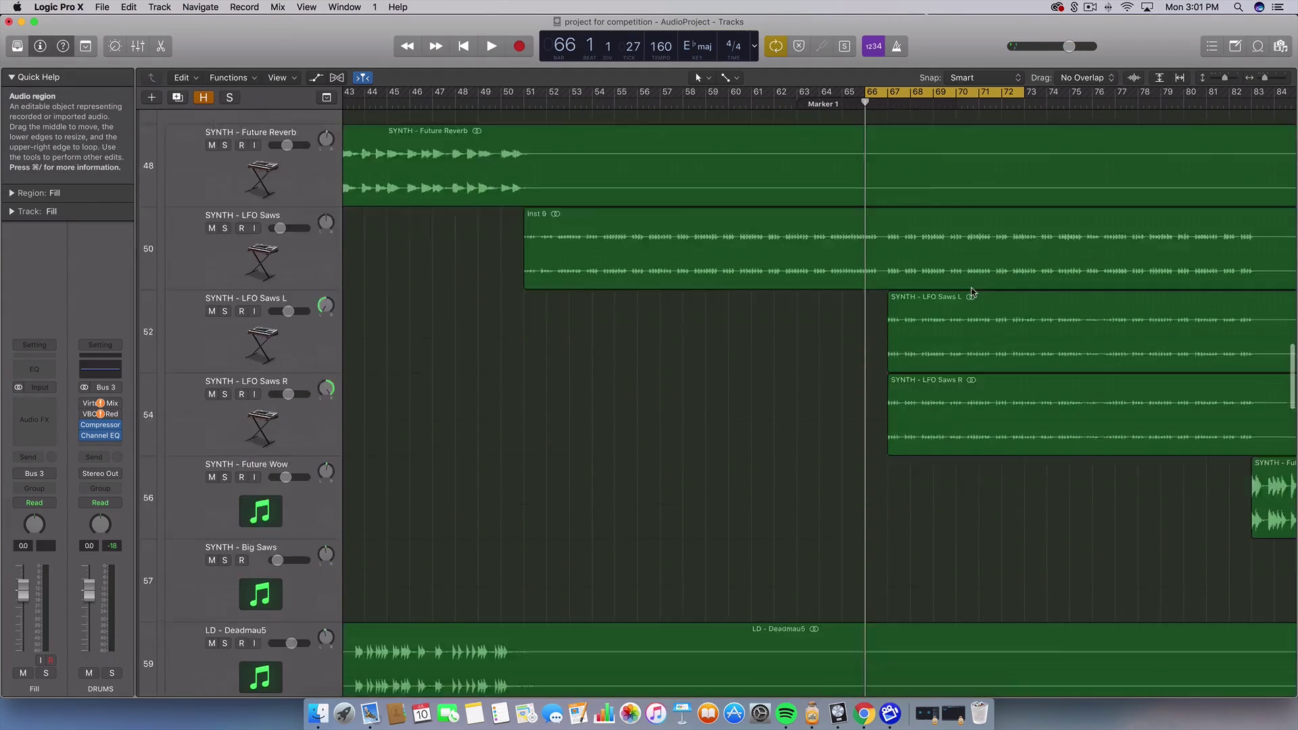
scroll(973, 292, "down", 3)
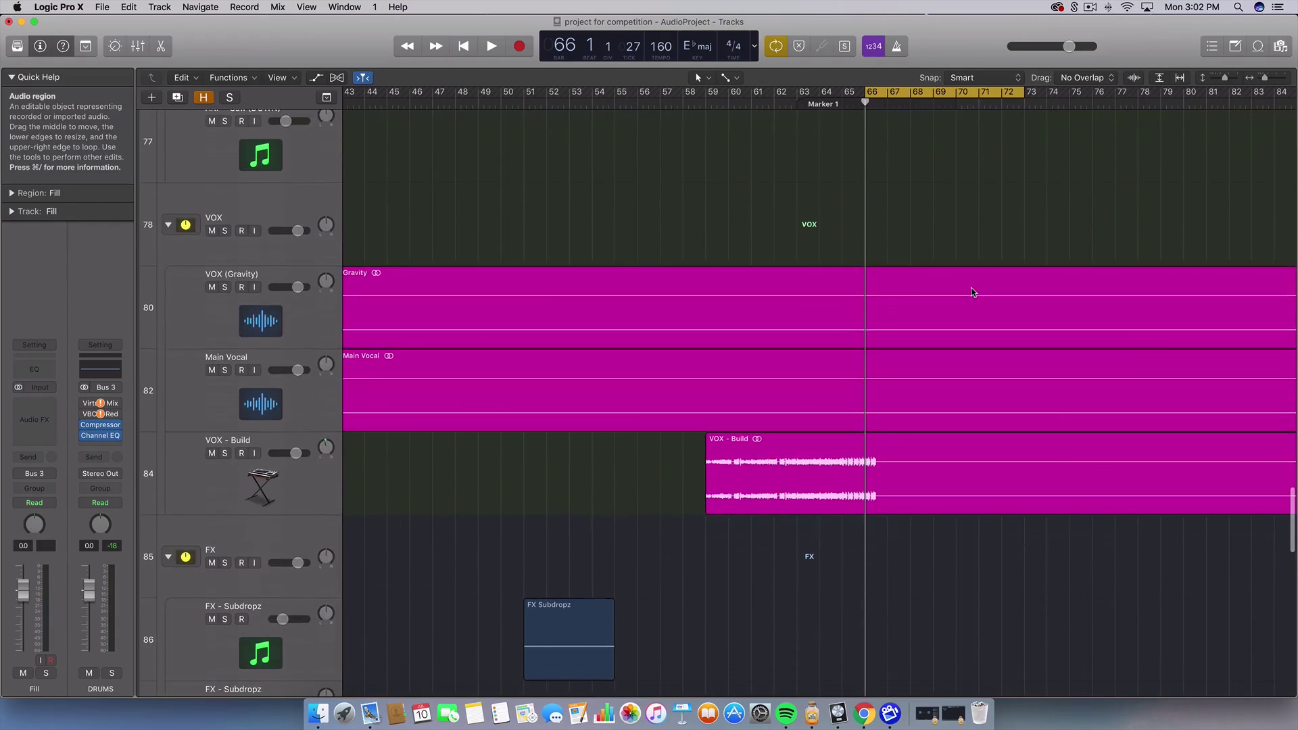
left_click(224, 453)
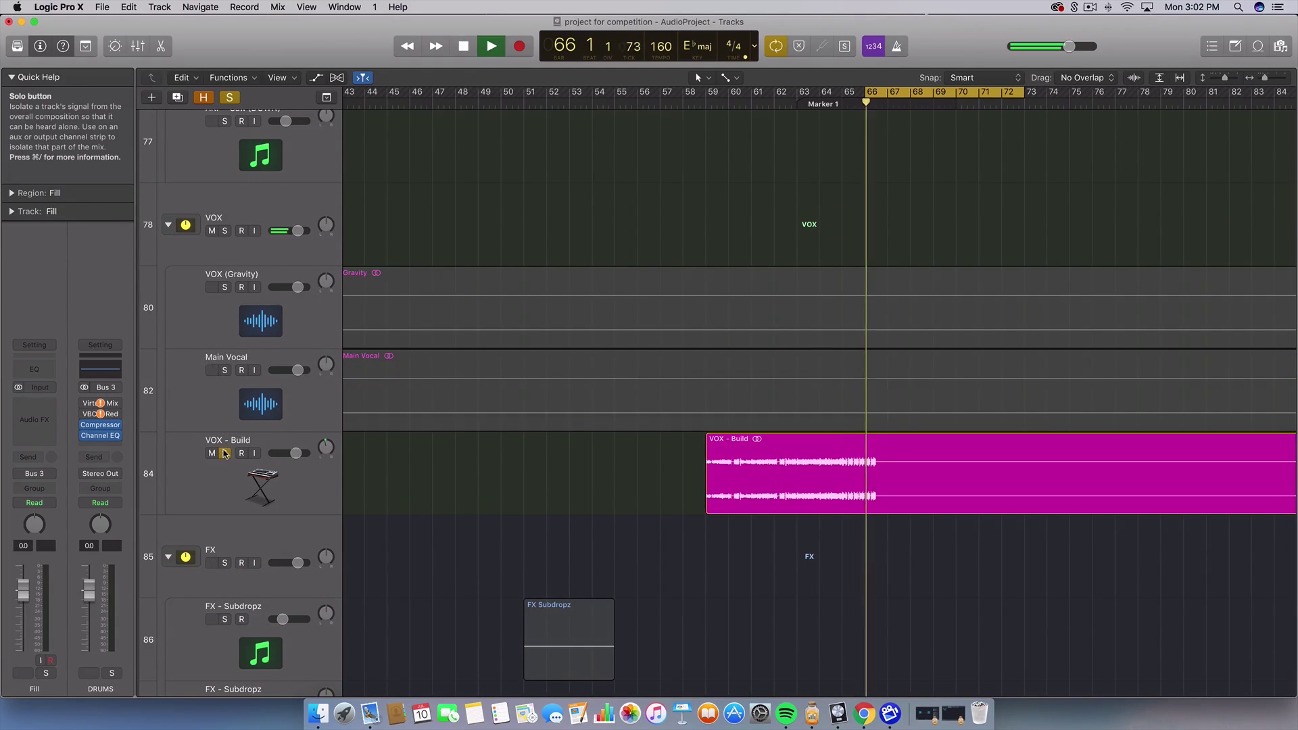
key("space")
left_click_drag(847, 94, 1000, 94)
key("space")
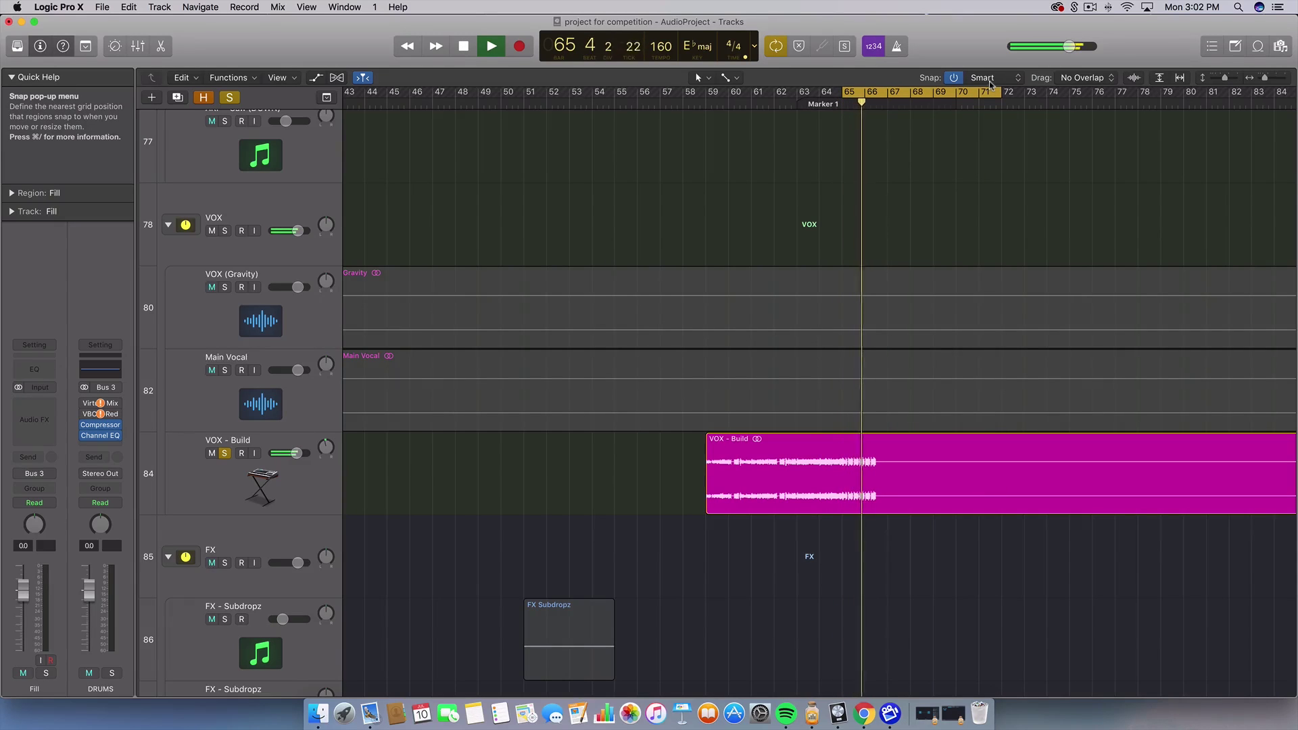
key("space")
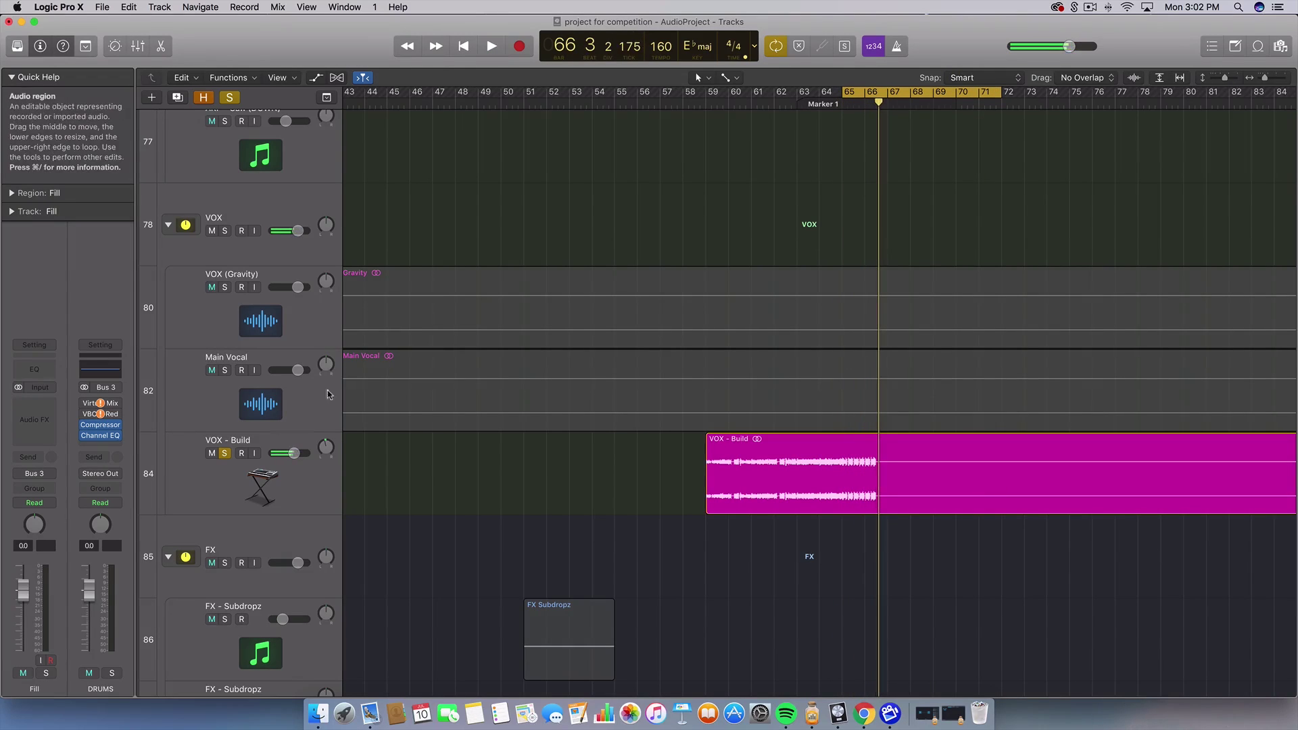
left_click(224, 454)
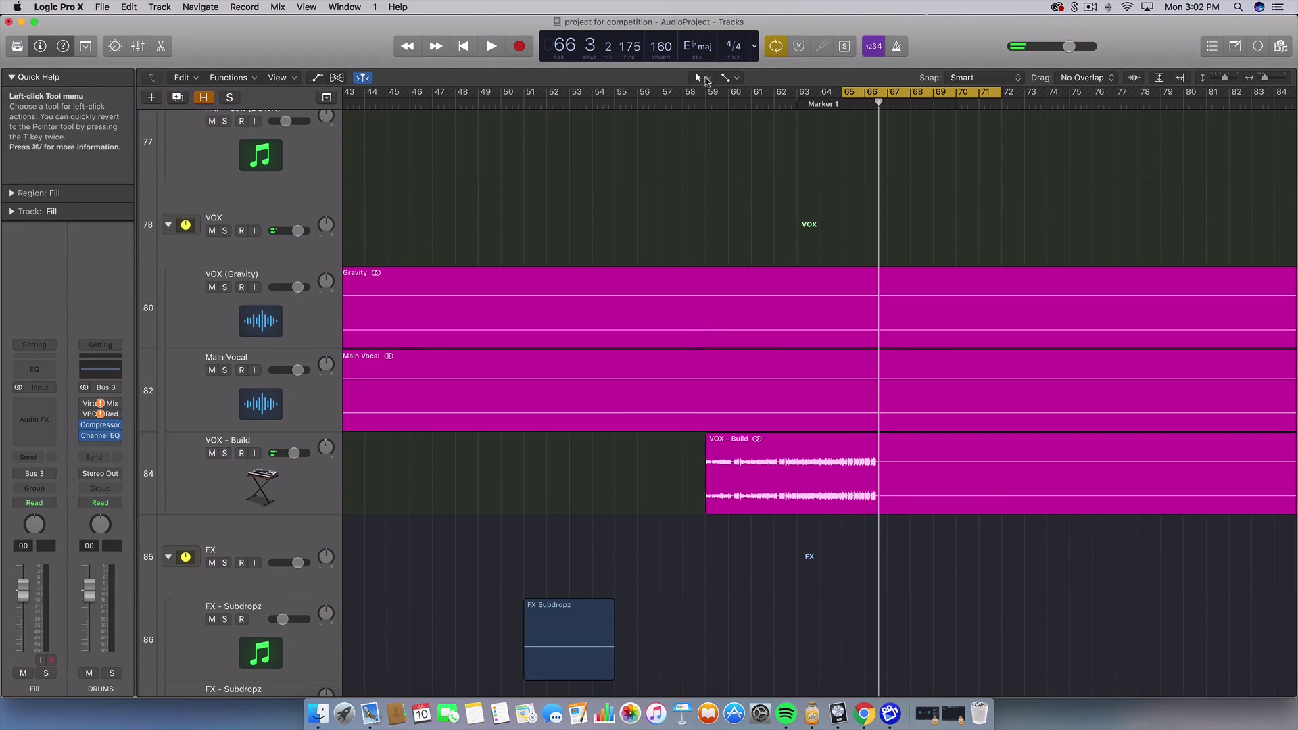
Step: Set the cycle area to bars 59 to 71, play the build with all tracks, and turn off cycle mode during playback
left_click_drag(704, 93, 978, 93)
key("space")
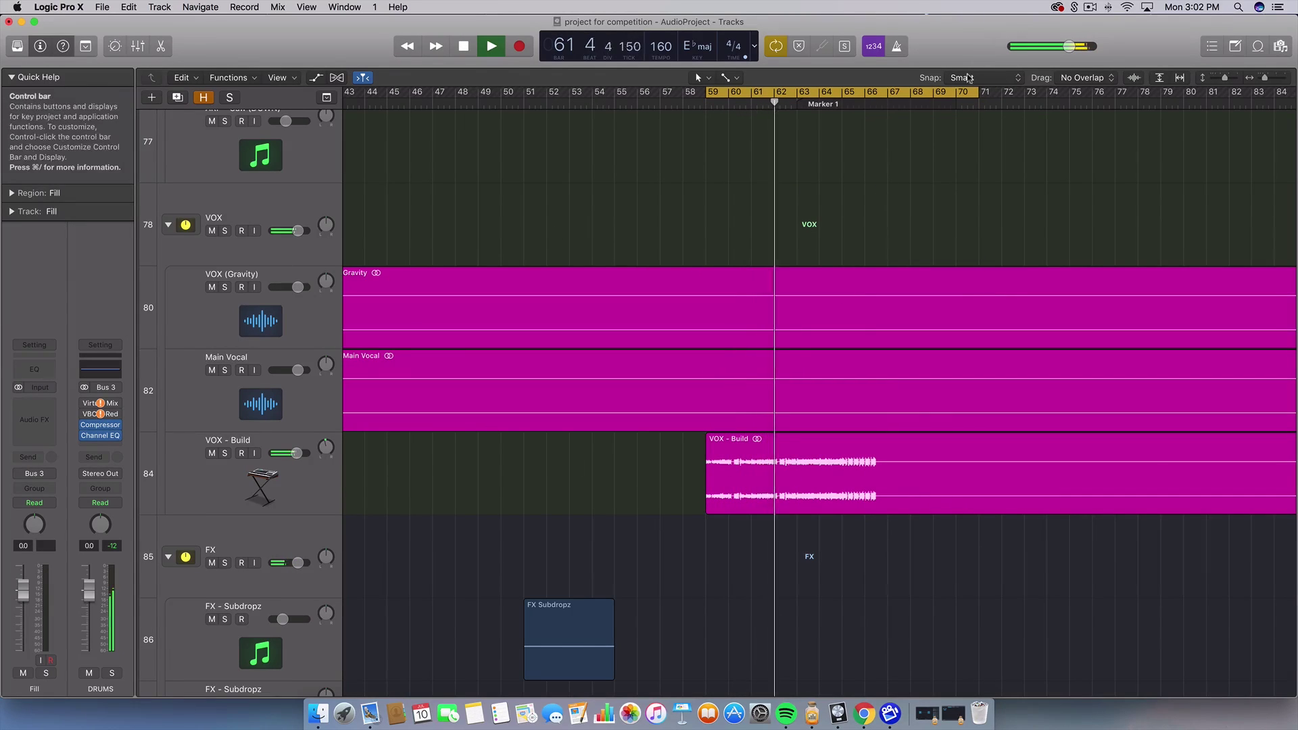
key("c")
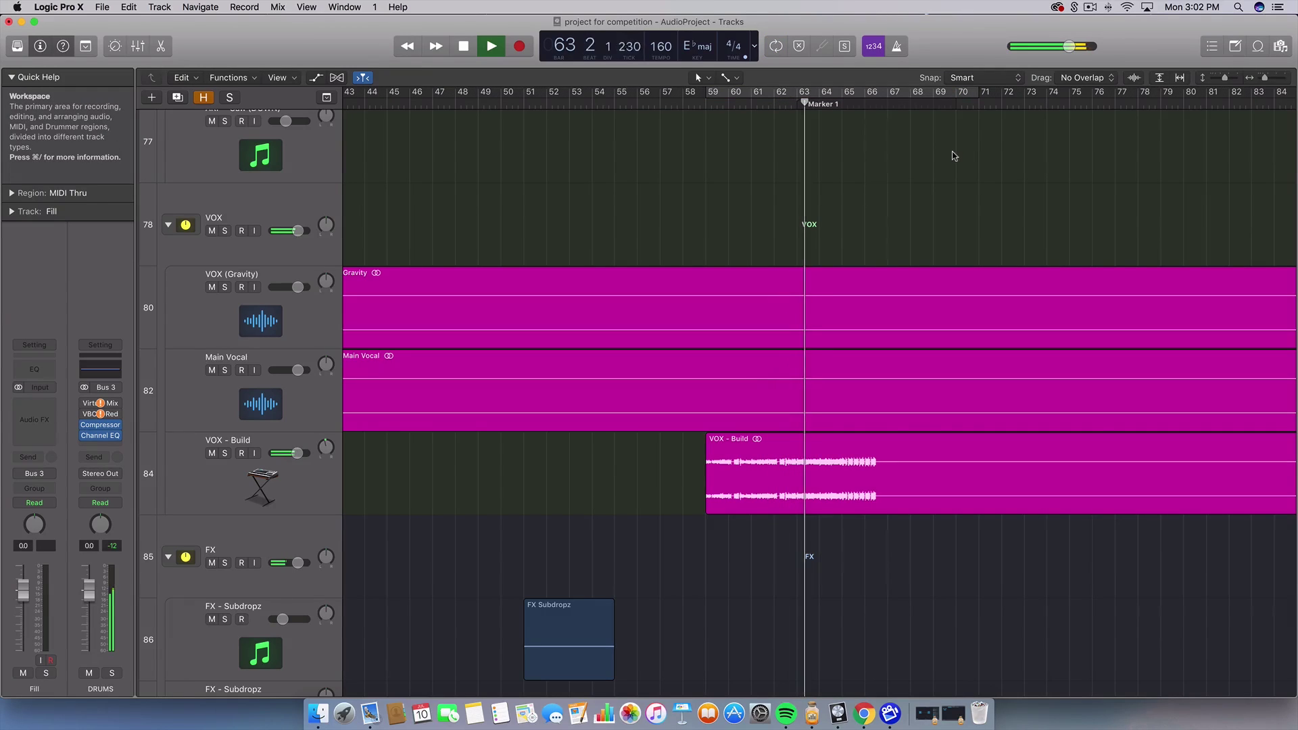